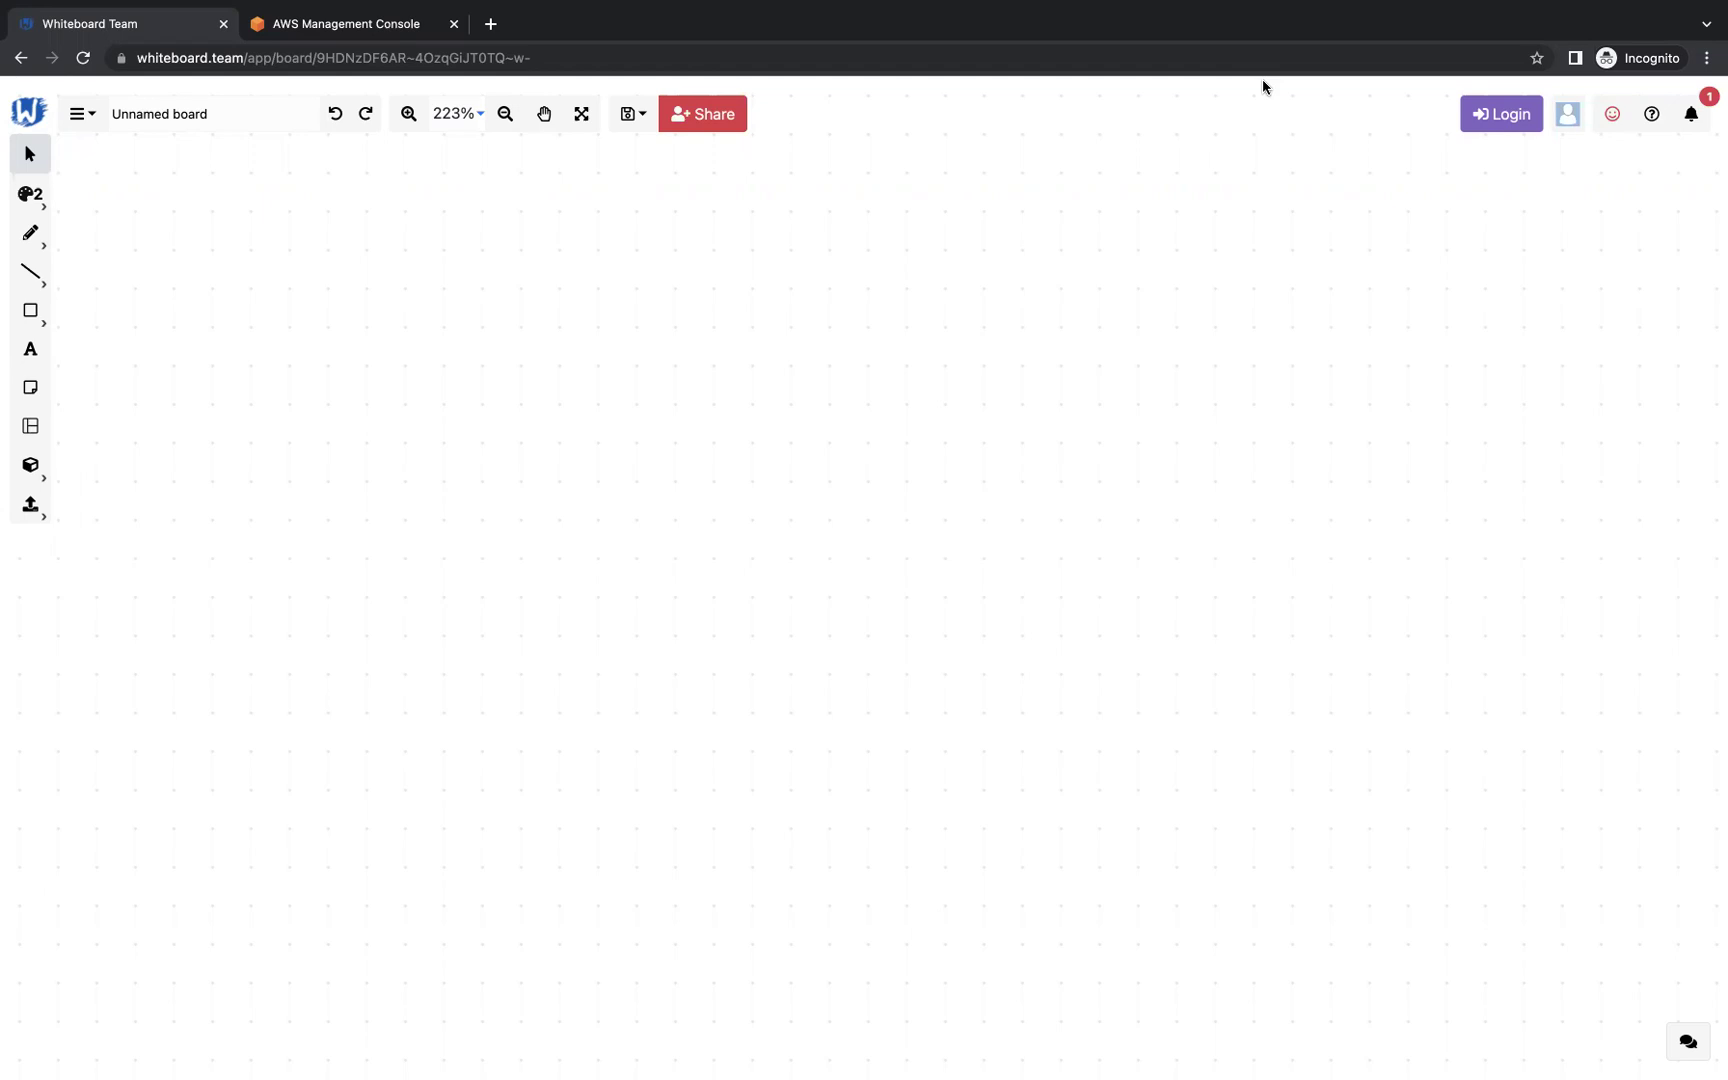
Step: Draw a large red rectangle on the left half of the empty whiteboard
{"action": "left_click", "coordinate": [37, 203]}
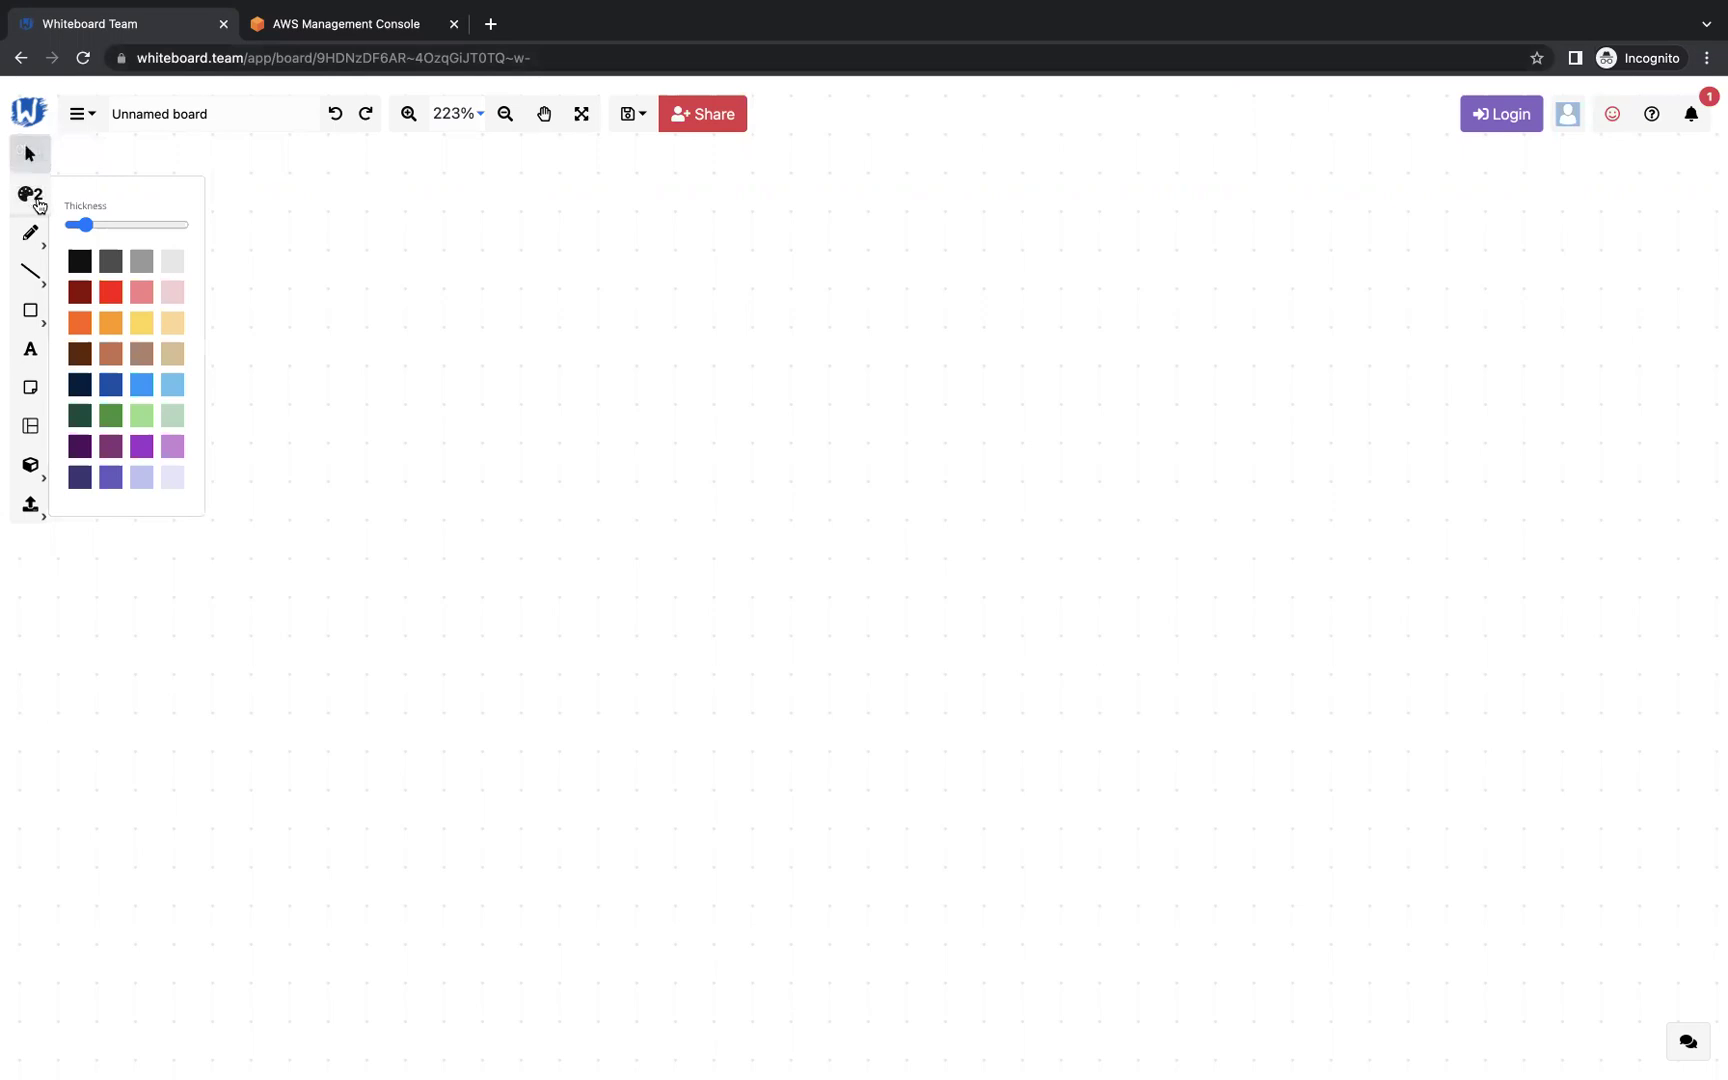
{"action": "left_click", "coordinate": [110, 291]}
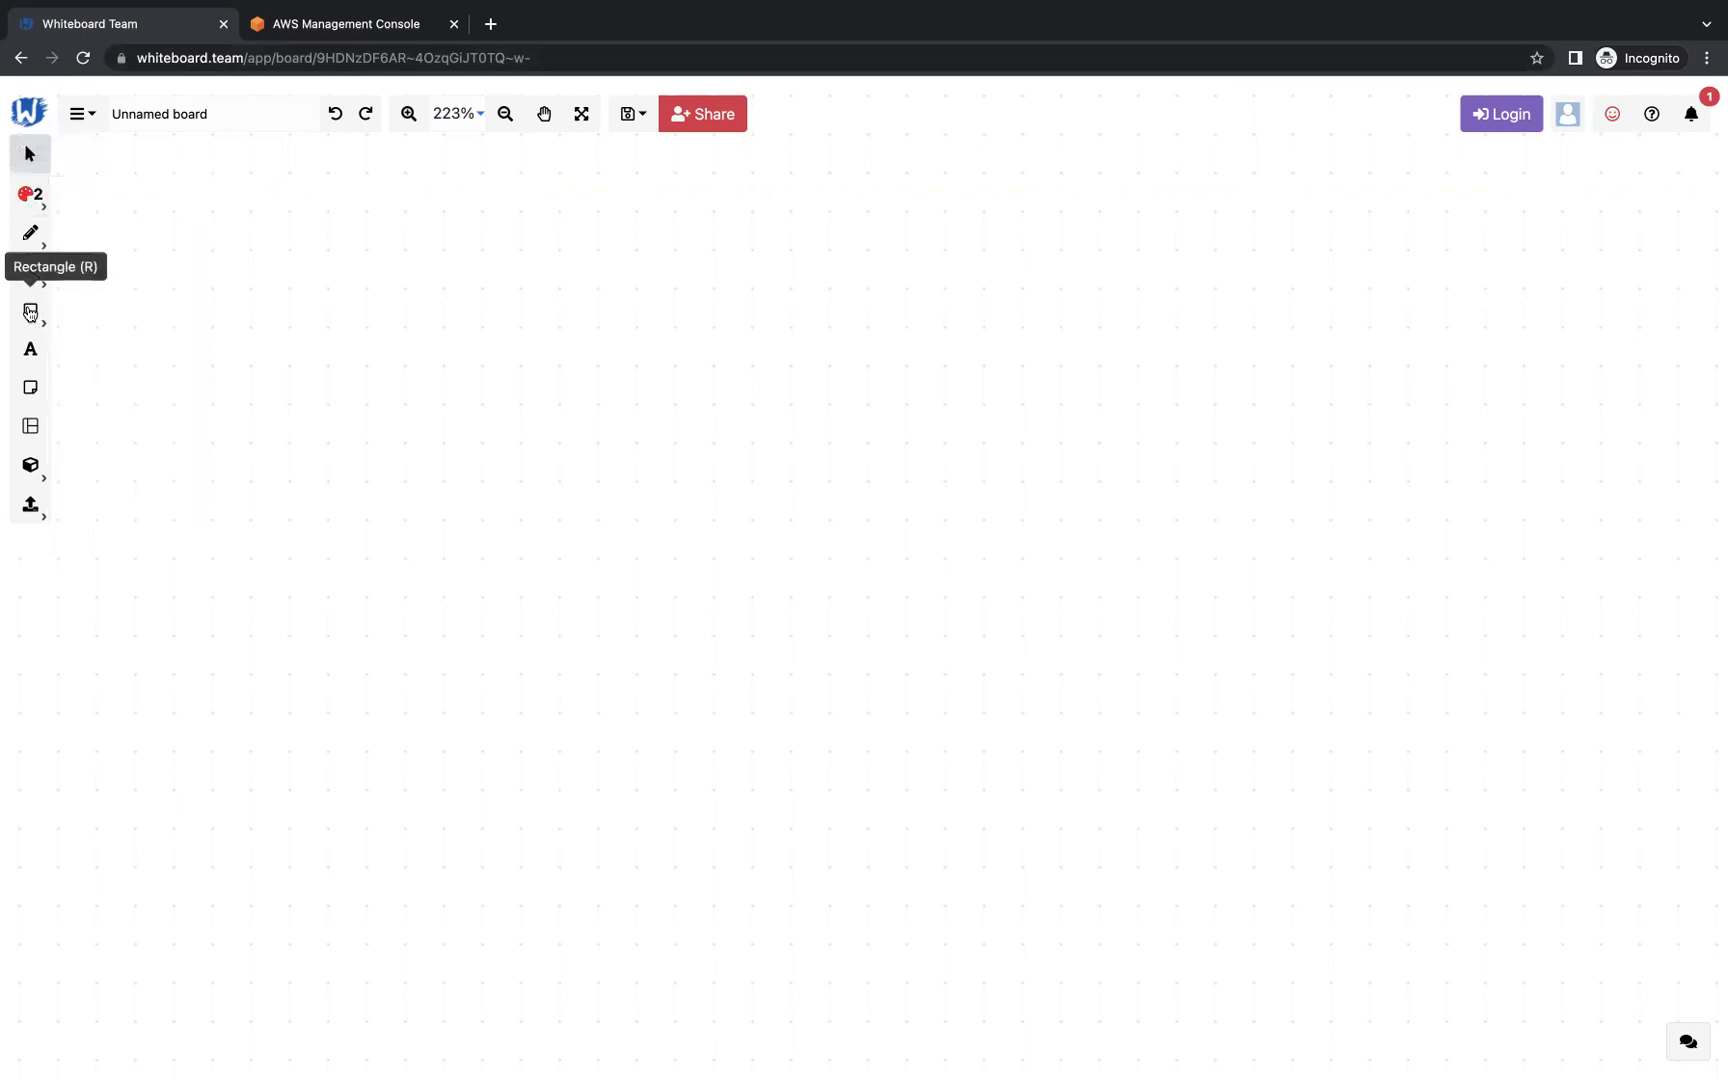
{"action": "left_click", "coordinate": [33, 318]}
{"action": "left_click", "coordinate": [78, 322]}
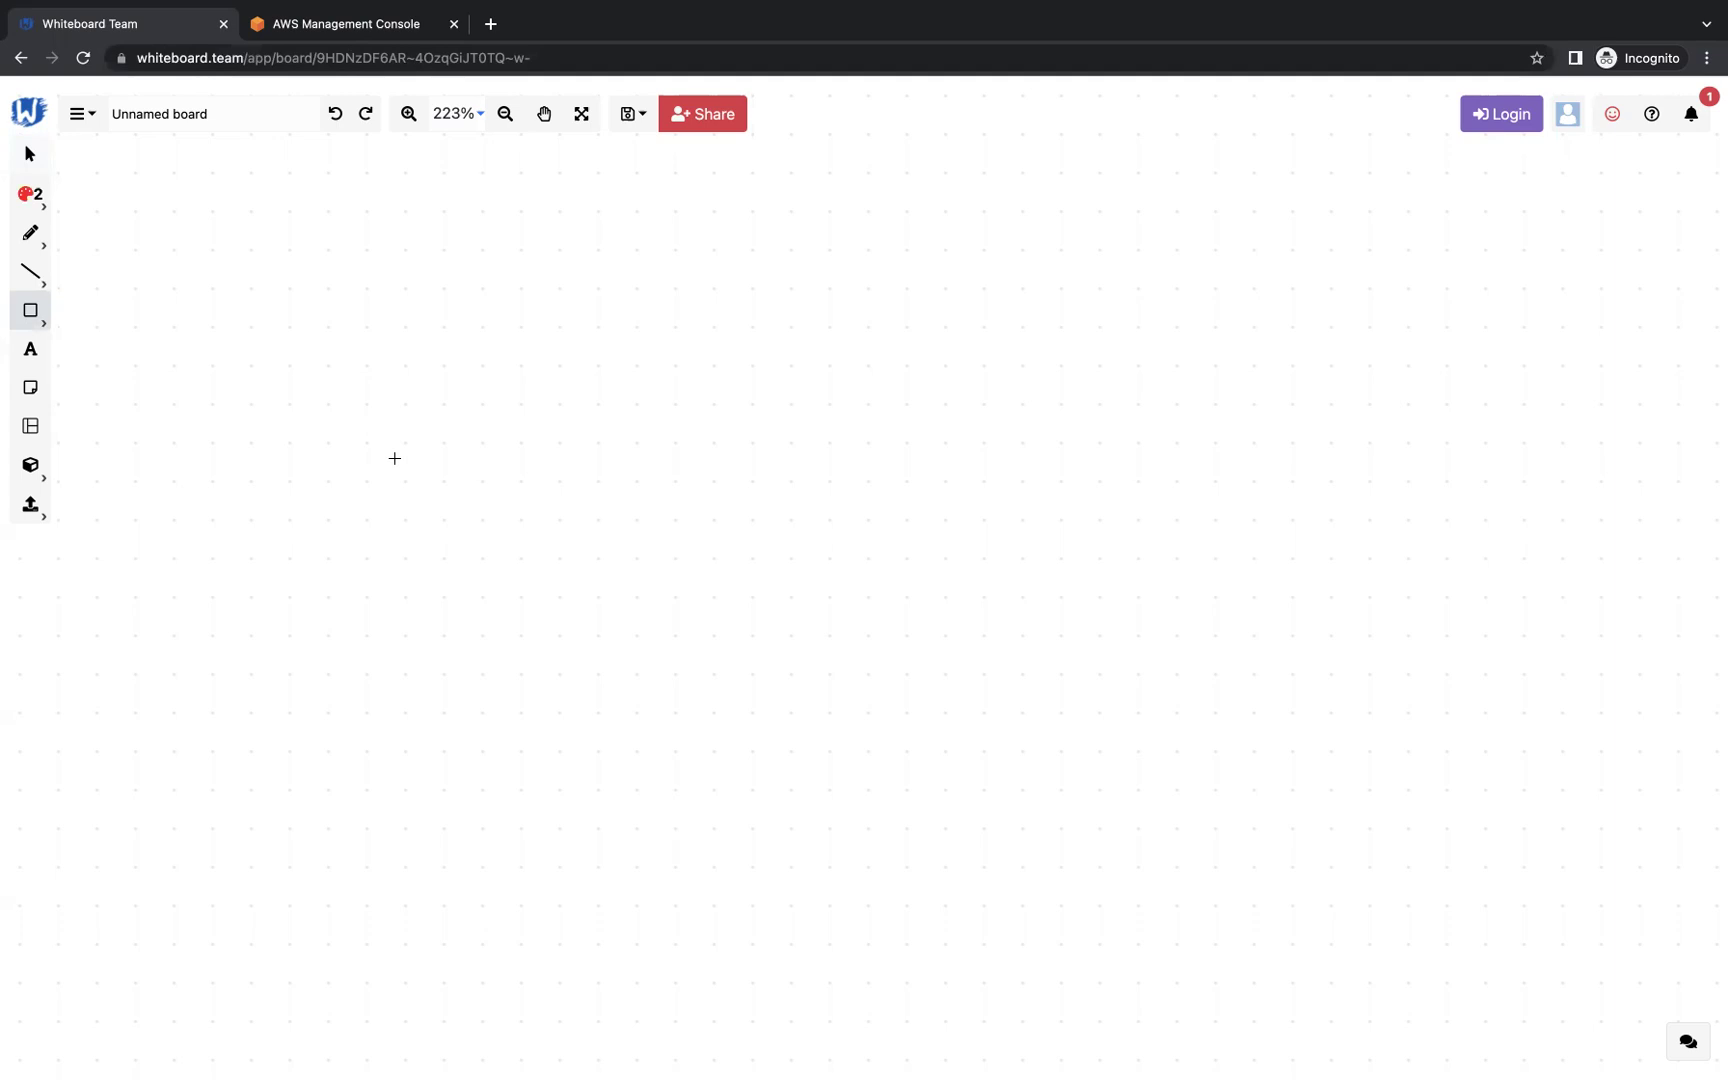
{"action": "mouse_move", "coordinate": [394, 458]}
{"action": "left_mouse_down"}
{"action": "mouse_move", "coordinate": [508, 622]}
{"action": "mouse_move", "coordinate": [600, 684]}
{"action": "mouse_move", "coordinate": [686, 706]}
{"action": "mouse_move", "coordinate": [730, 764]}
{"action": "left_mouse_up"}
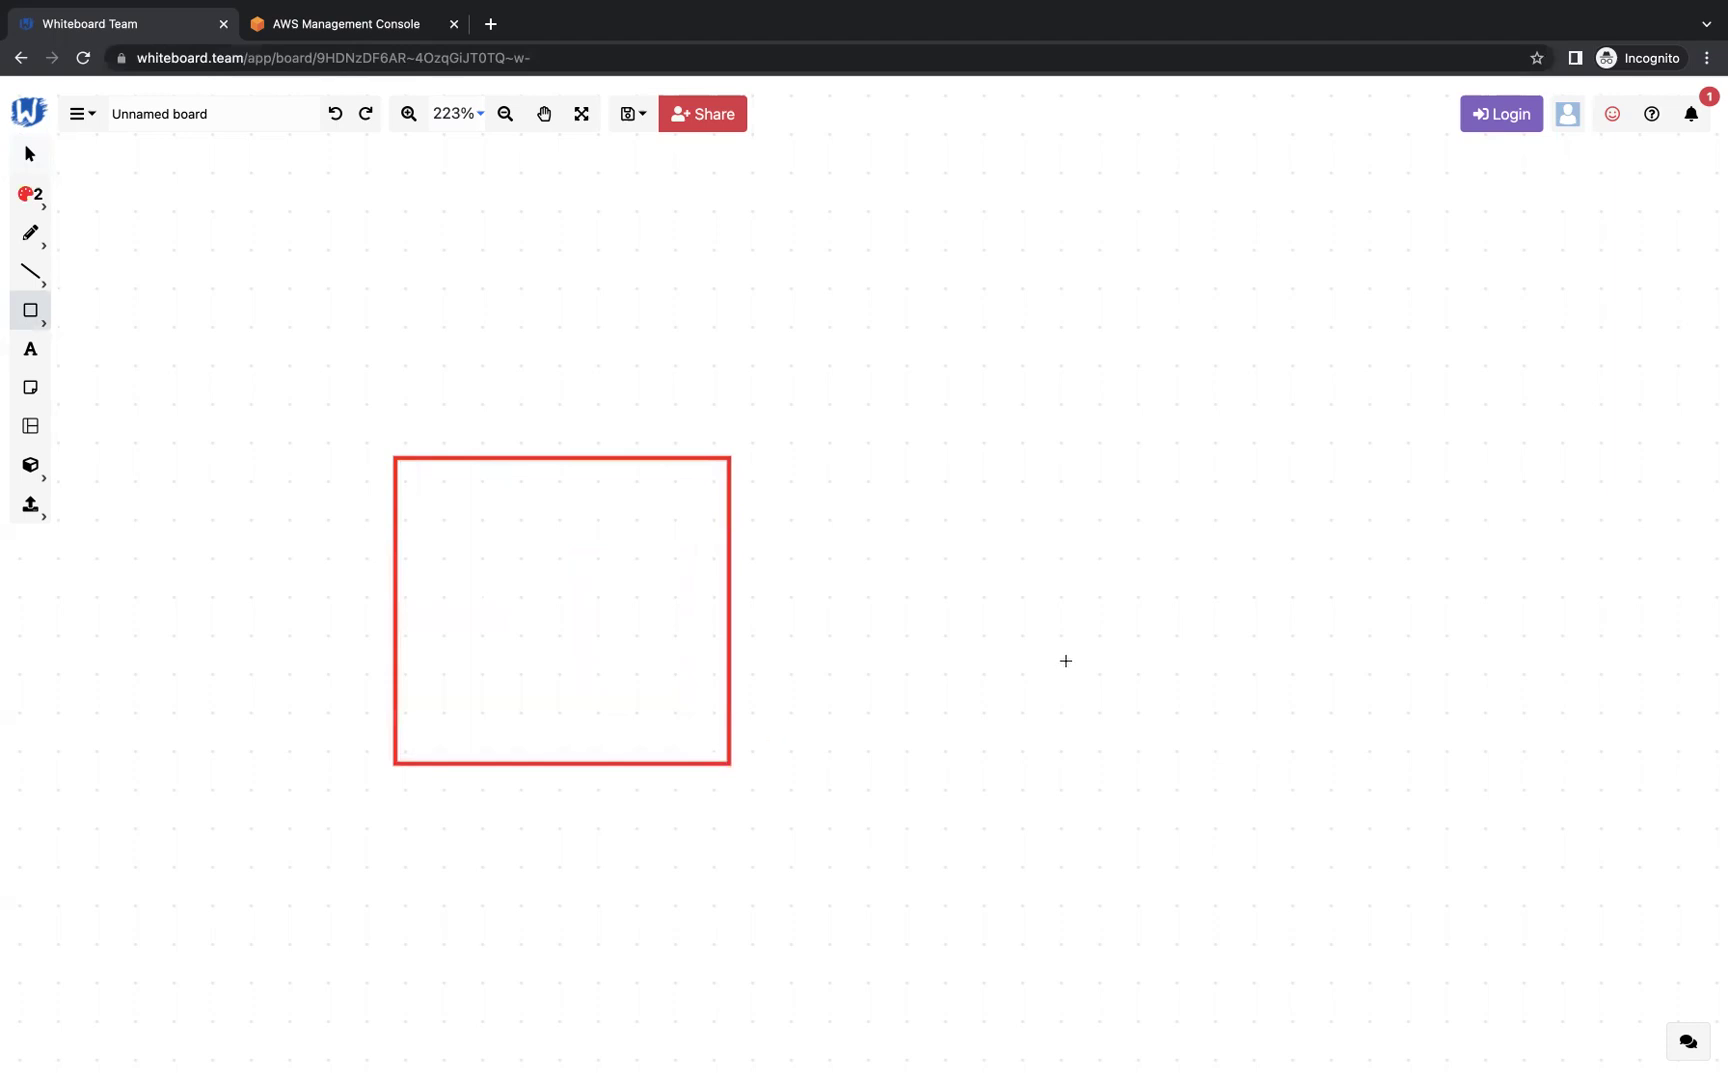
Step: Draw a blue rectangle of similar size beside the red one, leaving a gap between them
{"action": "left_click", "coordinate": [28, 194]}
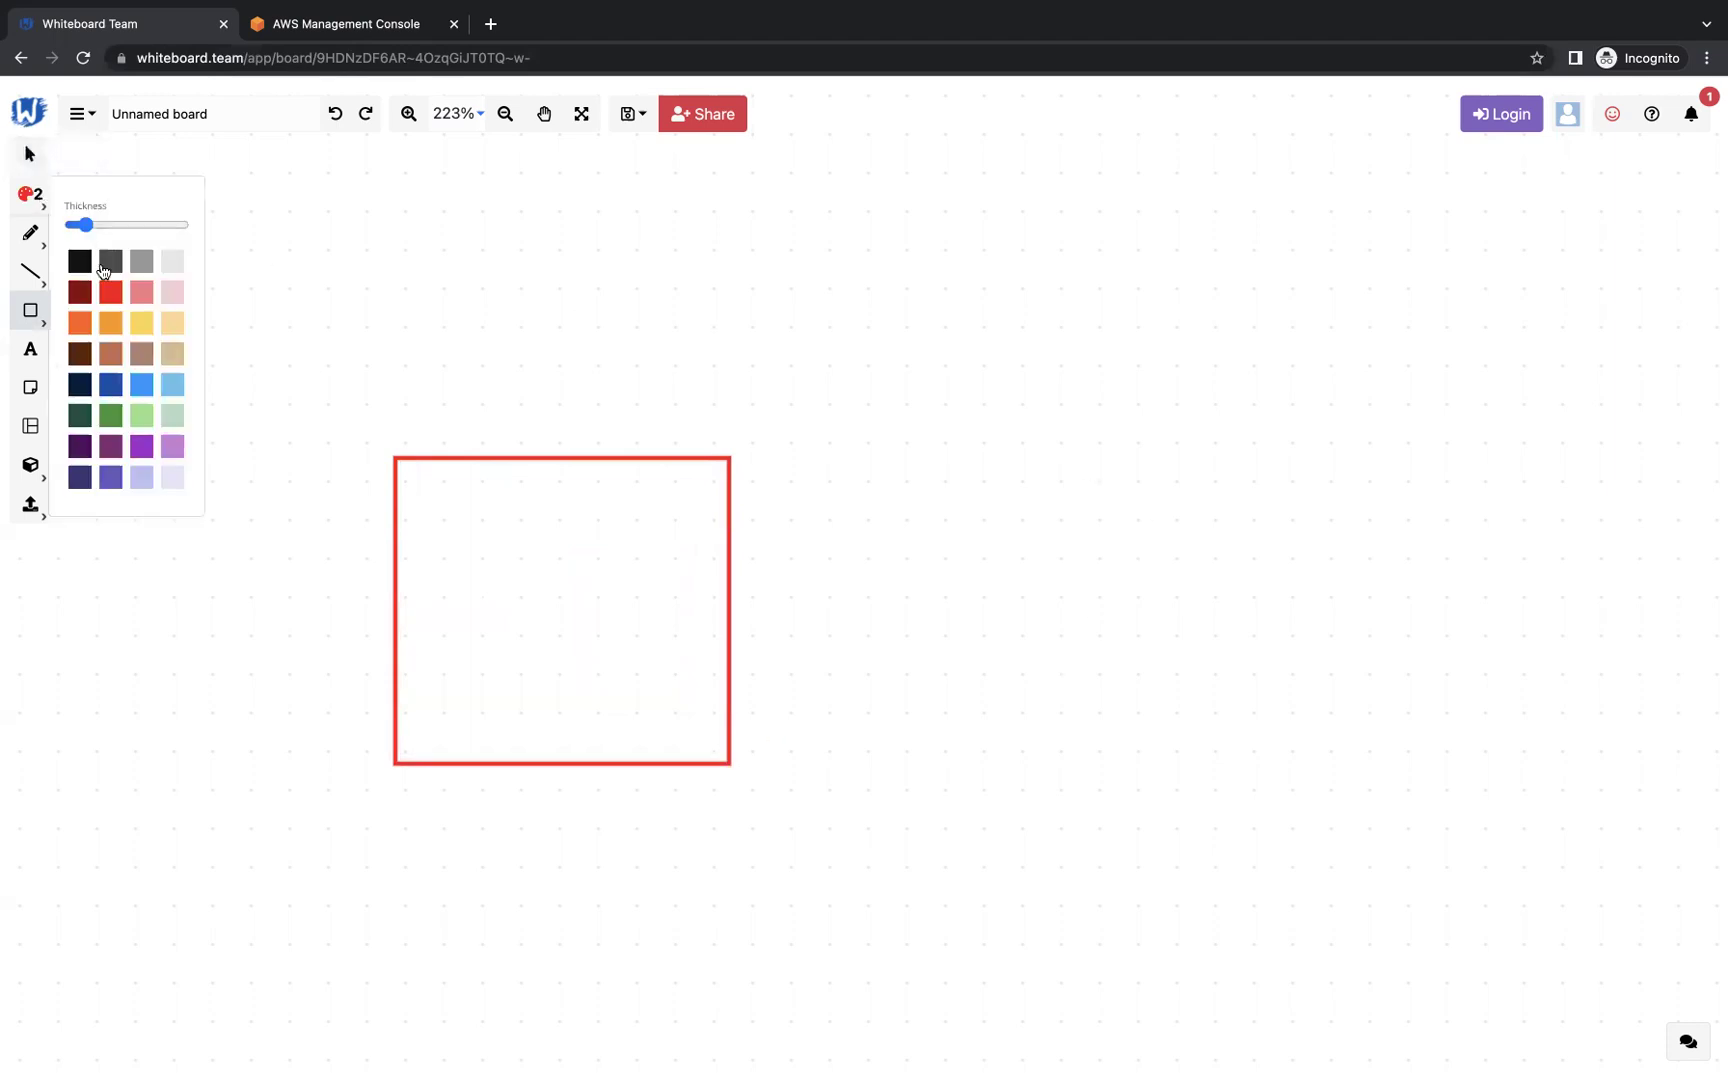
{"action": "left_click", "coordinate": [106, 384]}
{"action": "mouse_move", "coordinate": [994, 452]}
{"action": "left_mouse_down"}
{"action": "mouse_move", "coordinate": [1043, 523]}
{"action": "mouse_move", "coordinate": [1372, 759]}
{"action": "left_mouse_up"}
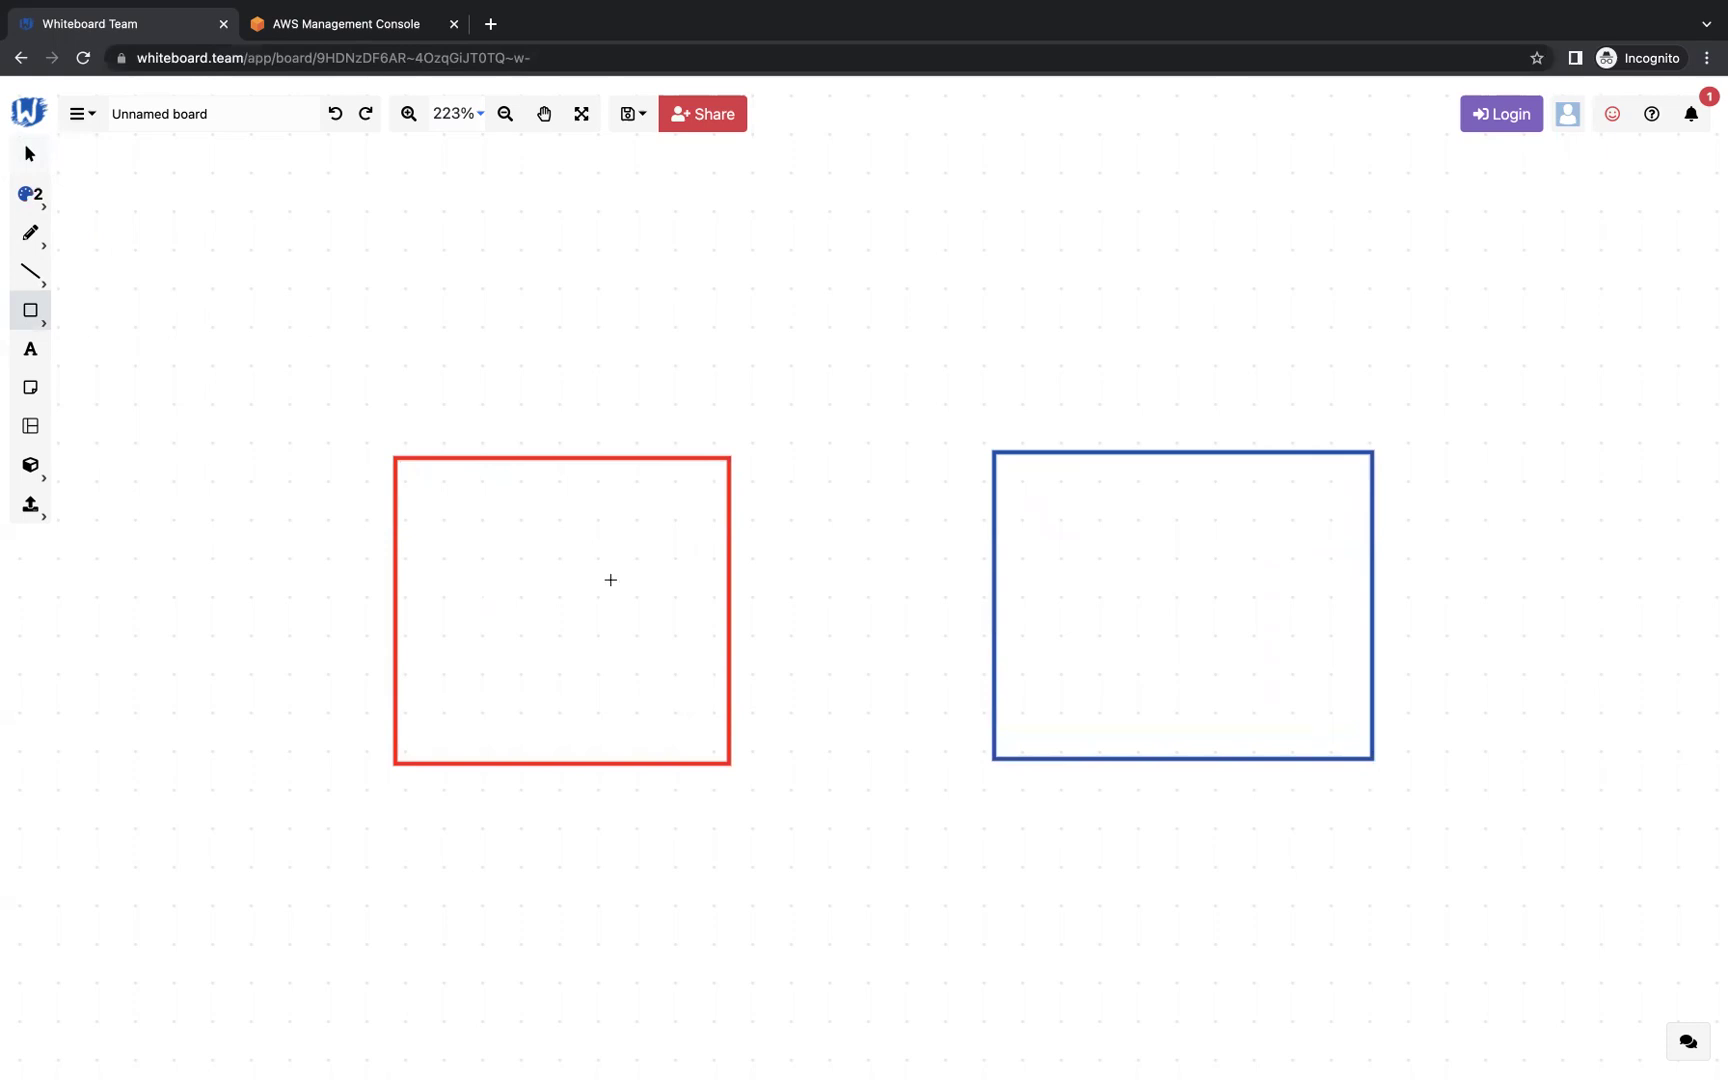
Step: Handwrite the label "VPC-1" in red with the pen above the red rectangle
{"action": "left_click", "coordinate": [31, 236]}
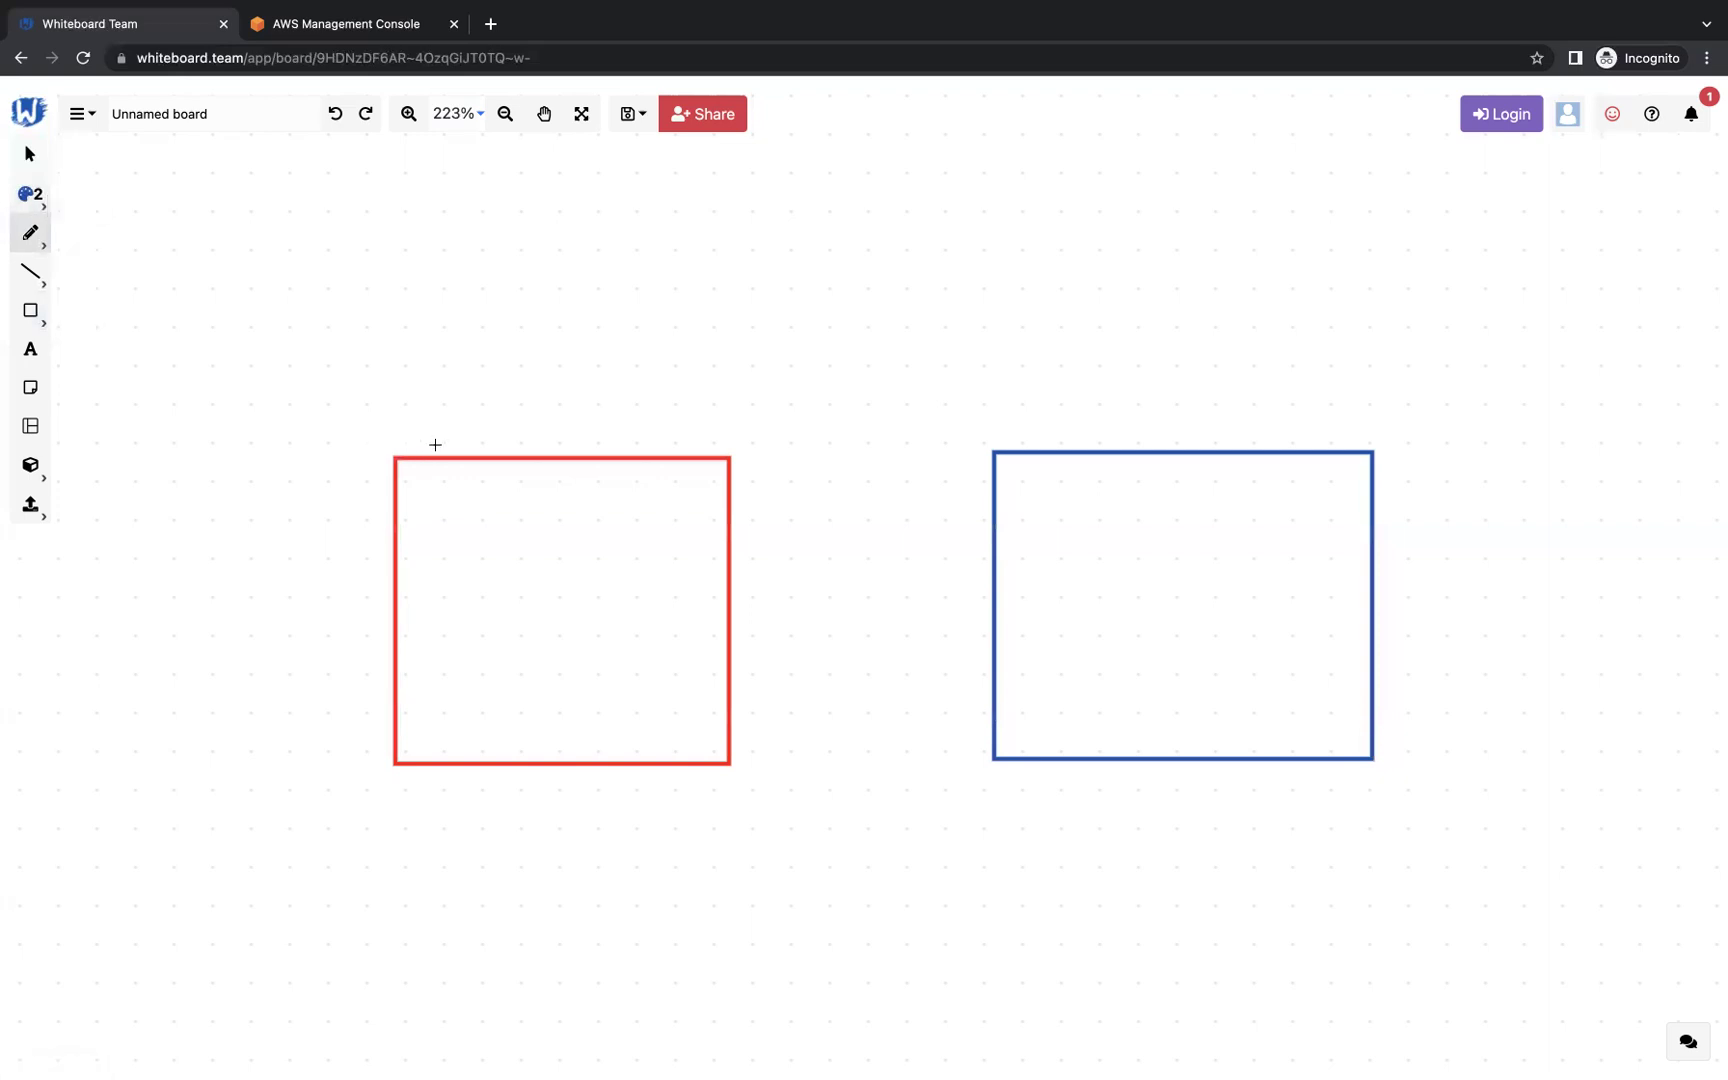
{"action": "left_click", "coordinate": [31, 198]}
{"action": "left_click", "coordinate": [109, 287]}
{"action": "left_click_drag", "start_coordinate": [413, 411], "coordinate": [557, 443]}
Step: Handwrite the label "VPC-2" in blue above the blue rectangle
{"action": "left_click", "coordinate": [30, 193]}
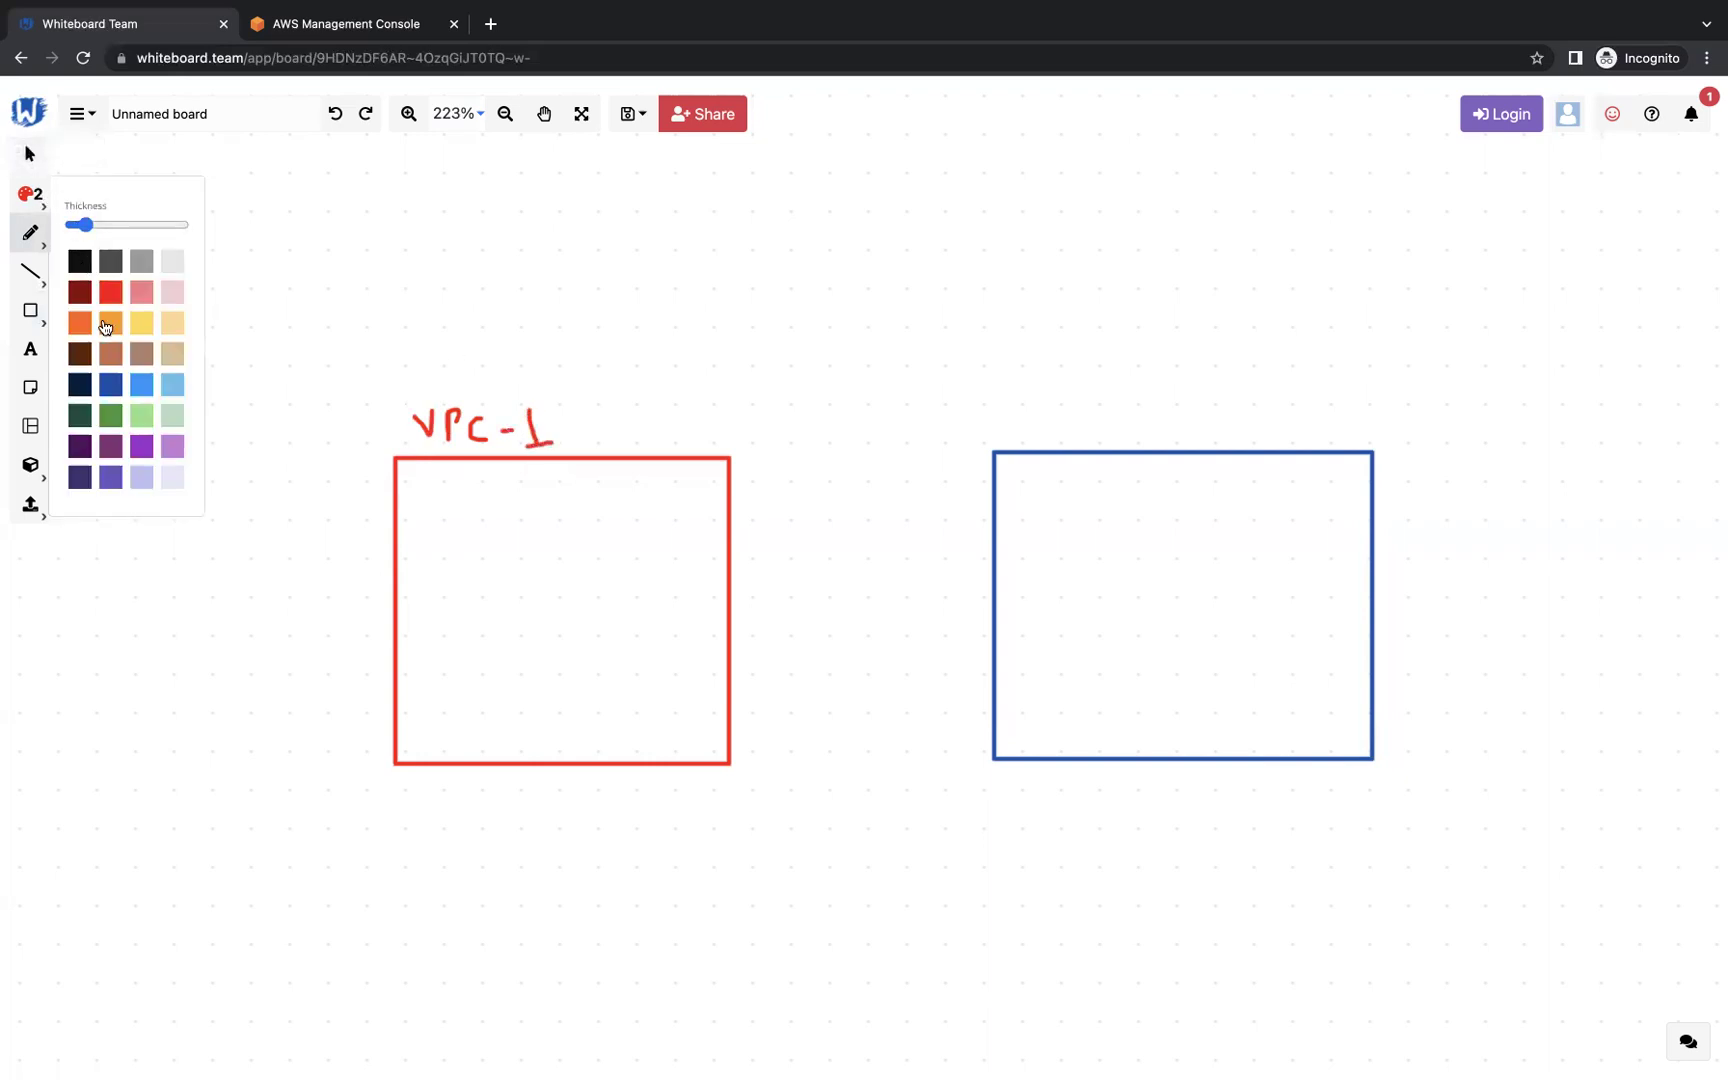
{"action": "left_click", "coordinate": [111, 384]}
{"action": "mouse_move", "coordinate": [1011, 409]}
{"action": "left_mouse_down"}
{"action": "mouse_move", "coordinate": [1037, 397]}
{"action": "mouse_move", "coordinate": [1063, 425]}
{"action": "mouse_move", "coordinate": [1092, 398]}
{"action": "mouse_move", "coordinate": [1141, 426]}
{"action": "mouse_move", "coordinate": [1172, 418]}
{"action": "left_mouse_up"}
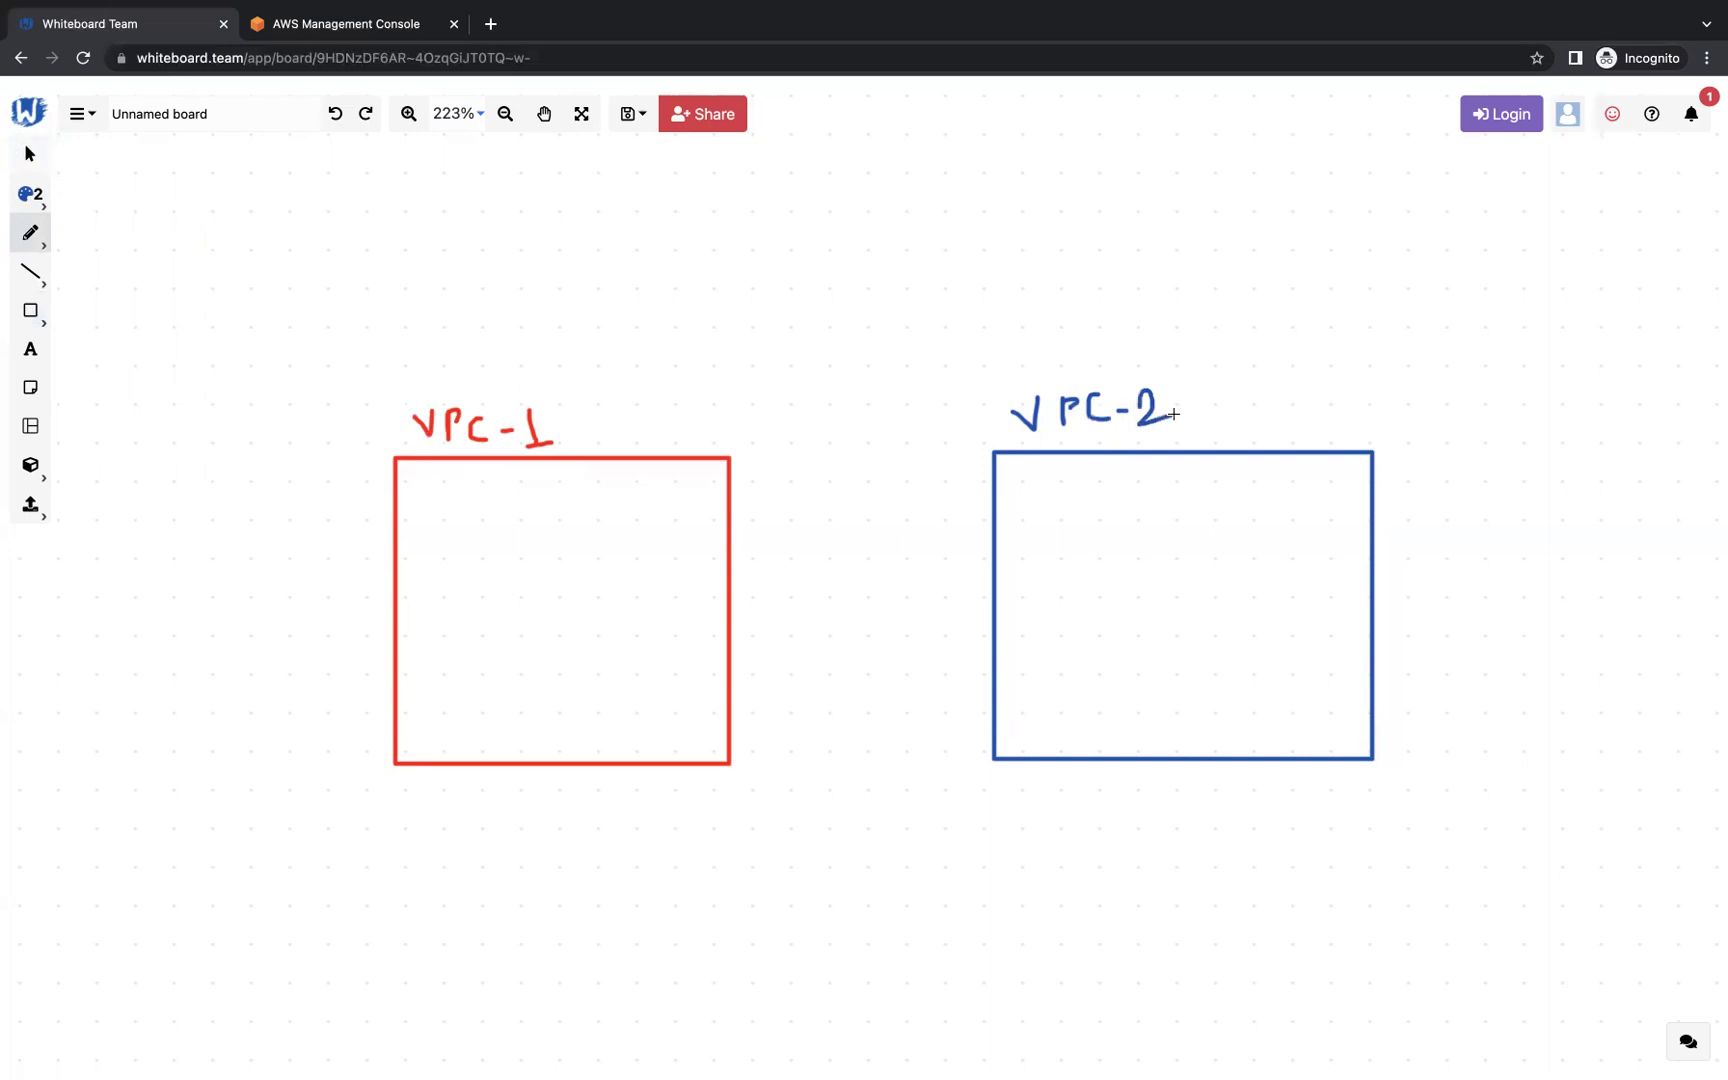
Step: Draw a smaller black rectangle inside each of the VPC-1 and VPC-2 boxes
{"action": "left_click", "coordinate": [43, 245]}
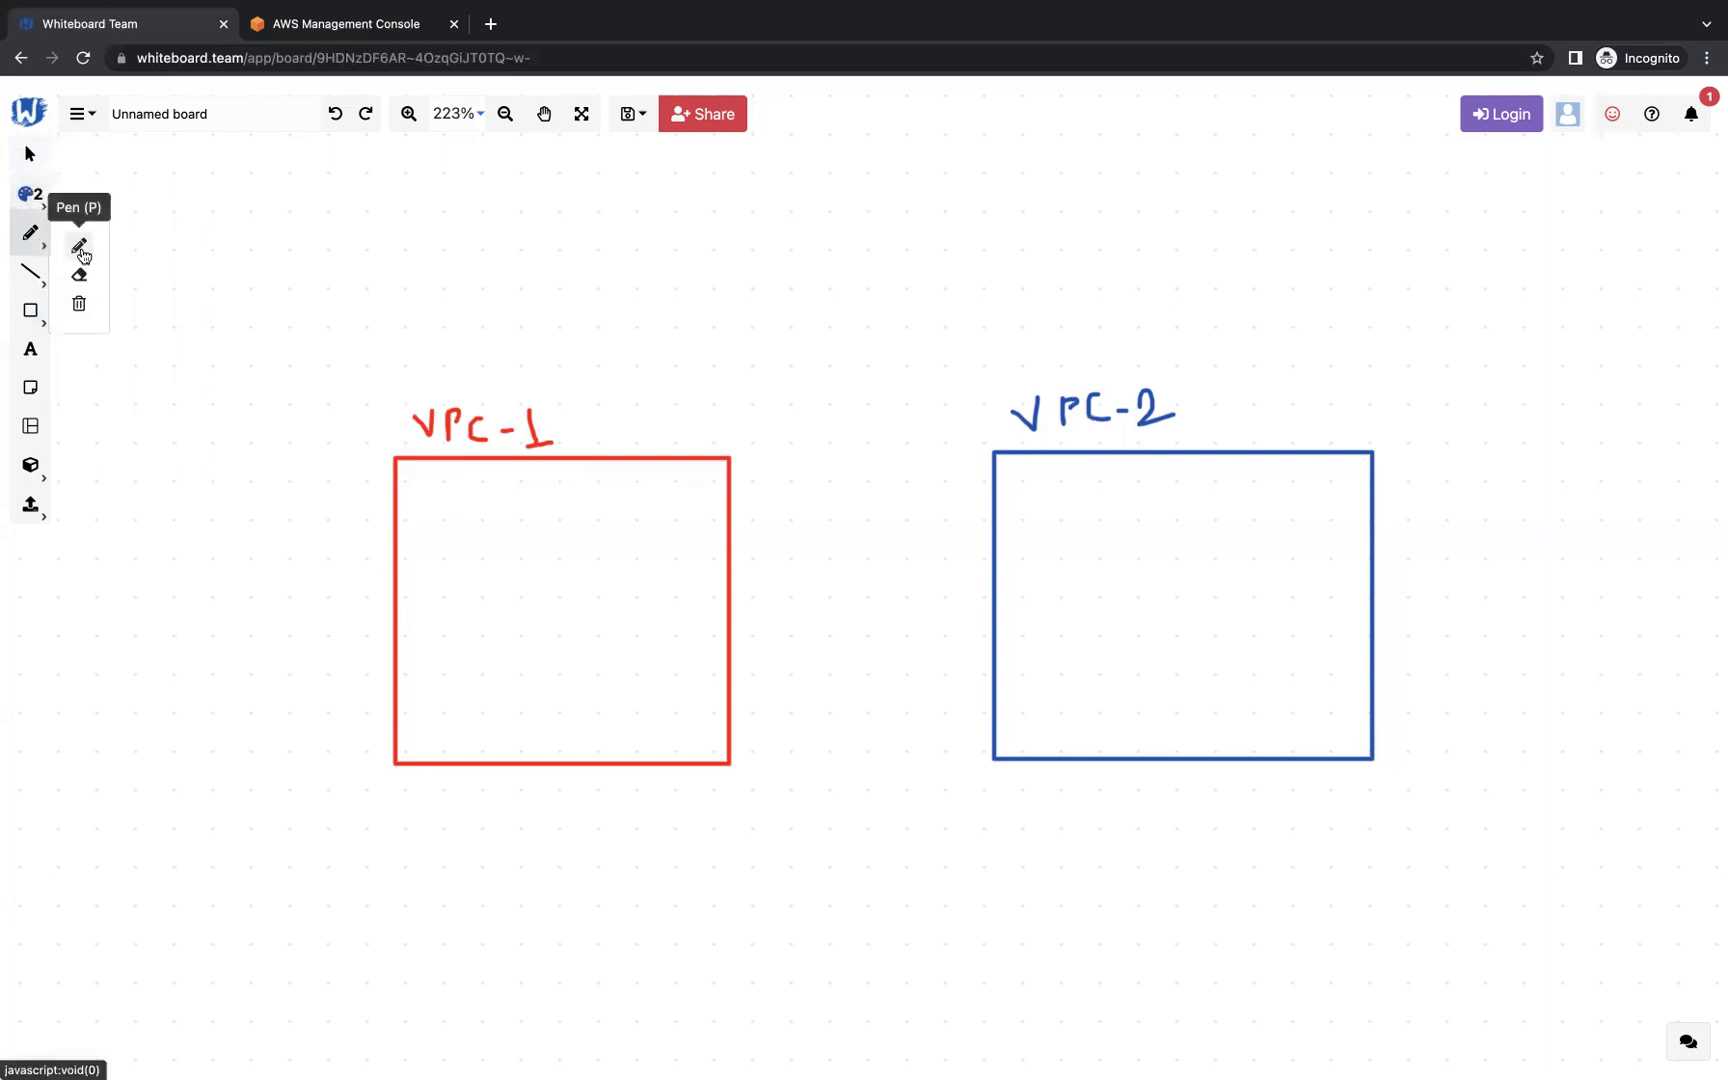
{"action": "left_click", "coordinate": [32, 196]}
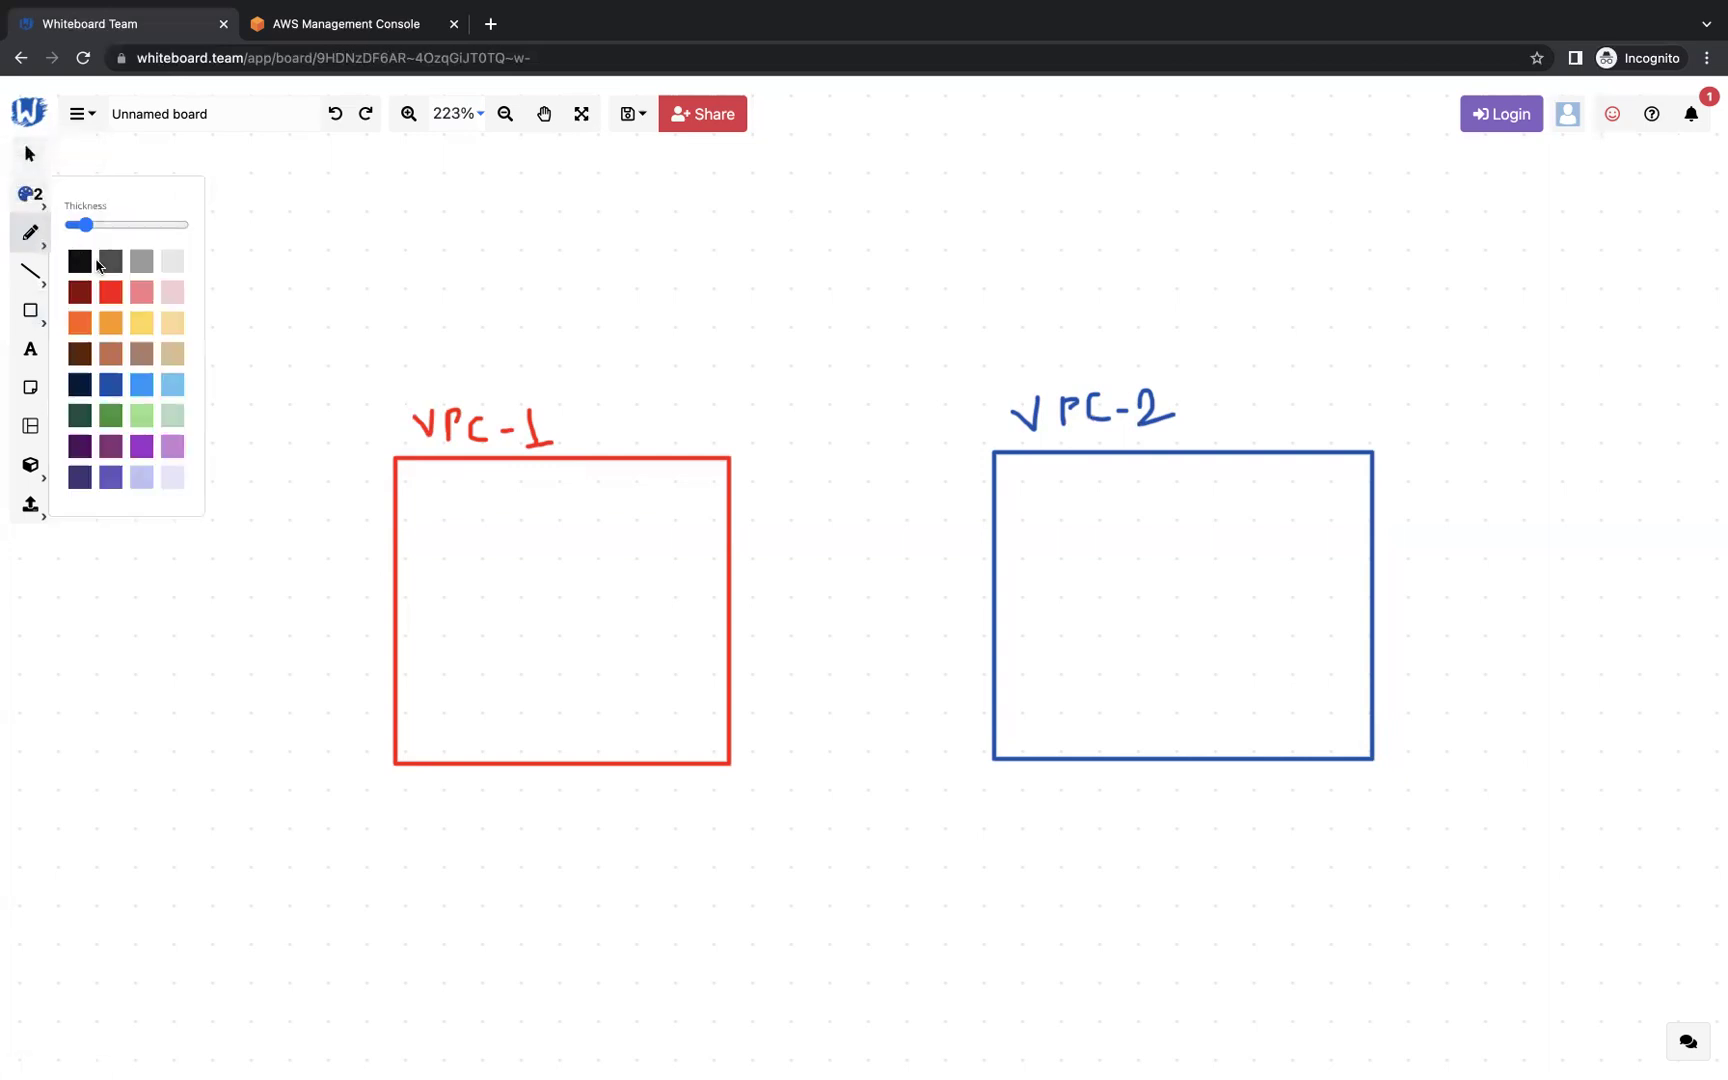
{"action": "left_click", "coordinate": [72, 262]}
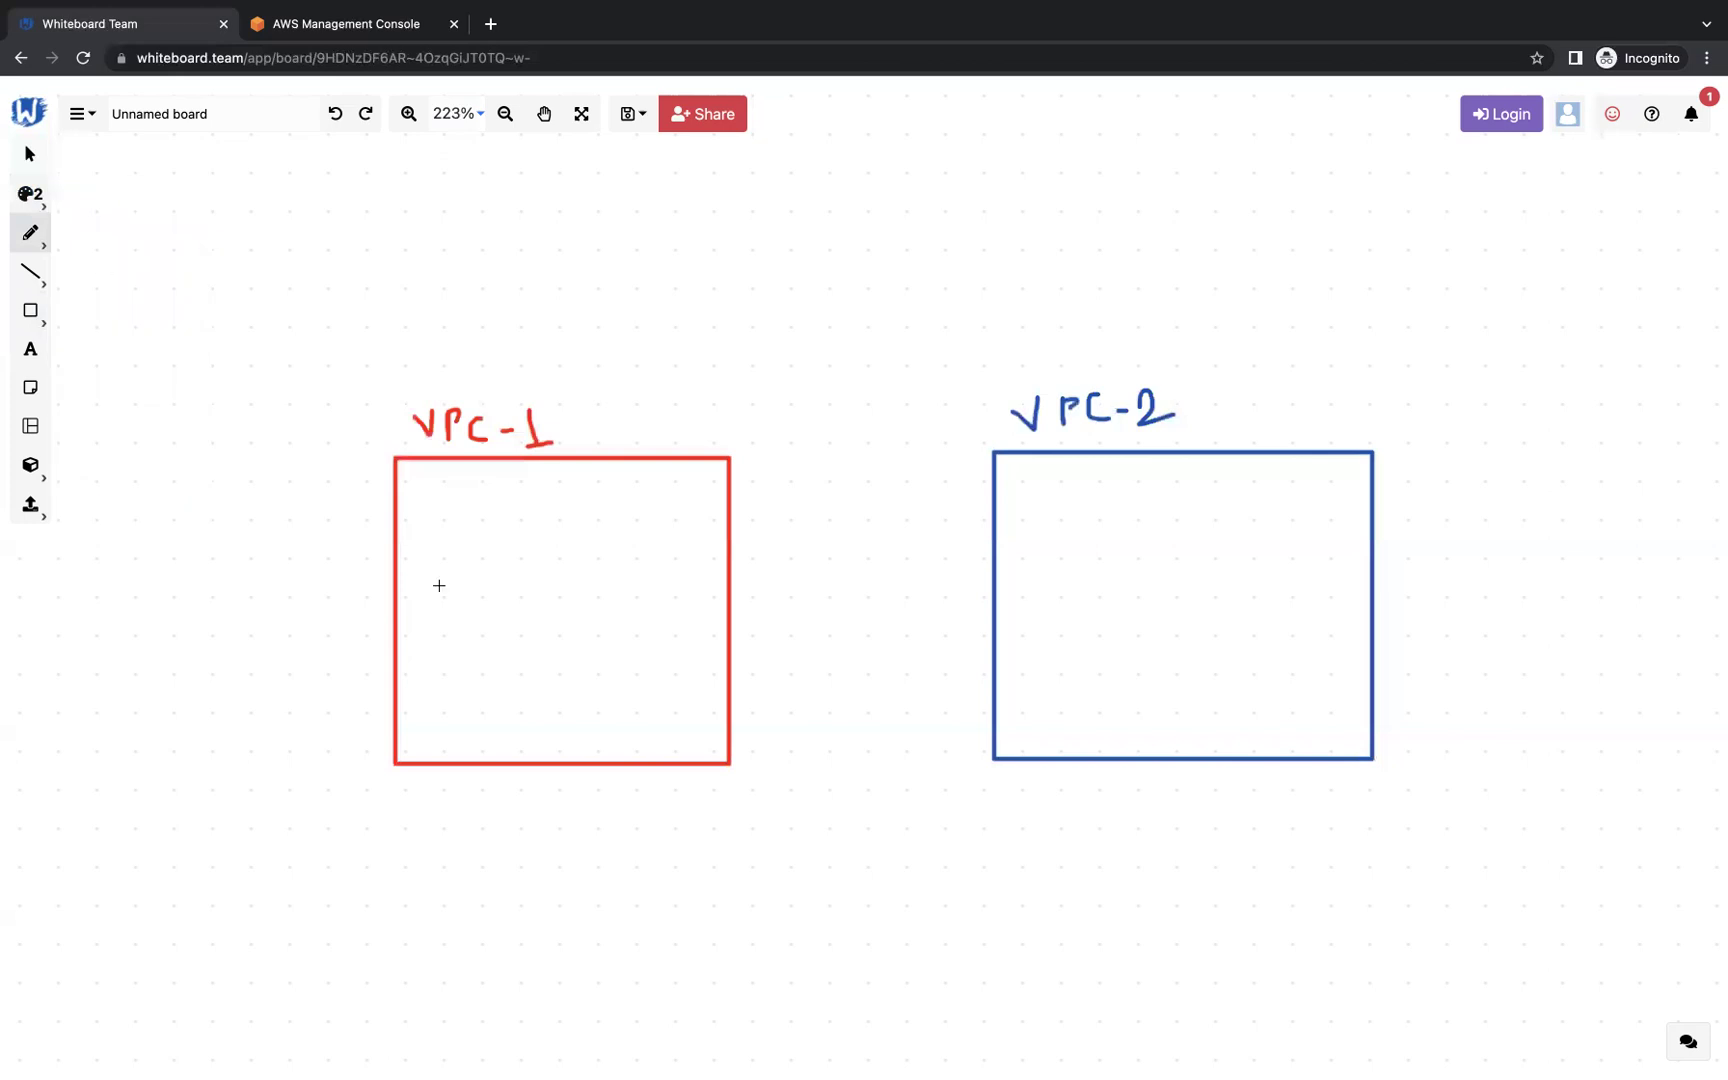
{"action": "left_click_drag", "start_coordinate": [435, 531], "coordinate": [494, 598]}
{"action": "left_click", "coordinate": [336, 113]}
{"action": "left_click", "coordinate": [30, 310]}
{"action": "left_click", "coordinate": [77, 321]}
{"action": "mouse_move", "coordinate": [435, 516]}
{"action": "left_mouse_down"}
{"action": "mouse_move", "coordinate": [509, 610]}
{"action": "mouse_move", "coordinate": [603, 661]}
{"action": "left_mouse_up"}
{"action": "mouse_move", "coordinate": [1041, 503]}
{"action": "left_mouse_down"}
{"action": "mouse_move", "coordinate": [1099, 575]}
{"action": "mouse_move", "coordinate": [1244, 655]}
{"action": "left_mouse_up"}
Step: Draw a small black square inside each inner rectangle and connect the two squares with a freehand line
{"action": "left_click_drag", "start_coordinate": [464, 547], "coordinate": [516, 604]}
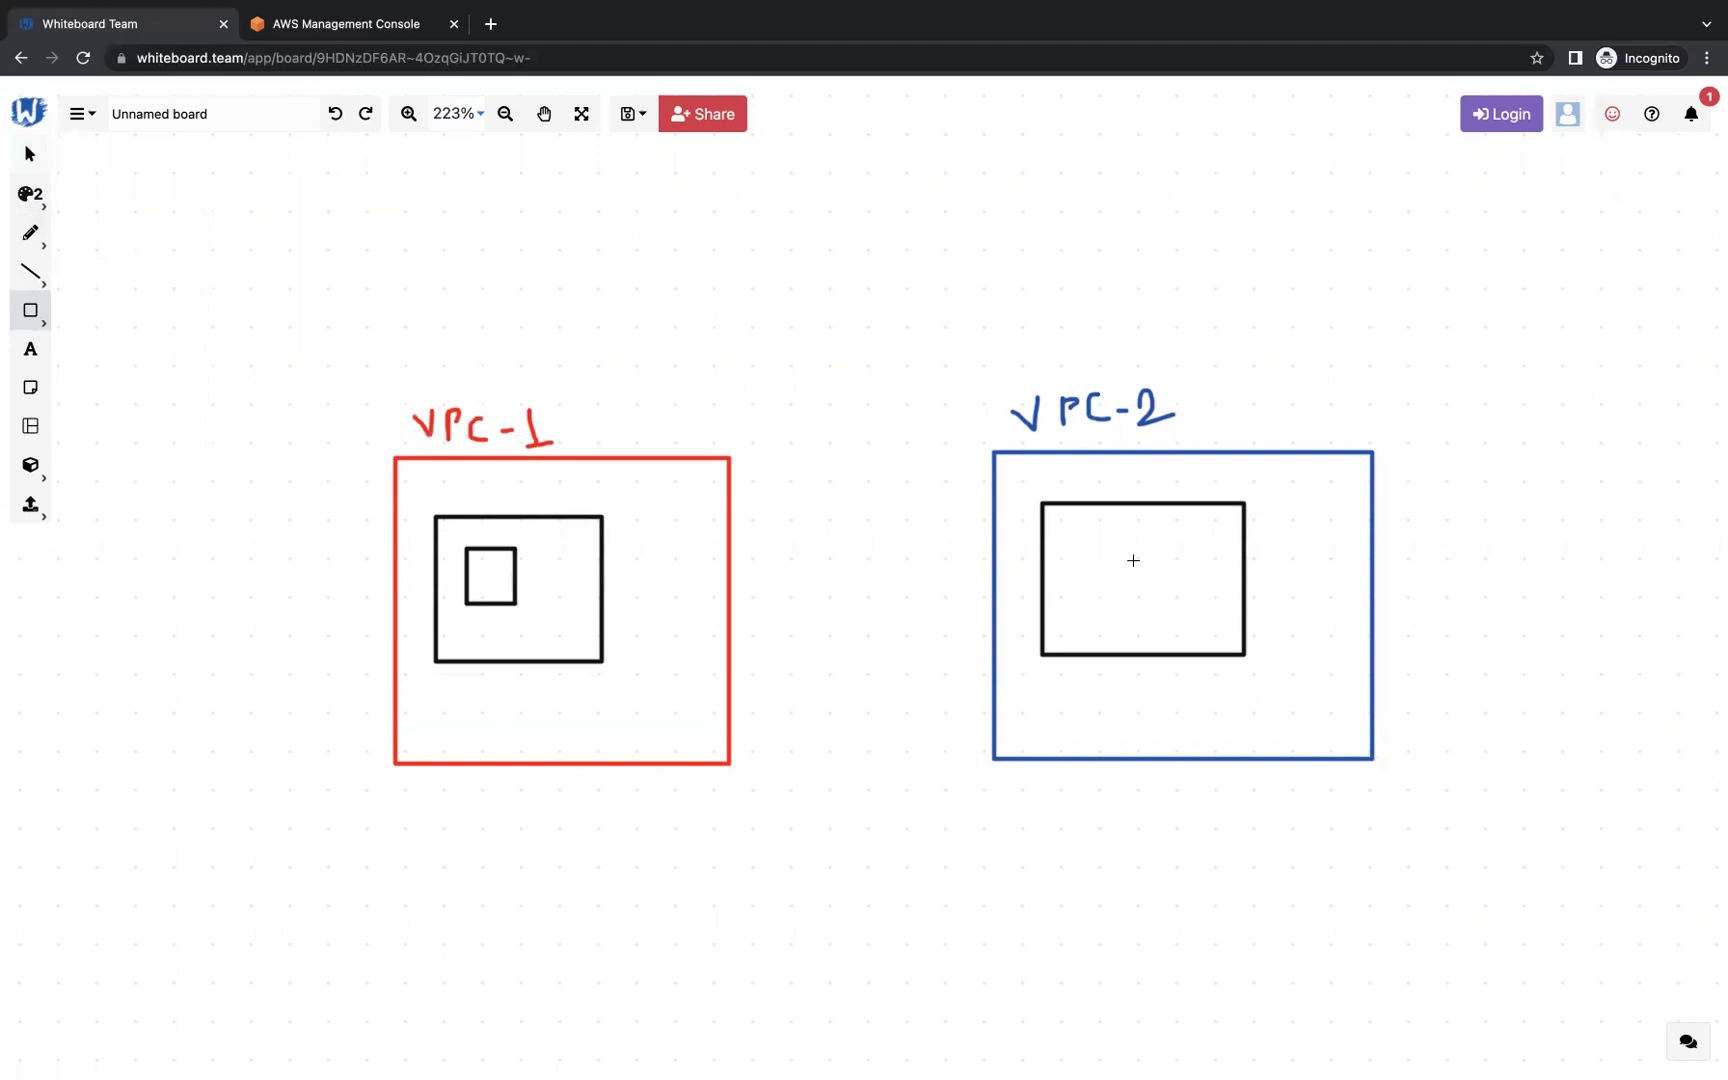
{"action": "left_click_drag", "start_coordinate": [1085, 537], "coordinate": [1141, 597]}
{"action": "left_click", "coordinate": [32, 234]}
{"action": "left_click", "coordinate": [76, 244]}
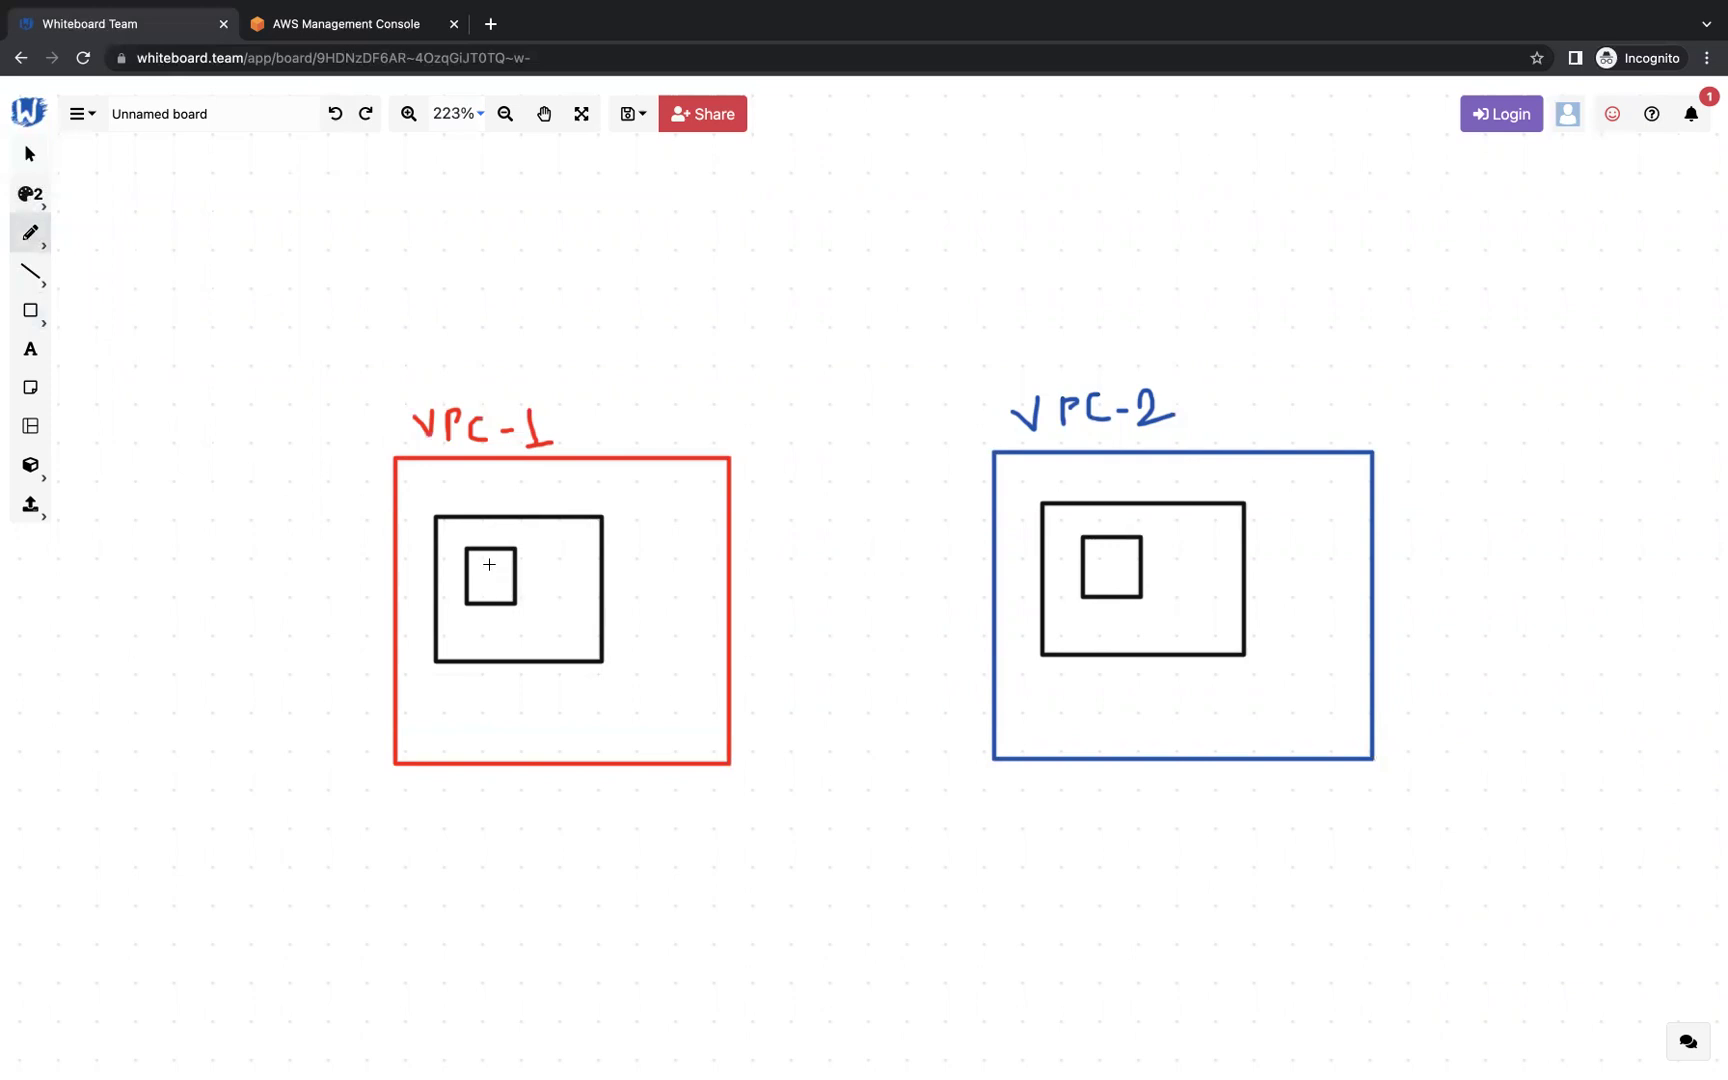
{"action": "mouse_move", "coordinate": [514, 581]}
{"action": "left_mouse_down"}
{"action": "mouse_move", "coordinate": [787, 555]}
{"action": "mouse_move", "coordinate": [1083, 565]}
{"action": "left_mouse_up"}
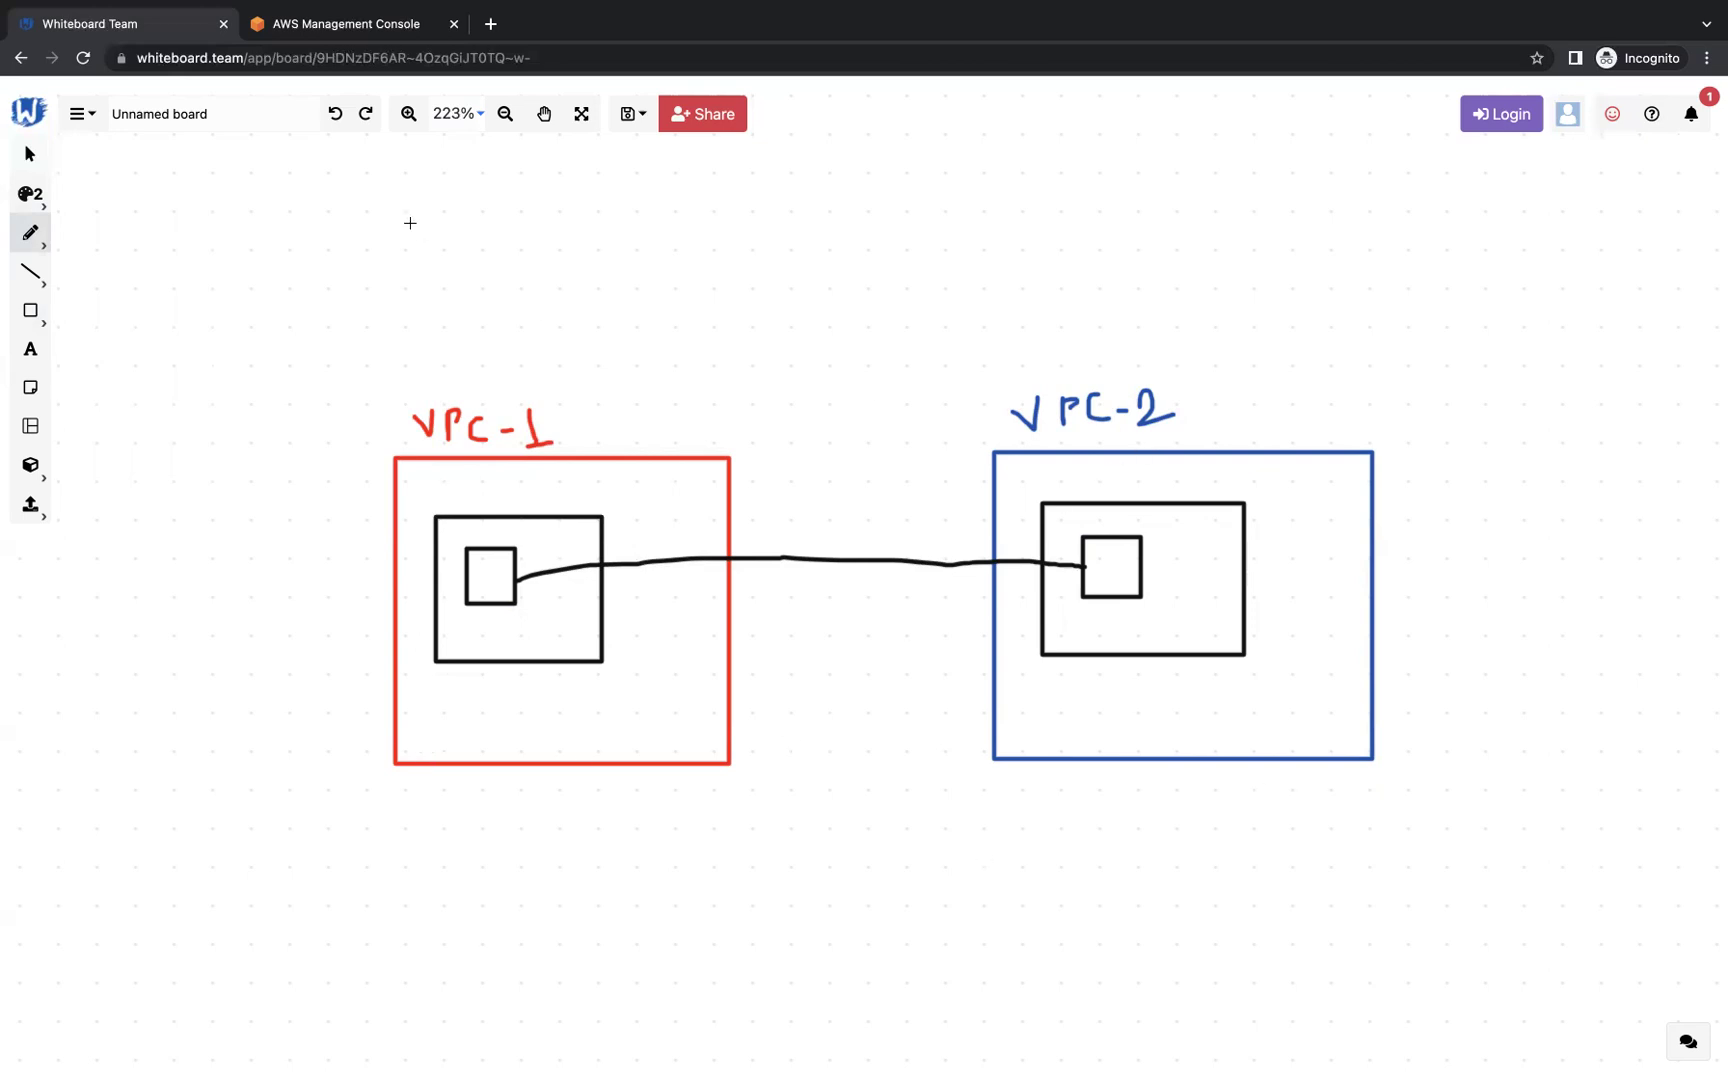
Step: Switch to the AWS Management Console and open the list of VPCs in the VPC service
{"action": "left_click", "coordinate": [341, 30]}
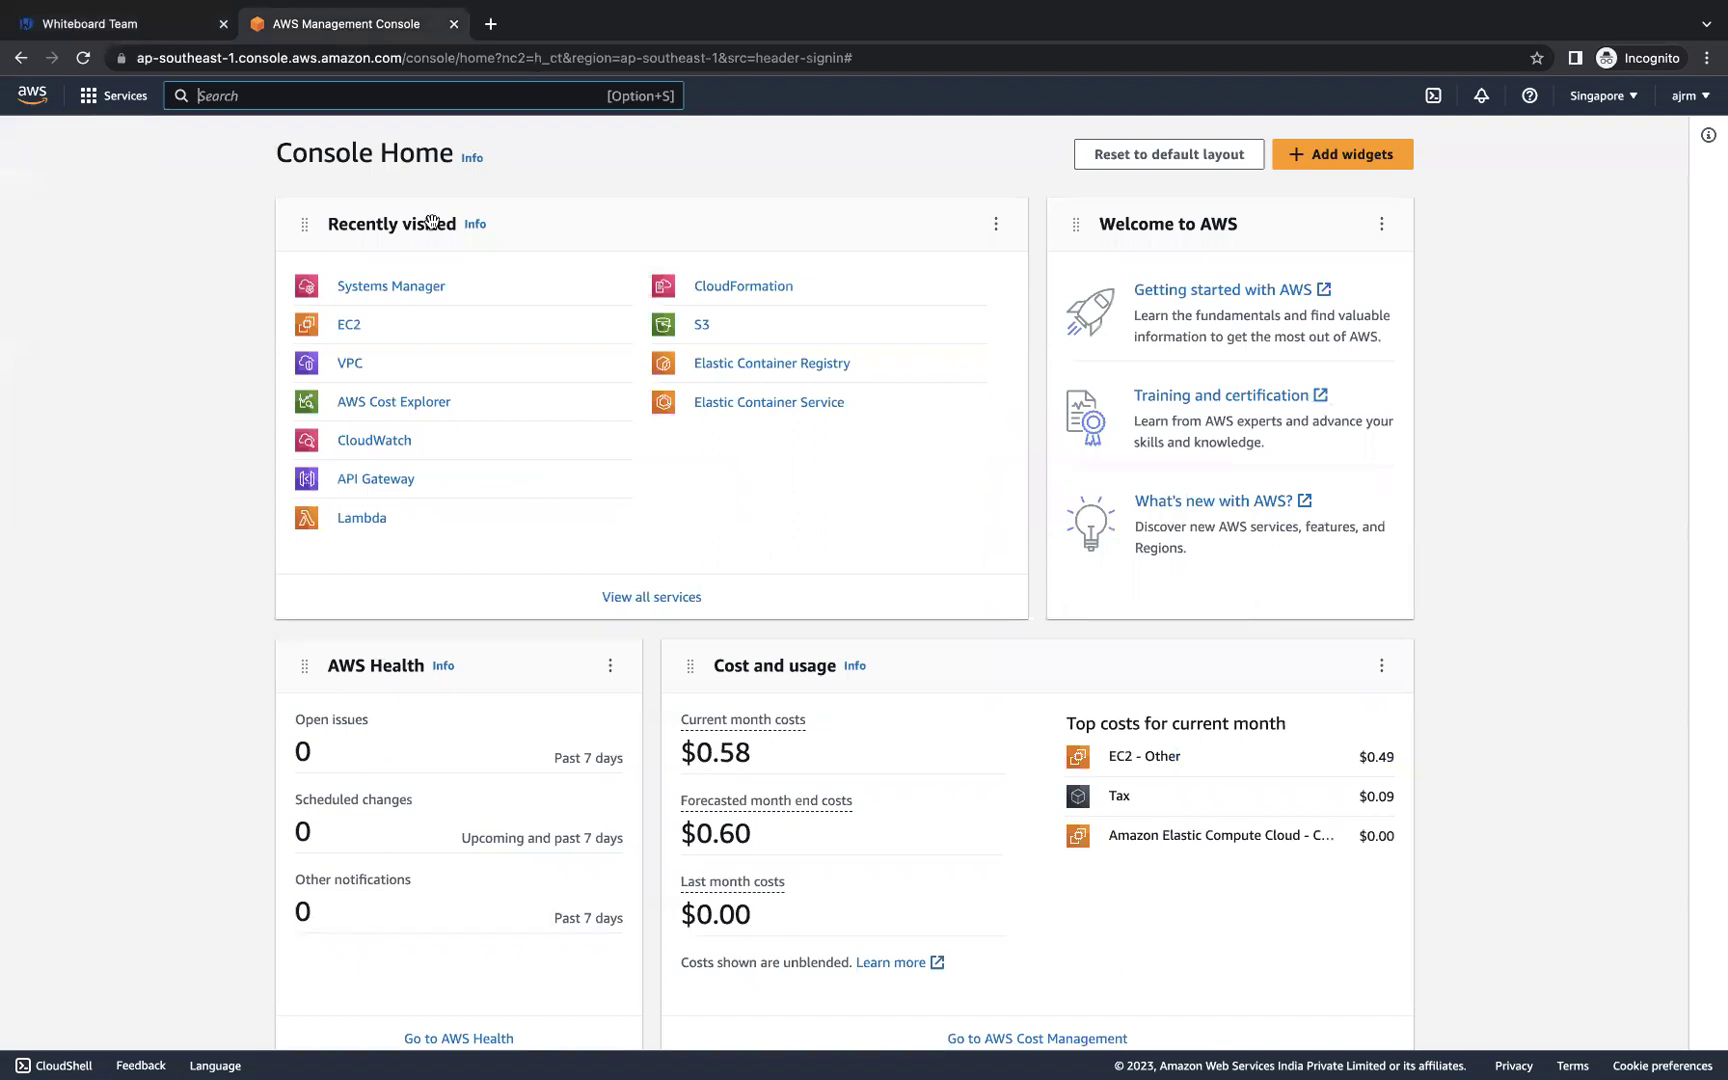
{"action": "left_click", "coordinate": [348, 366]}
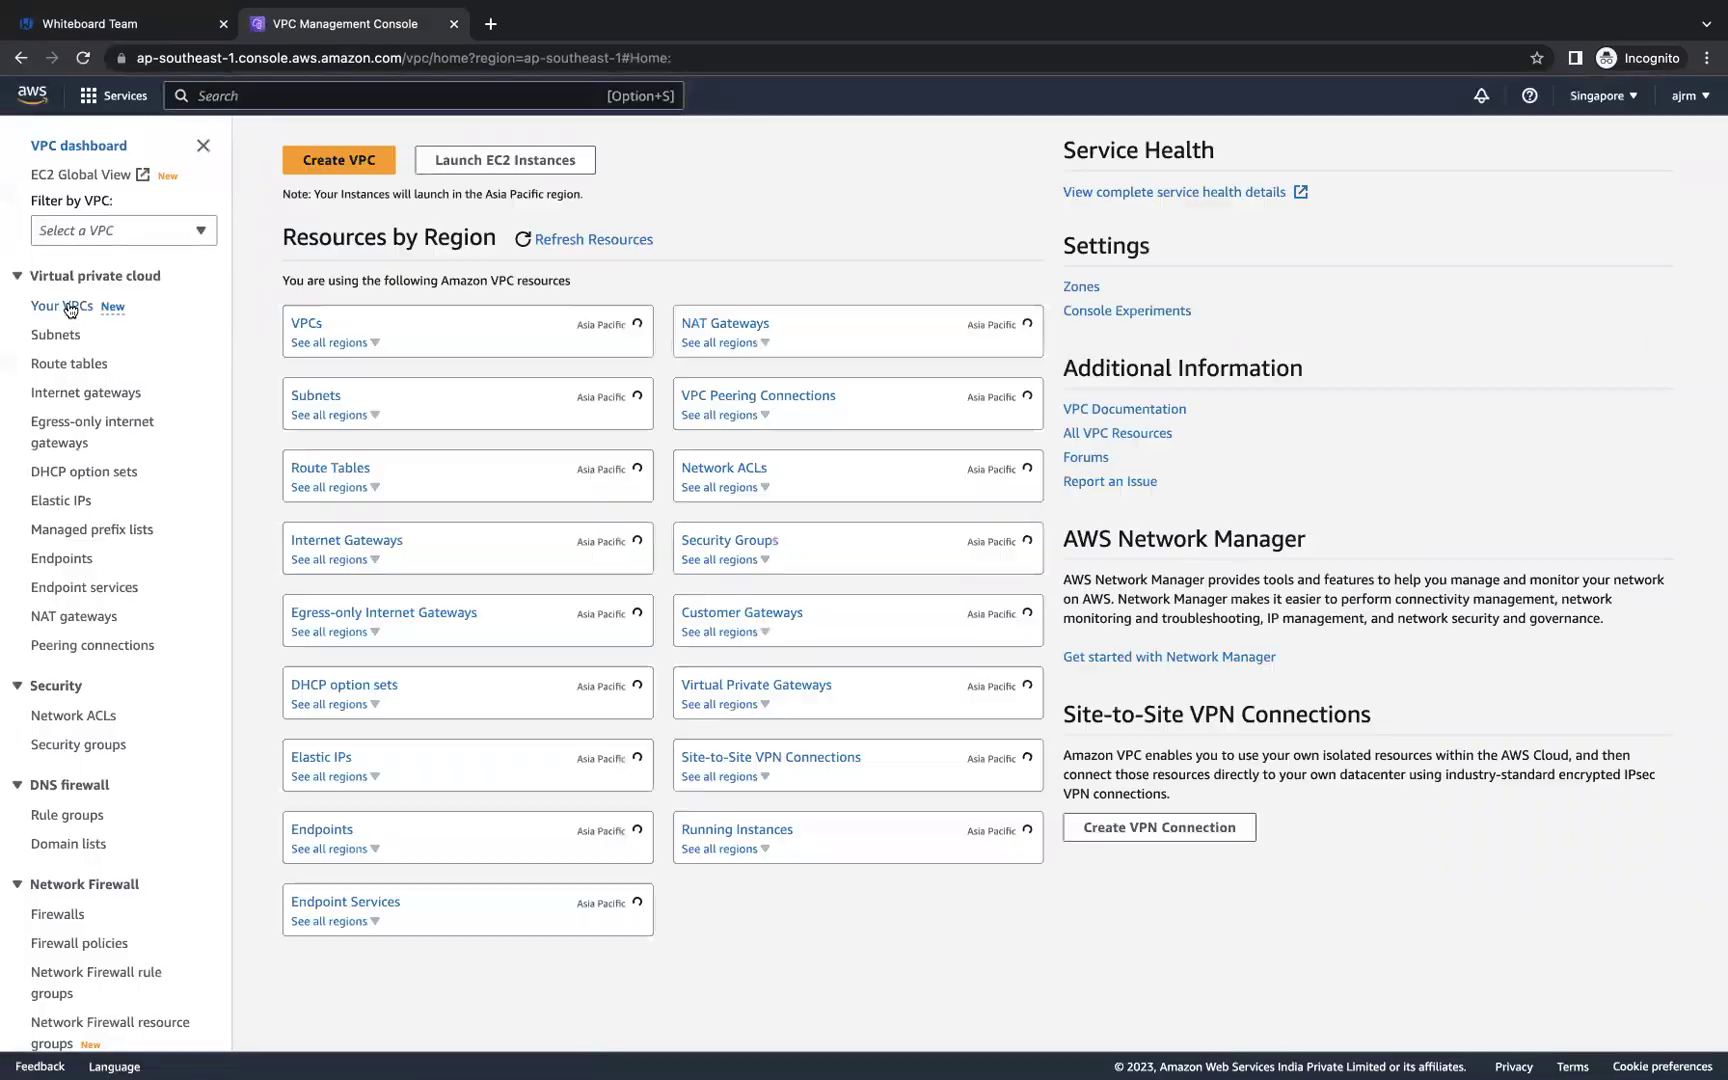
{"action": "left_click", "coordinate": [70, 308]}
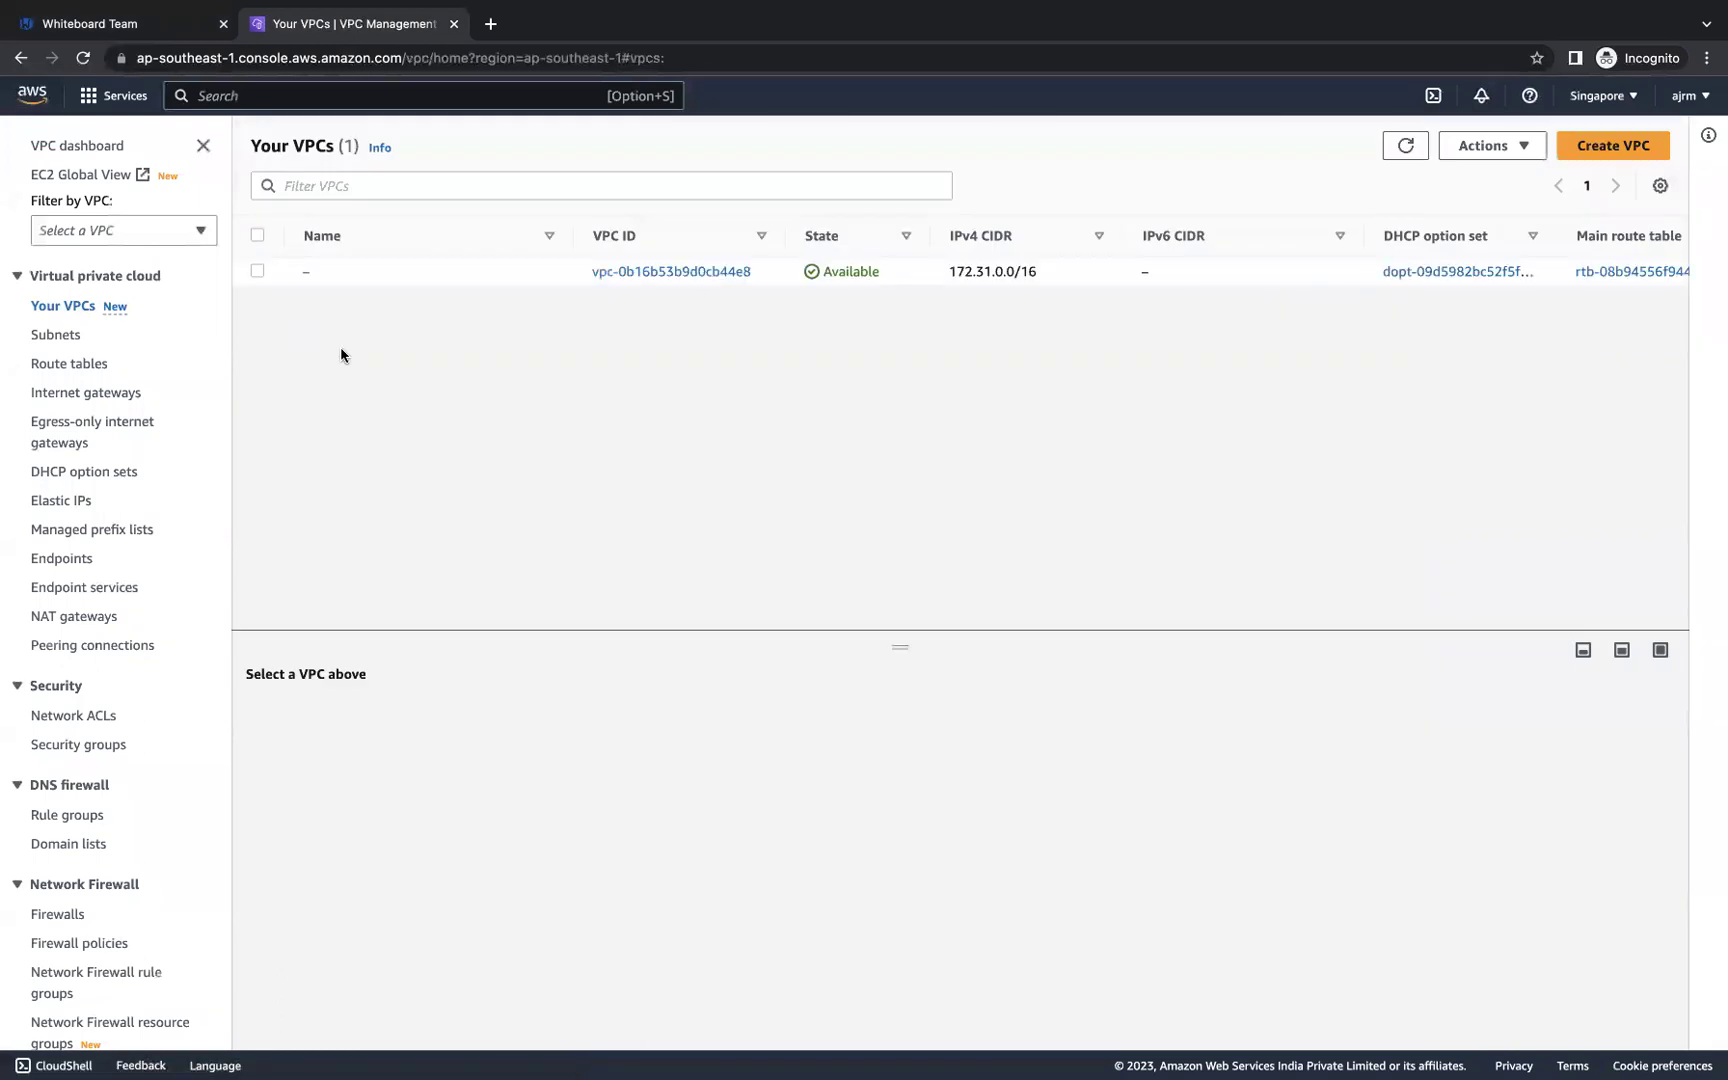
Step: Start creating a VPC with the name tag vpc-1 and activate its IPv4 CIDR entry
{"action": "left_click", "coordinate": [1636, 150]}
{"action": "left_click", "coordinate": [170, 453]}
{"action": "type", "text": "vpc-1"}
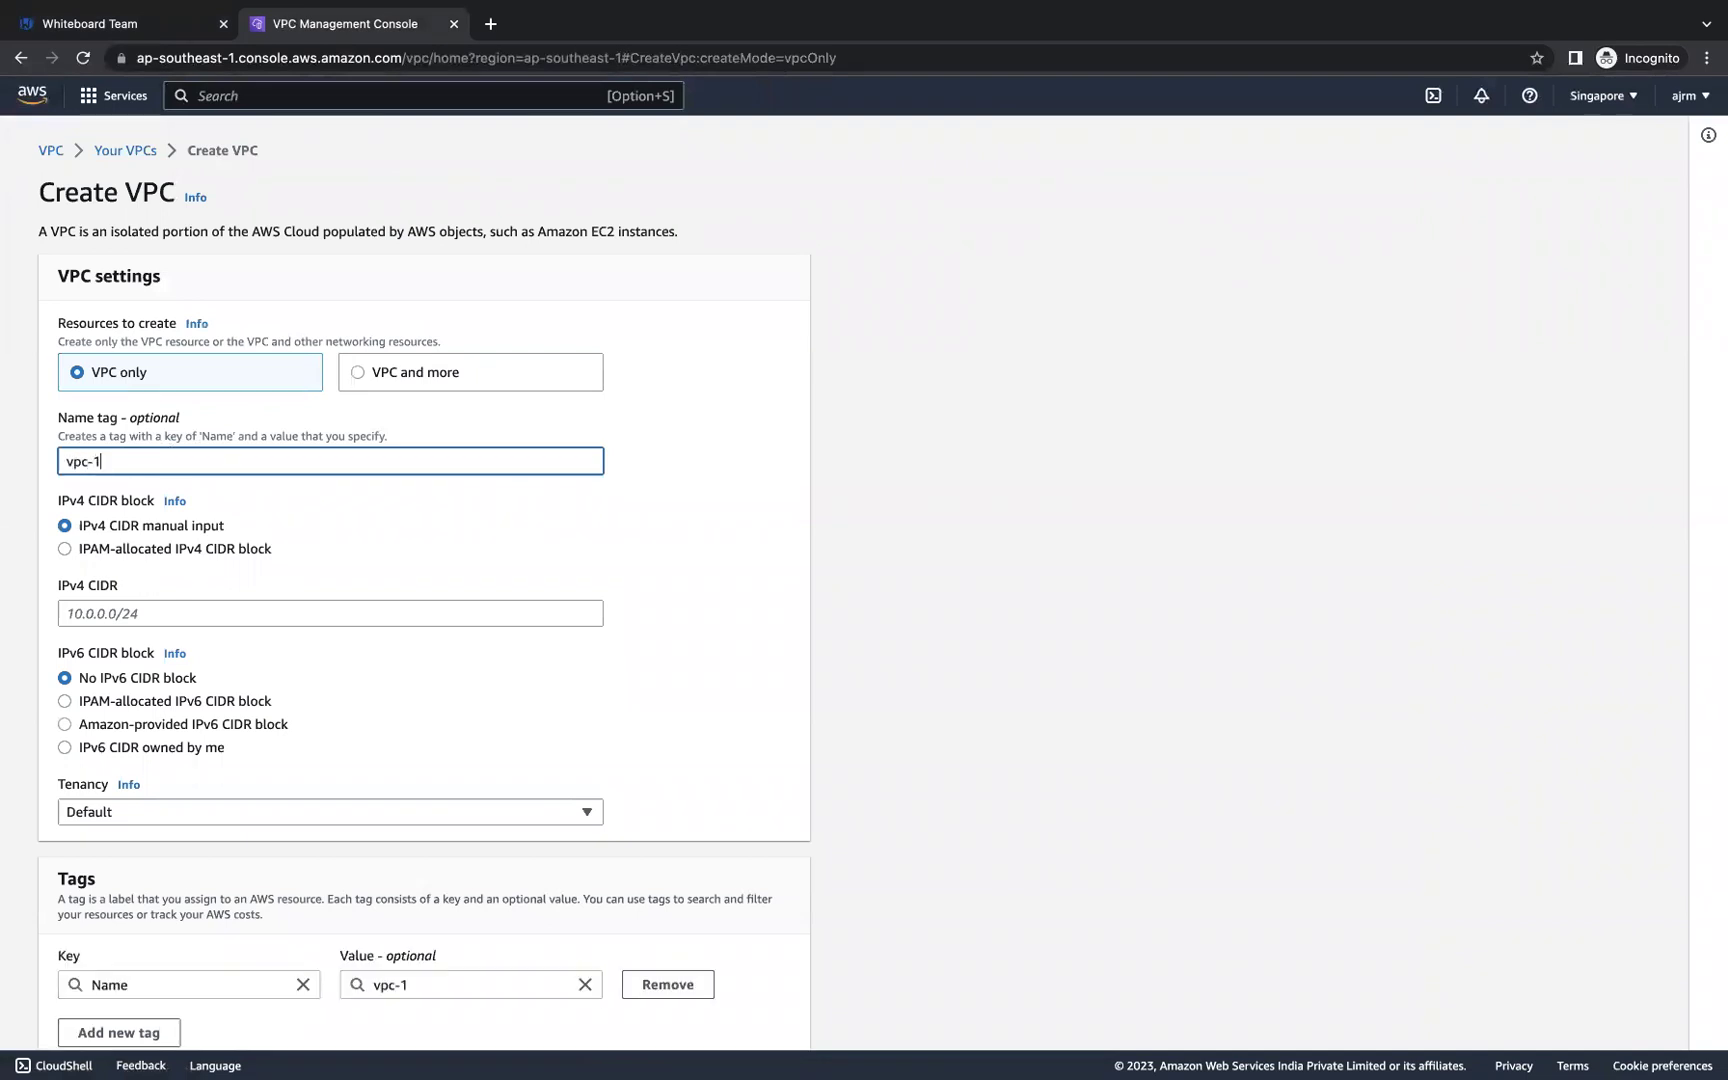
{"action": "left_click", "coordinate": [83, 609]}
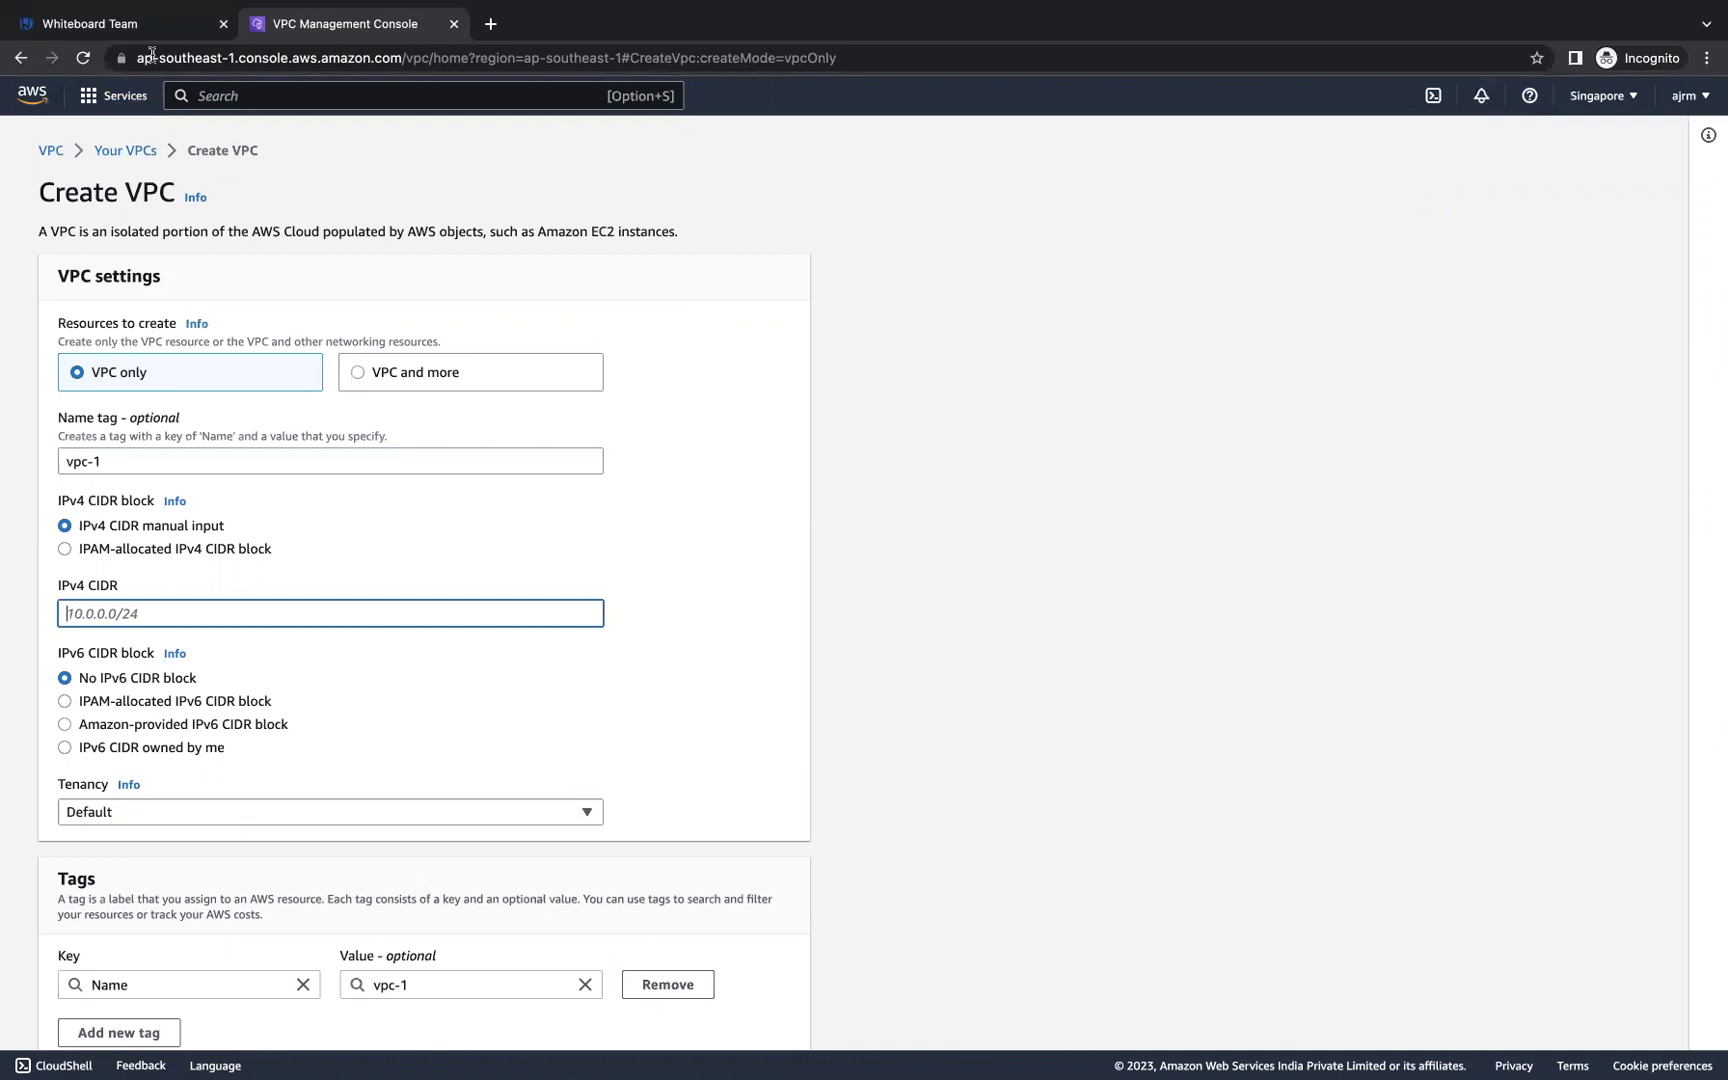
Step: Switch back to the whiteboard and add the text 192.168.0.0/16 in size 12 below the VPC-1 box
{"action": "left_click", "coordinate": [150, 24]}
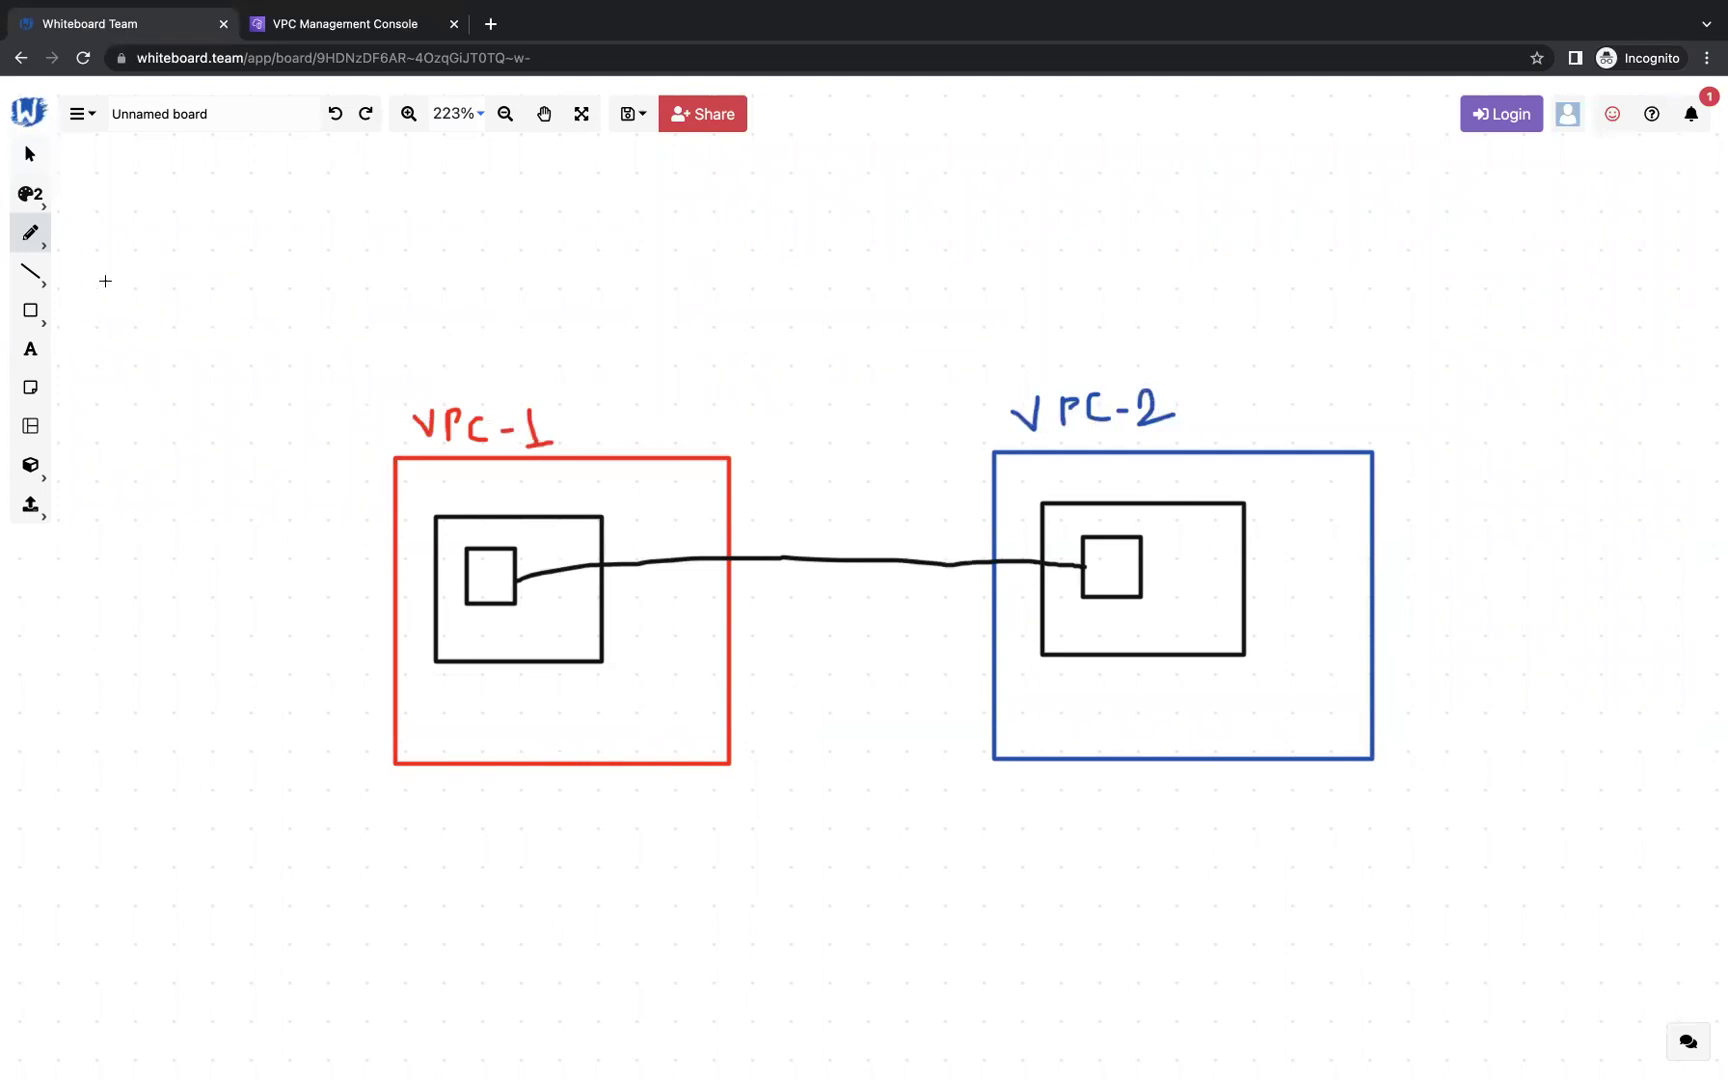
{"action": "left_click", "coordinate": [31, 352]}
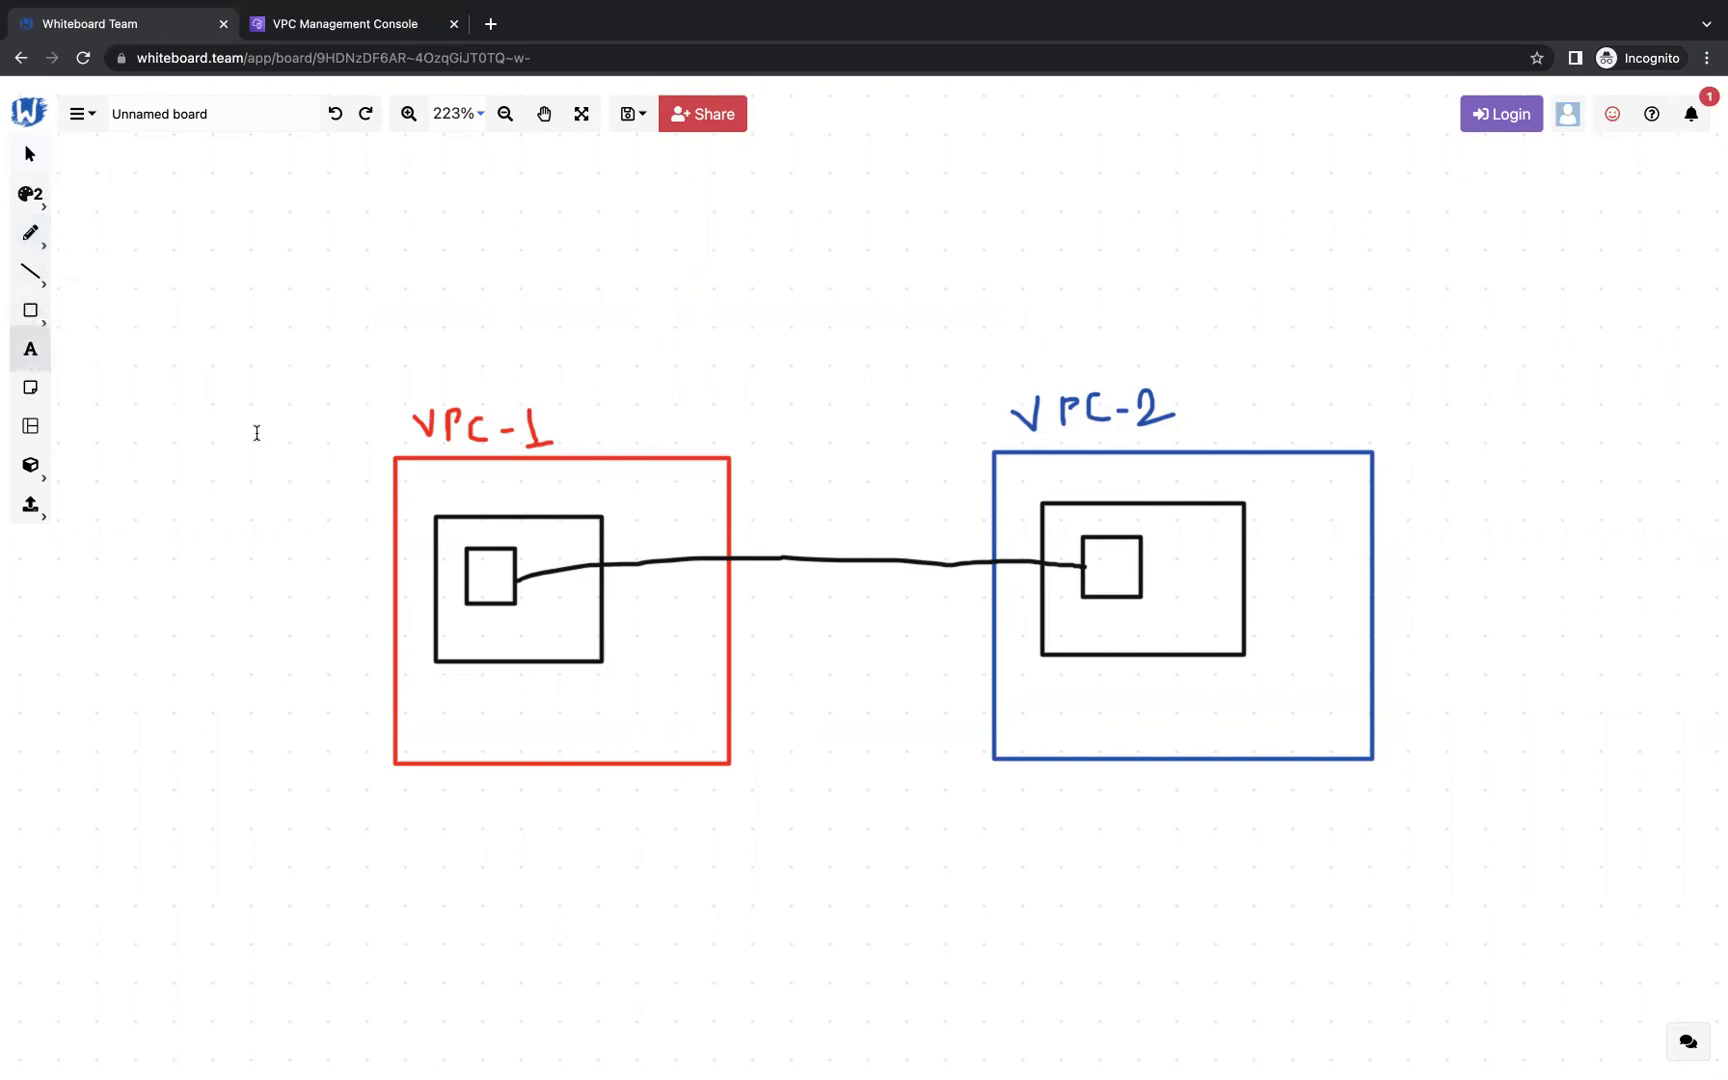
{"action": "left_click", "coordinate": [394, 796]}
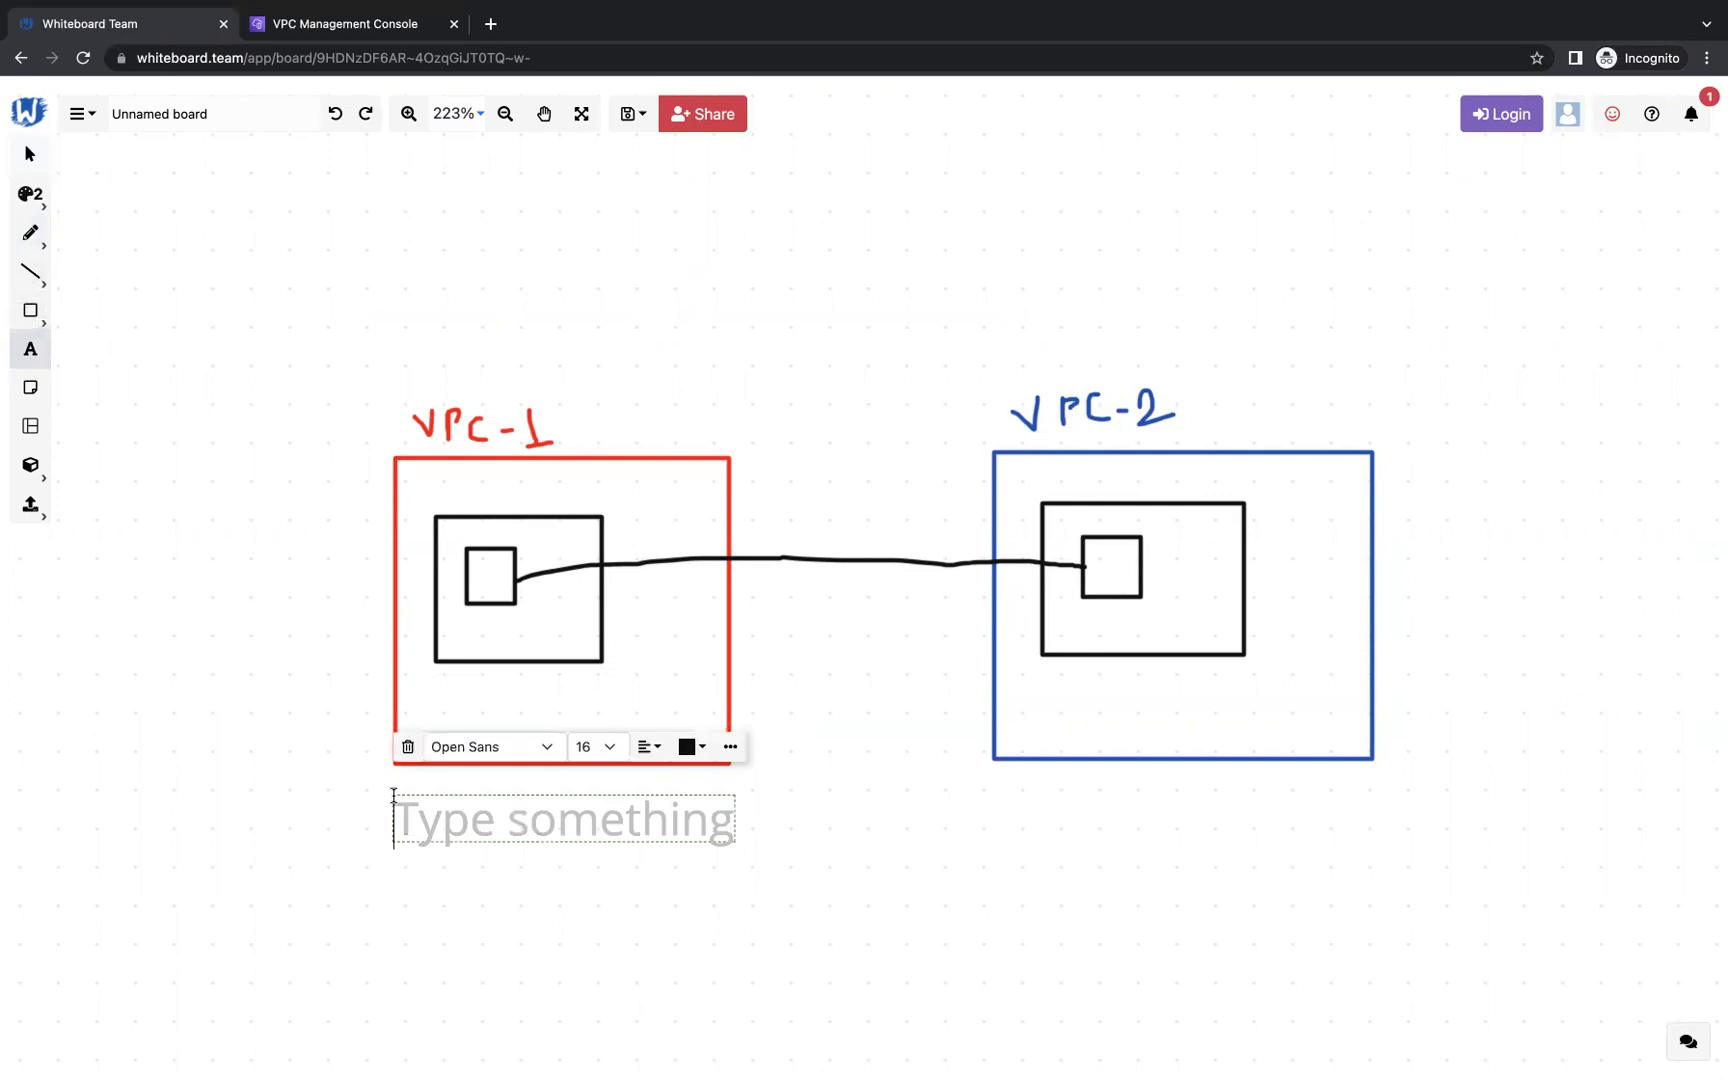
{"action": "type", "text": "192"}
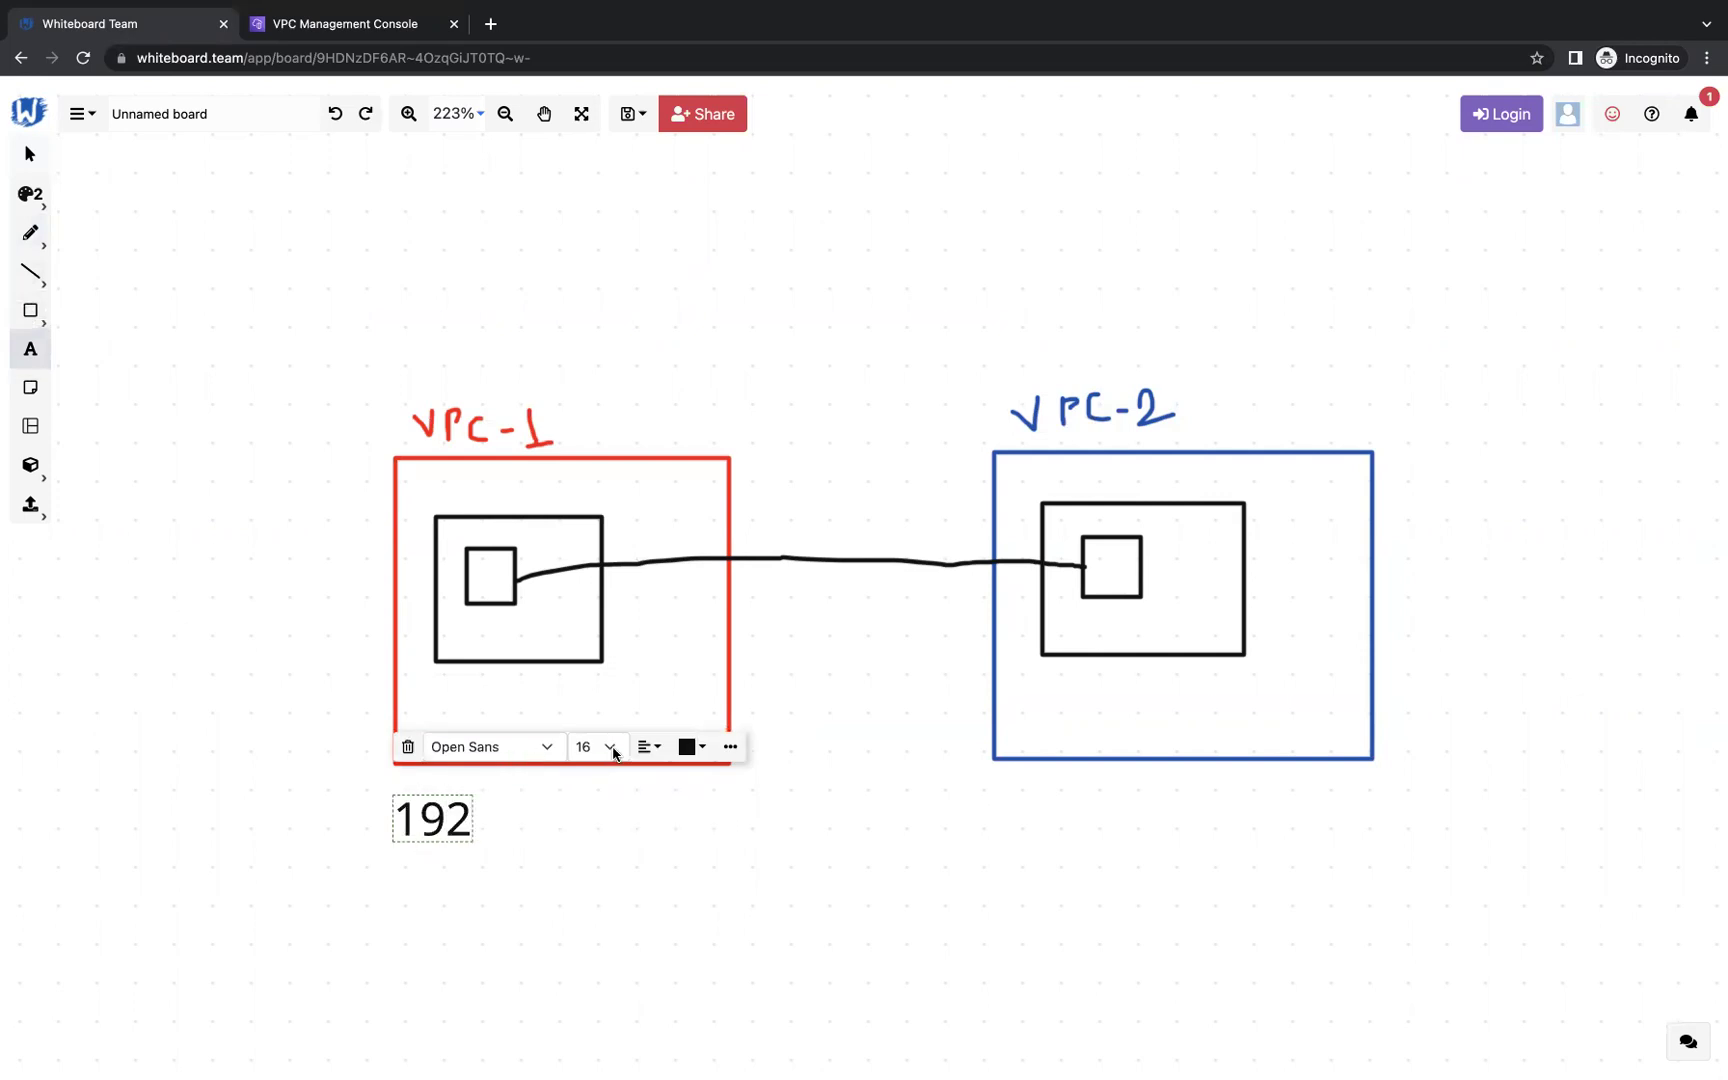
{"action": "left_click", "coordinate": [613, 752]}
{"action": "left_click", "coordinate": [588, 721]}
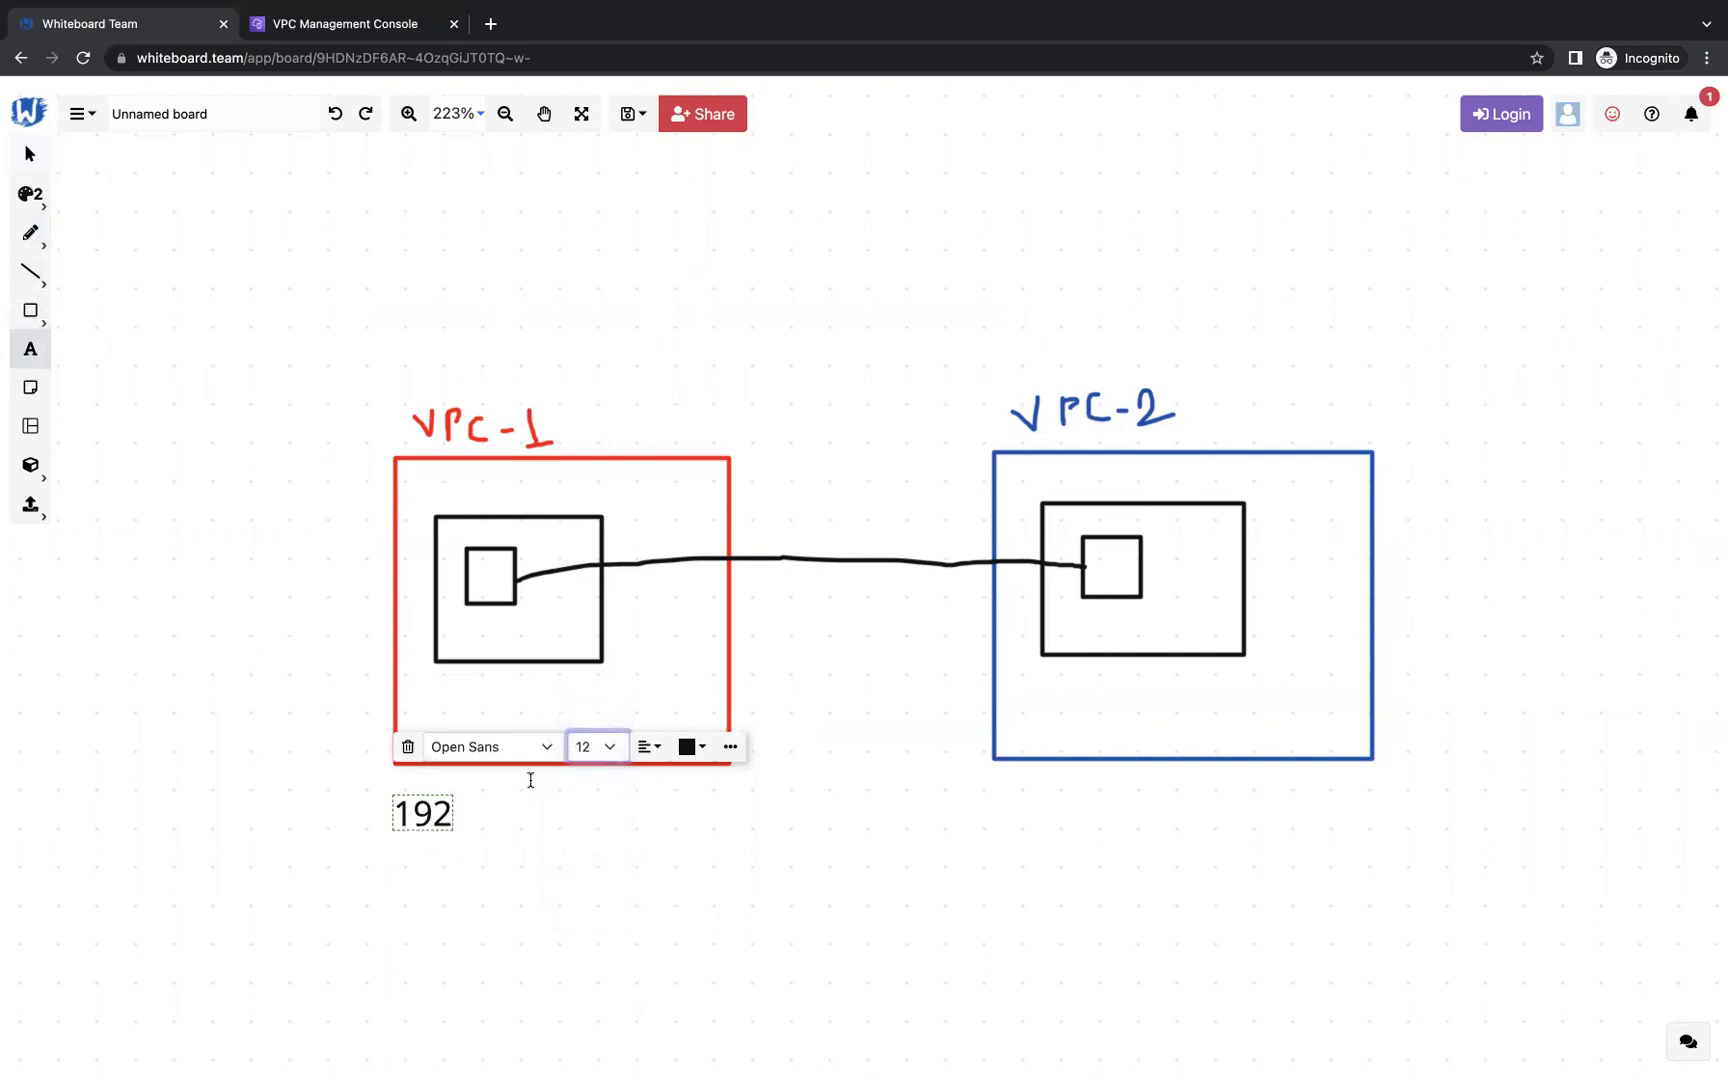
{"action": "left_click", "coordinate": [453, 813]}
{"action": "left_click", "coordinate": [451, 821]}
{"action": "key", "text": "Right"}
{"action": "type", "text": ".168.0.0"}
{"action": "type", "text": "/16"}
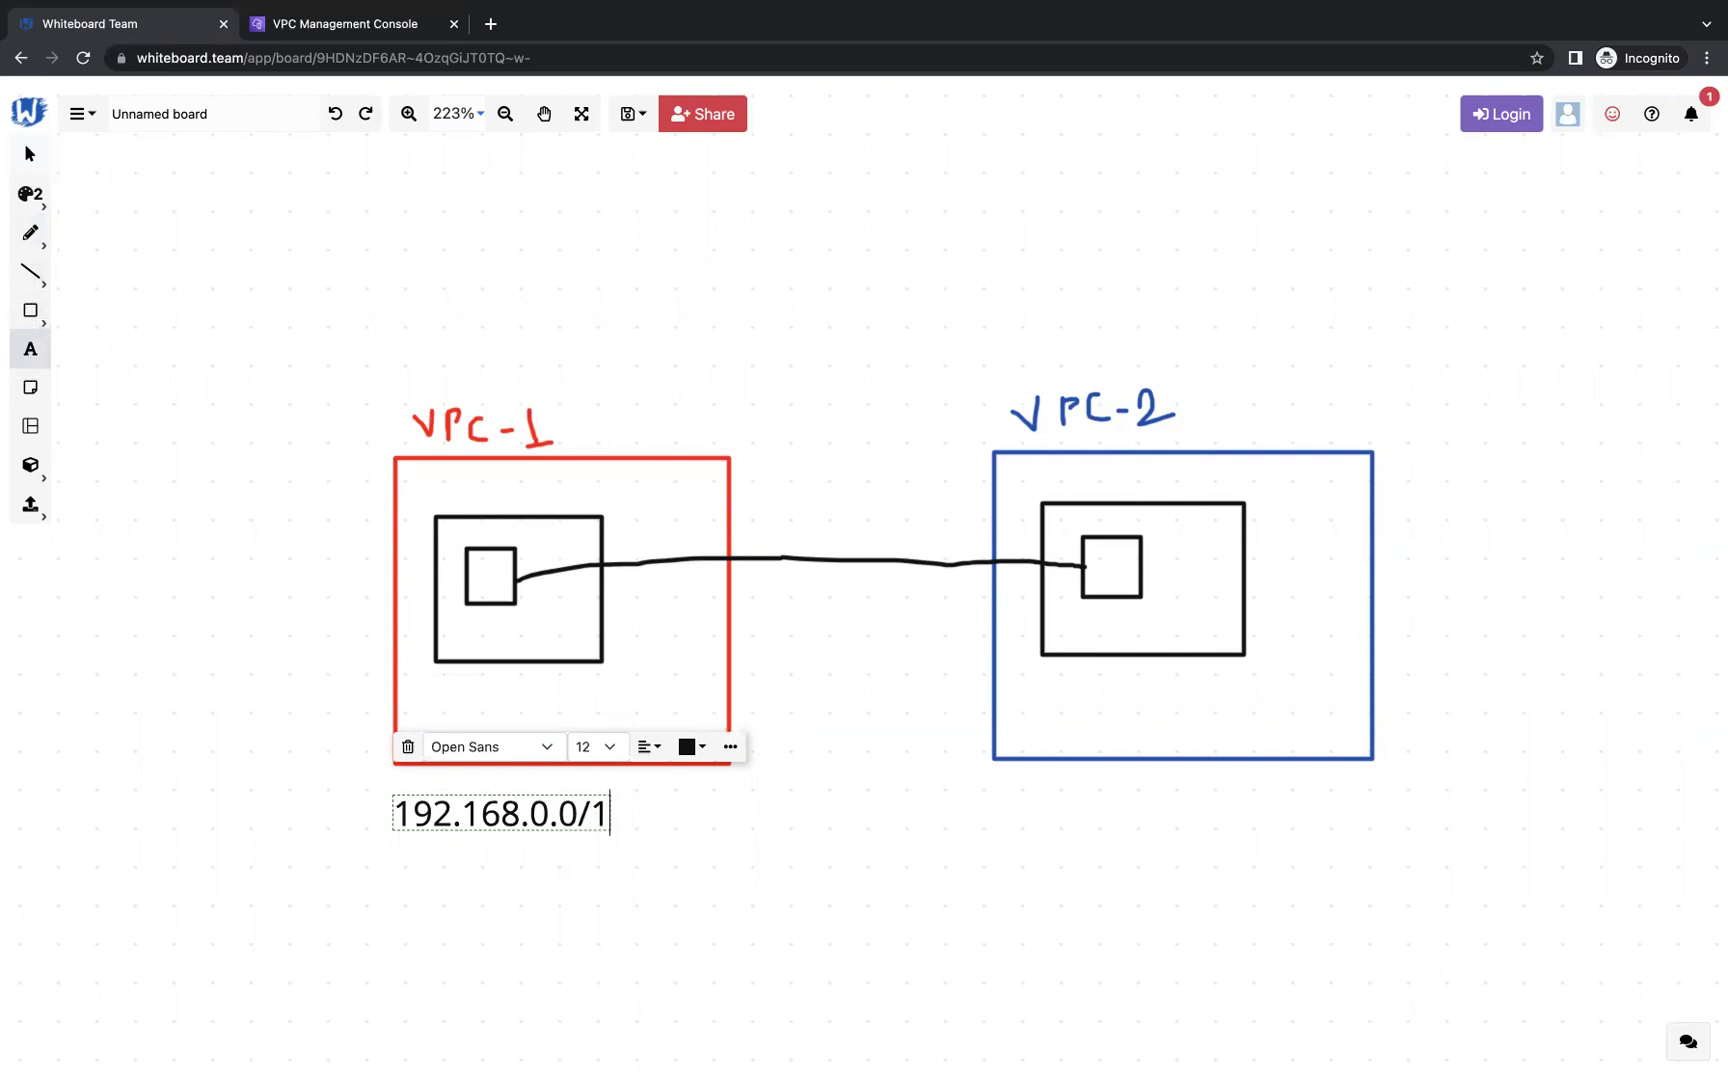
Step: Add the text 10.1.0.0/16 below the VPC-2 box
{"action": "left_click", "coordinate": [1057, 795]}
{"action": "left_click", "coordinate": [1057, 795]}
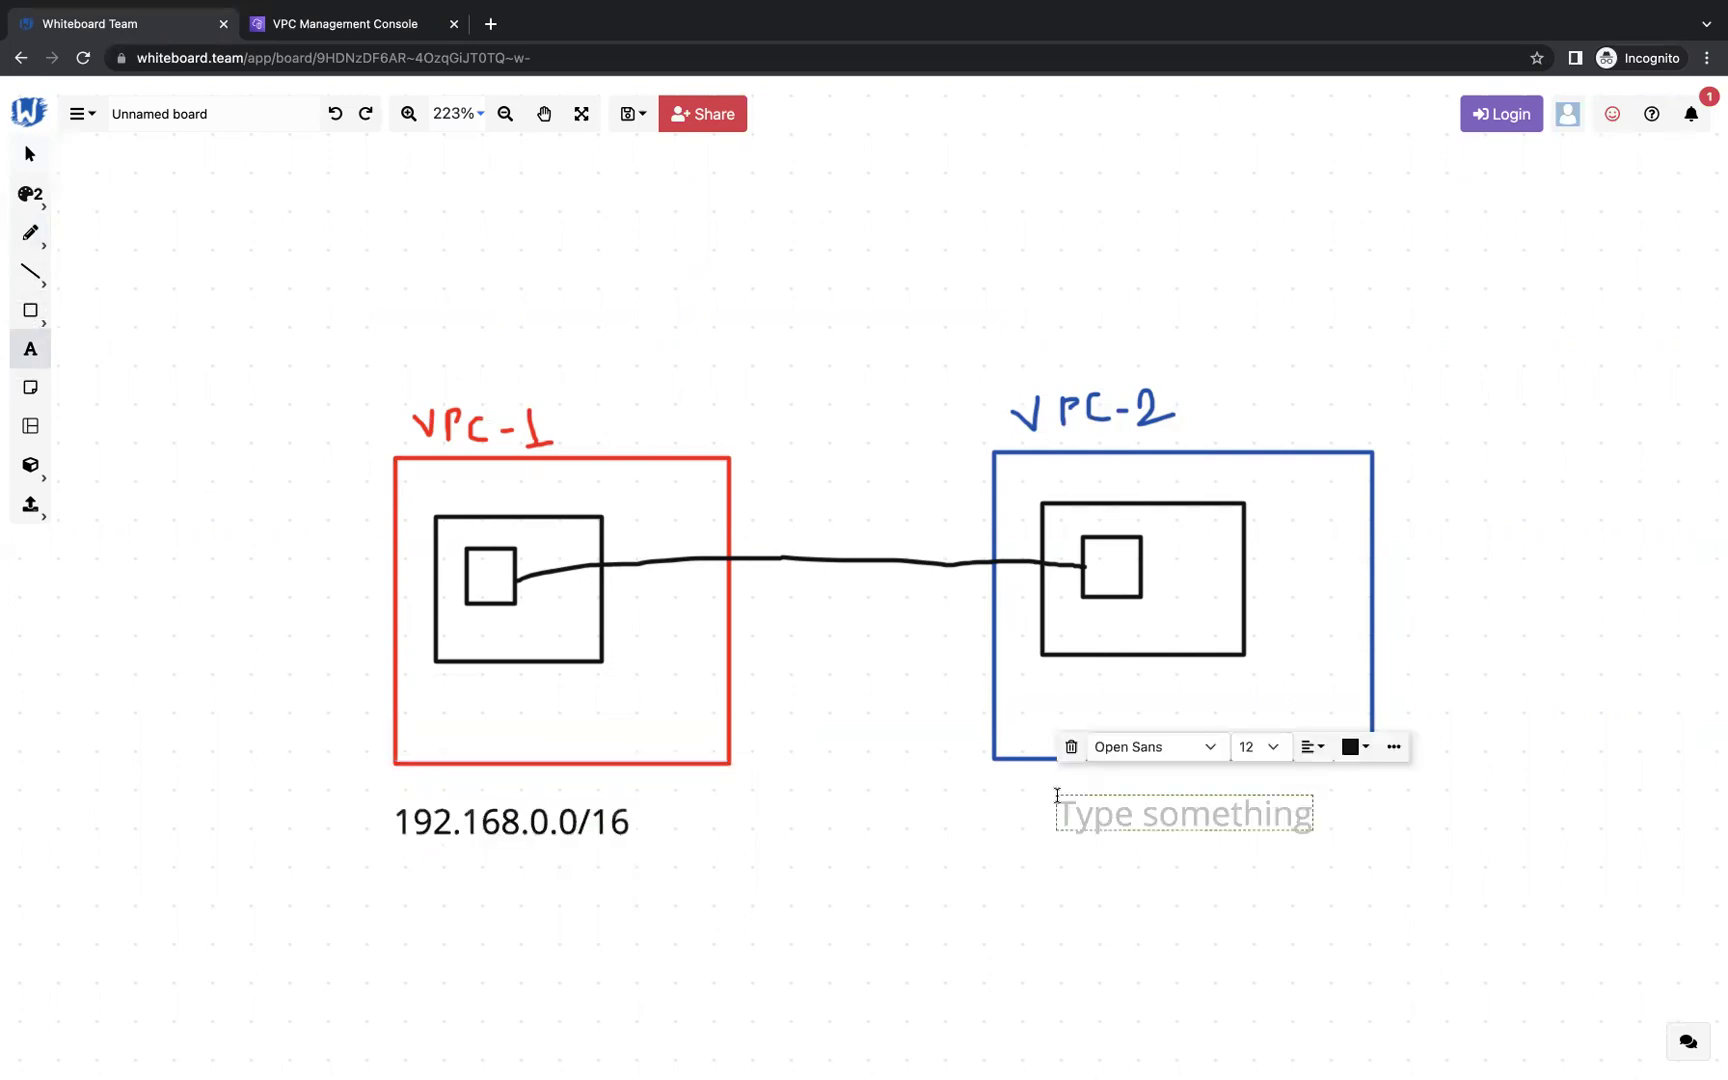
{"action": "type", "text": "10."}
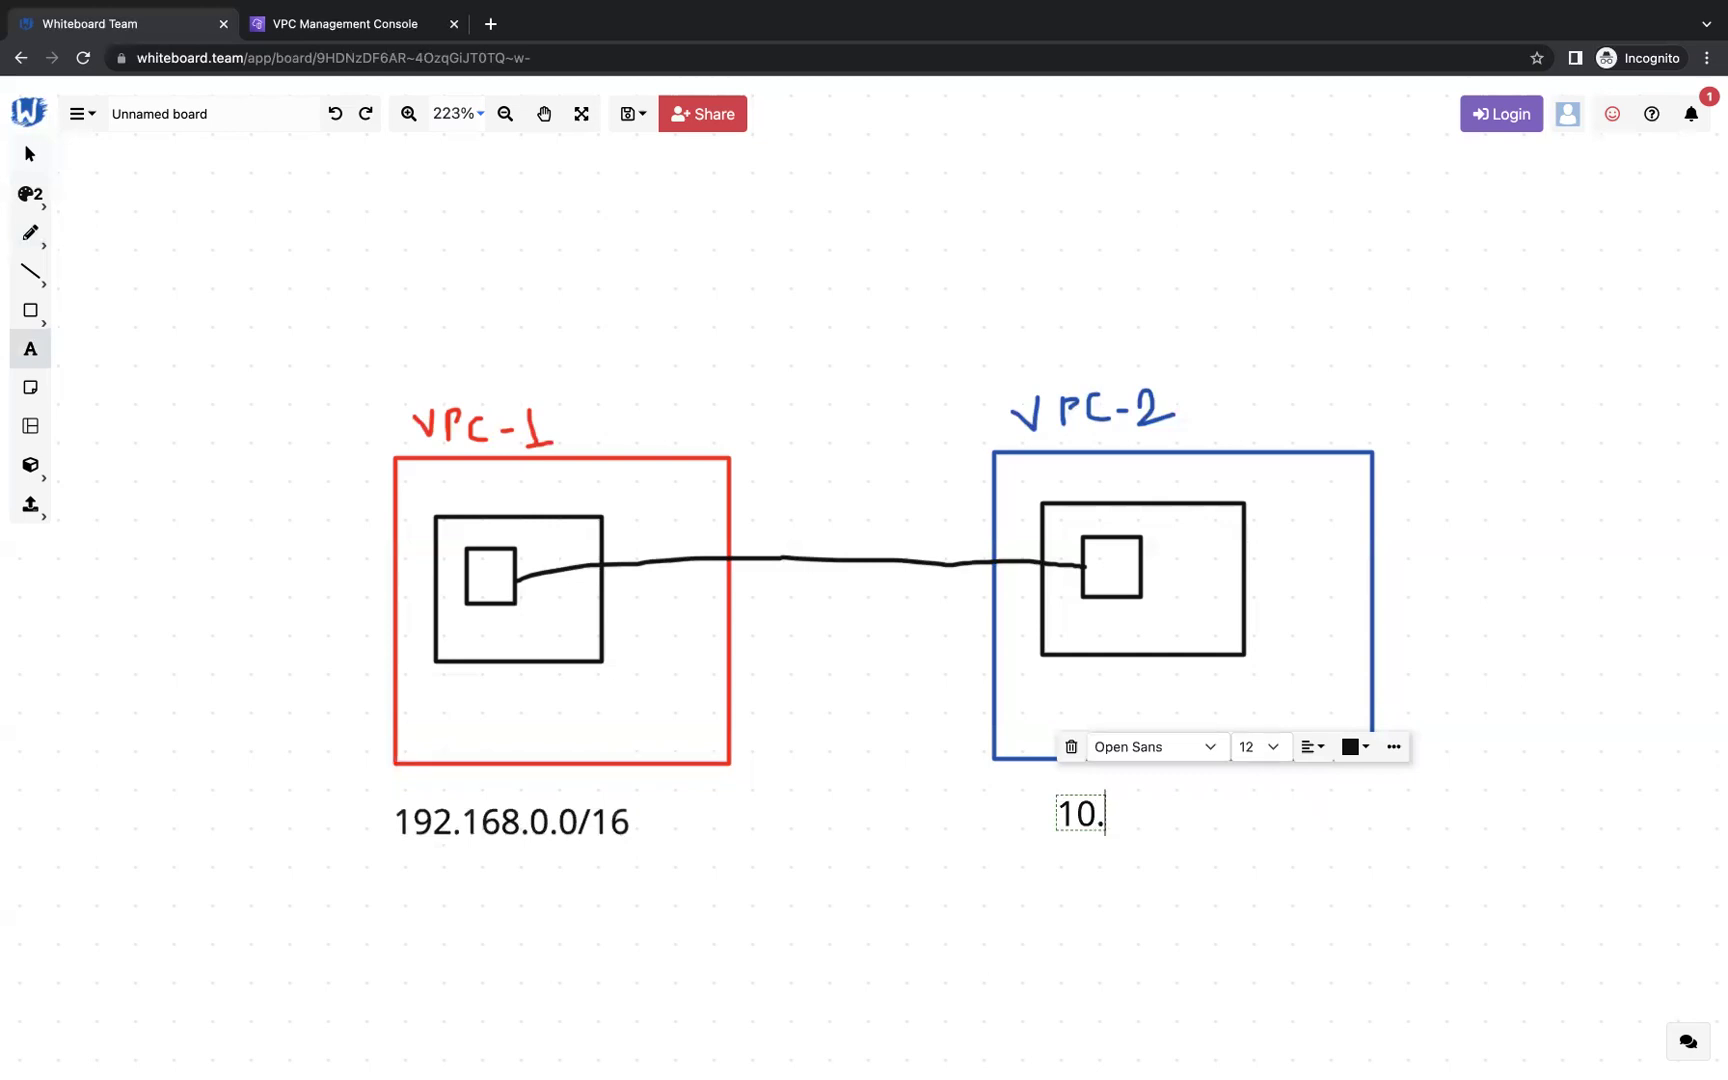
{"action": "type", "text": "1.0.0/16"}
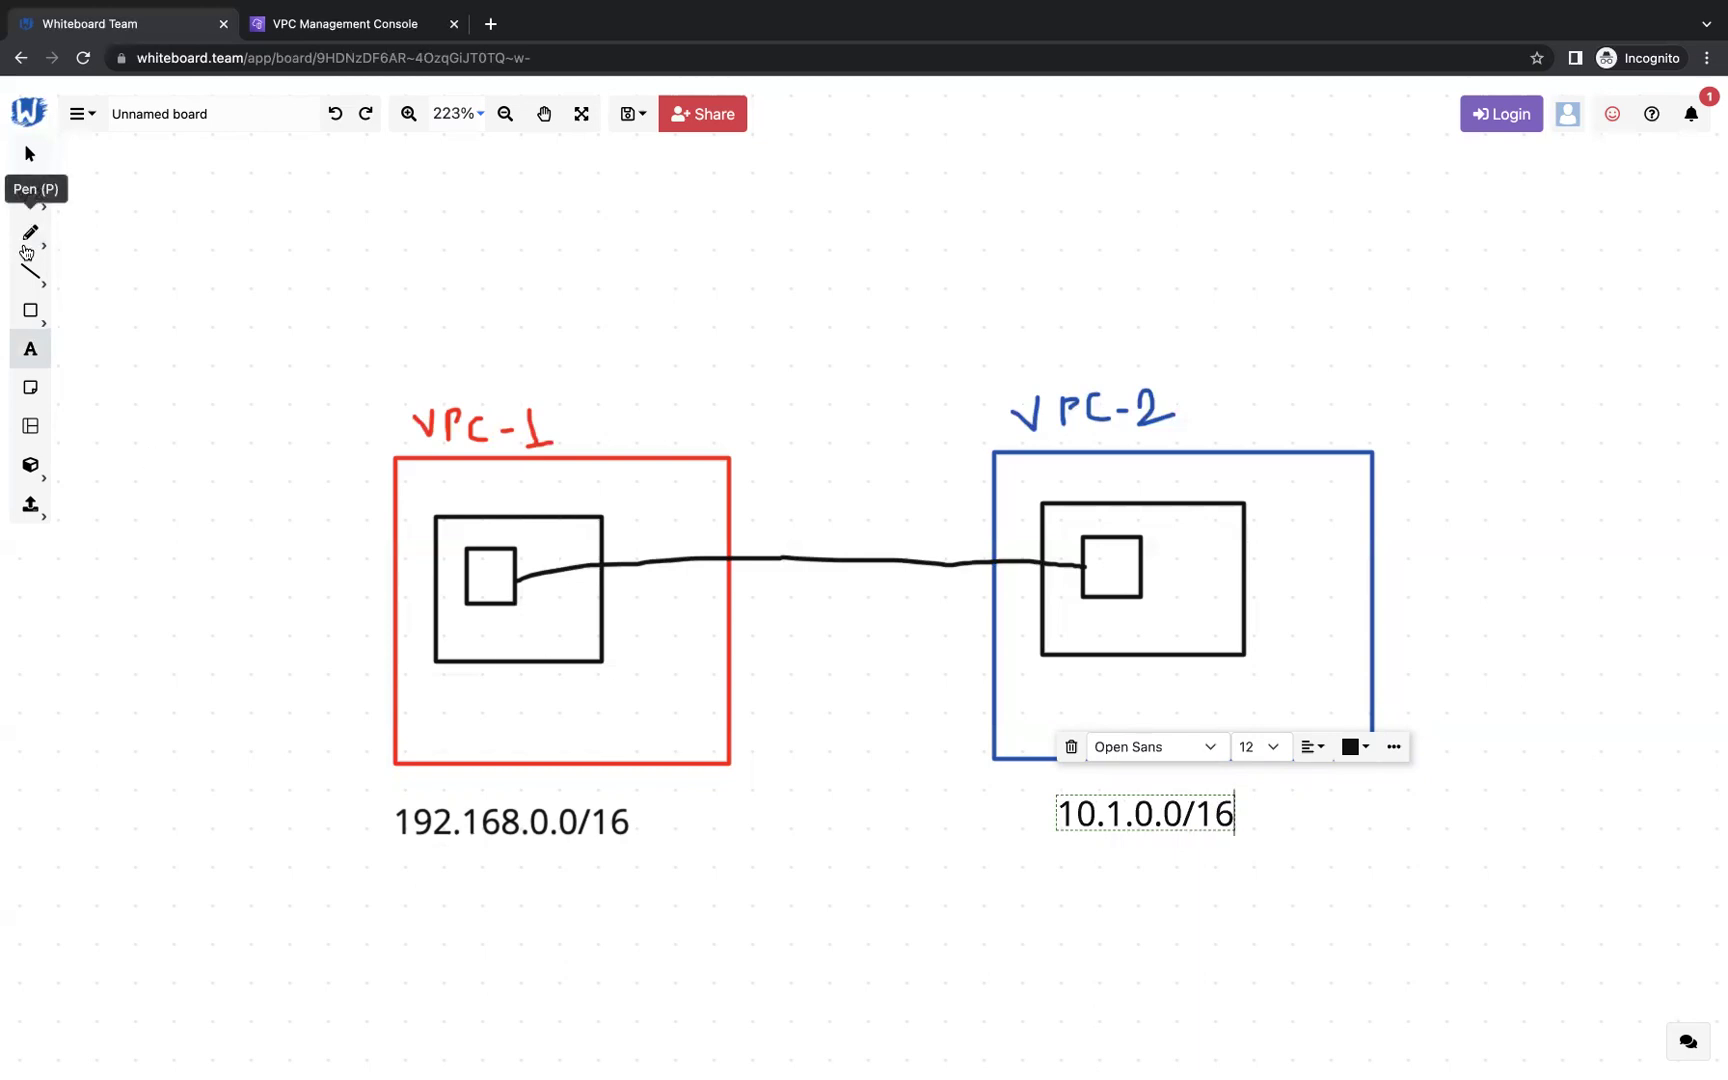
Step: Draw a large light green rectangle enclosing both VPC boxes and their CIDR labels
{"action": "left_click", "coordinate": [30, 310]}
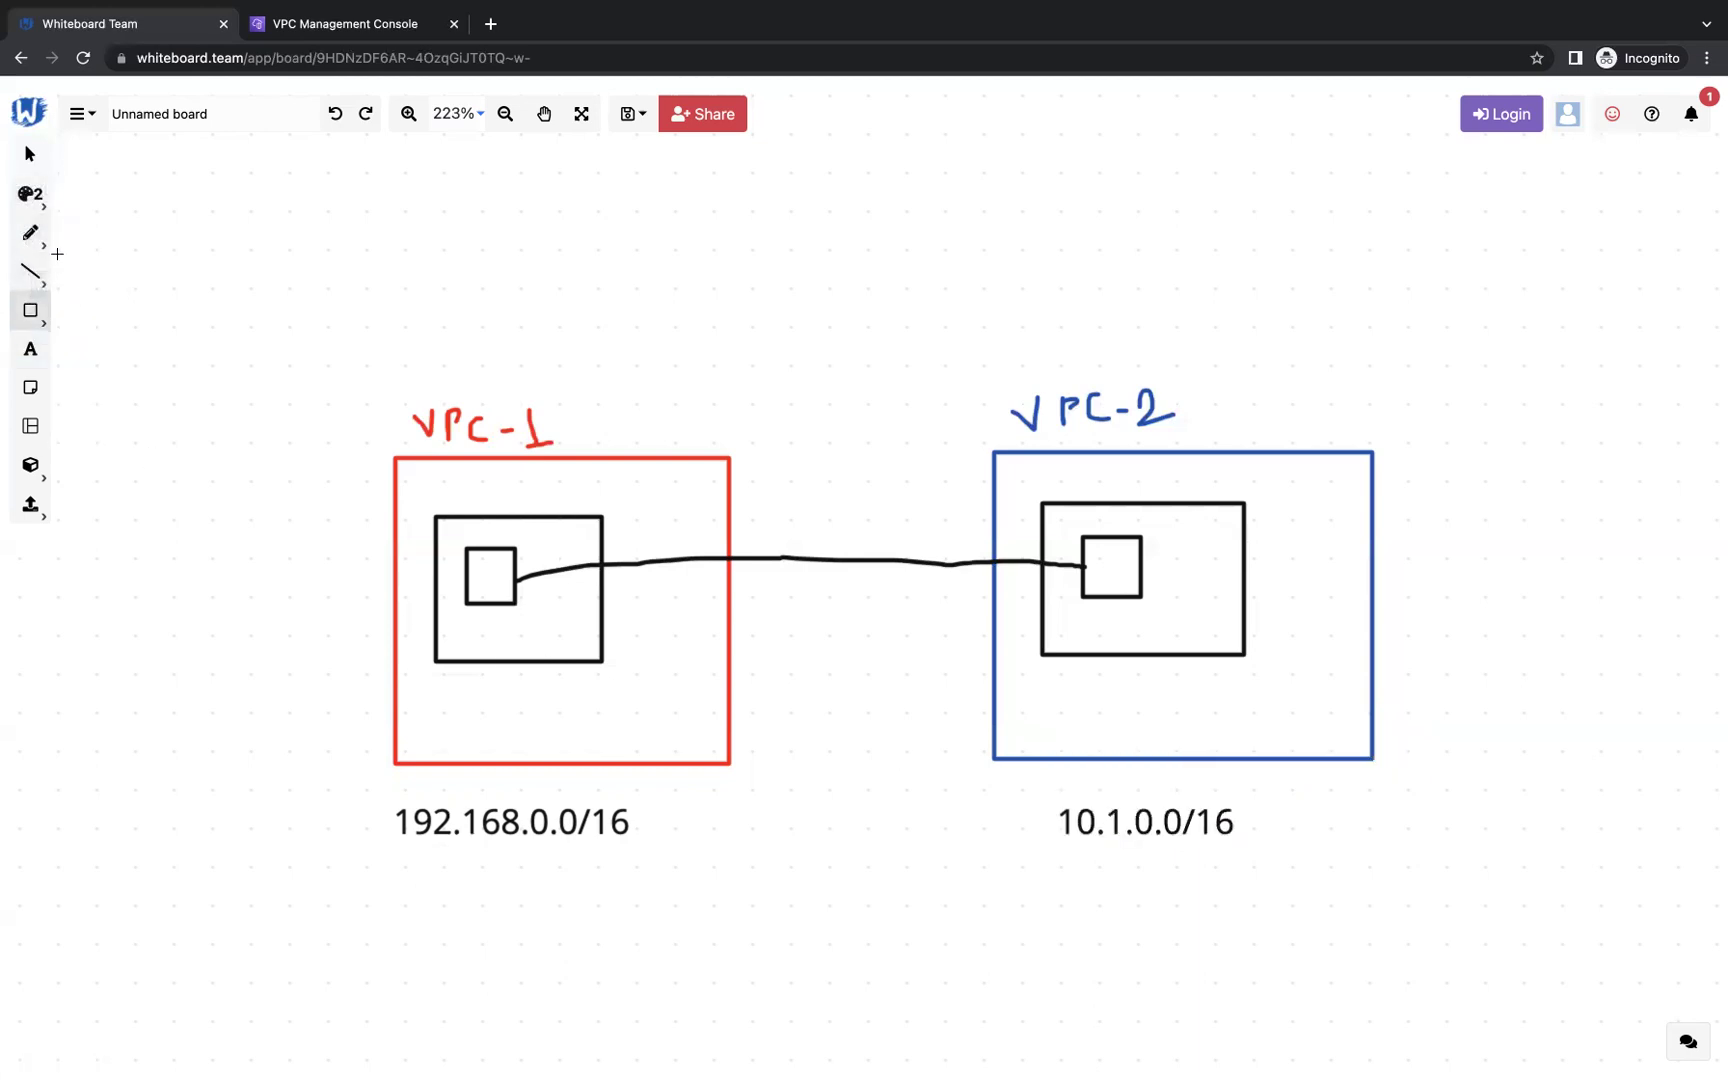
{"action": "left_click", "coordinate": [30, 232]}
{"action": "left_click", "coordinate": [30, 193]}
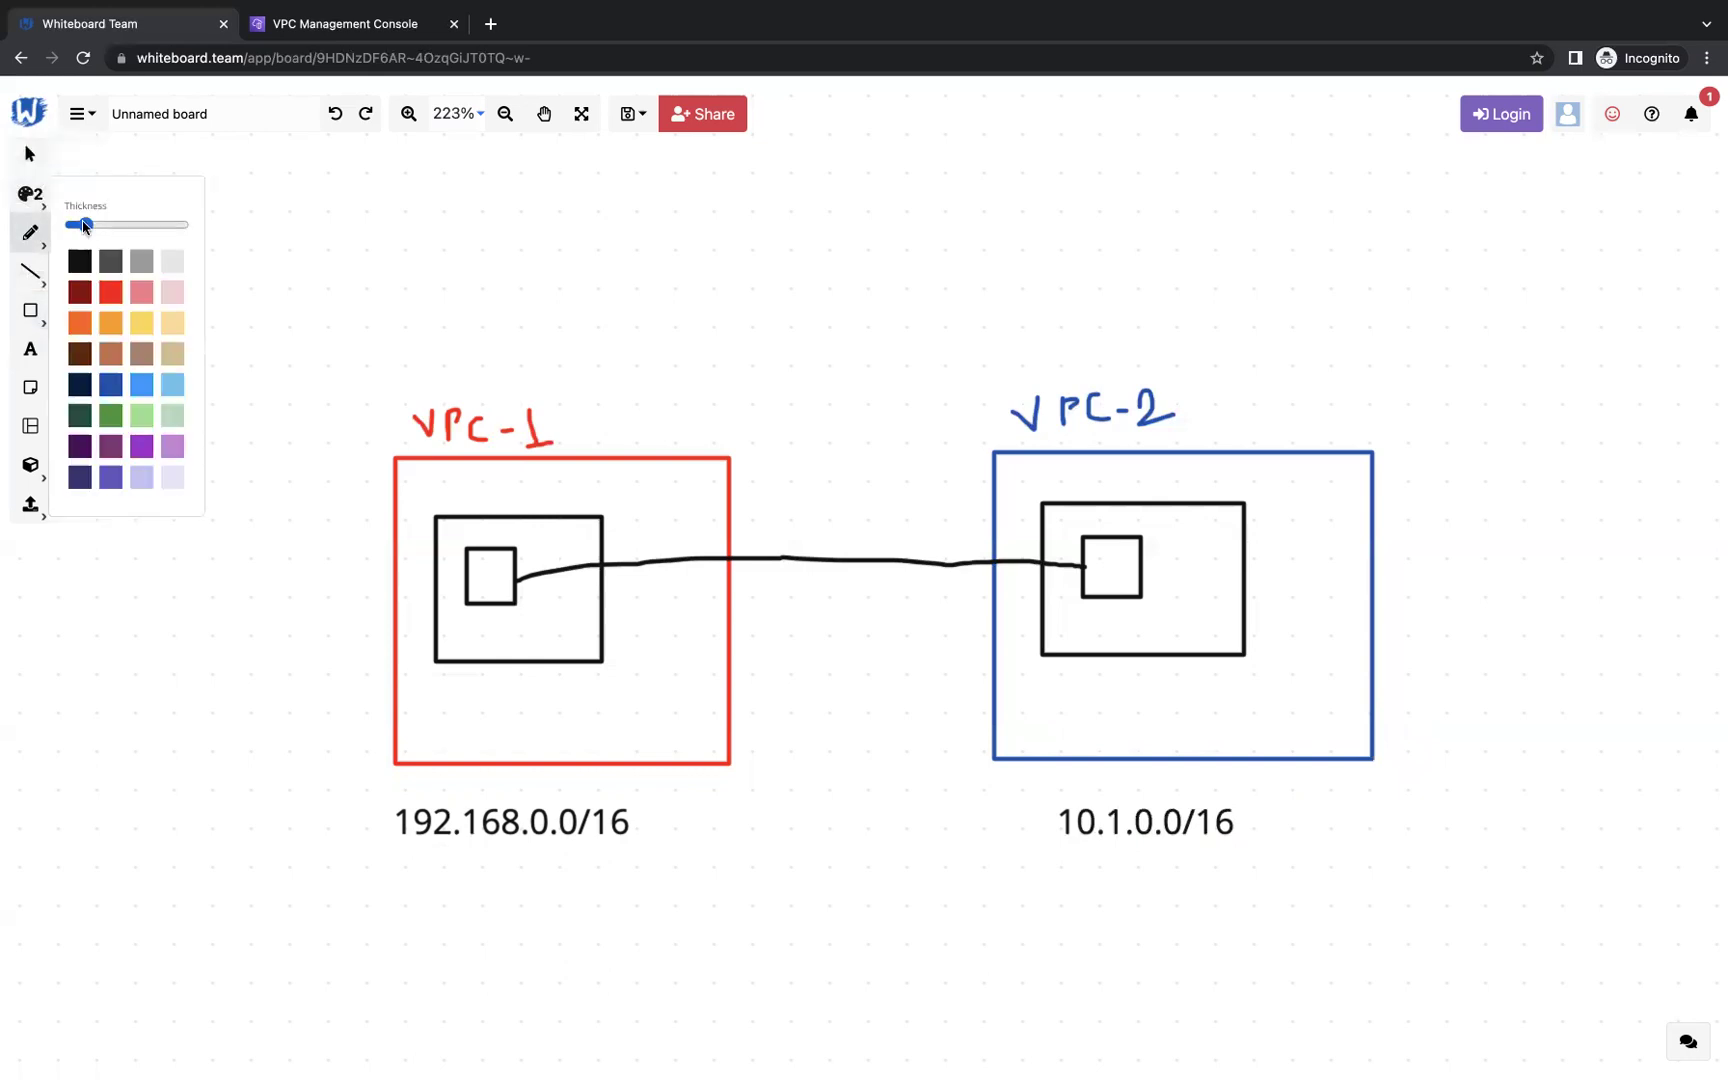
{"action": "left_click", "coordinate": [142, 416]}
{"action": "left_click_drag", "start_coordinate": [317, 292], "coordinate": [483, 390]}
{"action": "left_click", "coordinate": [335, 113]}
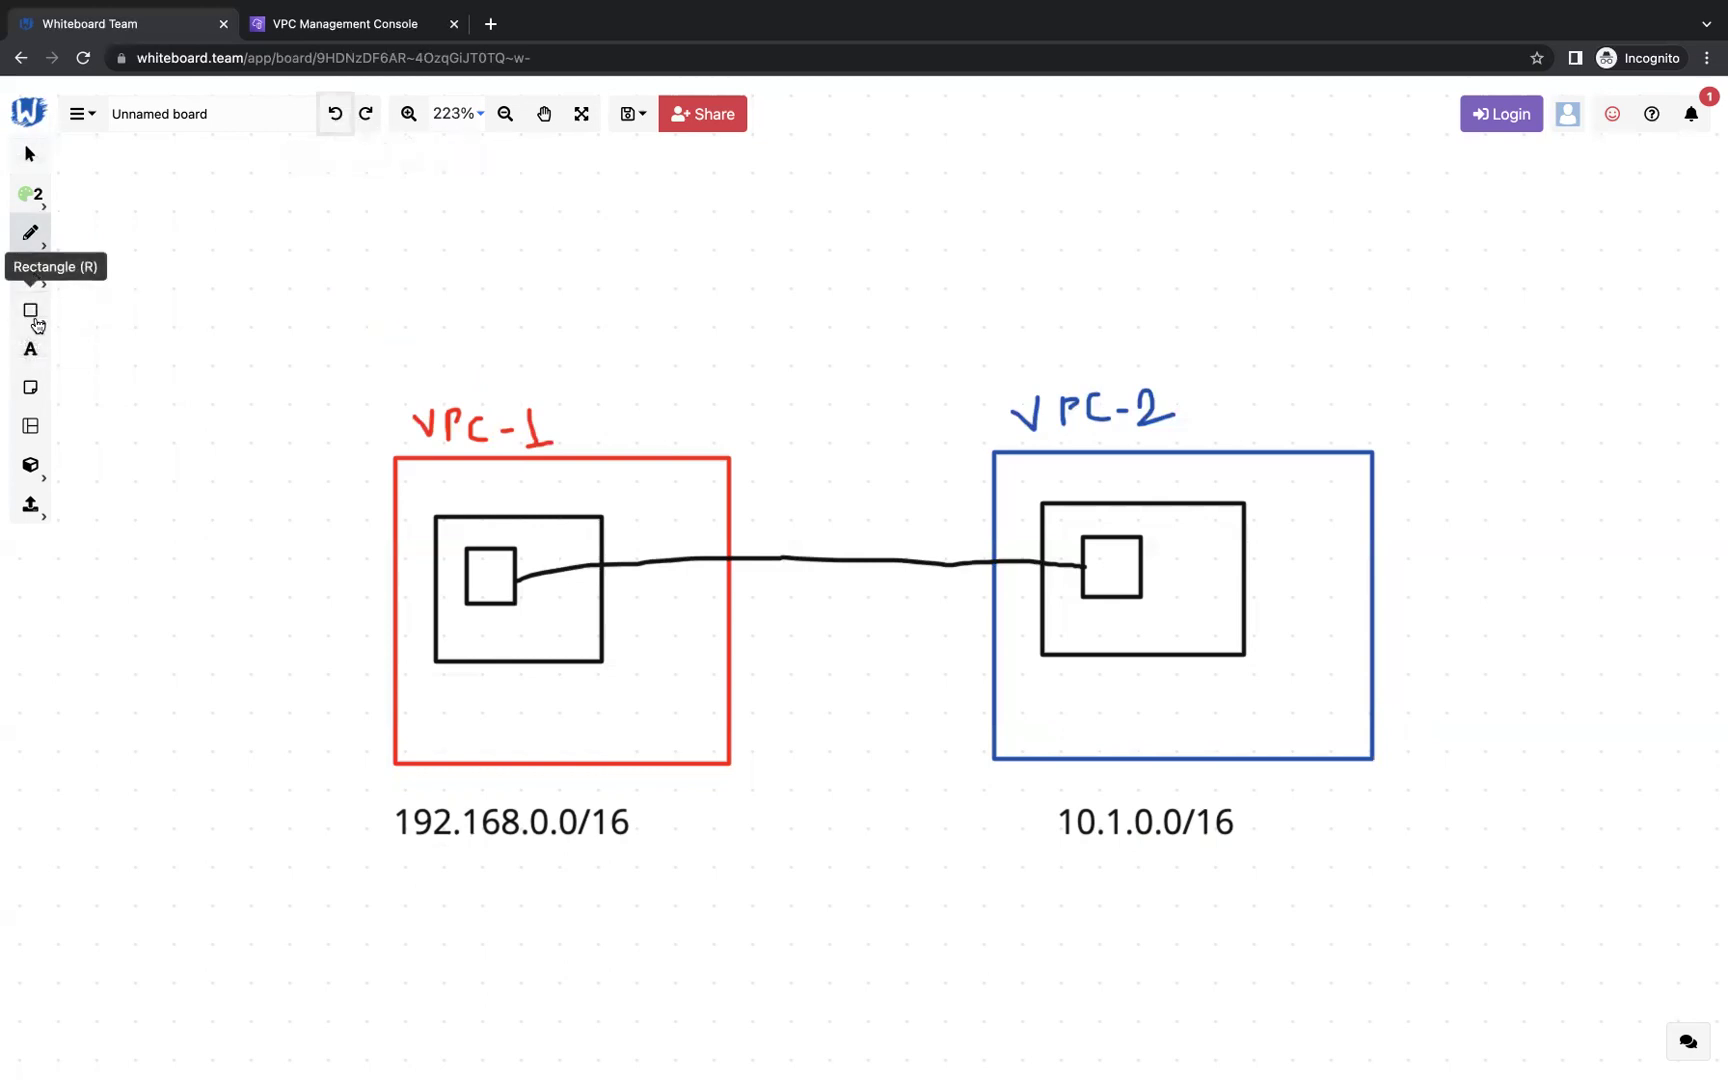
{"action": "left_click", "coordinate": [33, 318]}
{"action": "left_click_drag", "start_coordinate": [279, 279], "coordinate": [1572, 998]}
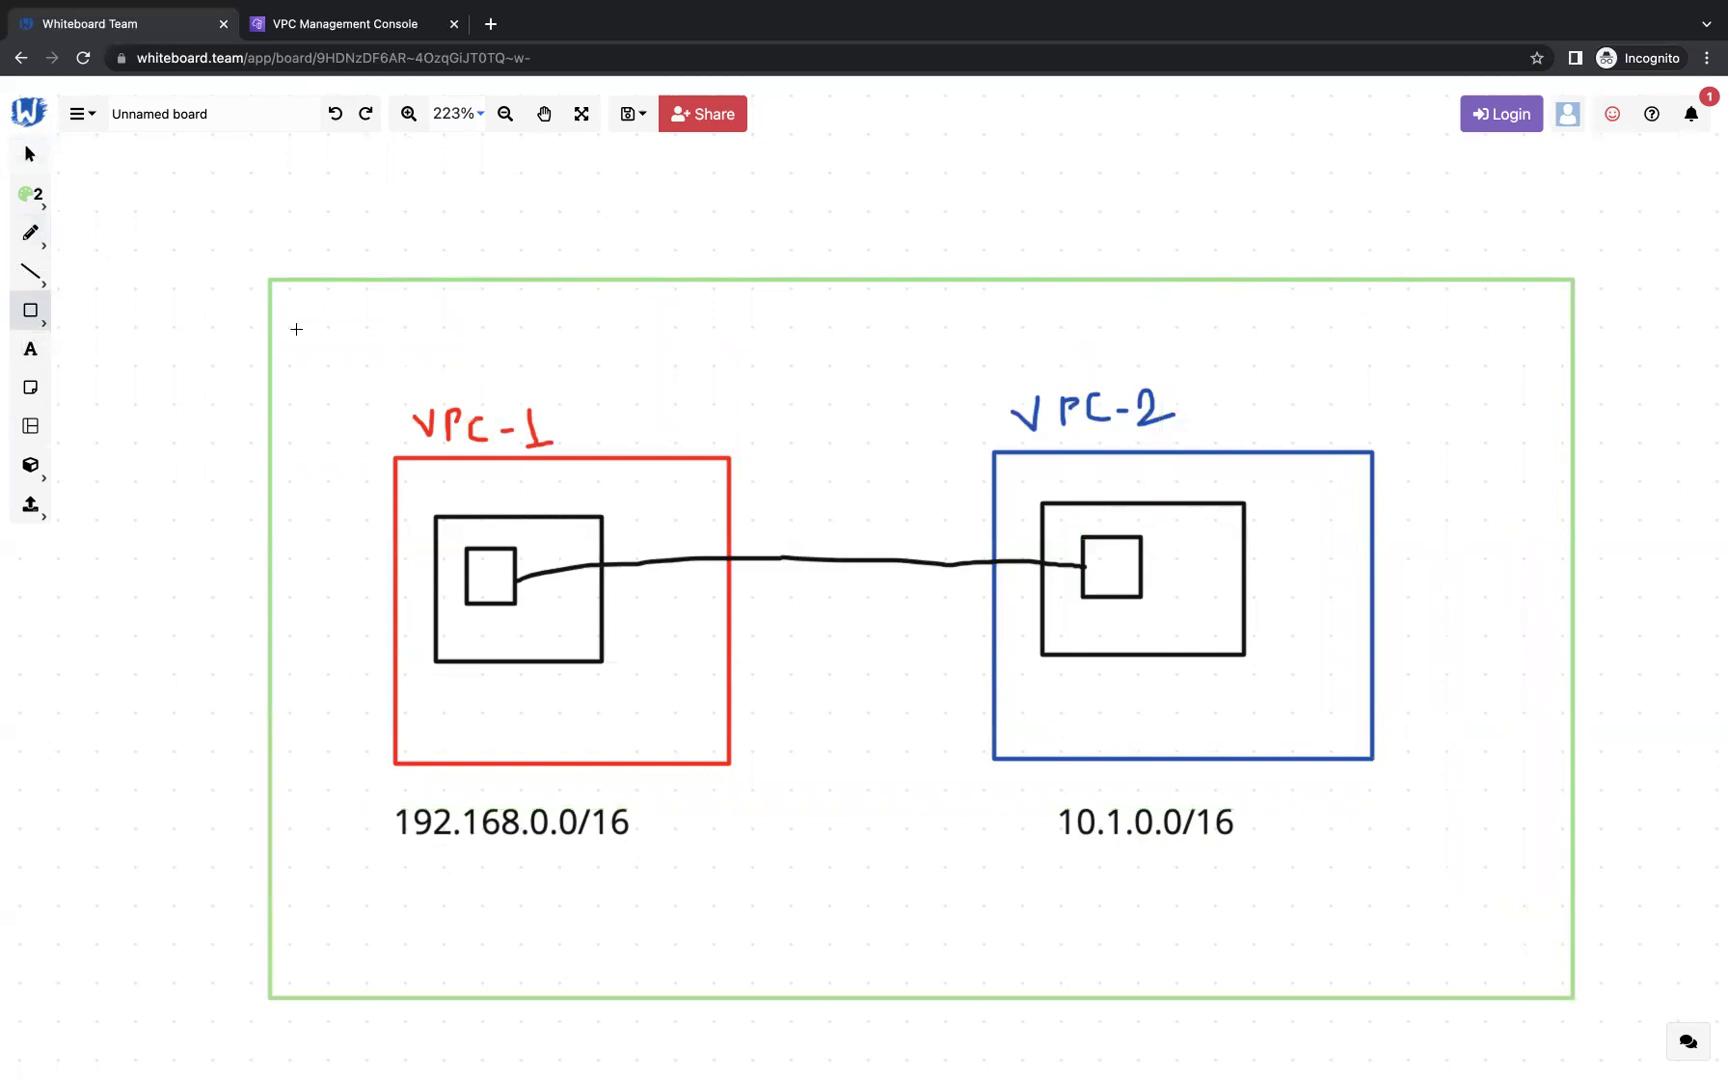
Step: Handwrite the label "AWS" in light green above the upper-left corner of the enclosing rectangle
{"action": "left_click", "coordinate": [28, 237]}
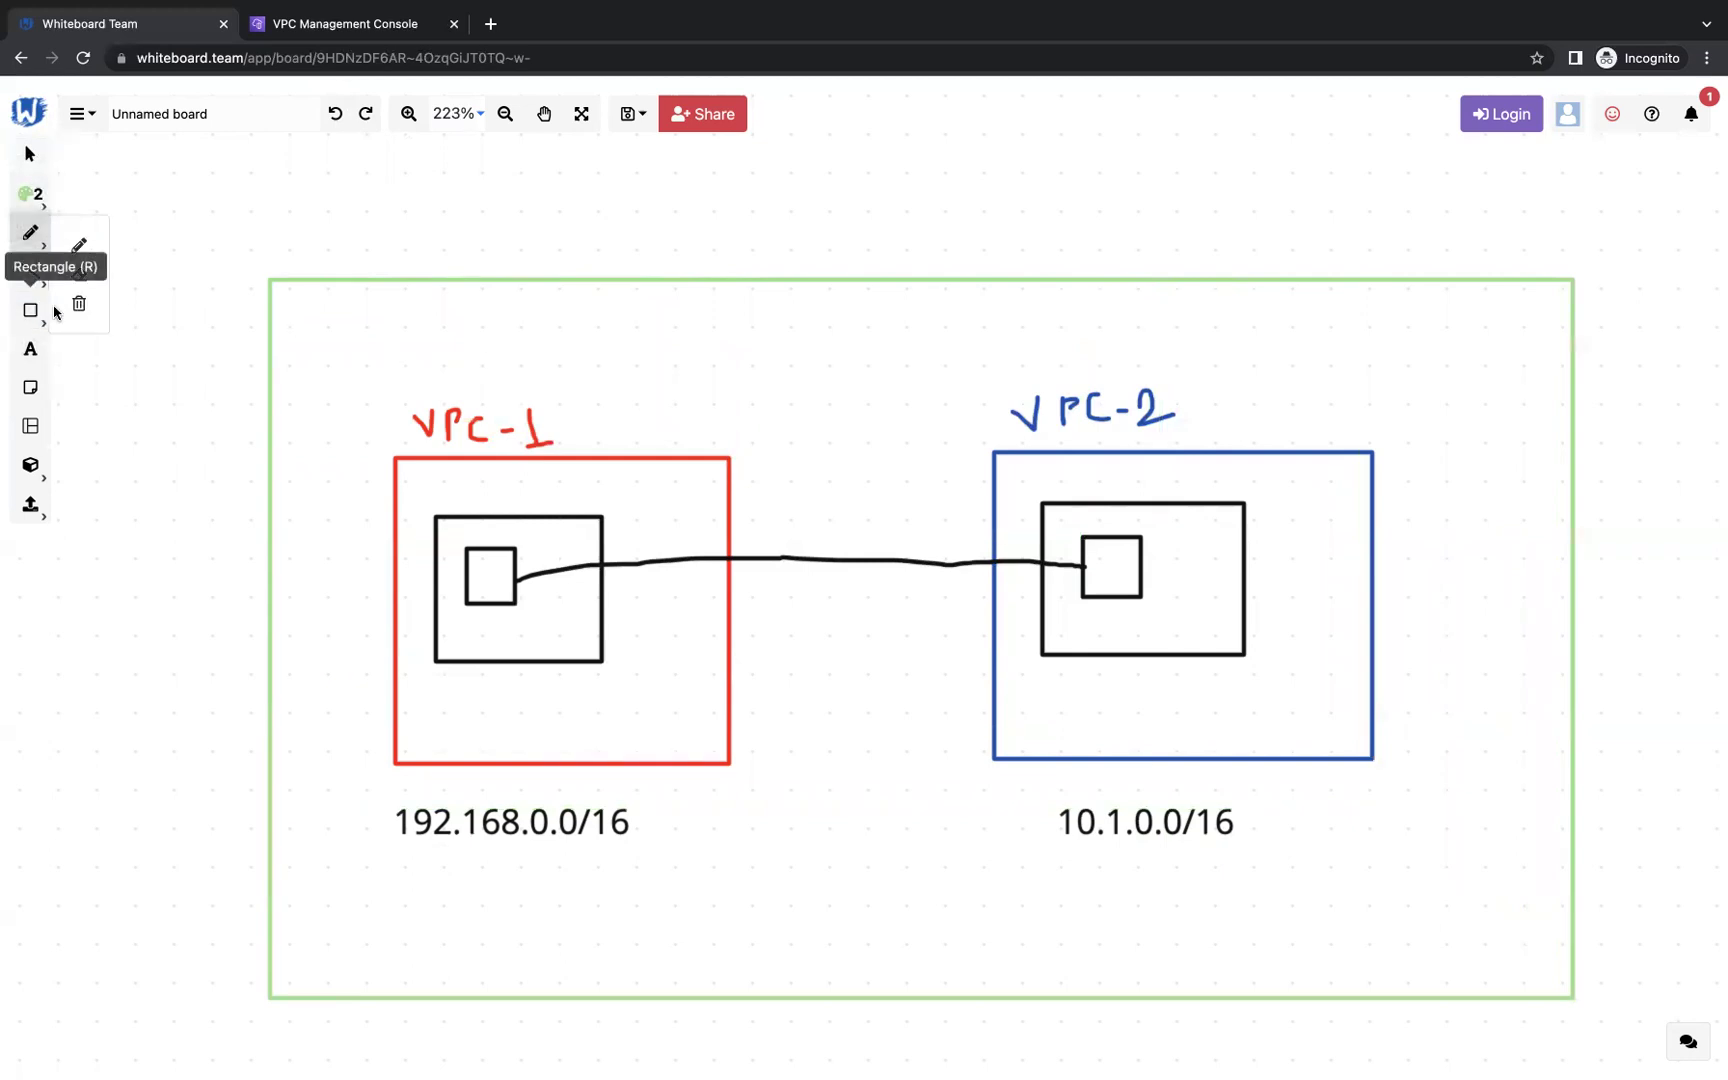
{"action": "left_click", "coordinate": [90, 250]}
{"action": "left_click", "coordinate": [30, 233]}
{"action": "left_click", "coordinate": [80, 250]}
{"action": "left_click_drag", "start_coordinate": [285, 263], "coordinate": [352, 265]}
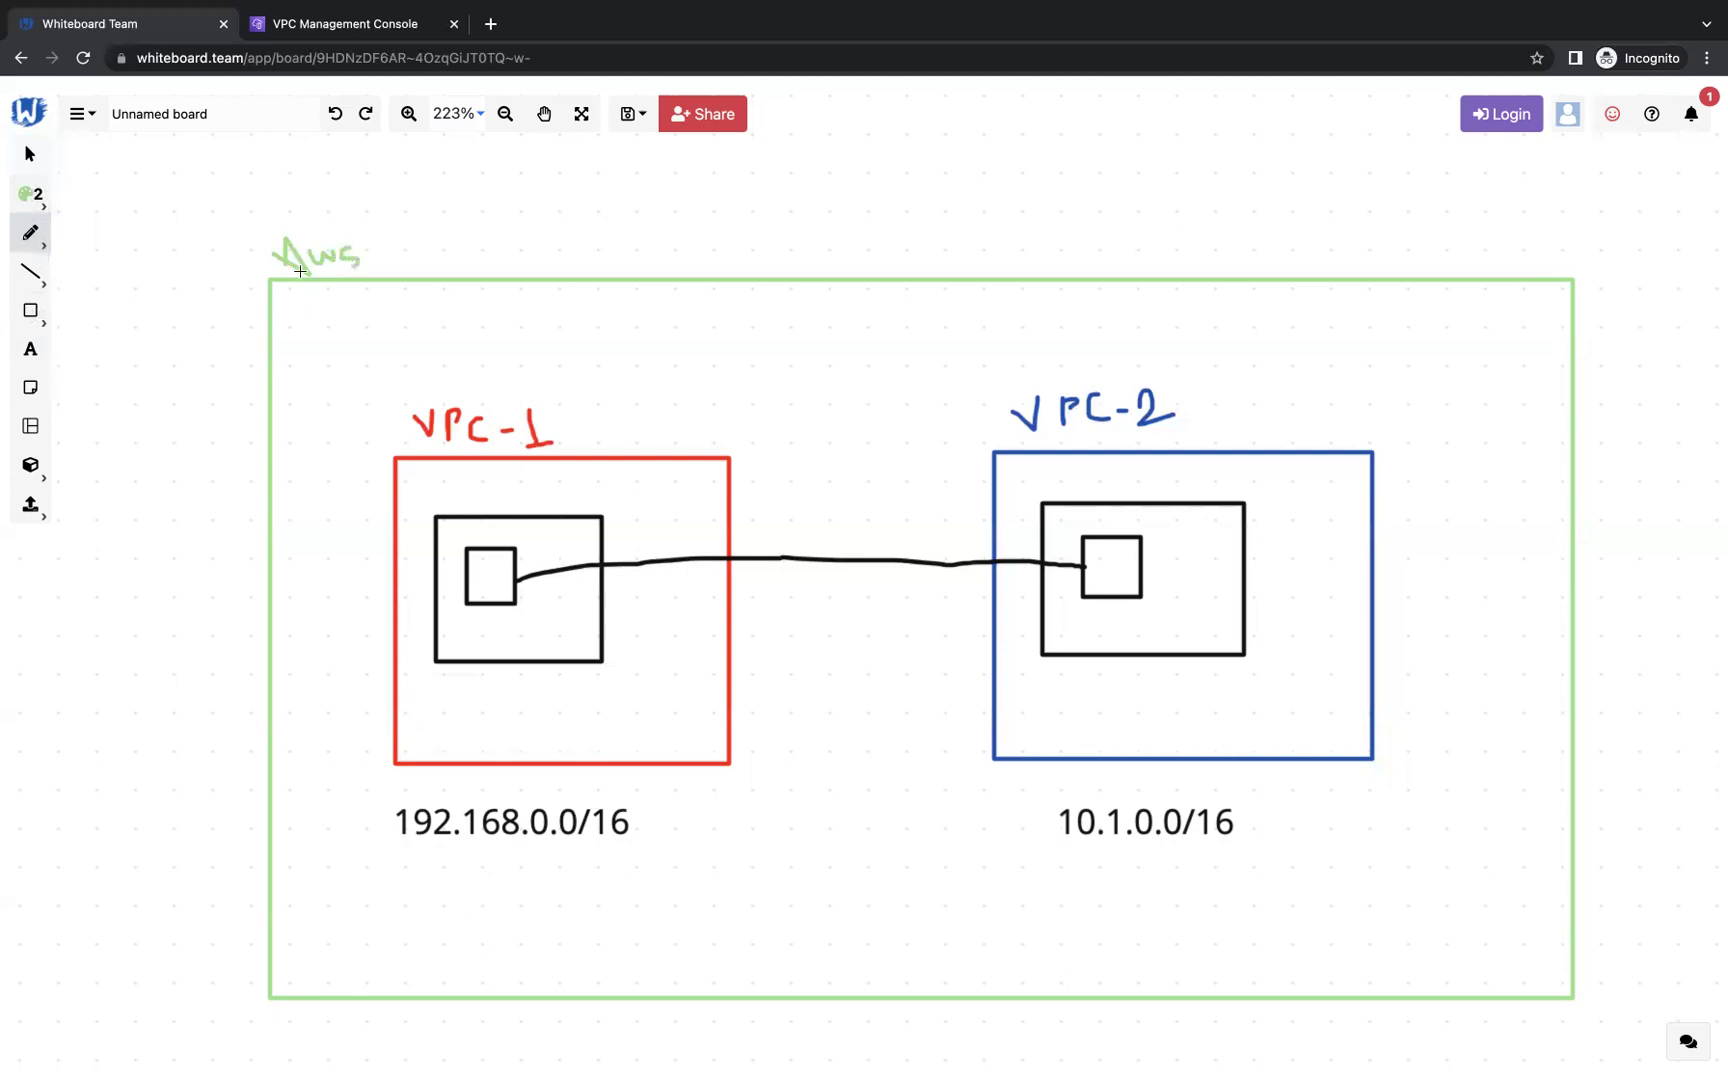
Step: Draw a large purple rectangle inside the light green AWS rectangle, enclosing both VPC boxes and their CIDR labels
{"action": "left_click", "coordinate": [44, 205]}
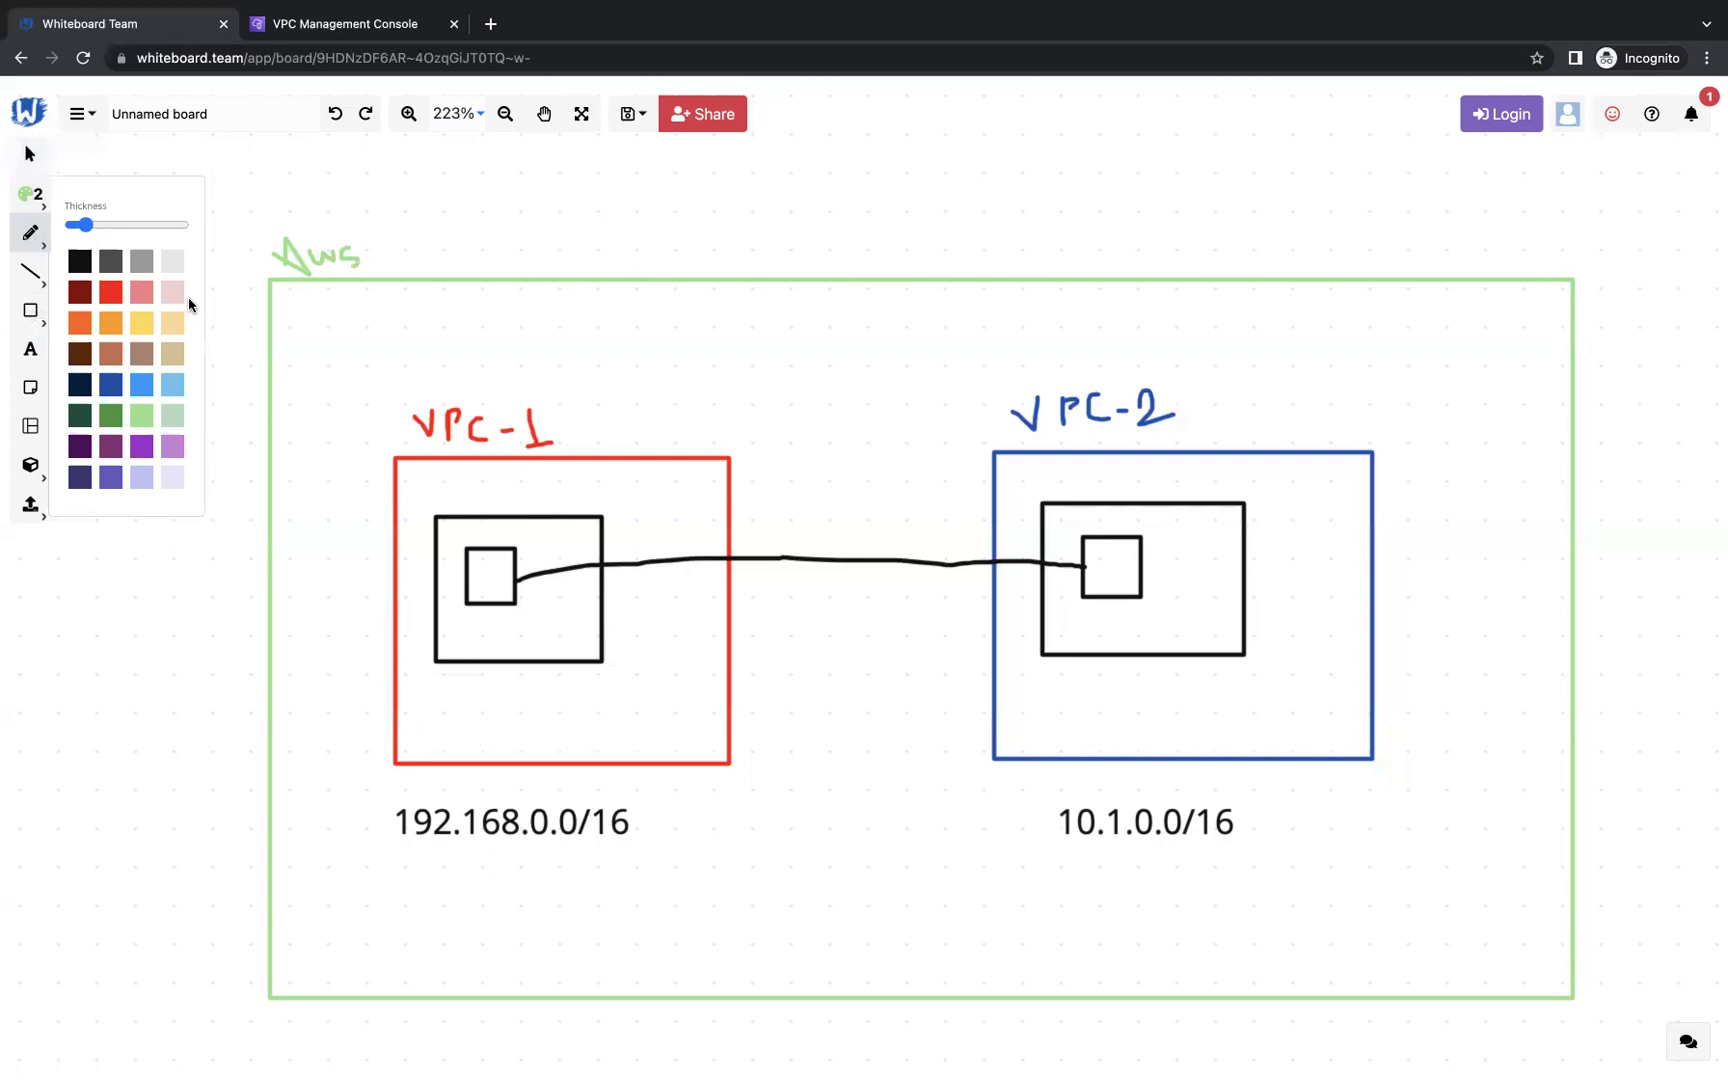
{"action": "left_click", "coordinate": [140, 446]}
{"action": "left_click", "coordinate": [30, 310]}
{"action": "left_click", "coordinate": [80, 324]}
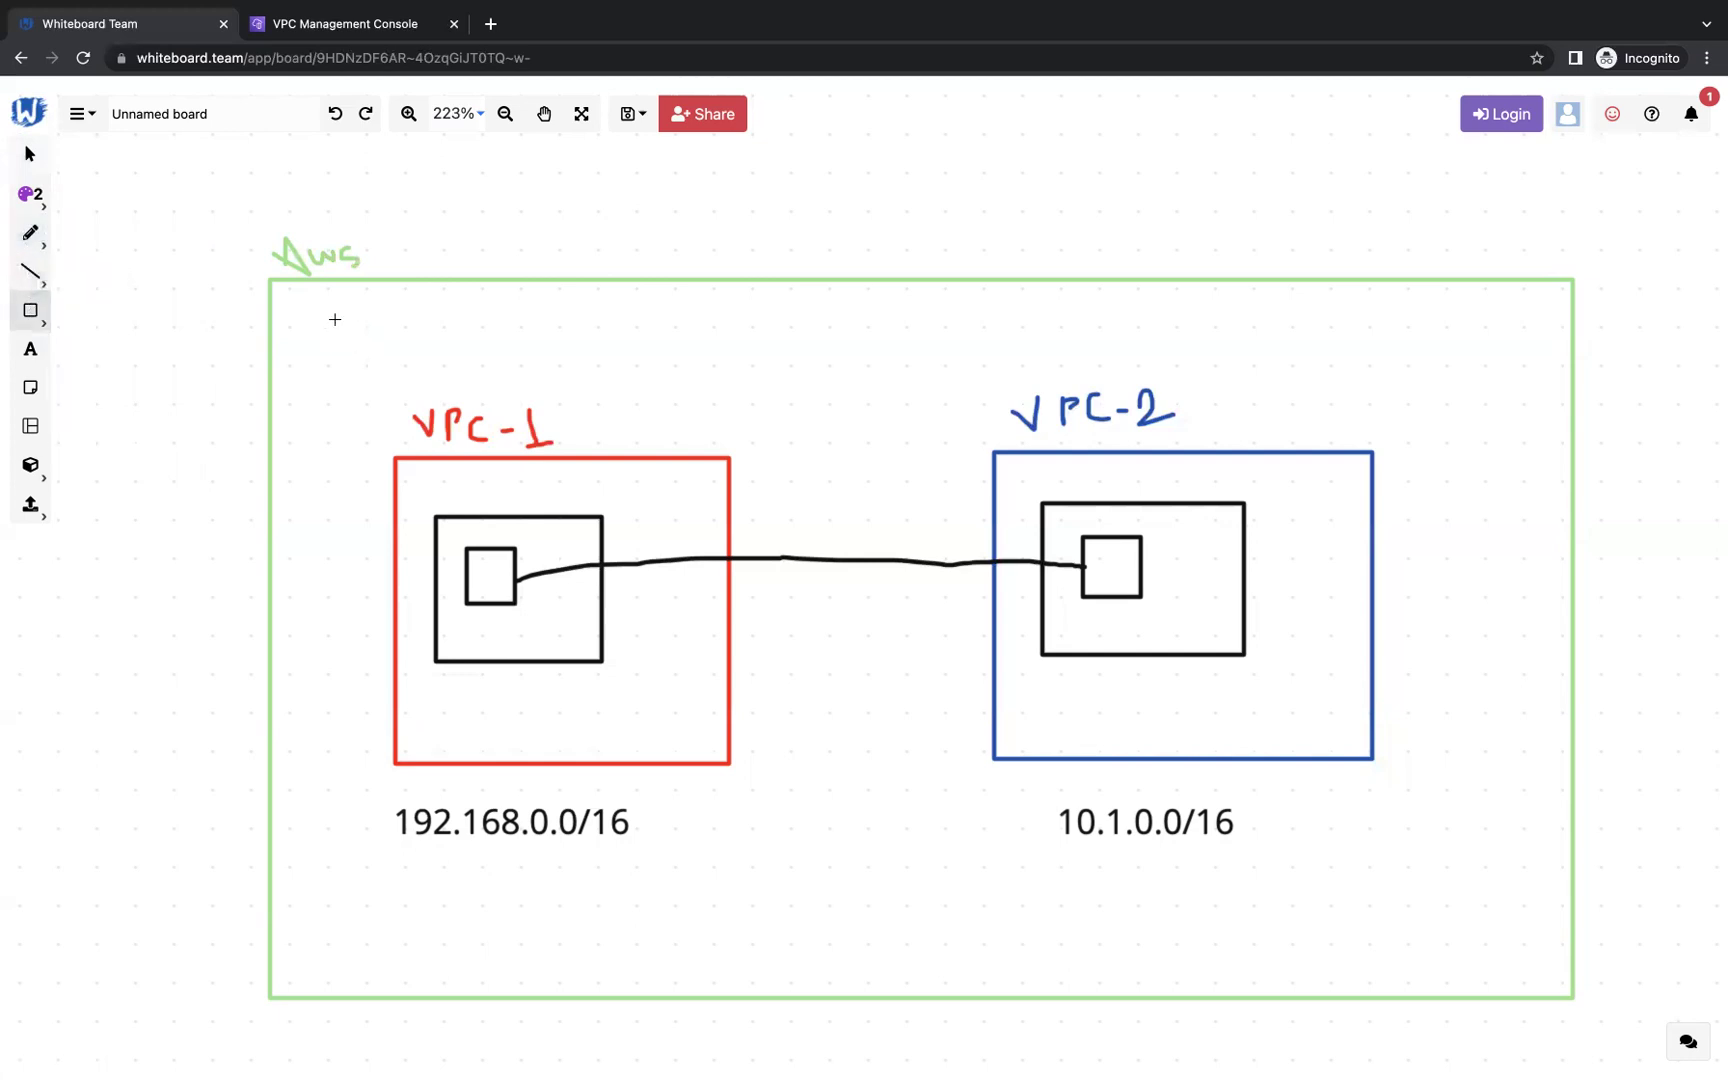
{"action": "left_click_drag", "start_coordinate": [406, 375], "coordinate": [1507, 947]}
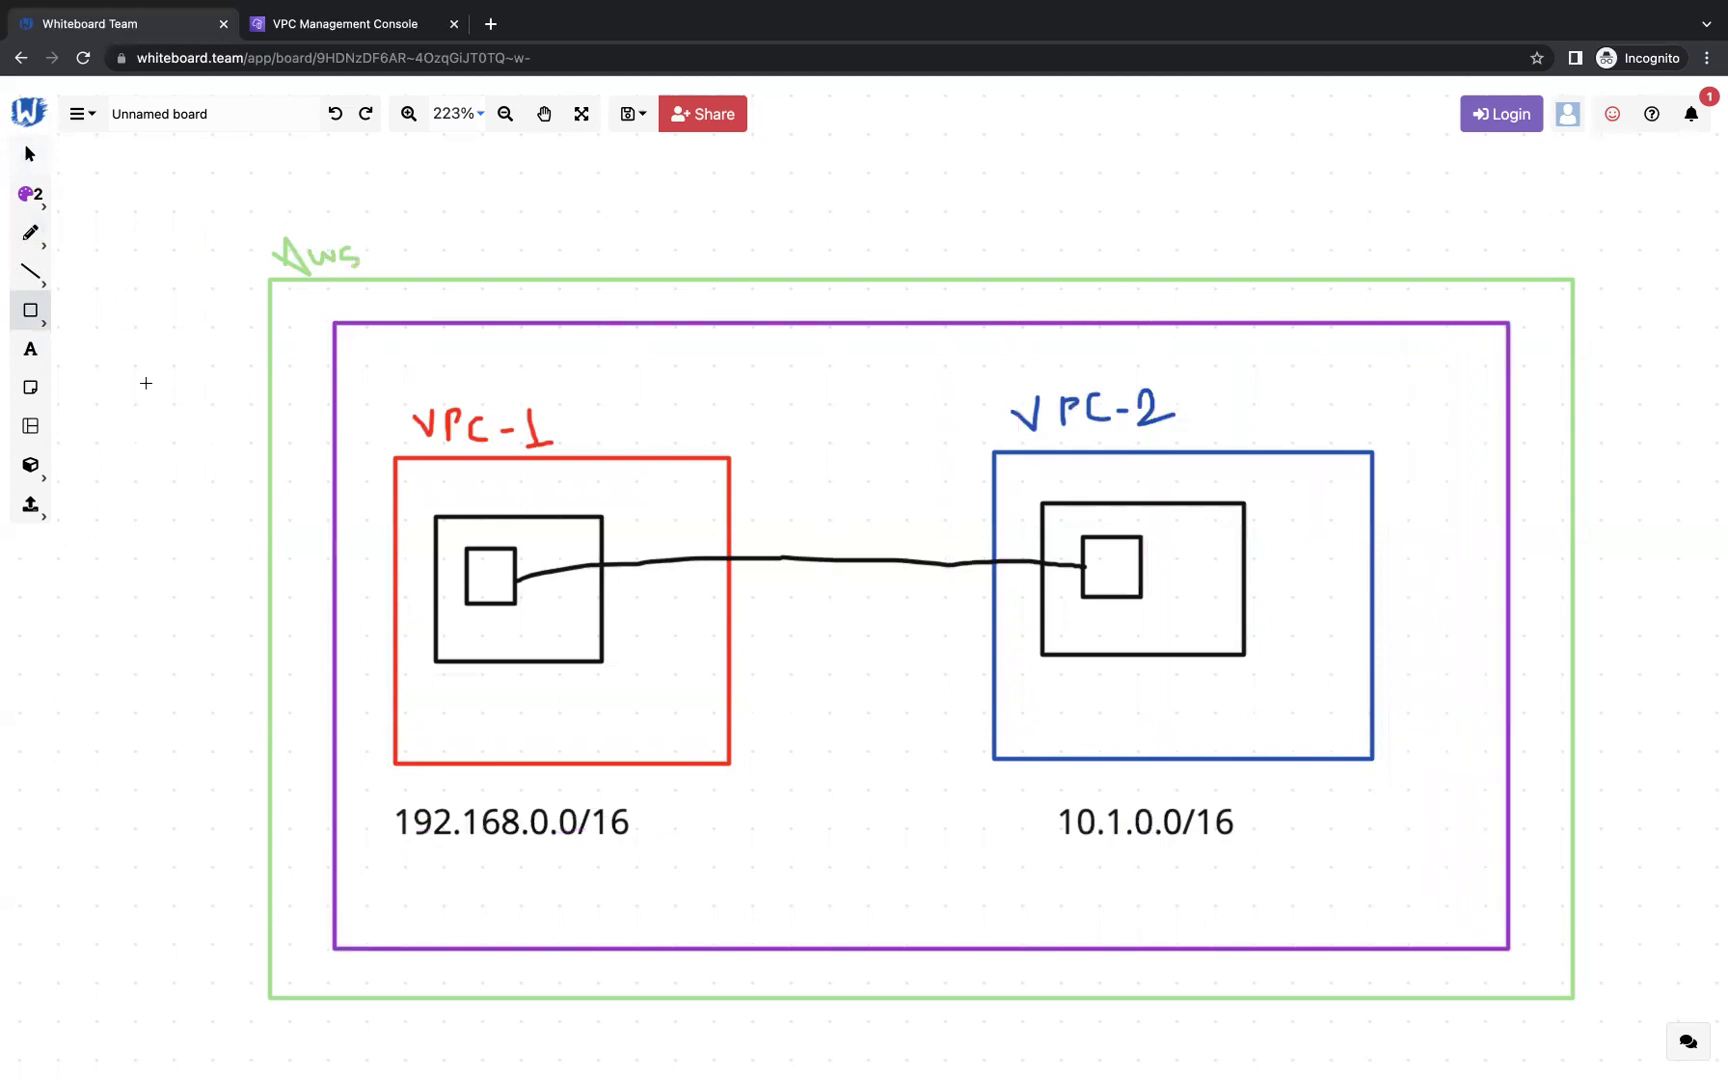
Step: Handwrite the label "Sing" in purple on the upper-left edge of the purple rectangle
{"action": "left_click", "coordinate": [30, 233]}
{"action": "left_click", "coordinate": [75, 246]}
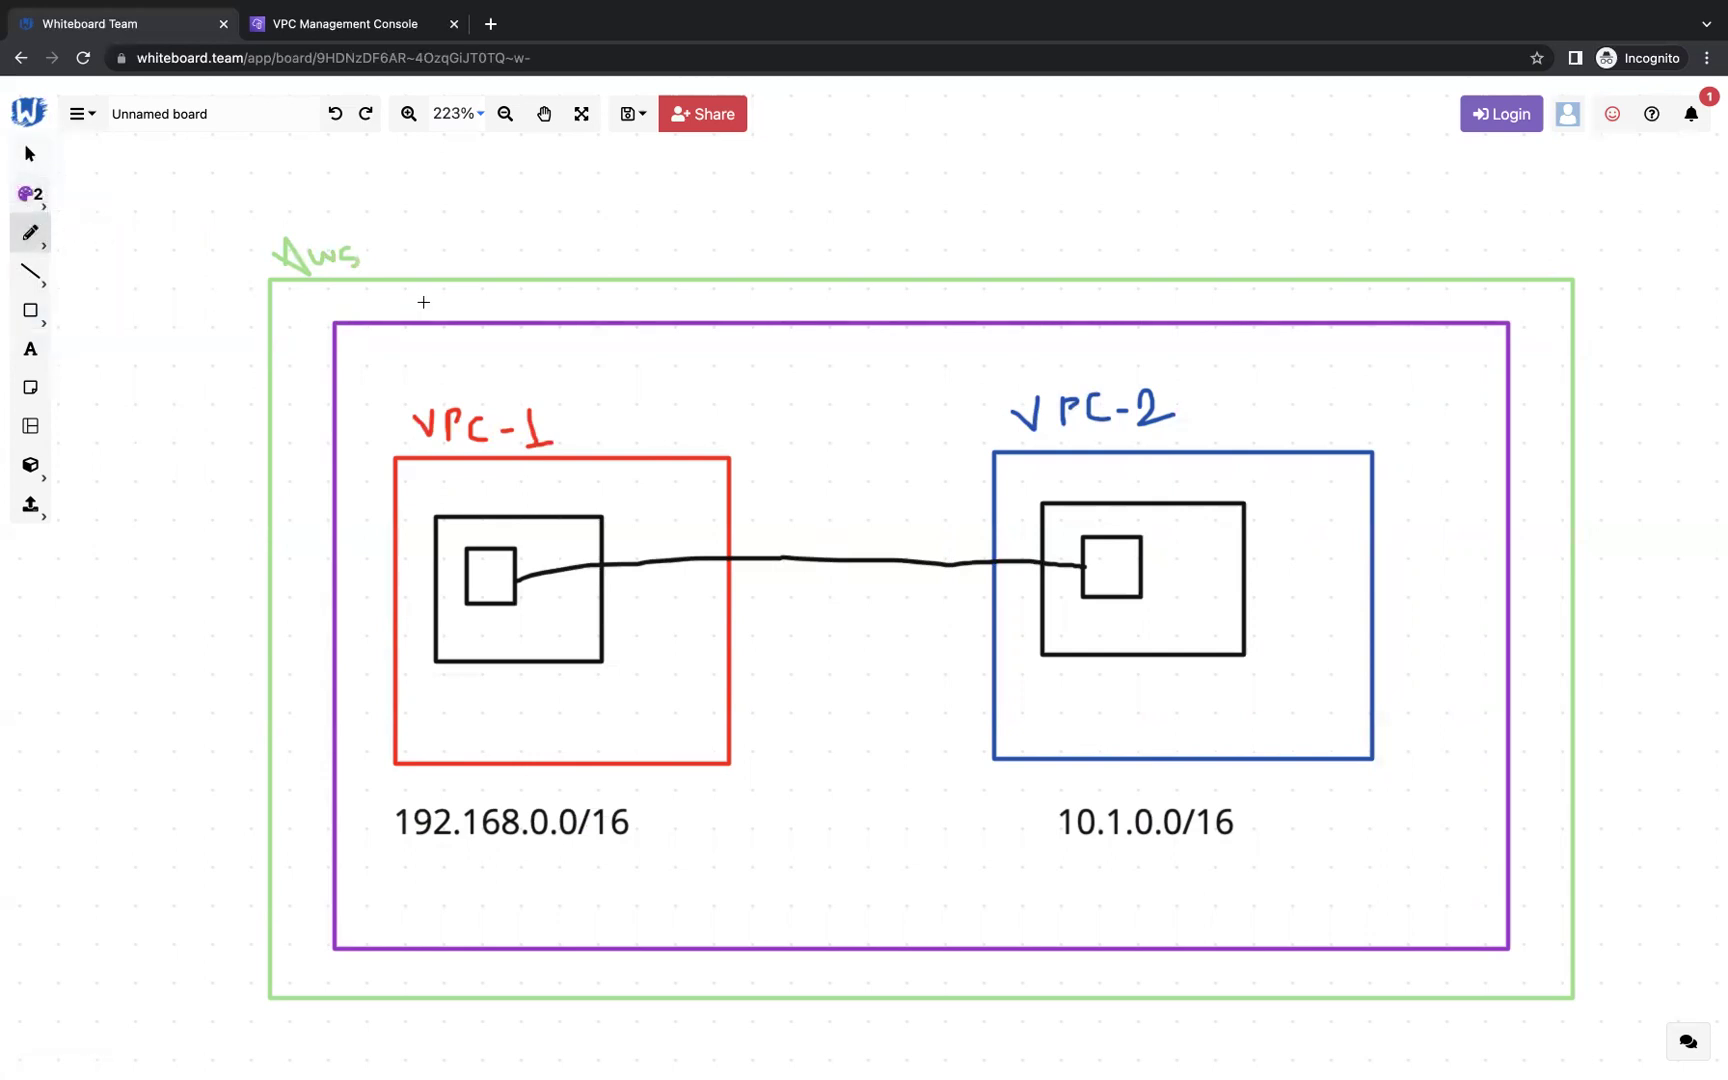
{"action": "left_click_drag", "start_coordinate": [437, 311], "coordinate": [480, 338]}
Step: Switch to the AWS console, set the IPv4 CIDR of vpc-1 to 192.168.0.0/16 and create the VPC
{"action": "left_click", "coordinate": [382, 28]}
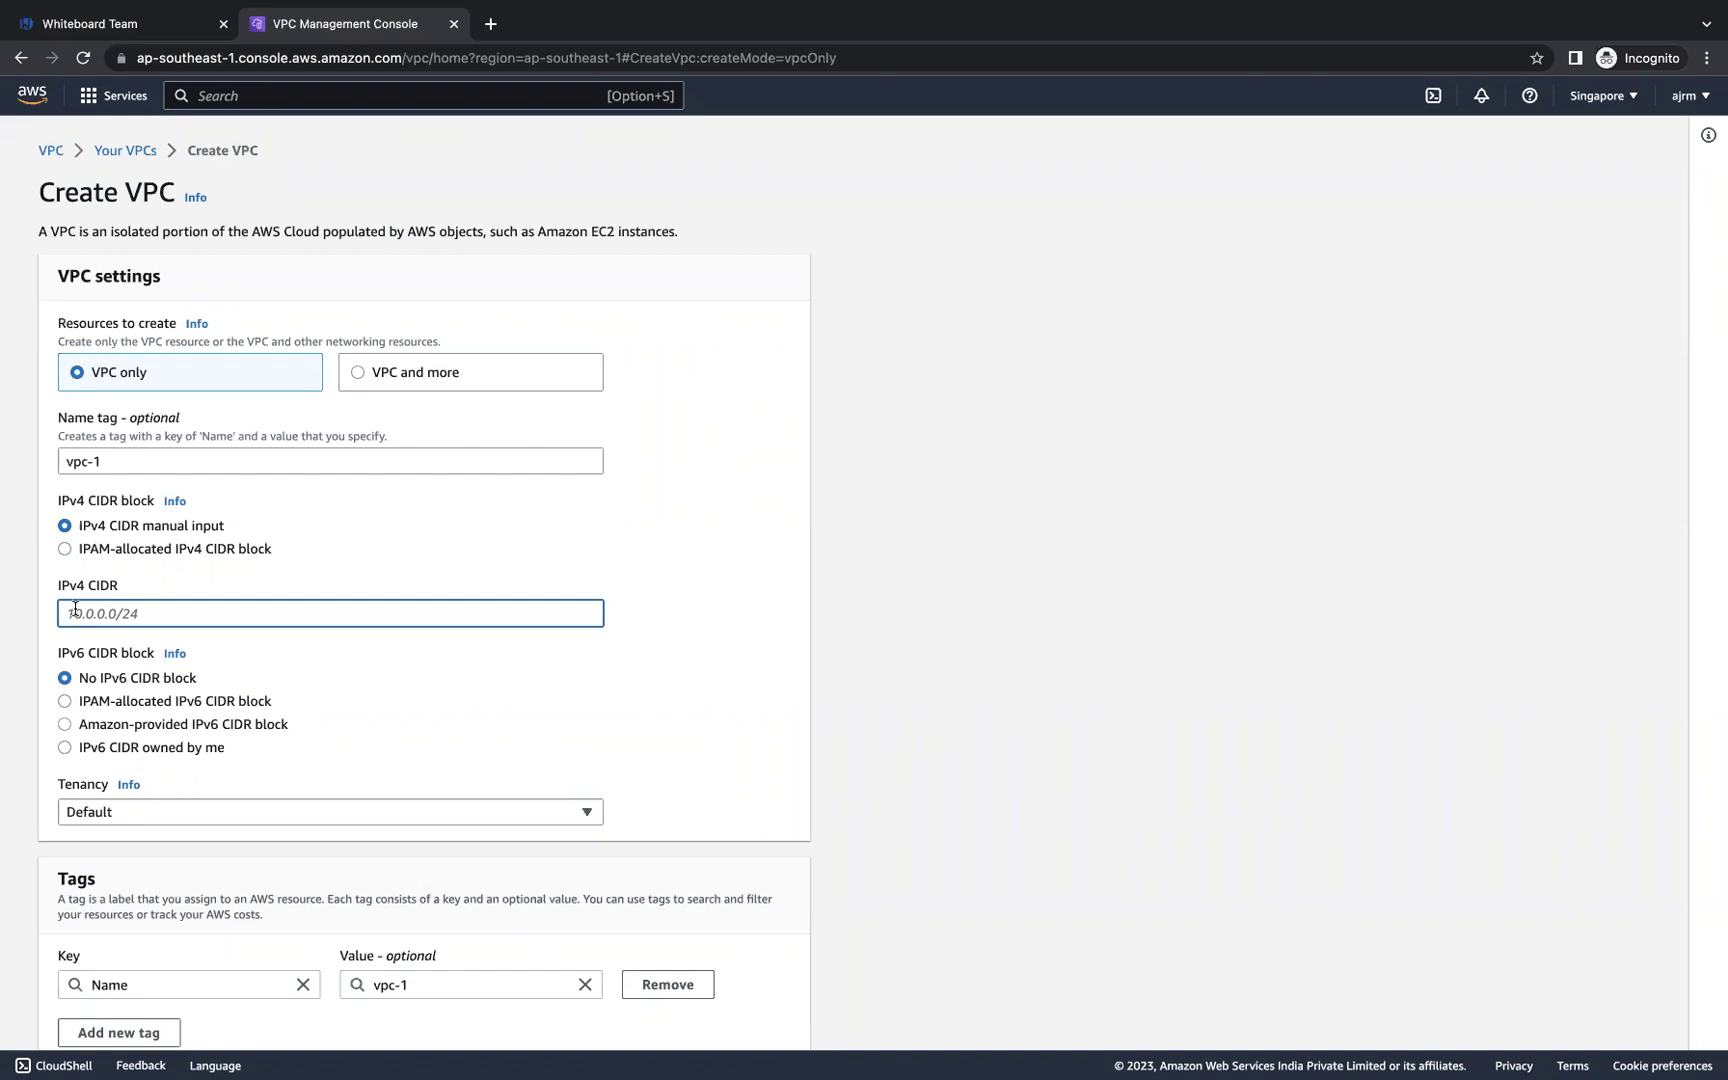
{"action": "type", "text": "19"}
{"action": "type", "text": "2.168.0.0/1"}
{"action": "scroll", "coordinate": [380, 780], "scroll_direction": "down", "scroll_amount": 2}
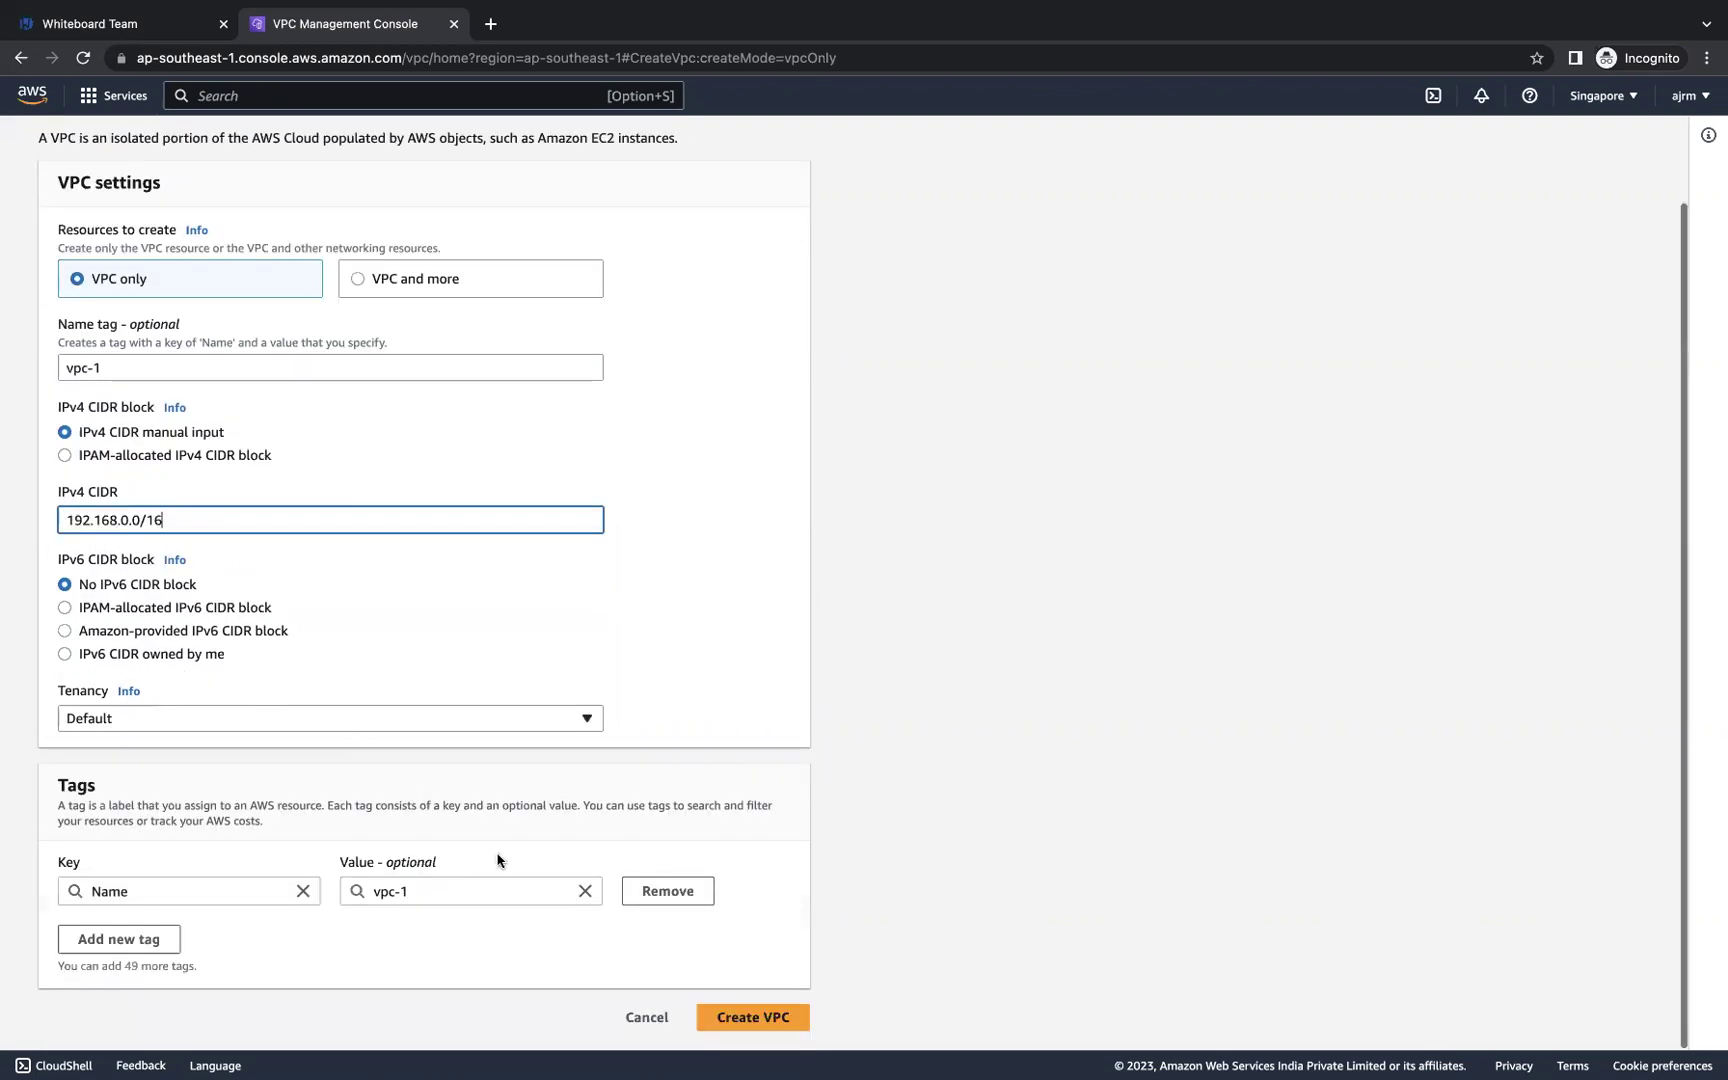
{"action": "left_click", "coordinate": [775, 1018]}
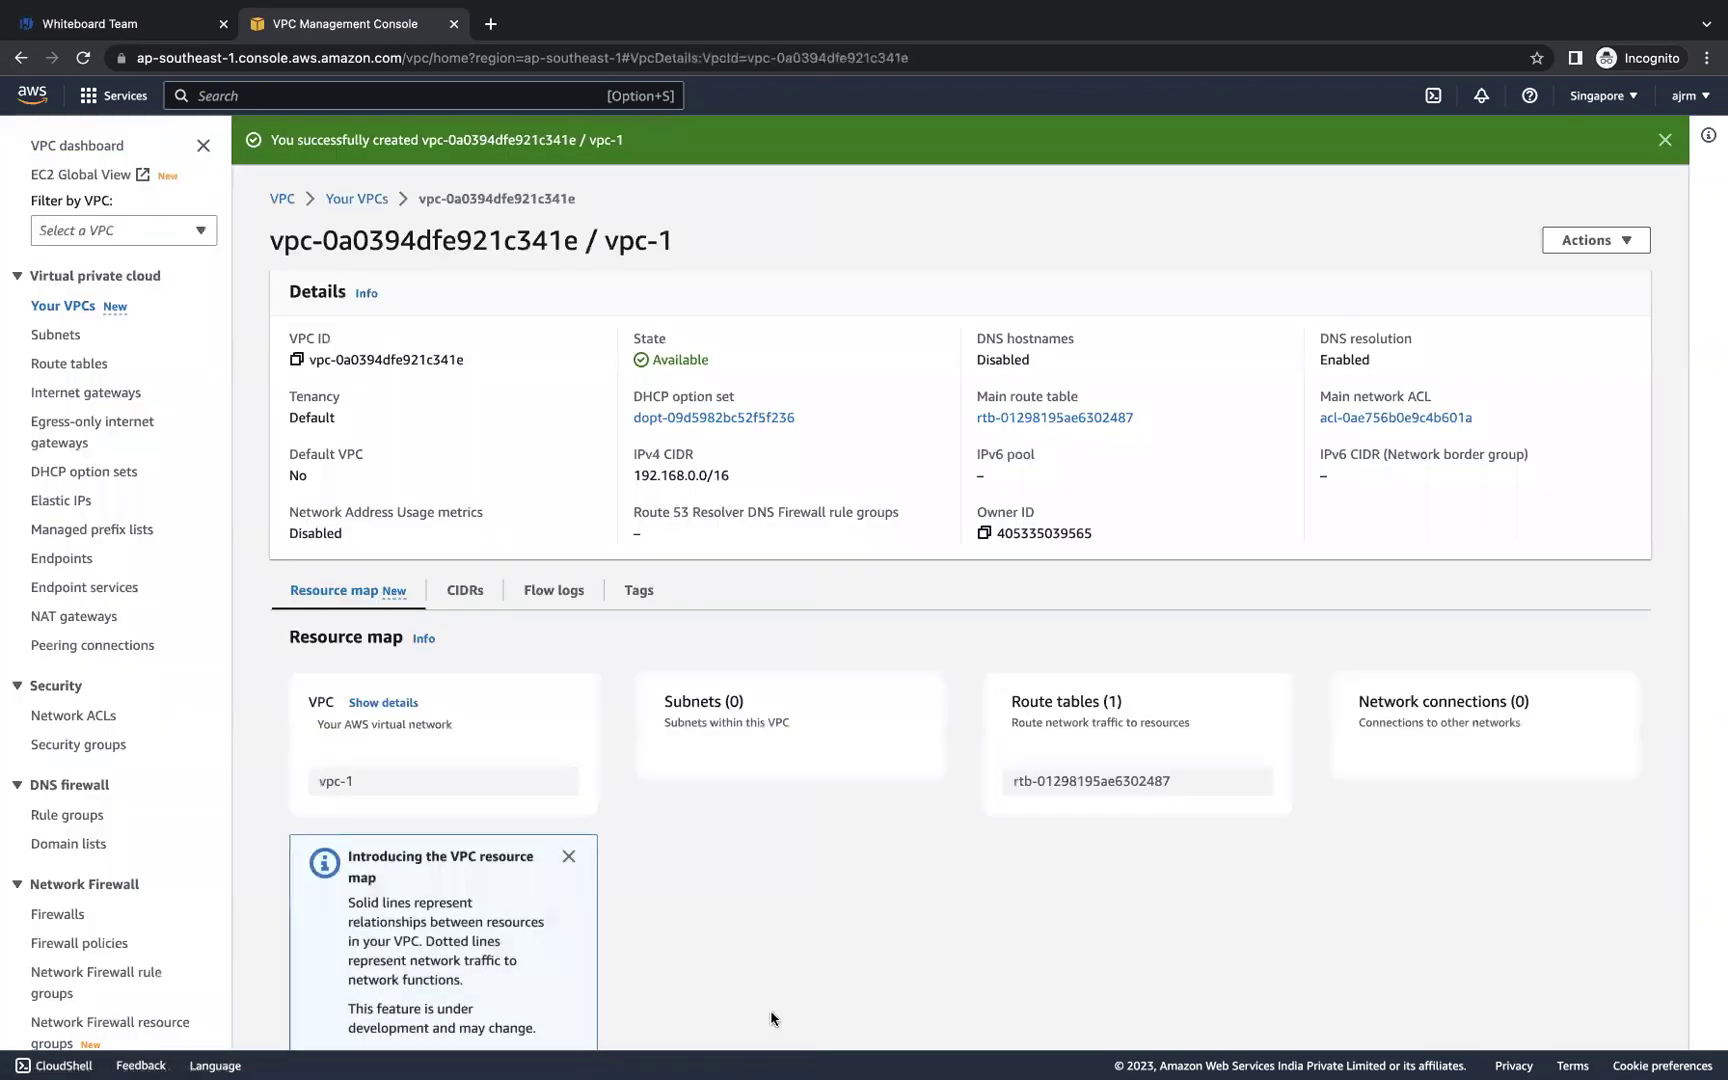
Step: Create a second VPC named vpc-2 with the IPv4 CIDR 10.1.0.0/16 and return to the VPC list
{"action": "left_click", "coordinate": [82, 316]}
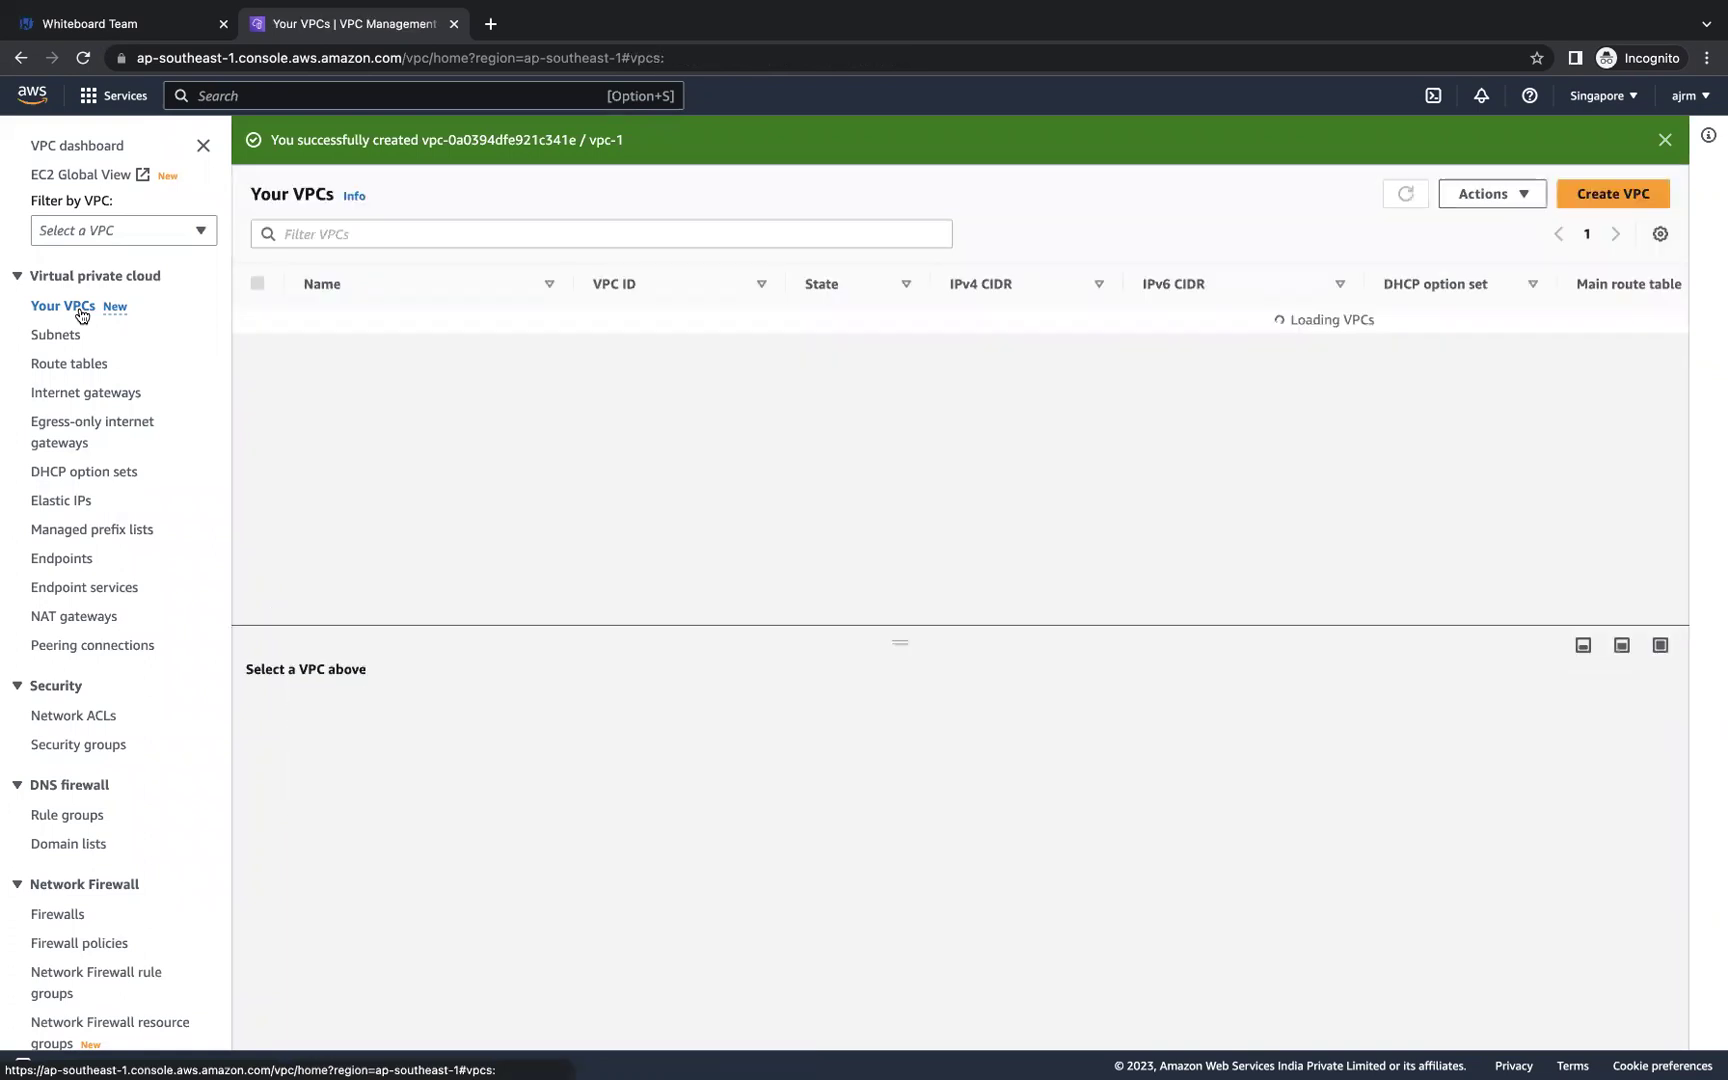
{"action": "left_click", "coordinate": [1590, 200]}
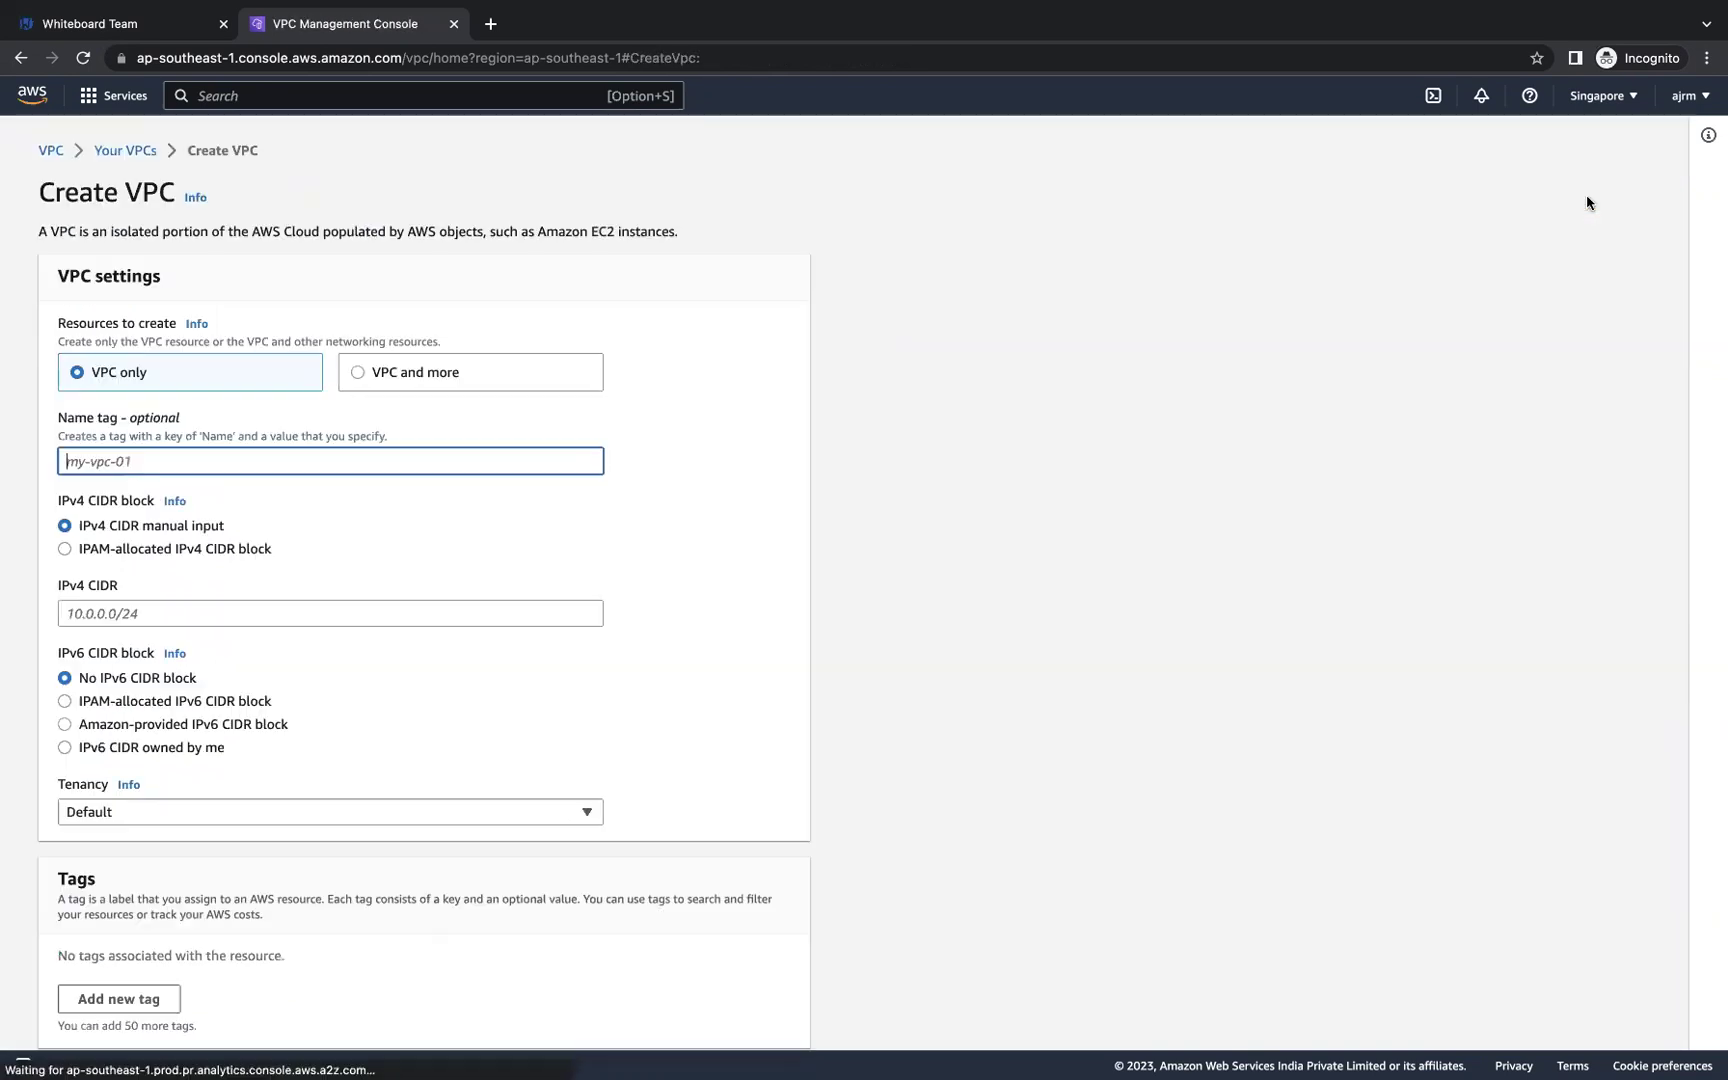
{"action": "type", "text": "vpc-2"}
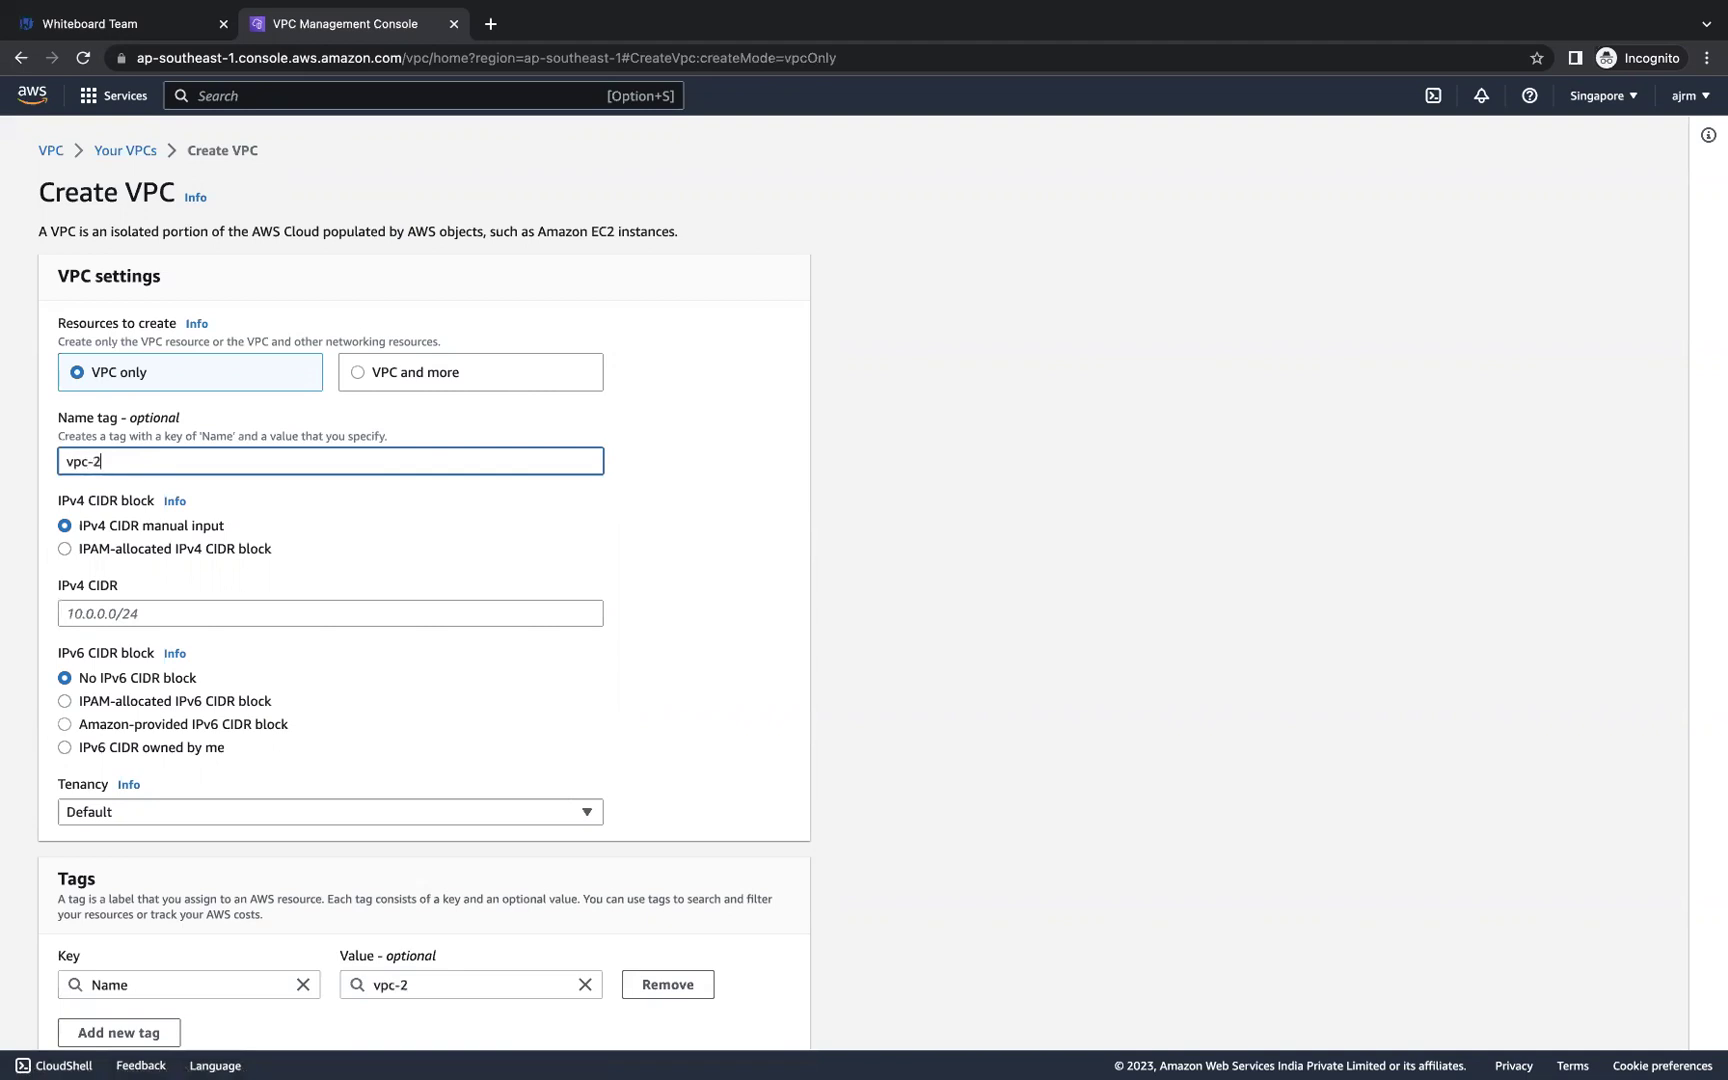
{"action": "left_click", "coordinate": [92, 610]}
{"action": "type", "text": "10."}
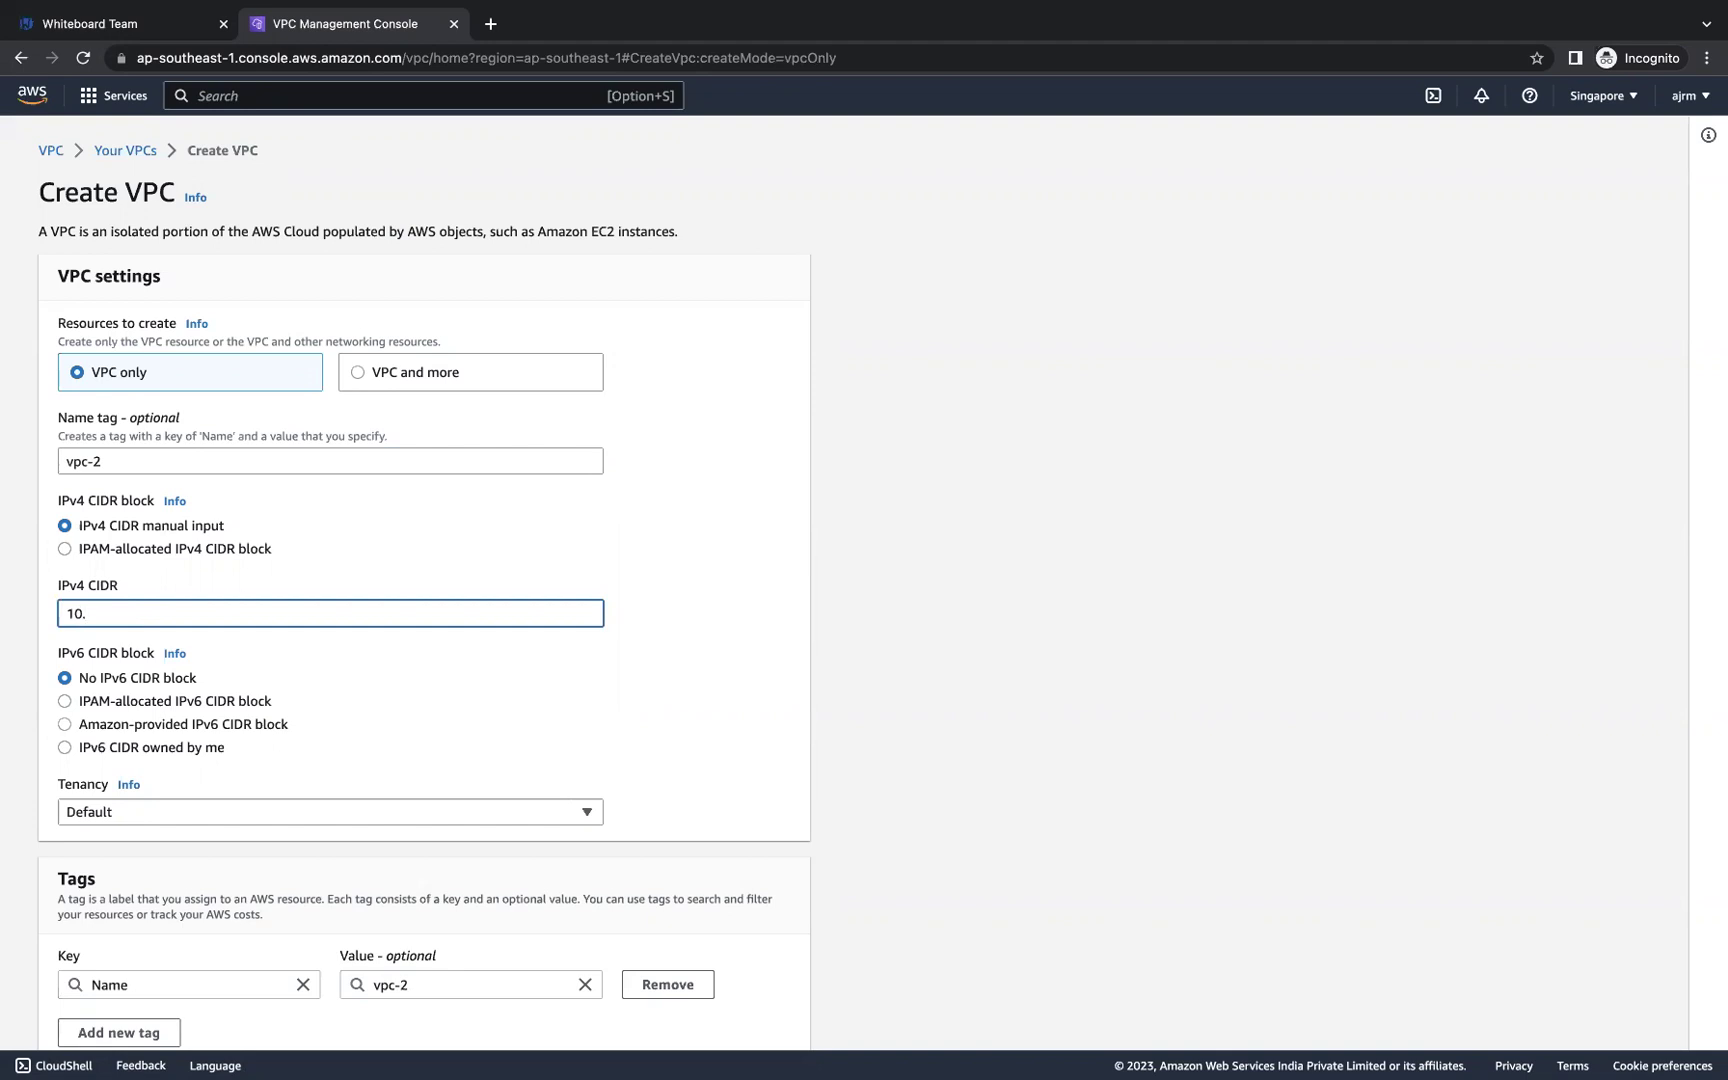
{"action": "type", "text": "1.0.0/16"}
{"action": "scroll", "coordinate": [505, 866], "scroll_direction": "down", "scroll_amount": 2}
{"action": "left_click", "coordinate": [733, 1015]}
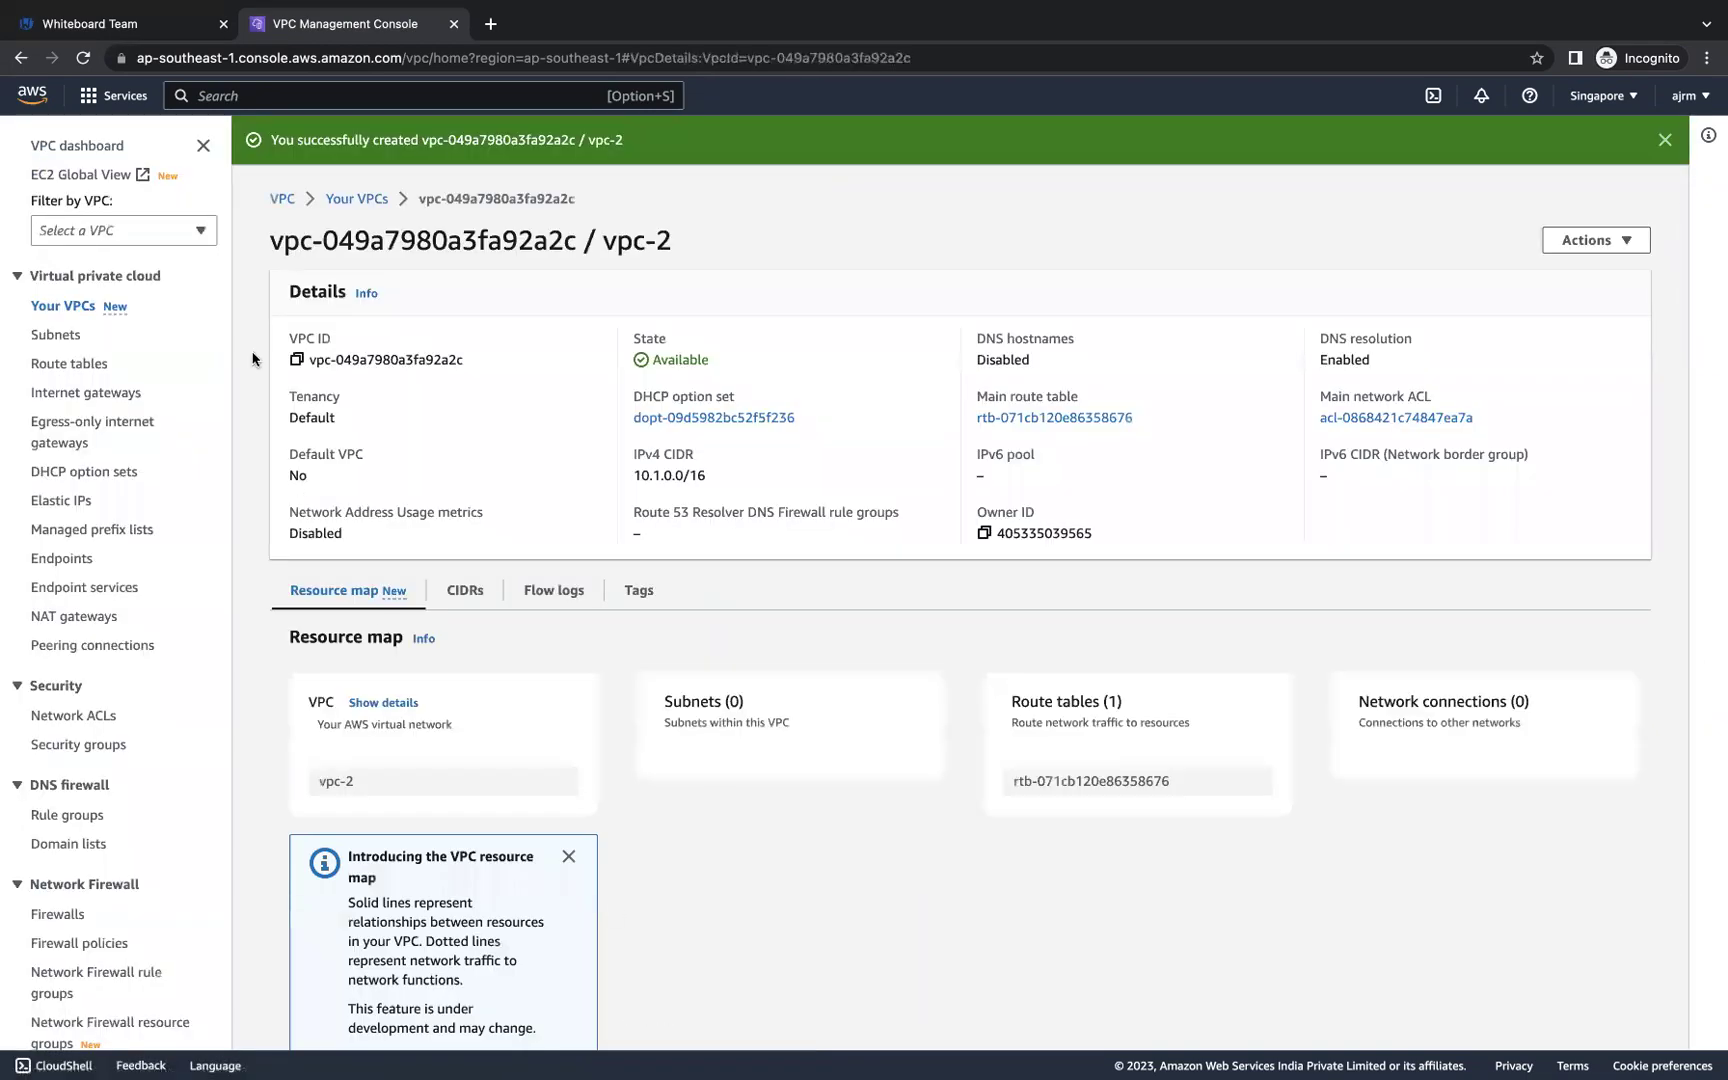
{"action": "left_click", "coordinate": [71, 304]}
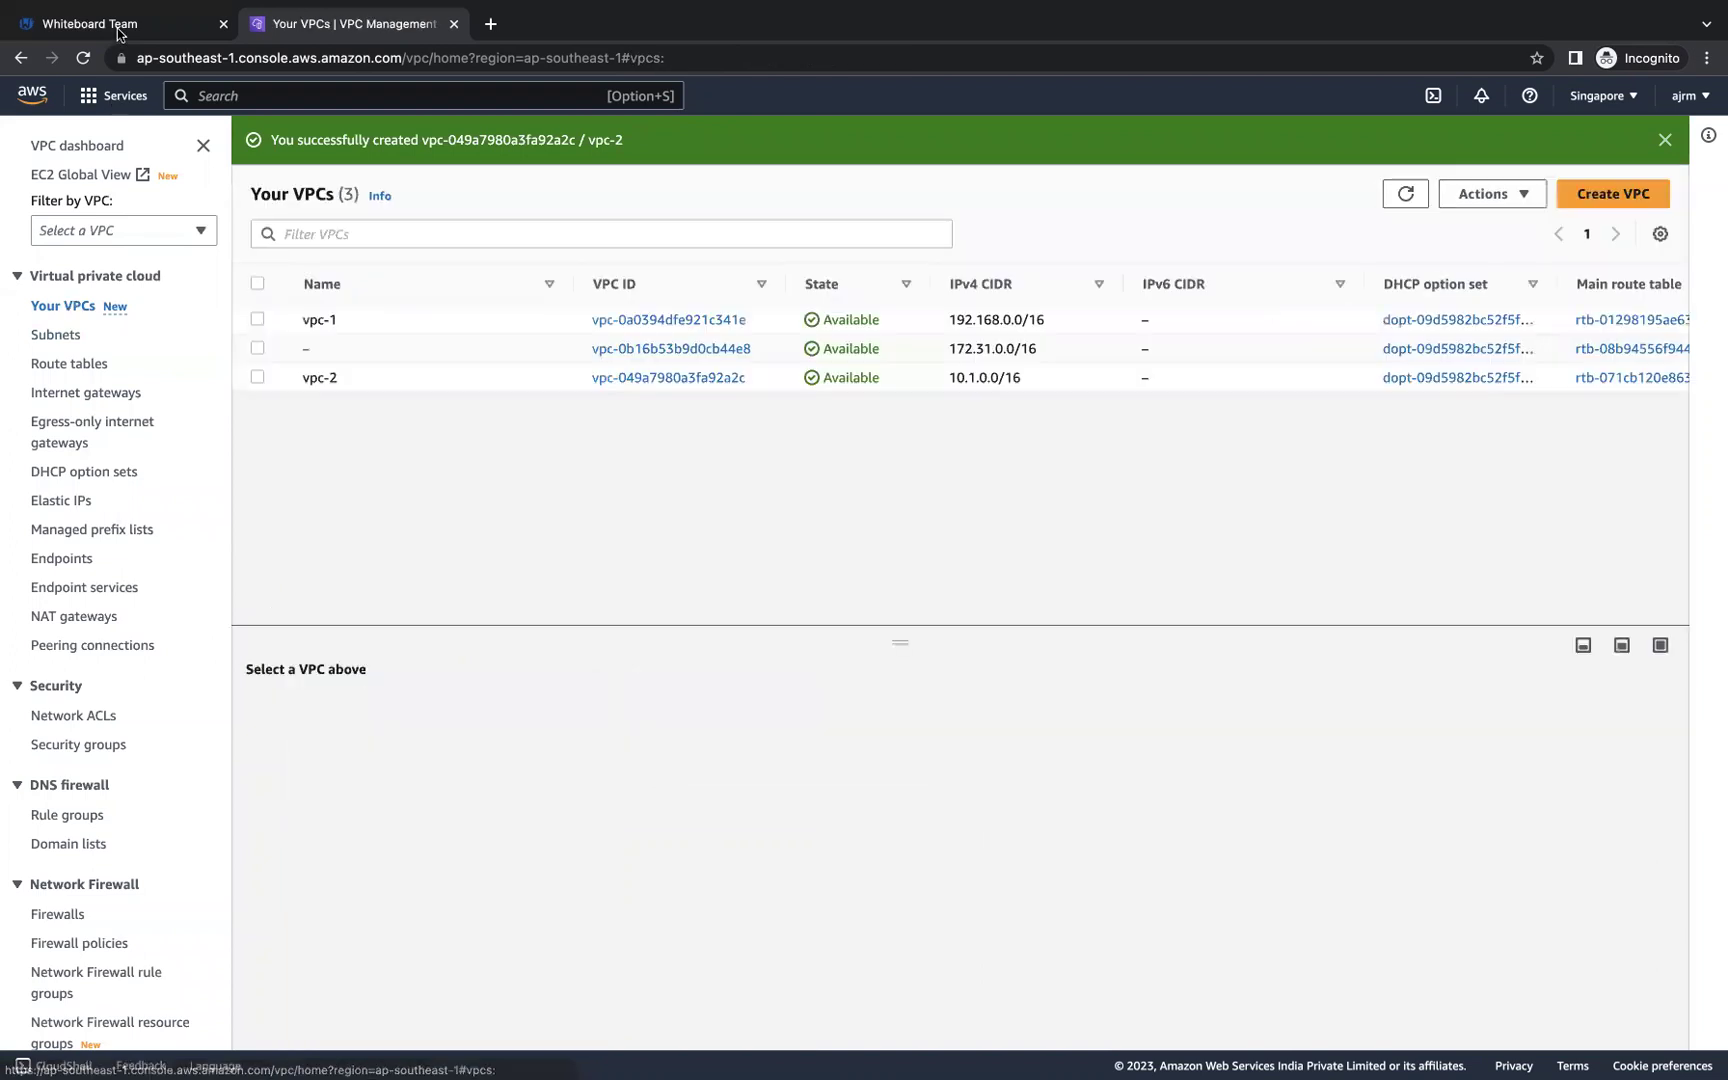
Step: Switch to the whiteboard and handwrite a red "Pub subnet" label below the larger black box in each VPC
{"action": "left_click", "coordinate": [121, 22]}
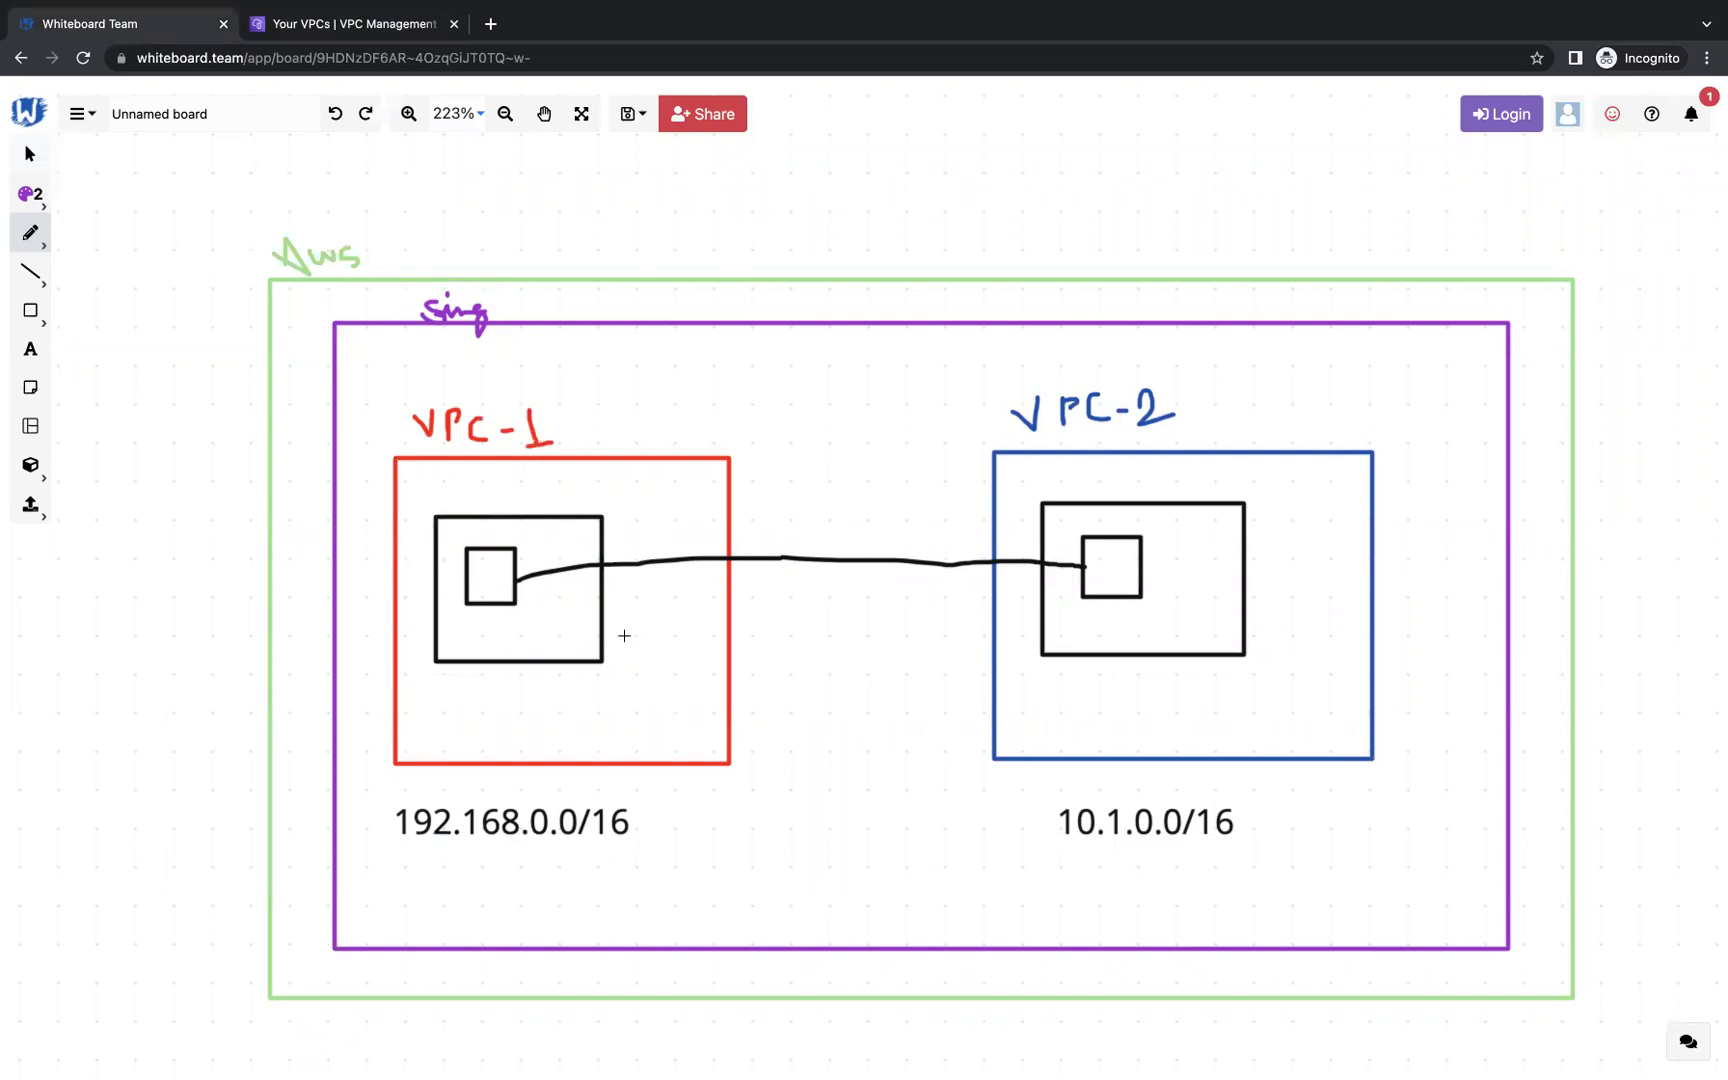
{"action": "left_click", "coordinate": [30, 193]}
{"action": "left_click", "coordinate": [107, 286]}
{"action": "mouse_move", "coordinate": [449, 668]}
{"action": "left_mouse_down"}
{"action": "mouse_move", "coordinate": [447, 690]}
{"action": "mouse_move", "coordinate": [461, 670]}
{"action": "mouse_move", "coordinate": [449, 684]}
{"action": "mouse_move", "coordinate": [476, 690]}
{"action": "mouse_move", "coordinate": [492, 663]}
{"action": "mouse_move", "coordinate": [493, 694]}
{"action": "mouse_move", "coordinate": [582, 686]}
{"action": "left_mouse_up"}
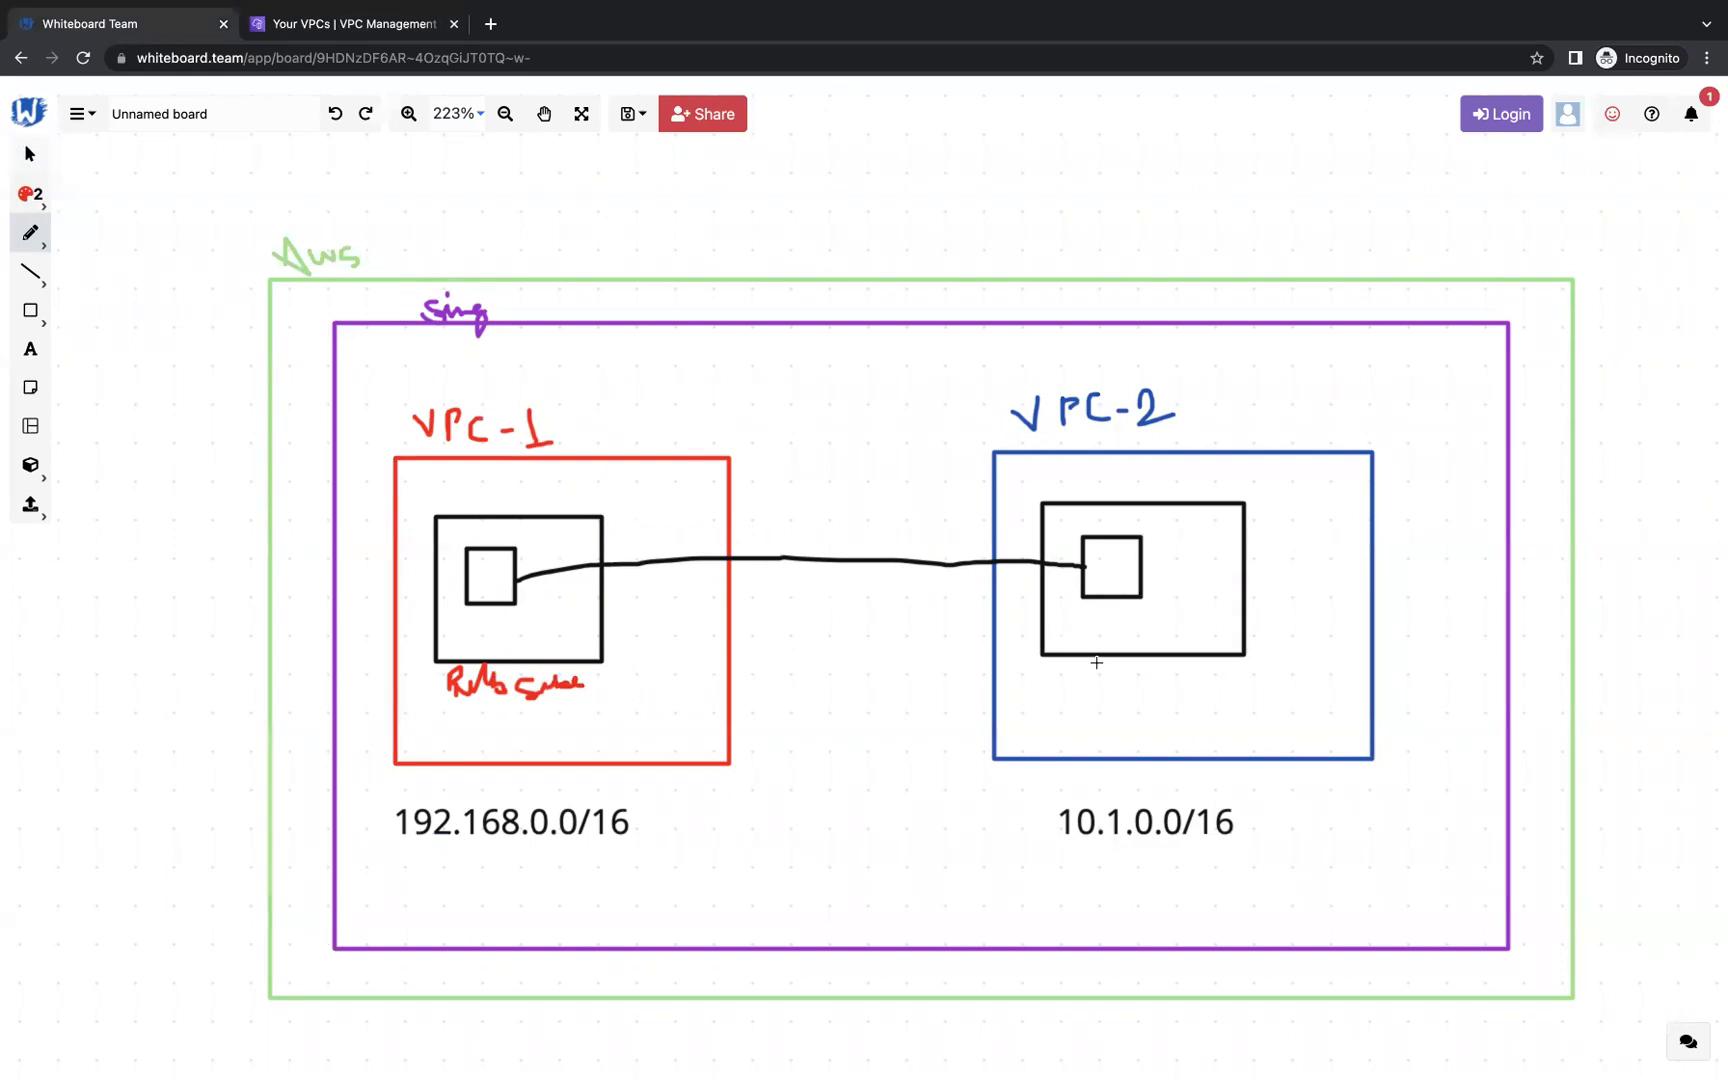
{"action": "mouse_move", "coordinate": [1061, 670]}
{"action": "left_mouse_down"}
{"action": "mouse_move", "coordinate": [1088, 690]}
{"action": "mouse_move", "coordinate": [1098, 667]}
{"action": "mouse_move", "coordinate": [1136, 700]}
{"action": "mouse_move", "coordinate": [1168, 670]}
{"action": "mouse_move", "coordinate": [1207, 671]}
{"action": "left_mouse_up"}
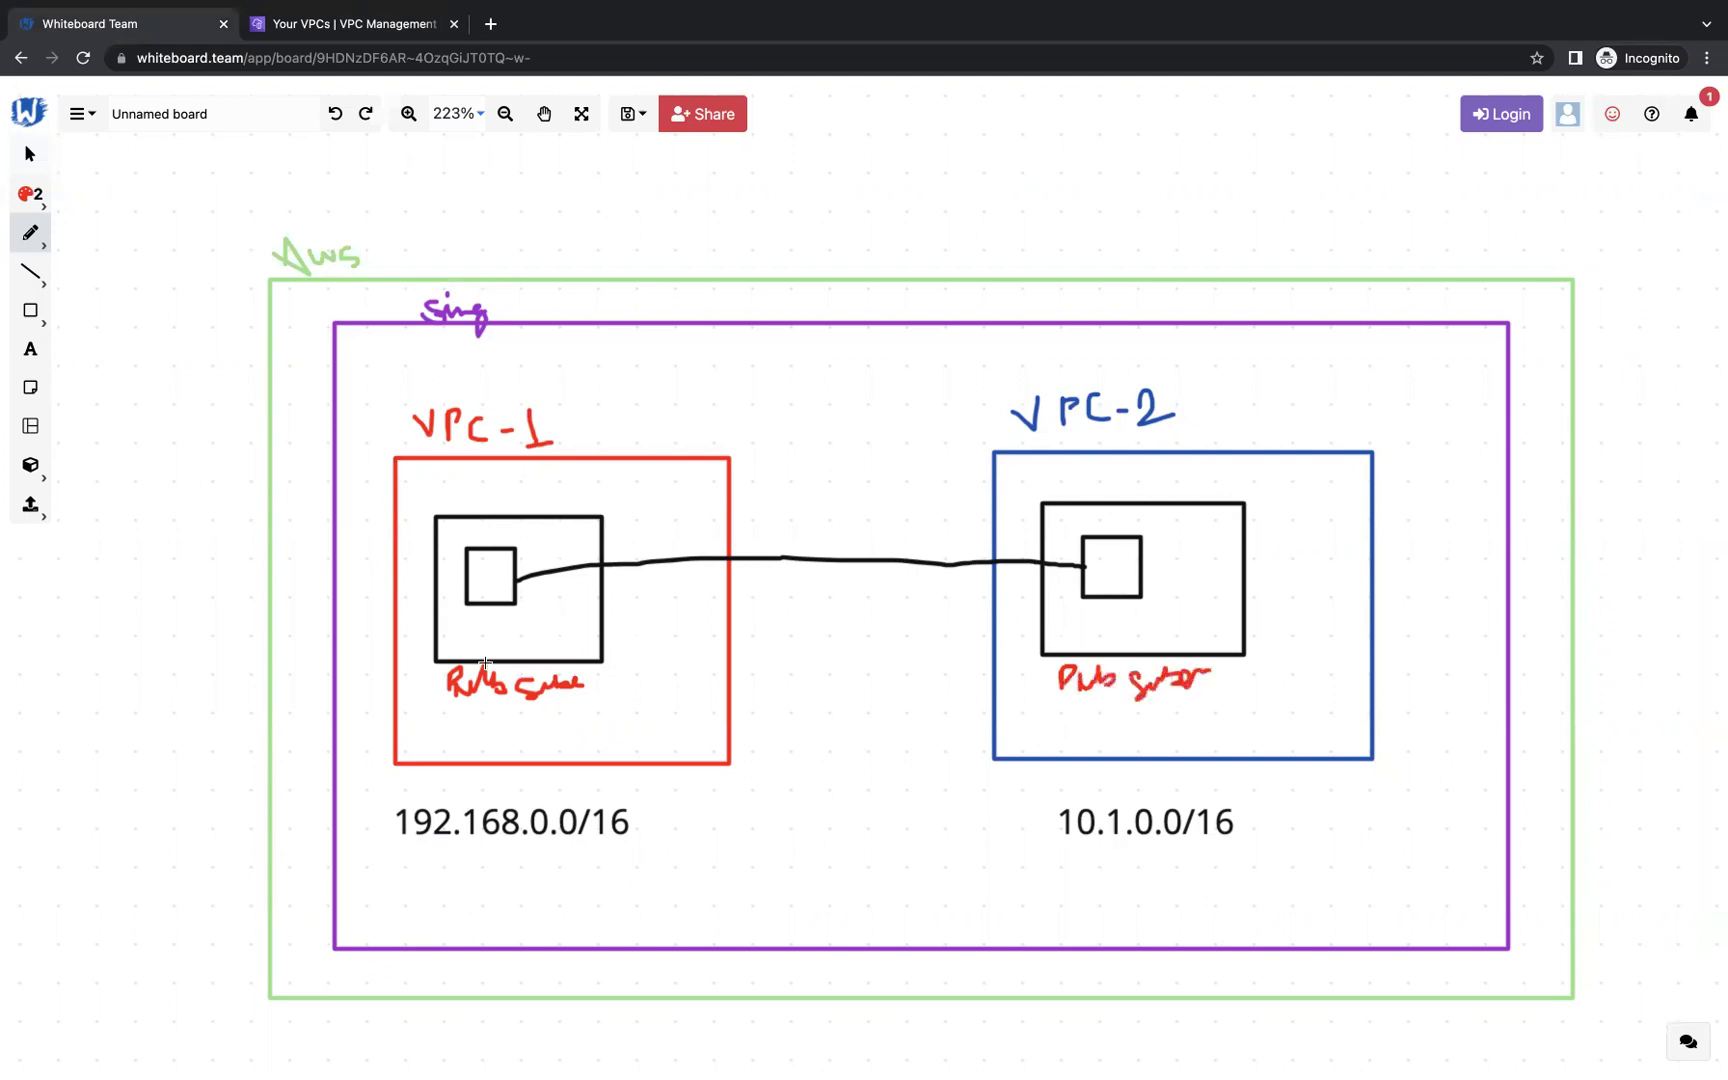
{"action": "mouse_move", "coordinate": [450, 680]}
{"action": "left_mouse_down"}
{"action": "mouse_move", "coordinate": [429, 673]}
{"action": "mouse_move", "coordinate": [436, 648]}
{"action": "left_mouse_up"}
{"action": "left_click_drag", "start_coordinate": [1051, 685], "coordinate": [1038, 647]}
Step: Switch to the AWS console and start a new subnet in vpc-1 named public-subnet-vpc-1
{"action": "left_click", "coordinate": [343, 24]}
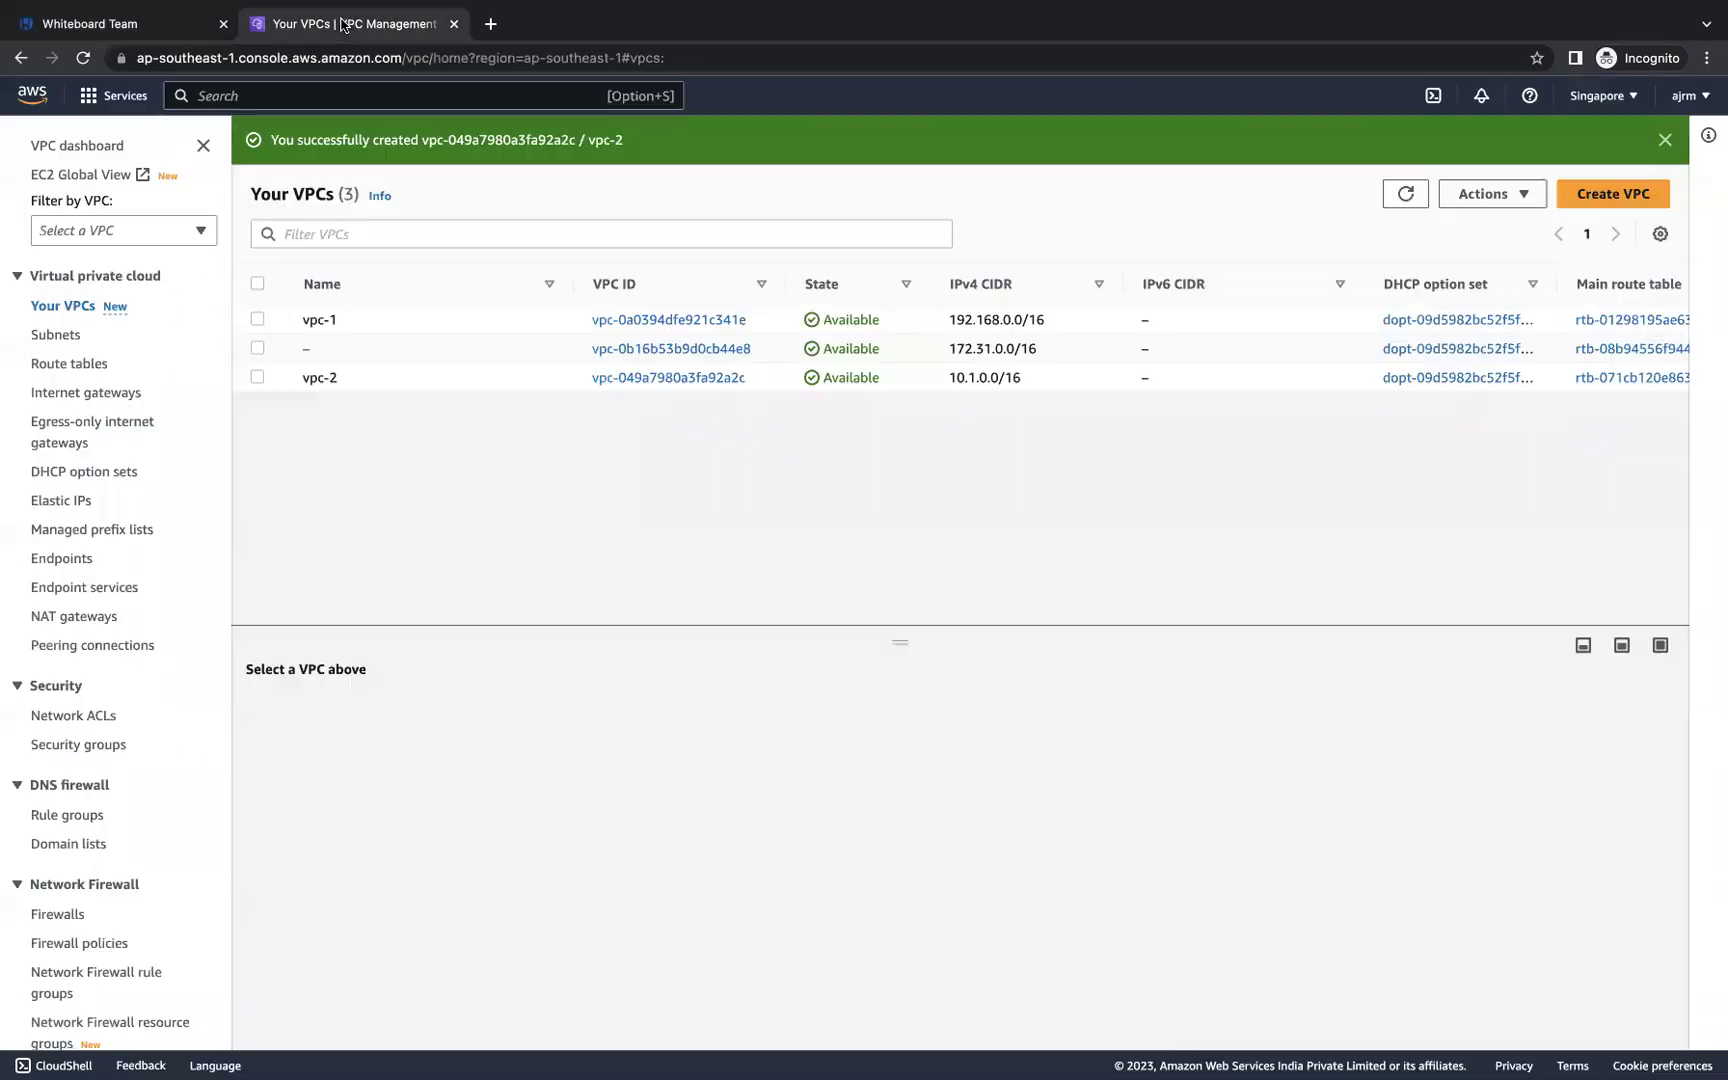
{"action": "left_click", "coordinate": [64, 340]}
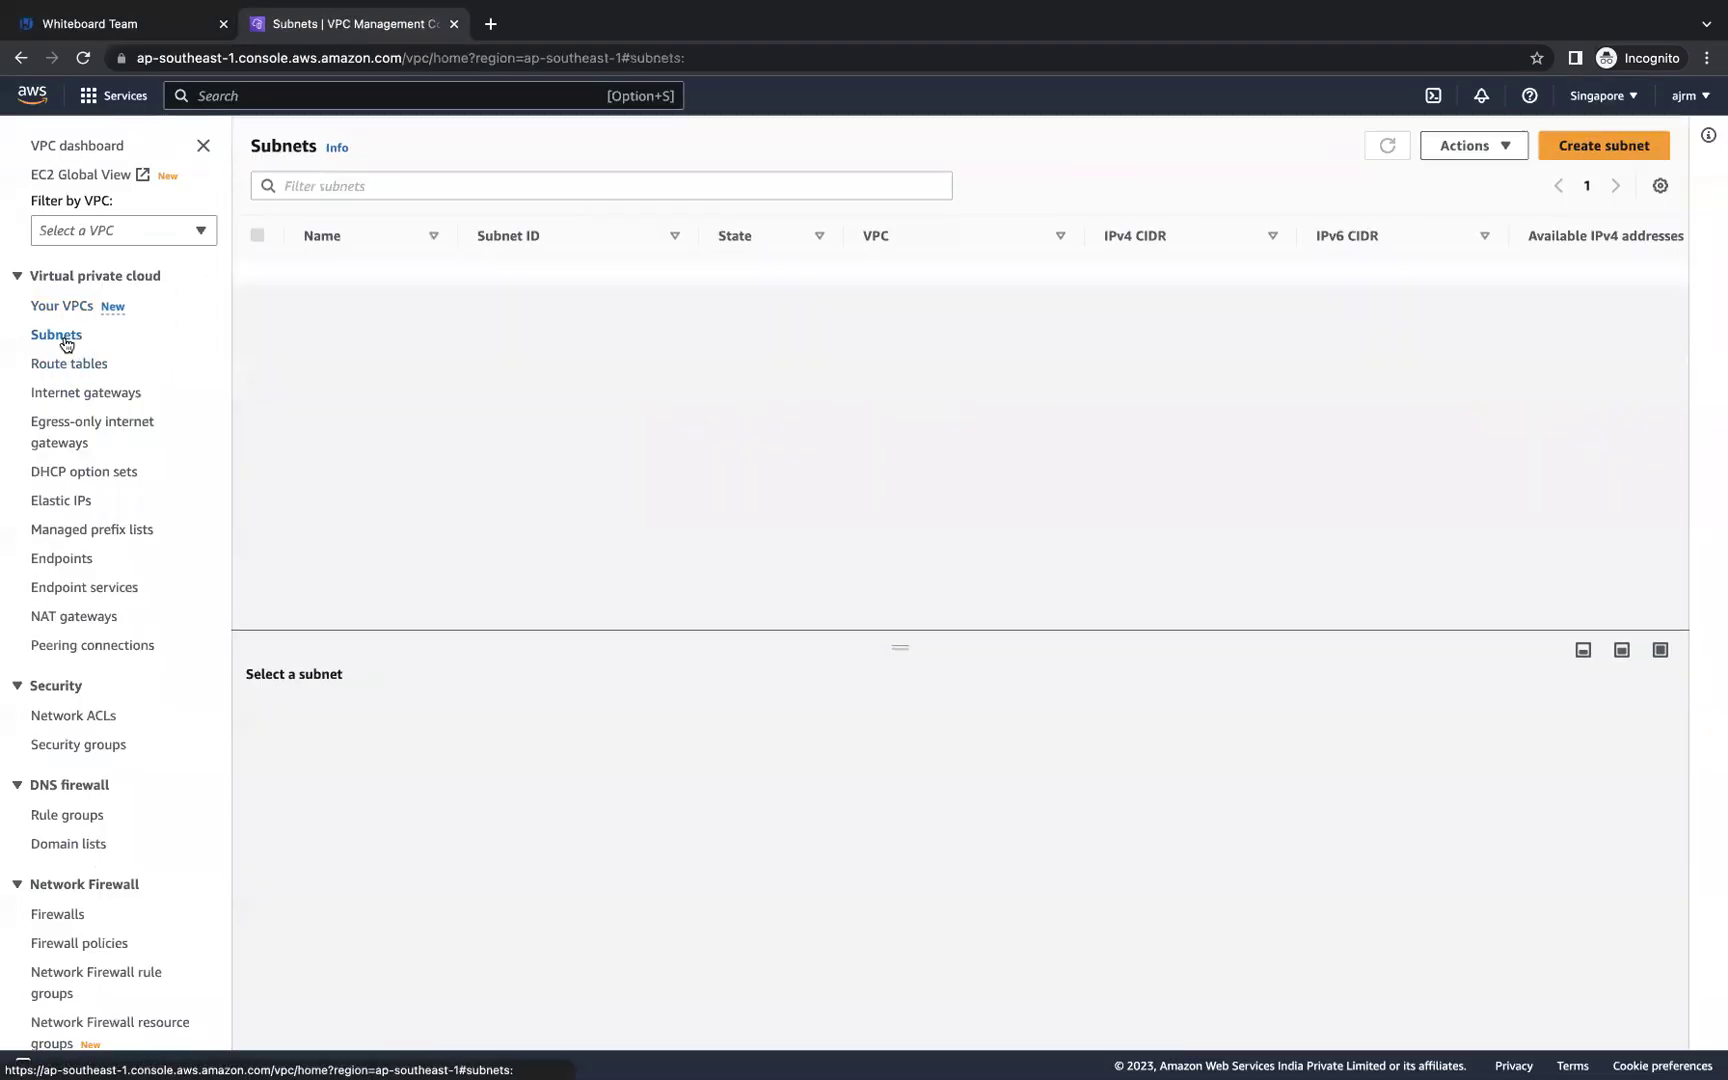
{"action": "left_click", "coordinate": [1584, 148]}
{"action": "left_click", "coordinate": [152, 358]}
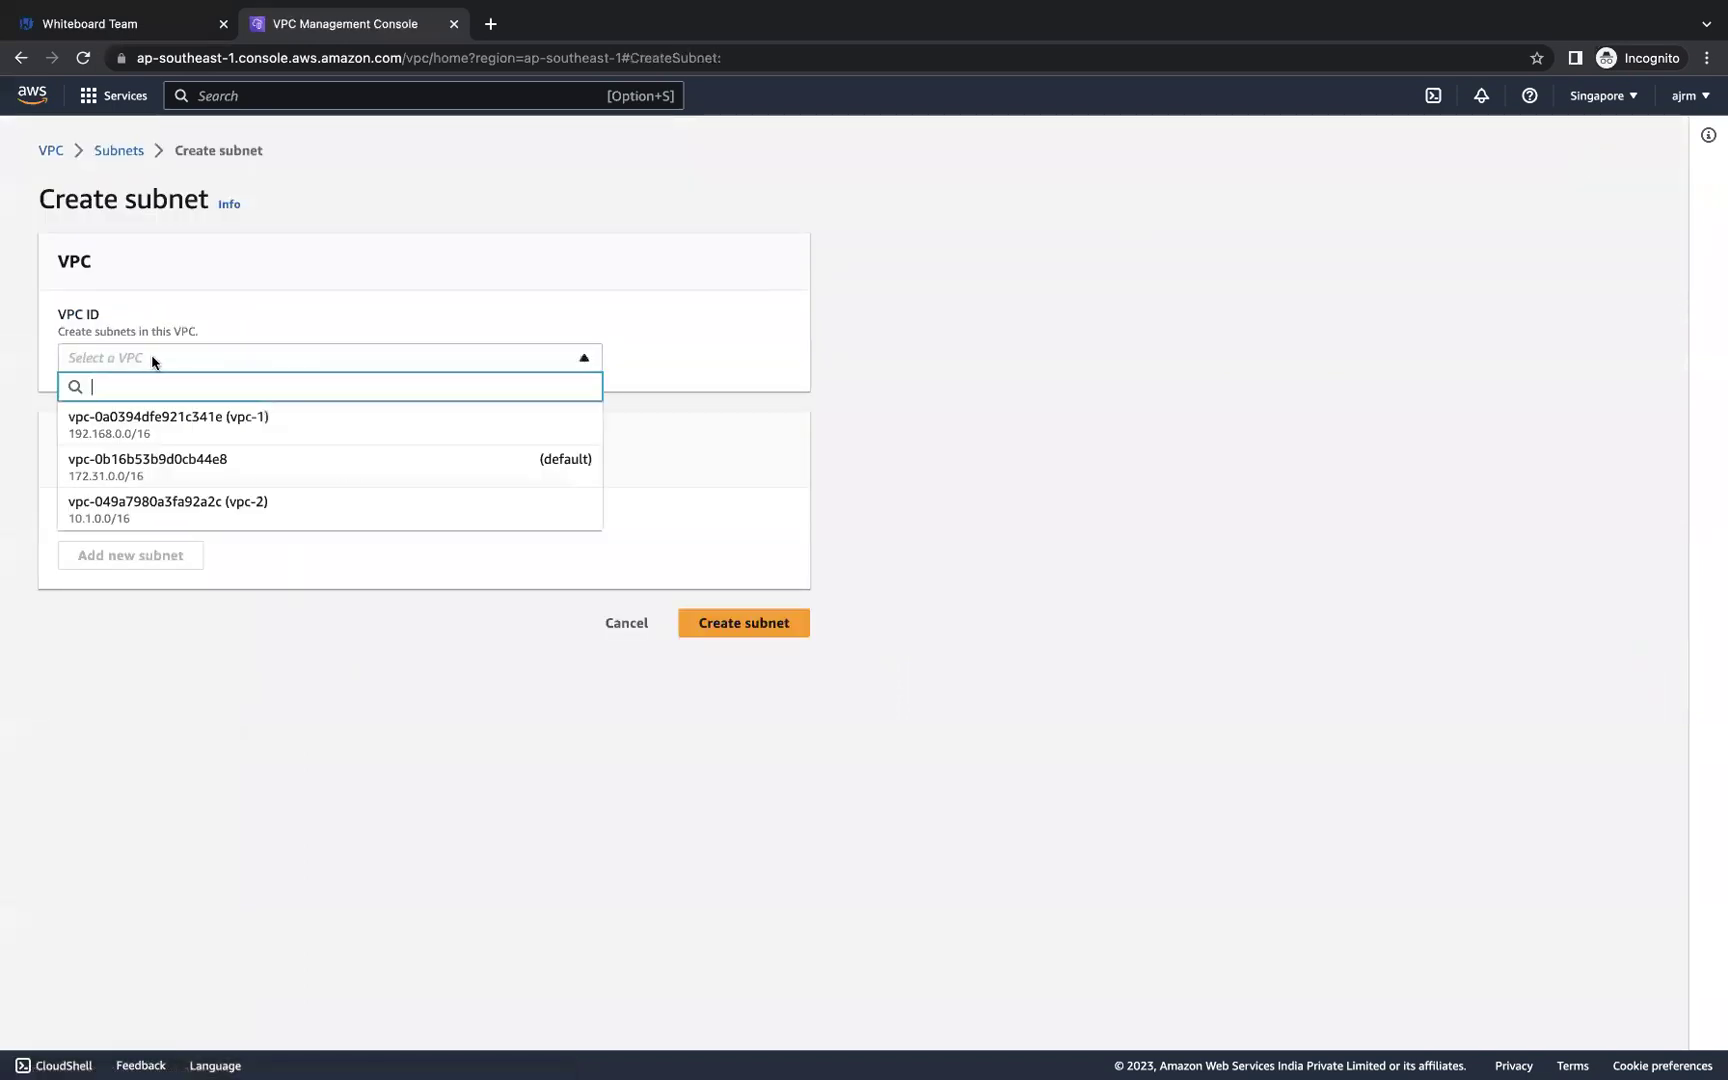
{"action": "left_click", "coordinate": [168, 418]}
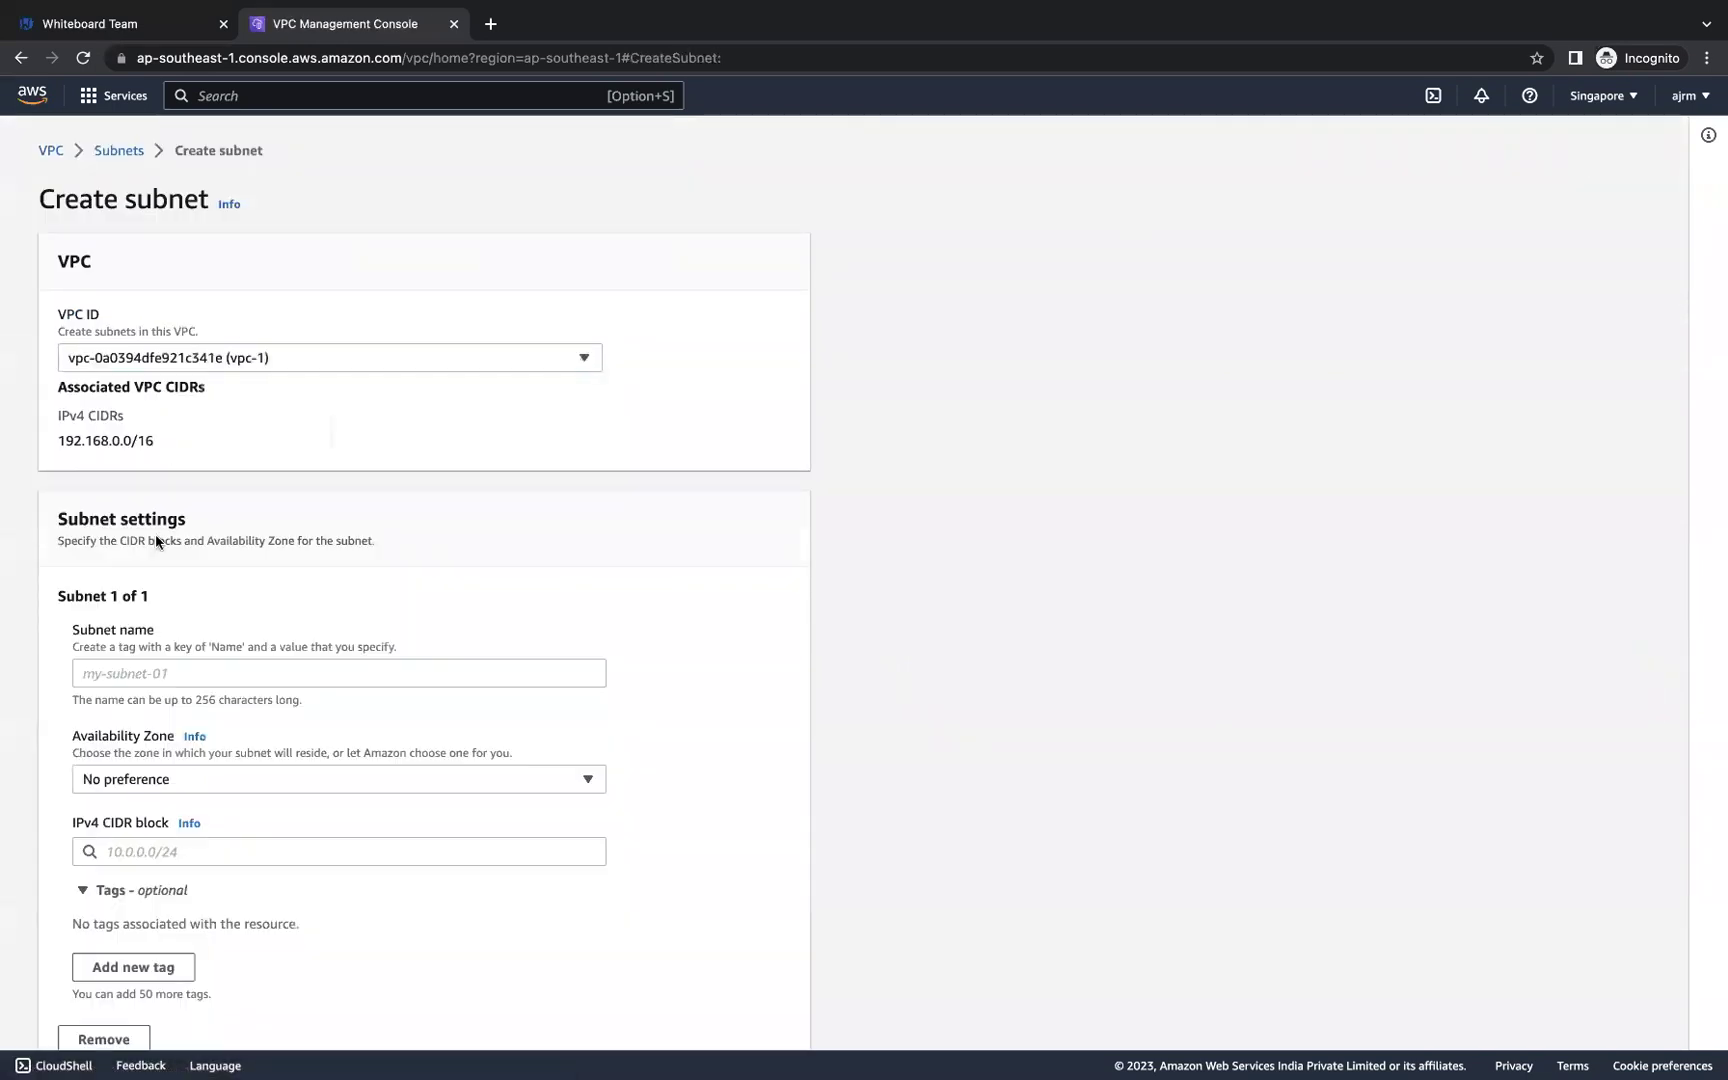
{"action": "left_click", "coordinate": [96, 673]}
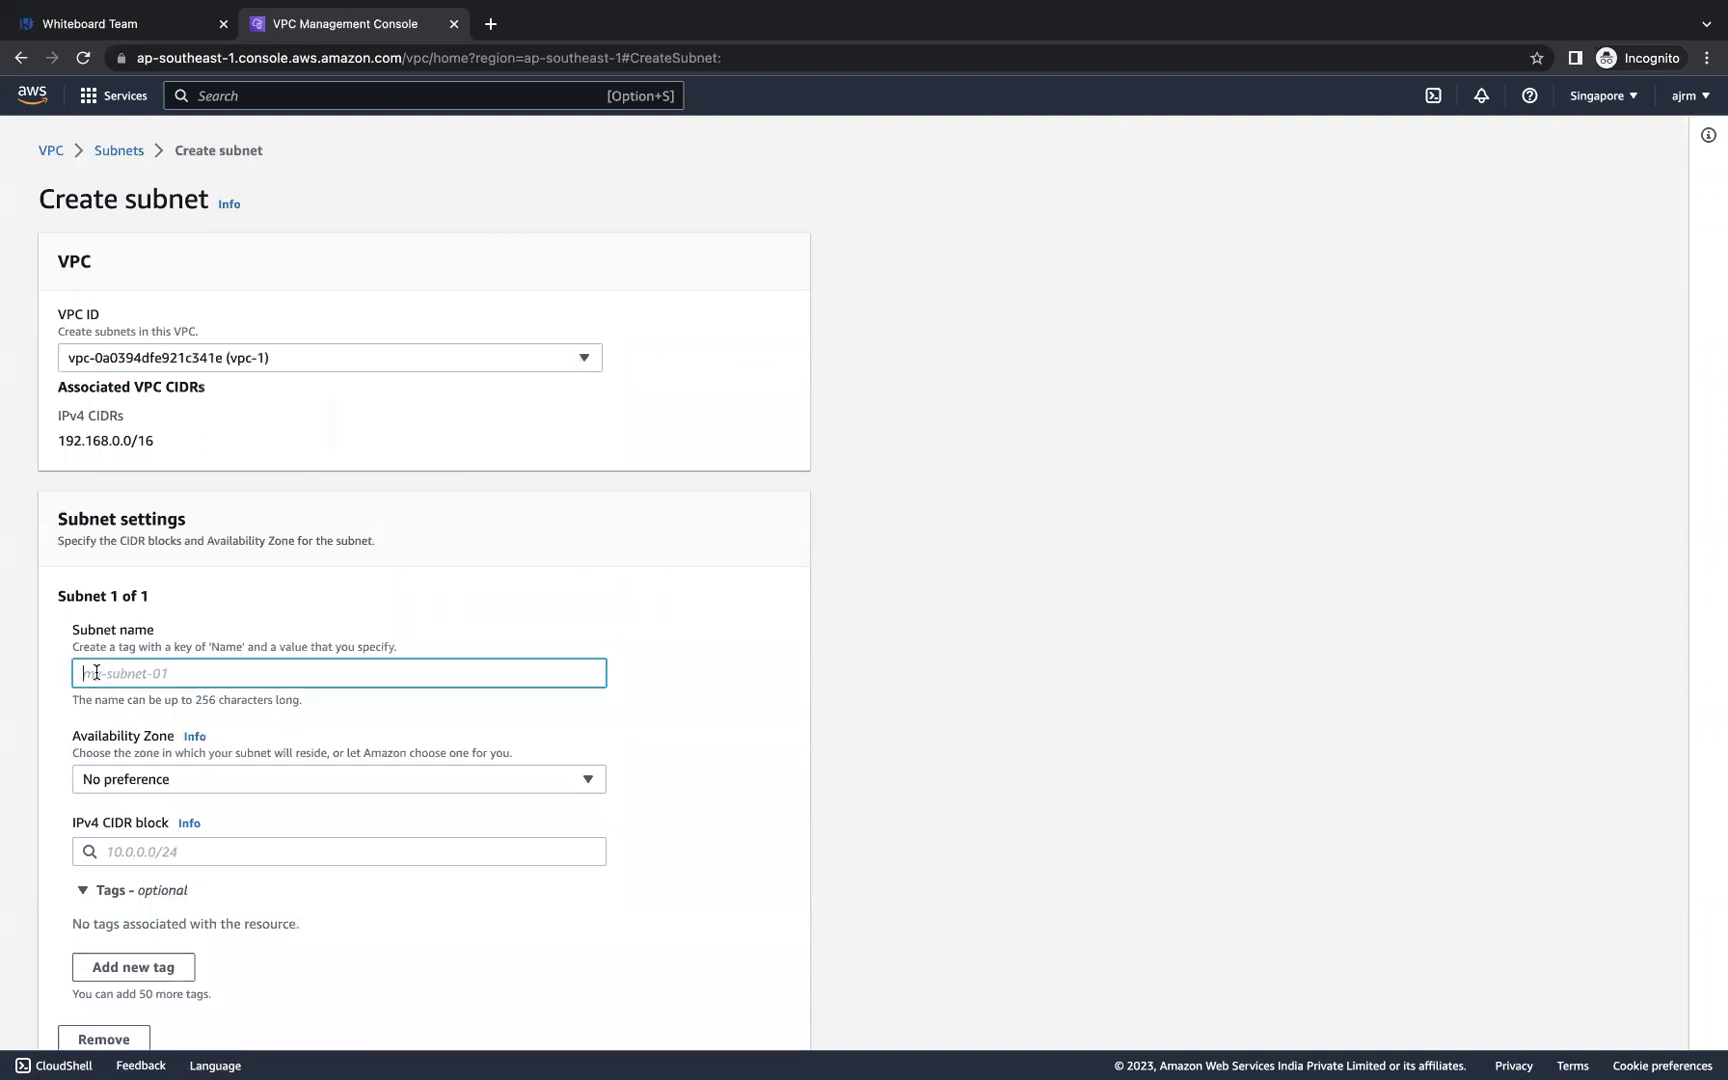
{"action": "type", "text": "p"}
{"action": "key", "text": "BackSpace"}
{"action": "type", "text": "public-subnet-vpc-1"}
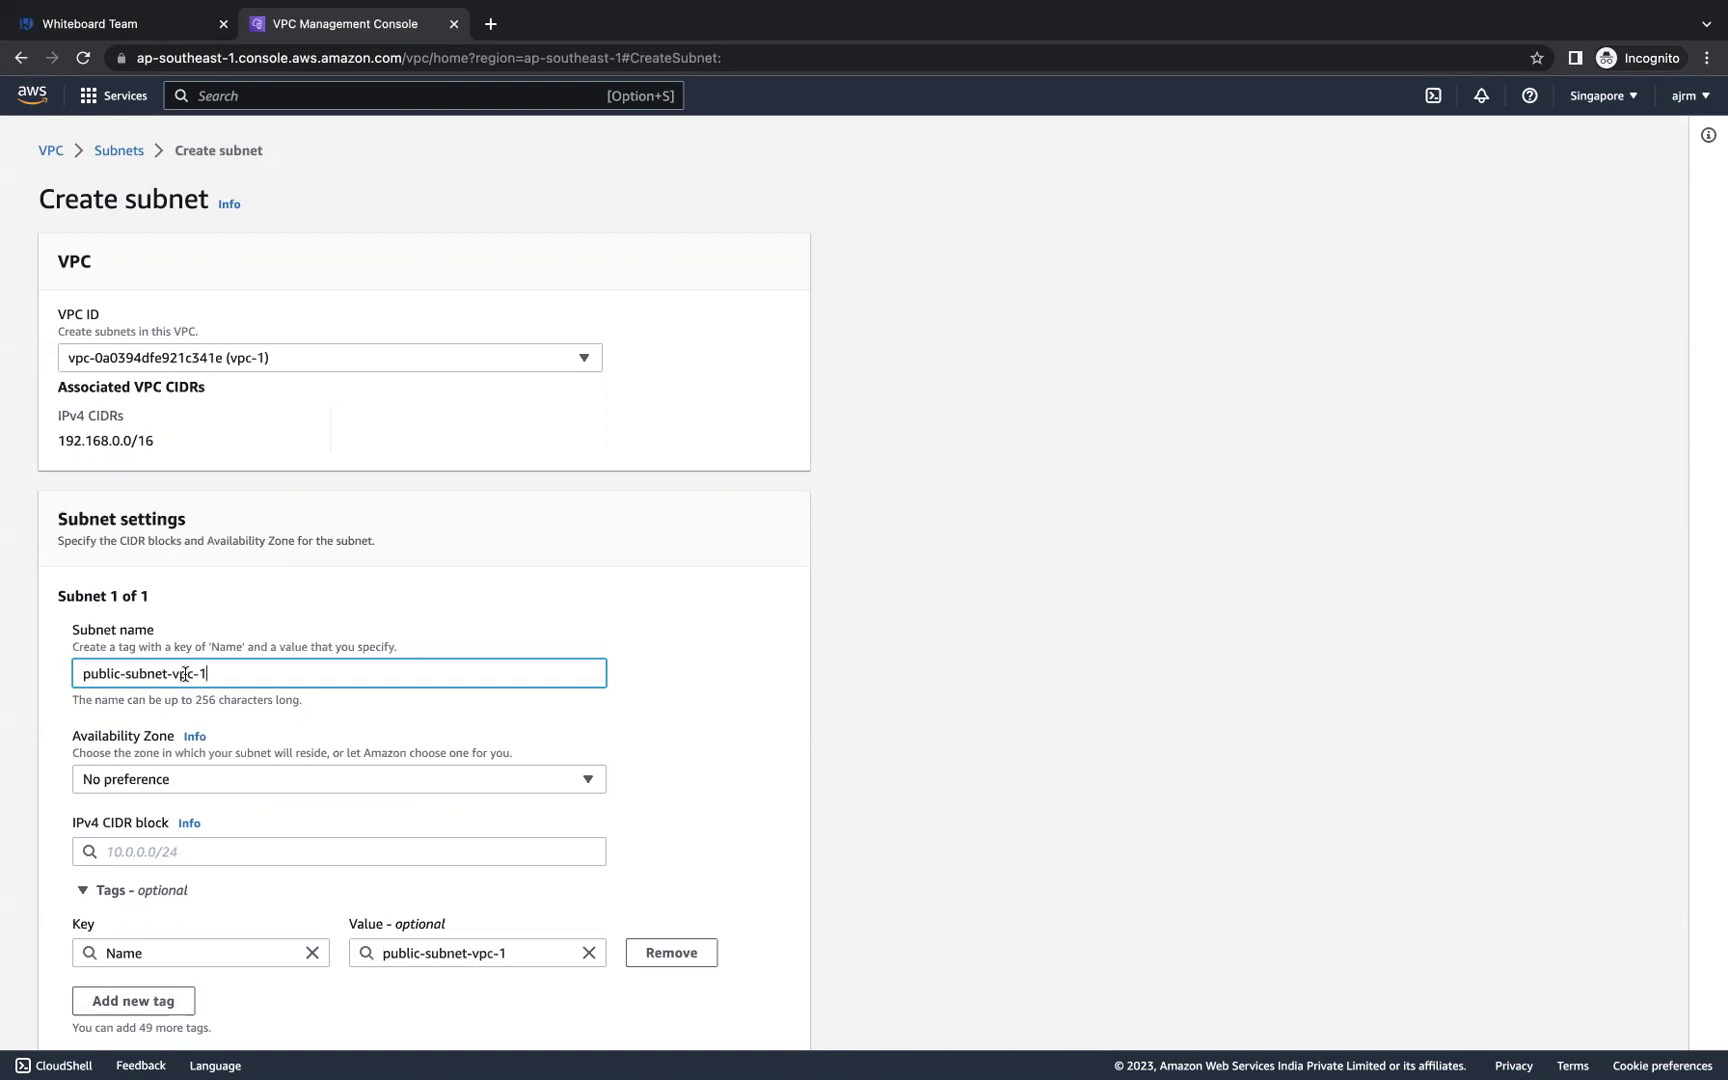
Step: Set the subnet's IPv4 CIDR block to 192.168.1.0/24 and create the subnet
{"action": "scroll", "coordinate": [328, 698], "scroll_direction": "down", "scroll_amount": 3}
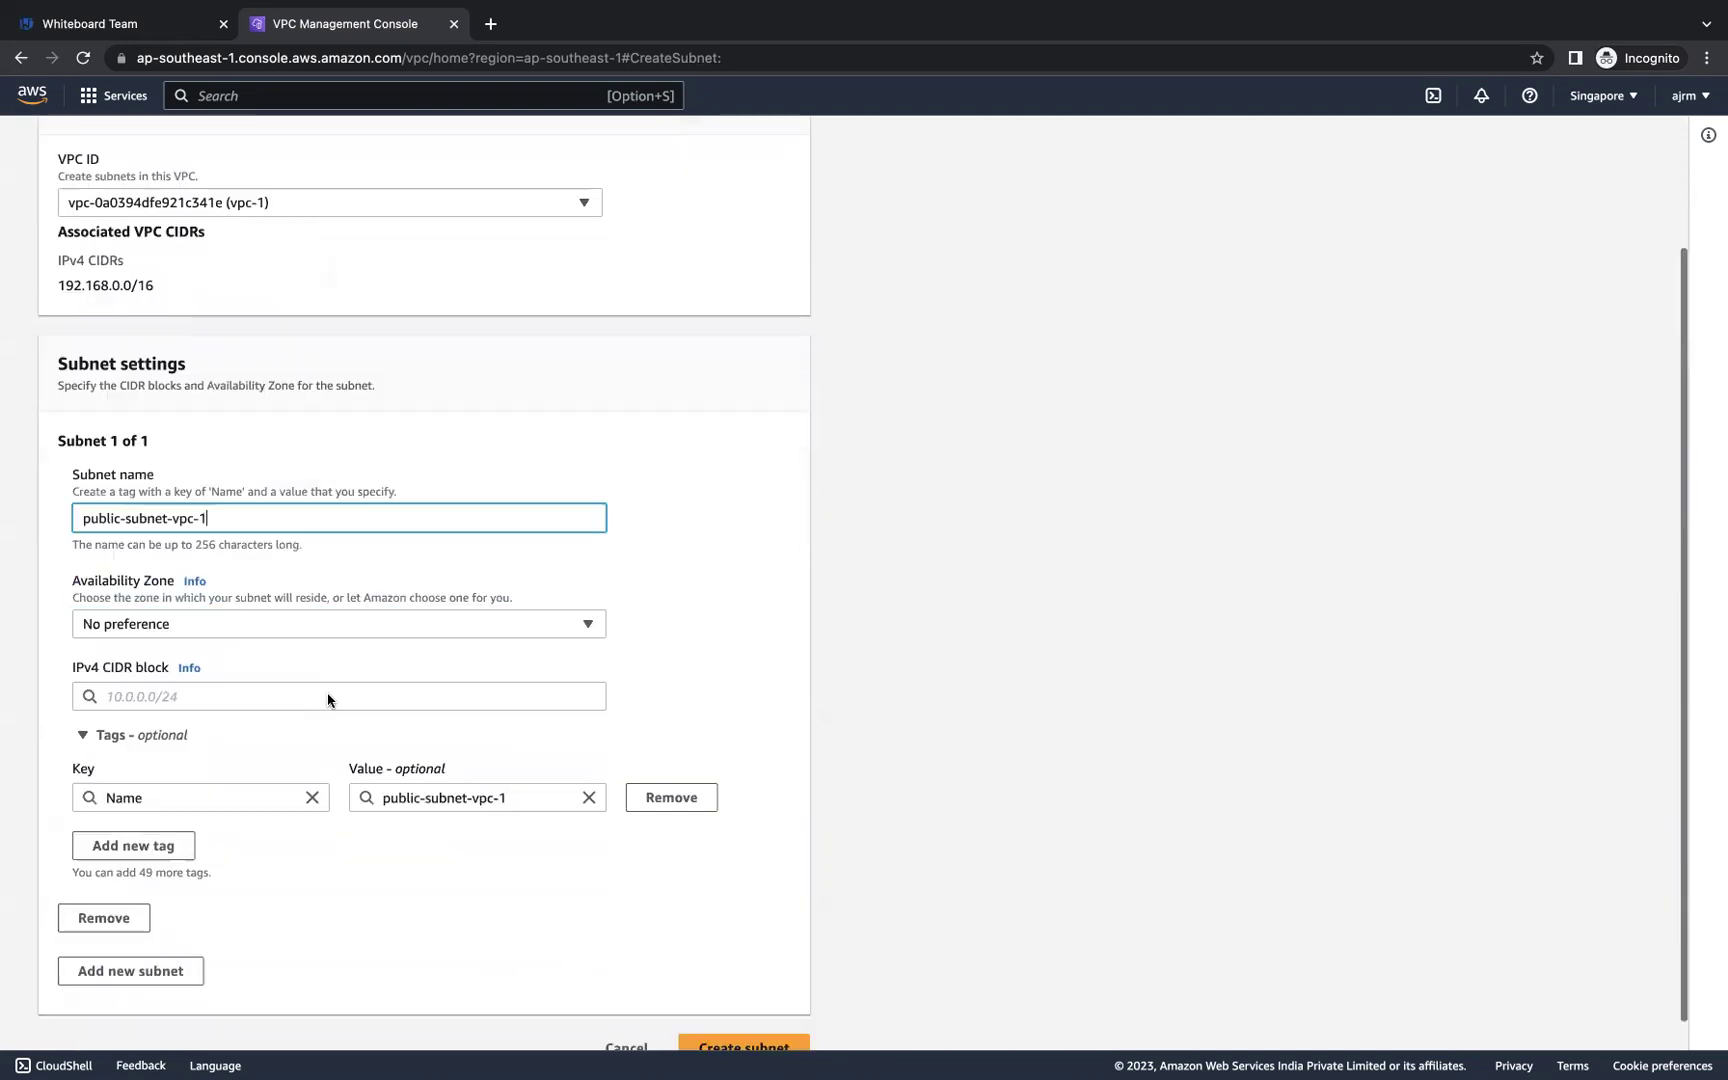
{"action": "left_click", "coordinate": [133, 700]}
{"action": "type", "text": "1"}
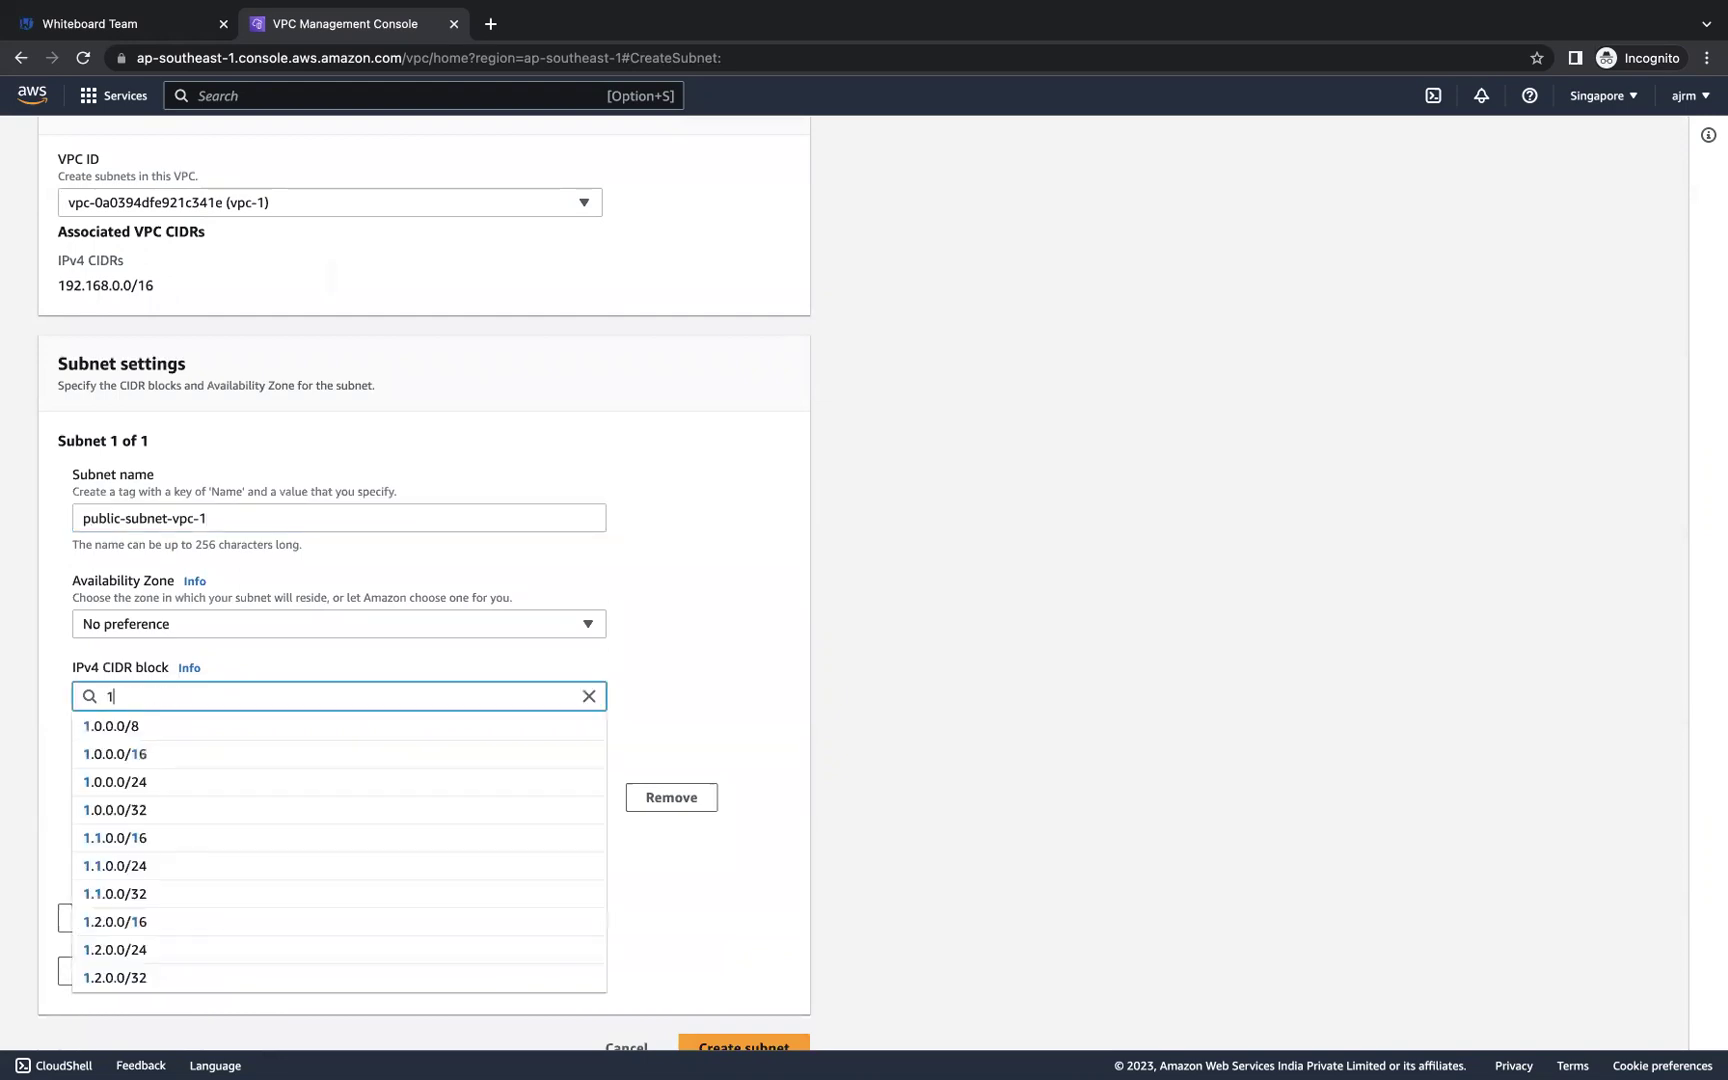
{"action": "type", "text": "92.168"}
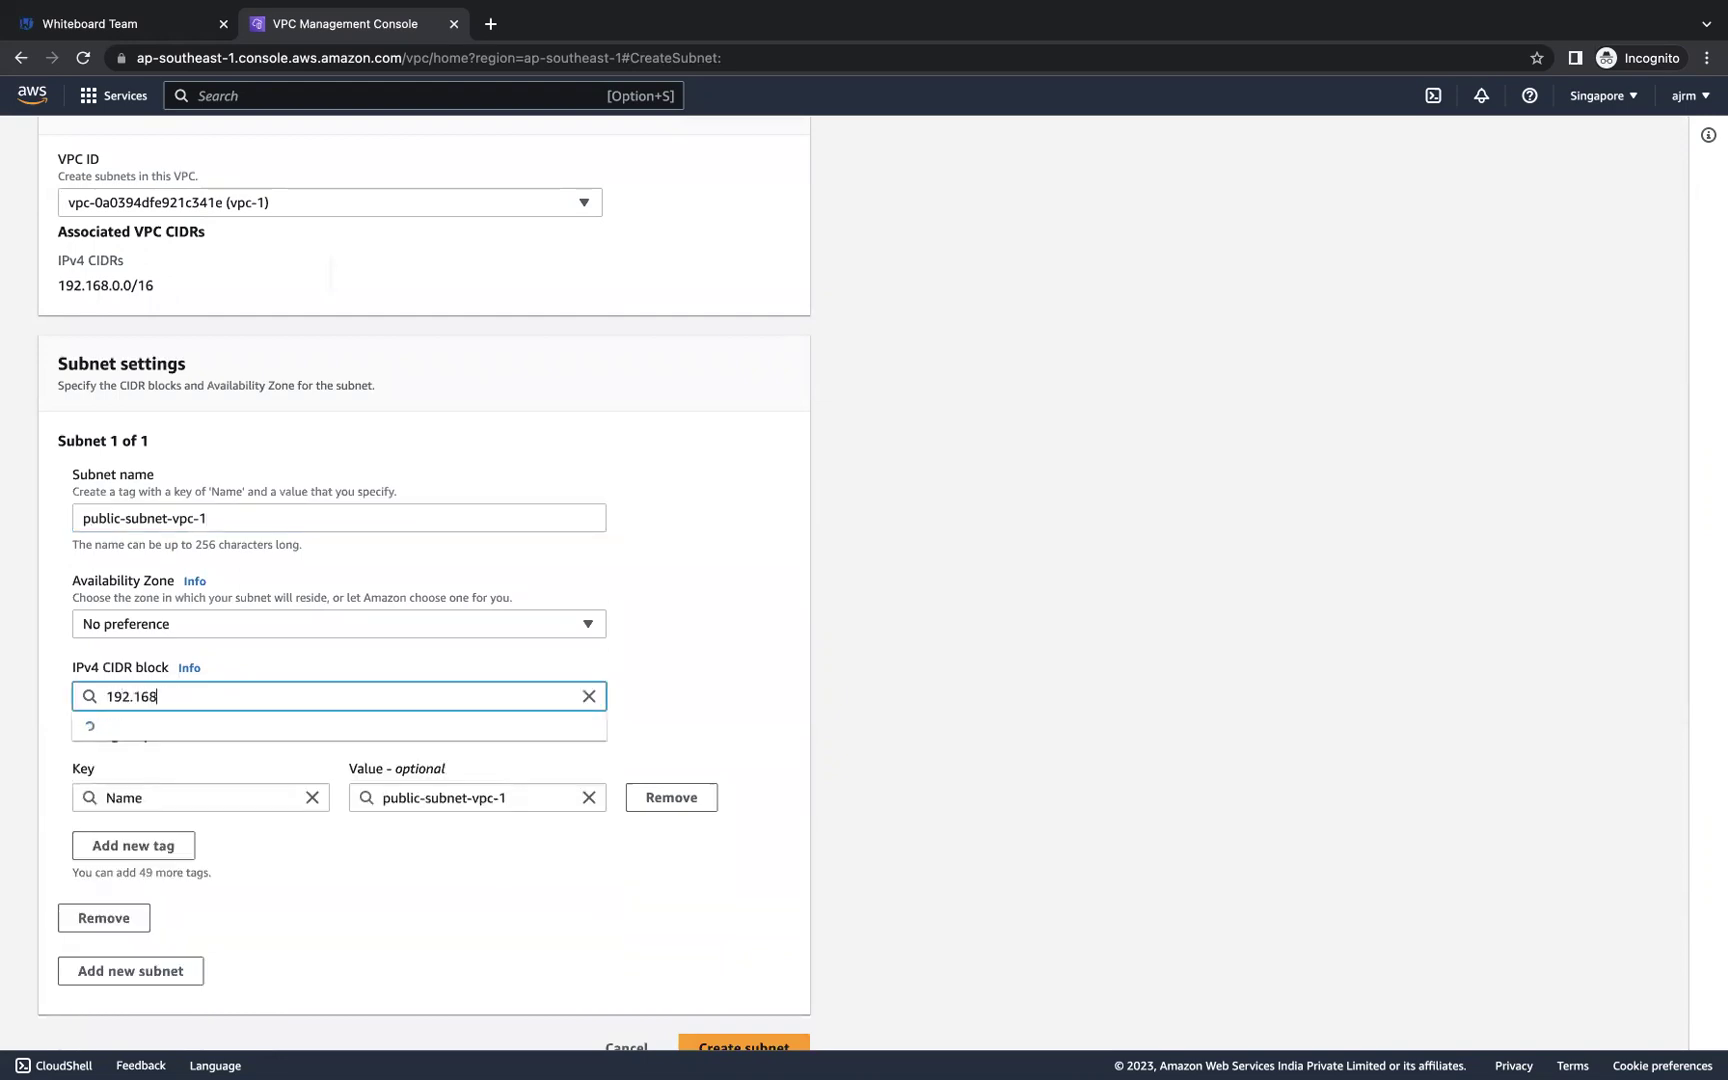
{"action": "type", "text": ".1."}
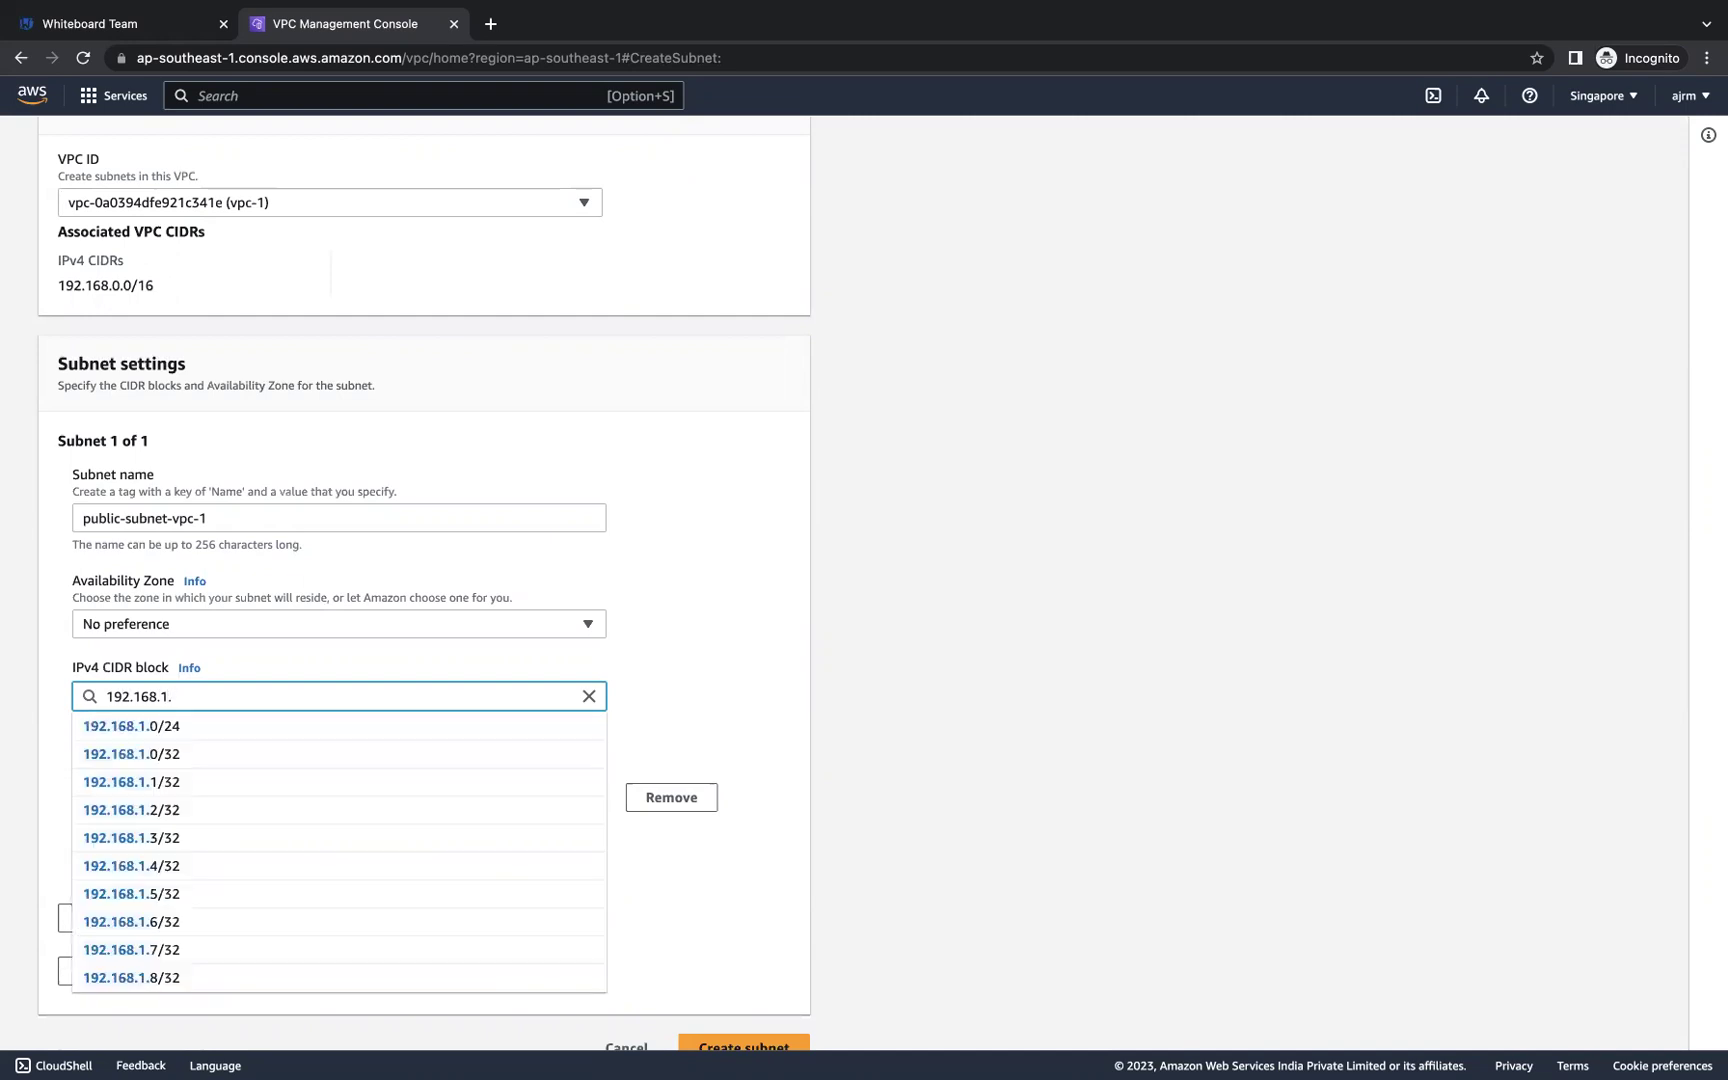
{"action": "type", "text": "0/24"}
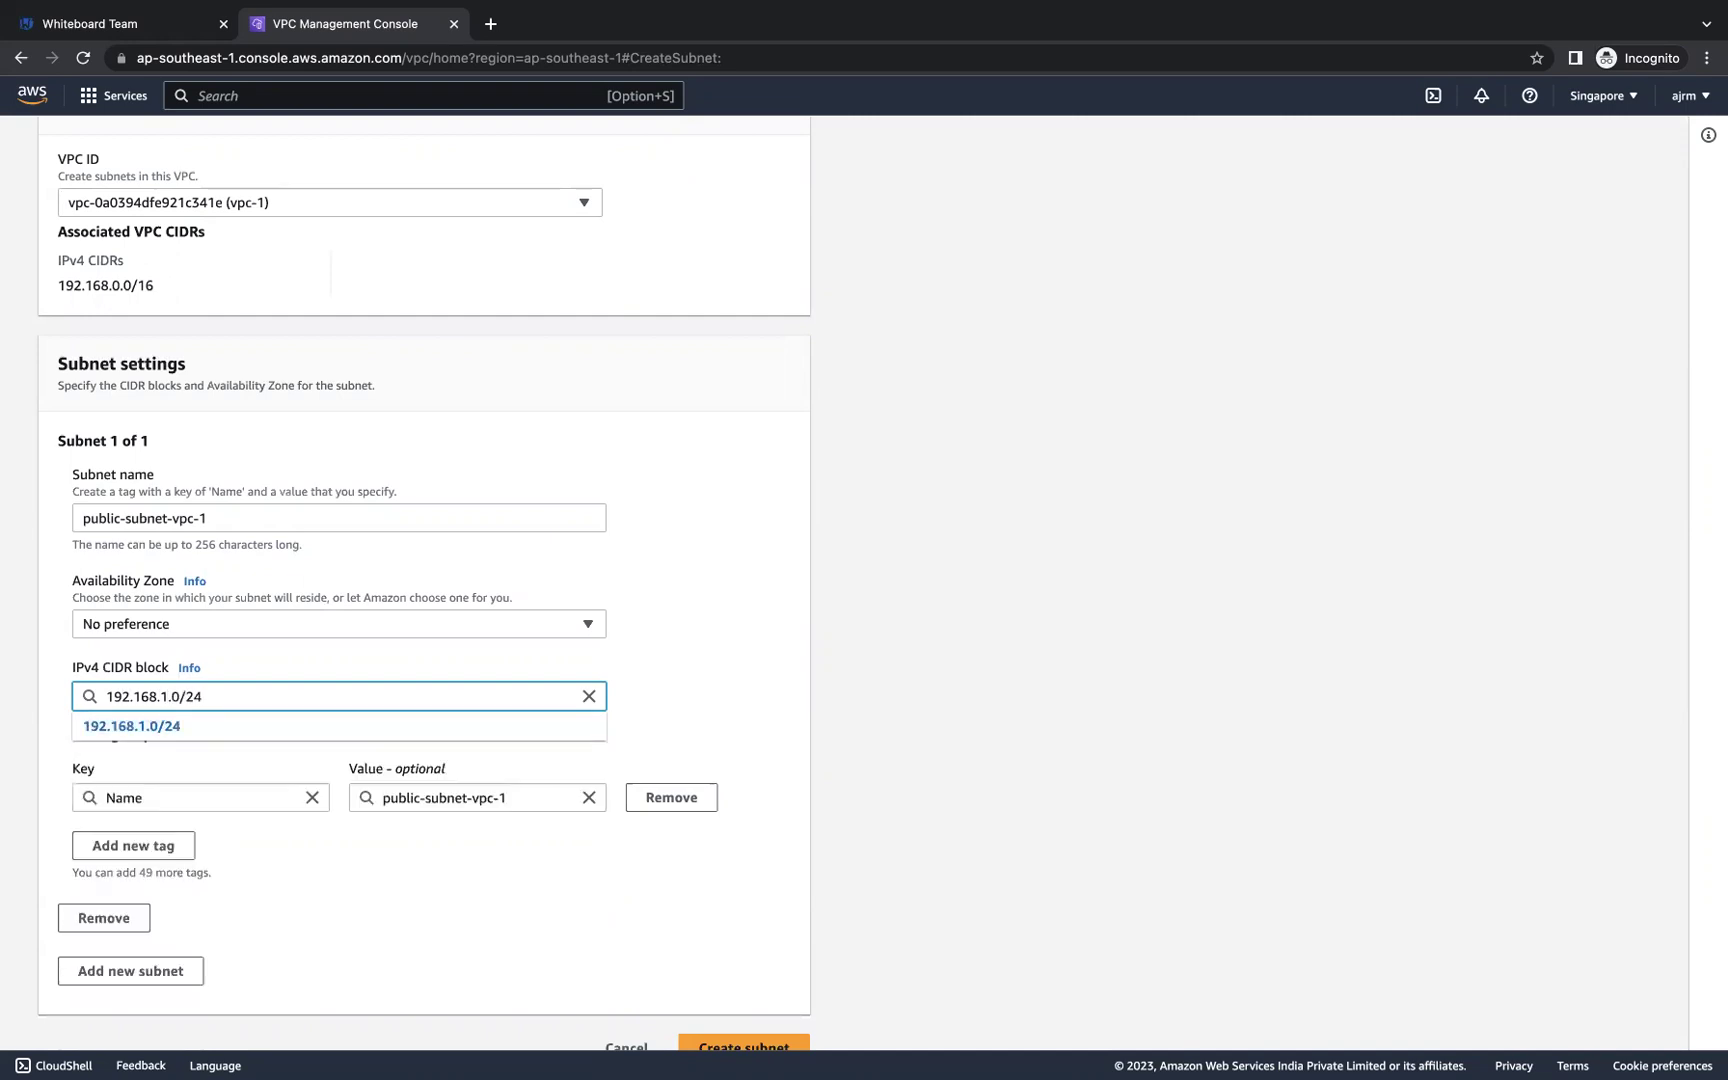
{"action": "left_click", "coordinate": [184, 737]}
{"action": "scroll", "coordinate": [370, 775], "scroll_direction": "down", "scroll_amount": 1}
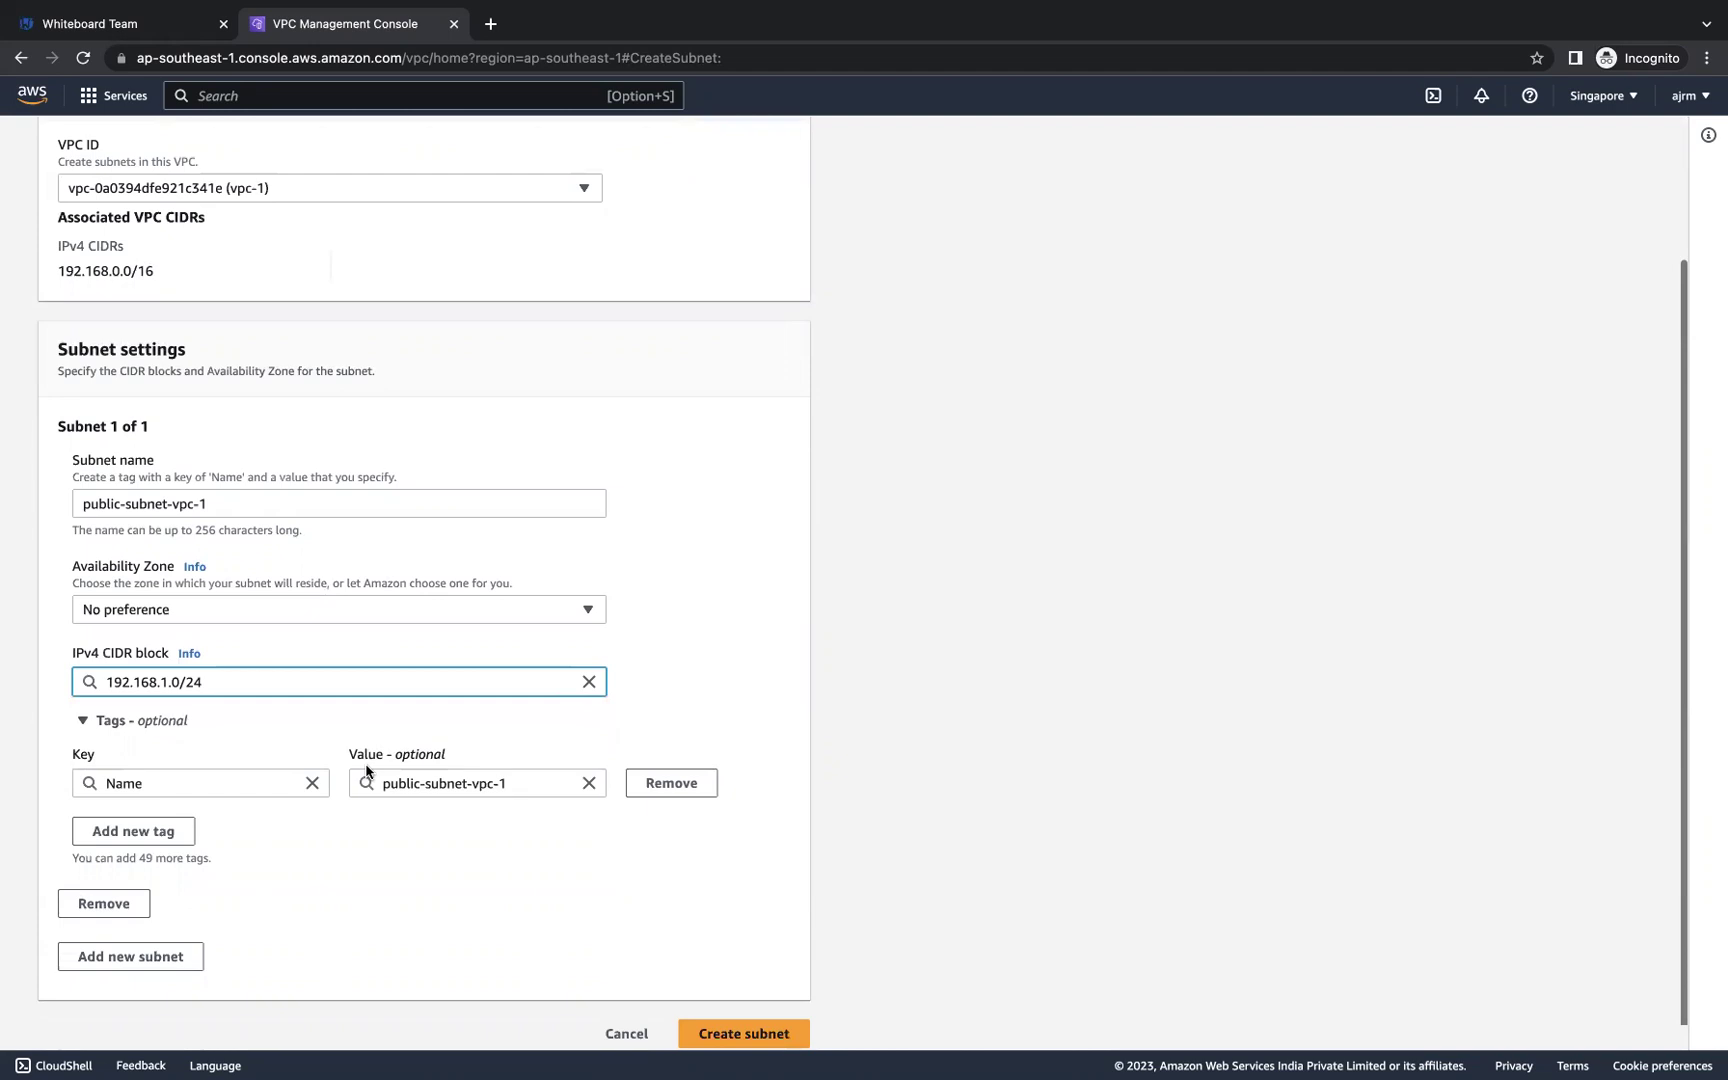
{"action": "left_click", "coordinate": [718, 1023]}
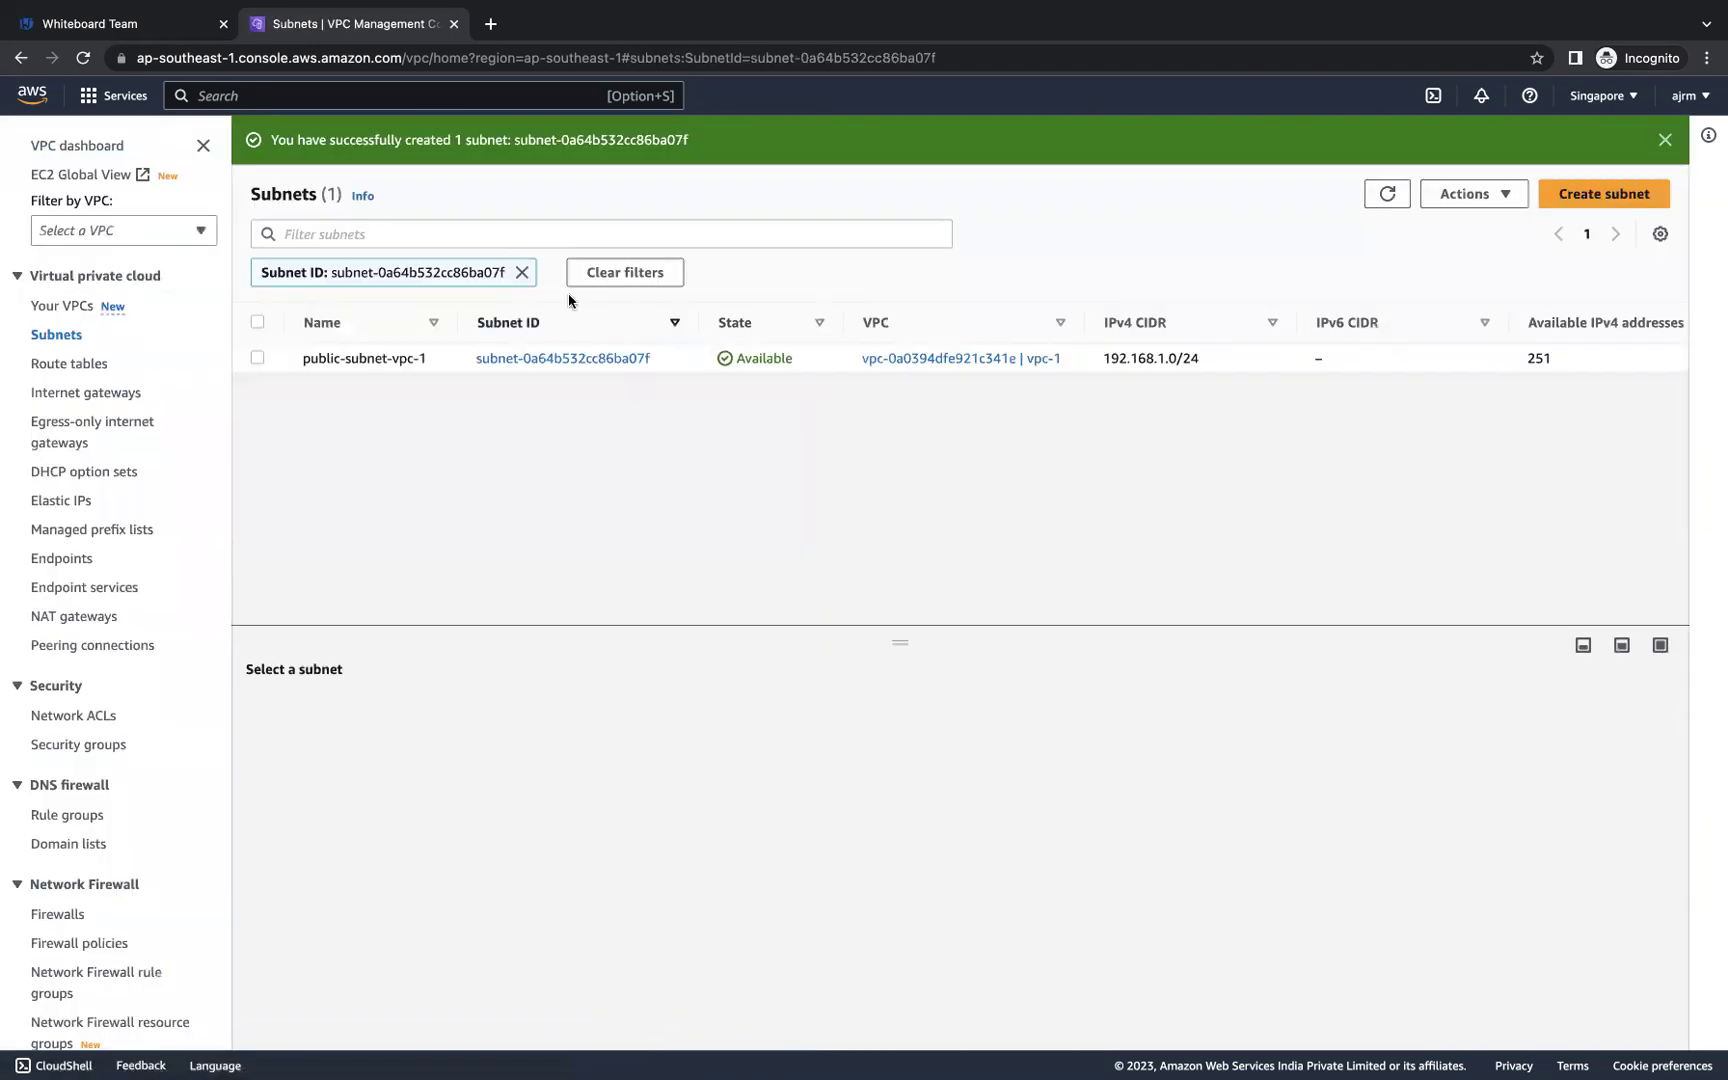
Step: Clear the subnet list filter and start a new subnet in vpc-2 named public-subnet-vpc-2
{"action": "left_click", "coordinate": [522, 273]}
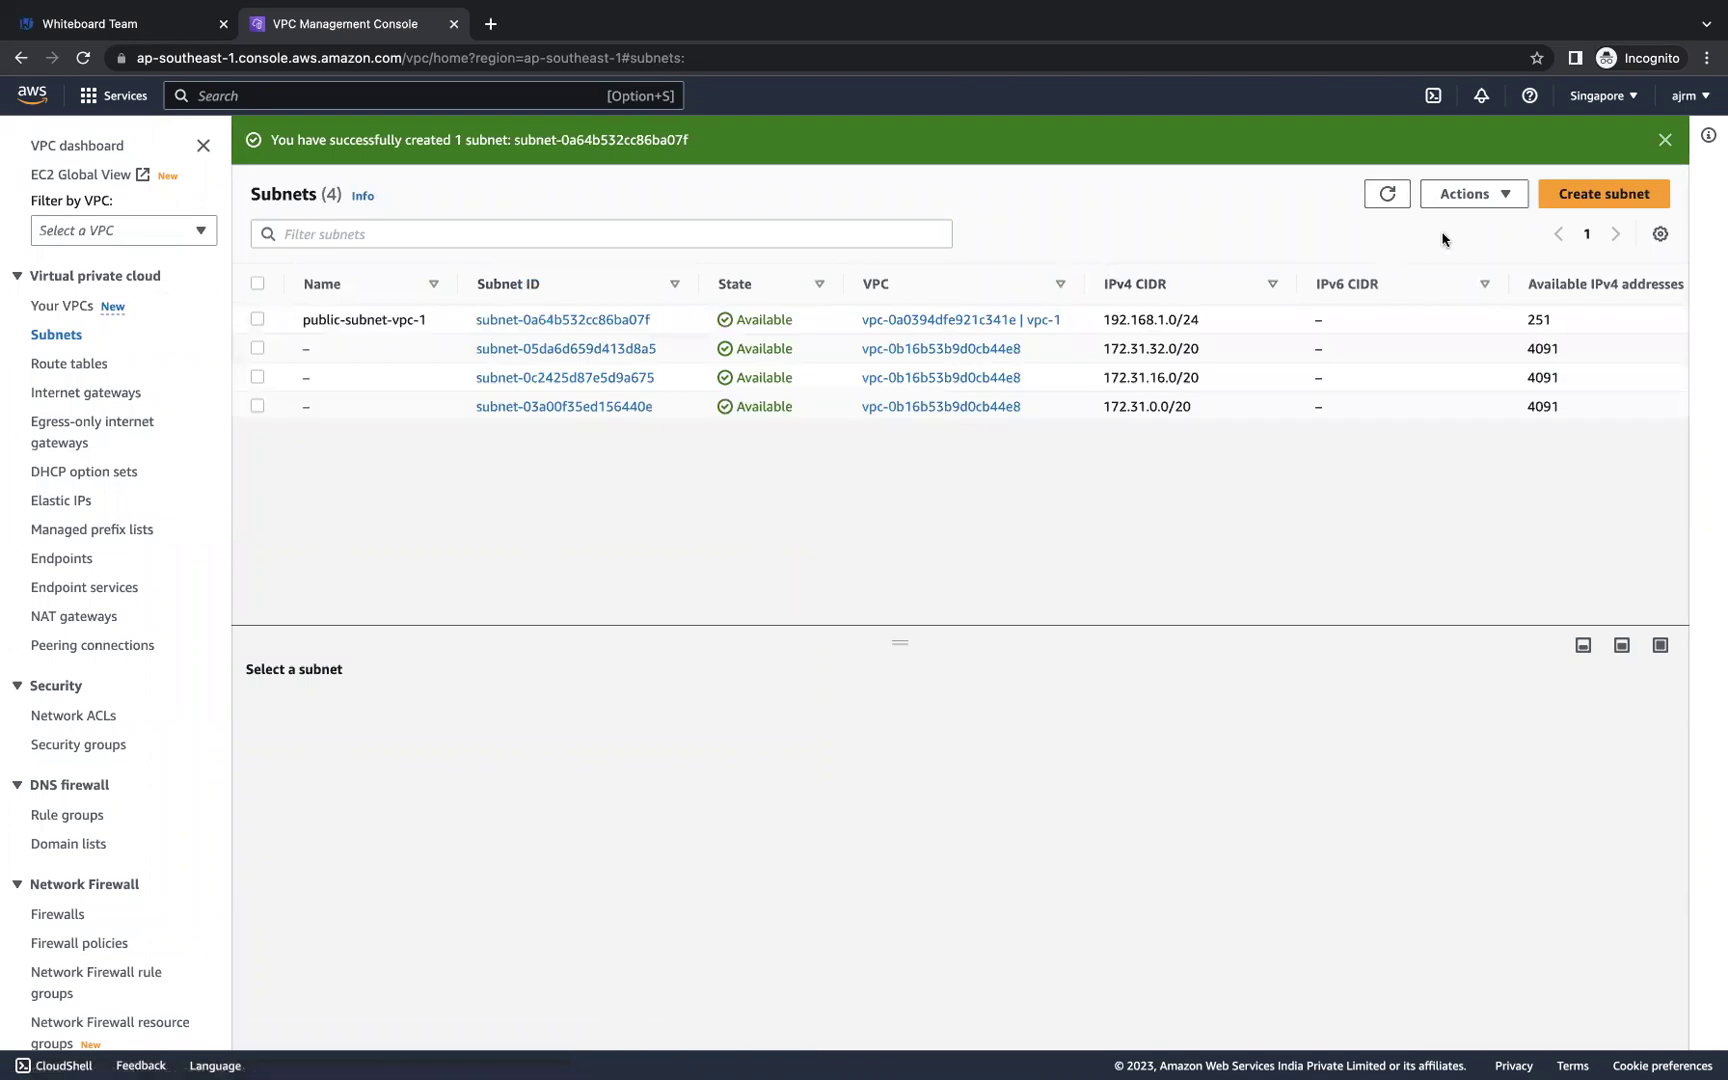
{"action": "left_click", "coordinate": [1605, 194]}
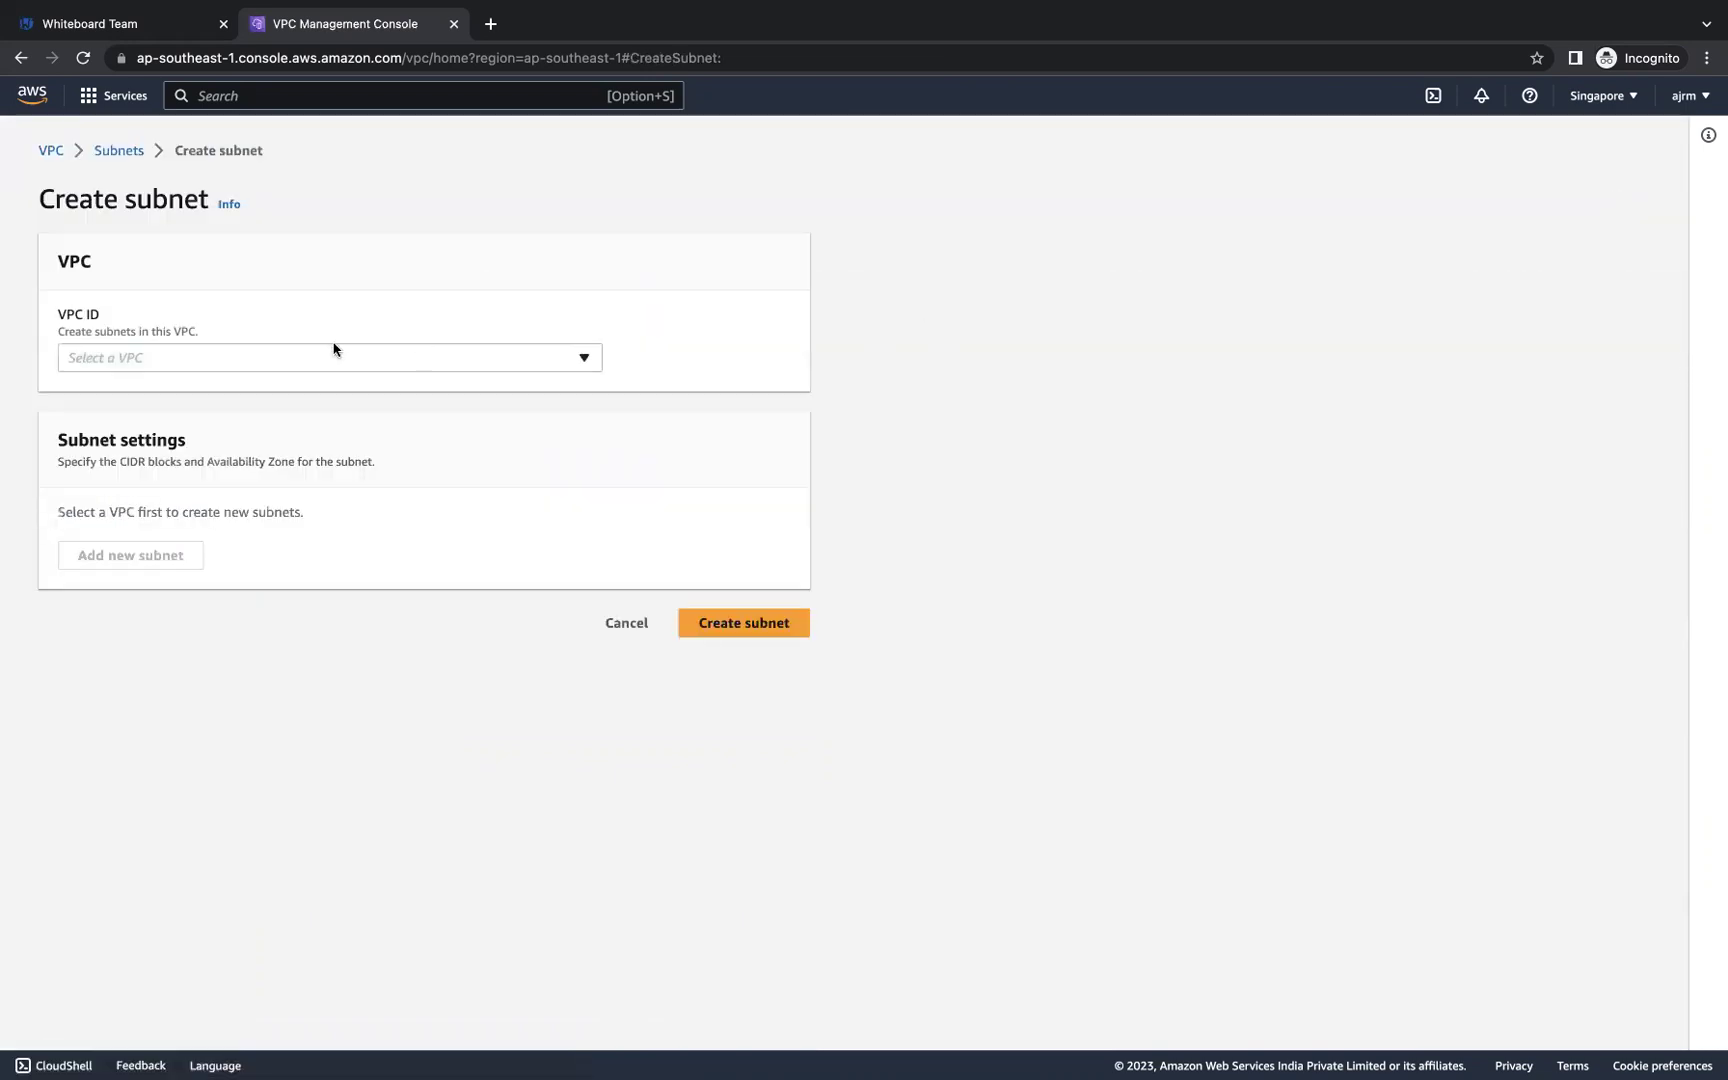
{"action": "left_click", "coordinate": [311, 357]}
{"action": "left_click", "coordinate": [240, 501]}
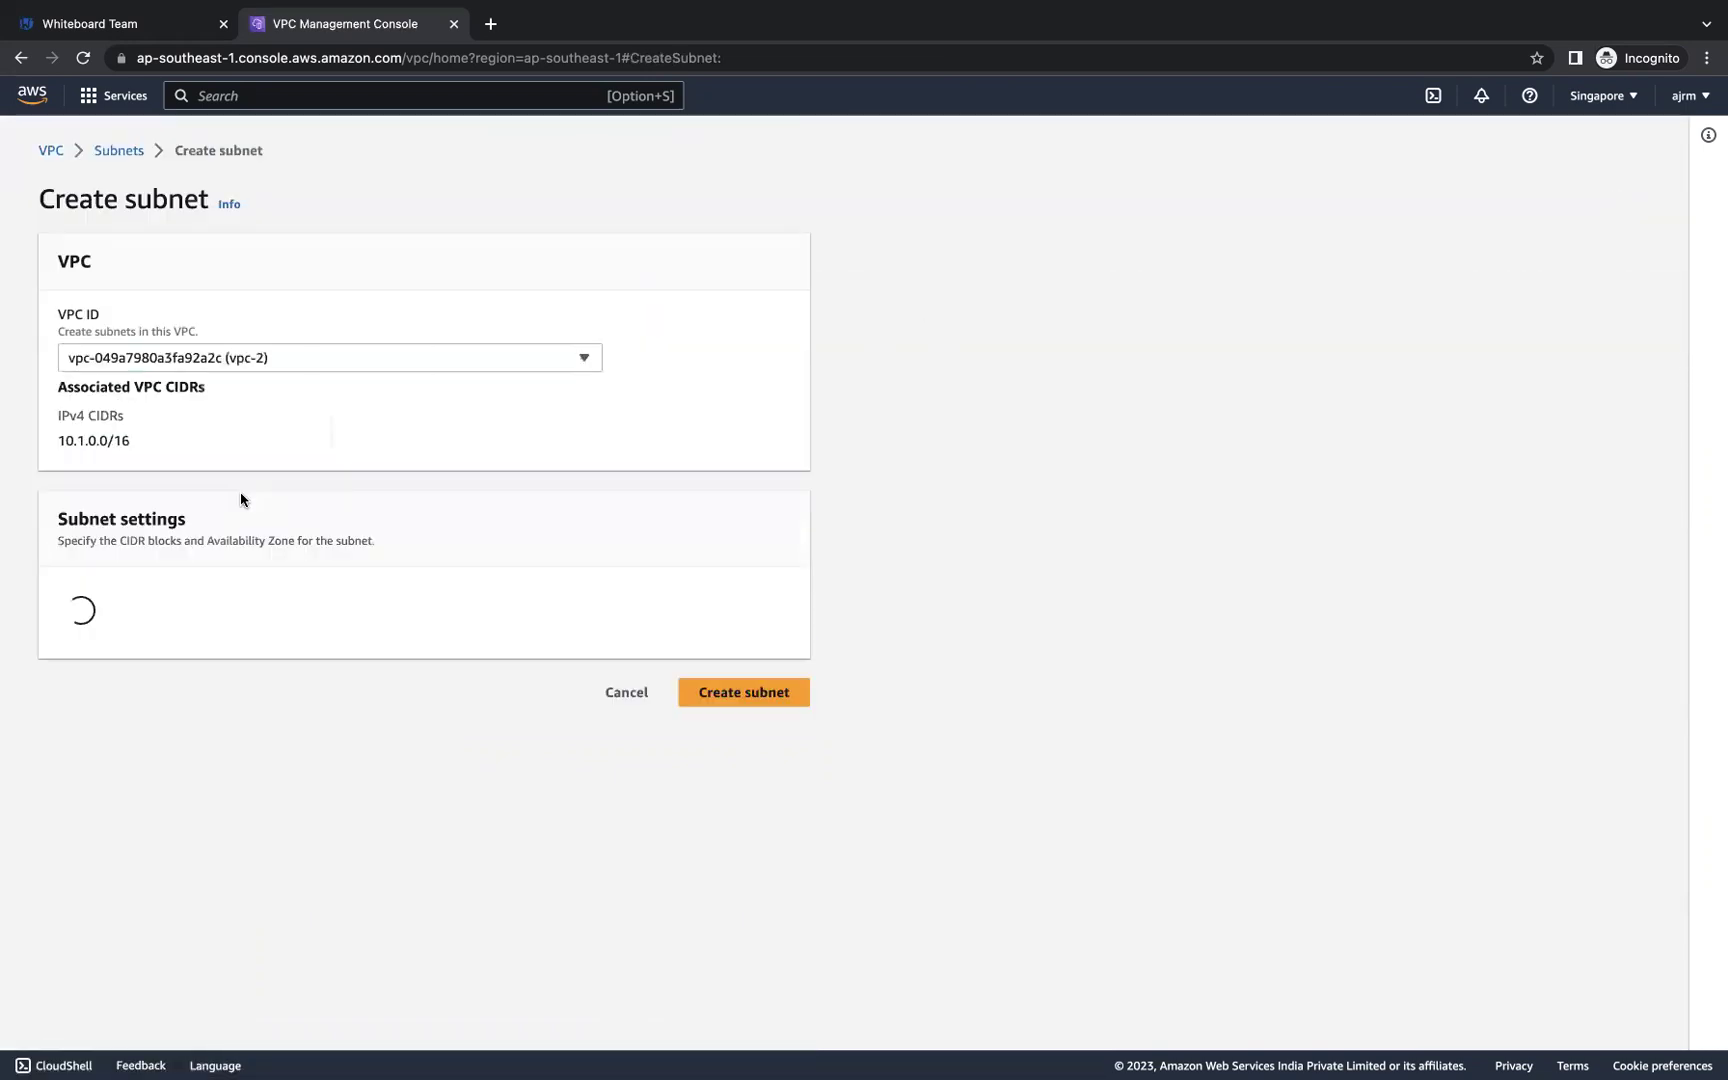
{"action": "left_click", "coordinate": [118, 674]}
{"action": "type", "text": "p"}
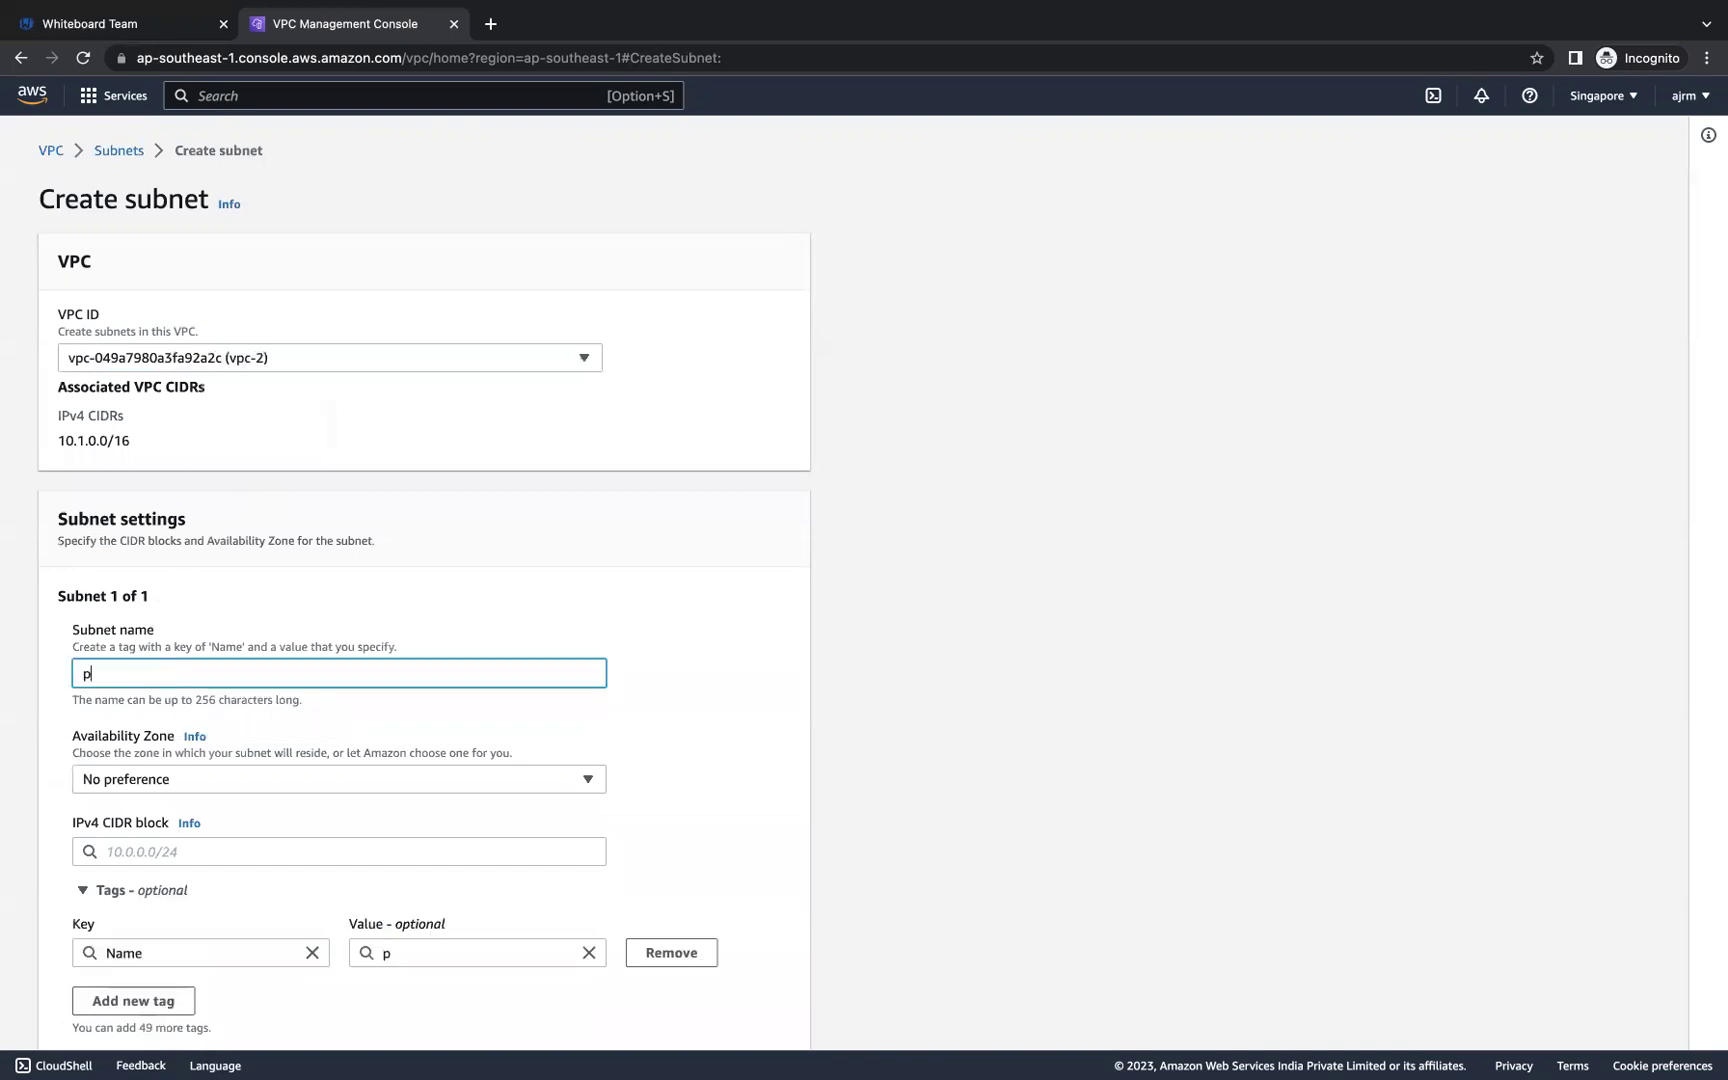
{"action": "type", "text": "ublic-subnet-vpc-2"}
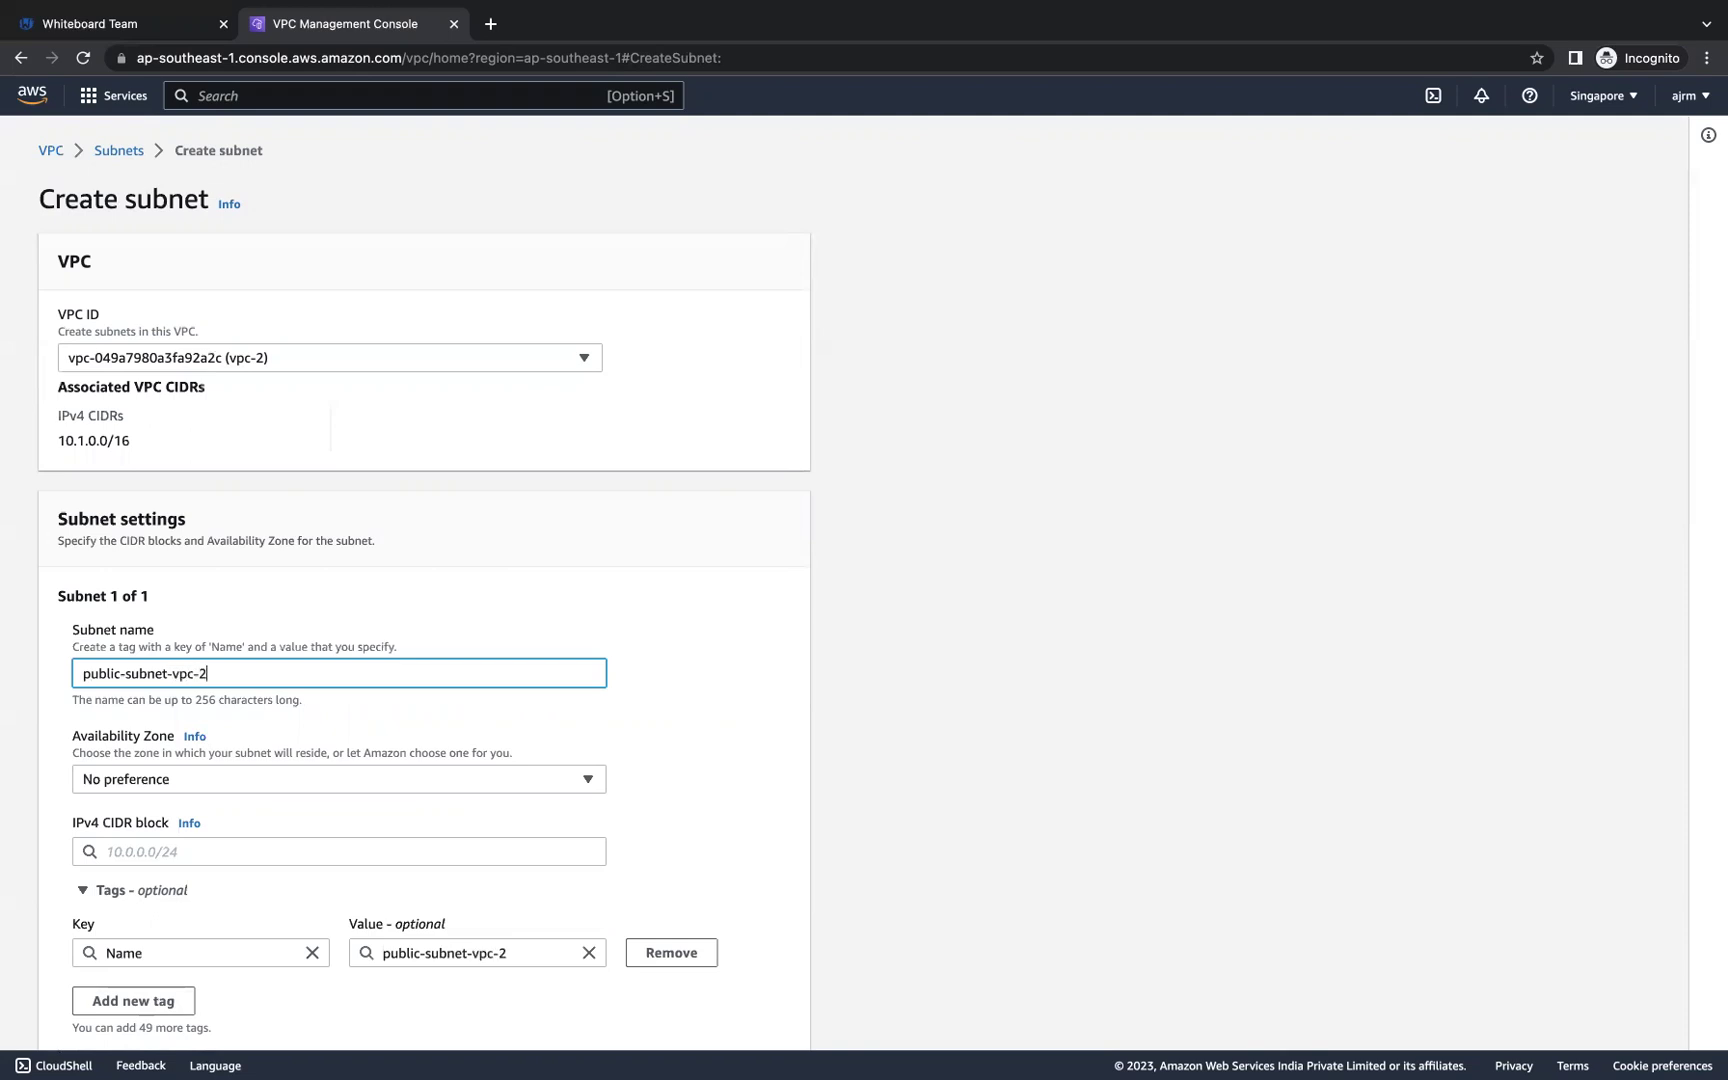
{"action": "left_click", "coordinate": [125, 849]}
{"action": "left_click", "coordinate": [710, 673]}
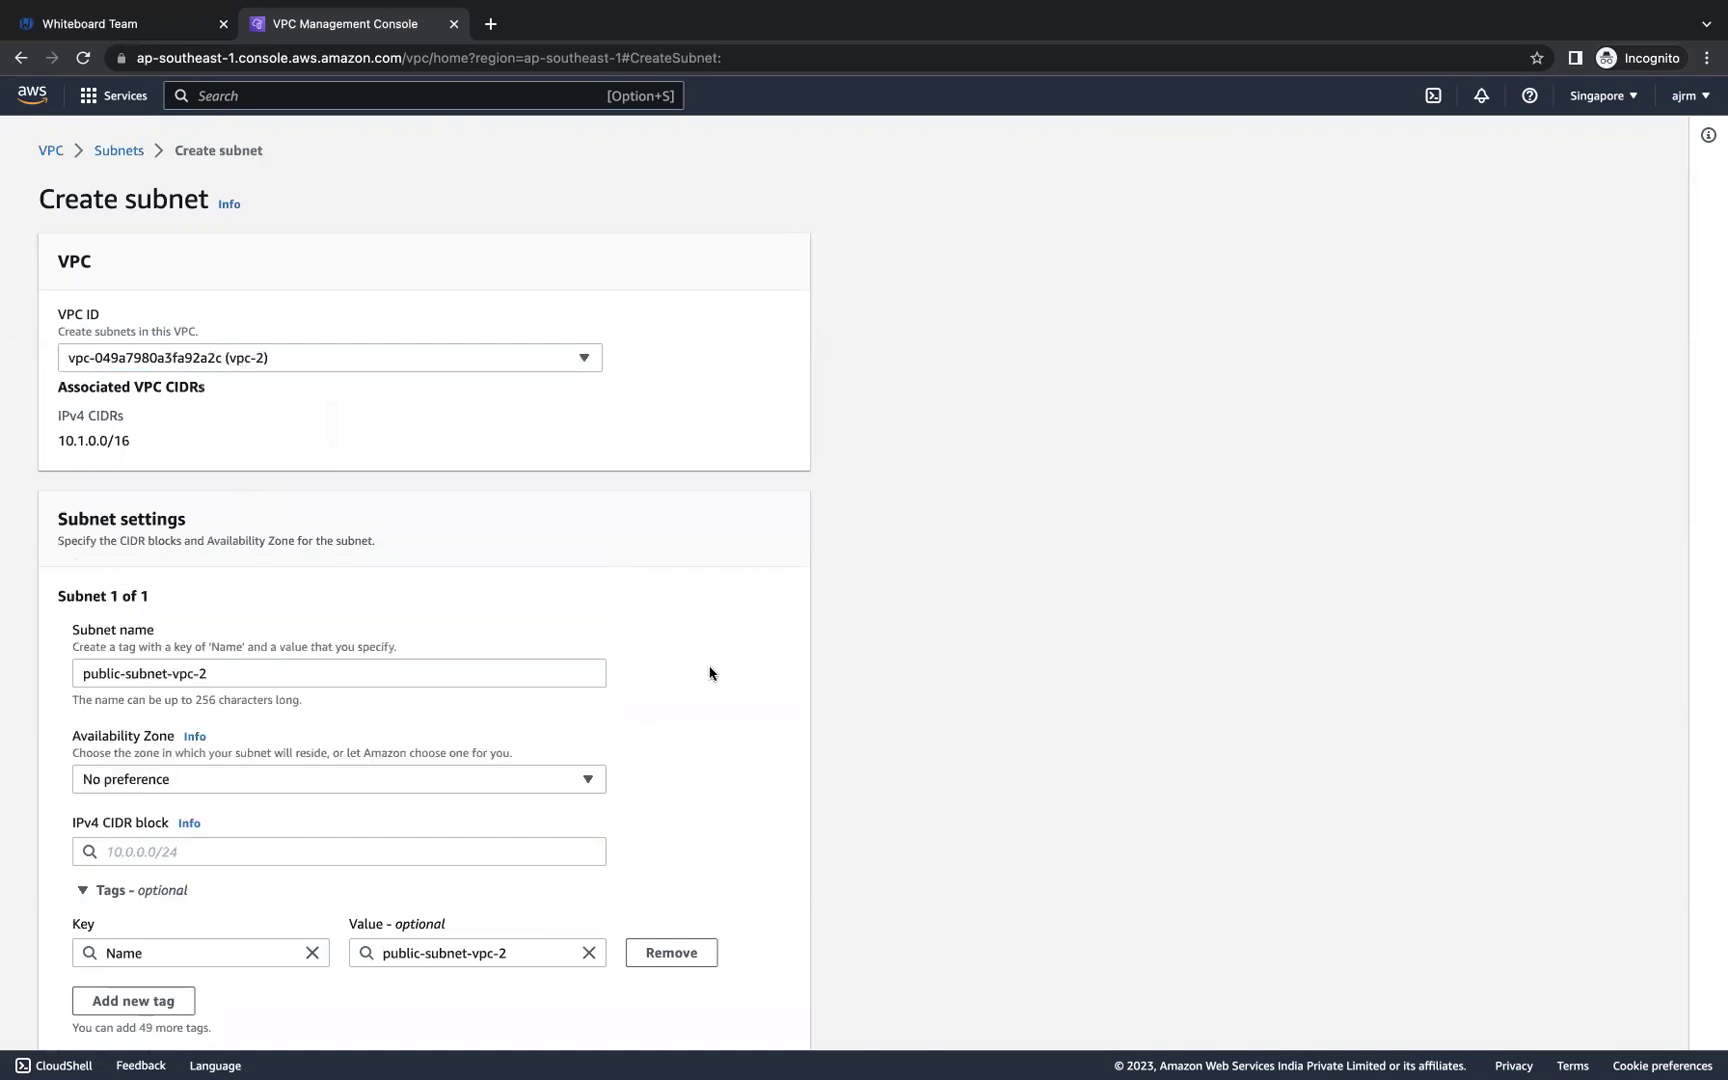
{"action": "scroll", "coordinate": [715, 752], "scroll_direction": "down", "scroll_amount": 2}
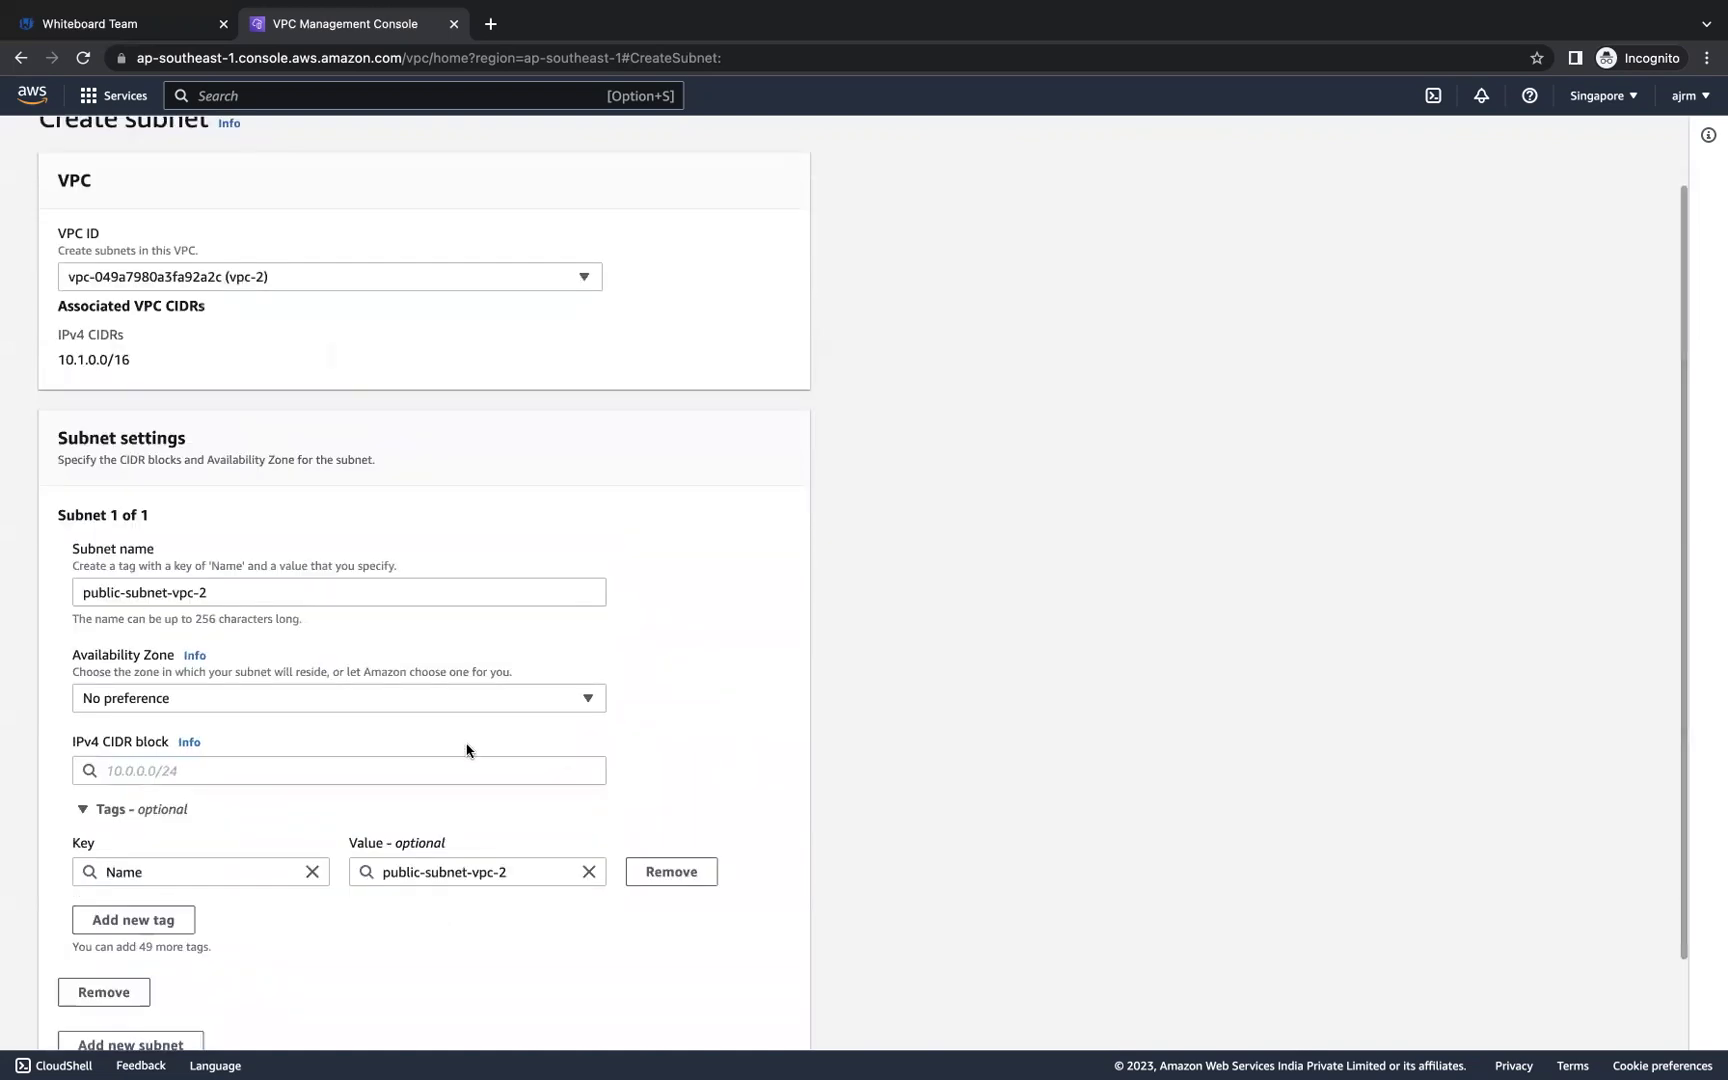
{"action": "left_click", "coordinate": [353, 700]}
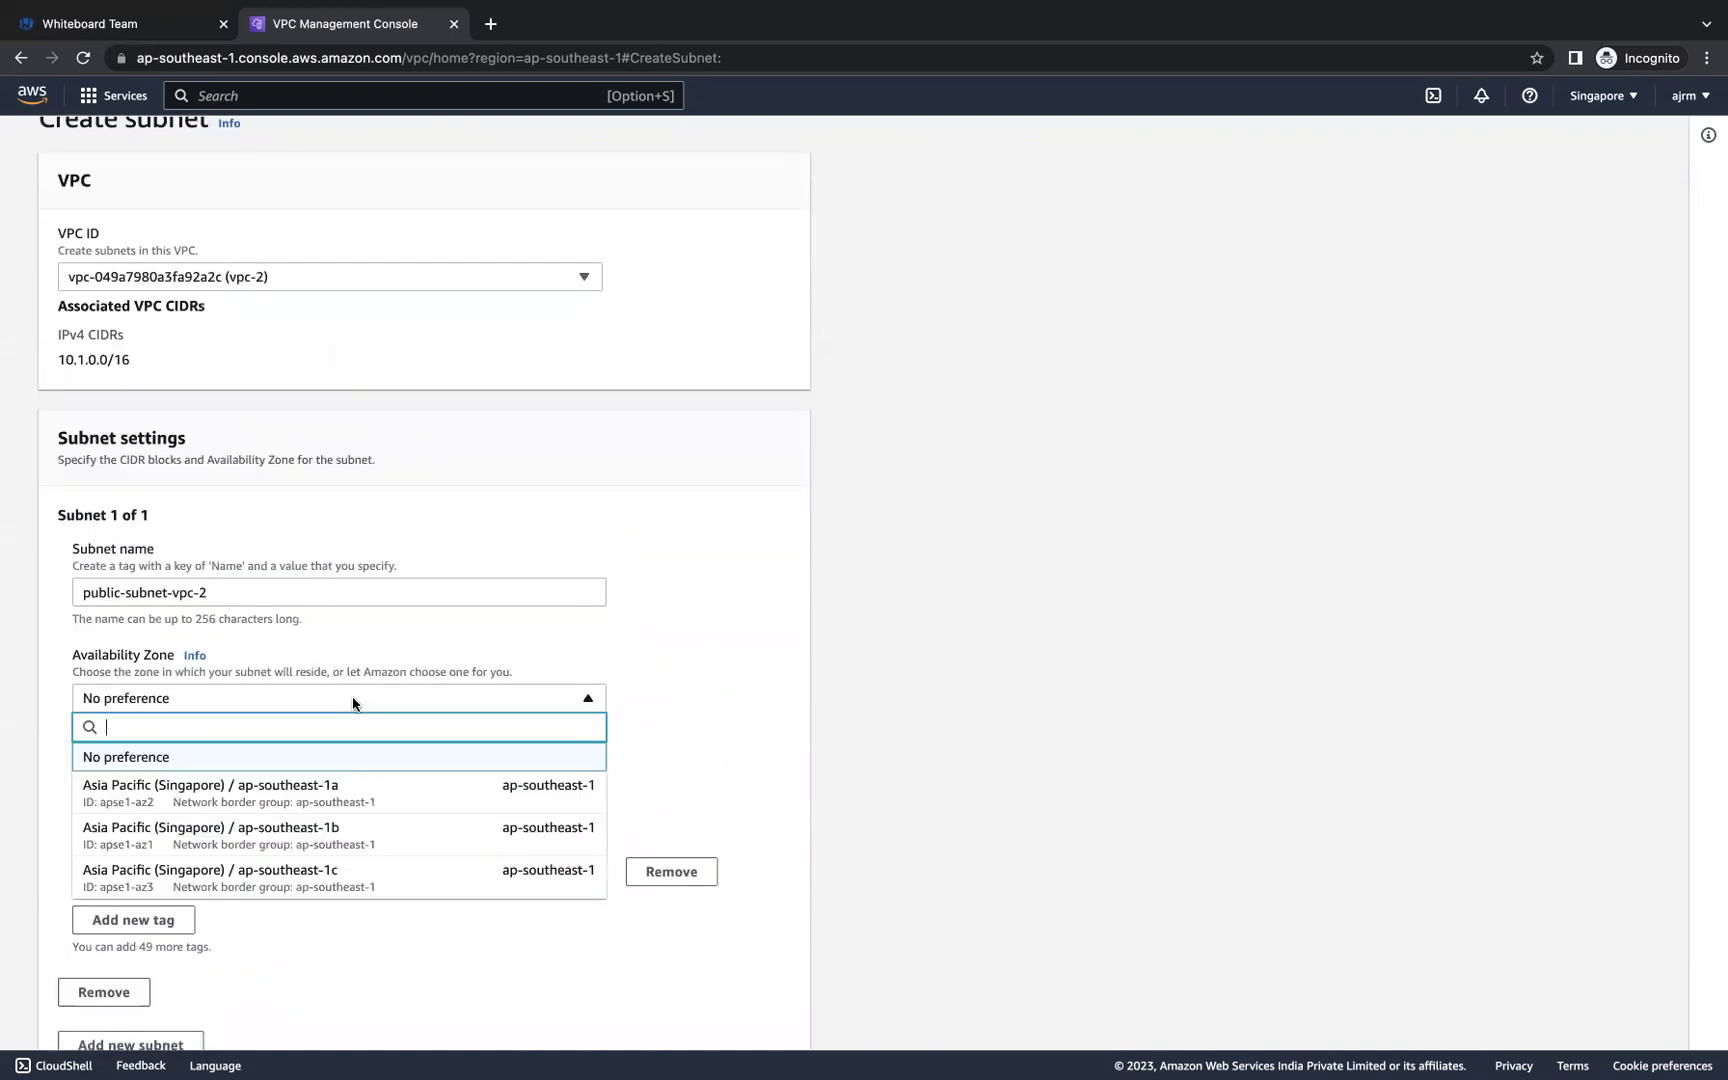
{"action": "left_click", "coordinate": [312, 788]}
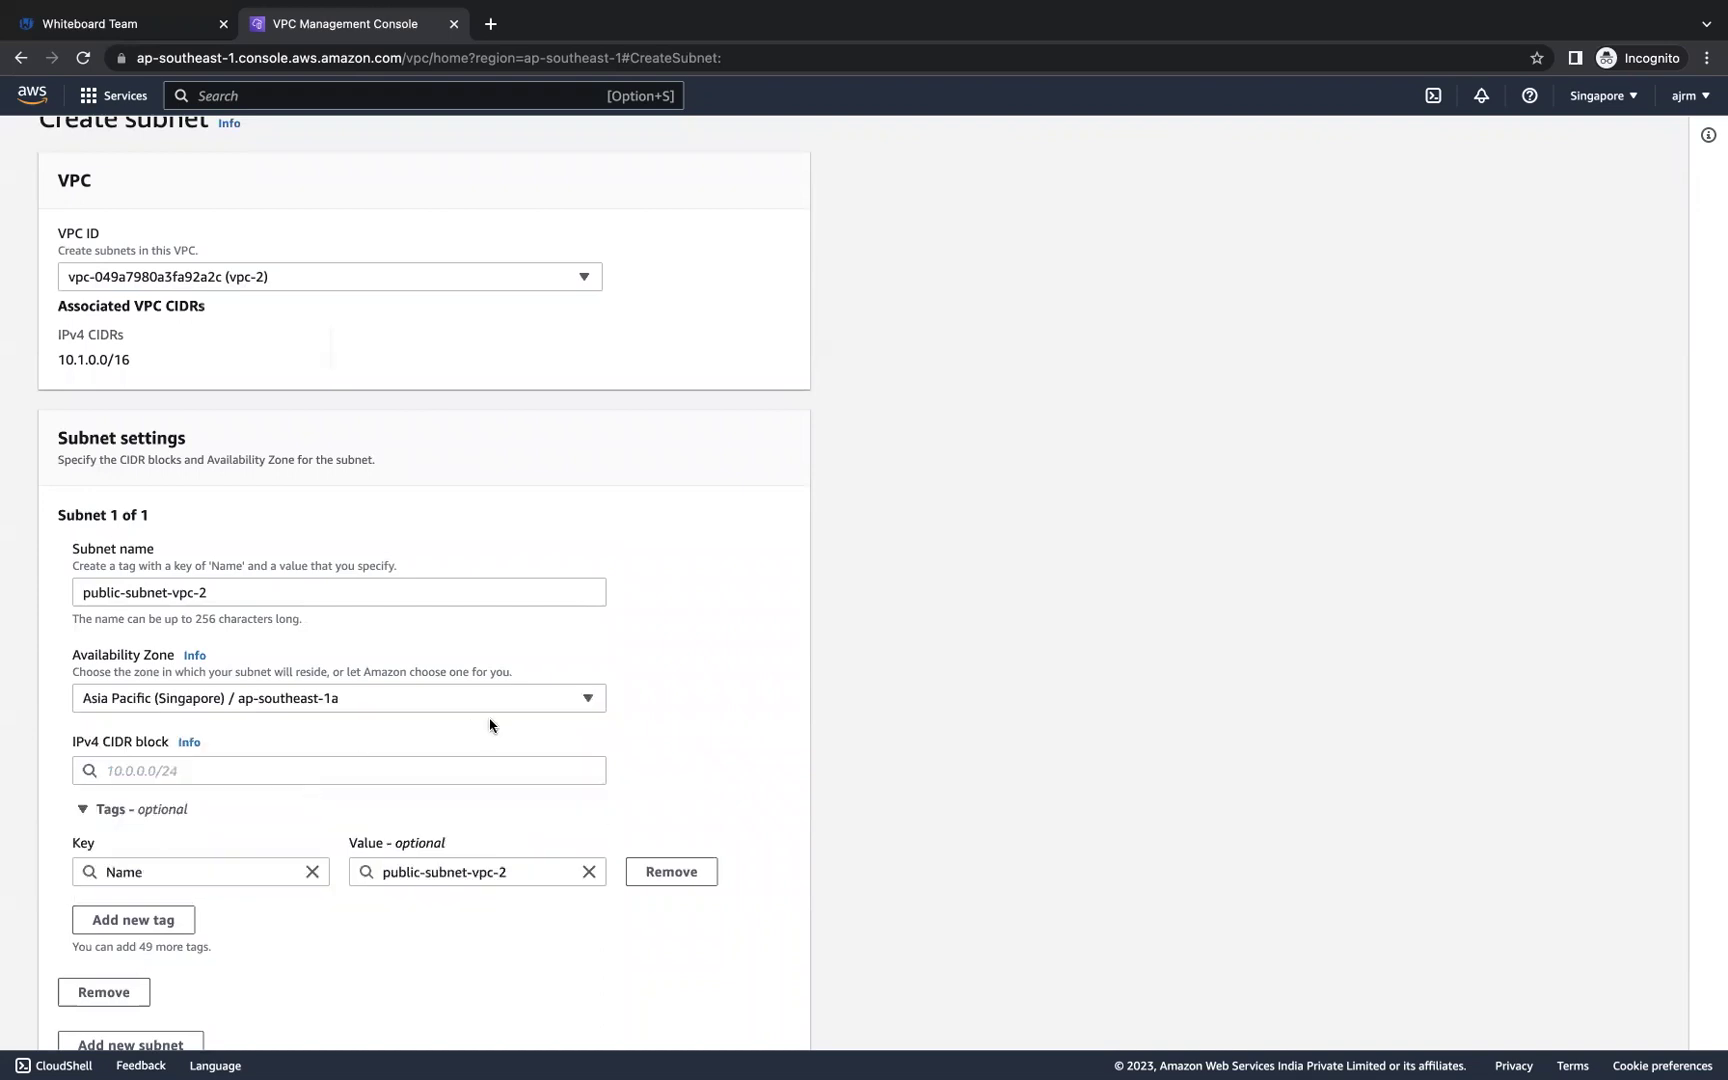
{"action": "left_click", "coordinate": [360, 700]}
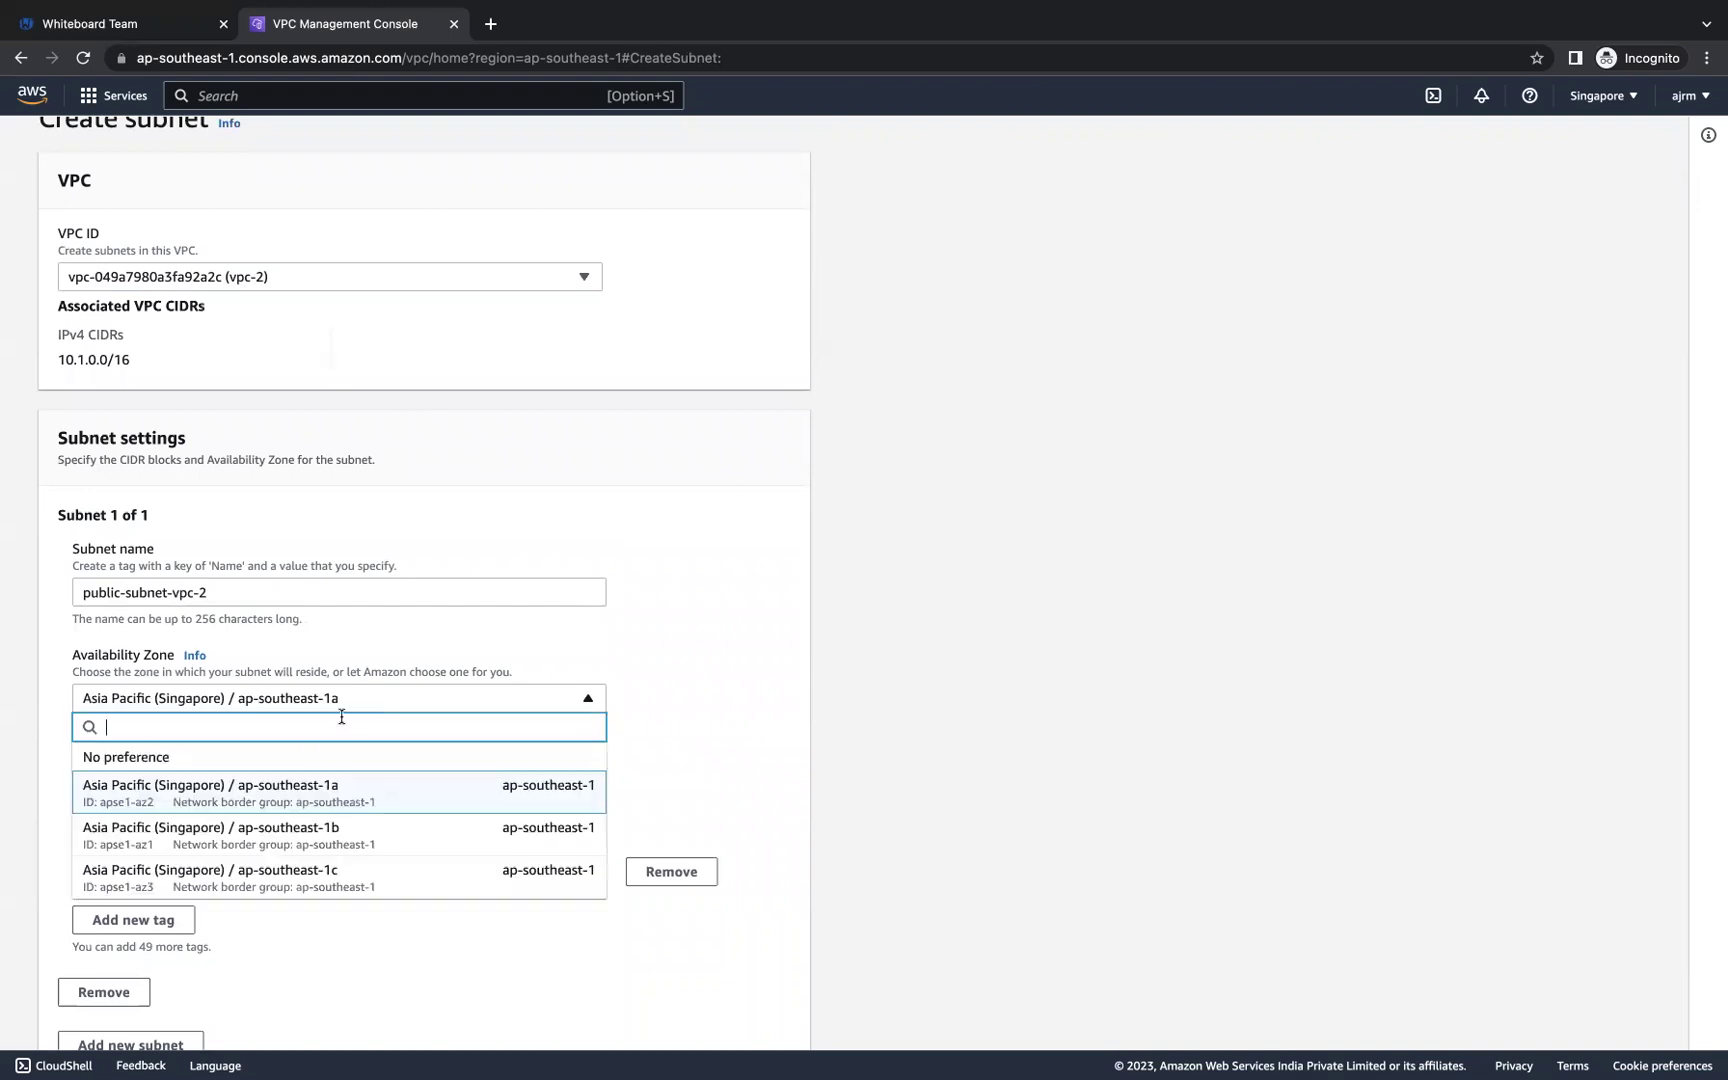
{"action": "left_click", "coordinate": [294, 760]}
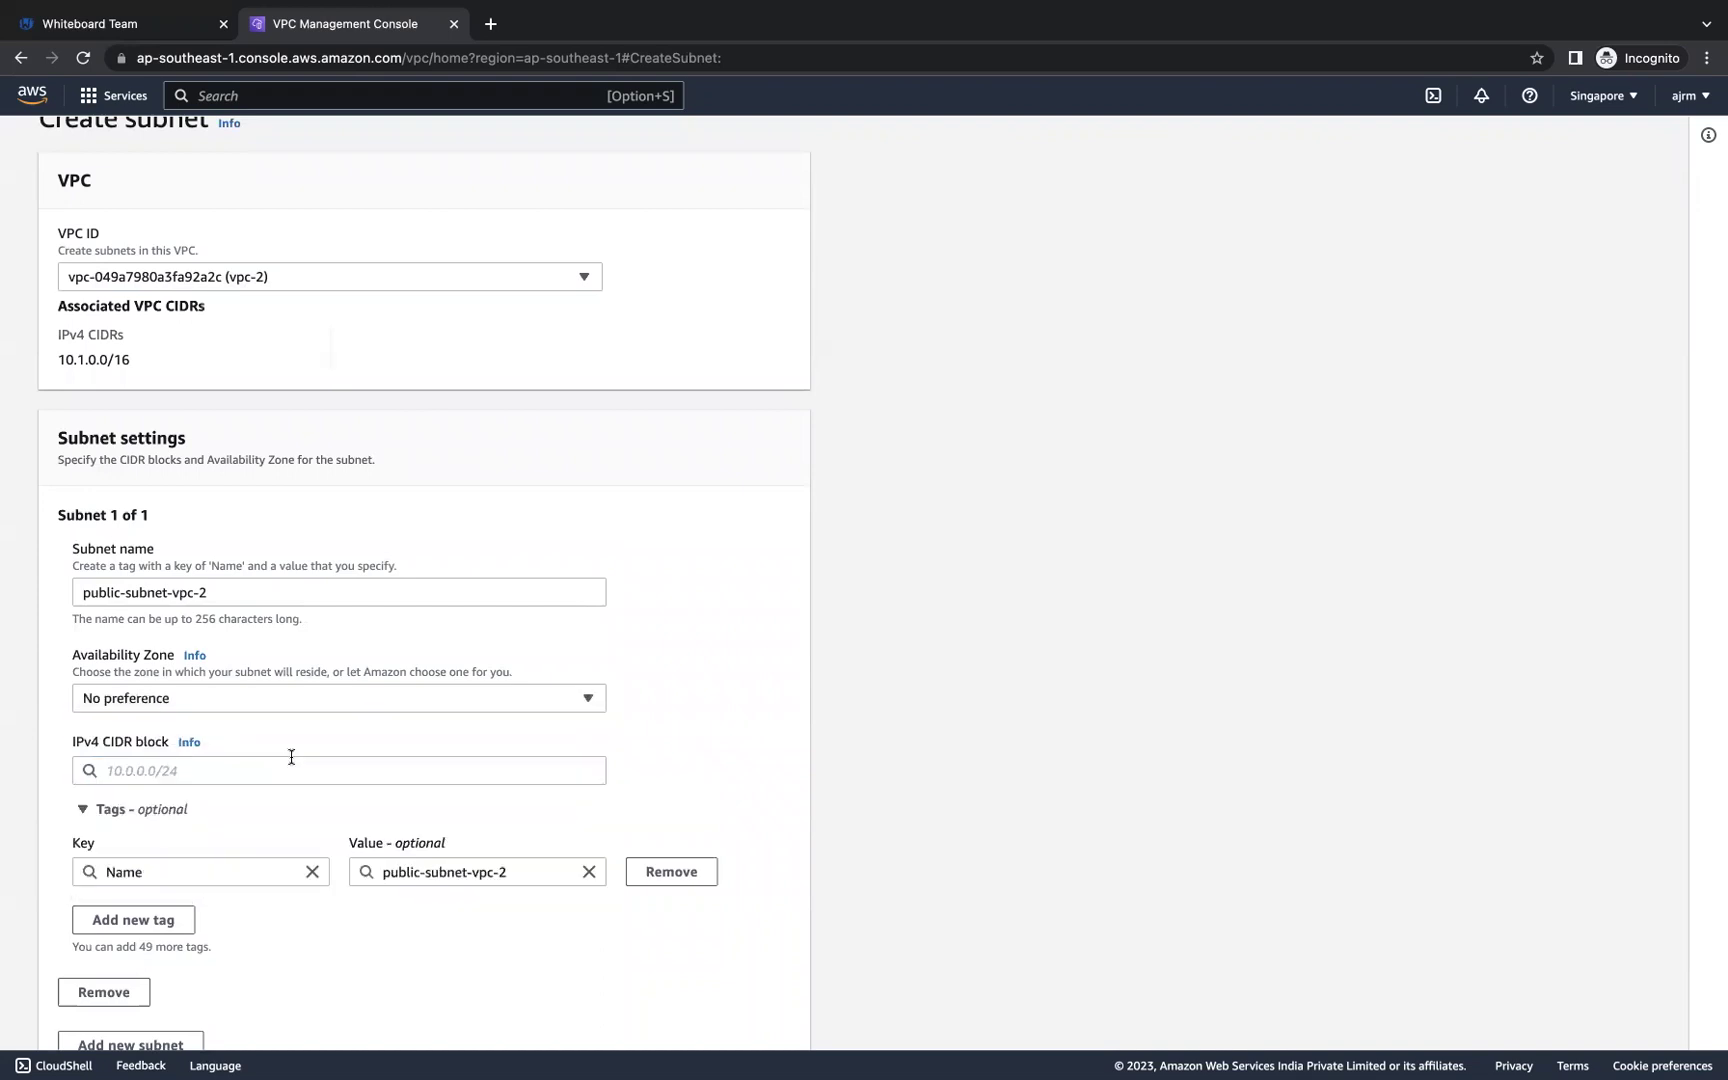
Step: Set the IPv4 CIDR block to 10.1.2.0/24, create the subnet, and remove the resulting subnet ID filter from the list
{"action": "left_click", "coordinate": [127, 767]}
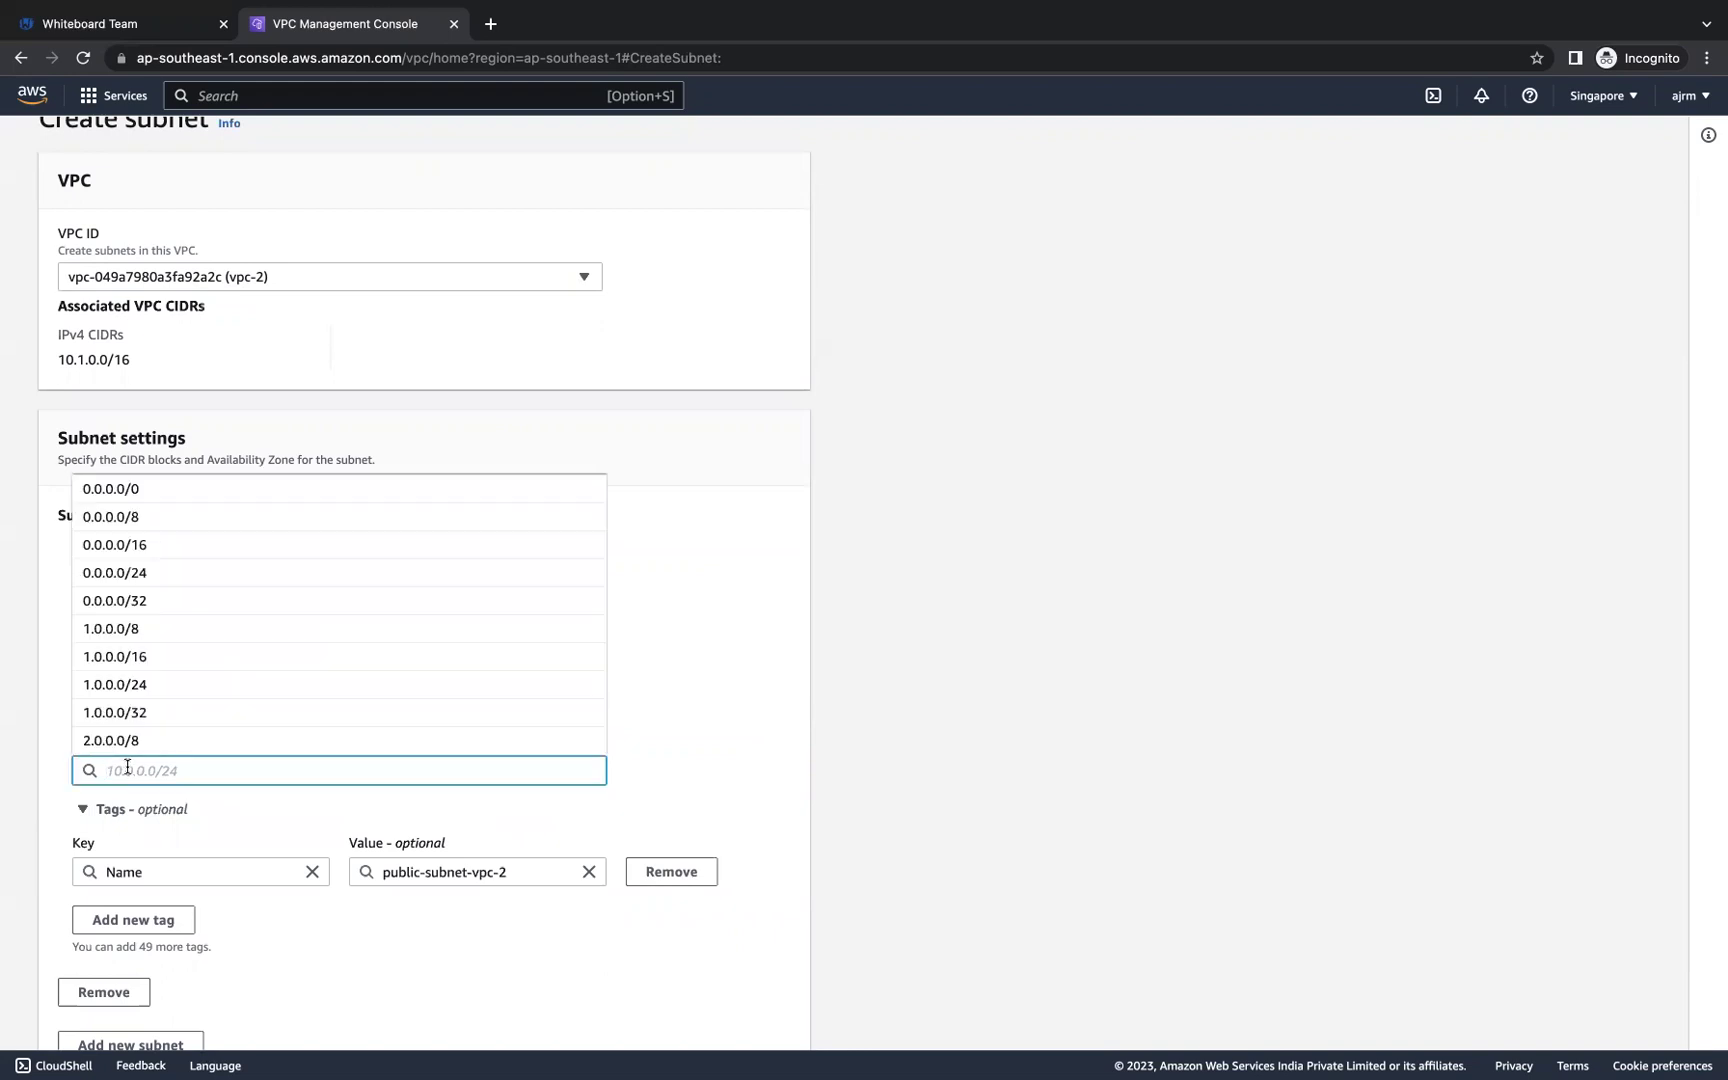
{"action": "type", "text": "10.1.2.0/2"}
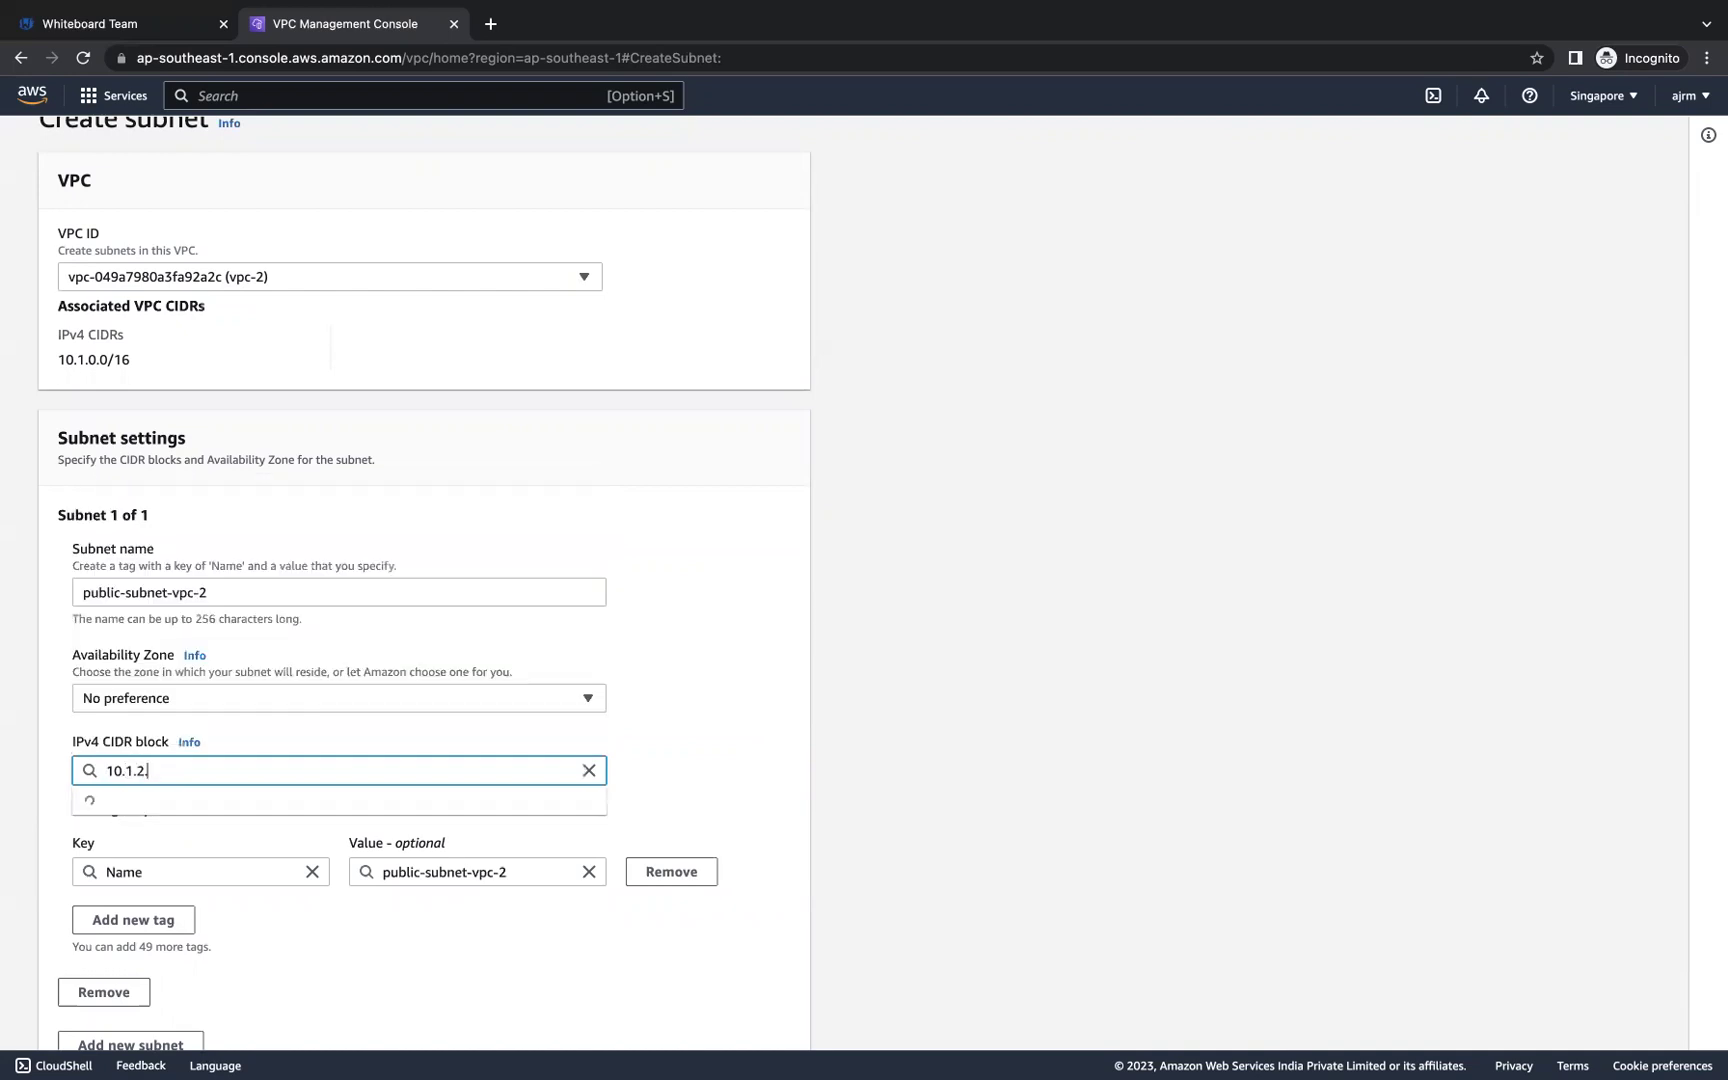
{"action": "type", "text": "4"}
{"action": "left_click", "coordinate": [115, 812]}
{"action": "scroll", "coordinate": [409, 798], "scroll_direction": "down", "scroll_amount": 2}
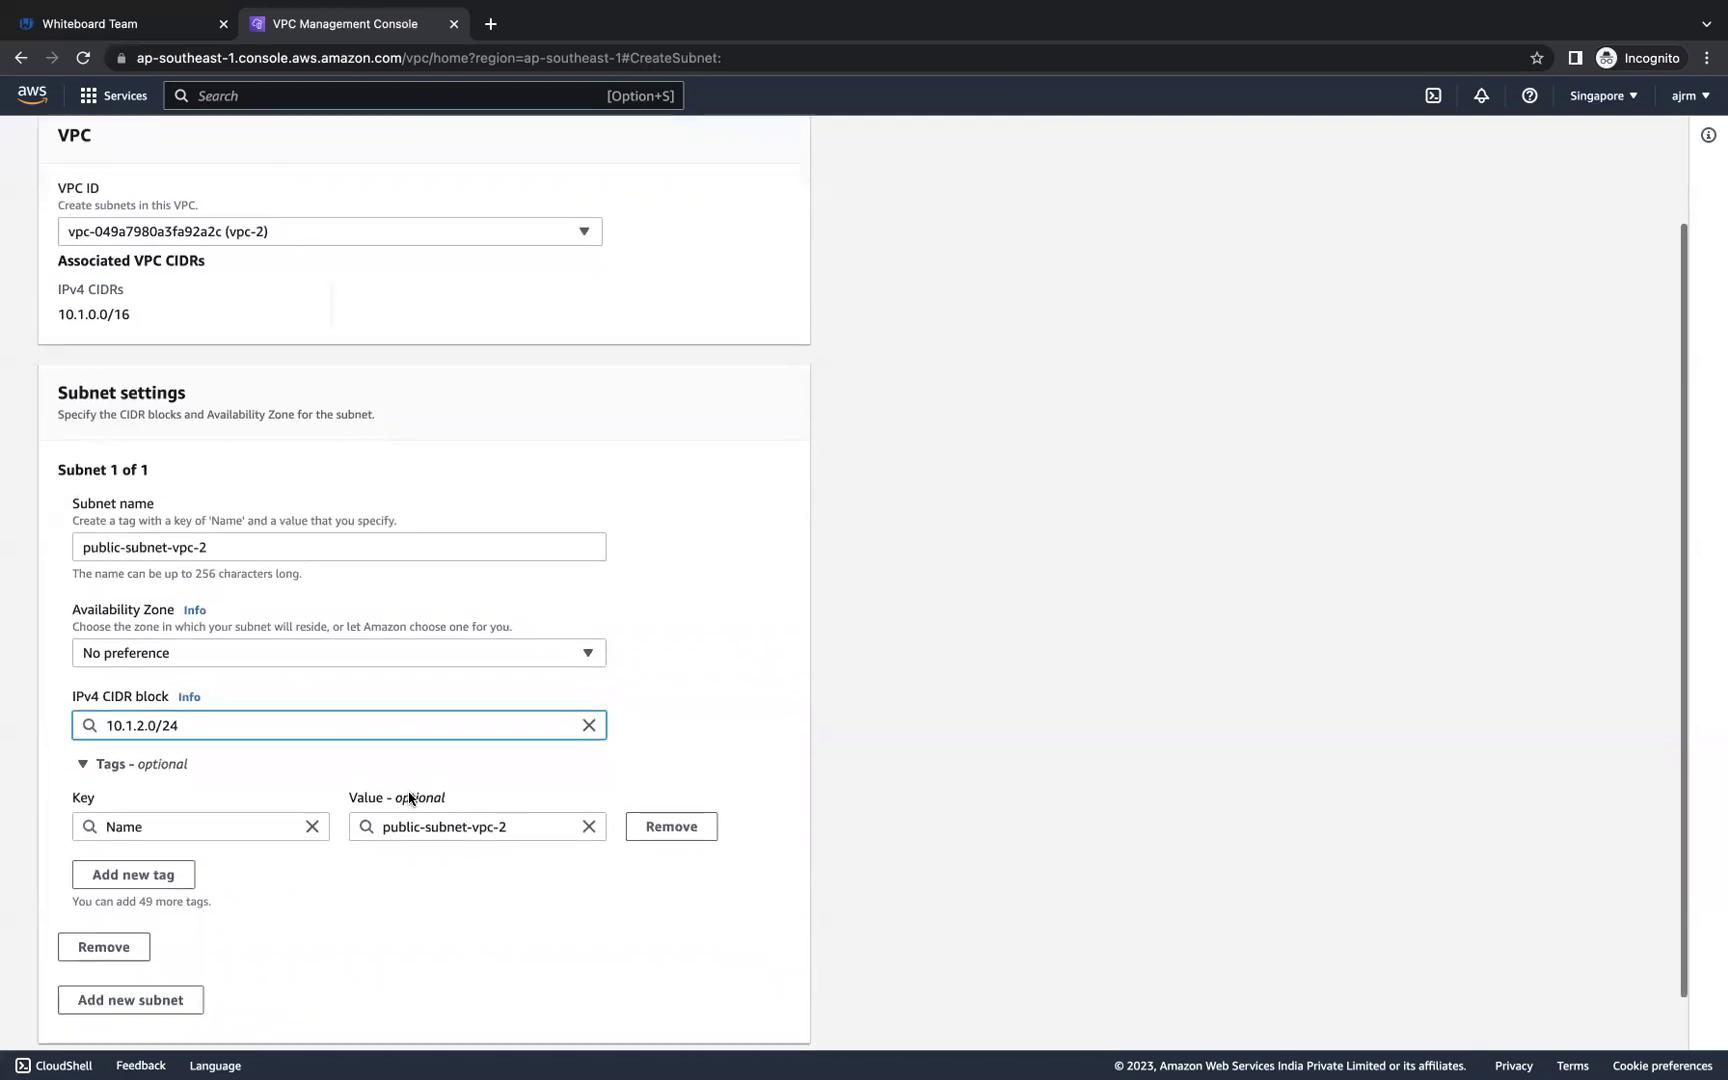
{"action": "left_click", "coordinate": [728, 1017]}
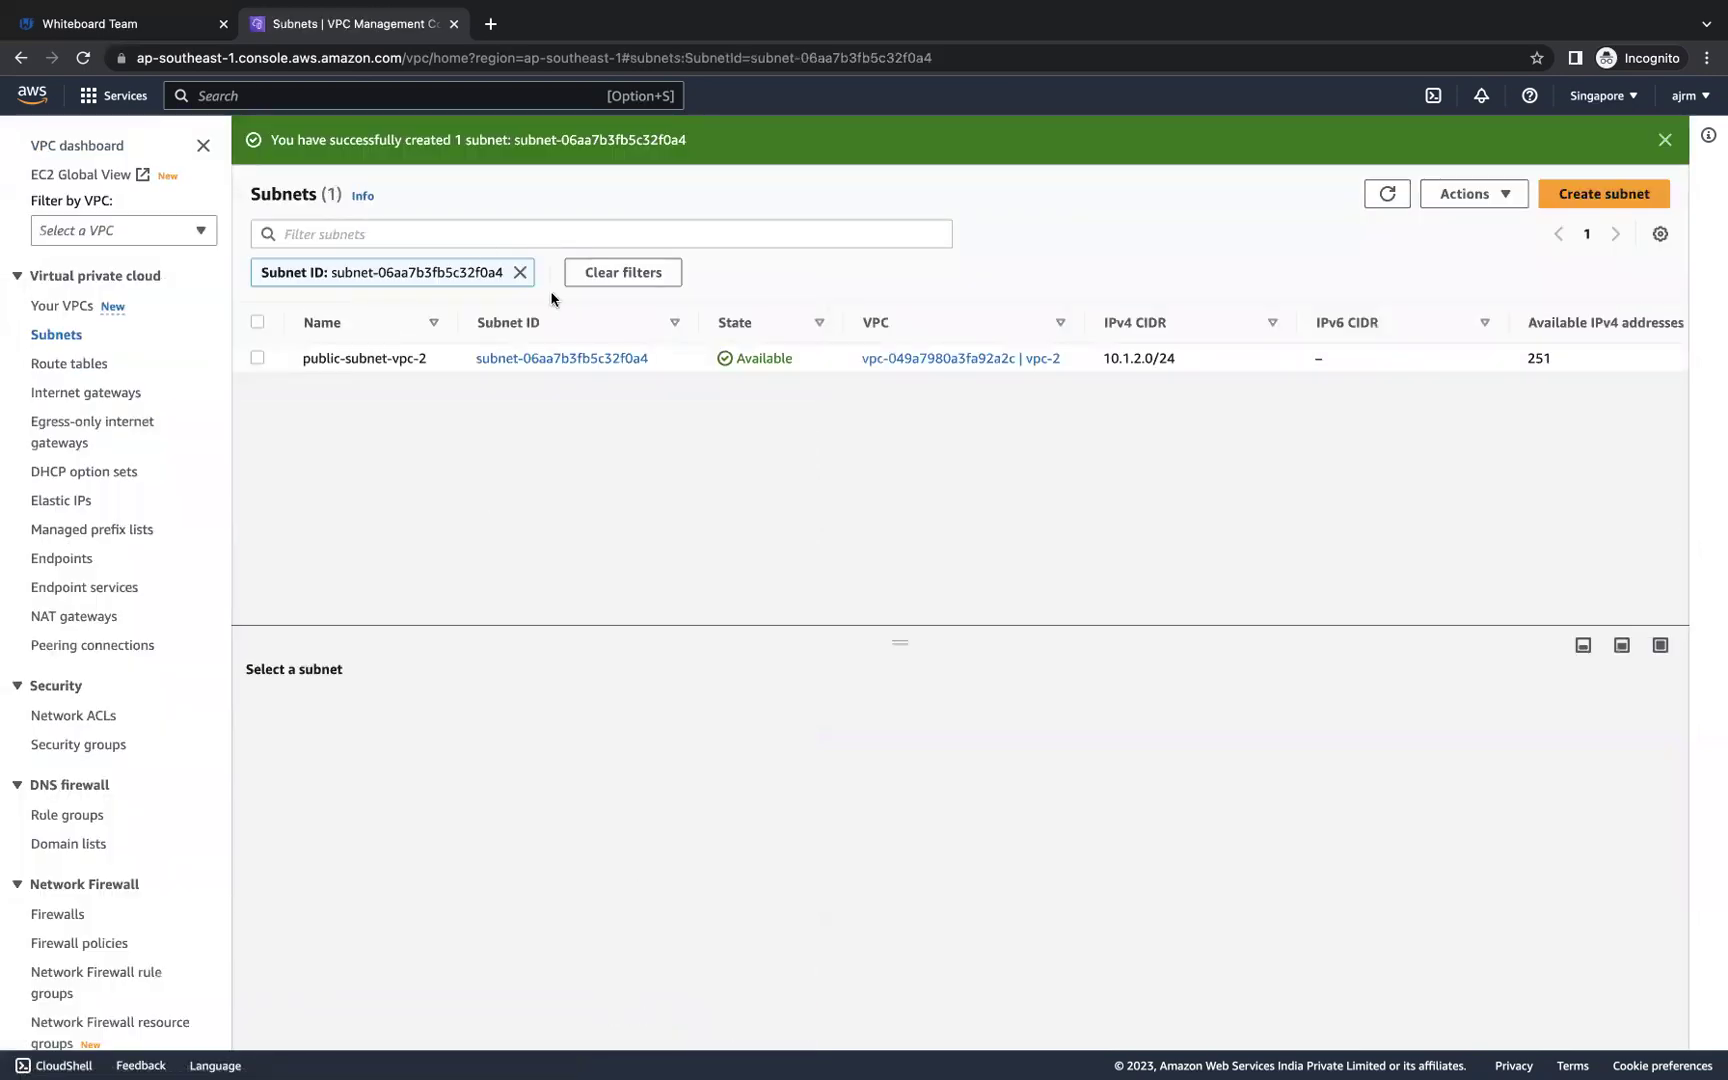
{"action": "left_click", "coordinate": [520, 272]}
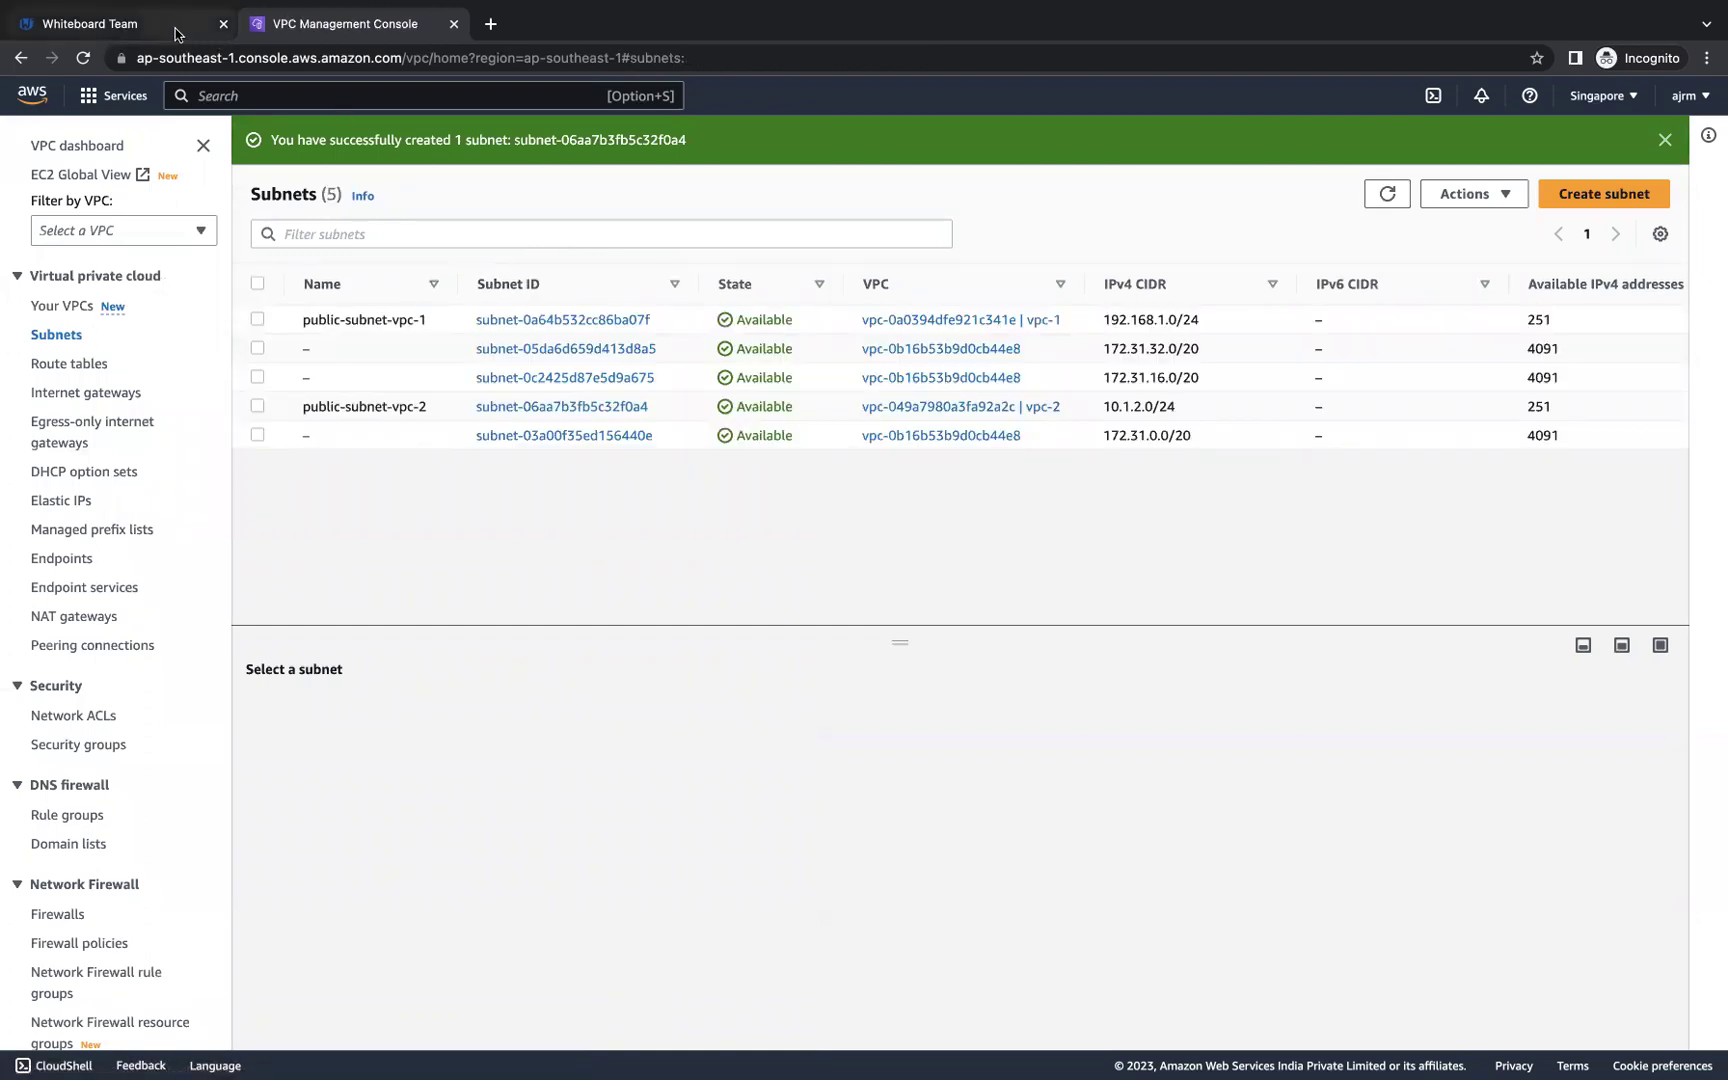
Step: Switch to the whiteboard and draw a small bright blue oval freehand on the upper edge of the VPC-1 and VPC-2 boxes
{"action": "left_click", "coordinate": [110, 23]}
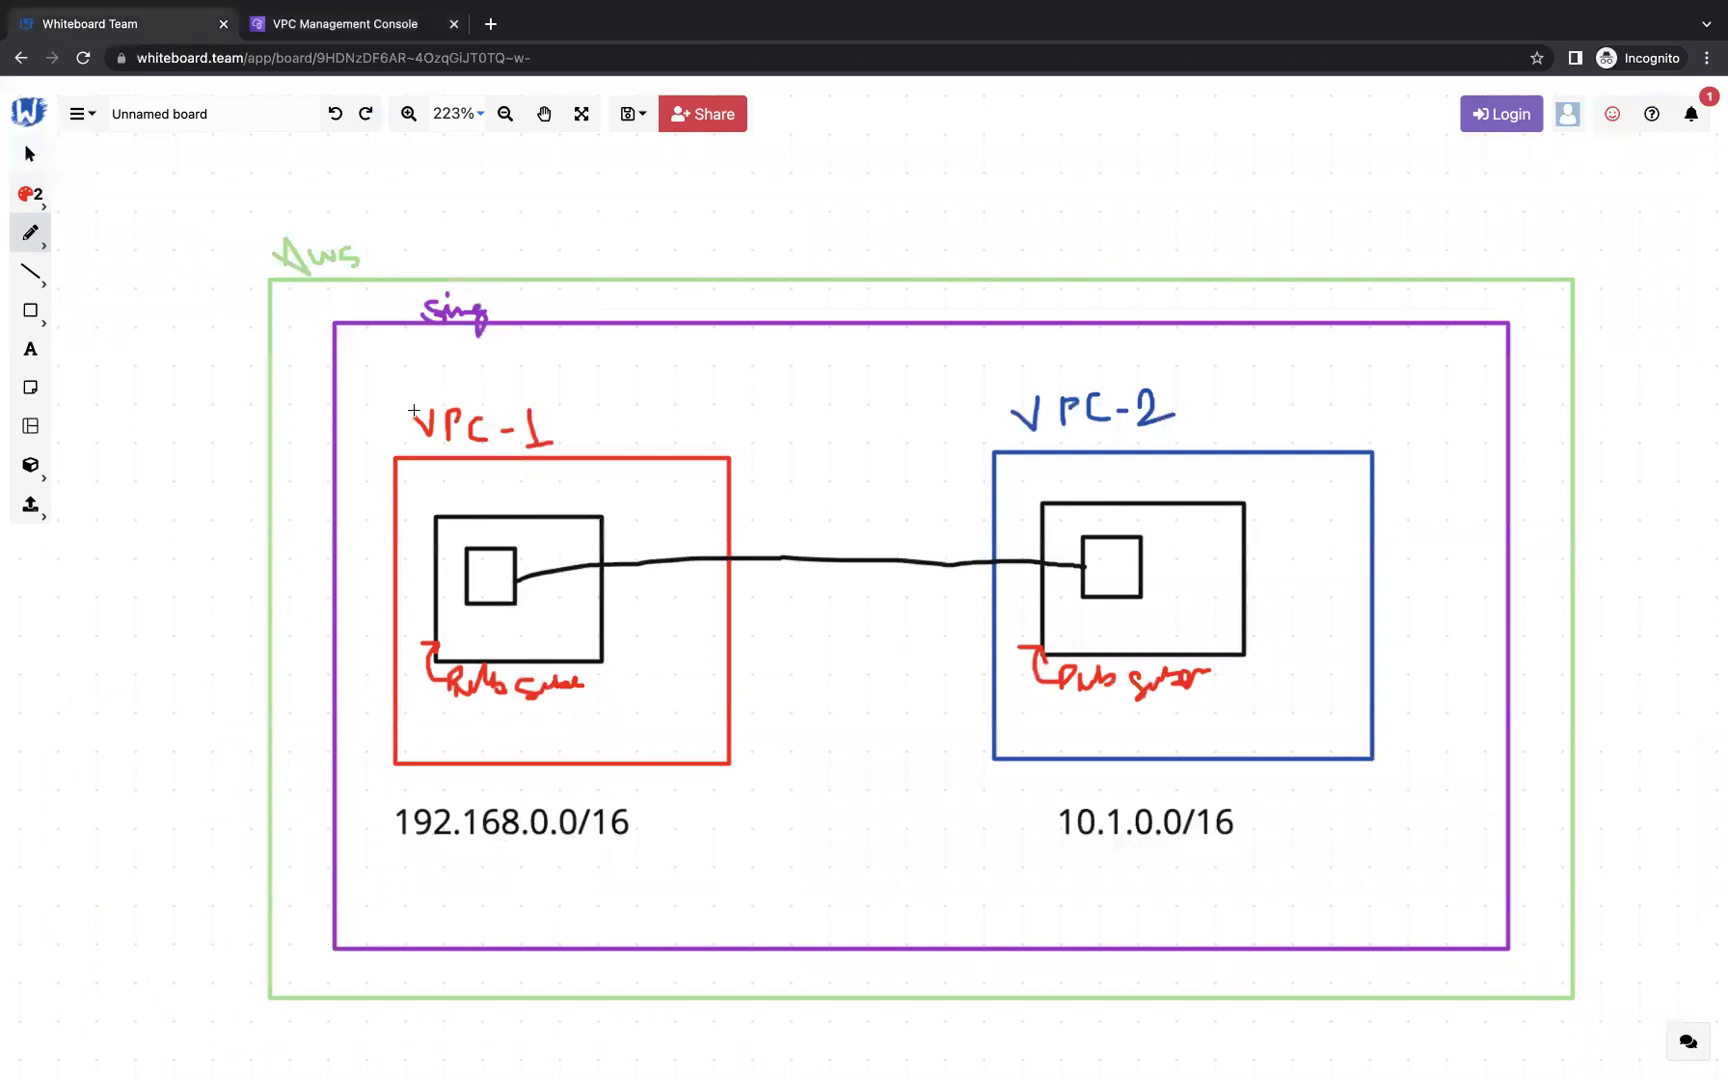
{"action": "left_click", "coordinate": [30, 194]}
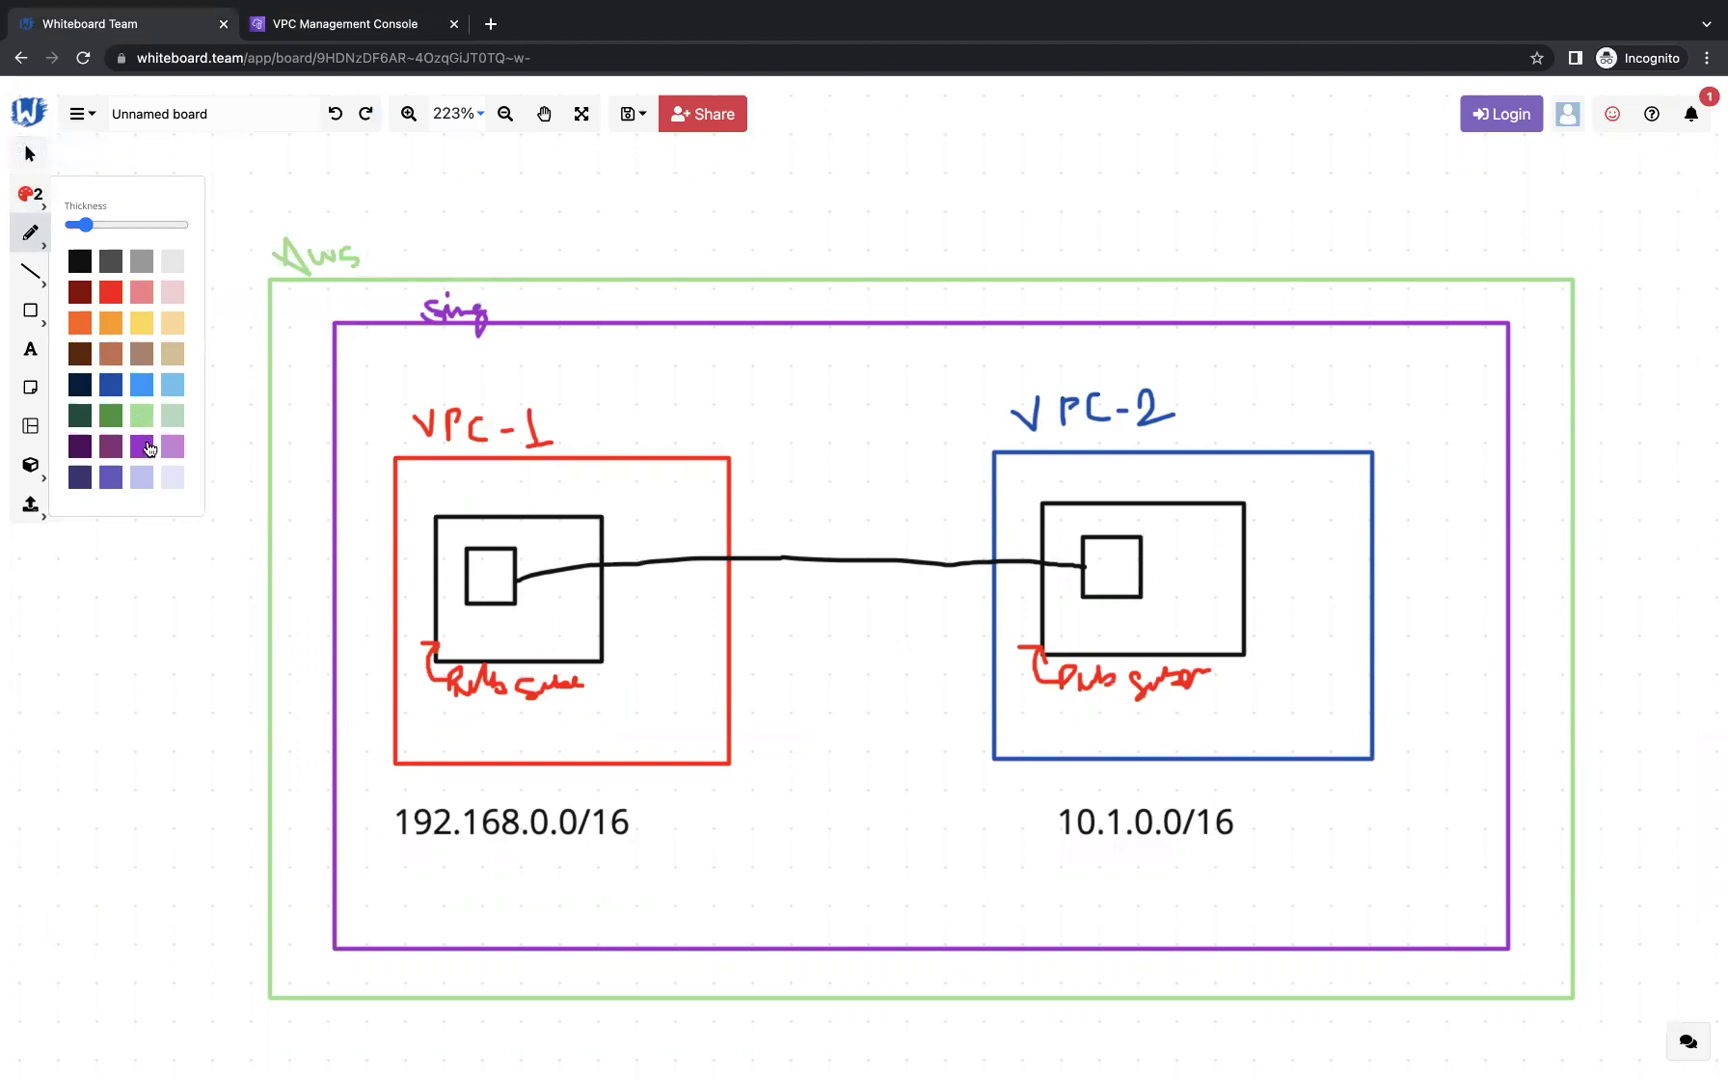
{"action": "left_click", "coordinate": [148, 388]}
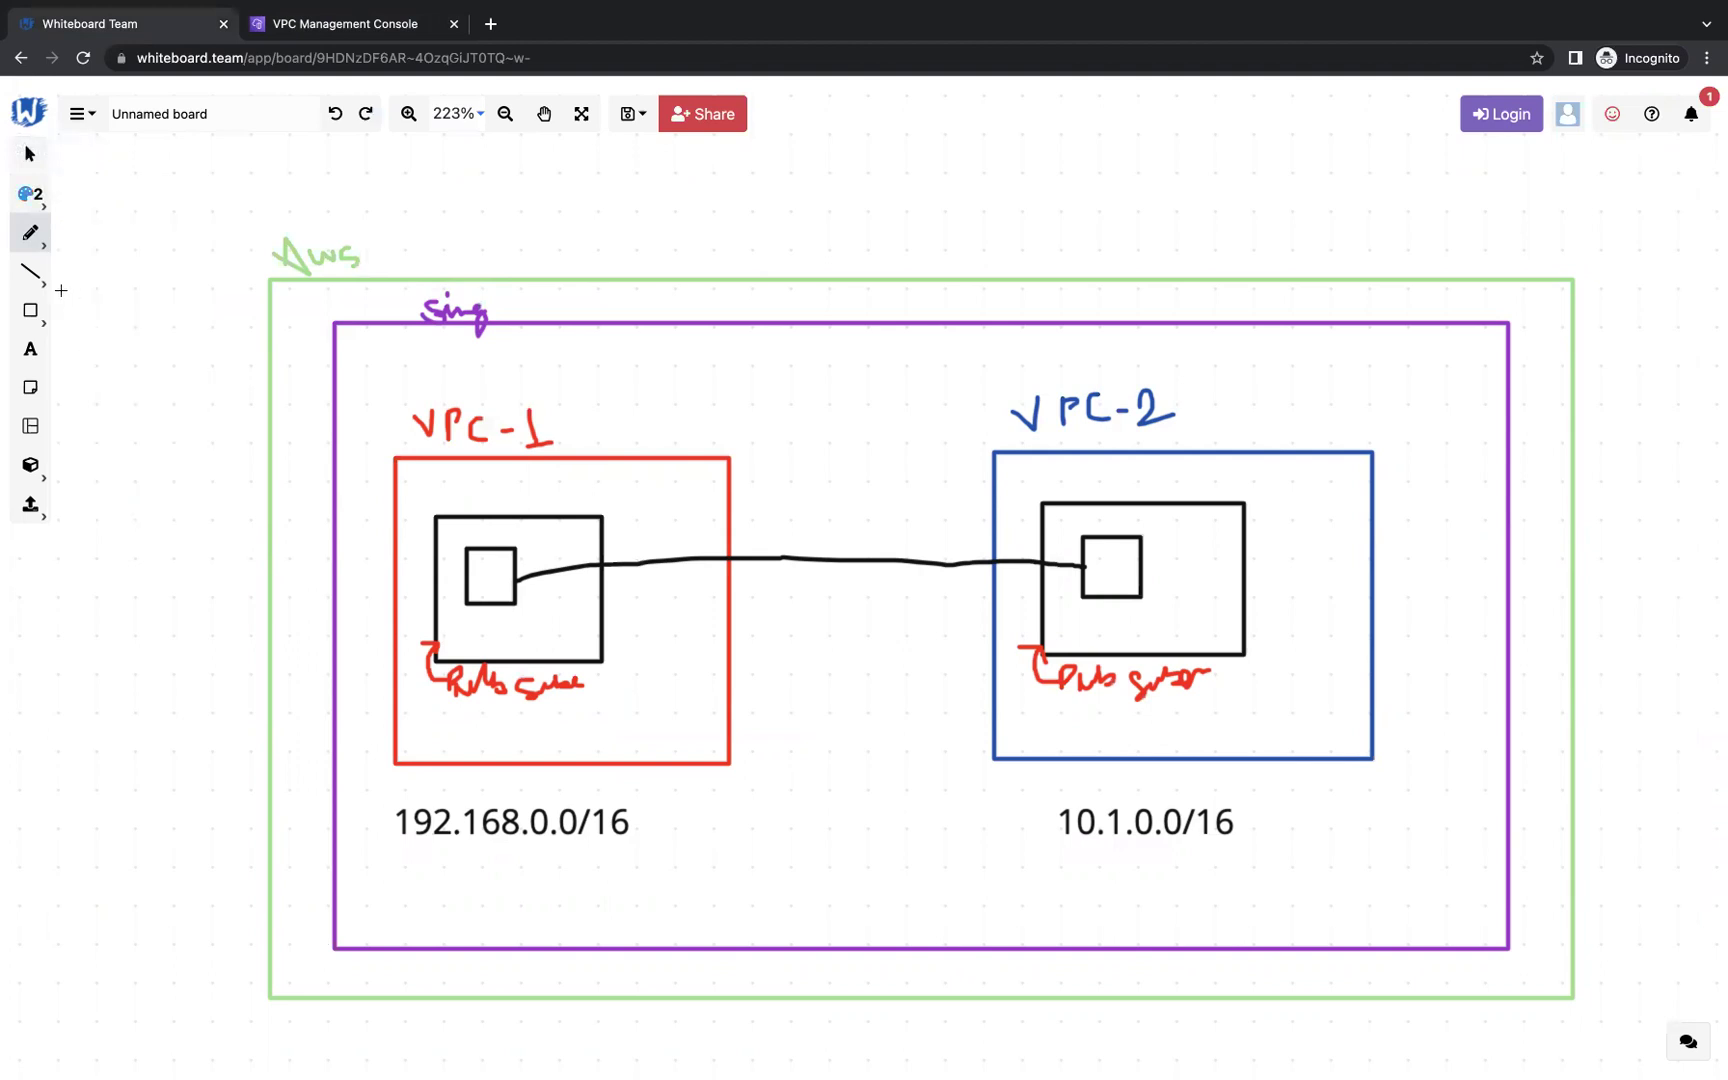
{"action": "left_click", "coordinate": [33, 233]}
{"action": "left_click", "coordinate": [79, 245]}
{"action": "mouse_move", "coordinate": [612, 443]}
{"action": "left_mouse_down"}
{"action": "mouse_move", "coordinate": [600, 475]}
{"action": "mouse_move", "coordinate": [636, 448]}
{"action": "mouse_move", "coordinate": [608, 441]}
{"action": "left_mouse_up"}
{"action": "mouse_move", "coordinate": [1239, 439]}
{"action": "left_mouse_down"}
{"action": "mouse_move", "coordinate": [1270, 468]}
{"action": "mouse_move", "coordinate": [1282, 438]}
{"action": "mouse_move", "coordinate": [1266, 438]}
{"action": "left_mouse_up"}
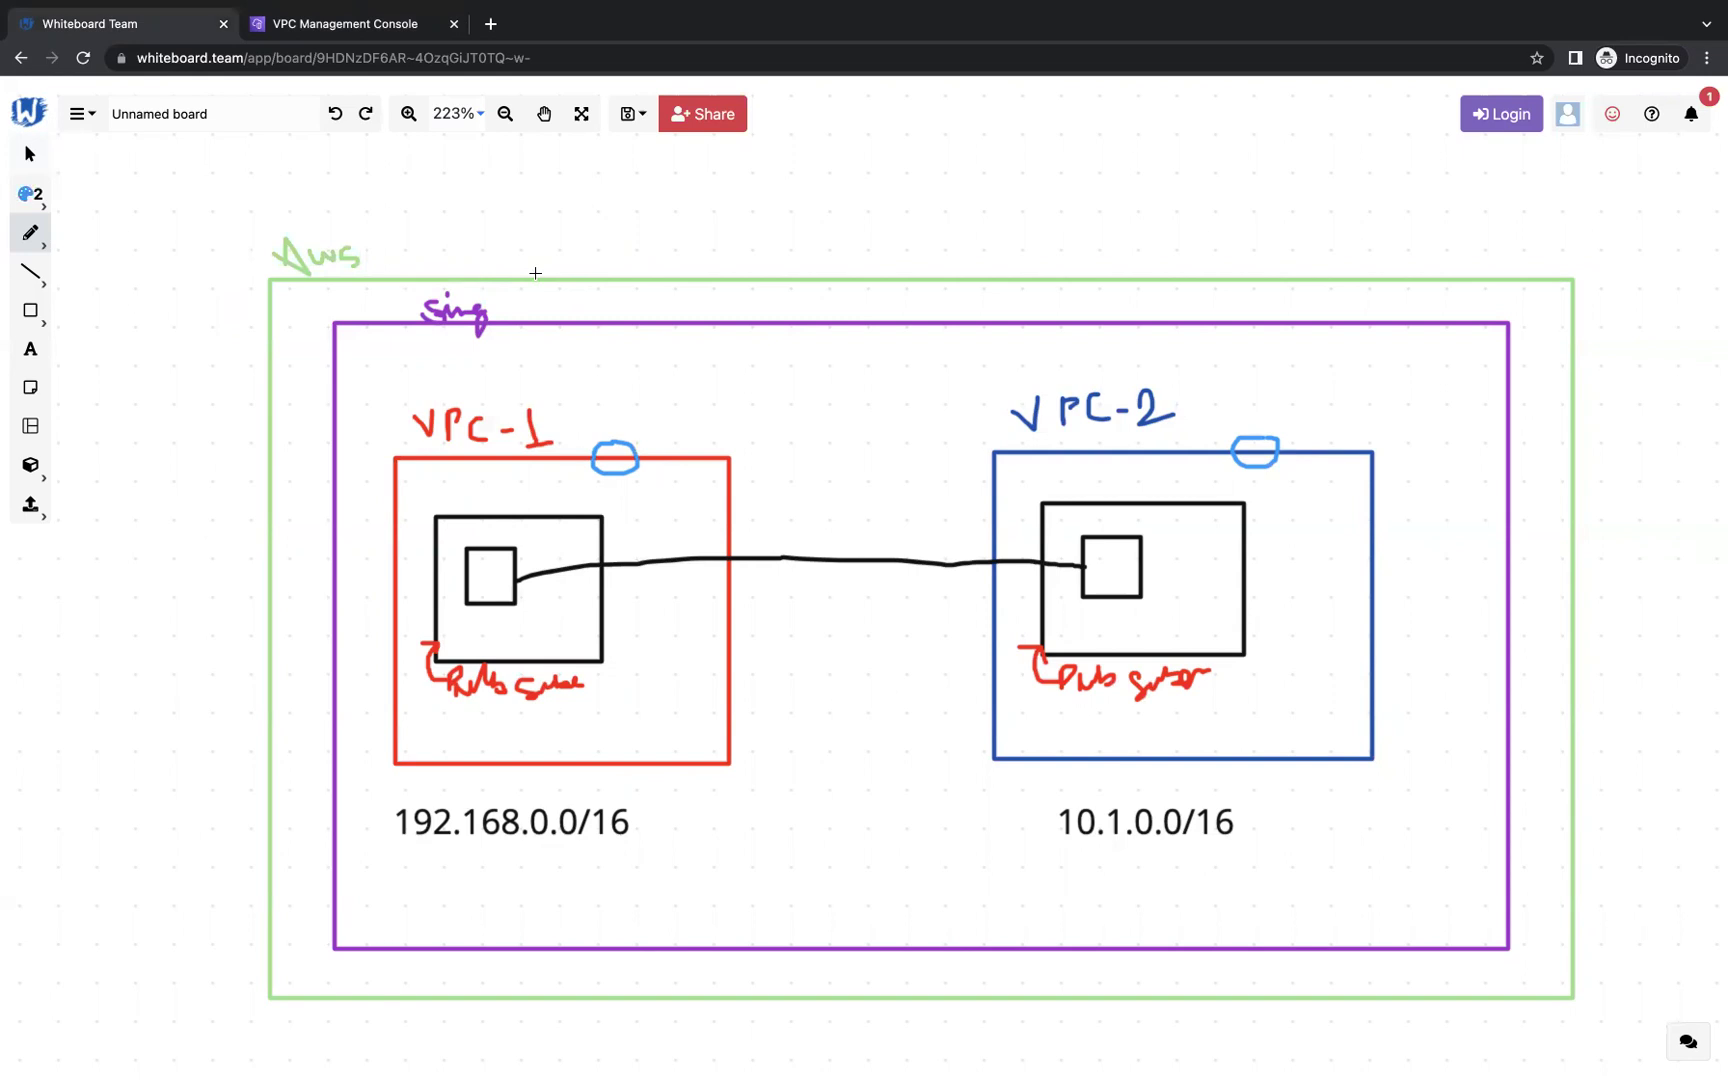
Step: Switch to the AWS console and create an internet gateway named IGW-vpc-1
{"action": "left_click", "coordinate": [389, 27]}
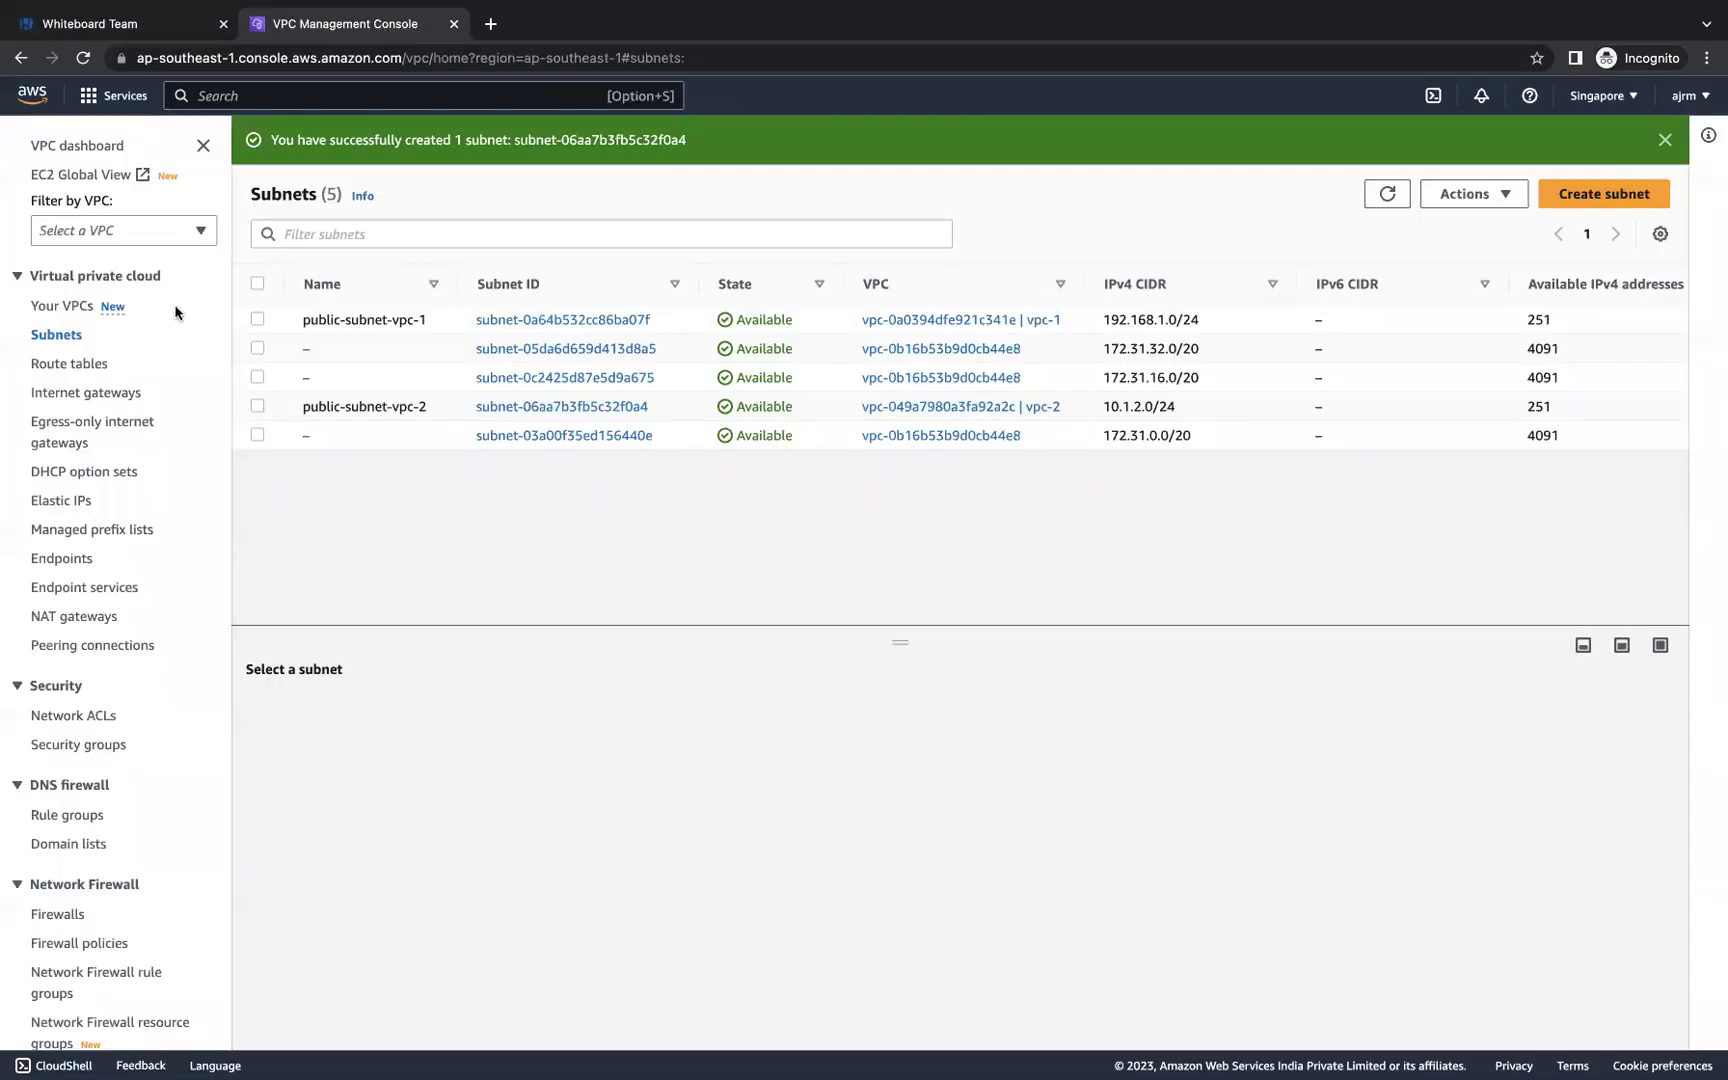
{"action": "left_click", "coordinate": [107, 395]}
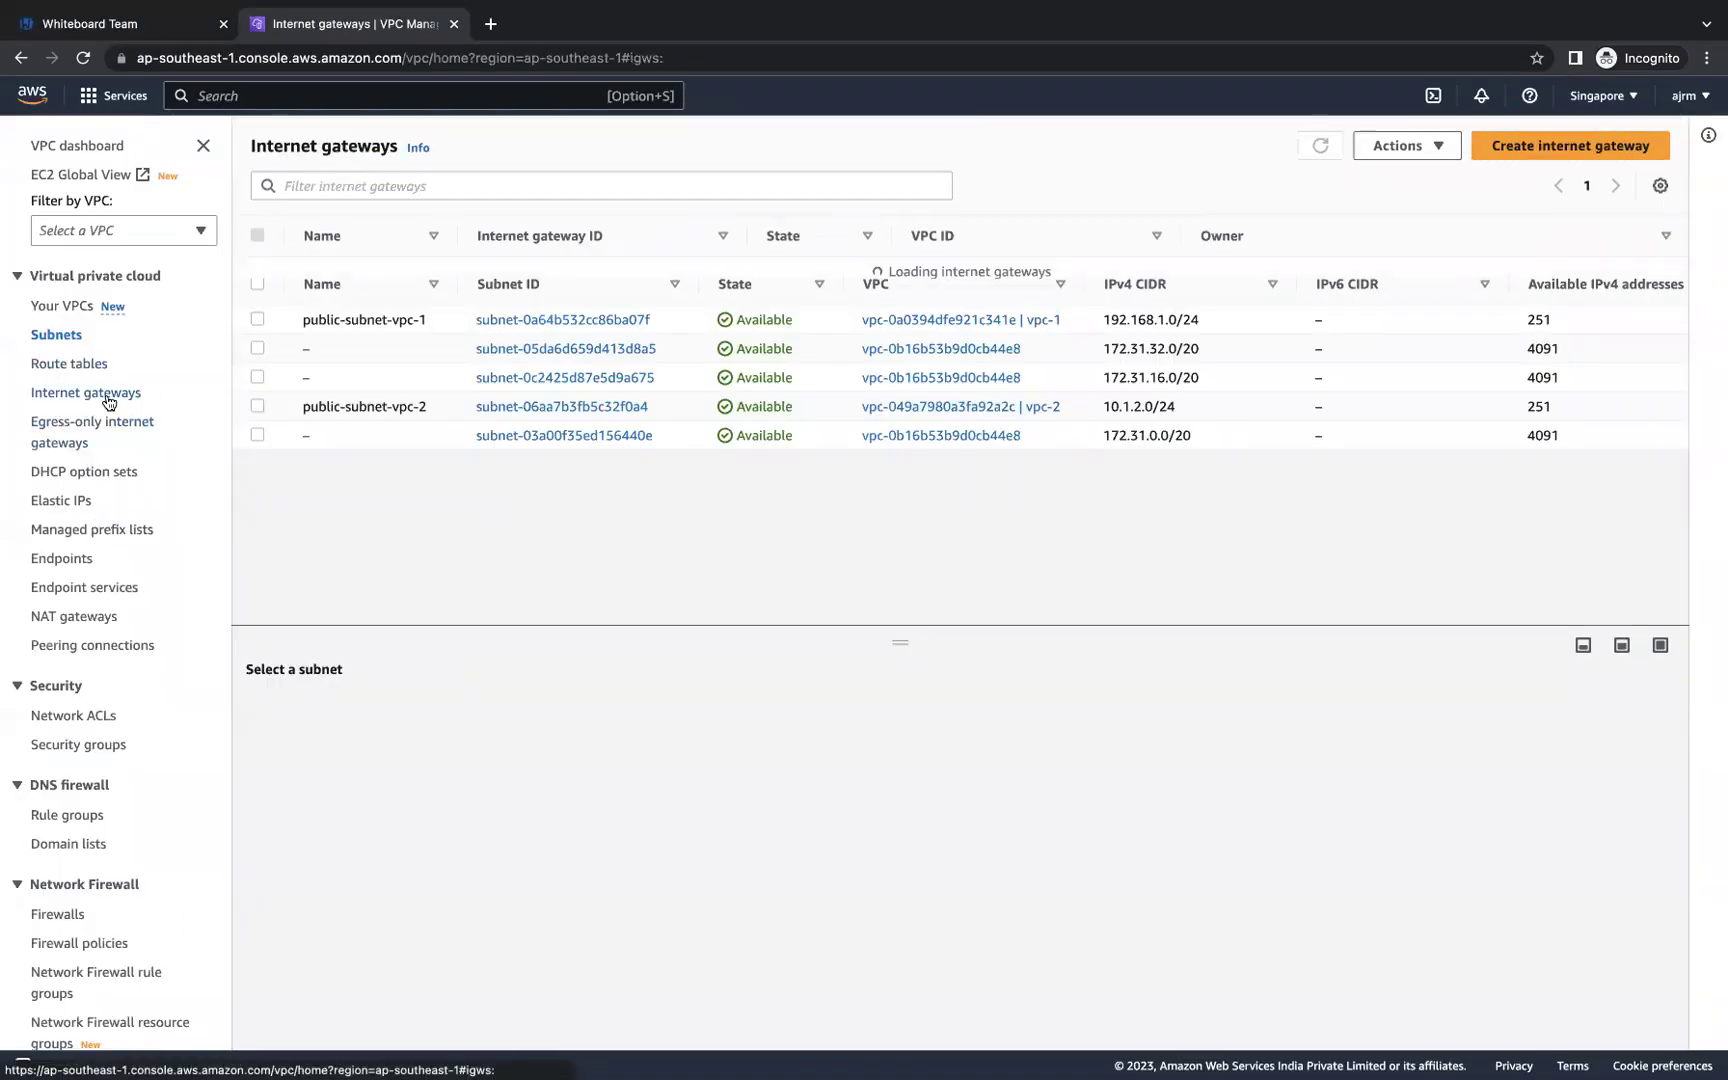
{"action": "left_click", "coordinate": [1566, 152]}
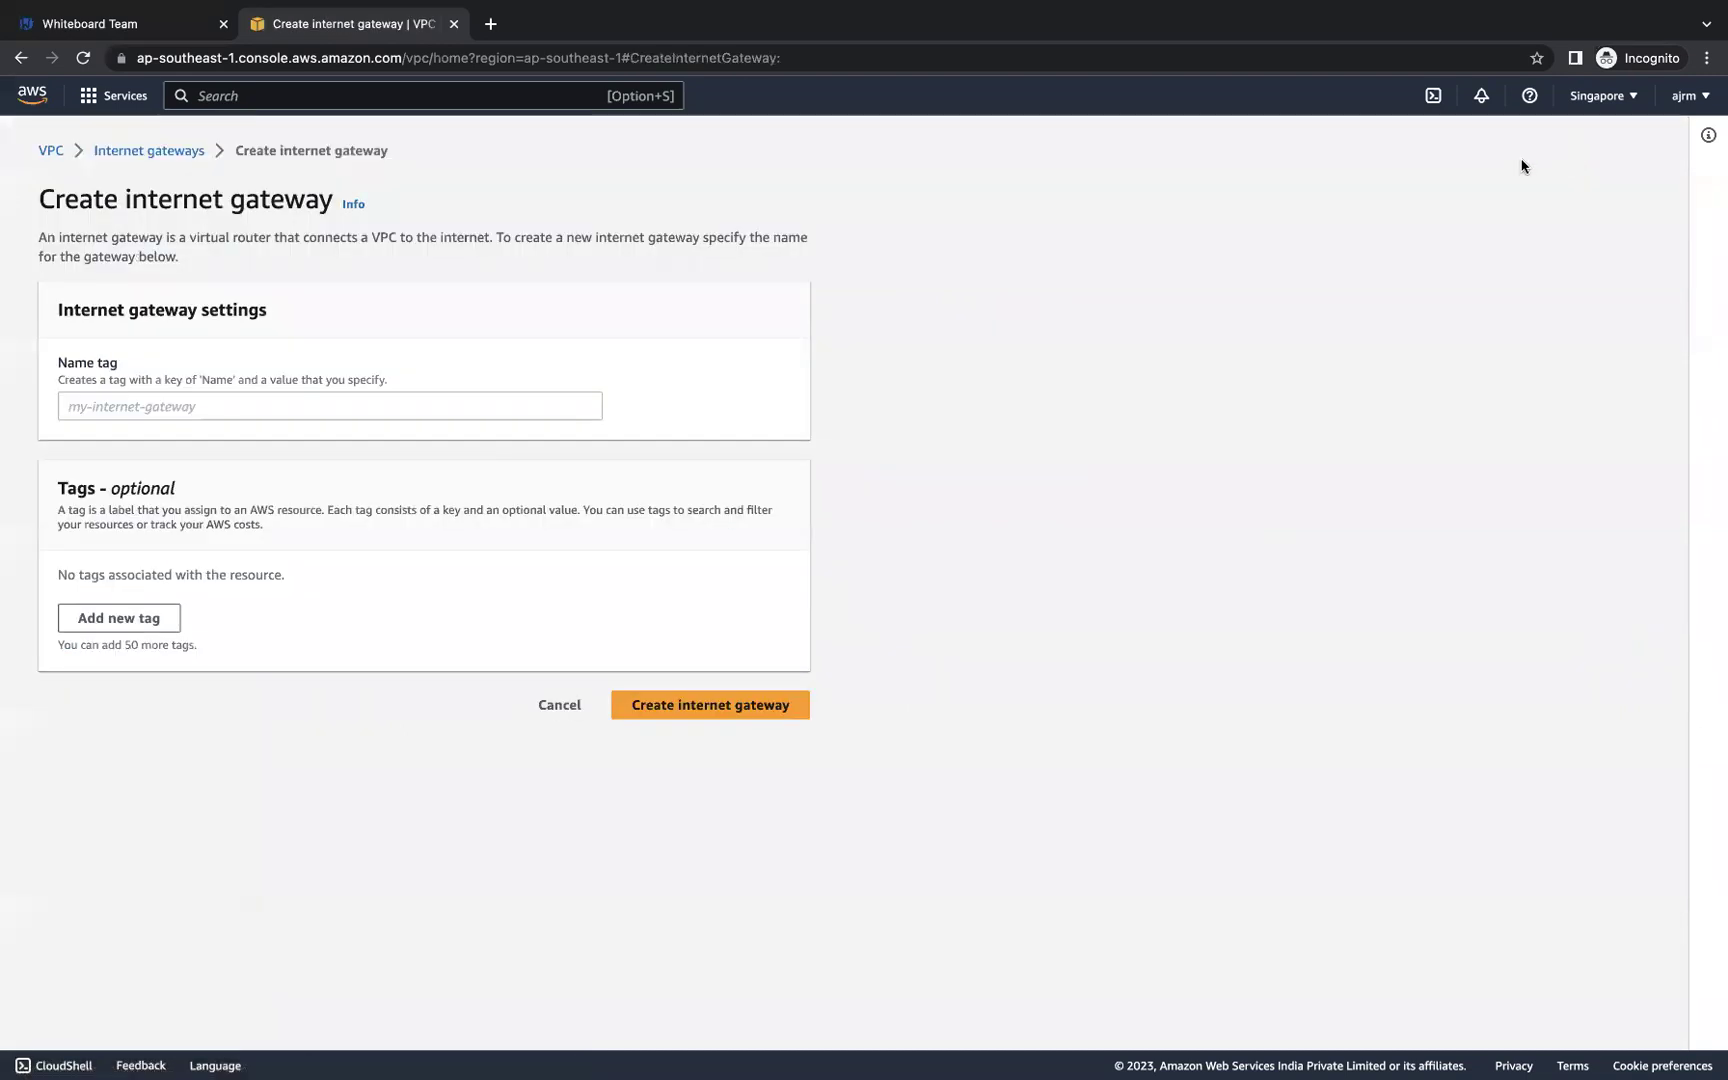
{"action": "left_click", "coordinate": [112, 407]}
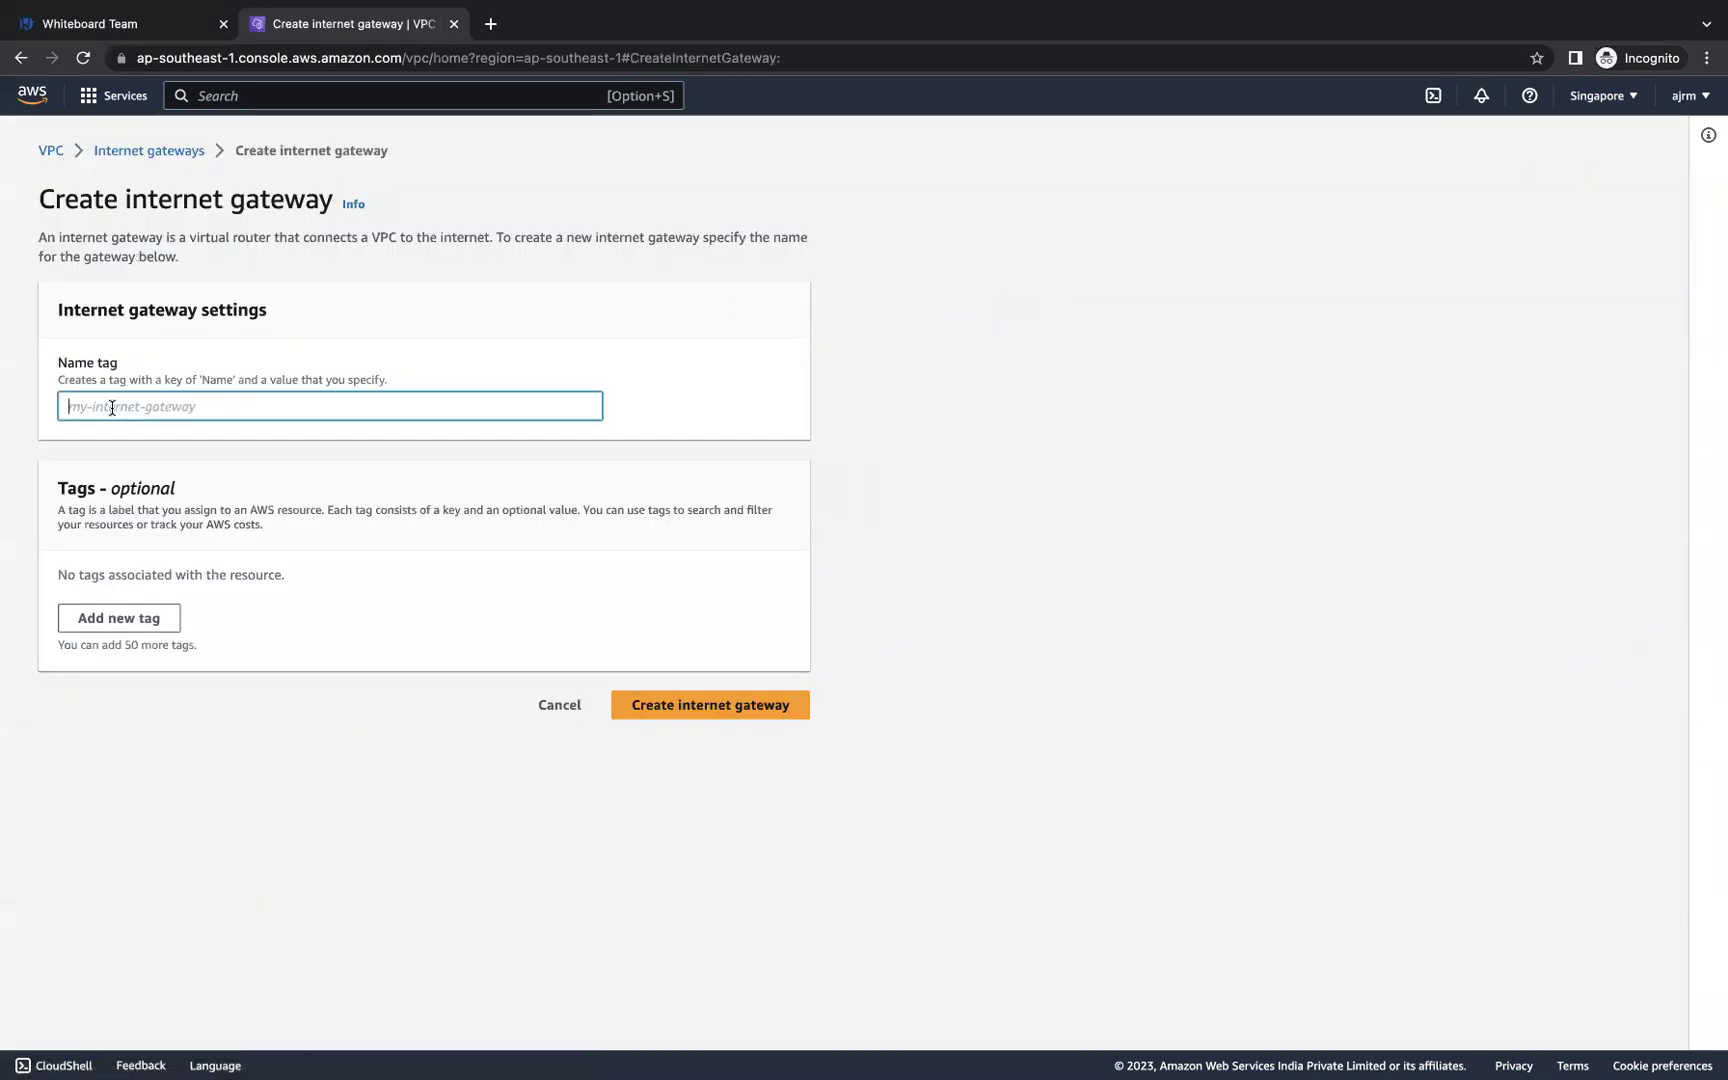
{"action": "type", "text": "IGW-vpc-1"}
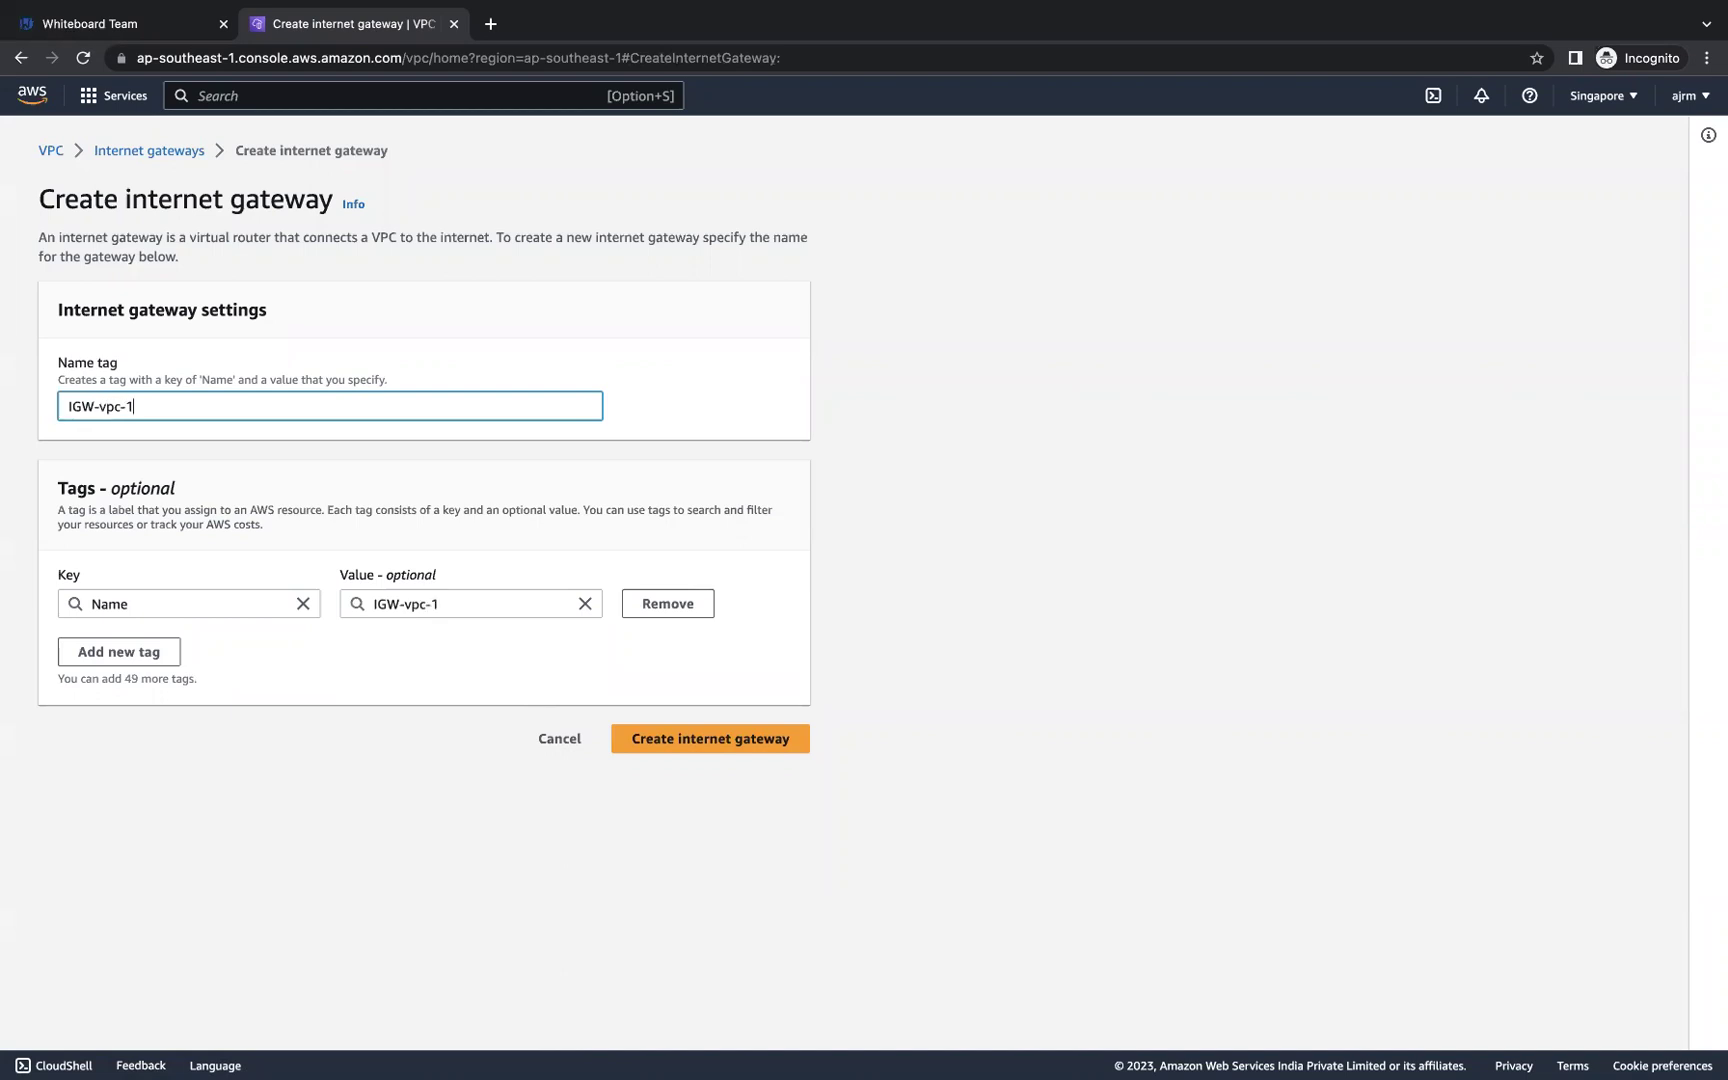
{"action": "left_click", "coordinate": [670, 738]}
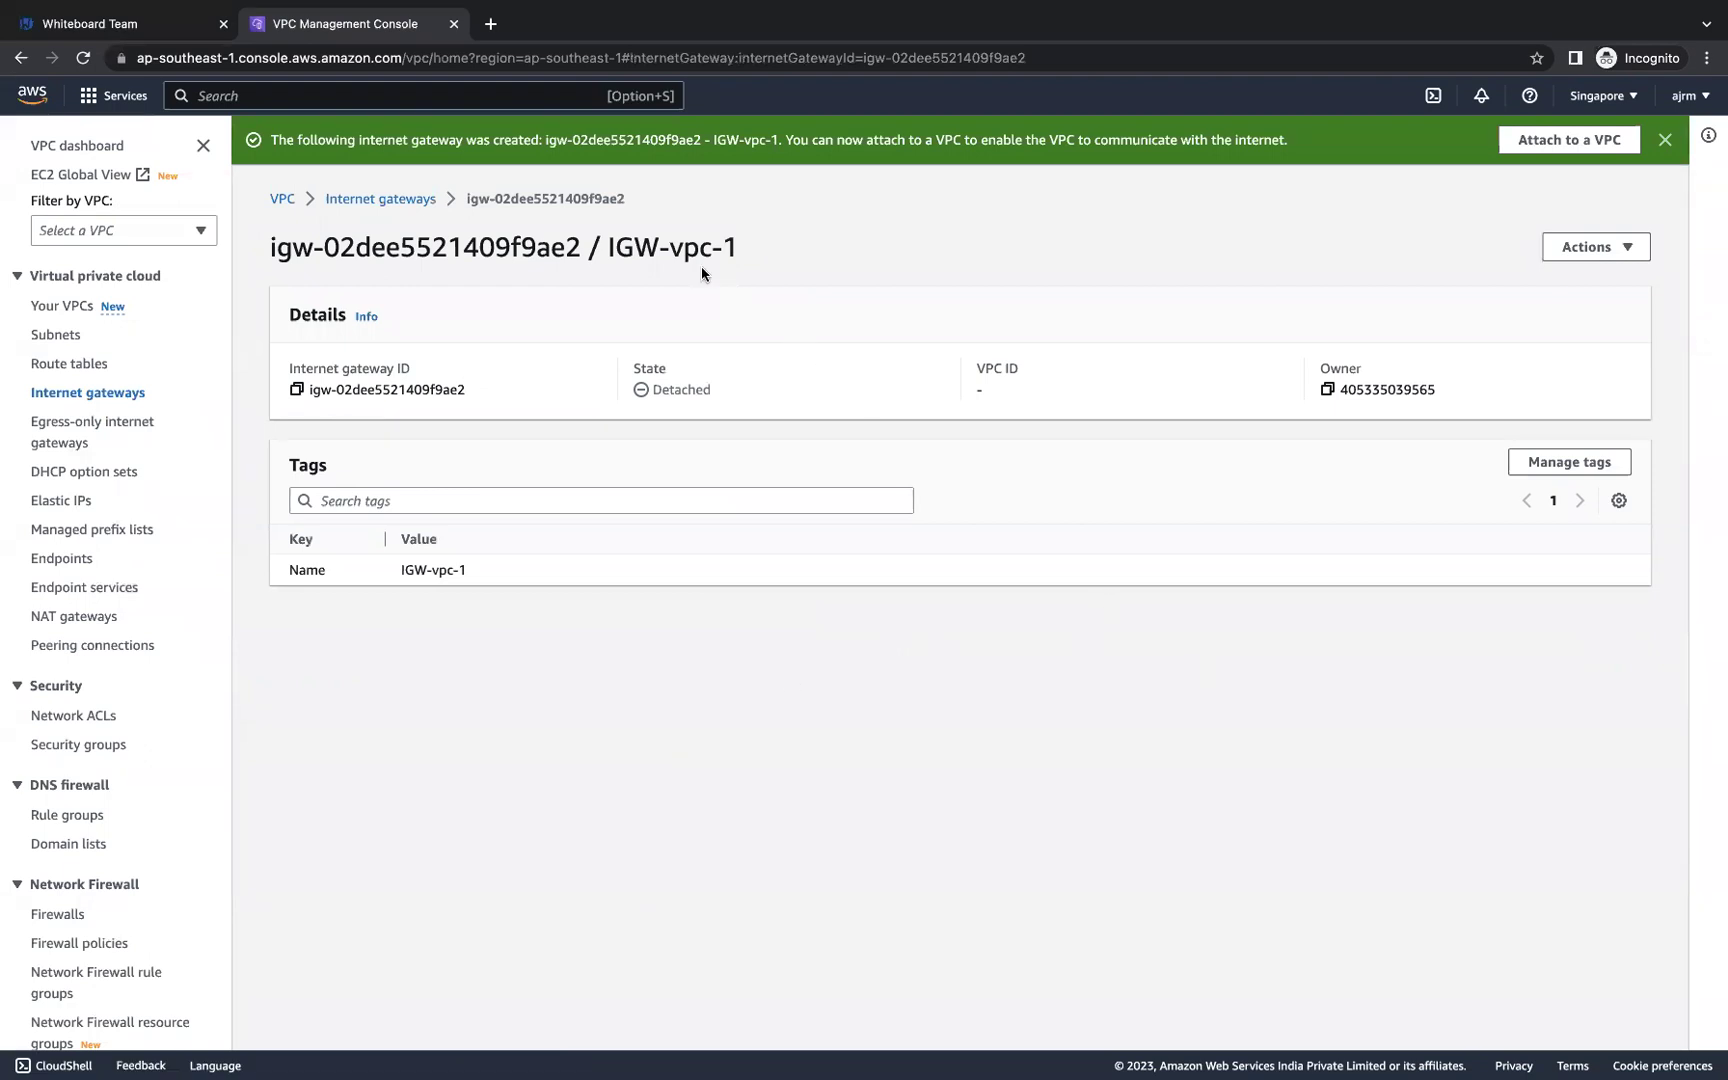
Step: Attach the internet gateway IGW-vpc-1 to vpc-1
{"action": "left_click", "coordinate": [1588, 248]}
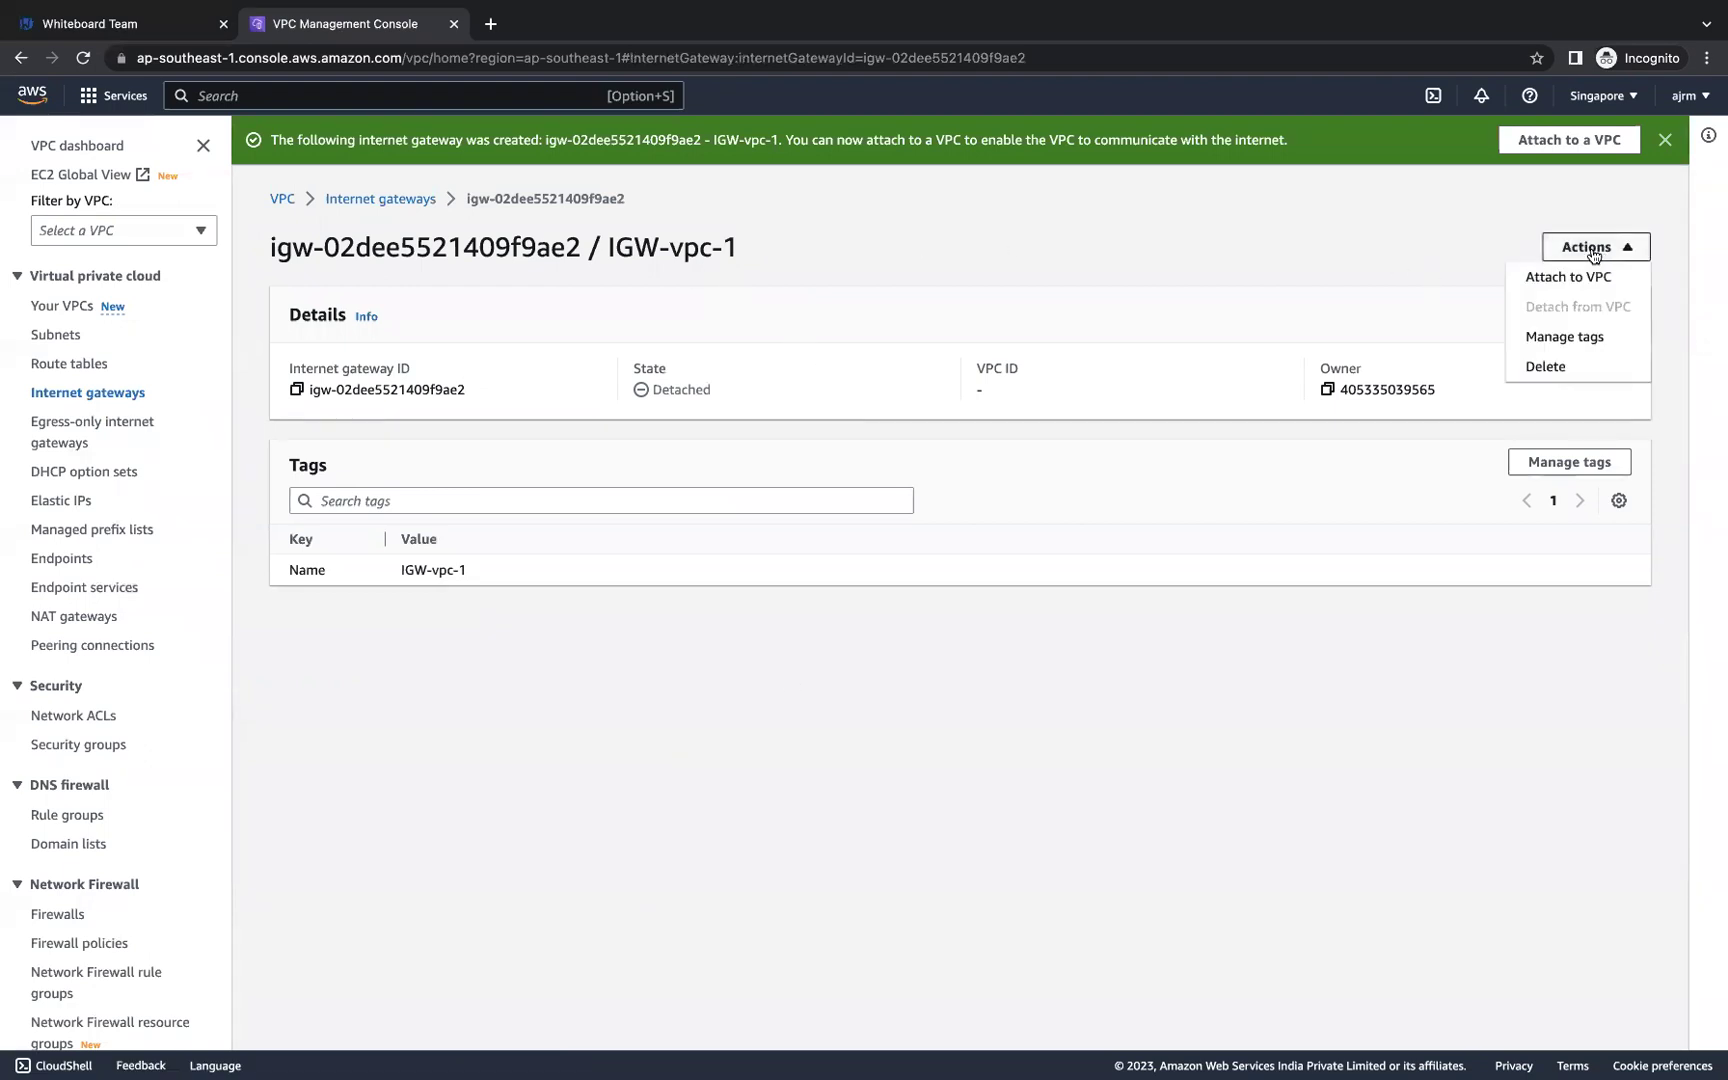
{"action": "left_click", "coordinate": [1556, 275]}
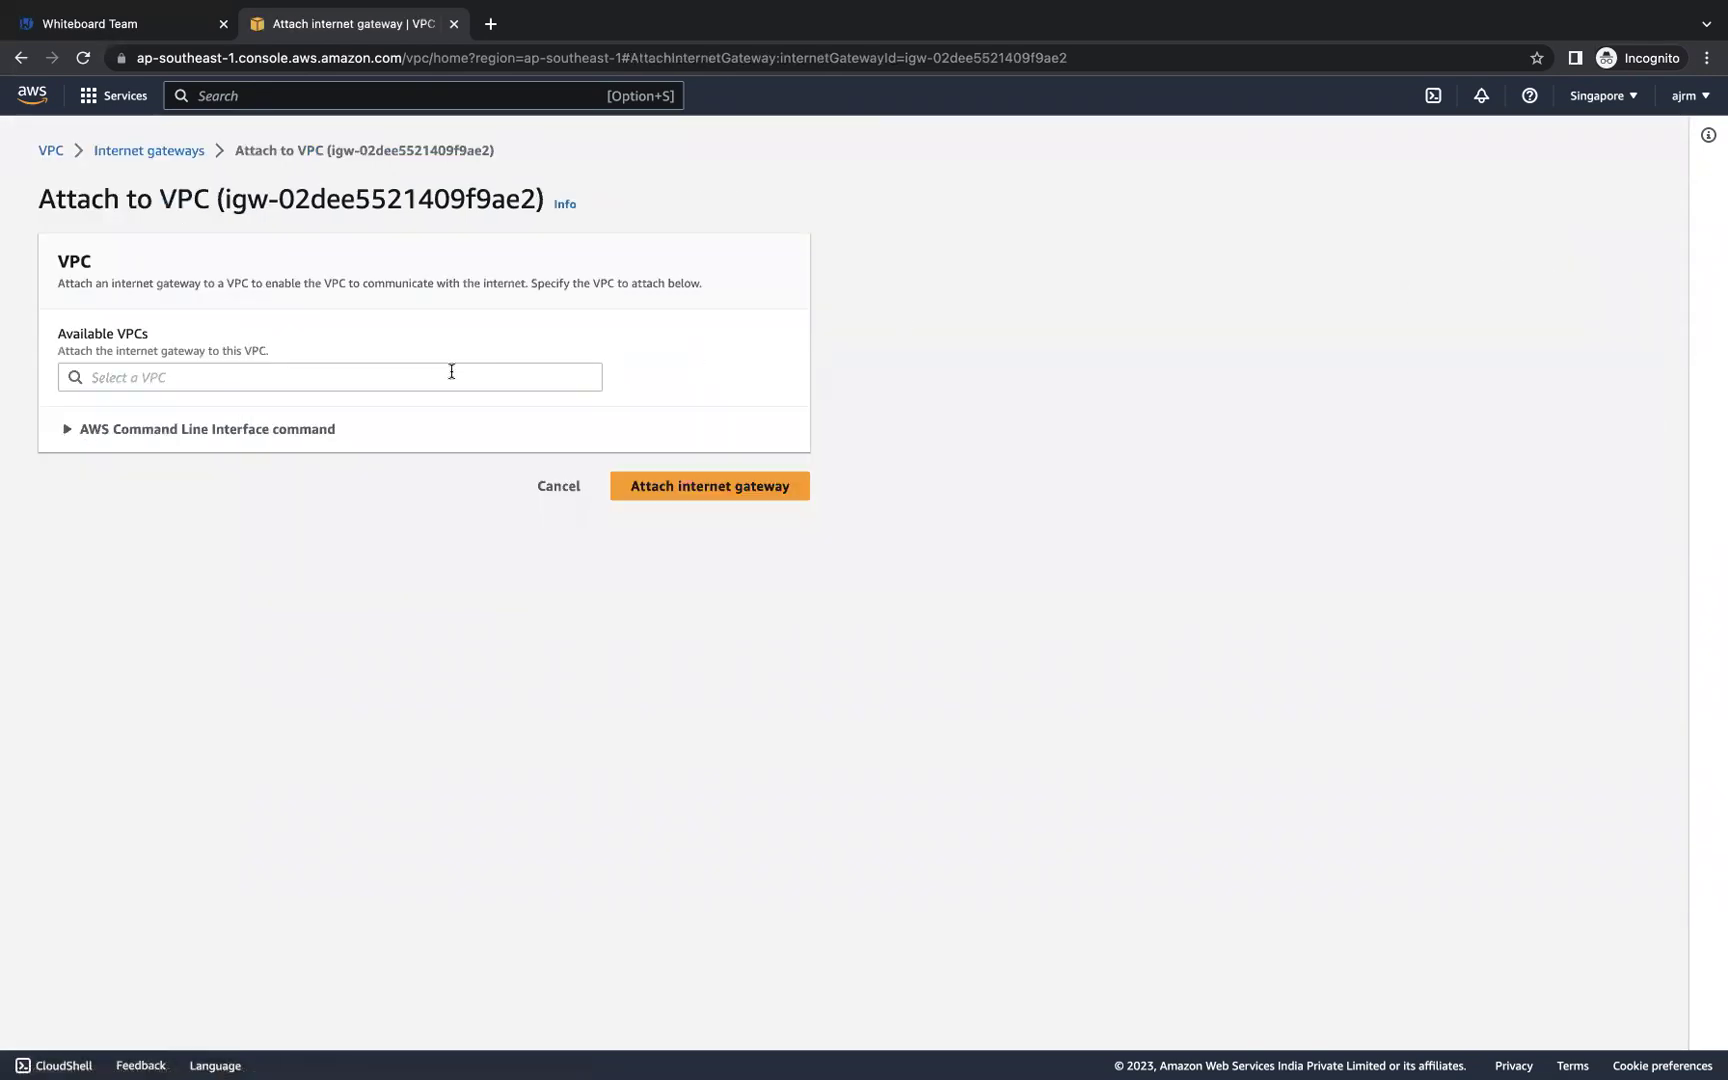
{"action": "left_click", "coordinate": [442, 374]}
{"action": "left_click", "coordinate": [326, 409]}
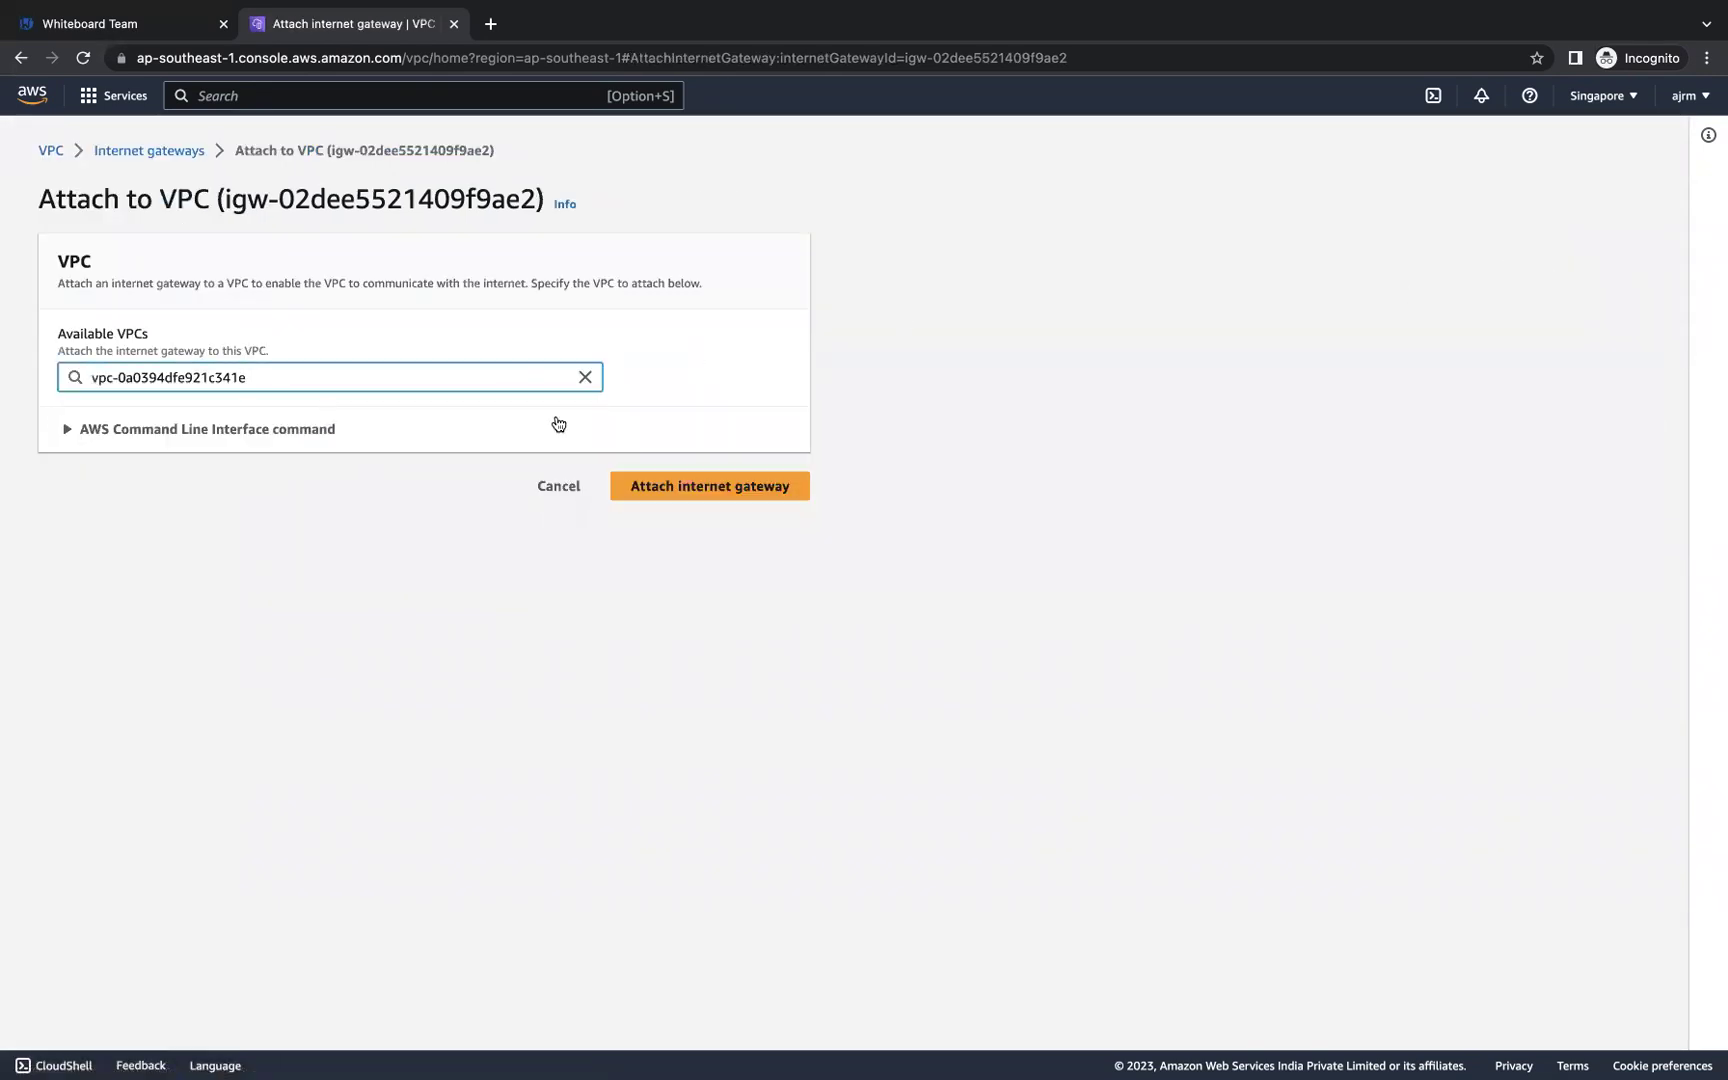
{"action": "left_click", "coordinate": [681, 494]}
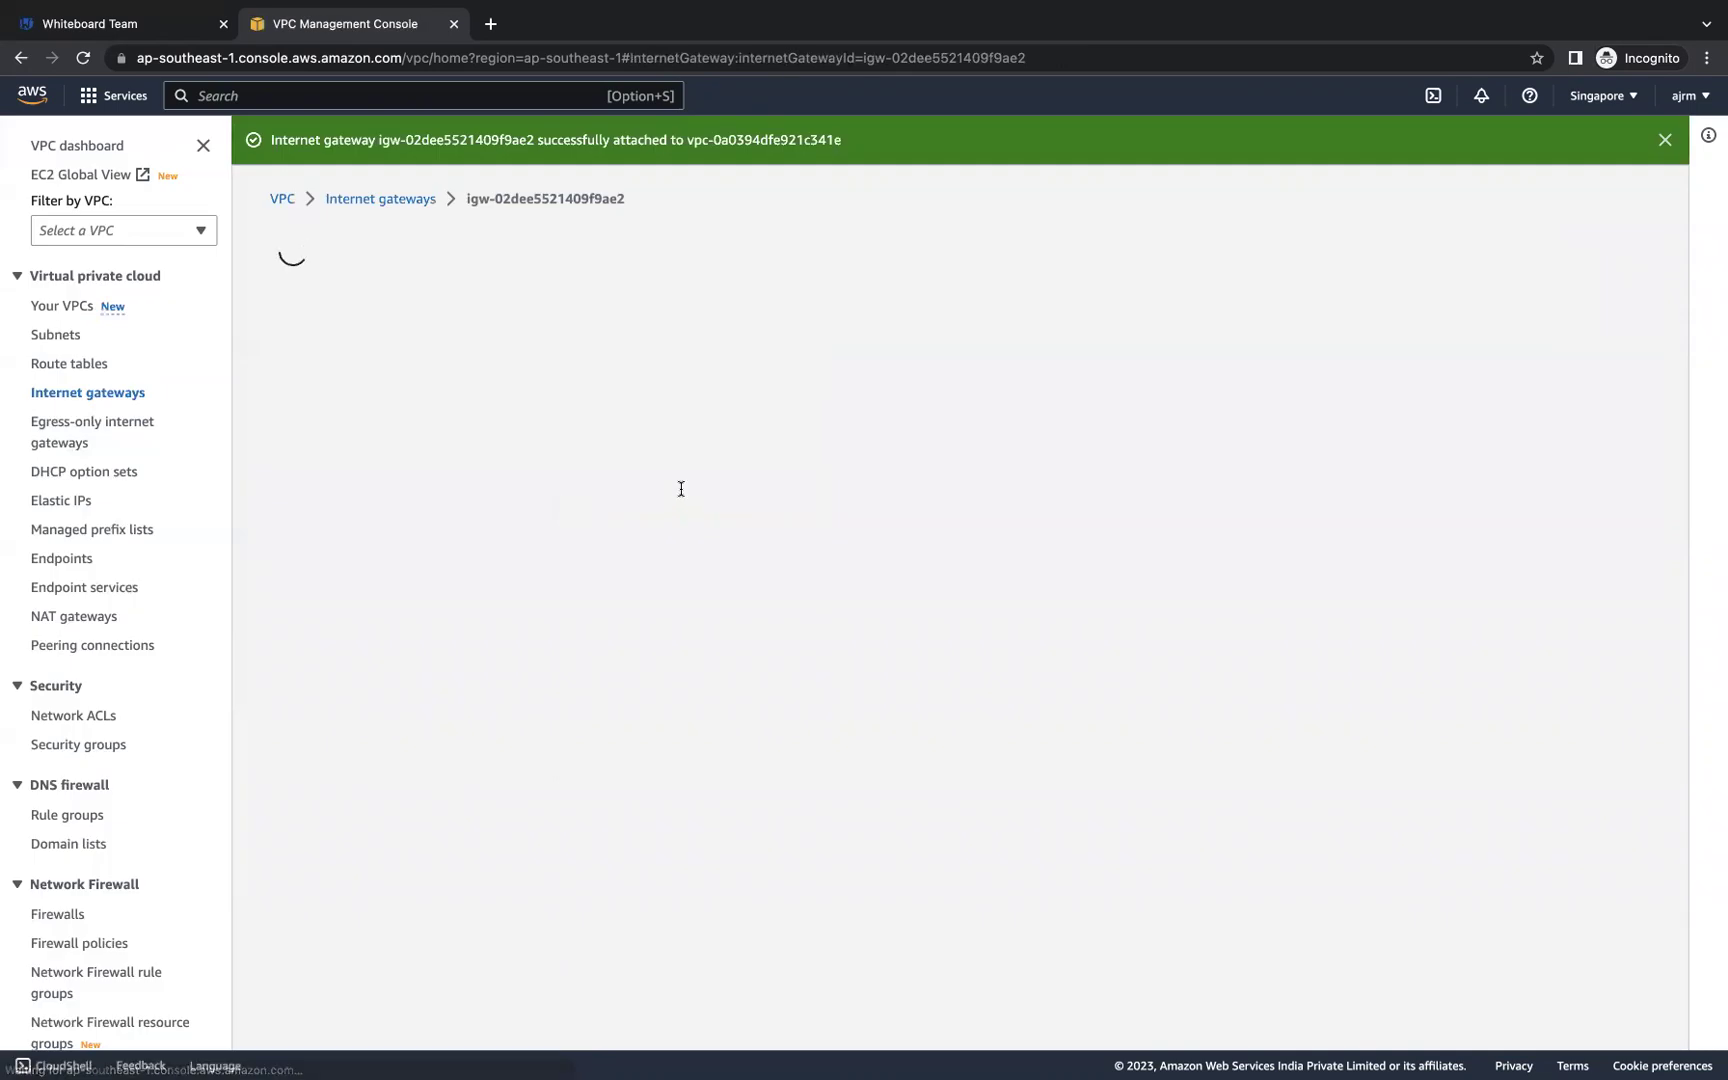
Step: Return to the internet gateways list and create another internet gateway named IGW-vpc-2
{"action": "left_click", "coordinate": [414, 203]}
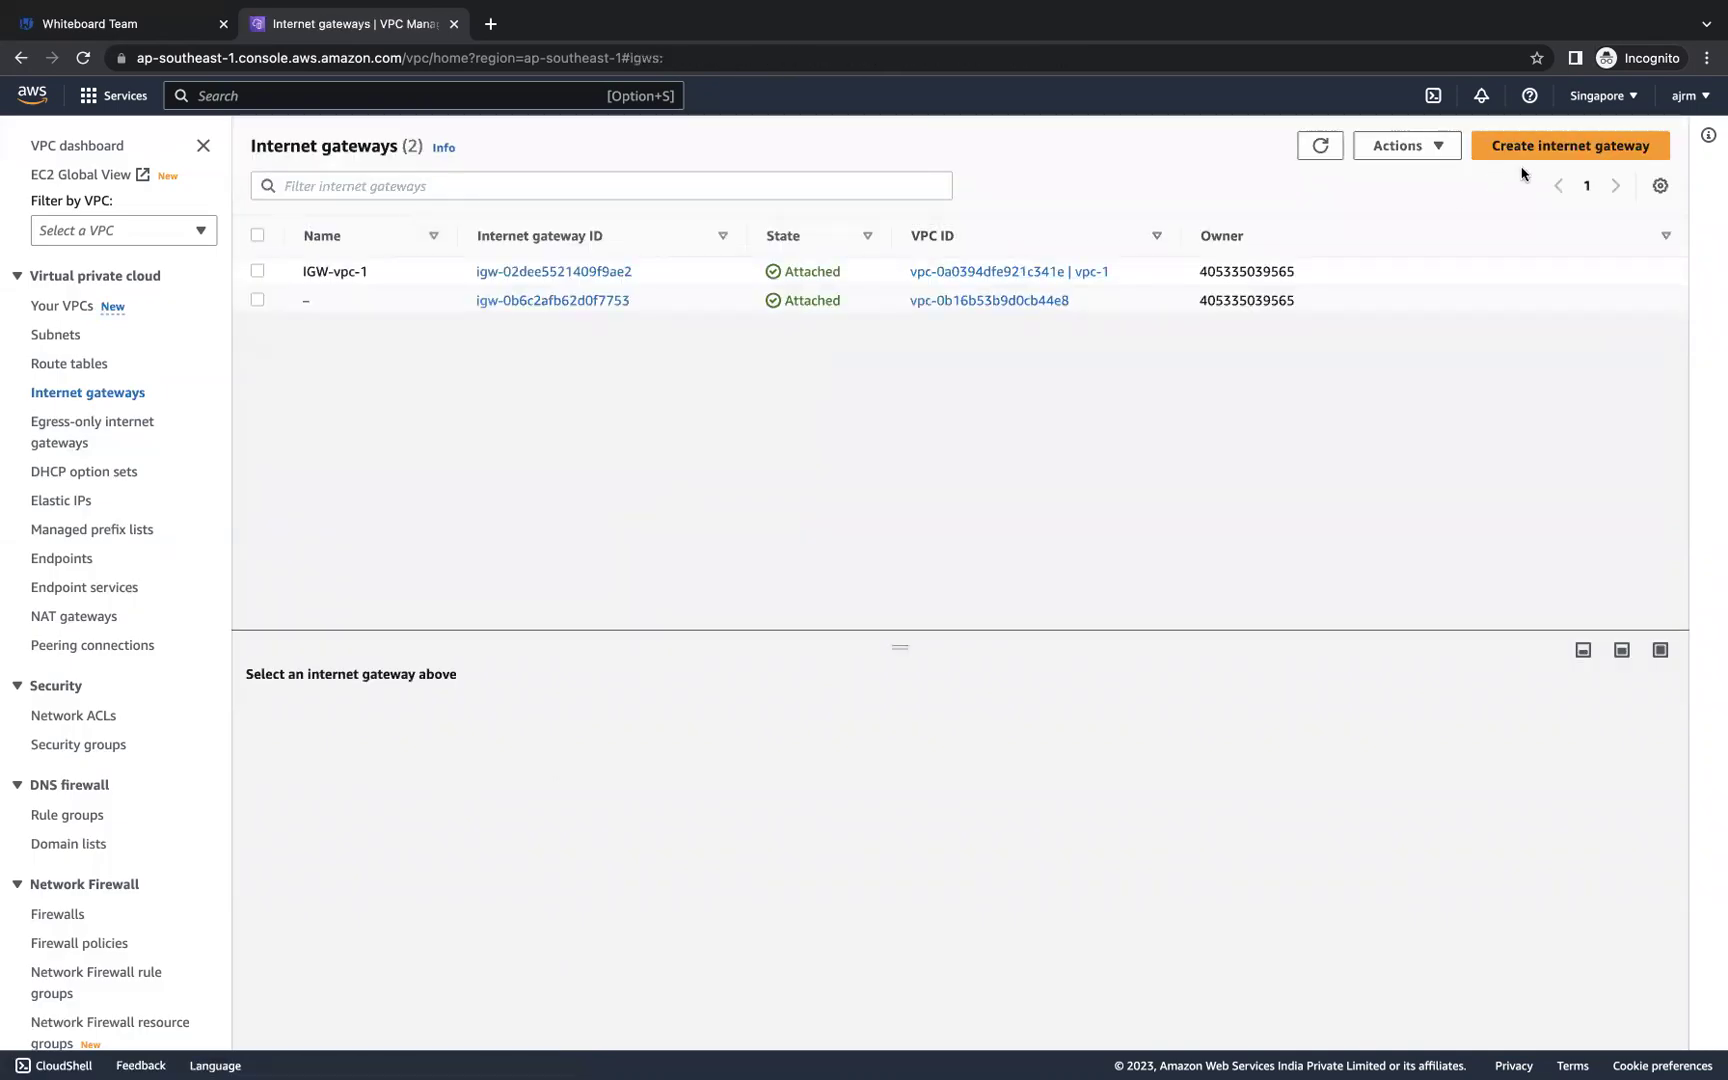
{"action": "left_click", "coordinate": [1560, 148]}
{"action": "left_click", "coordinate": [349, 397]}
{"action": "type", "text": "I"}
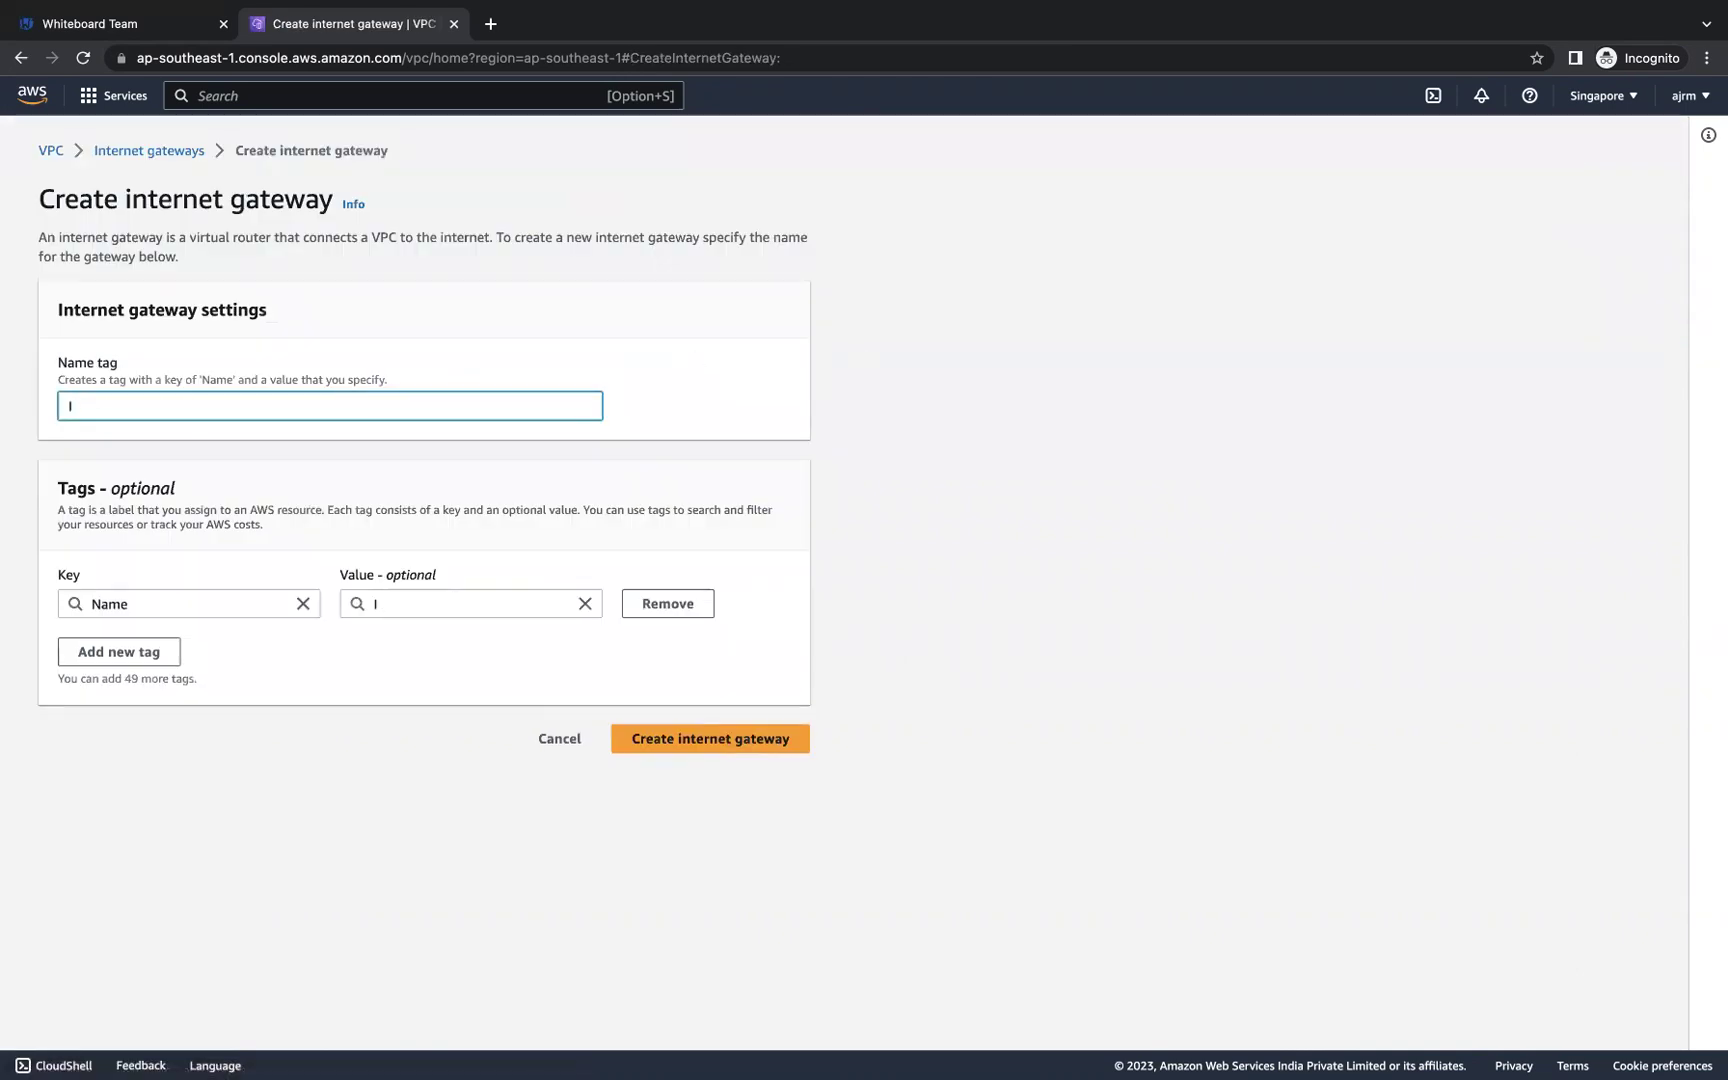
{"action": "type", "text": "CGW-vpc-2"}
{"action": "left_click", "coordinate": [706, 738]}
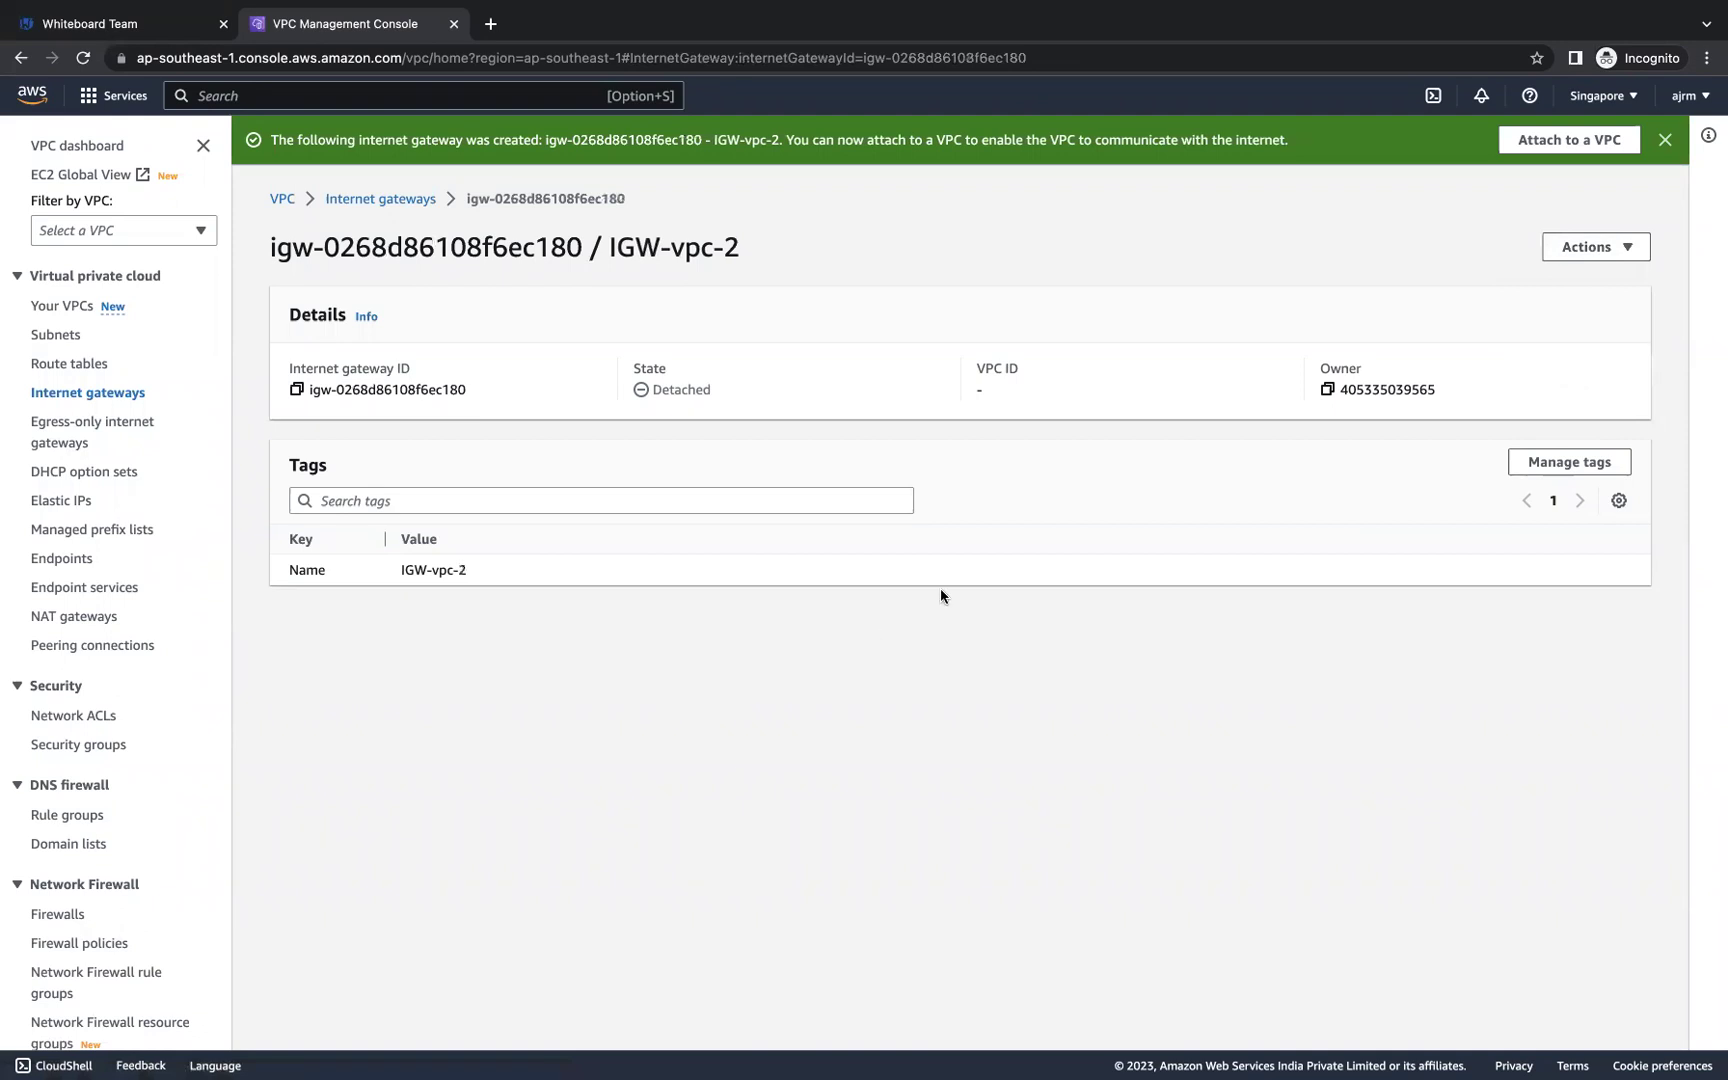
Step: Attach the internet gateway IGW-vpc-2 to vpc-2
{"action": "left_click", "coordinate": [1603, 247]}
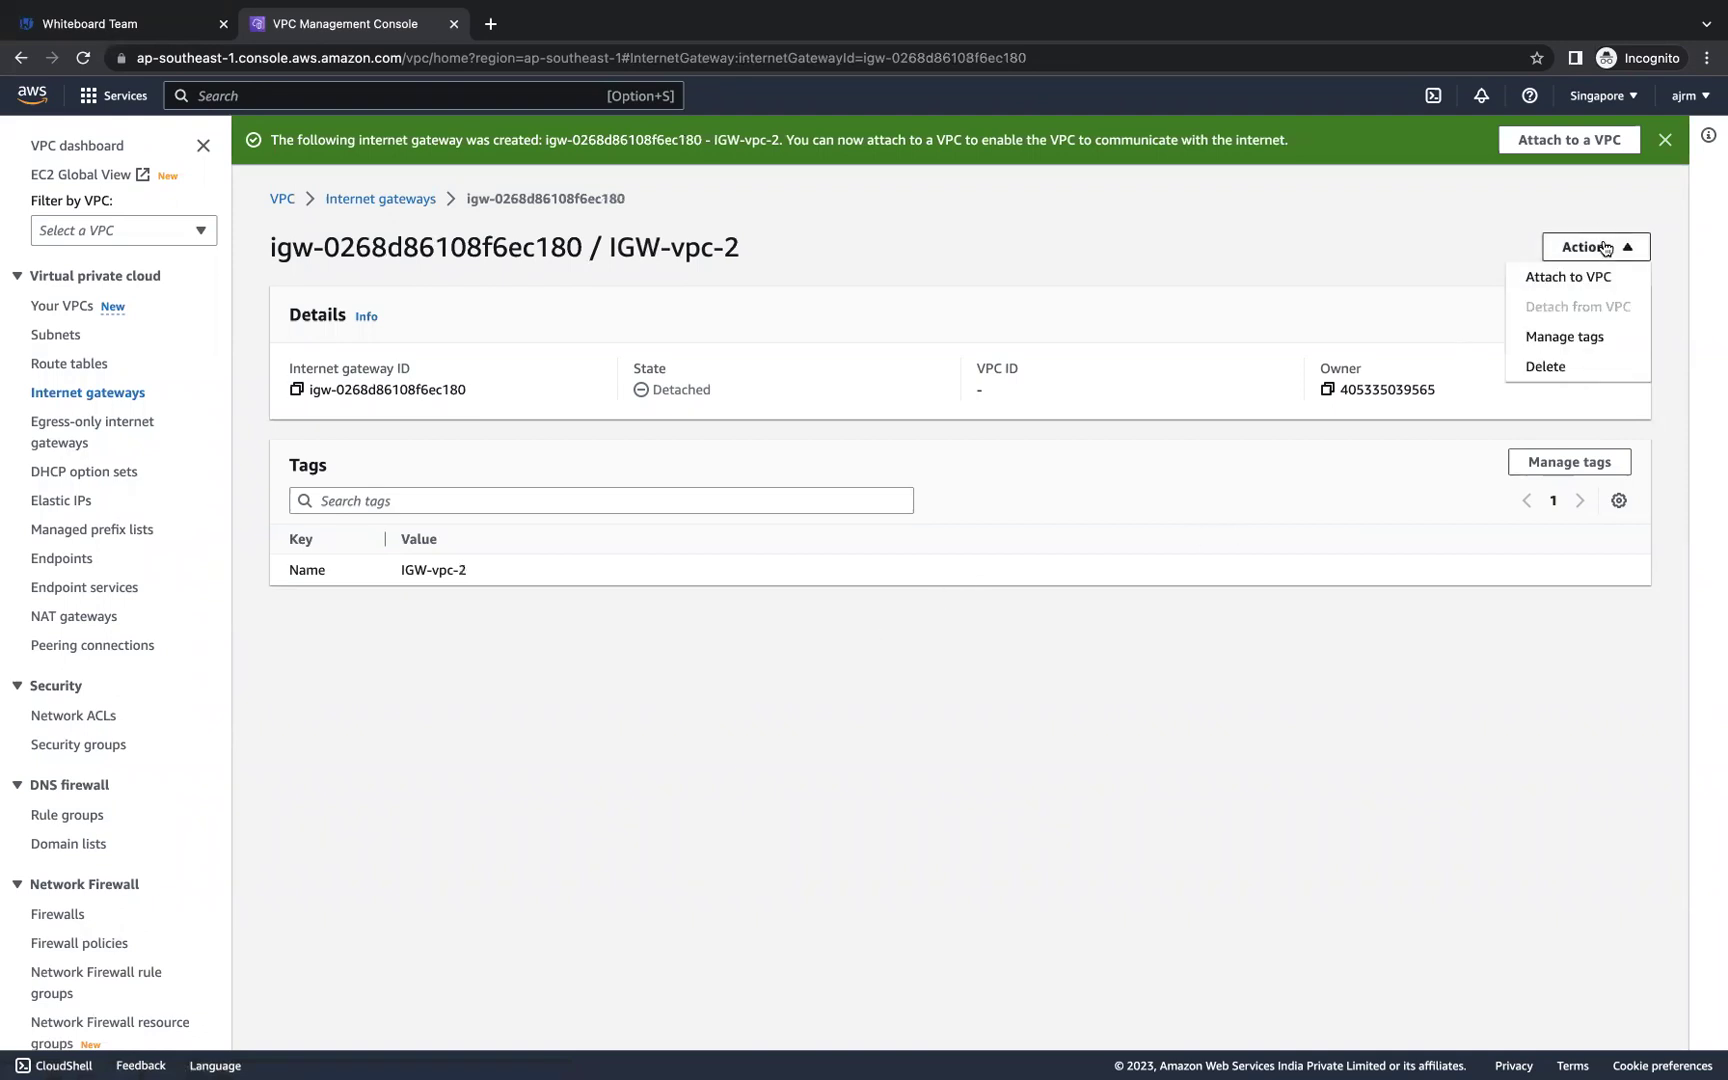
{"action": "left_click", "coordinate": [1567, 277]}
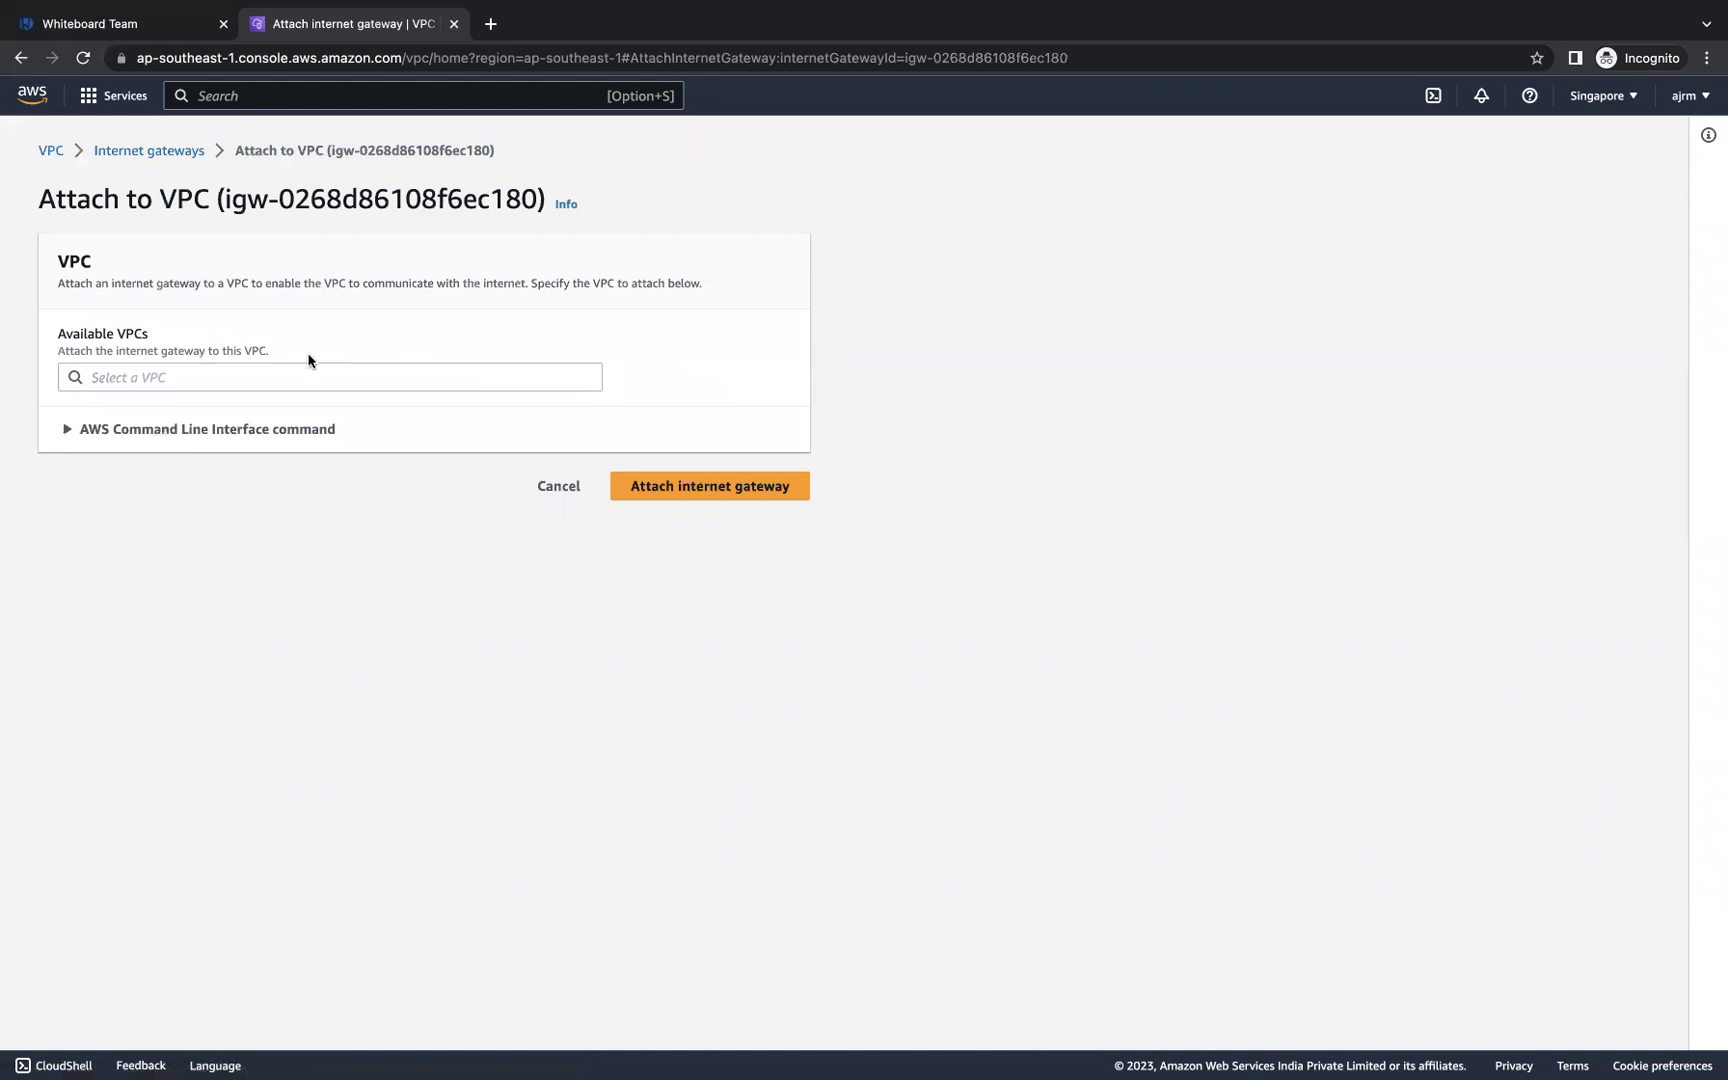
{"action": "left_click", "coordinate": [283, 375]}
{"action": "left_click", "coordinate": [245, 406]}
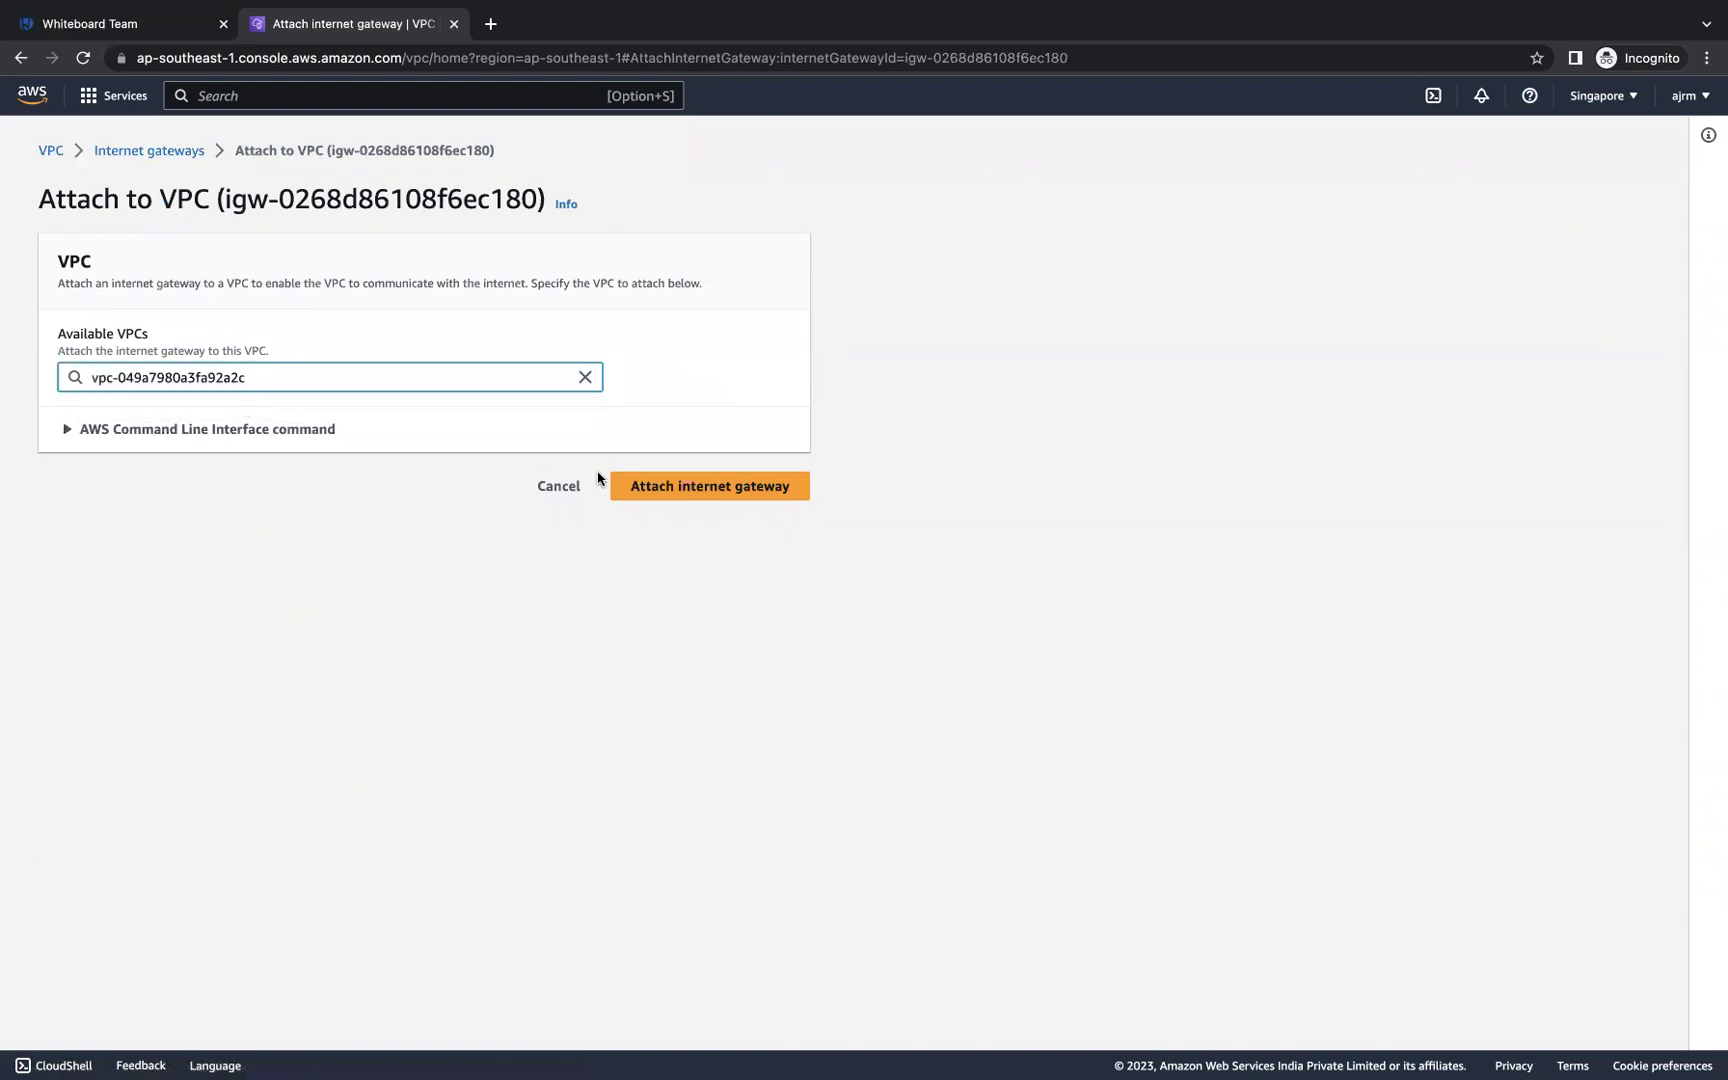
{"action": "left_click", "coordinate": [670, 489]}
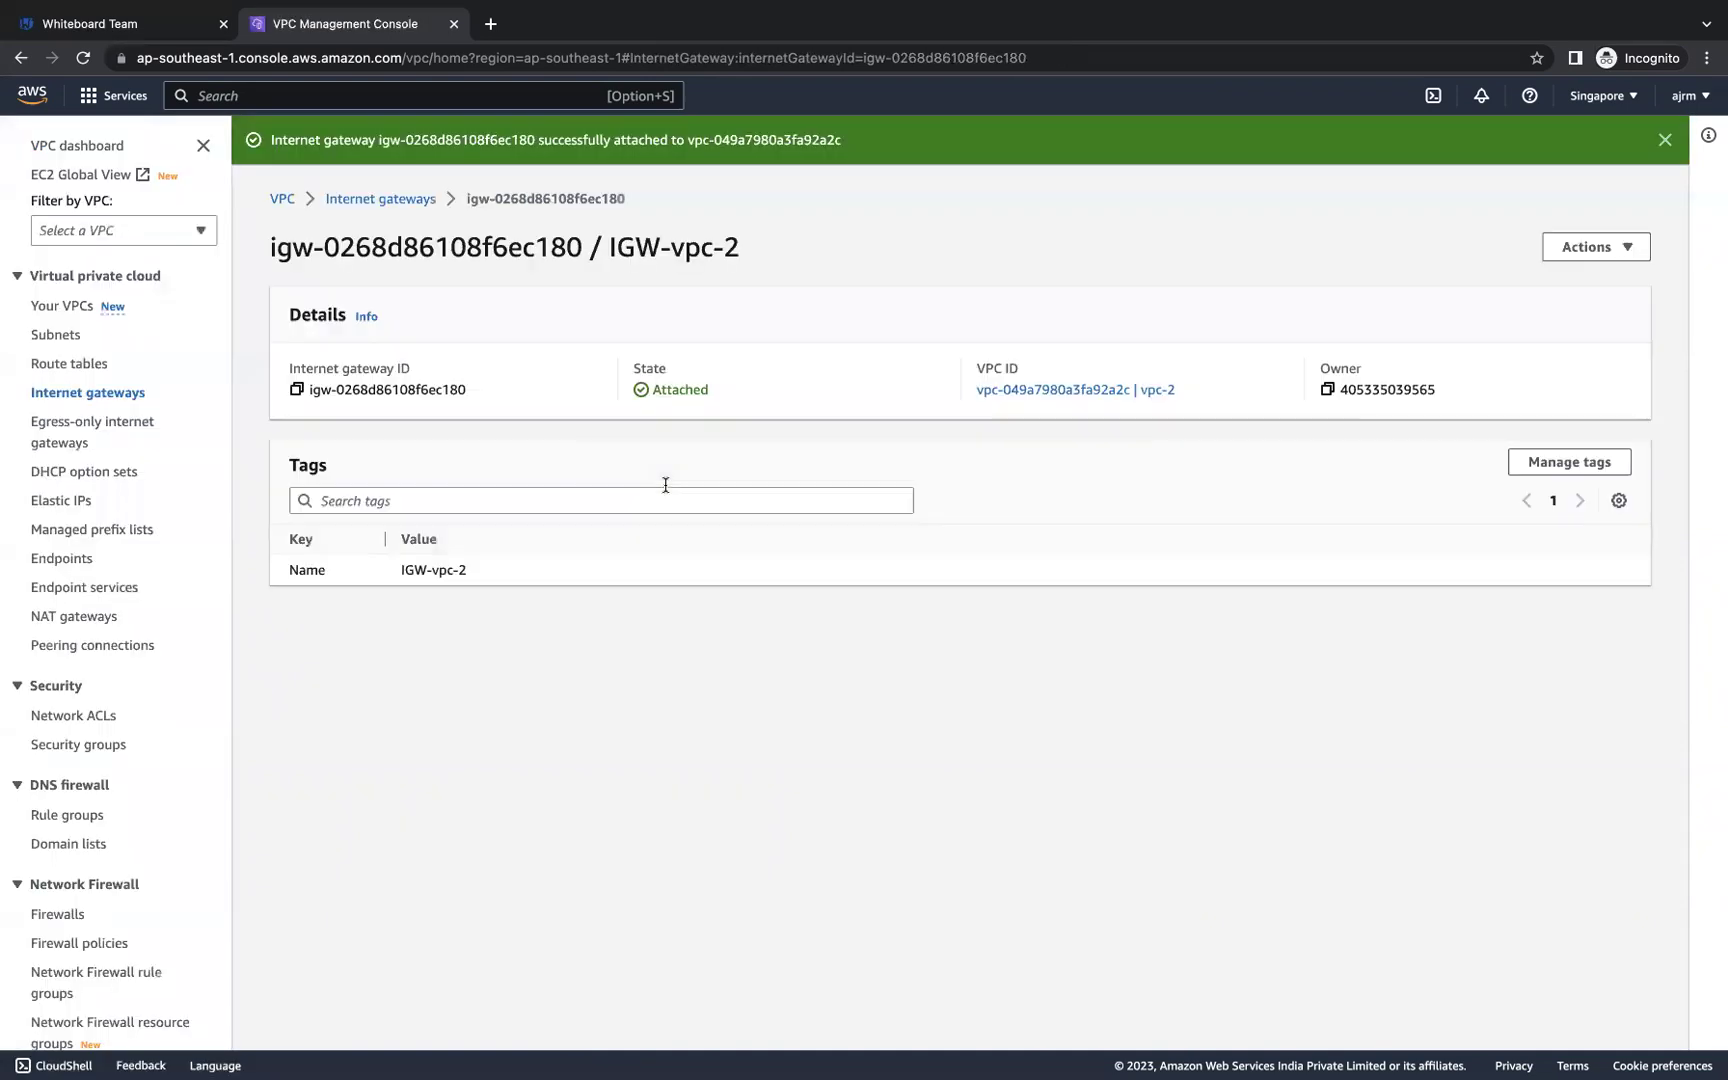
Step: Switch to the whiteboard and draw a small light brown oval freehand on the upper edge of the larger black subnet box in each VPC
{"action": "left_click", "coordinate": [118, 28]}
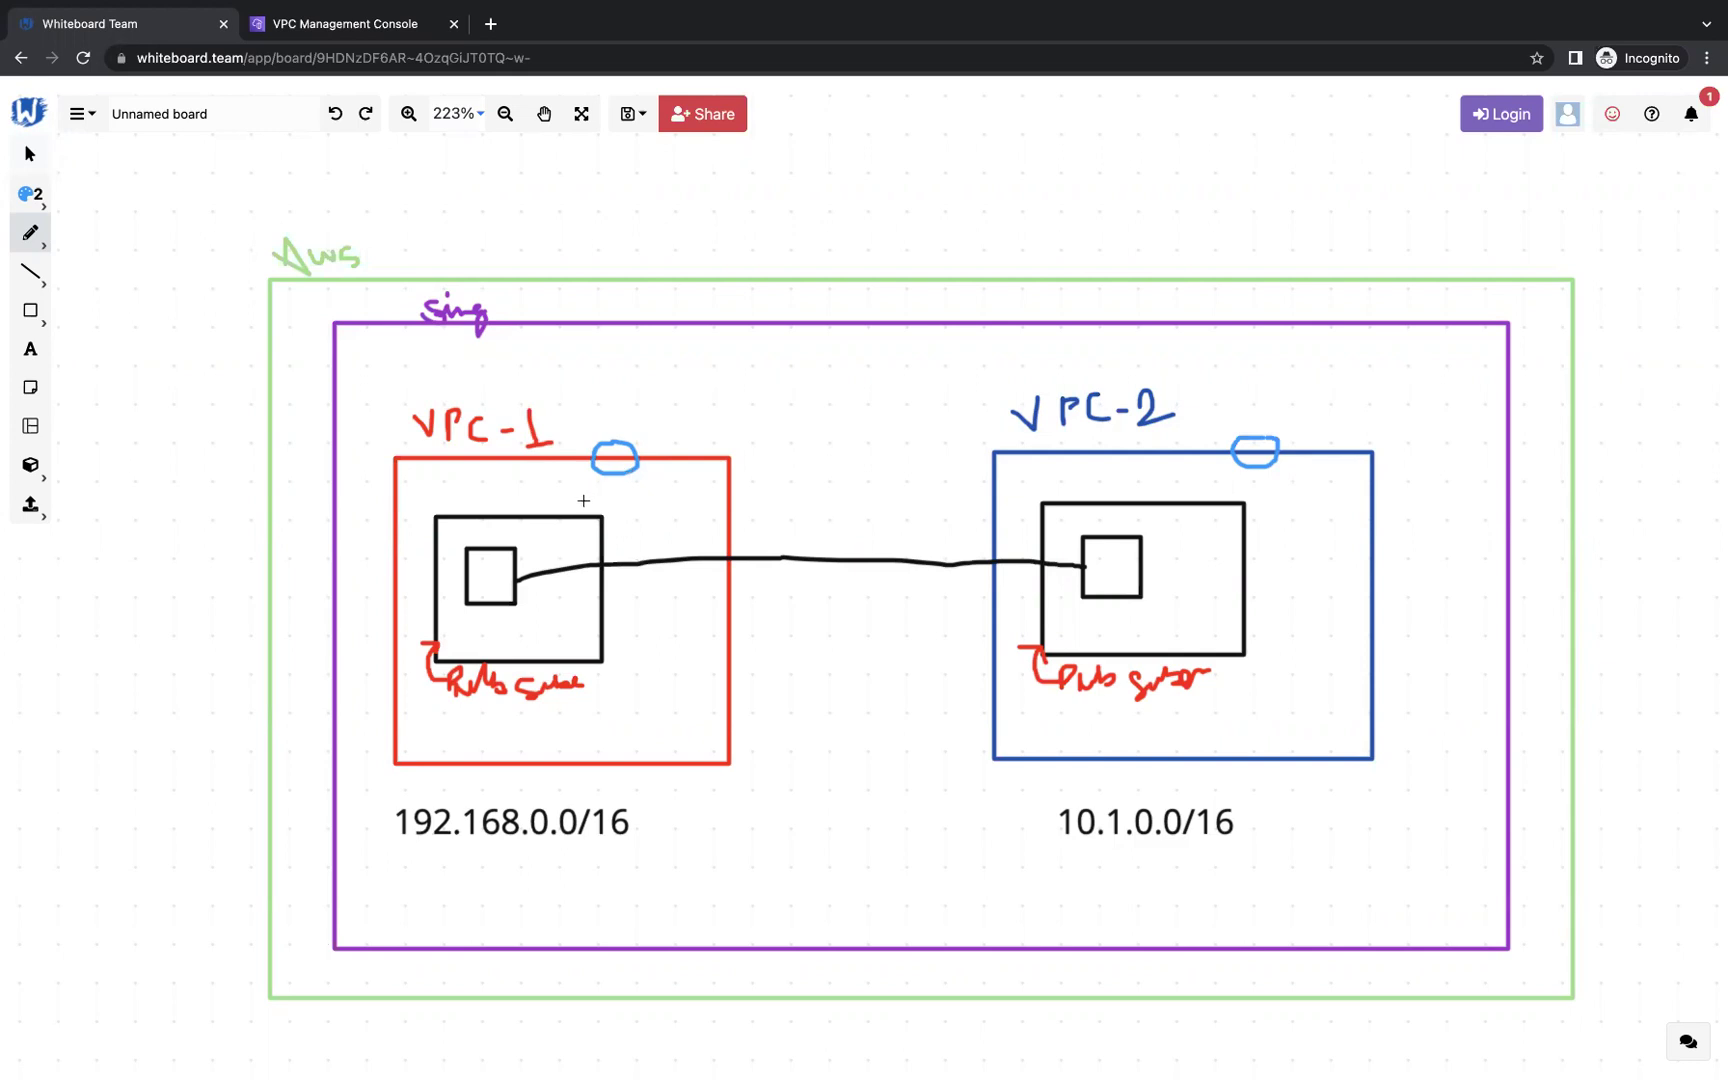
{"action": "left_click", "coordinate": [37, 199]}
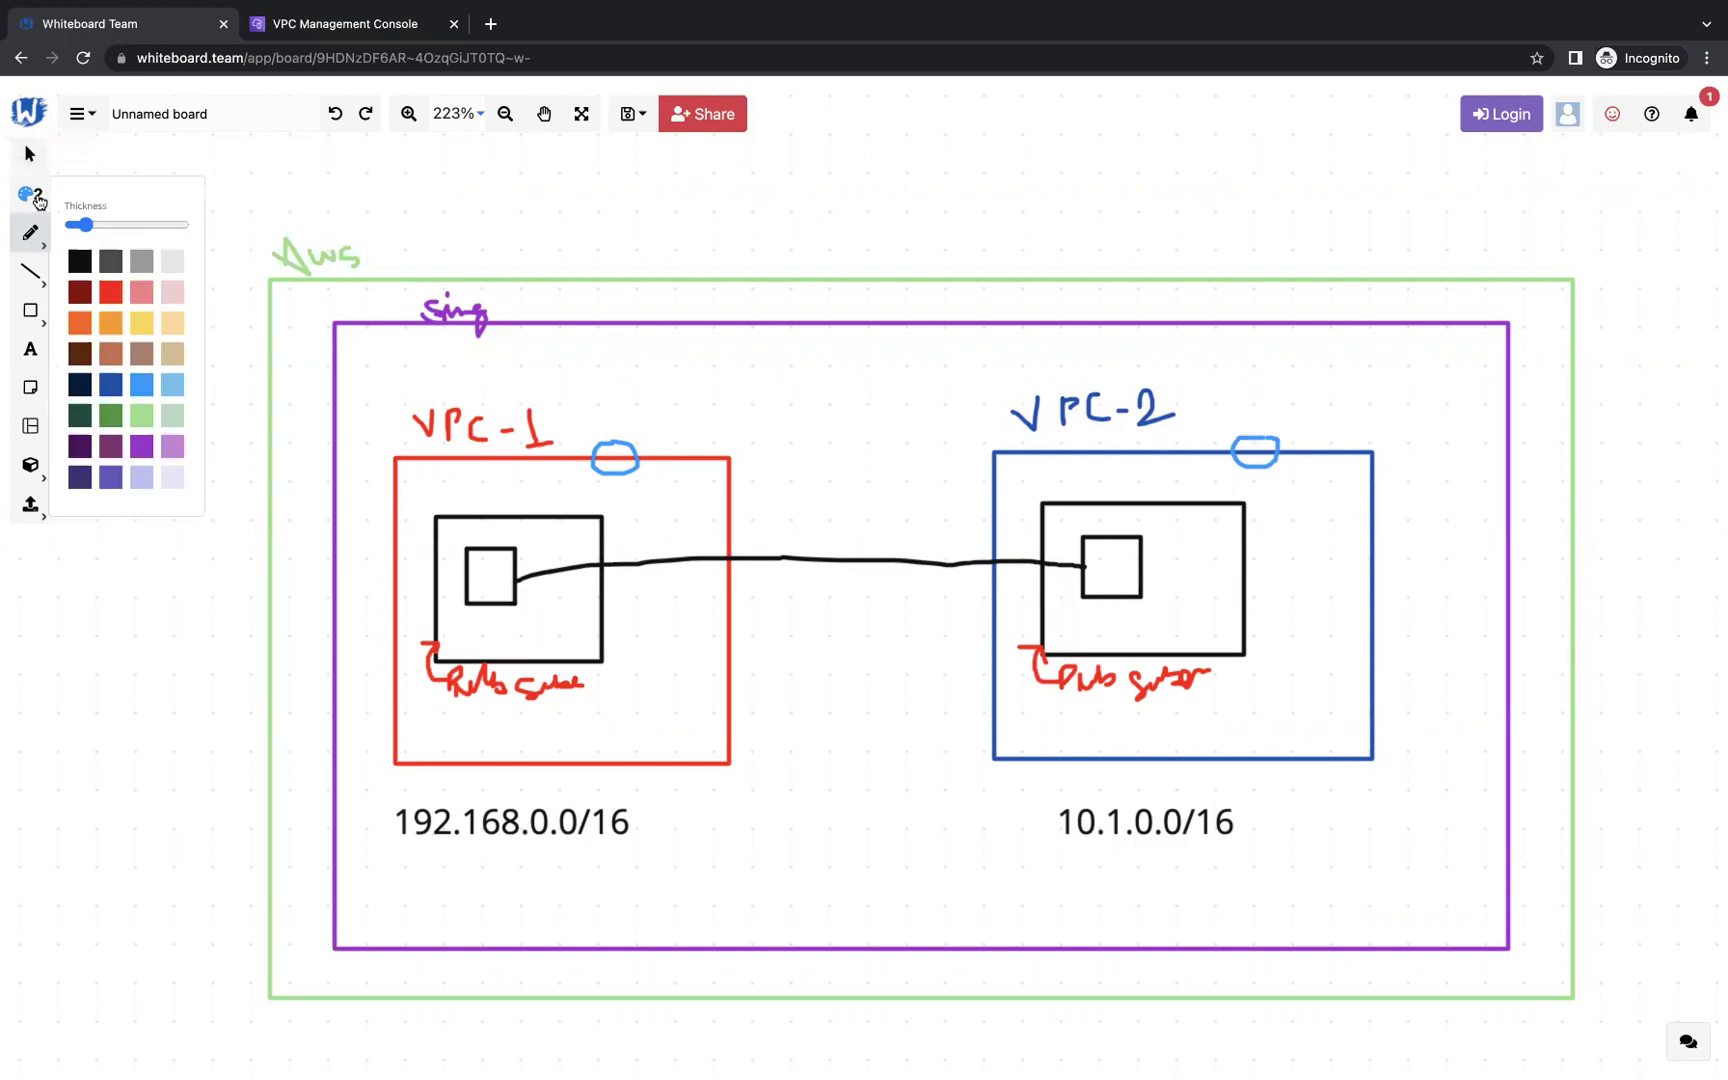
{"action": "left_click", "coordinate": [110, 354]}
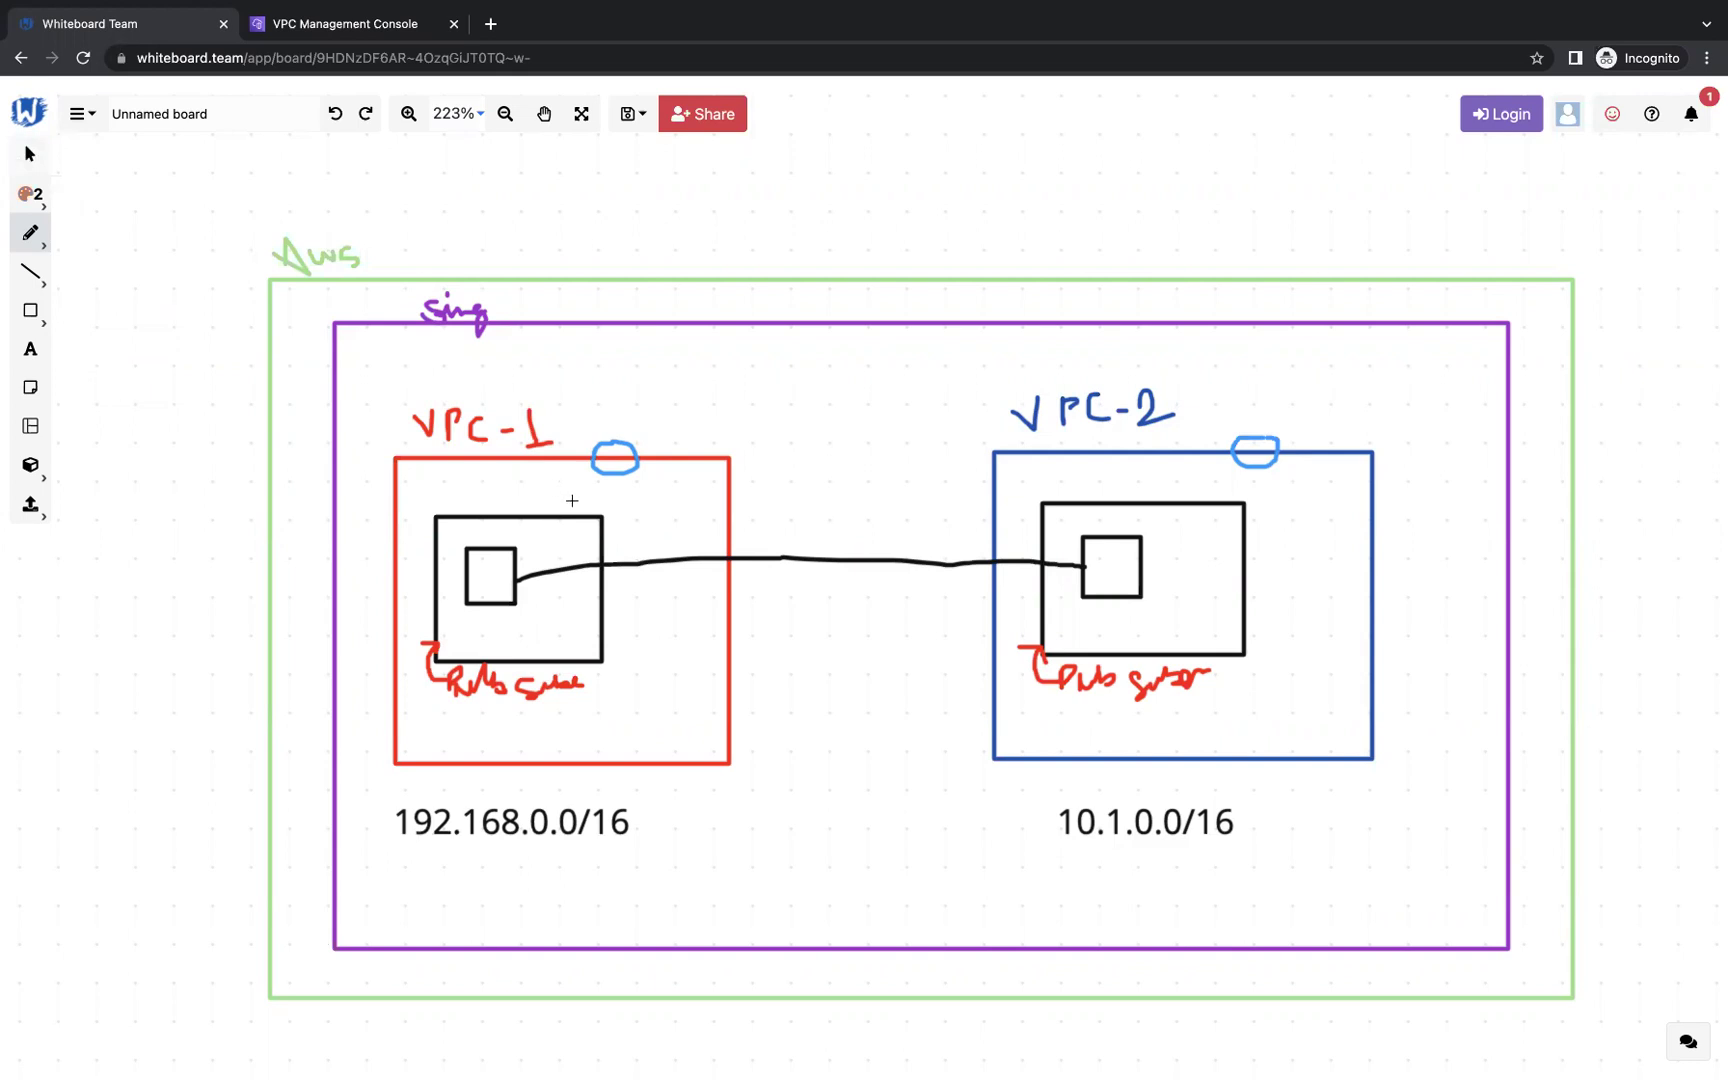
{"action": "mouse_move", "coordinate": [572, 500]}
{"action": "left_mouse_down"}
{"action": "mouse_move", "coordinate": [542, 512]}
{"action": "mouse_move", "coordinate": [575, 532]}
{"action": "mouse_move", "coordinate": [585, 499]}
{"action": "mouse_move", "coordinate": [567, 500]}
{"action": "left_mouse_up"}
{"action": "mouse_move", "coordinate": [1224, 485]}
{"action": "left_mouse_down"}
{"action": "mouse_move", "coordinate": [1201, 495]}
{"action": "mouse_move", "coordinate": [1236, 514]}
{"action": "mouse_move", "coordinate": [1230, 484]}
{"action": "left_mouse_up"}
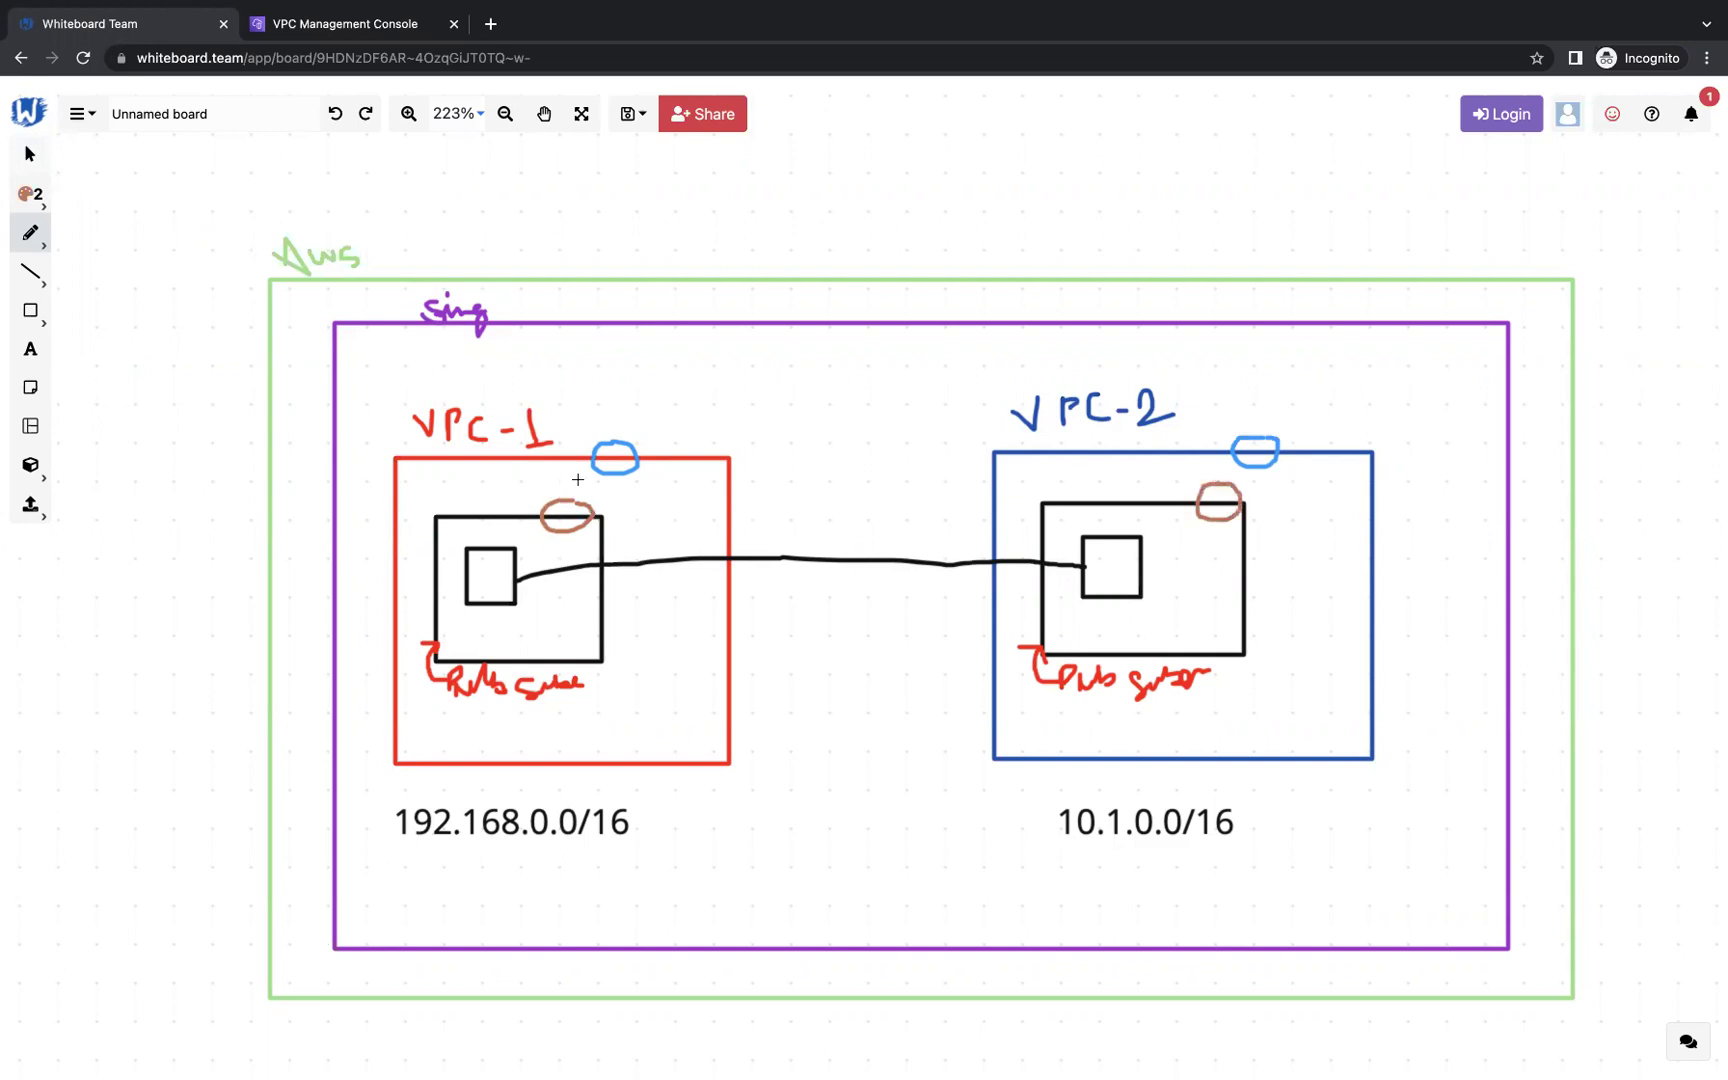
Step: Draw a light brown curve freehand in each VPC, connecting the blue gateway oval to the brown oval on the subnet box
{"action": "mouse_move", "coordinate": [597, 463]}
{"action": "left_mouse_down"}
{"action": "mouse_move", "coordinate": [572, 464]}
{"action": "mouse_move", "coordinate": [553, 500]}
{"action": "left_mouse_up"}
{"action": "left_click_drag", "start_coordinate": [1230, 458], "coordinate": [1211, 498]}
Step: Switch to the AWS VPC console and create a route table named rt-public-subnet-vpc-1 in vpc-1
{"action": "left_click", "coordinate": [337, 25]}
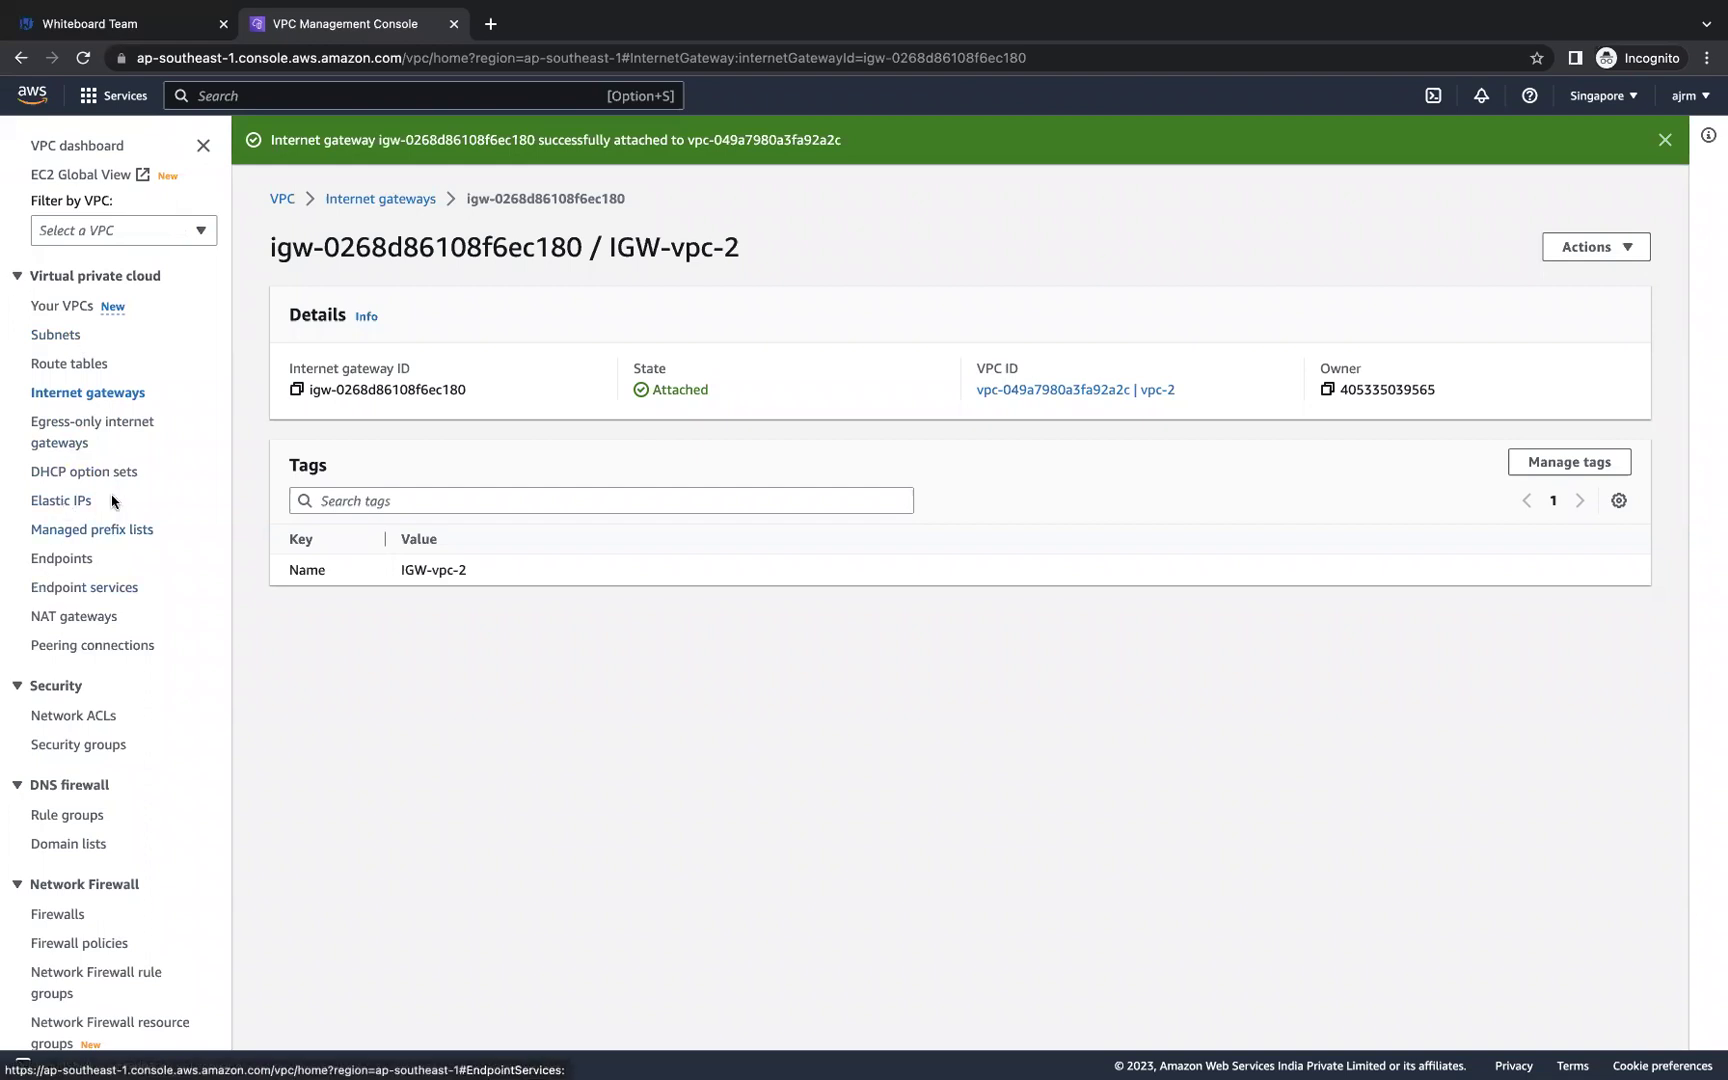
{"action": "left_click", "coordinate": [93, 366]}
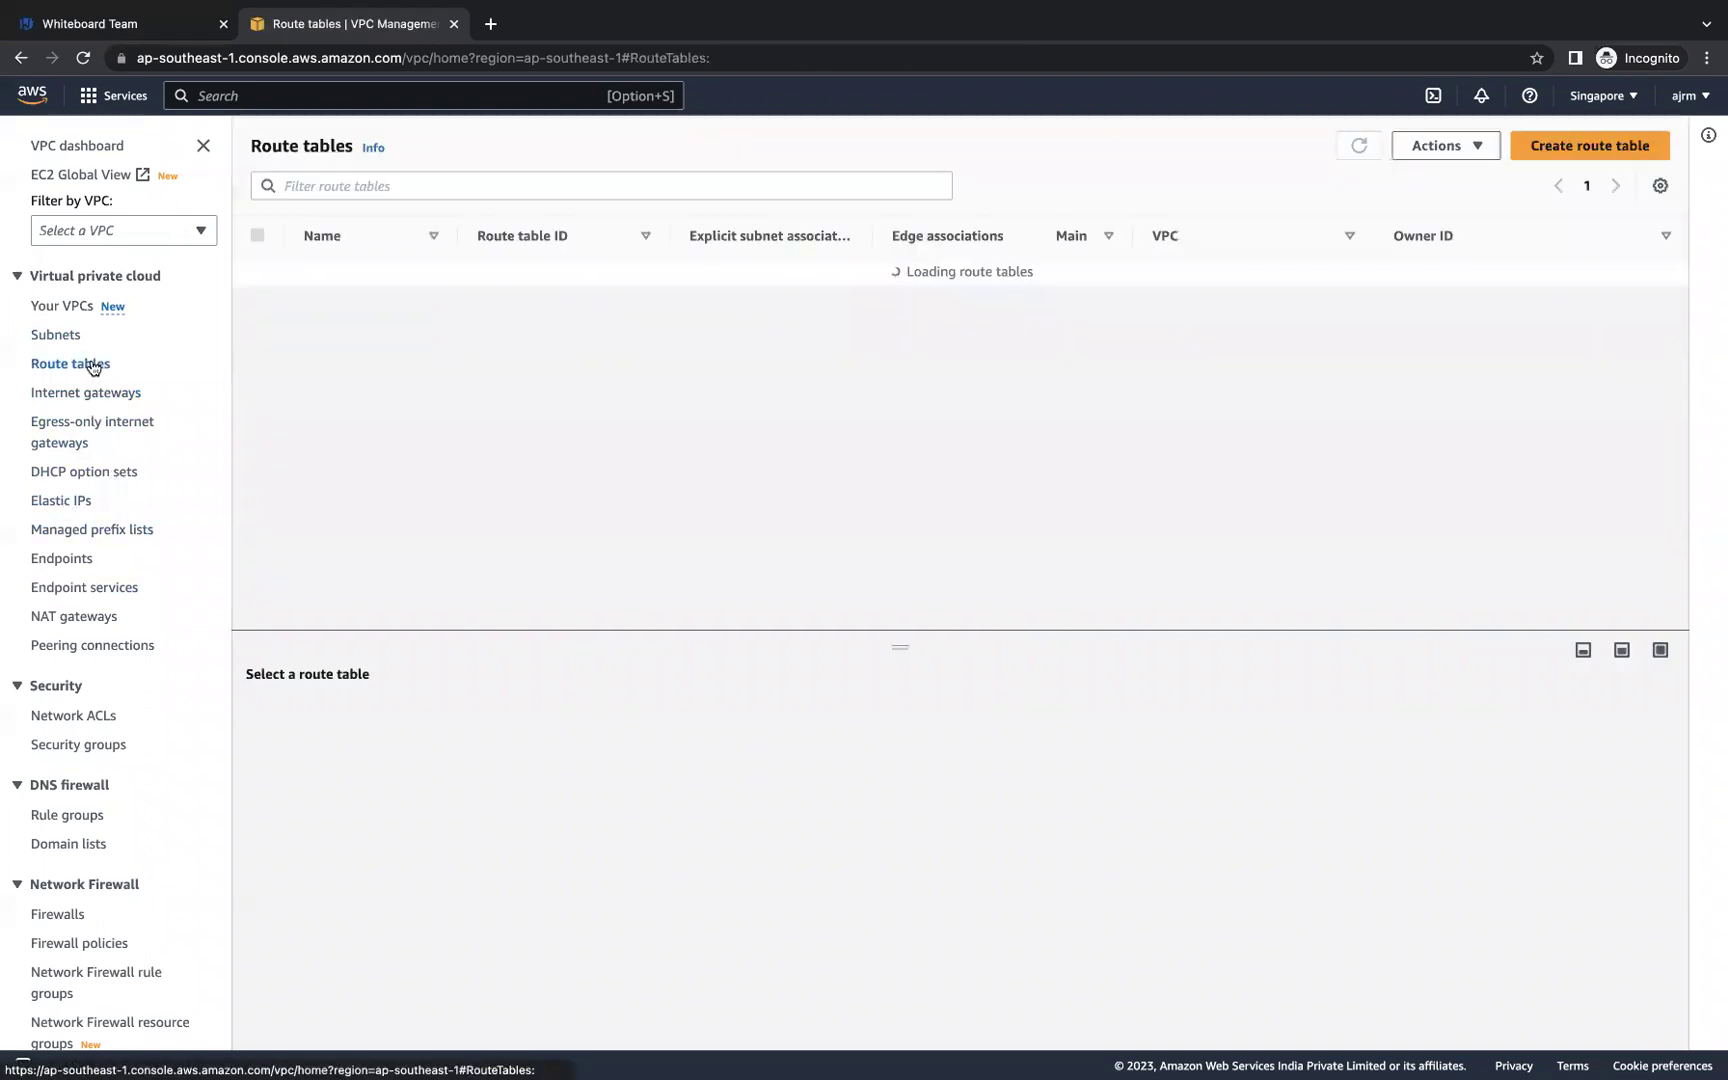
{"action": "left_click", "coordinate": [1586, 150]}
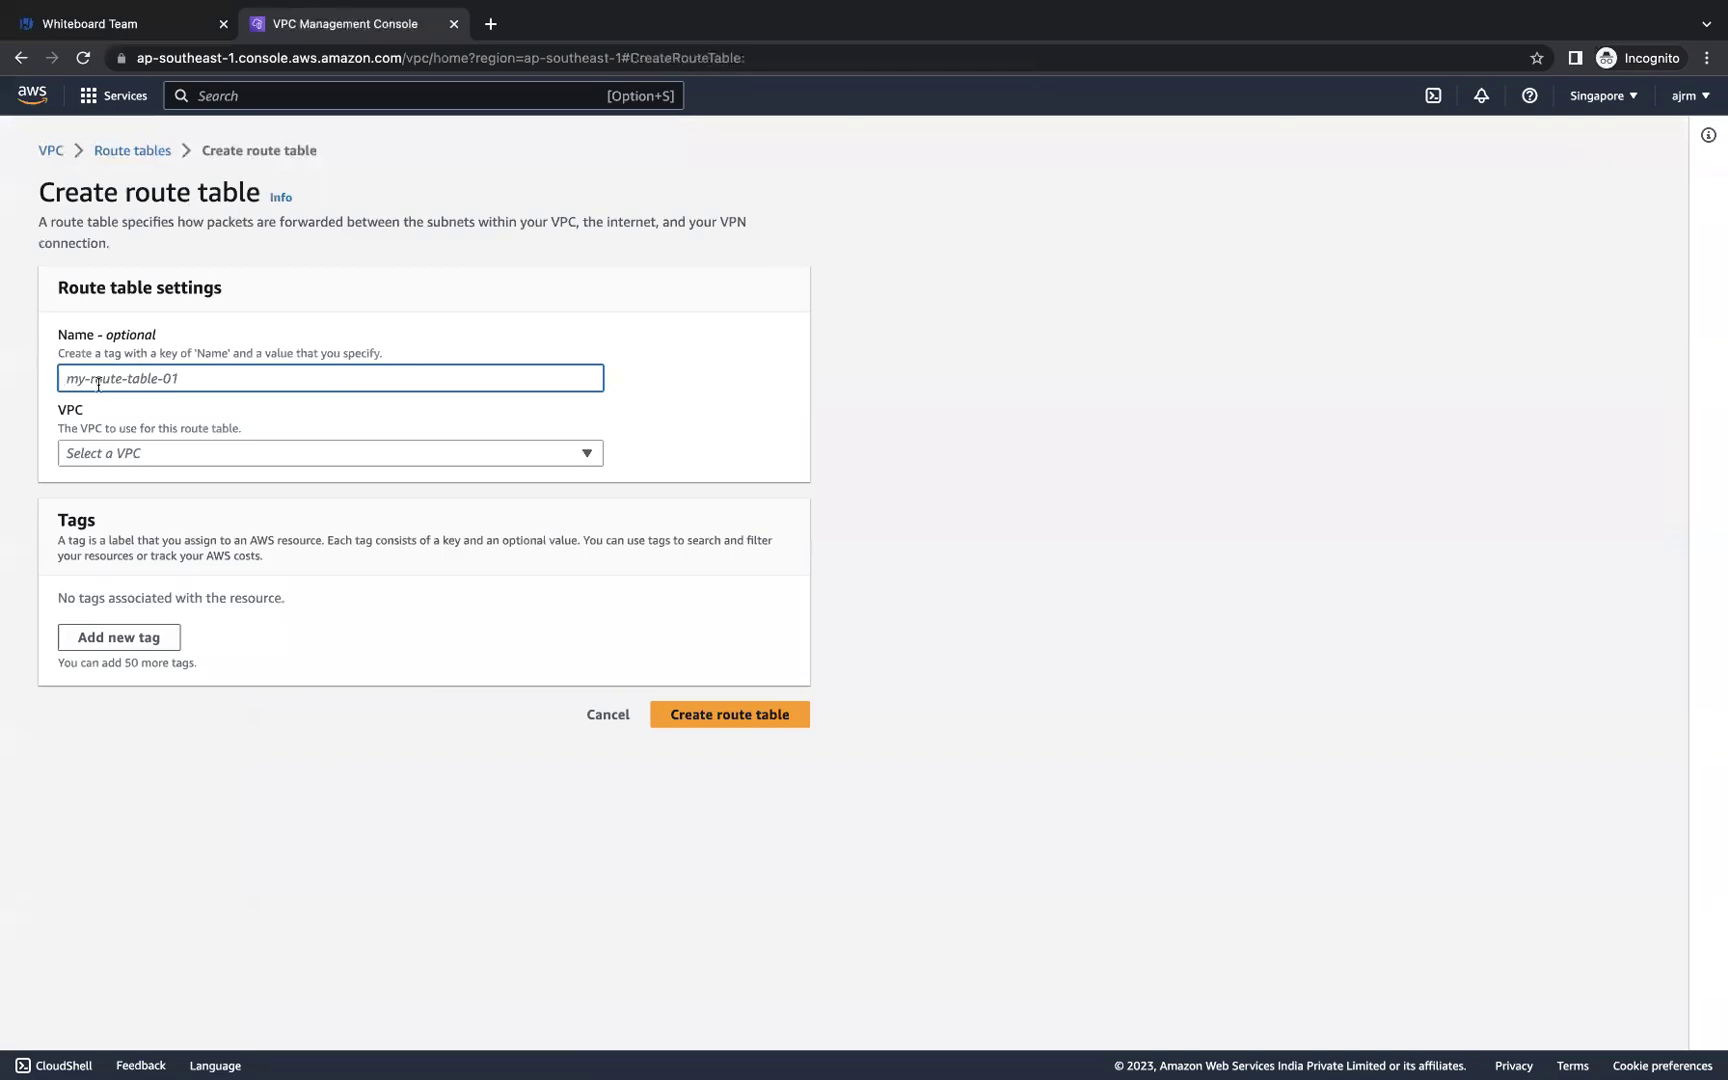
{"action": "type", "text": "rt-"}
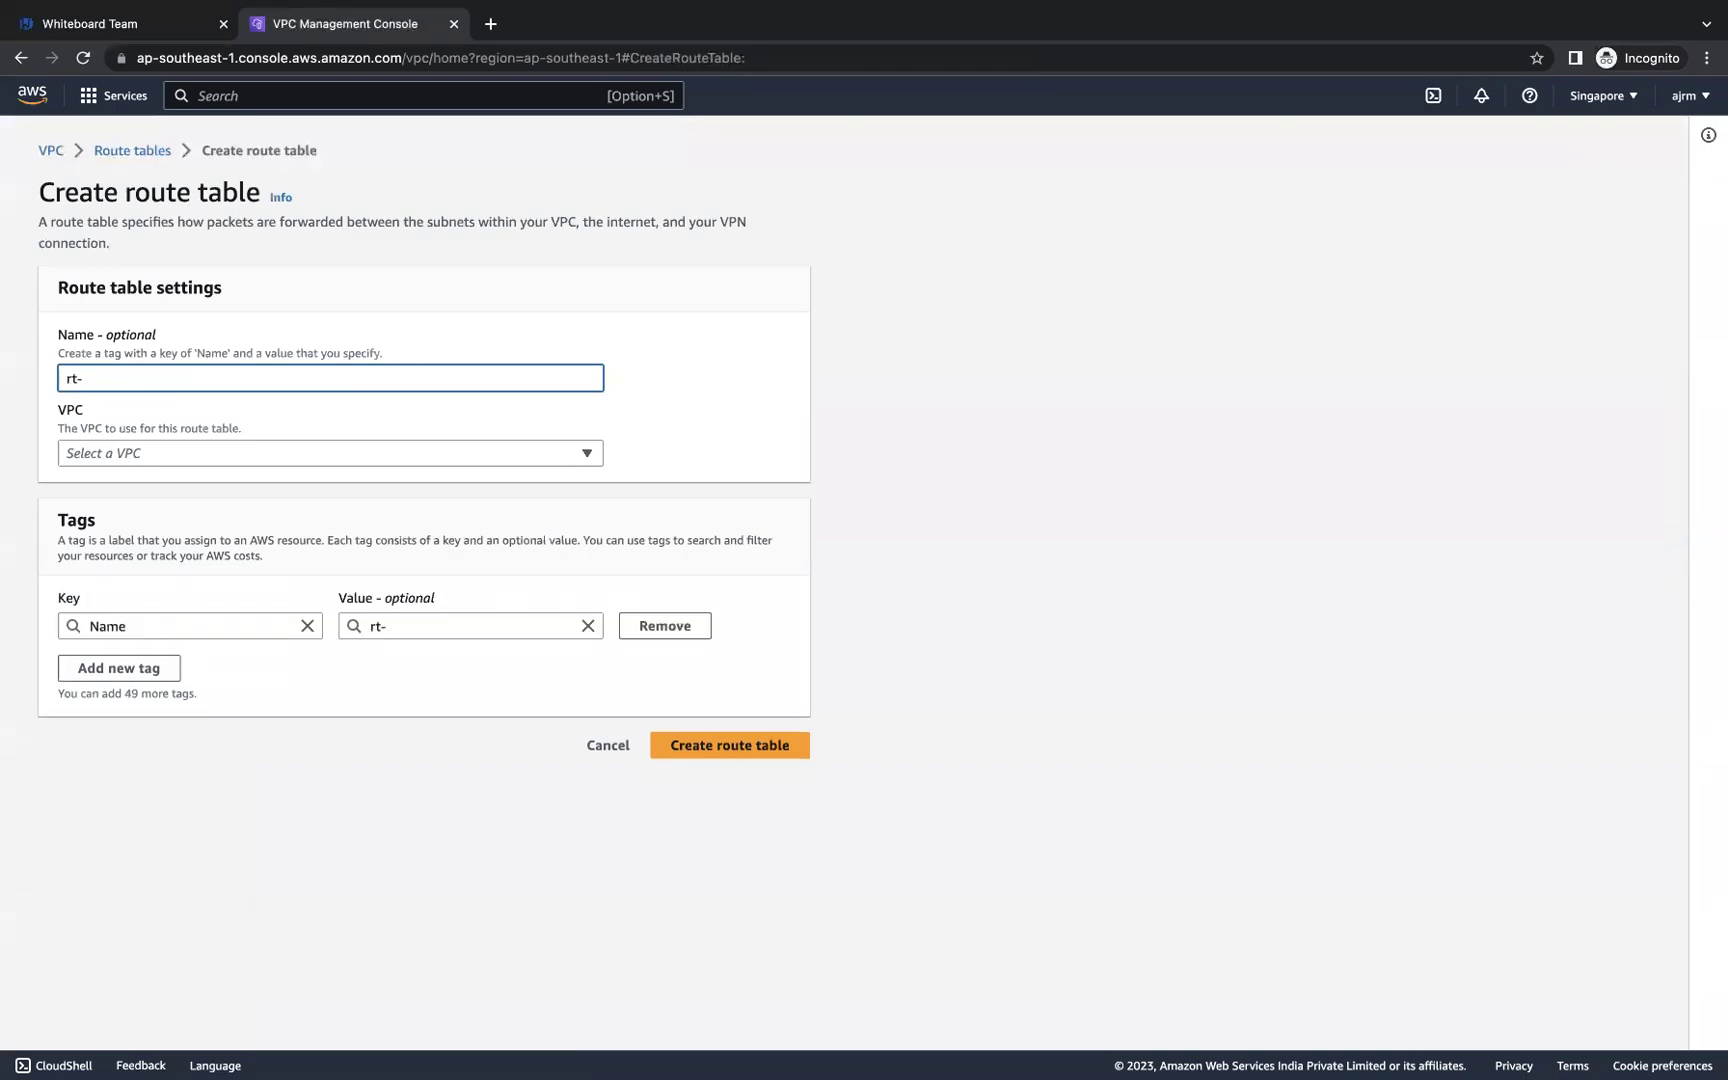
{"action": "type", "text": "public-subnet-vpc-1"}
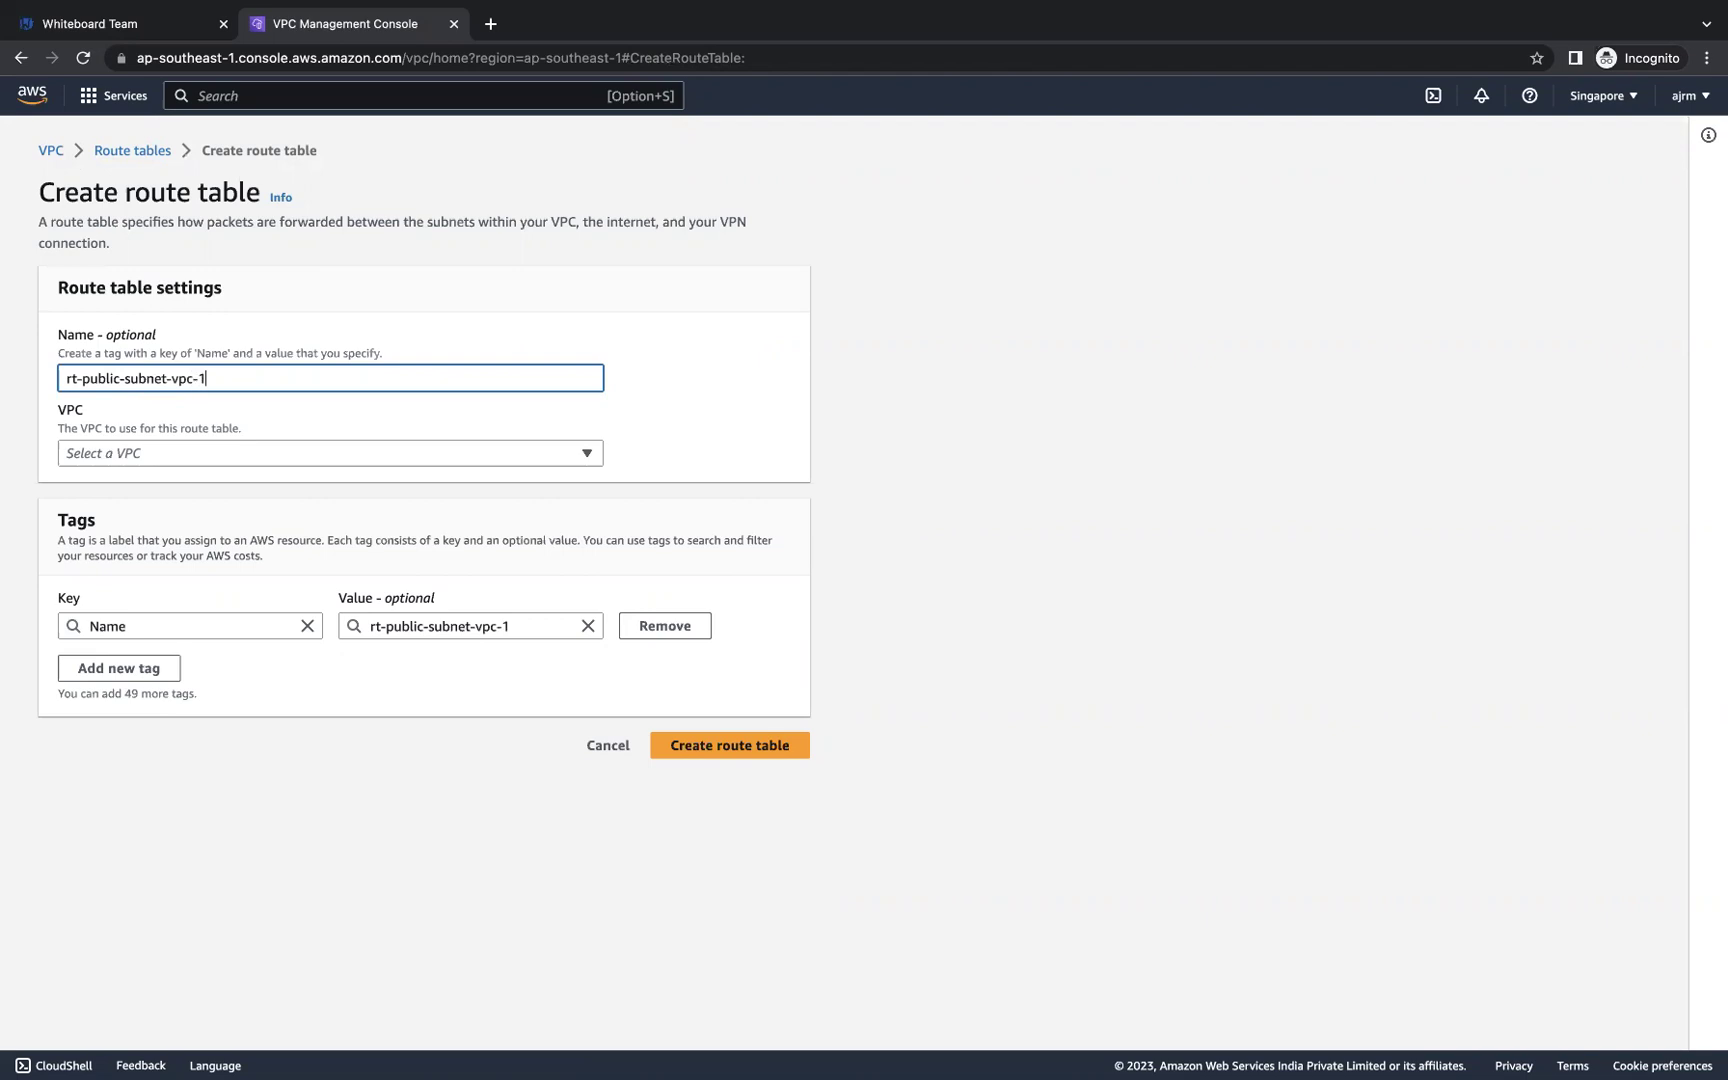
{"action": "left_click", "coordinate": [123, 455]}
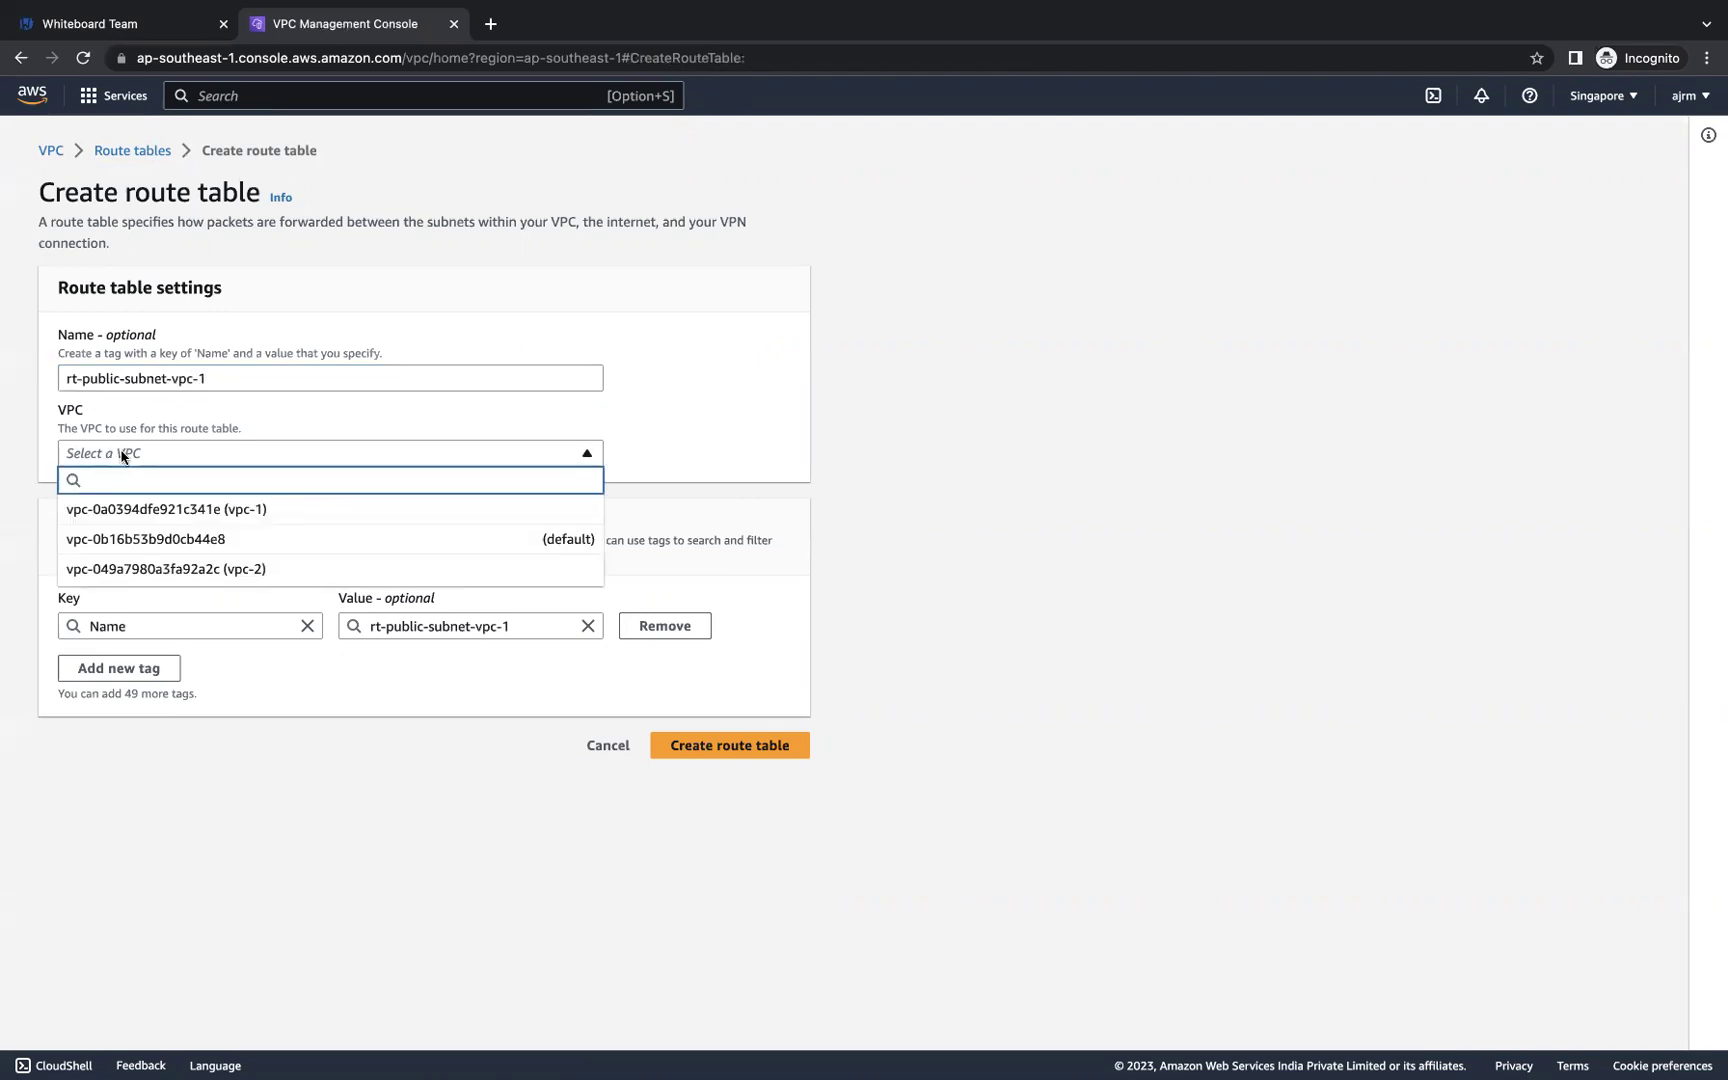
{"action": "left_click", "coordinate": [190, 510]}
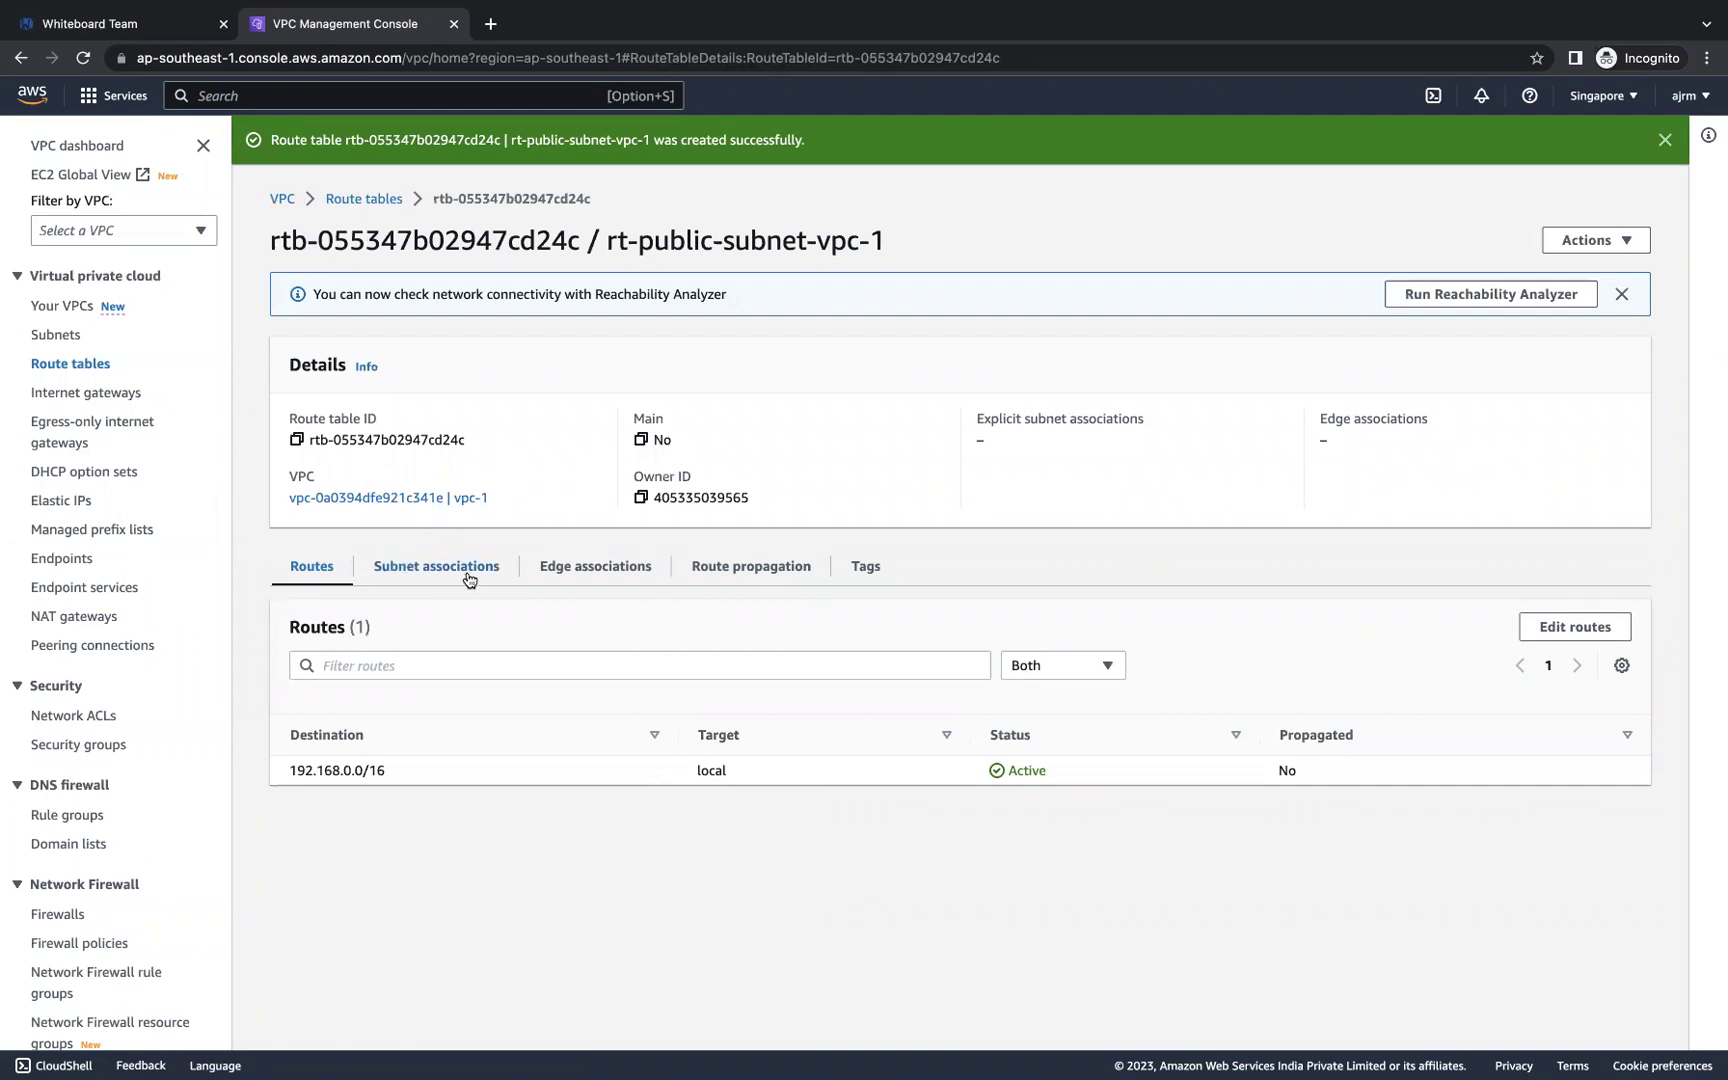
Step: Switch to the whiteboard and draw a short light brown curve from each brown oval to the upper edge of its subnet box
{"action": "left_click", "coordinate": [166, 34]}
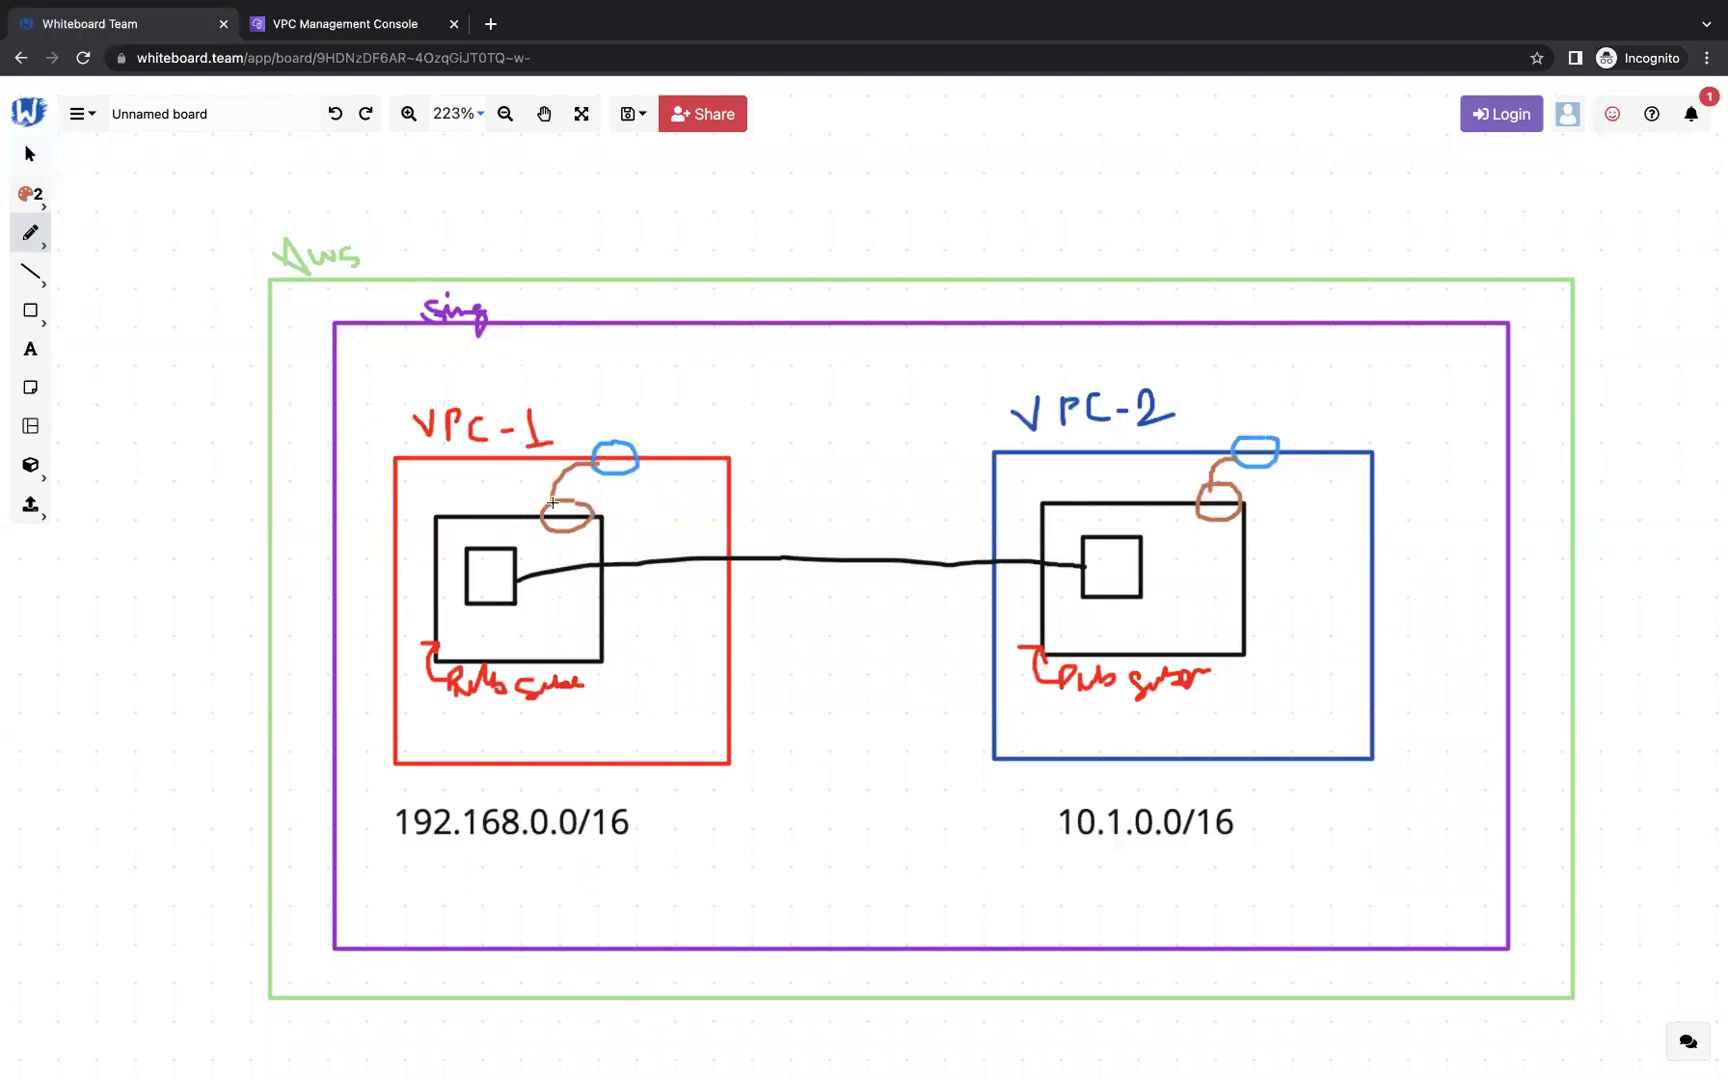
{"action": "mouse_move", "coordinate": [547, 504]}
{"action": "left_mouse_down"}
{"action": "mouse_move", "coordinate": [516, 495]}
{"action": "mouse_move", "coordinate": [503, 515]}
{"action": "left_mouse_up"}
{"action": "mouse_move", "coordinate": [1193, 489]}
{"action": "left_mouse_down"}
{"action": "mouse_move", "coordinate": [1158, 484]}
{"action": "mouse_move", "coordinate": [1150, 502]}
{"action": "left_mouse_up"}
Step: Return to the AWS VPC console and associate public-subnet-vpc-1 with the route table rt-public-subnet-vpc-1
{"action": "left_click", "coordinate": [350, 27]}
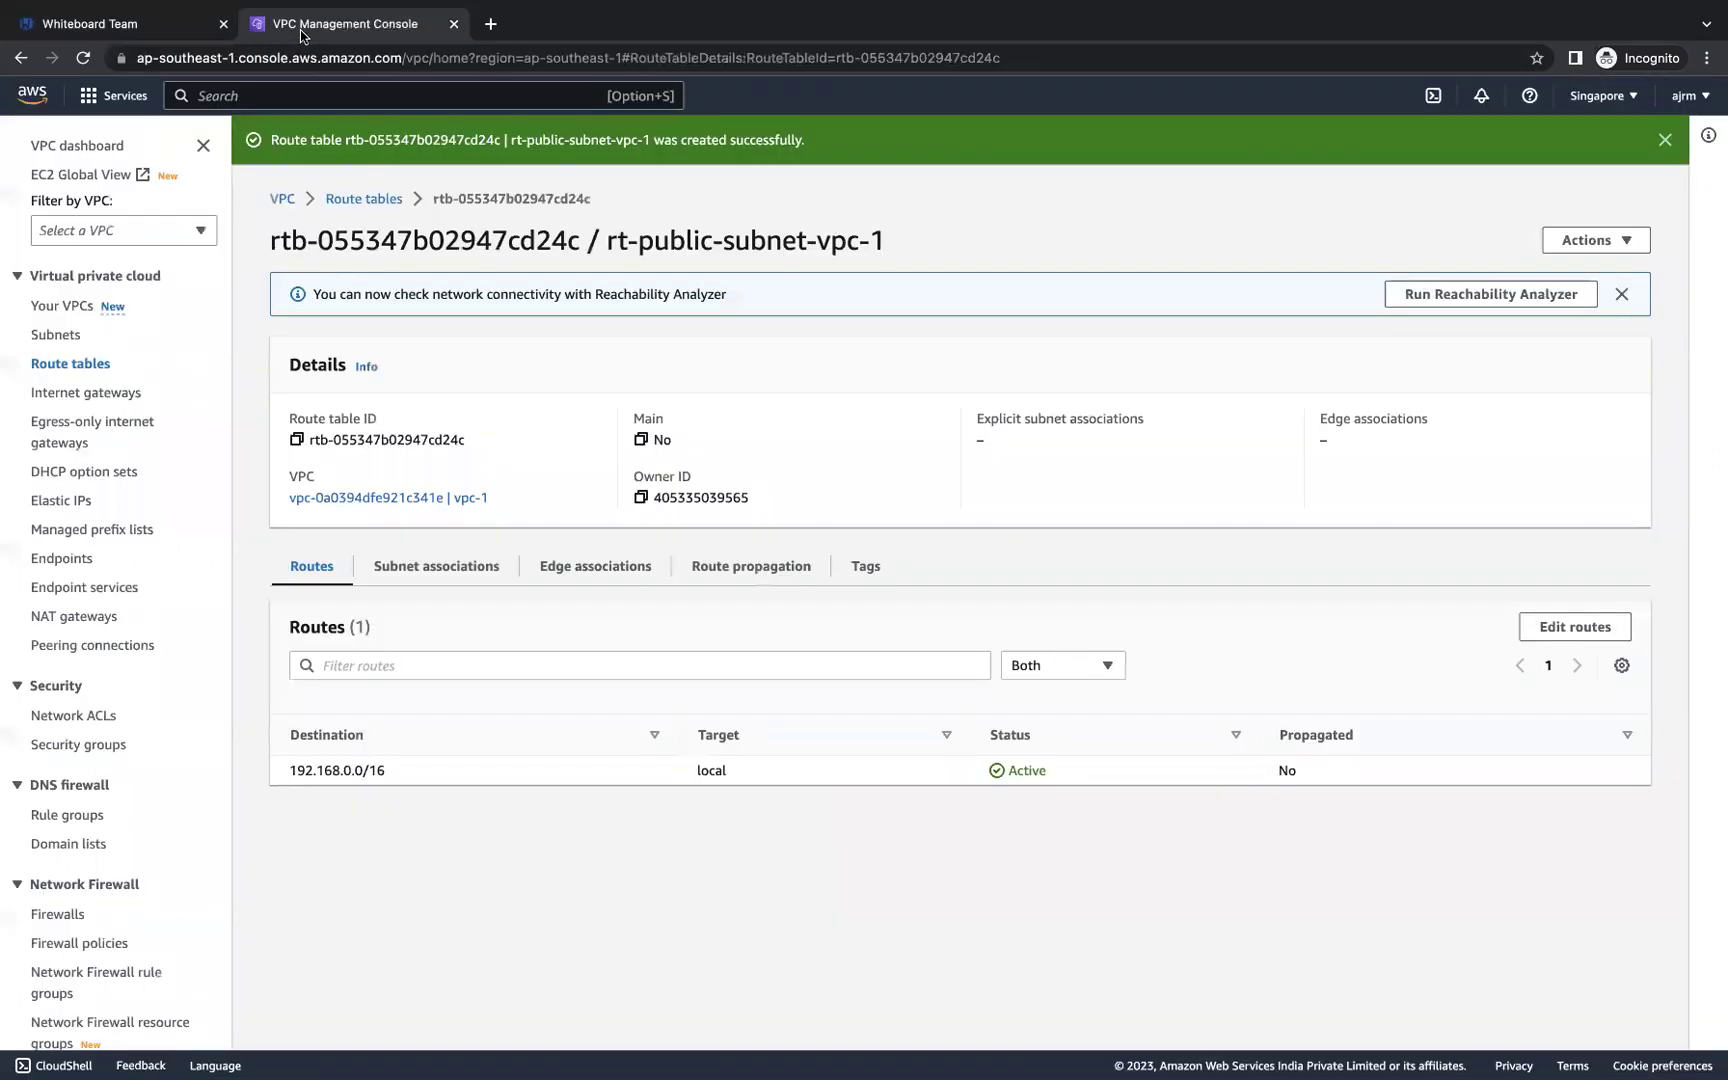
{"action": "left_click", "coordinate": [437, 572]}
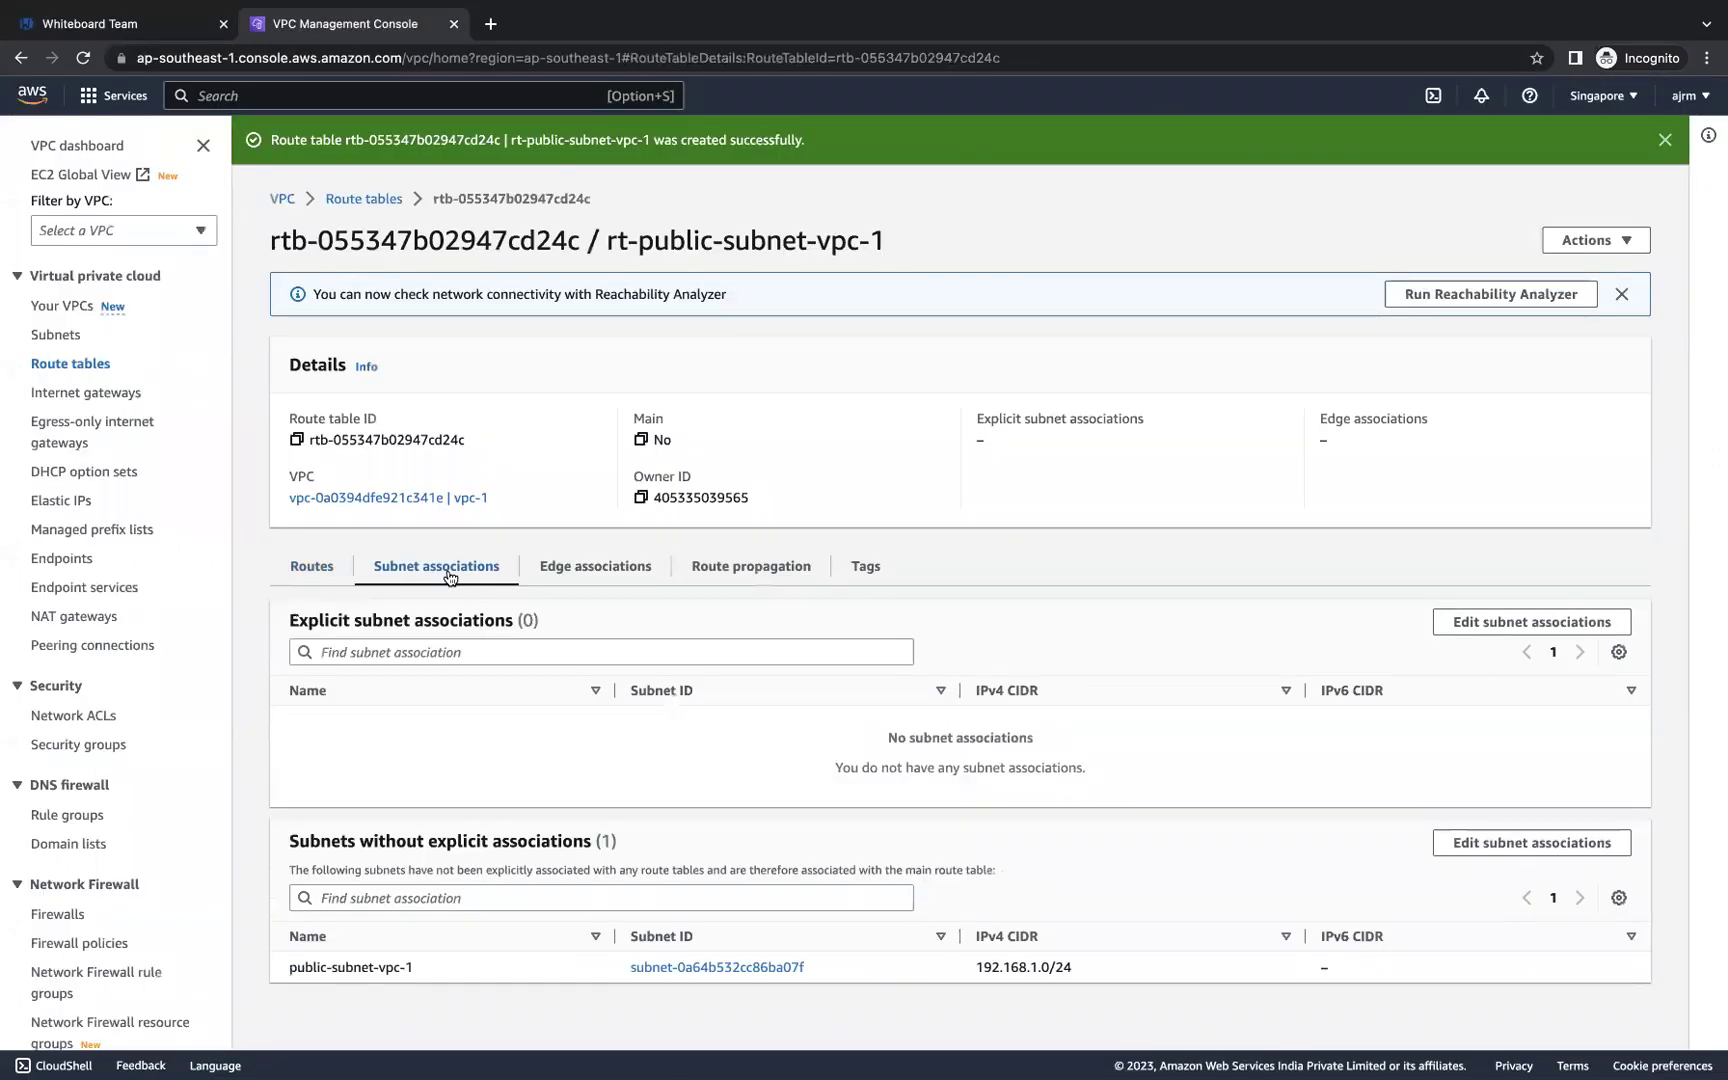
{"action": "left_click", "coordinate": [1452, 630]}
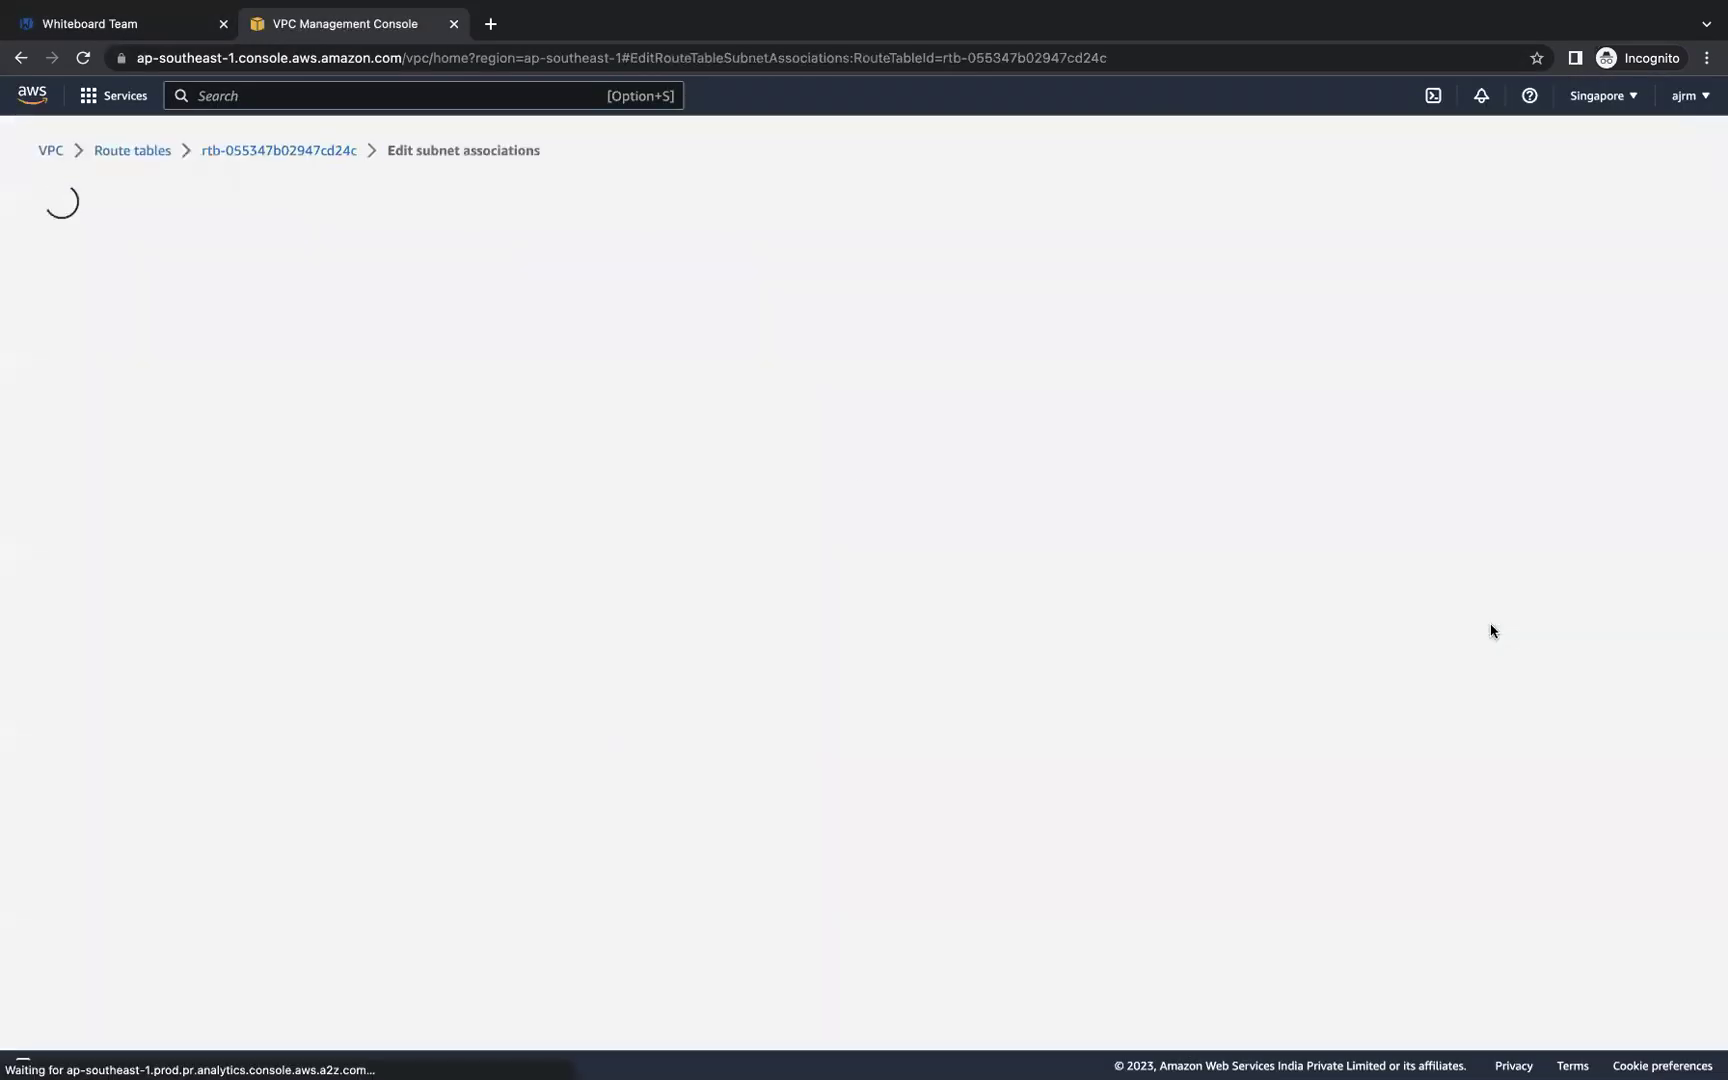
{"action": "left_click", "coordinate": [63, 368]}
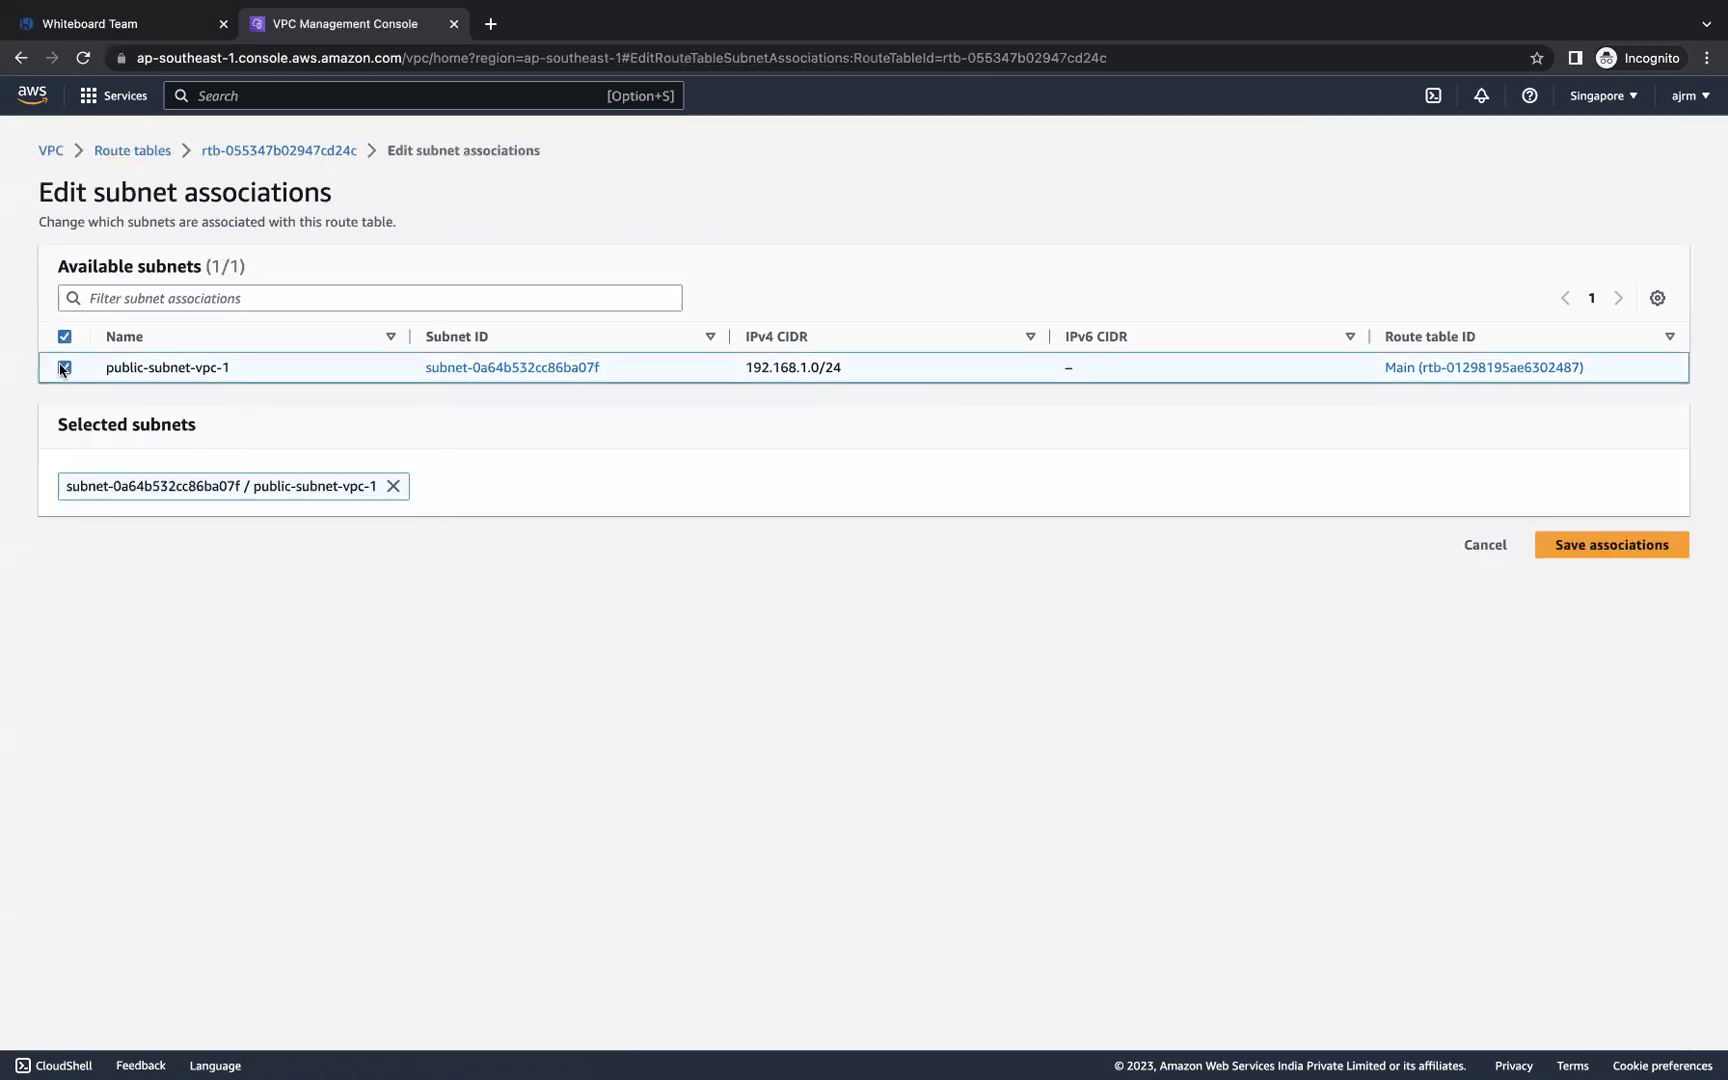
{"action": "left_click", "coordinate": [1596, 544]}
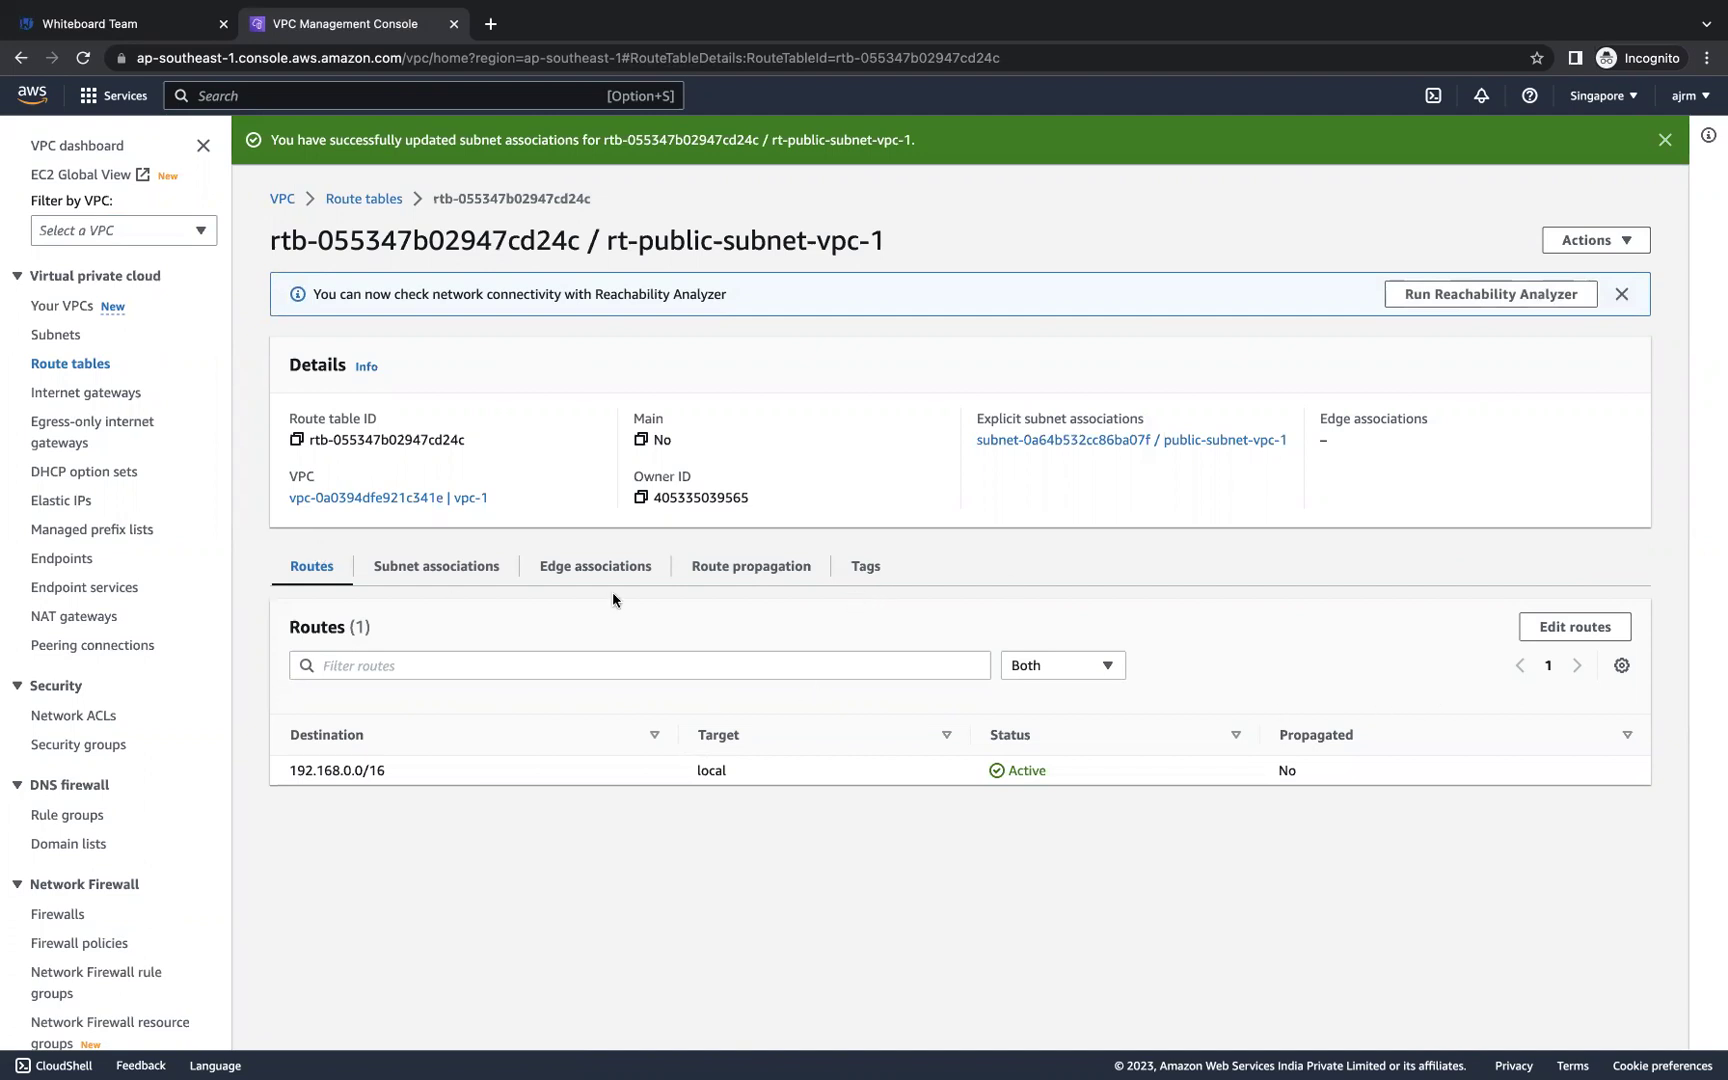
Step: Add a route for 0.0.0.0/0 targeting the internet gateway IGW-vpc-1 to rt-public-subnet-vpc-1 and save the changes
{"action": "left_click", "coordinate": [1570, 630]}
{"action": "left_click", "coordinate": [112, 381]}
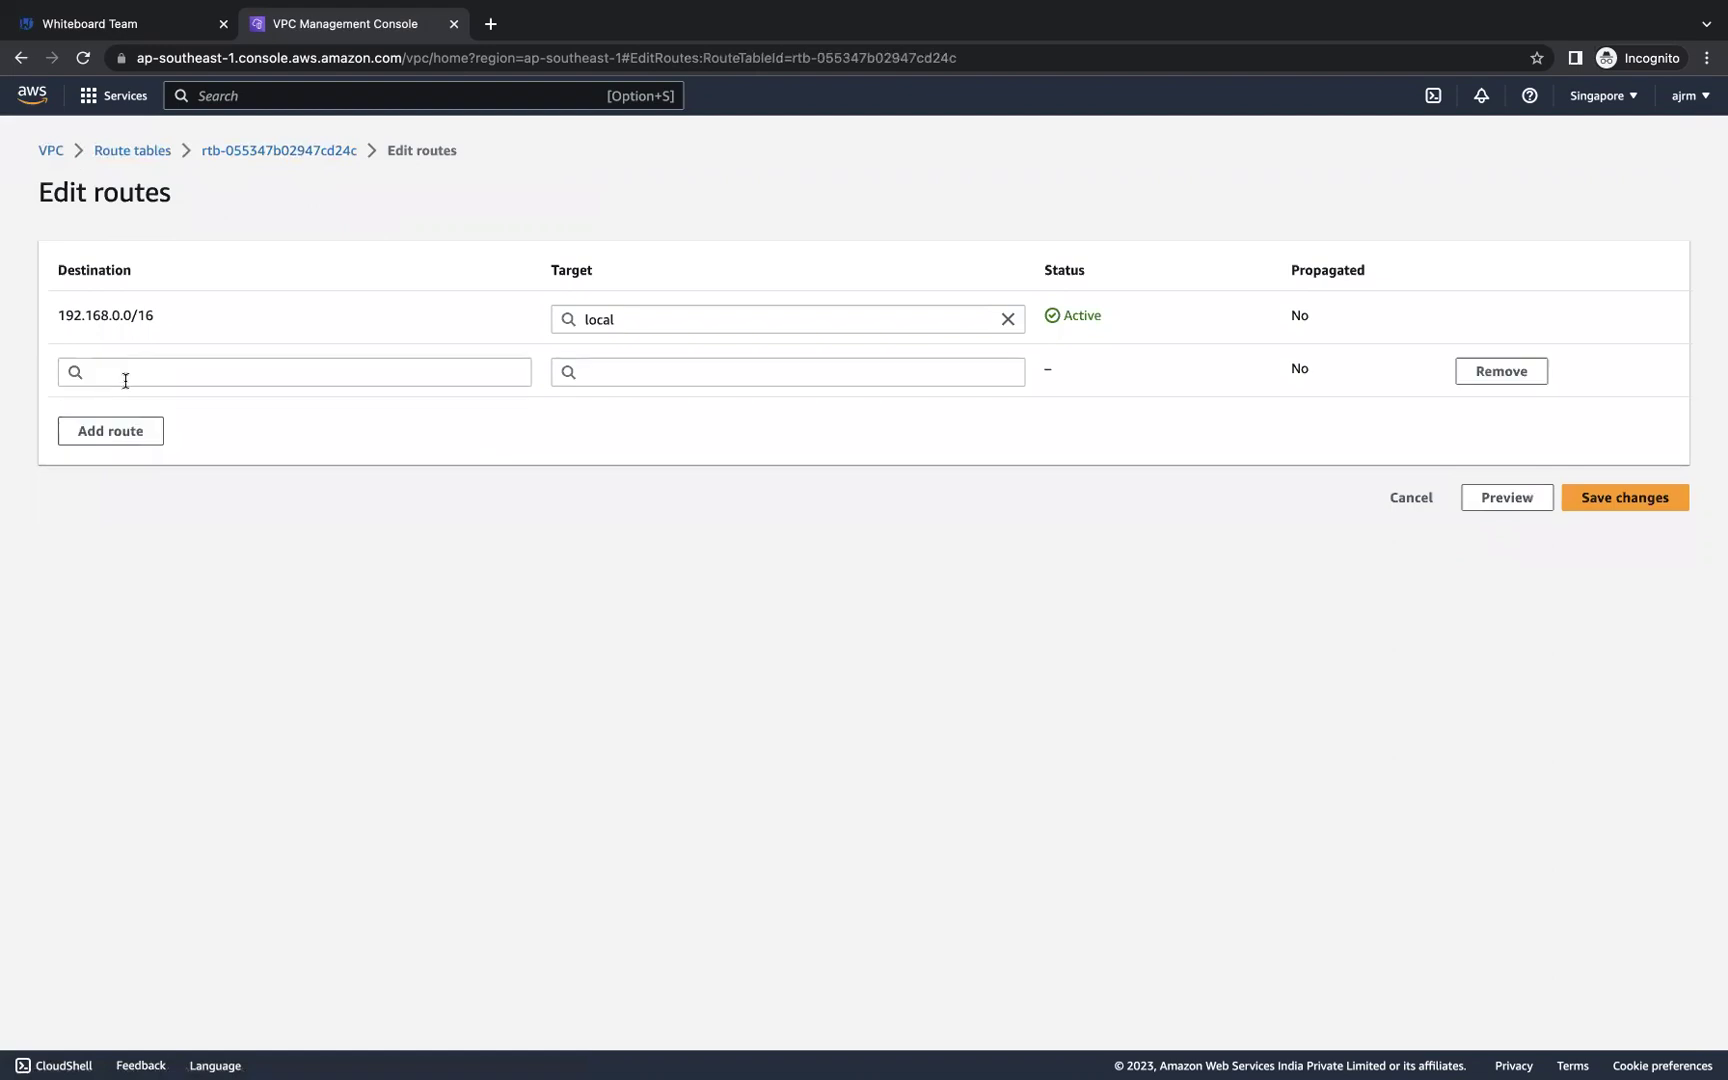
{"action": "left_click", "coordinate": [193, 382]}
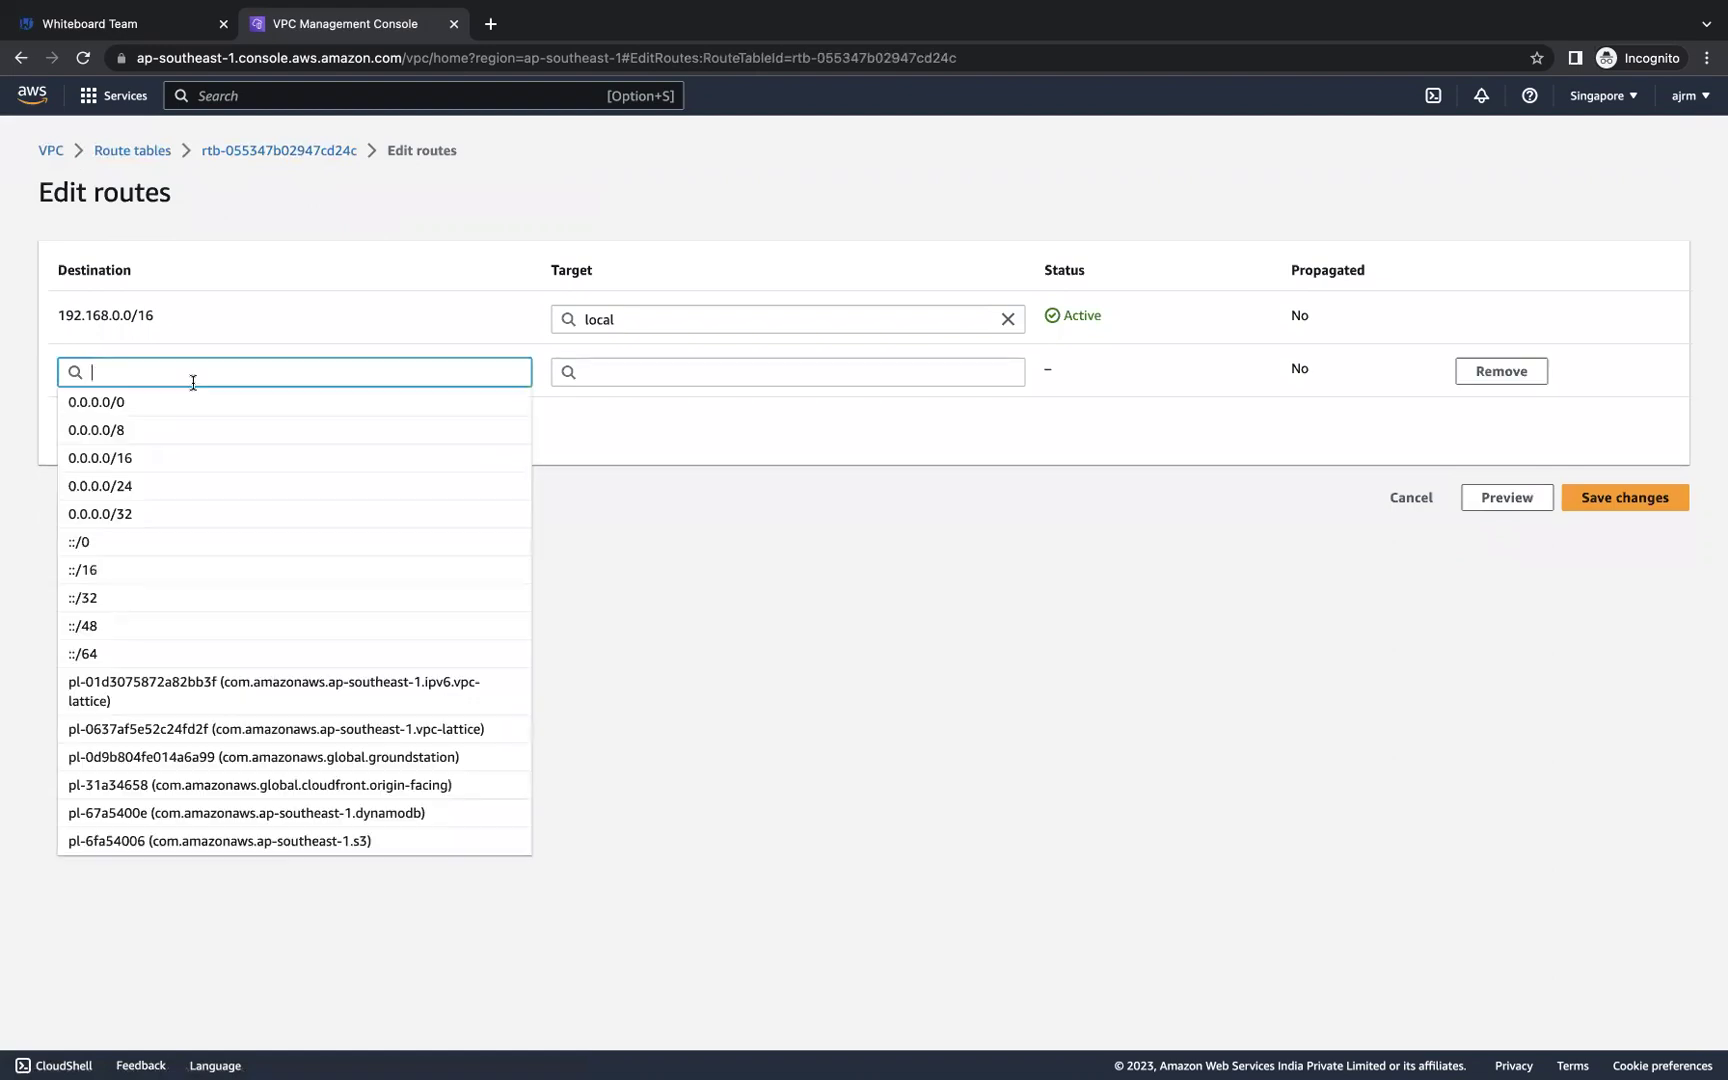
{"action": "left_click", "coordinate": [140, 408]}
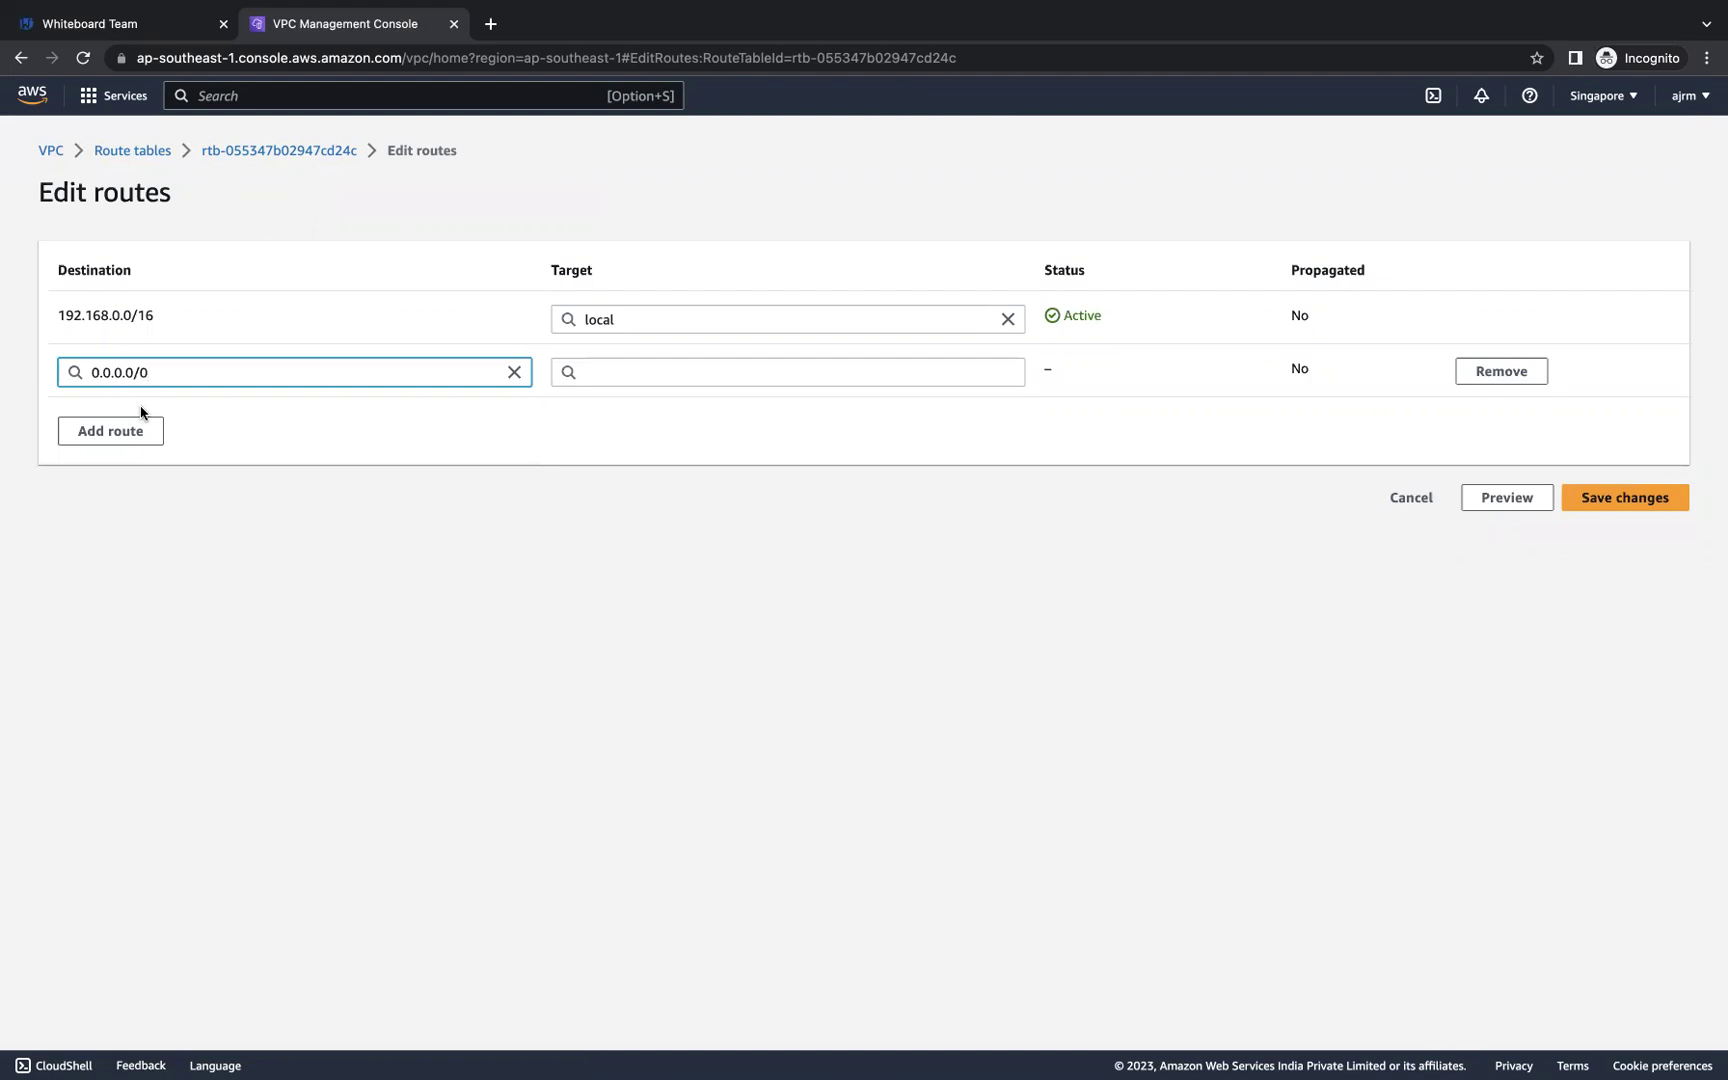
{"action": "left_click", "coordinate": [600, 372]}
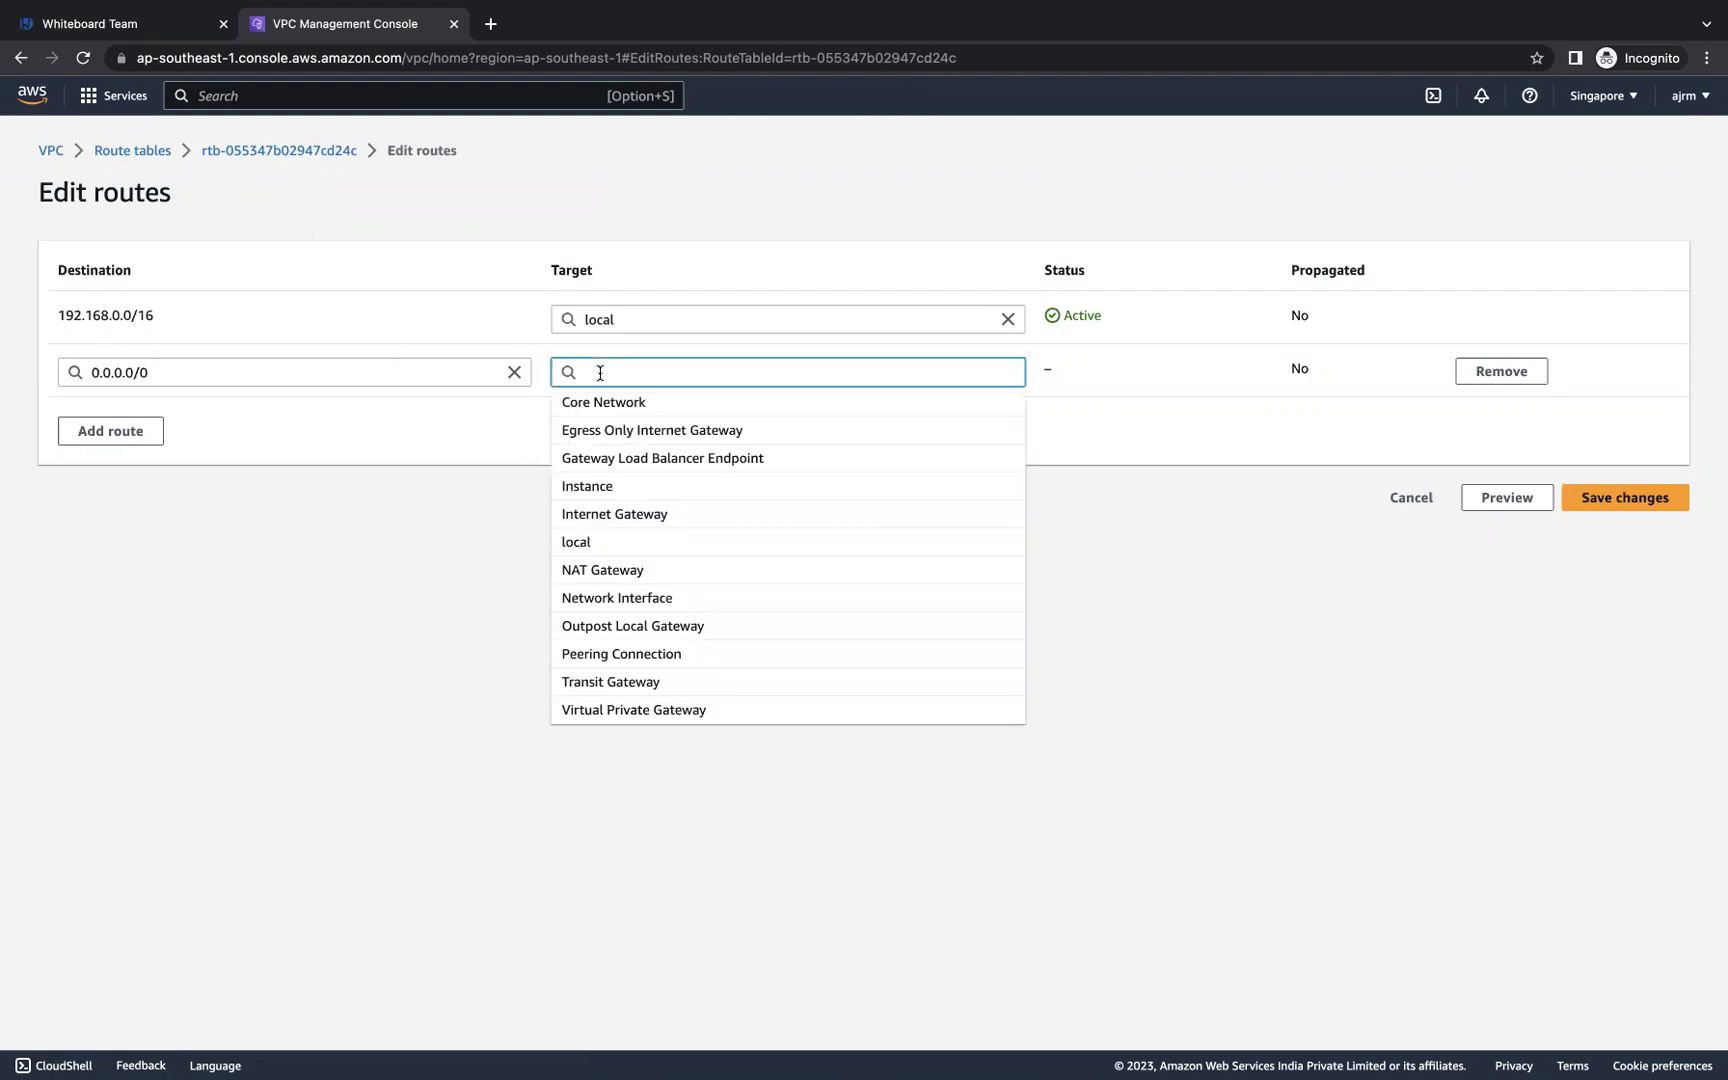
{"action": "left_click", "coordinate": [617, 513]}
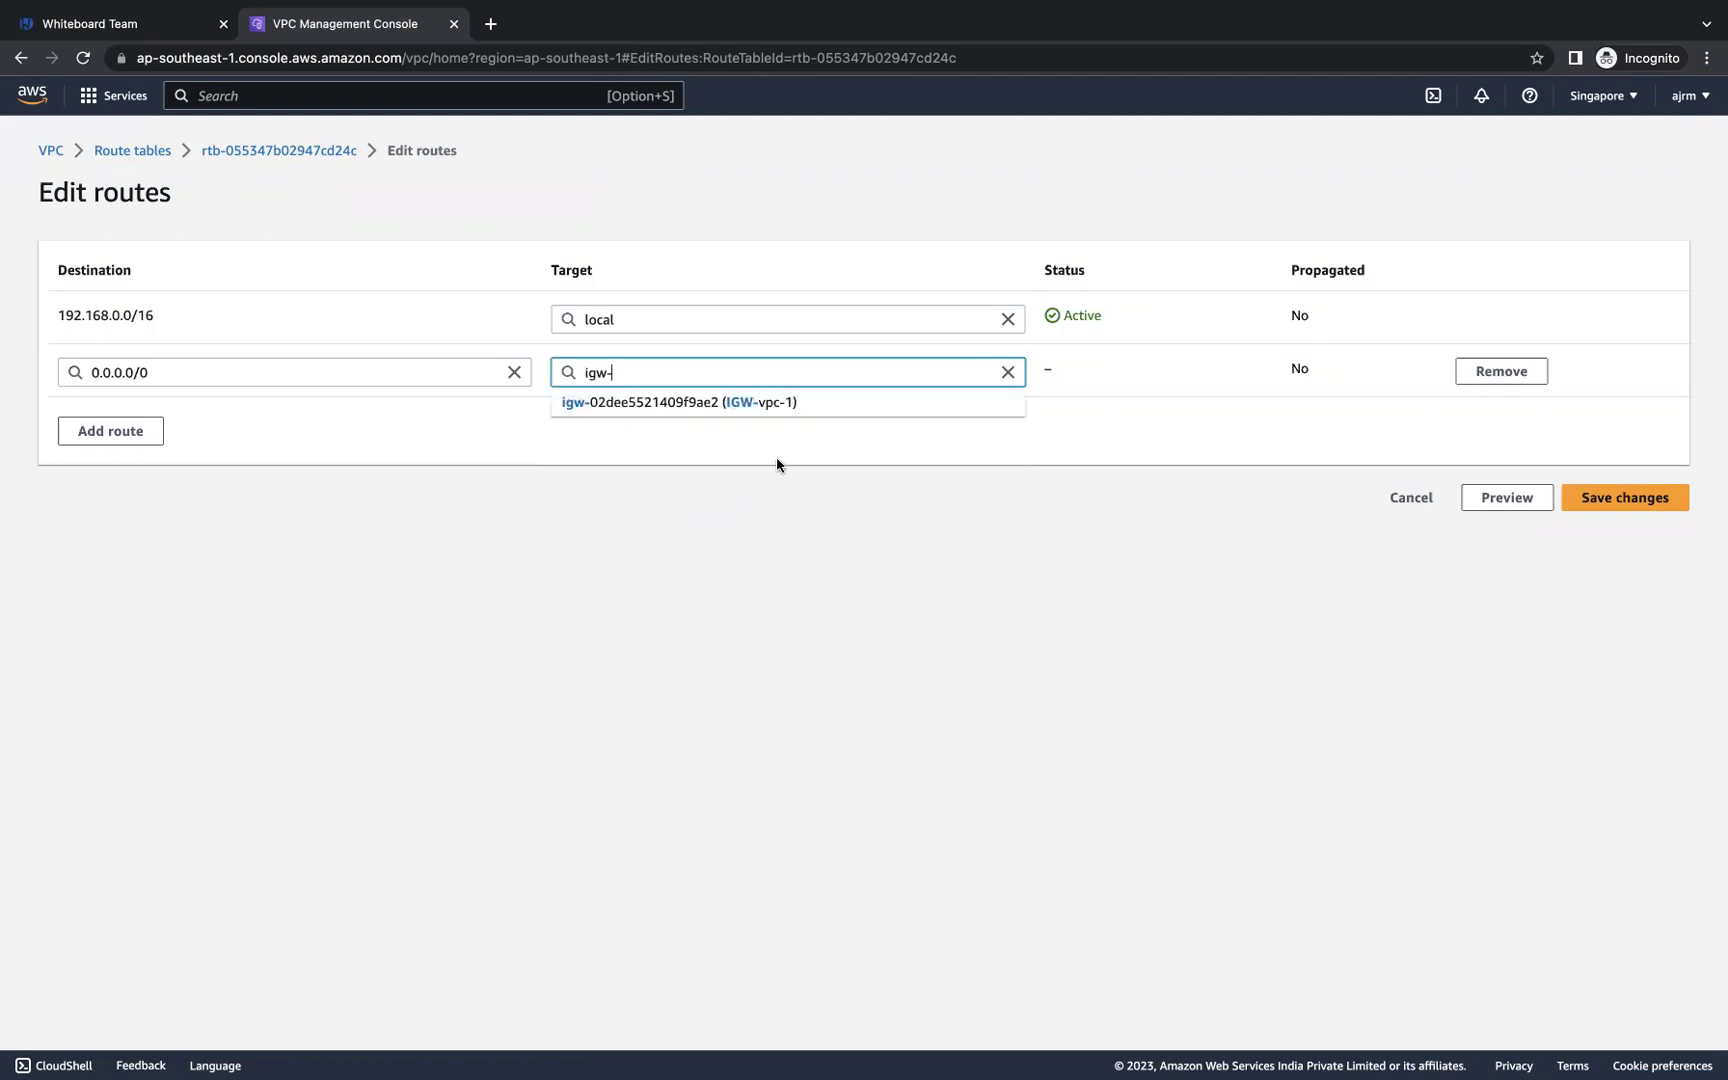
{"action": "left_click", "coordinate": [767, 412]}
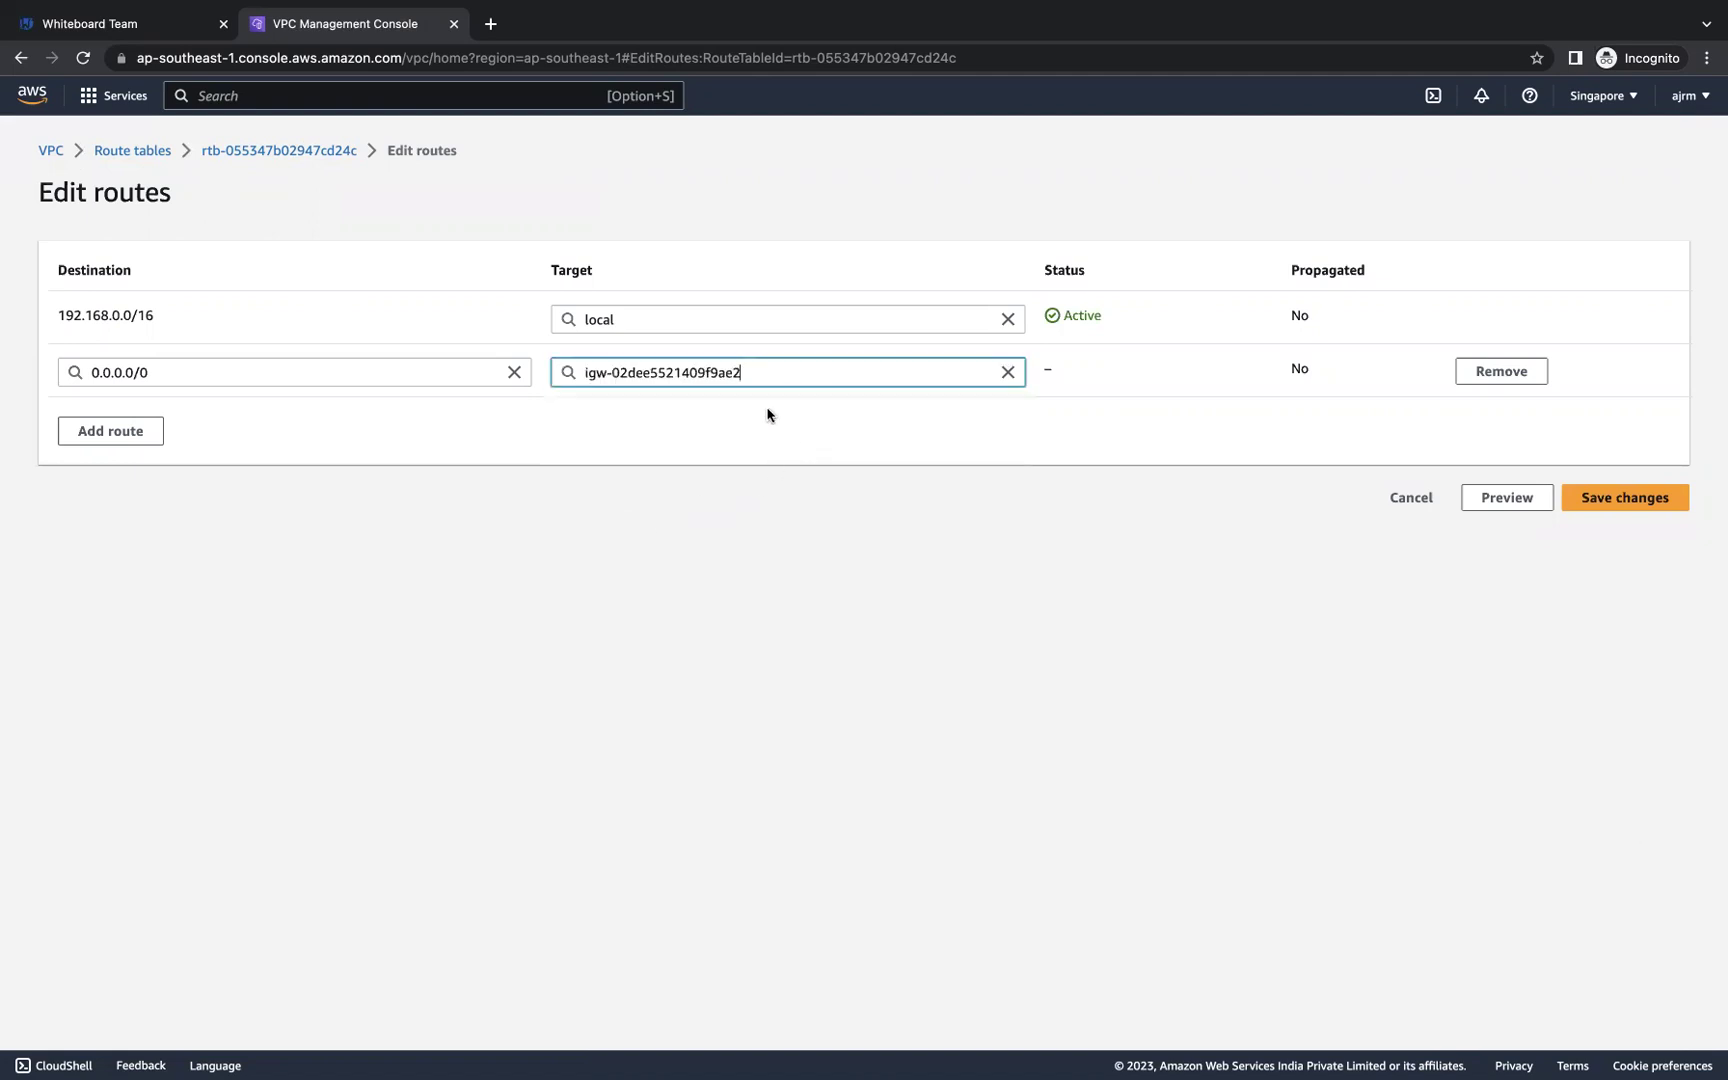
{"action": "left_click", "coordinate": [1605, 505]}
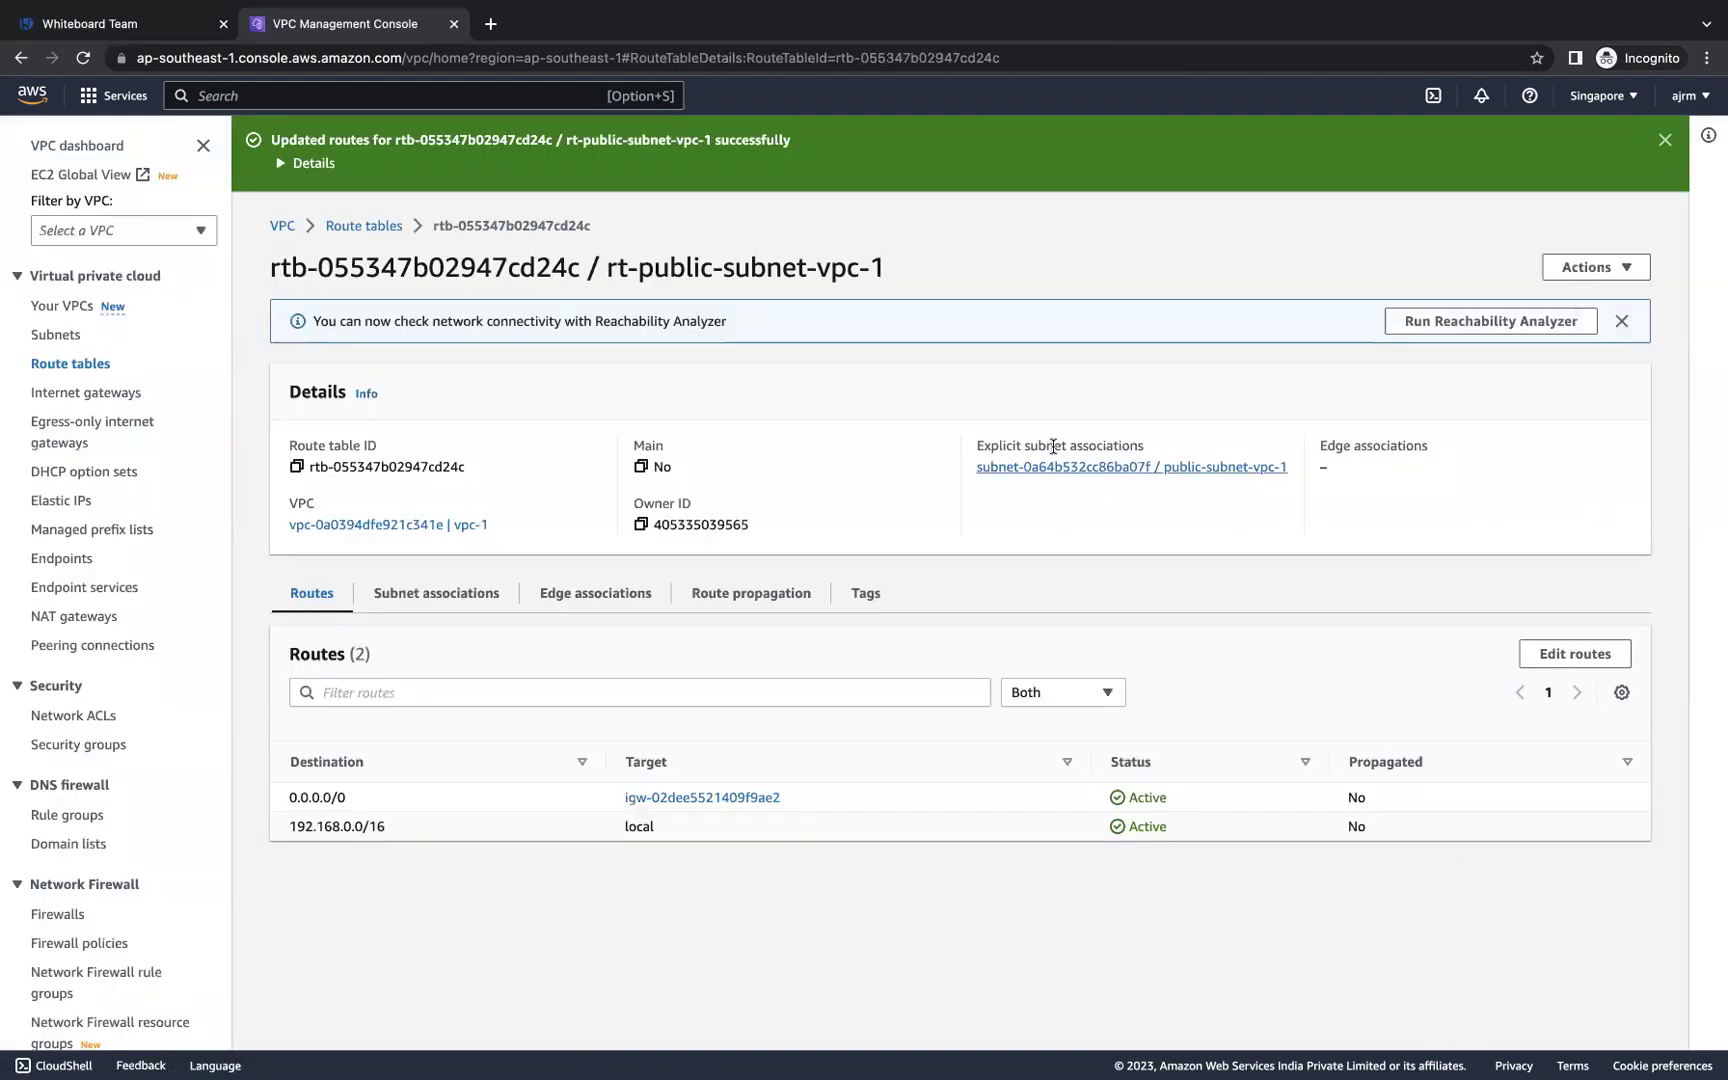
Step: Return to the route tables list and create another route table named rt-public-subnet-vpc-2 in vpc-2
{"action": "left_click", "coordinate": [362, 228]}
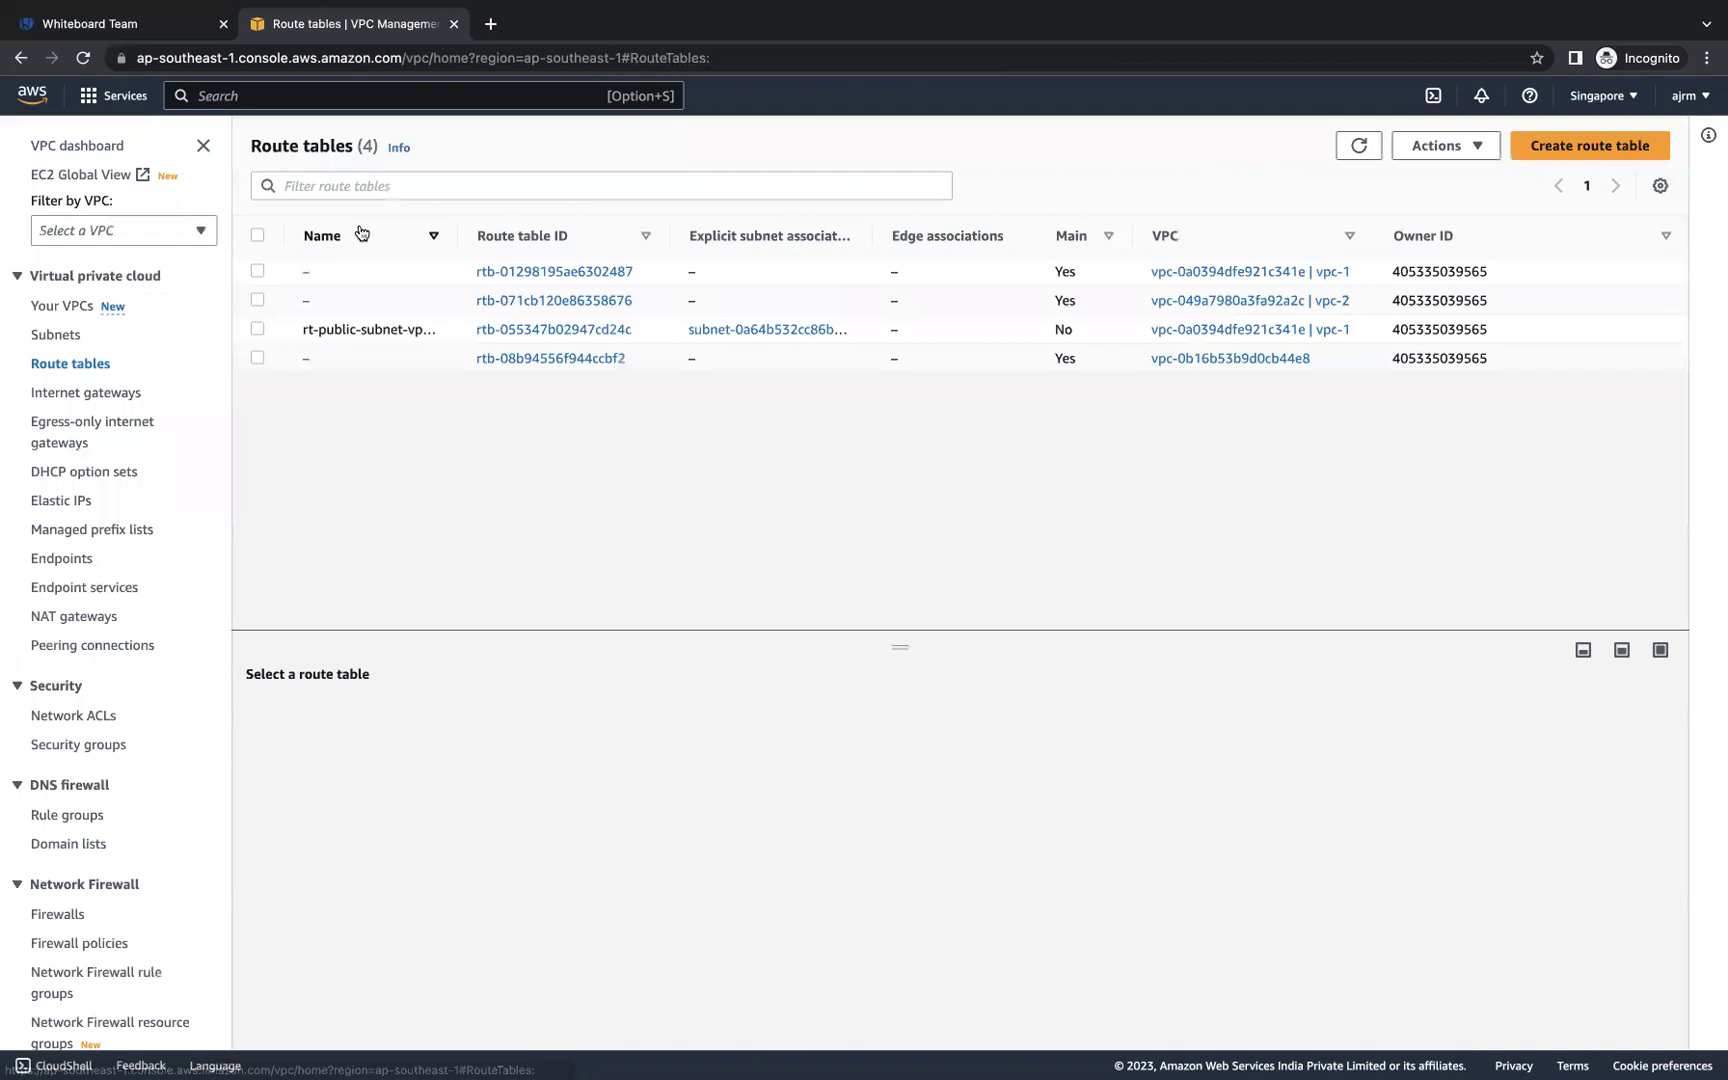
{"action": "left_click", "coordinate": [1570, 148]}
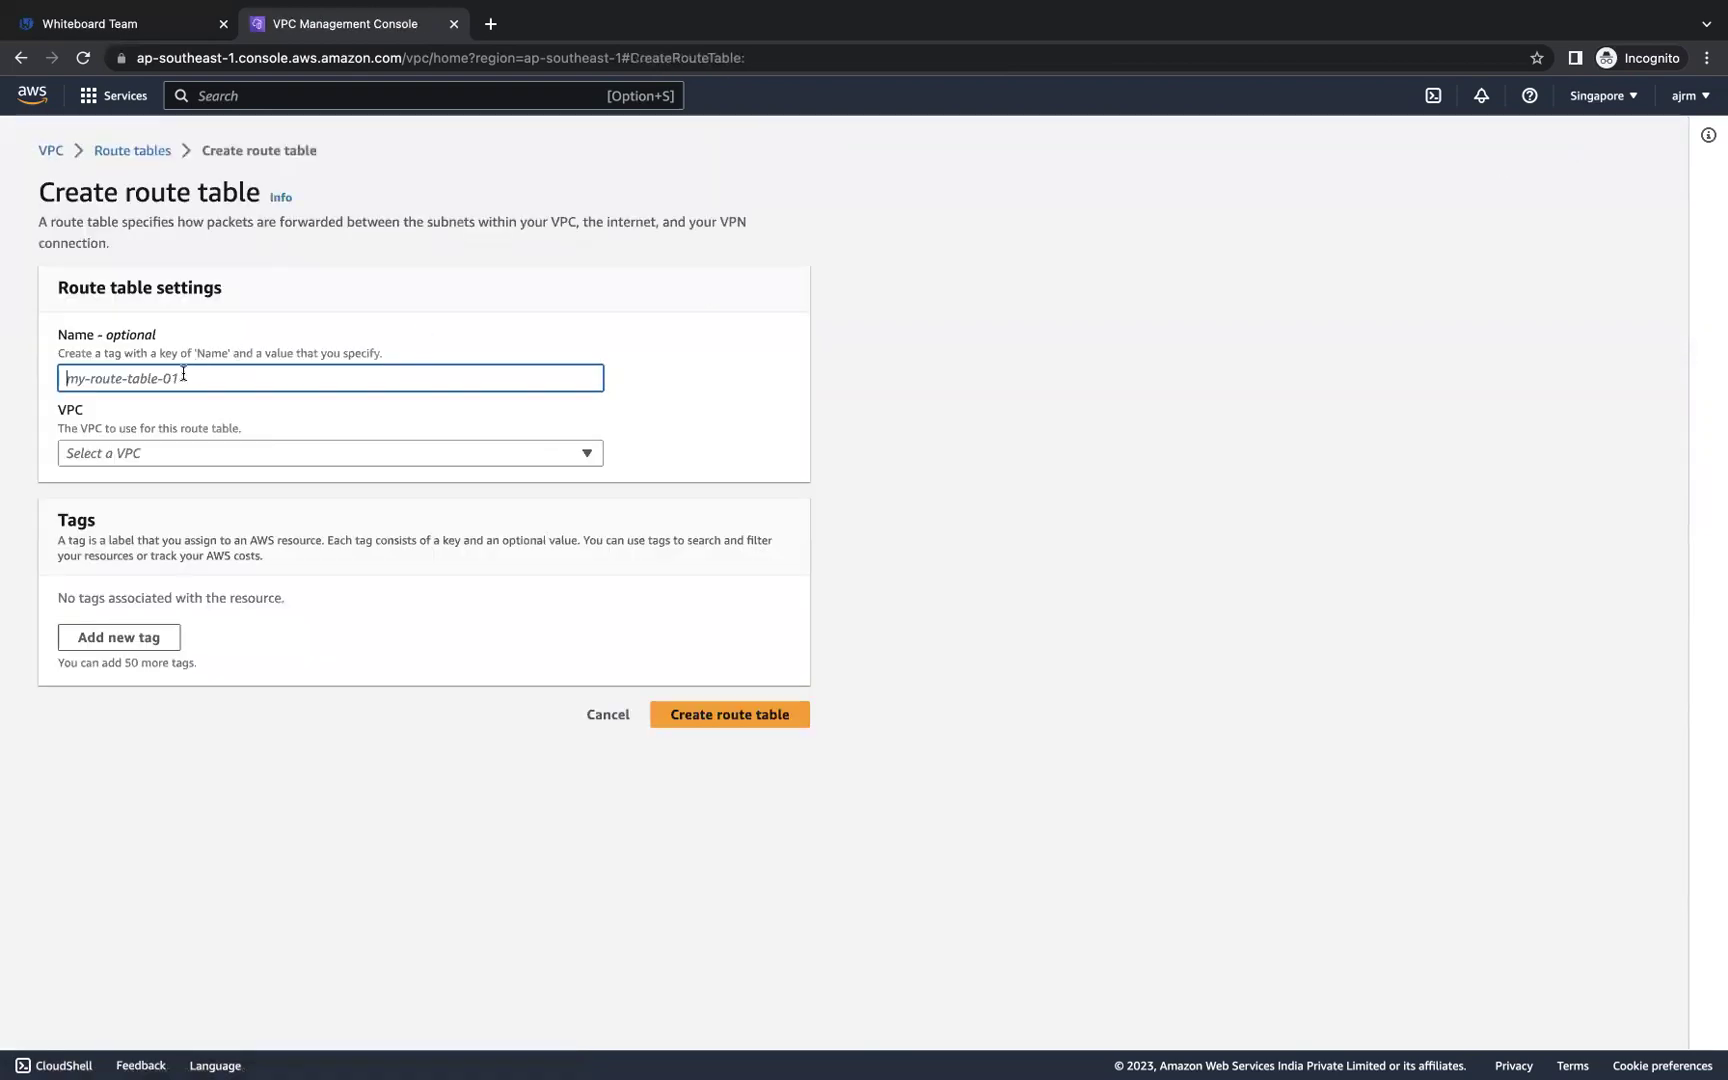
{"action": "type", "text": "rt-public-subnet-vpc-2"}
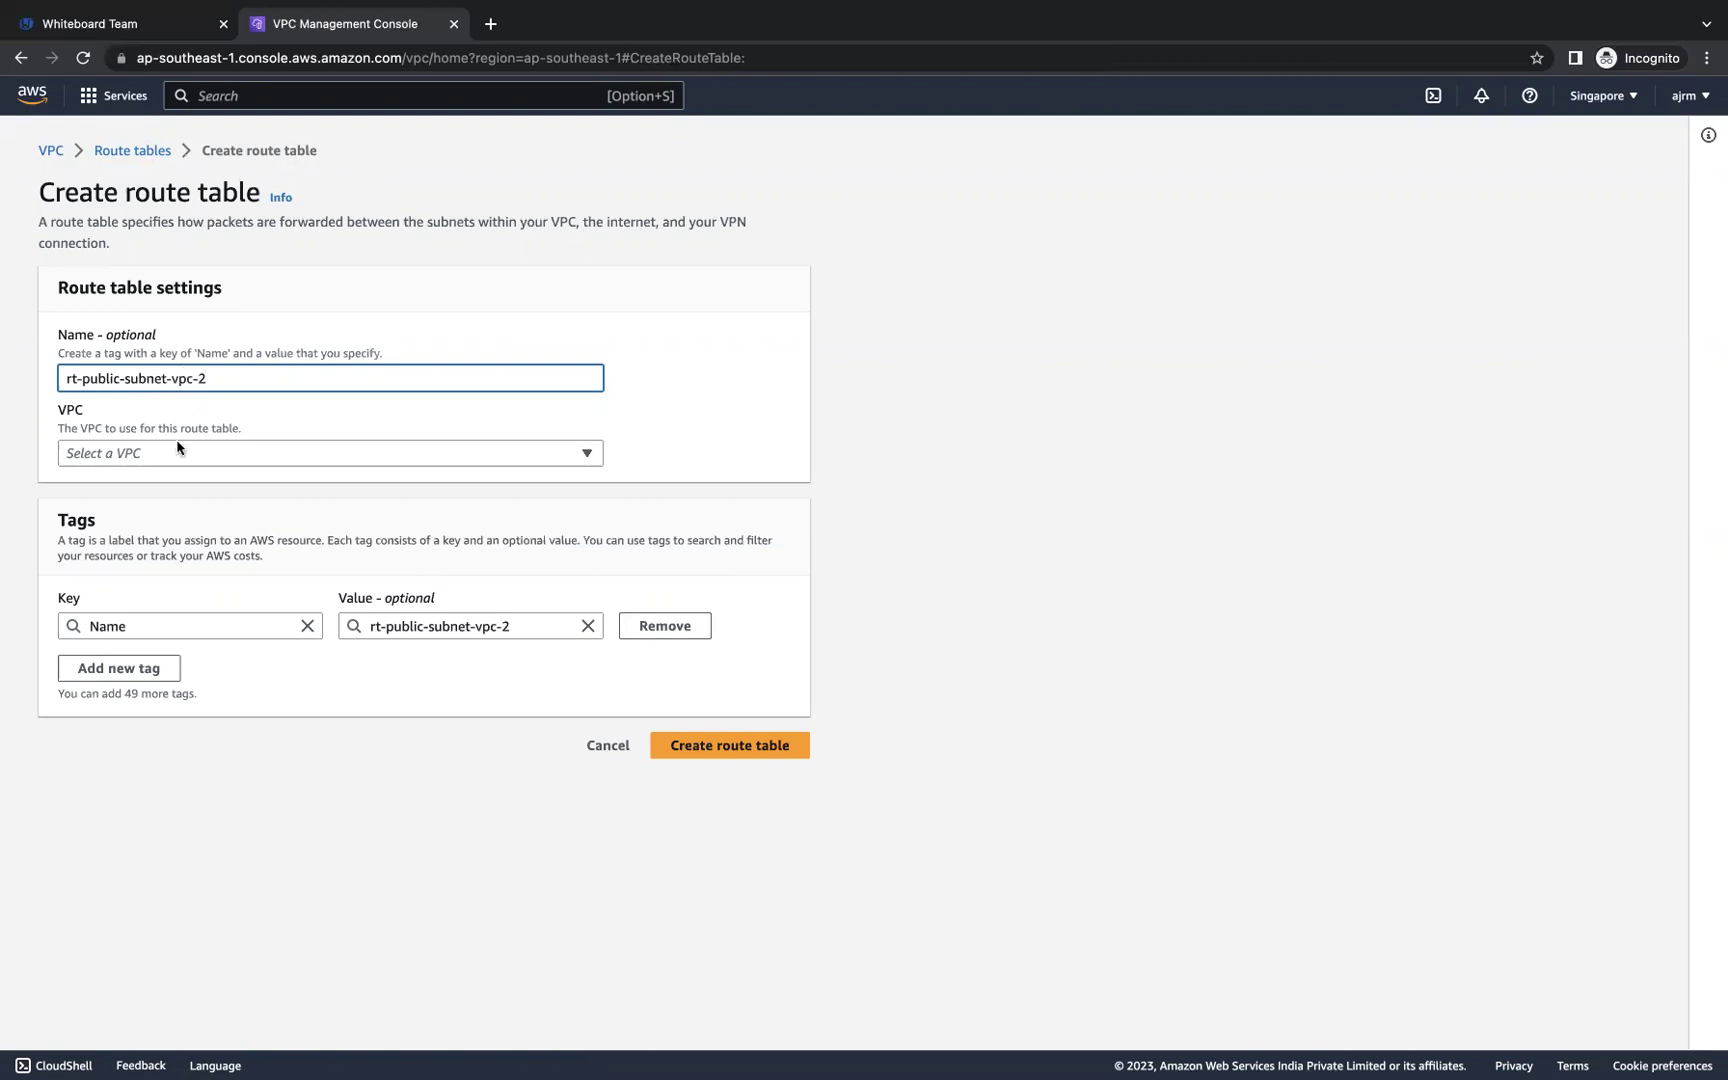
{"action": "left_click", "coordinate": [178, 452]}
{"action": "left_click", "coordinate": [186, 568]}
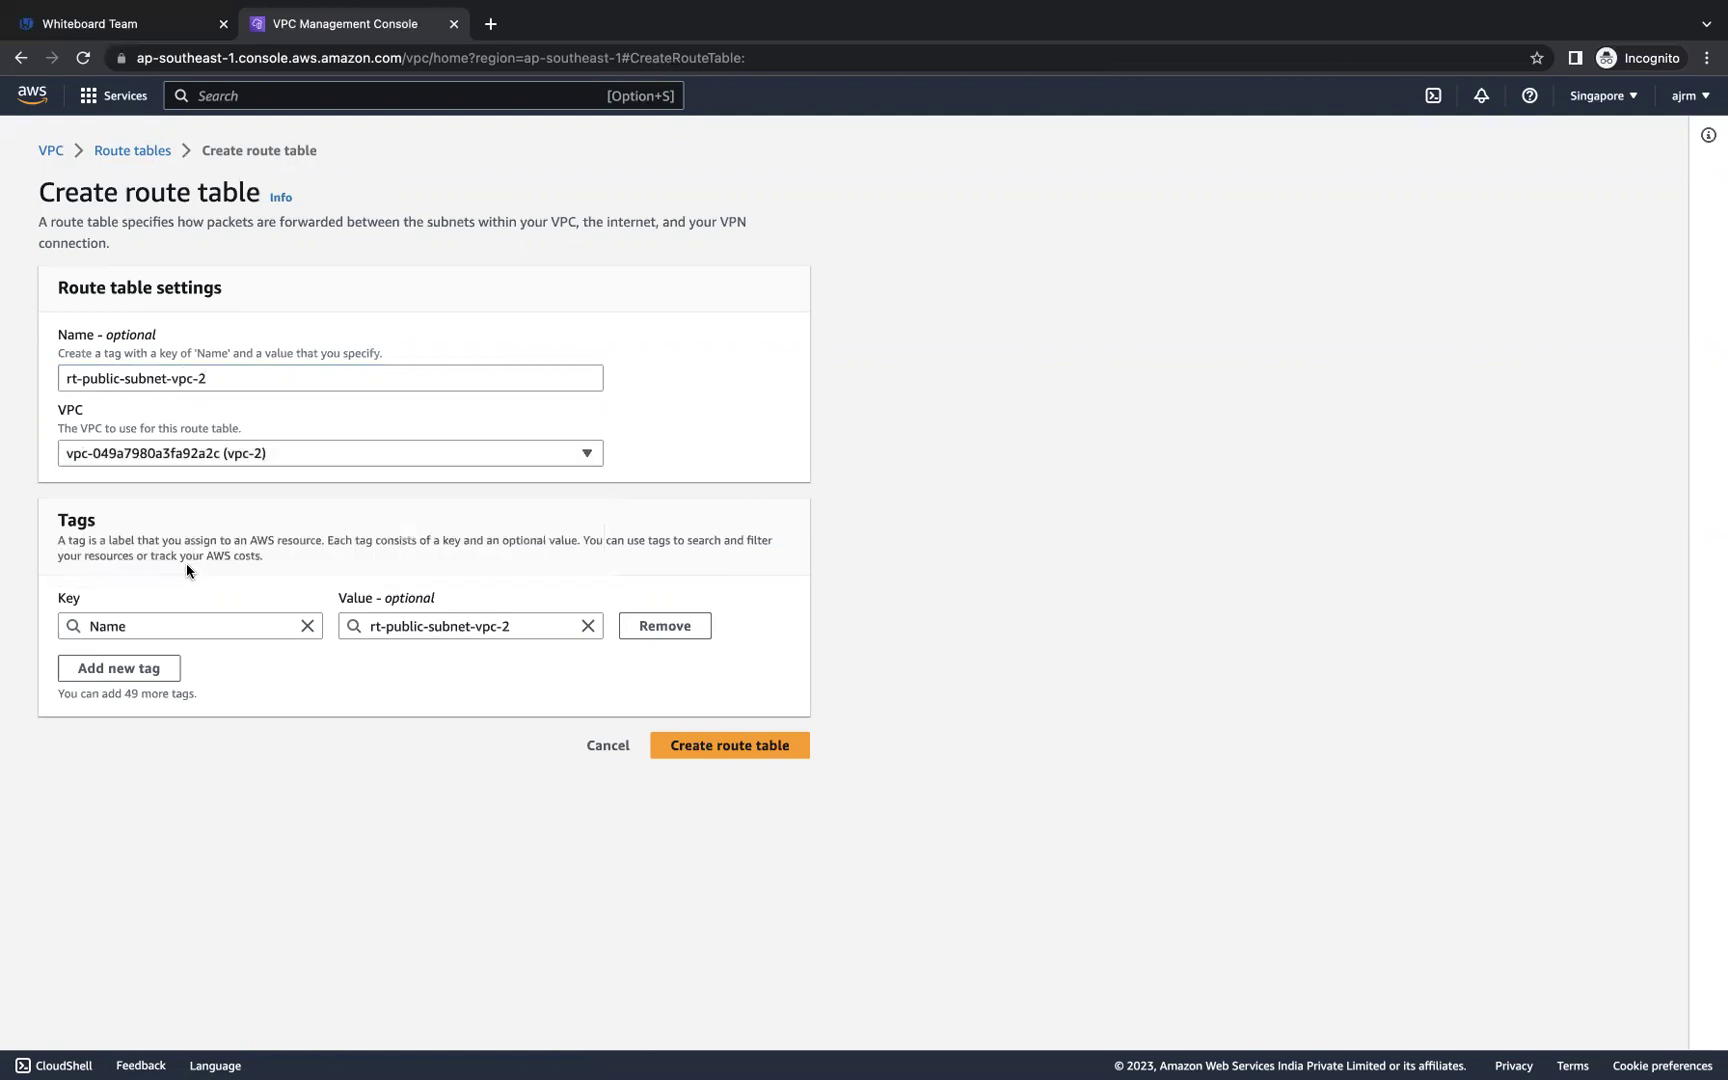
{"action": "left_click", "coordinate": [707, 756]}
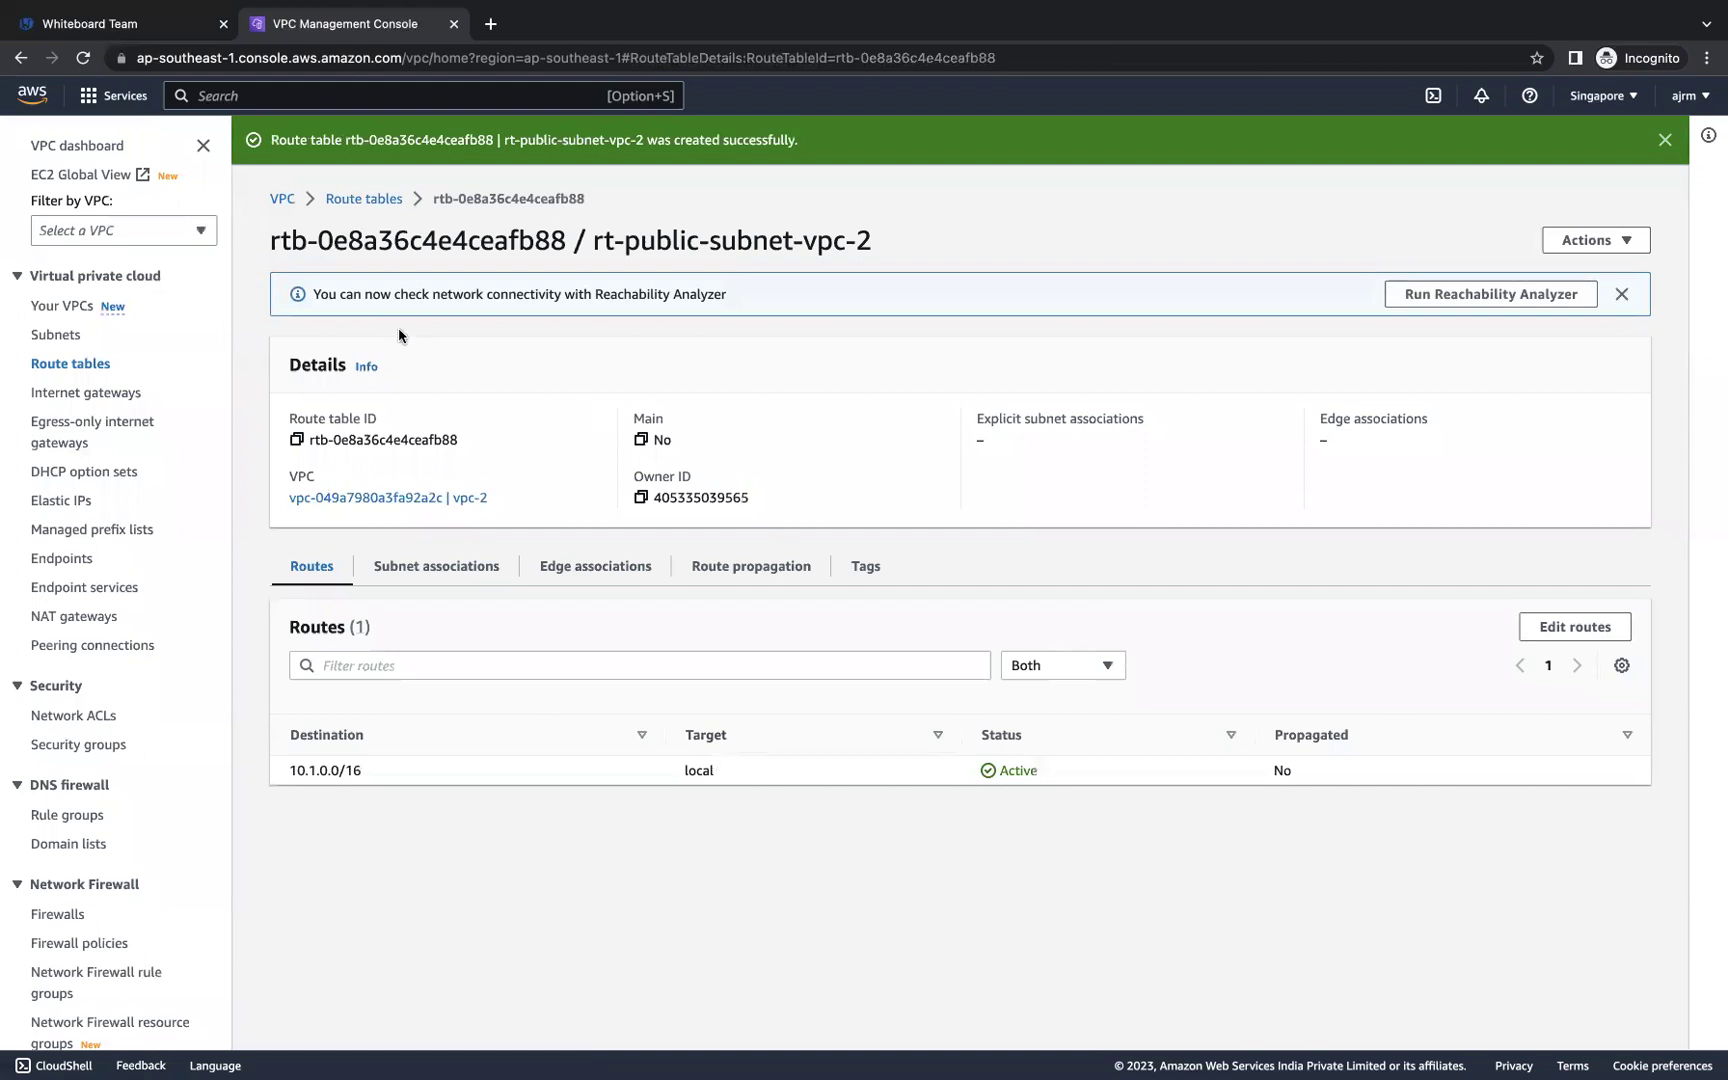
Step: Associate public-subnet-vpc-2 with the route table rt-public-subnet-vpc-2
{"action": "left_click", "coordinate": [458, 570]}
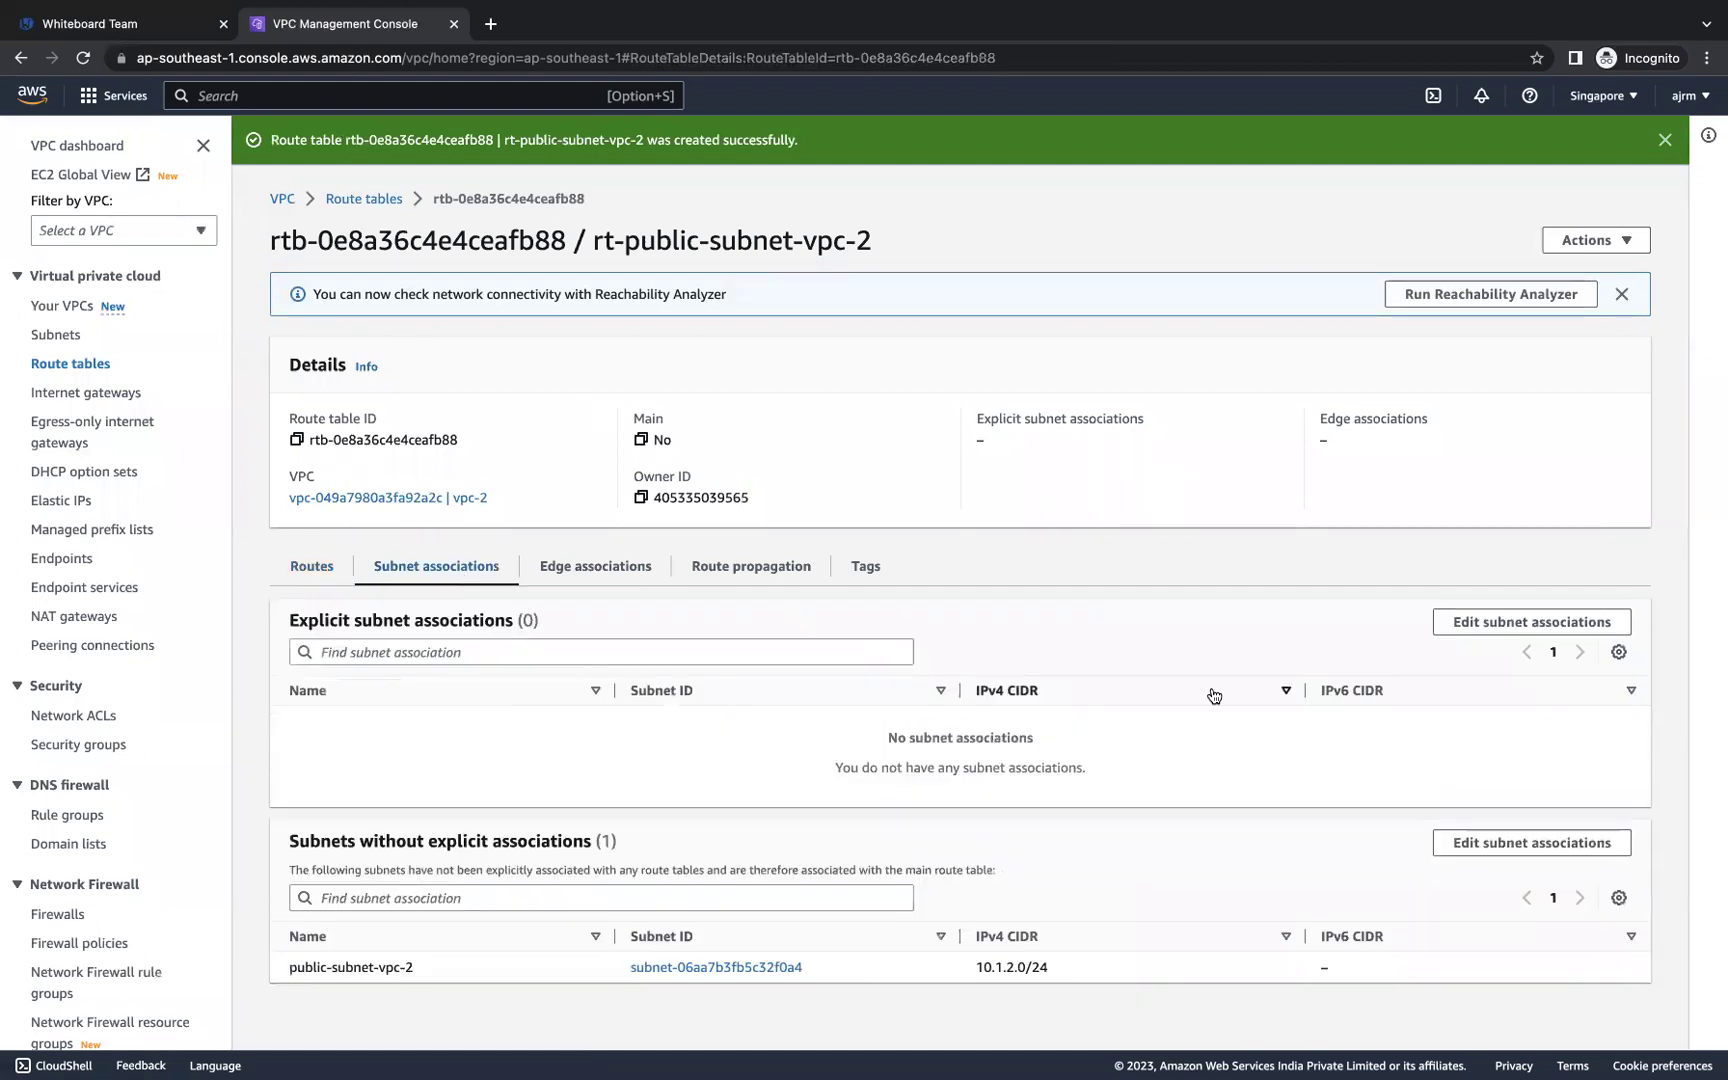
{"action": "left_click", "coordinate": [1490, 629]}
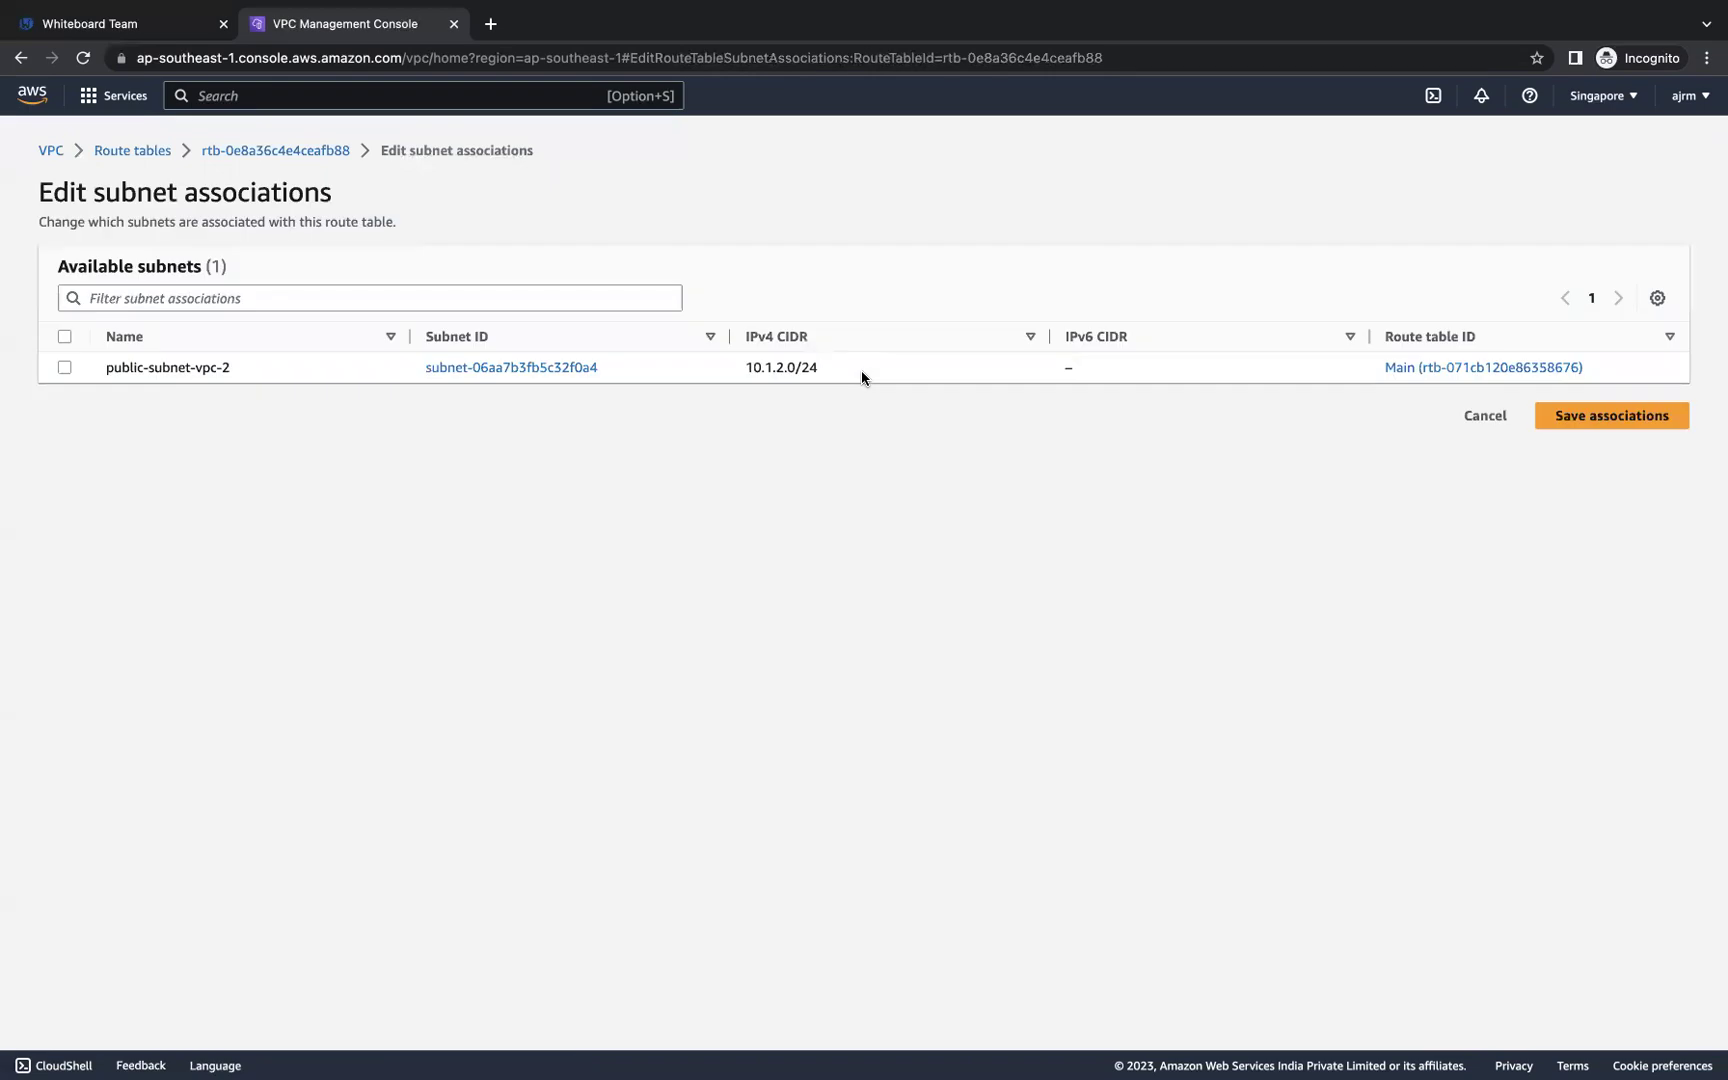
{"action": "left_click", "coordinate": [64, 368]}
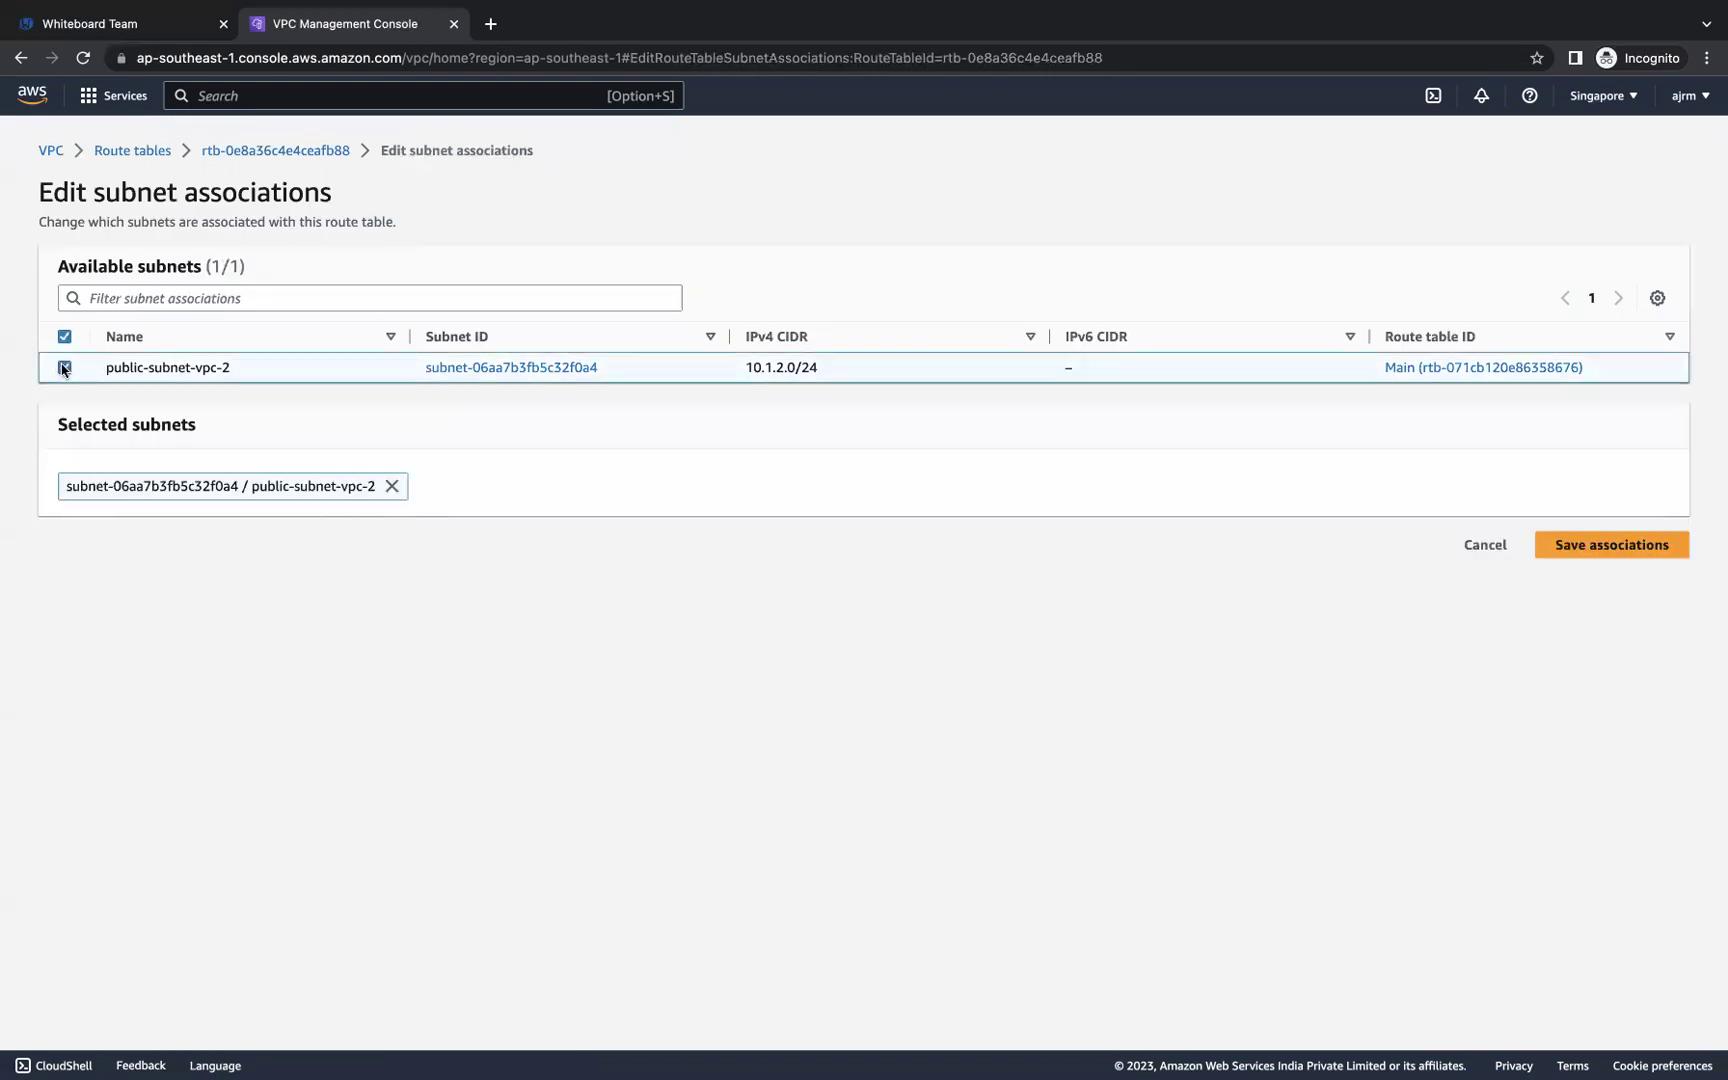
{"action": "left_click", "coordinate": [1600, 544]}
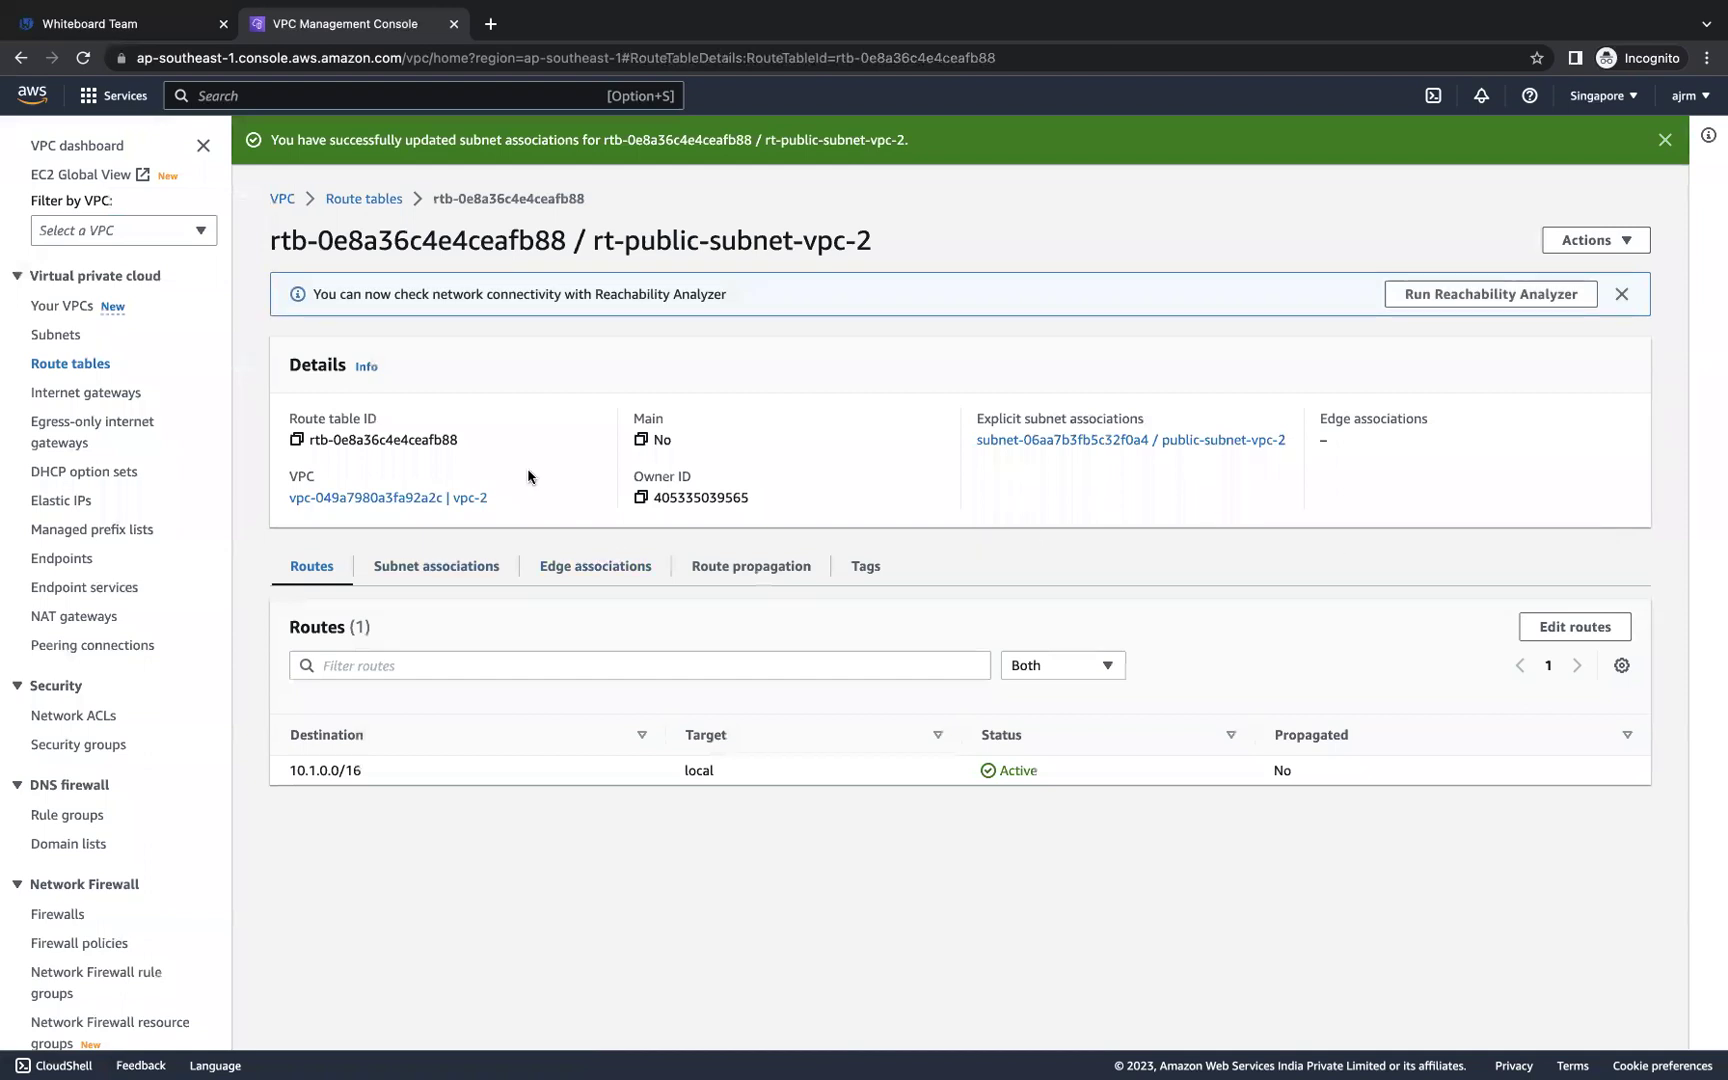
Step: Add a route for 0.0.0.0/0 targeting the internet gateway of vpc-2 to rt-public-subnet-vpc-2 and save the changes
{"action": "left_click", "coordinate": [1568, 630]}
{"action": "left_click", "coordinate": [158, 378]}
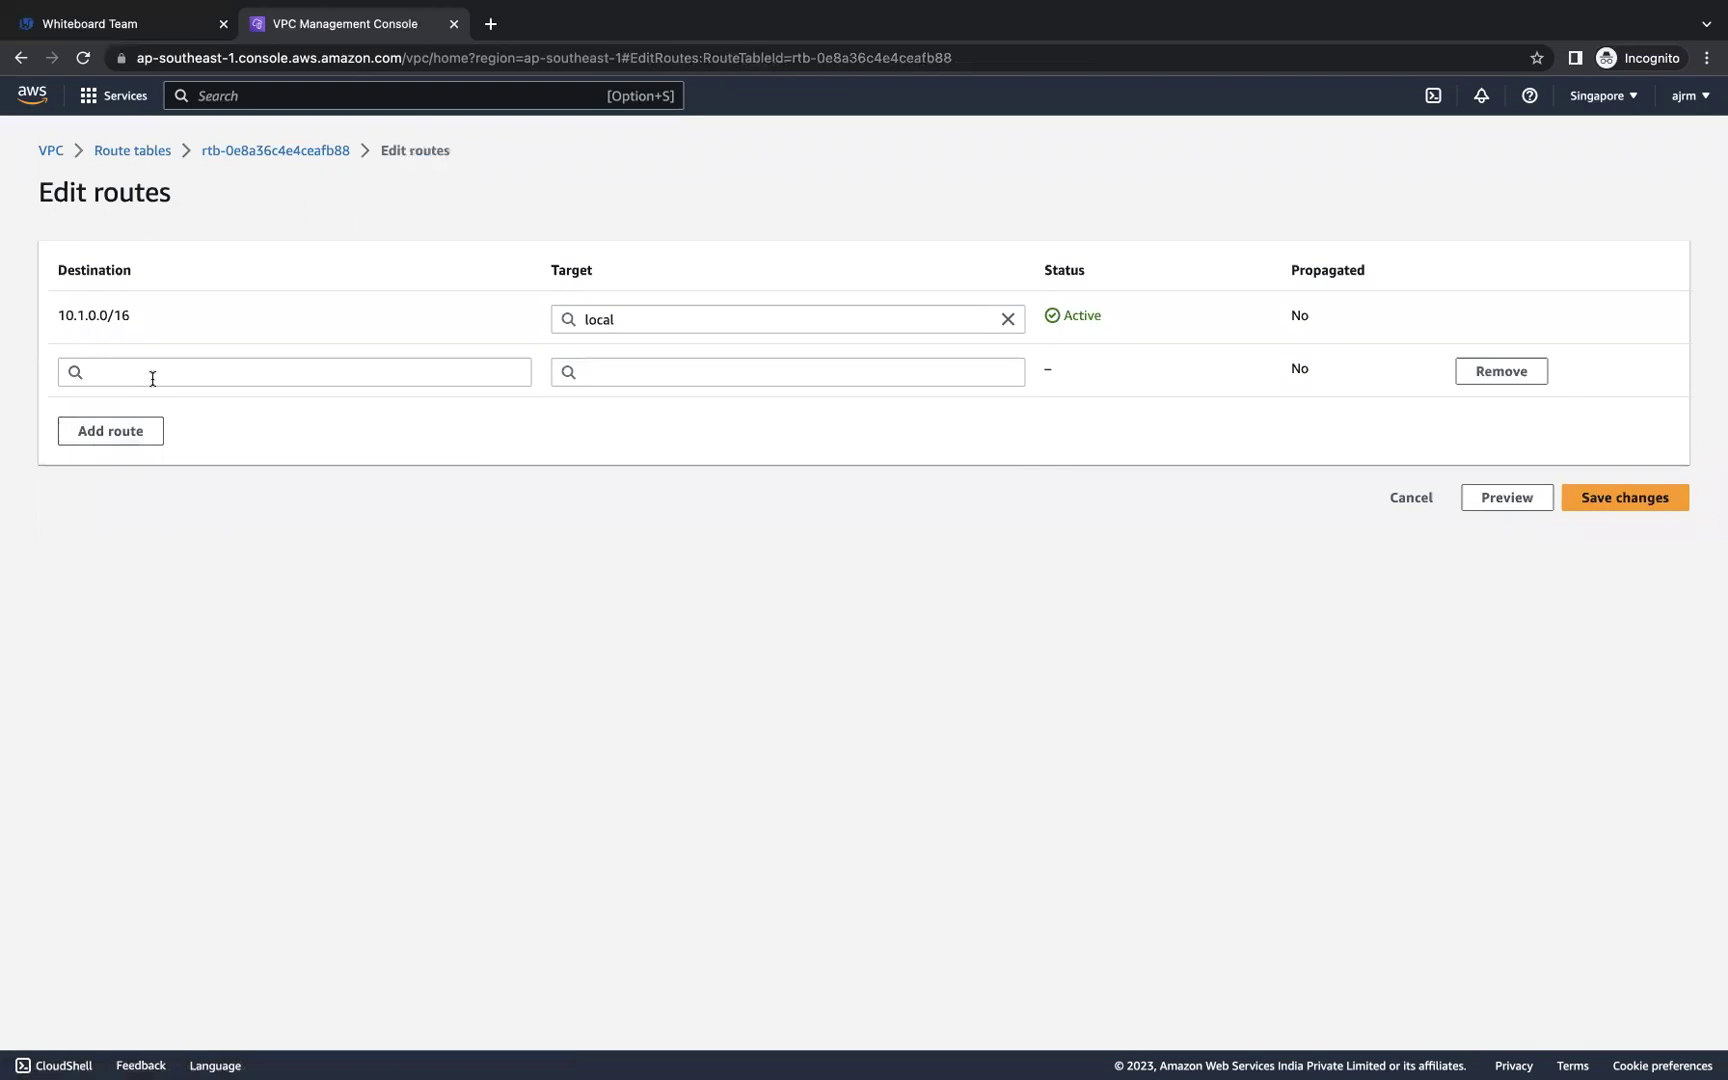
{"action": "left_click", "coordinate": [139, 371]}
{"action": "left_click", "coordinate": [111, 404]}
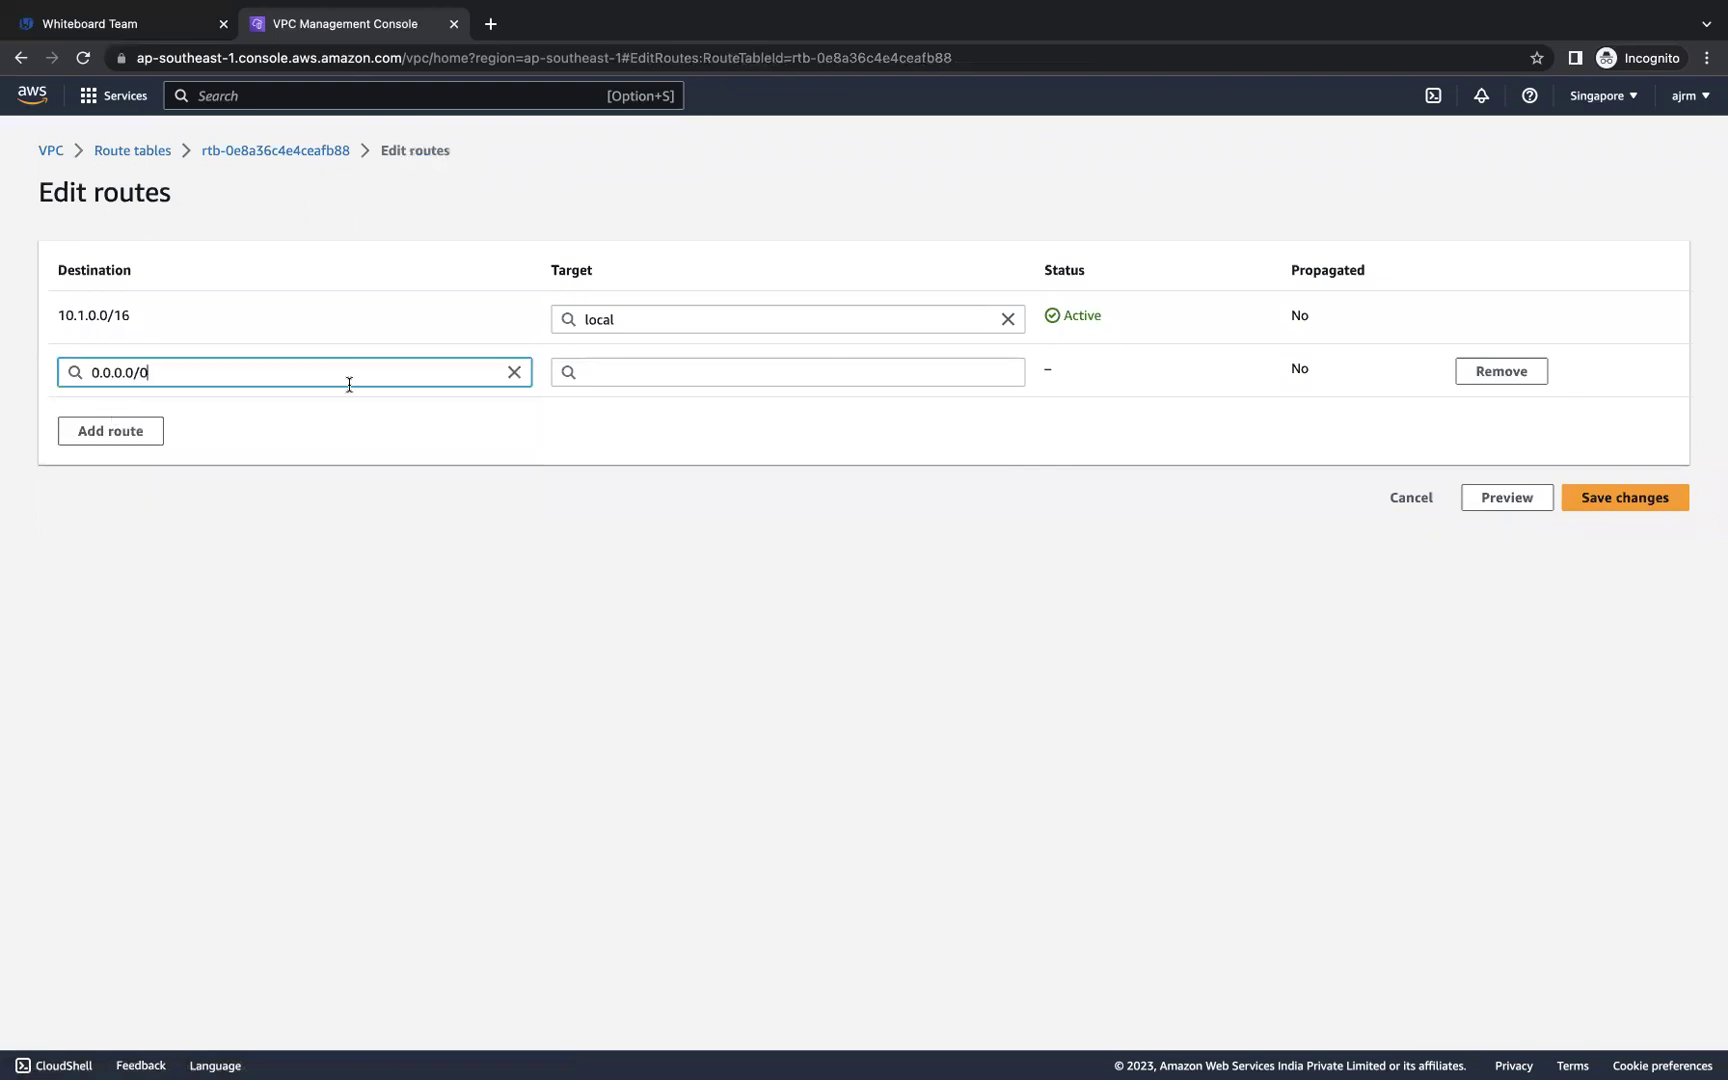
{"action": "left_click", "coordinate": [645, 372]}
{"action": "left_click", "coordinate": [615, 513]}
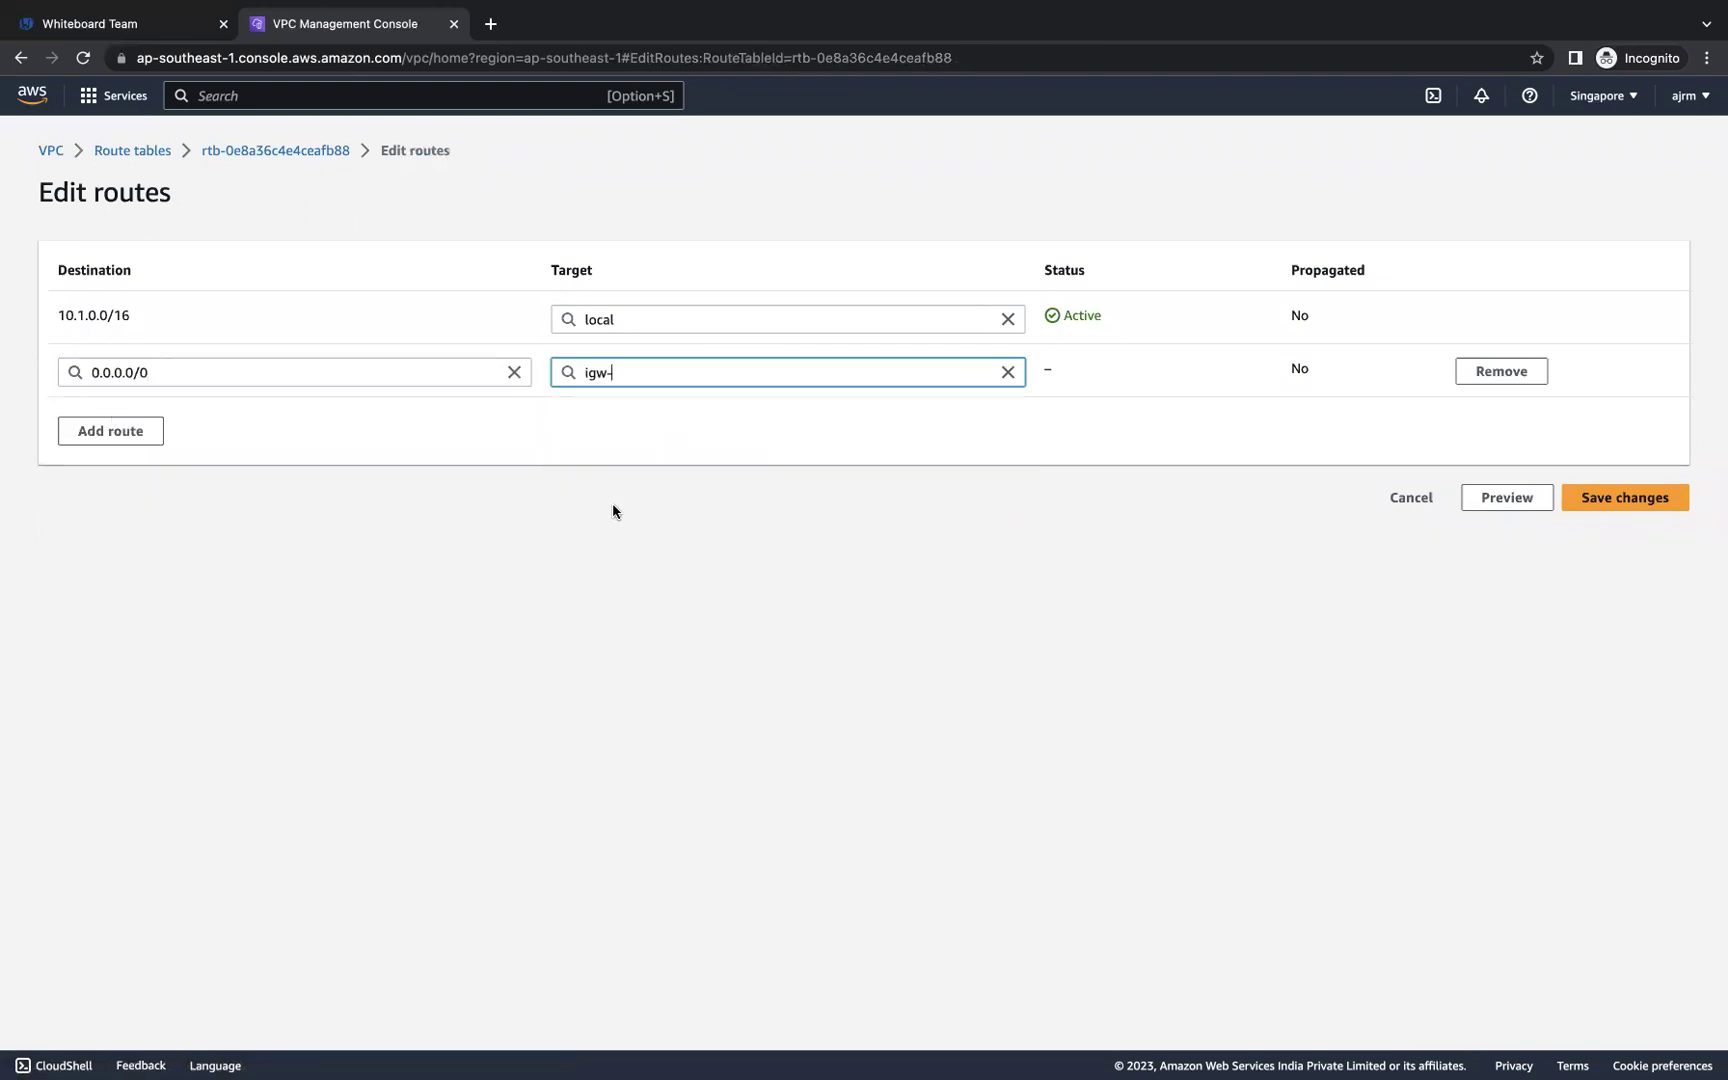
{"action": "left_click", "coordinate": [694, 401]}
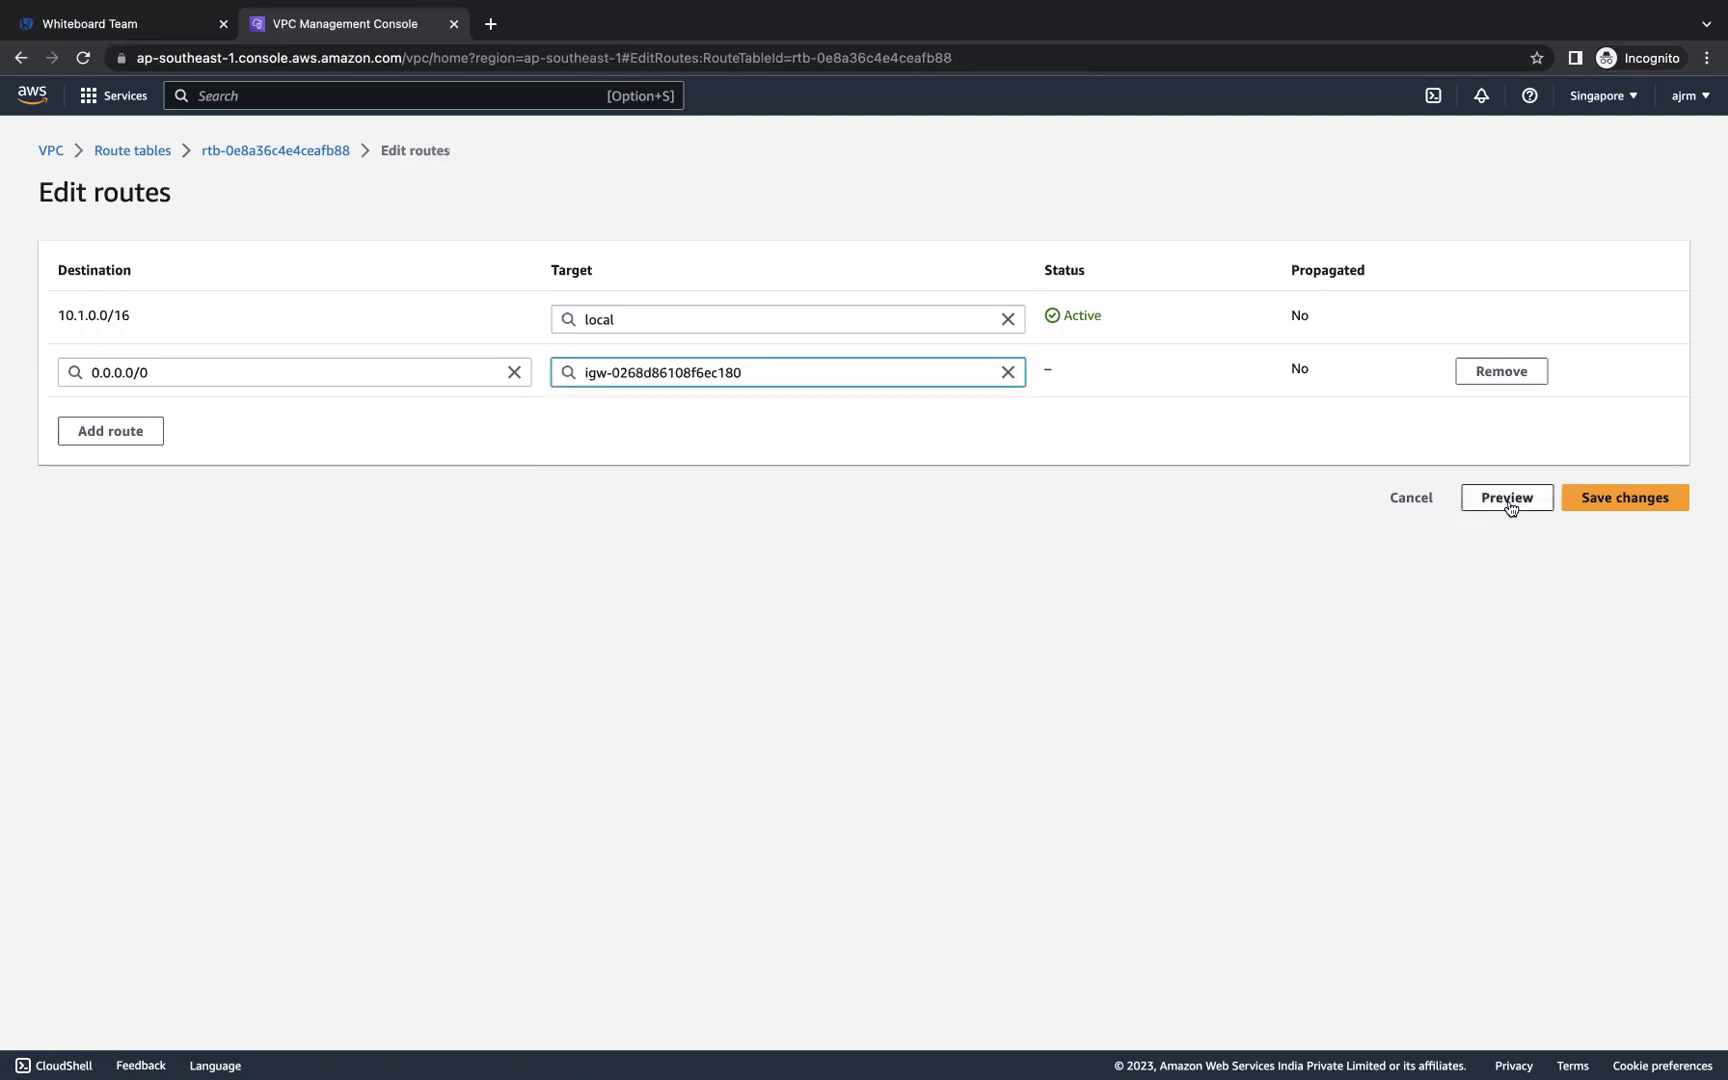
{"action": "left_click", "coordinate": [1601, 498]}
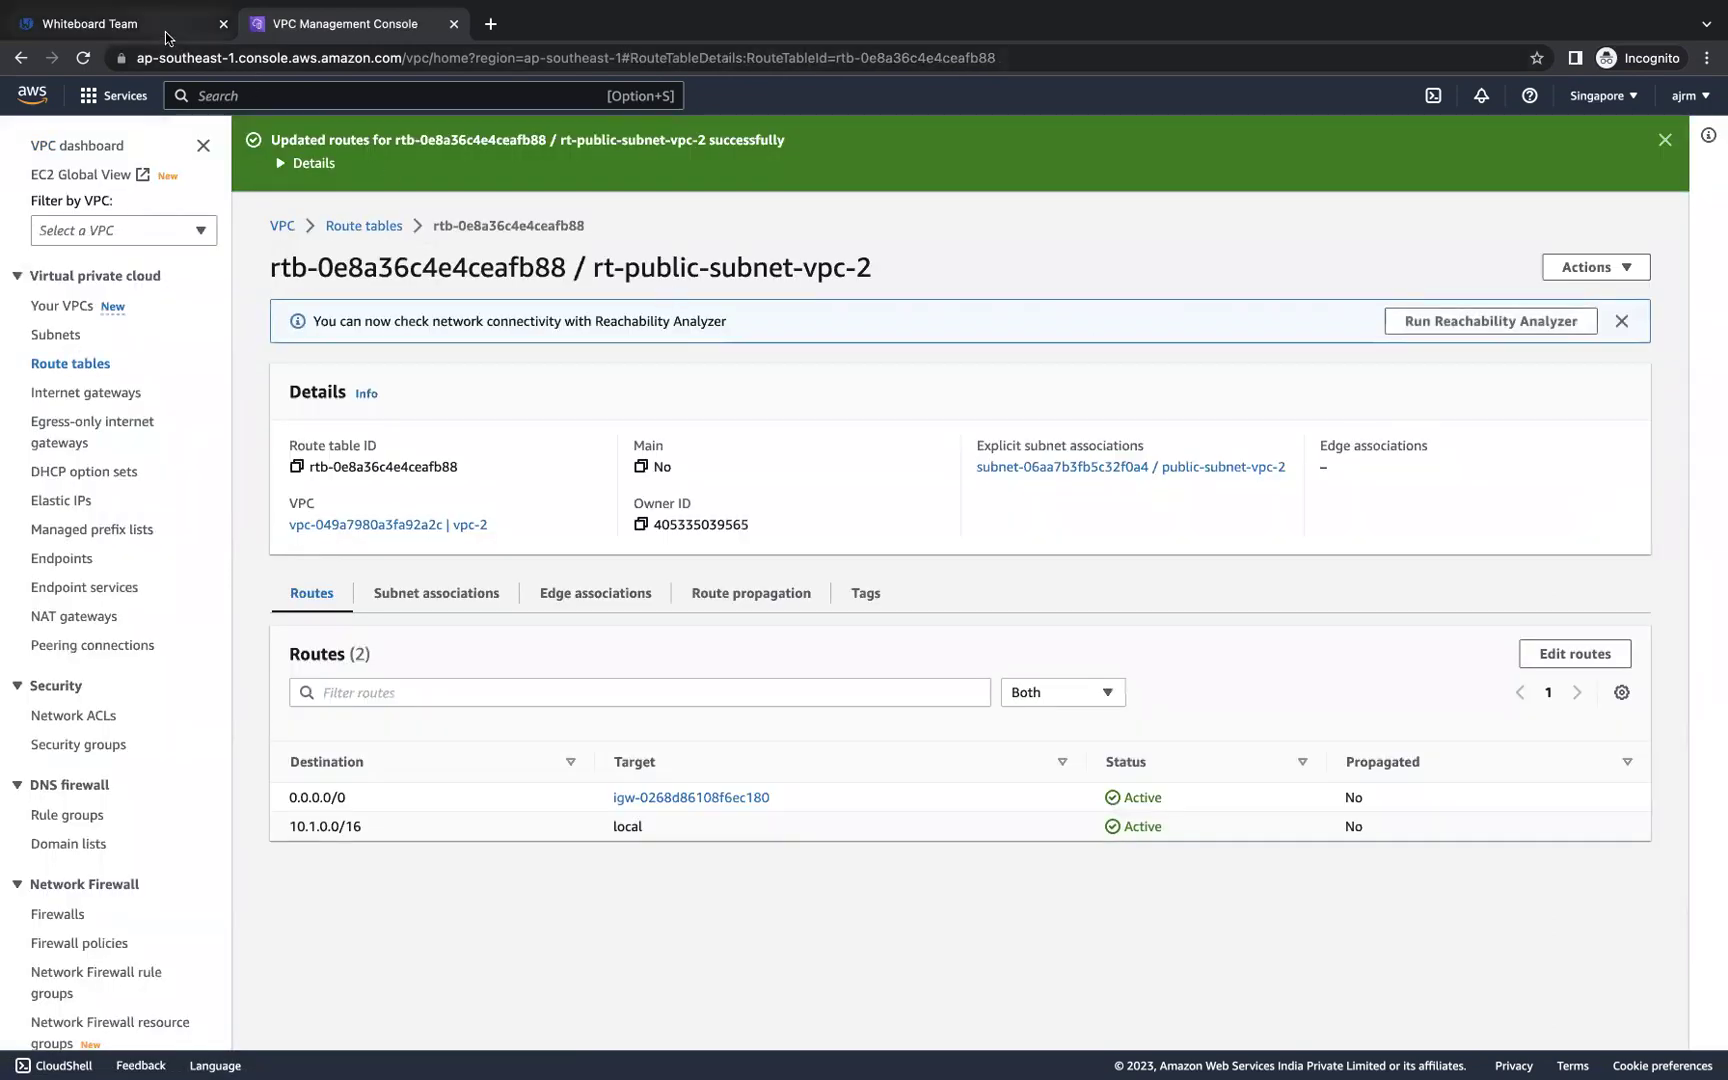
Step: Check the VPC diagram on the whiteboard, and open the EC2 Instances list in a new browser tab
{"action": "left_click", "coordinate": [130, 23]}
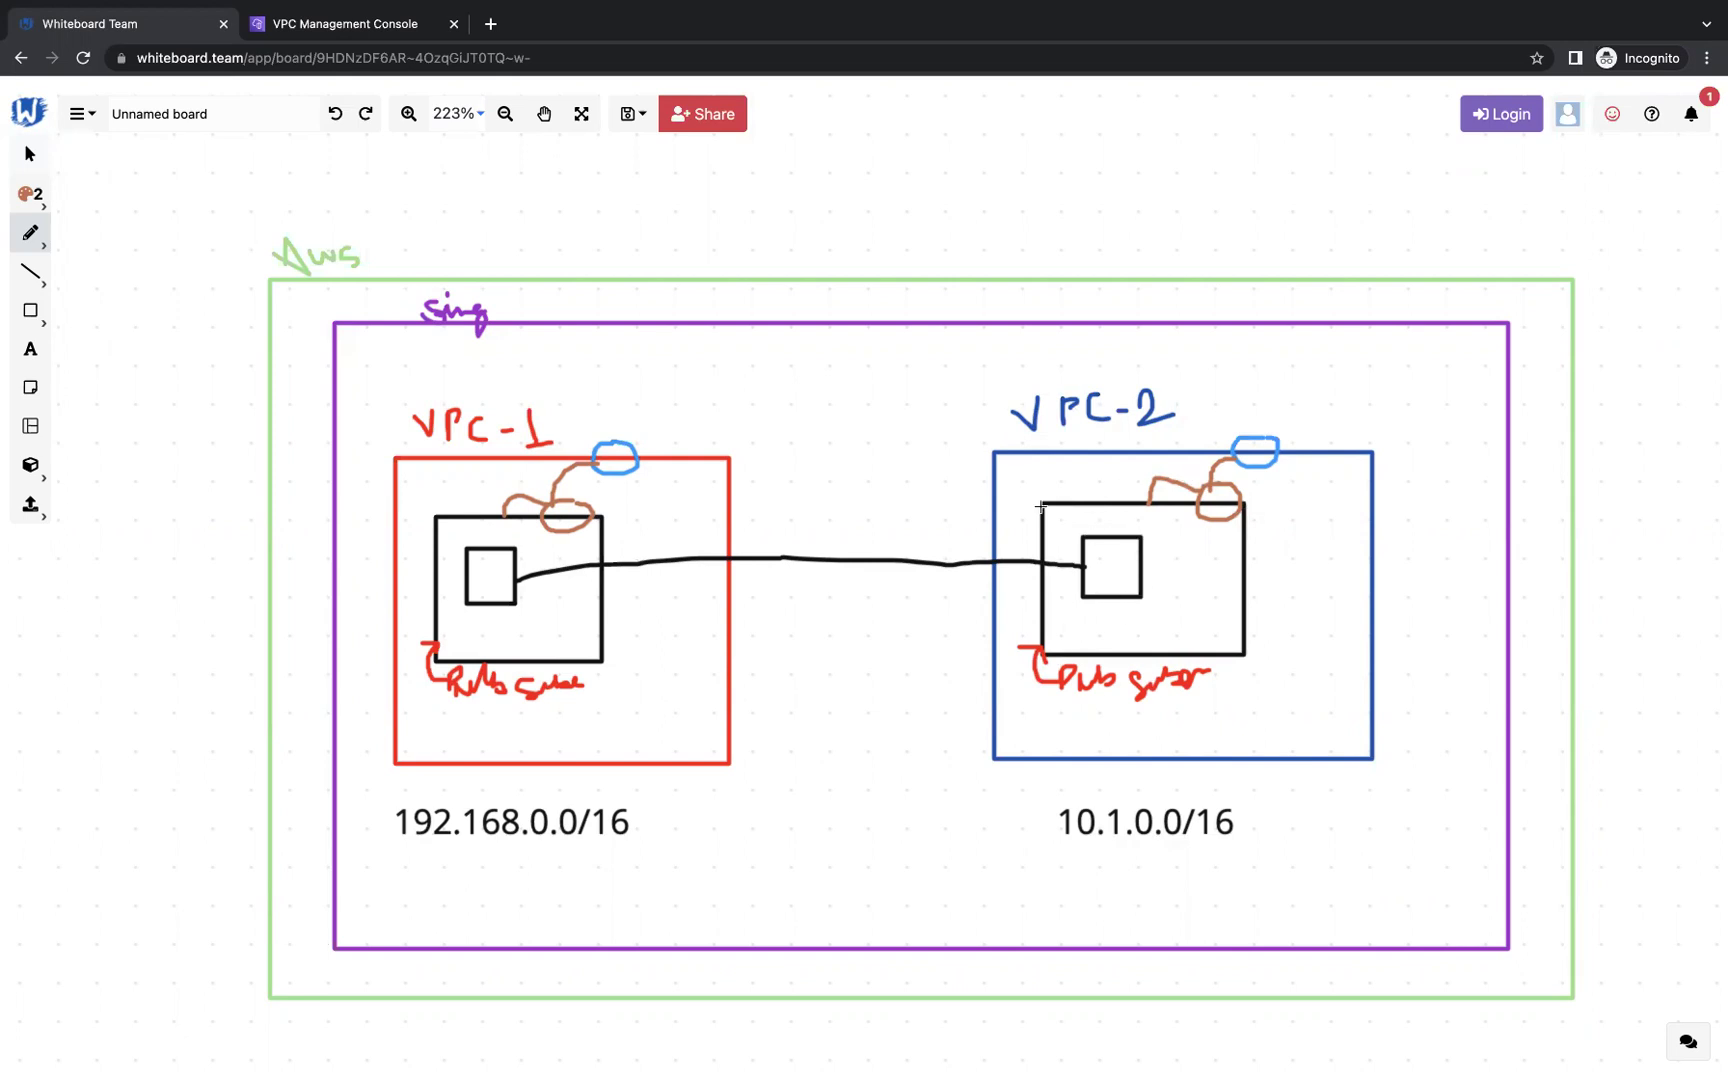
{"action": "left_click", "coordinate": [351, 32]}
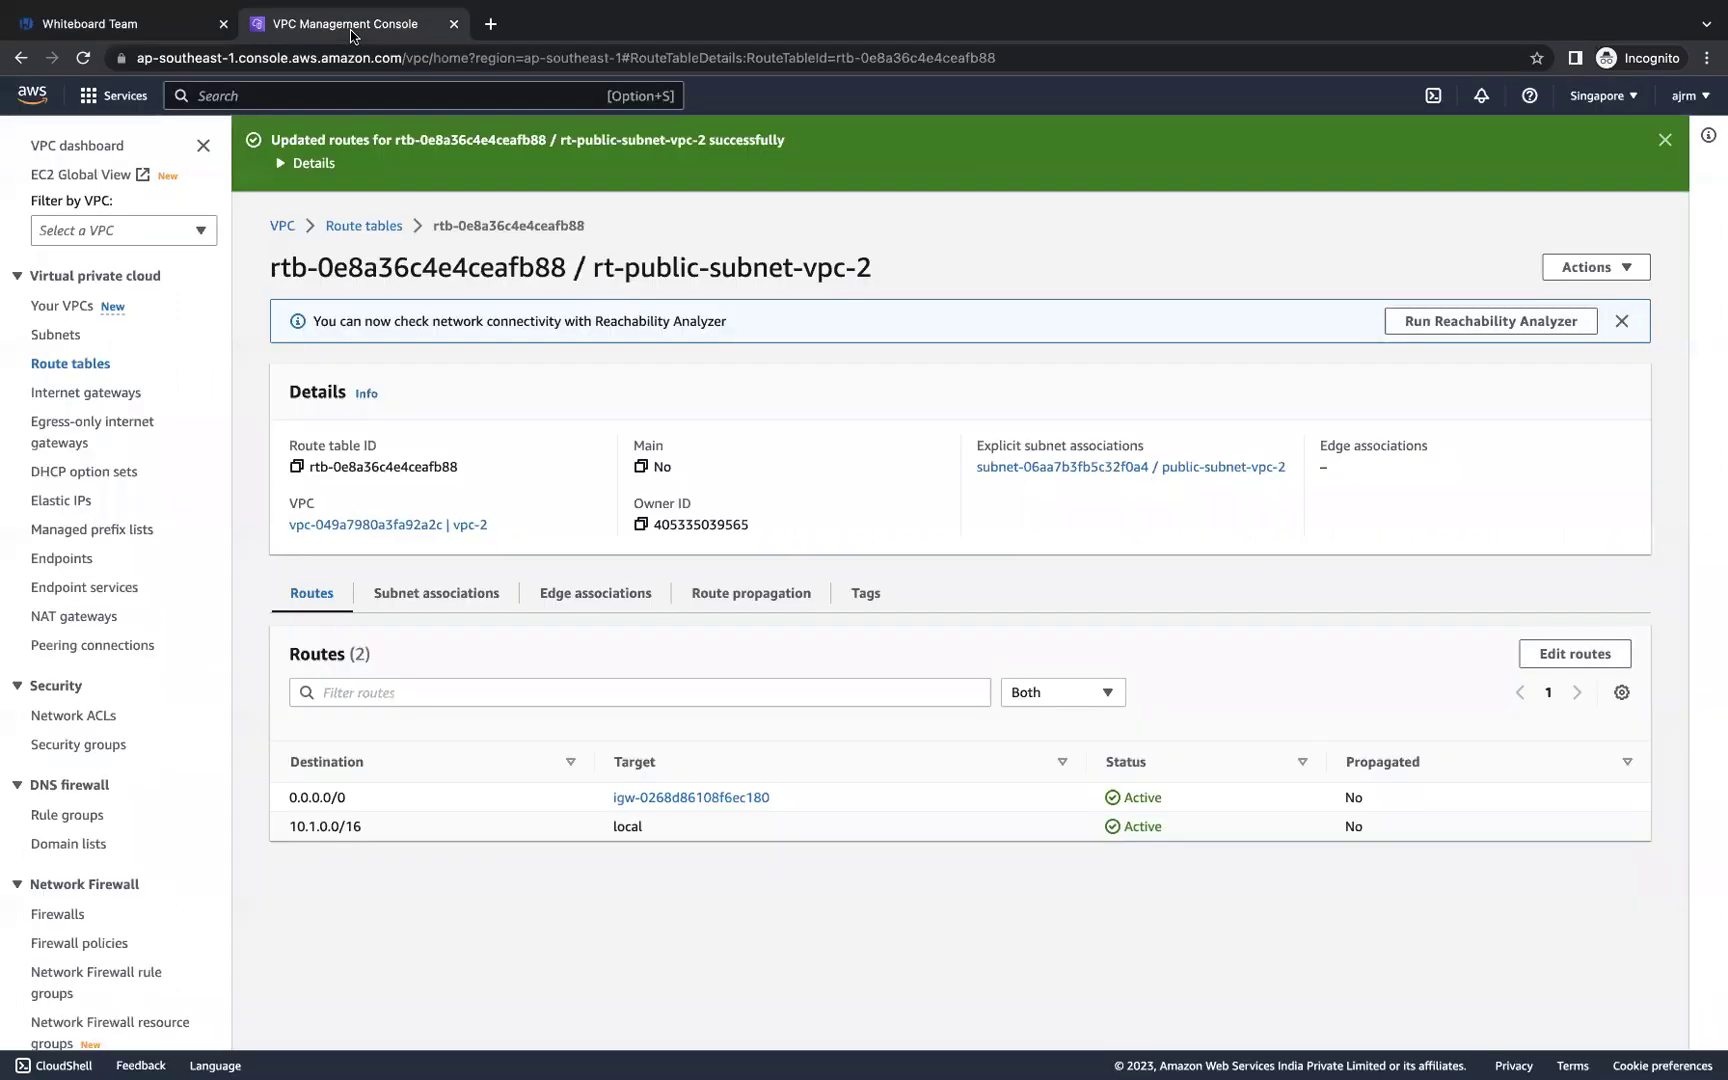
{"action": "left_click", "coordinate": [333, 97]}
{"action": "type", "text": "ec2"}
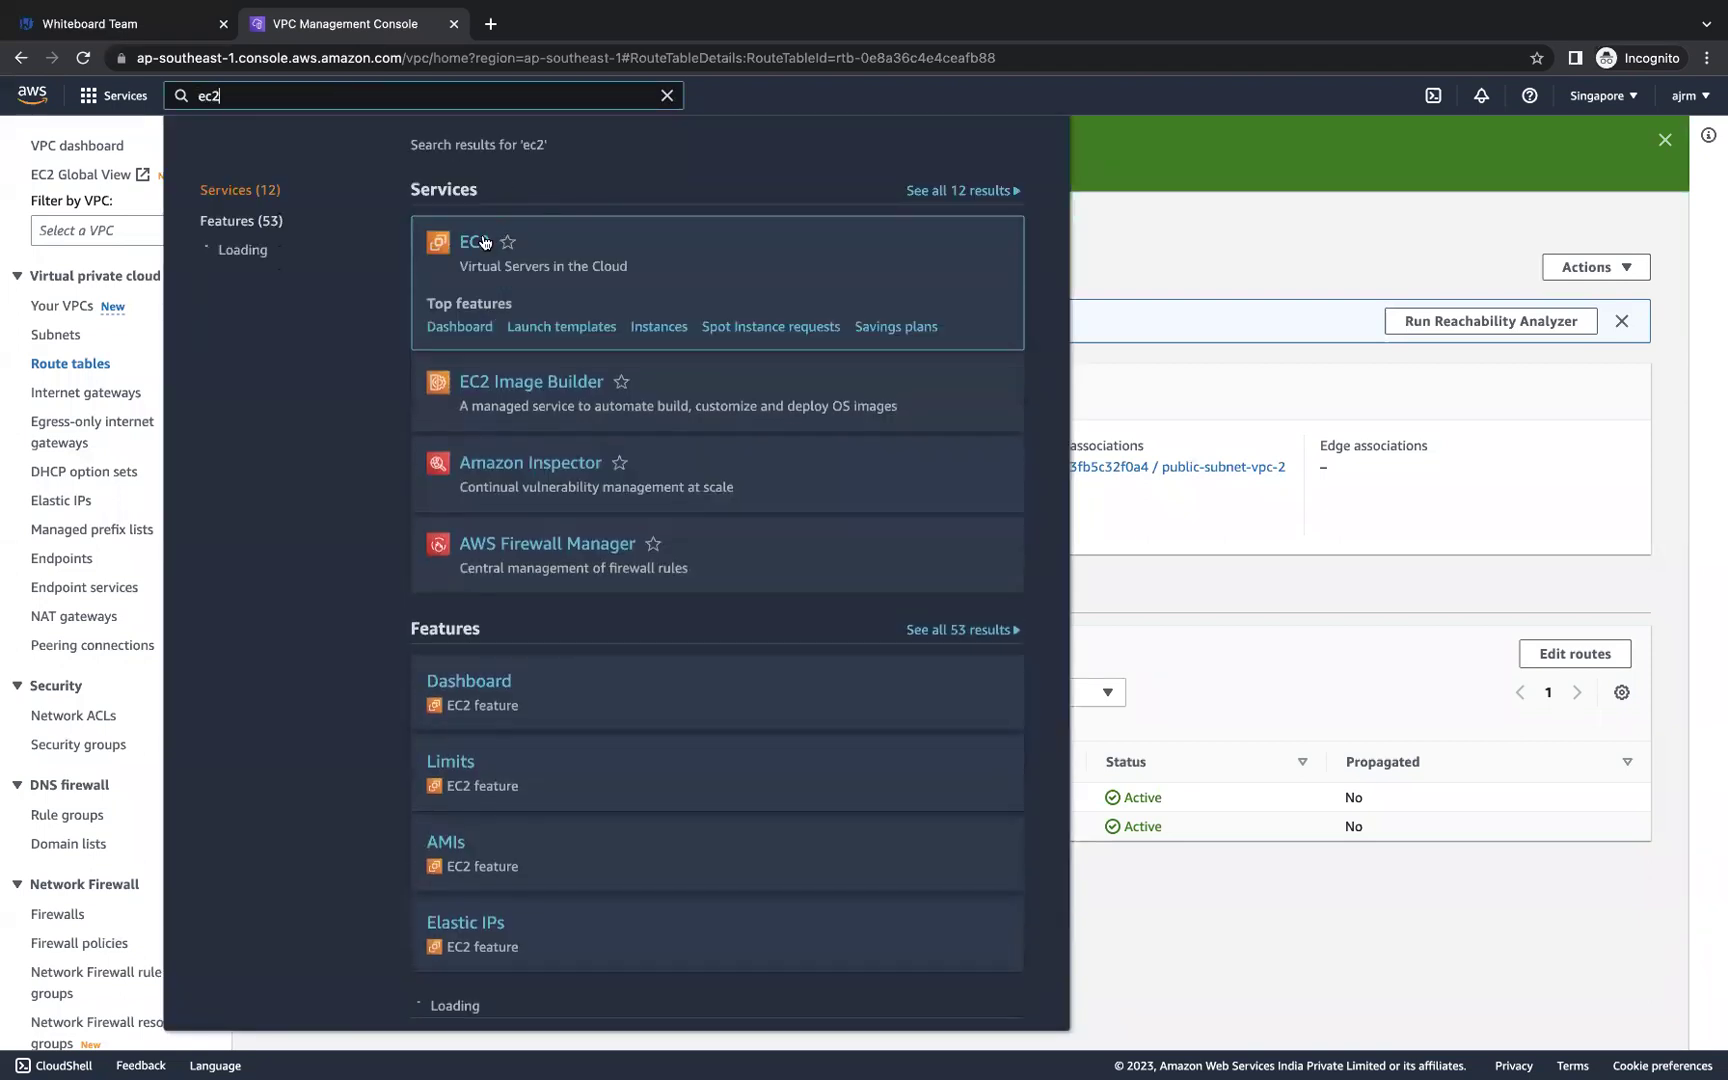
{"action": "right_click", "coordinate": [484, 243]}
{"action": "left_click", "coordinate": [505, 248]}
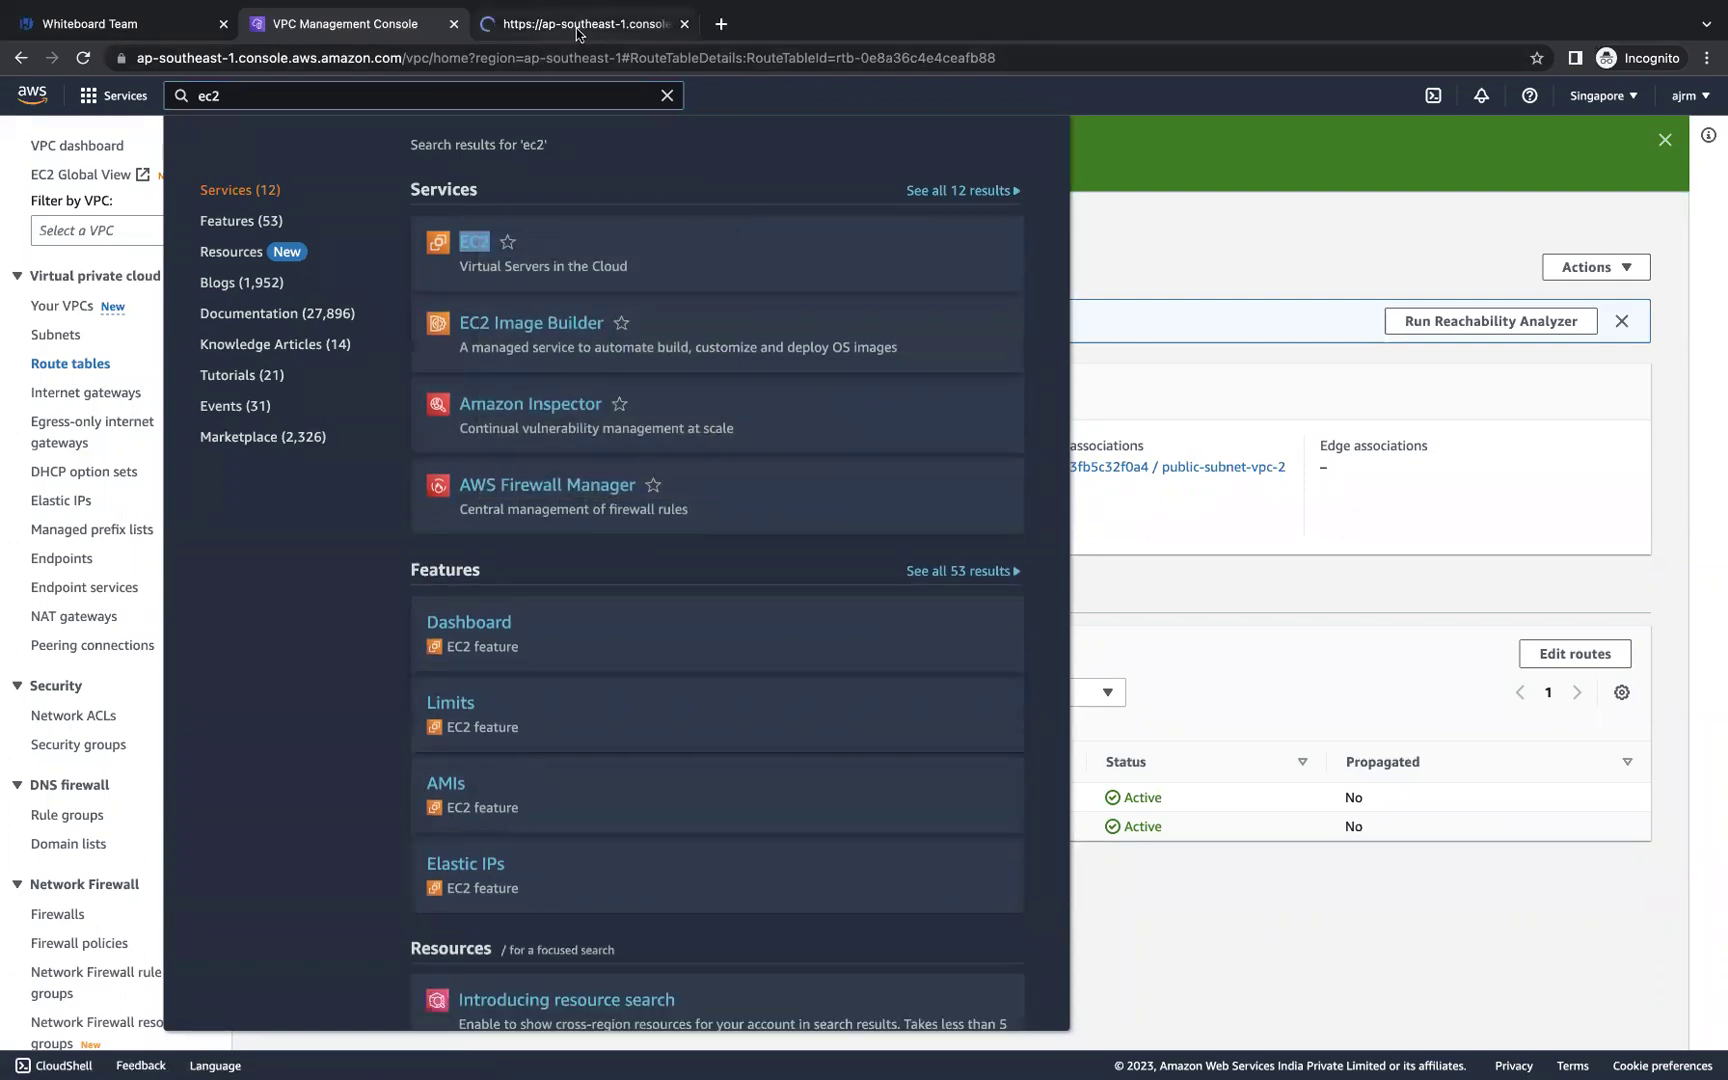
{"action": "left_click", "coordinate": [577, 28]}
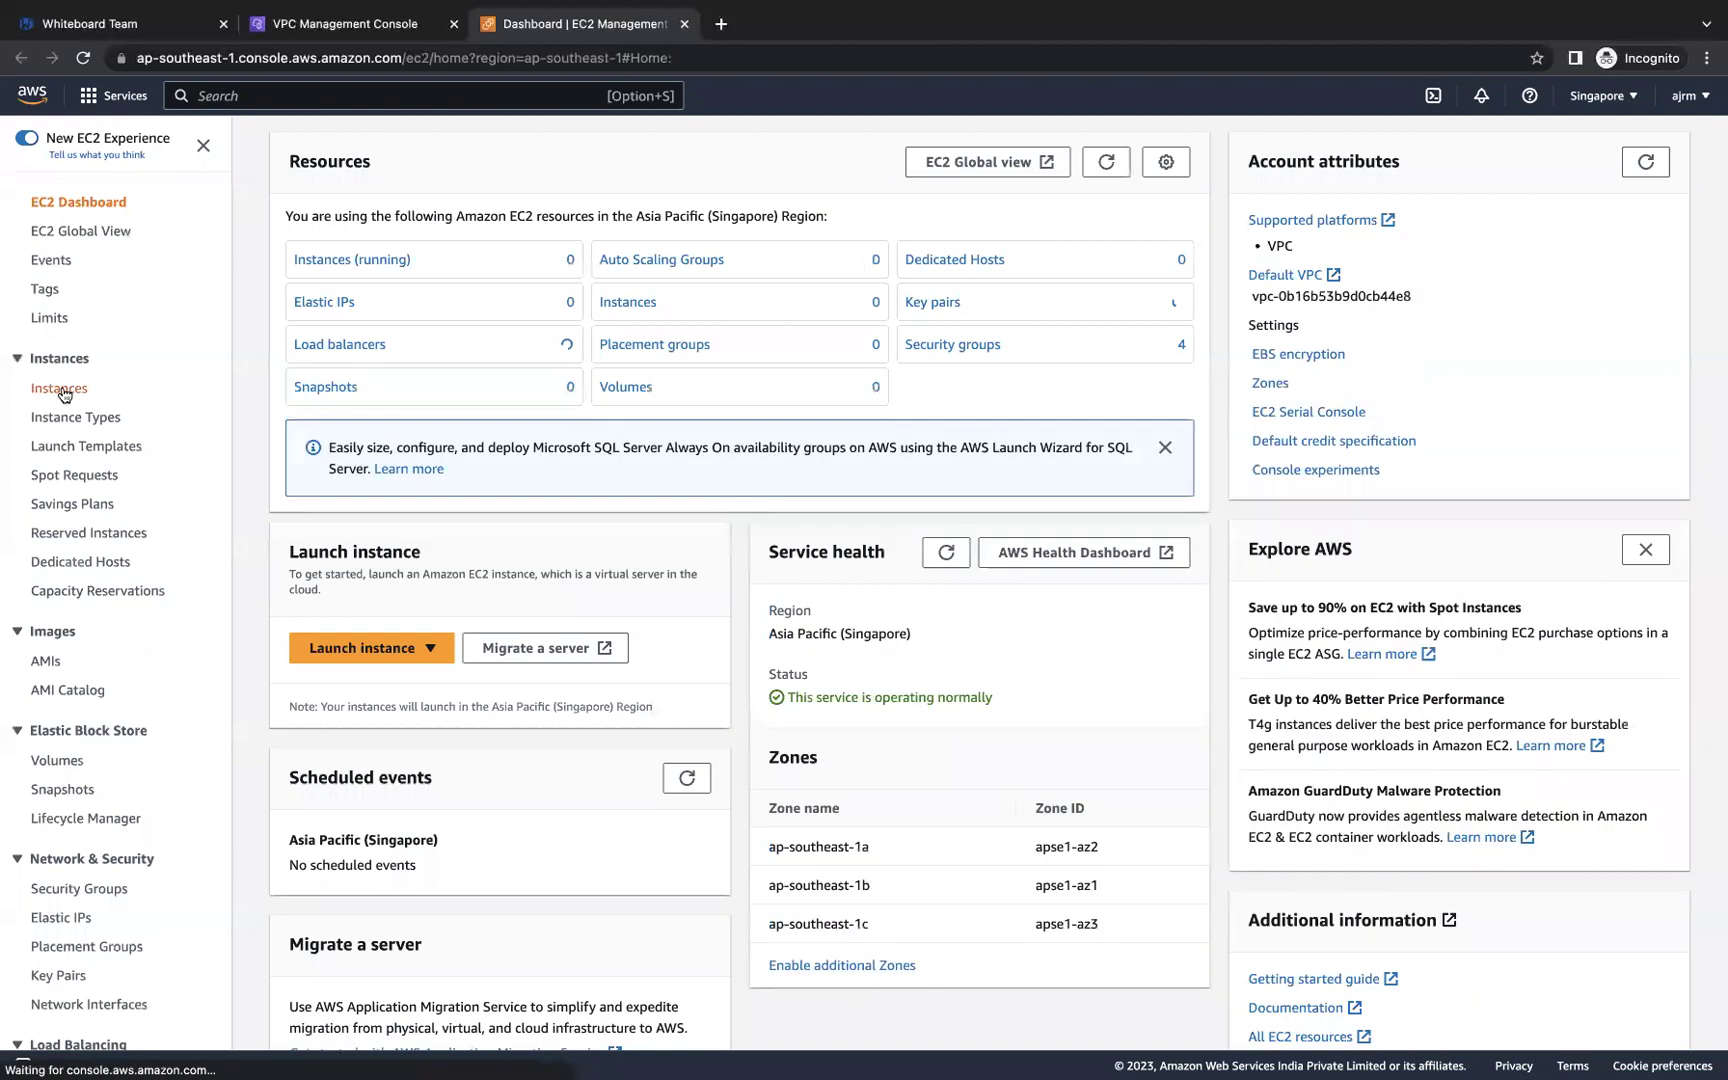
{"action": "left_click", "coordinate": [58, 389]}
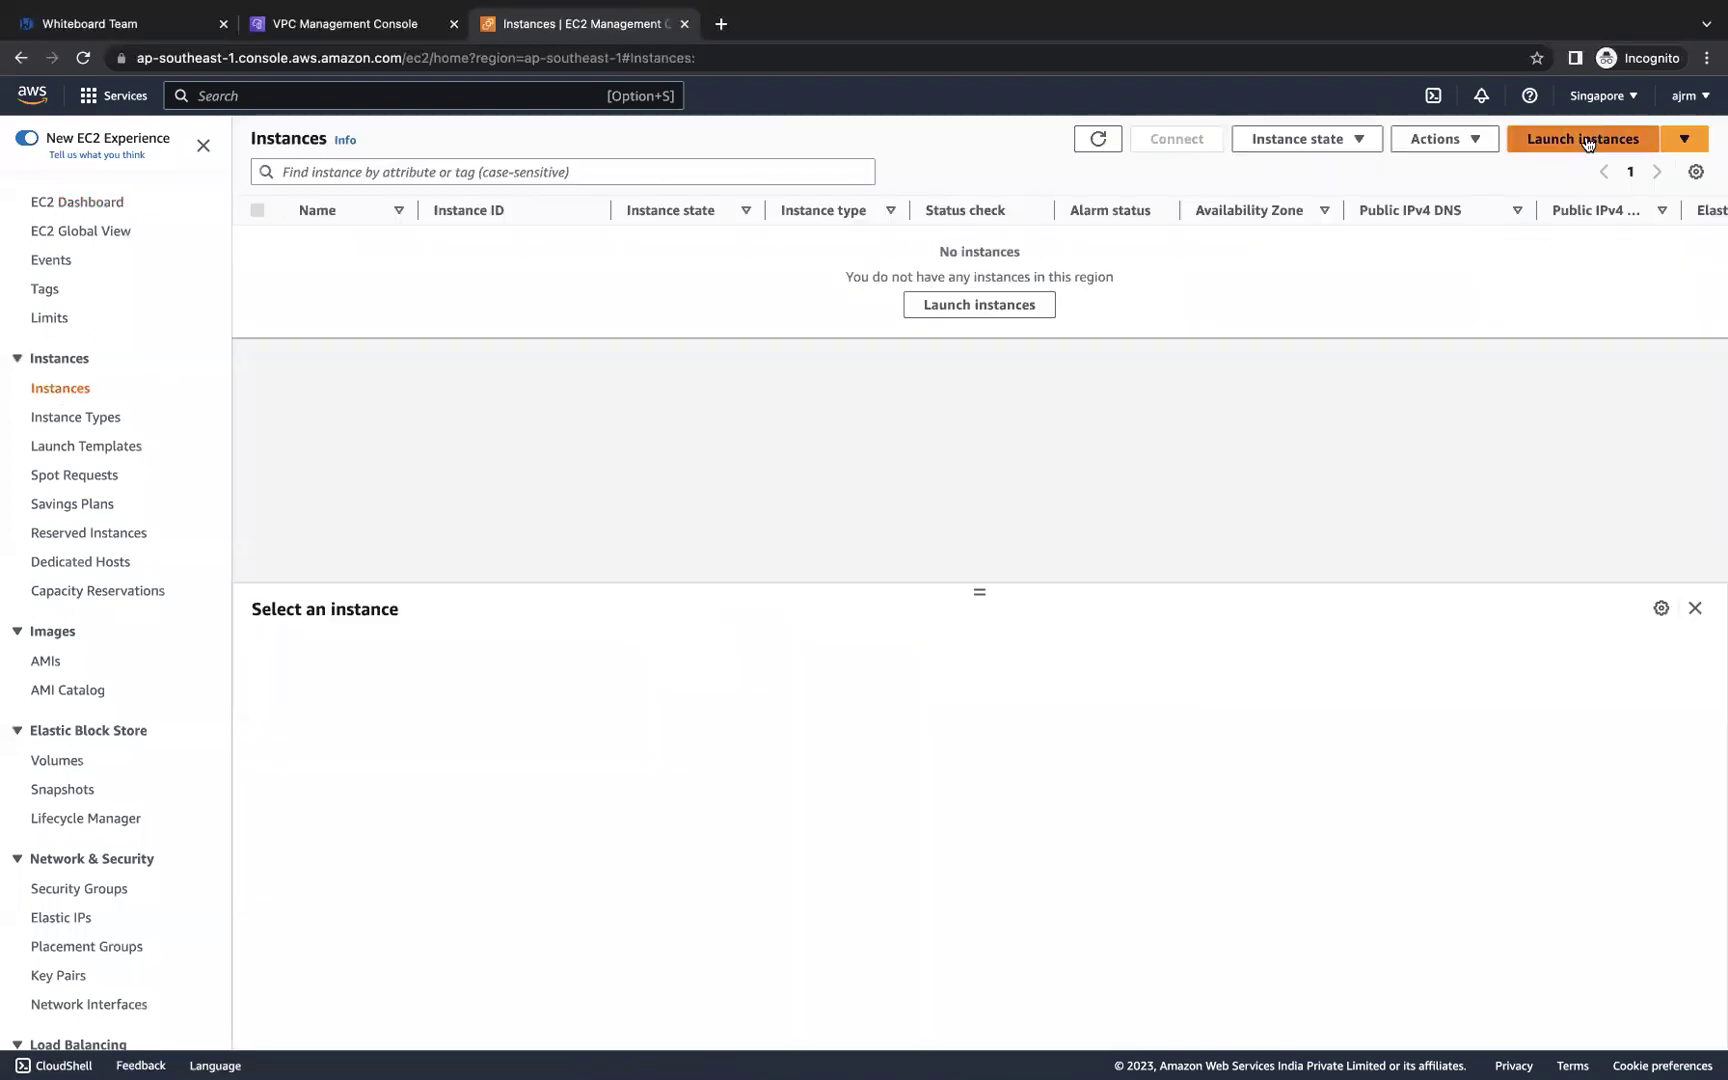
Step: Start launching an EC2 instance and name it server-1
{"action": "left_click", "coordinate": [1588, 141]}
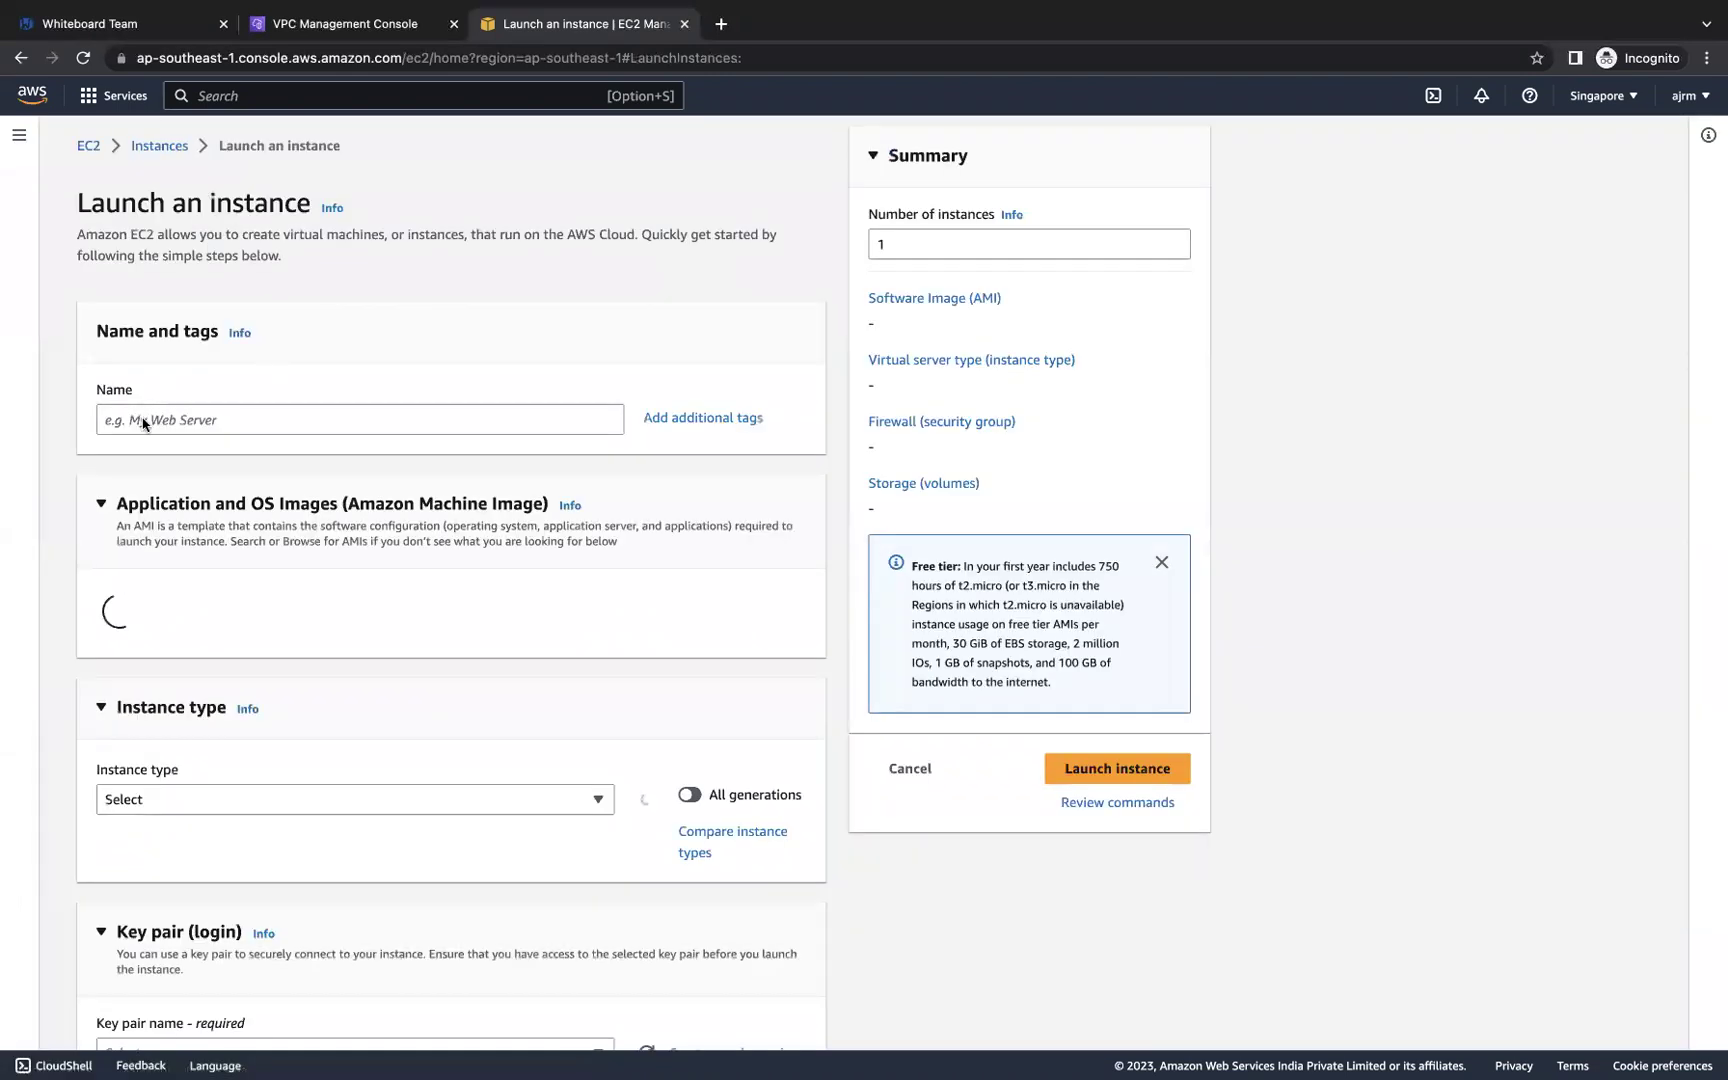
{"action": "left_click", "coordinate": [129, 418]}
{"action": "type", "text": "server-1"}
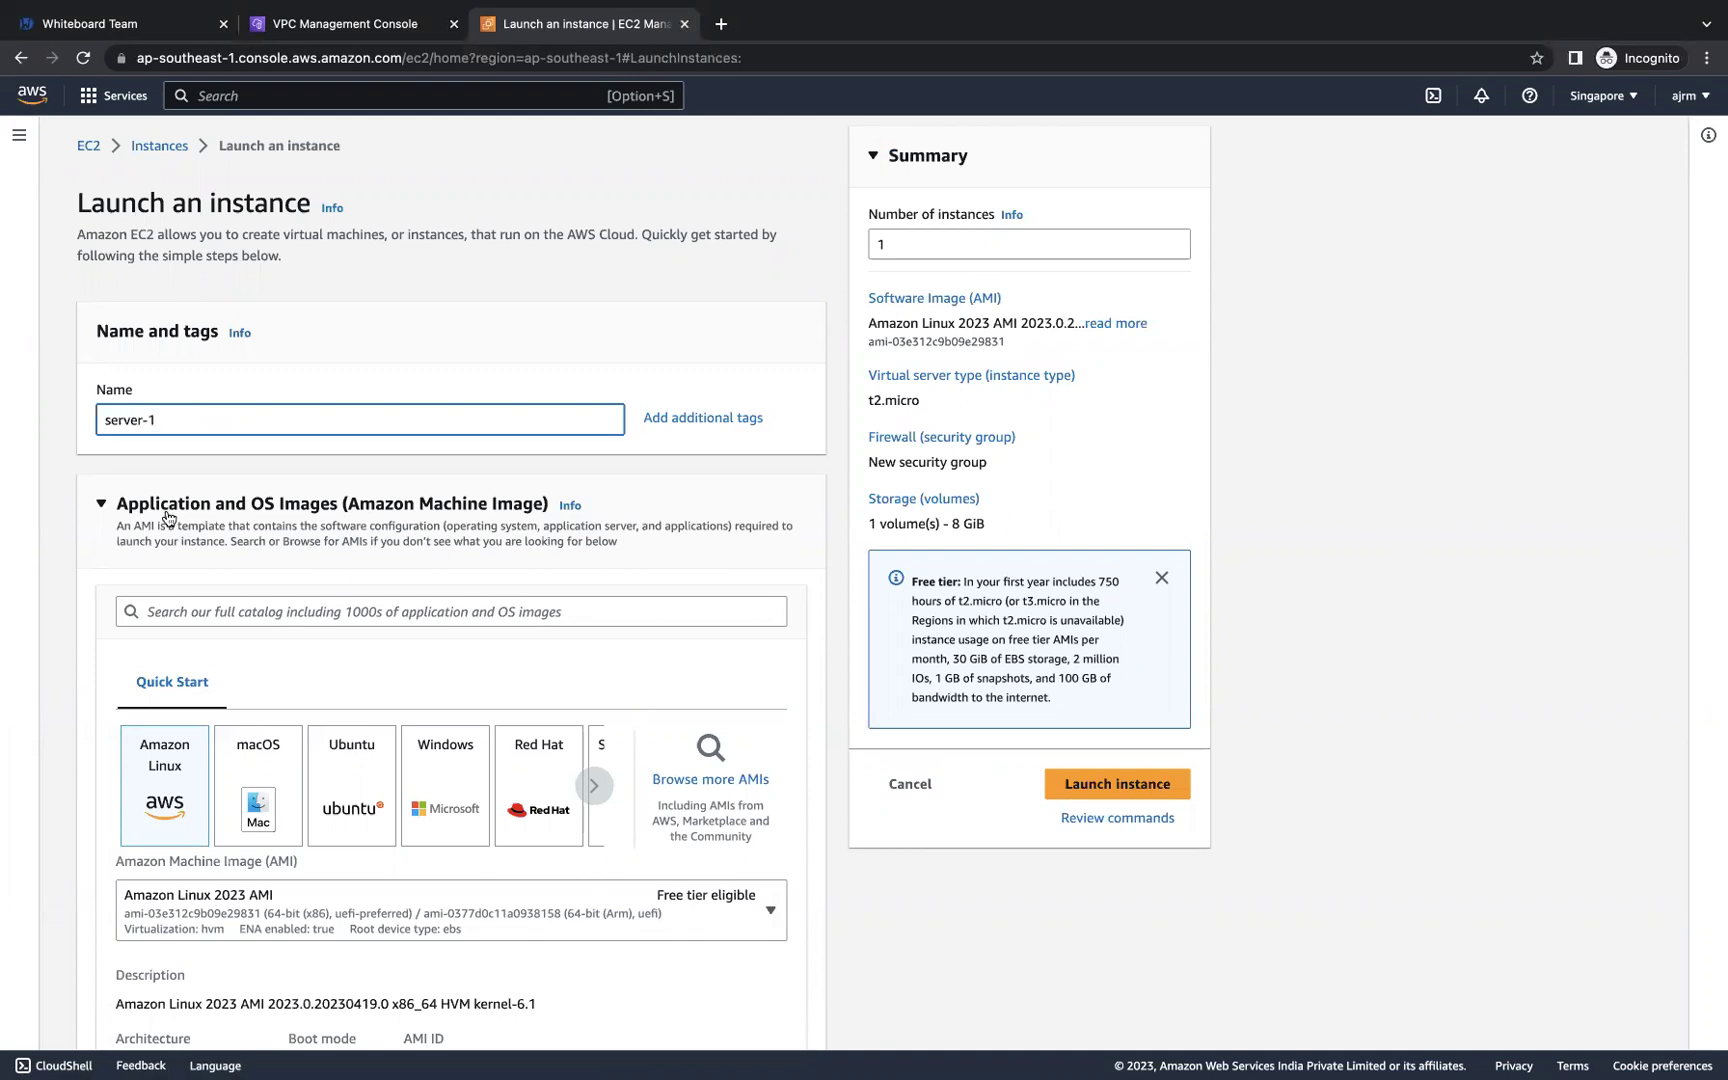
Step: Choose to proceed without a key pair for server-1
{"action": "scroll", "coordinate": [315, 528], "scroll_direction": "down", "scroll_amount": 1}
{"action": "scroll", "coordinate": [315, 526], "scroll_direction": "down", "scroll_amount": 7}
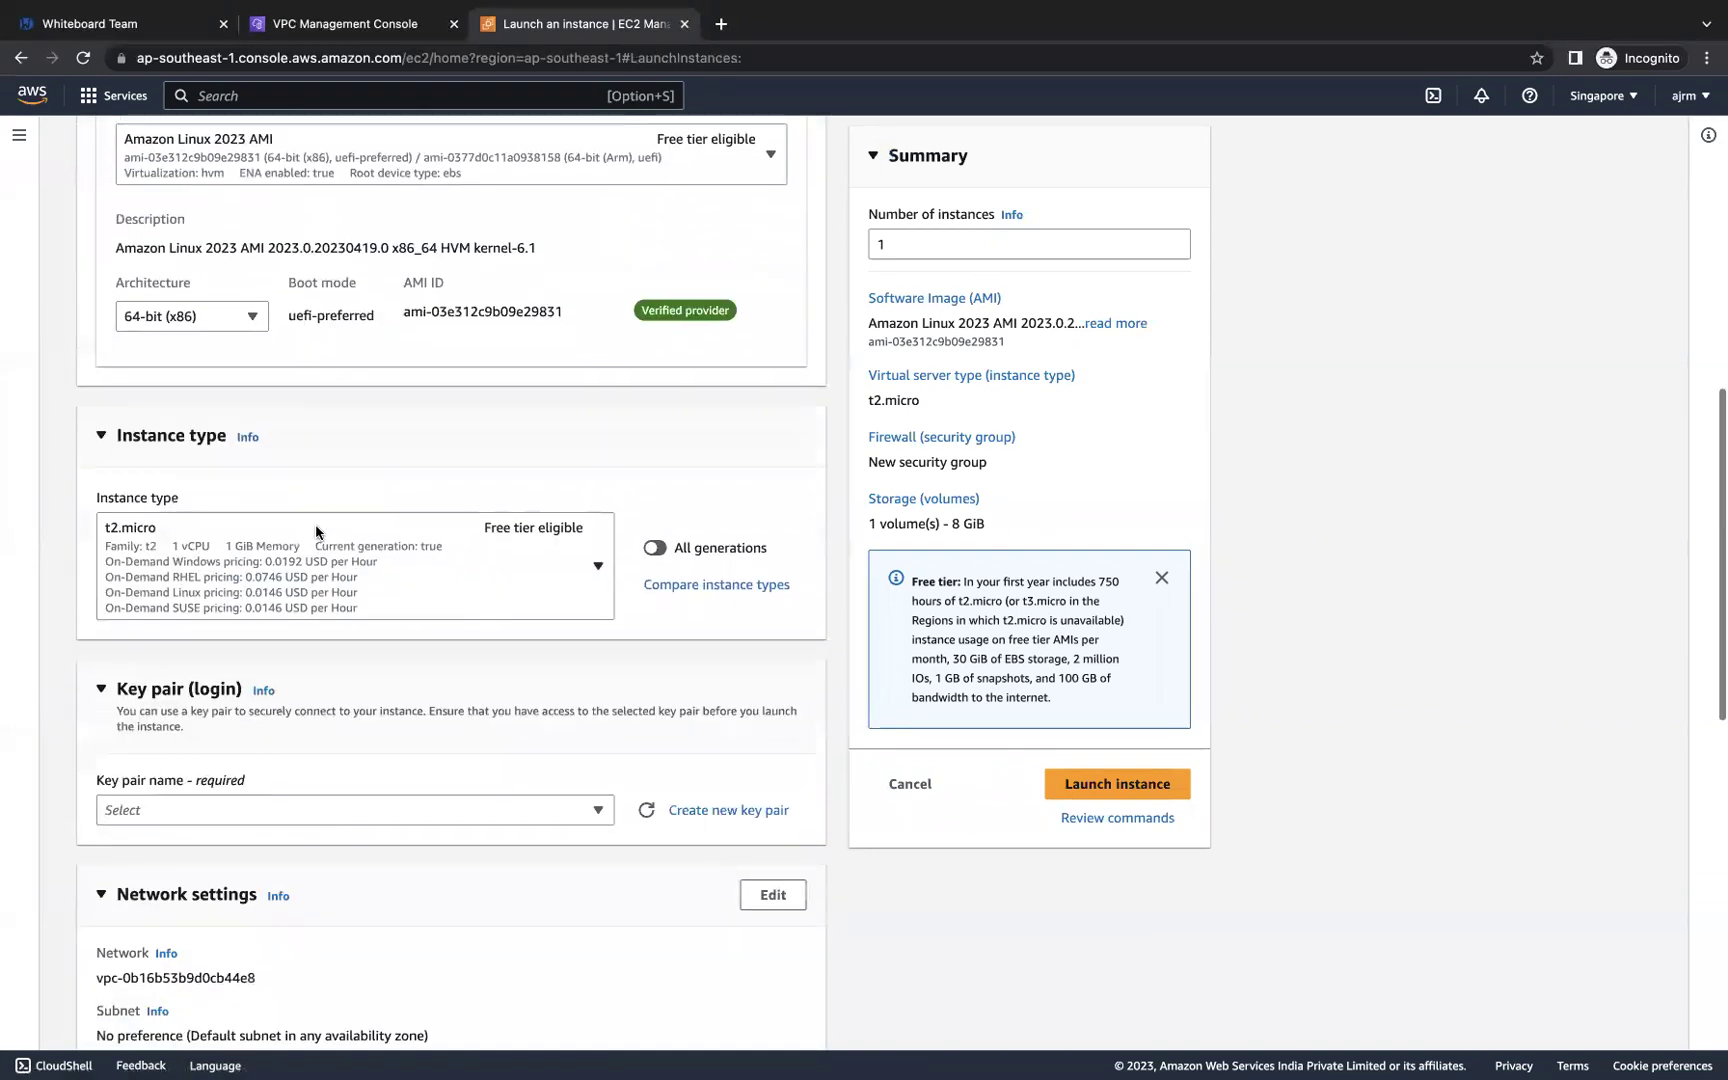
{"action": "scroll", "coordinate": [315, 528], "scroll_direction": "down", "scroll_amount": 1}
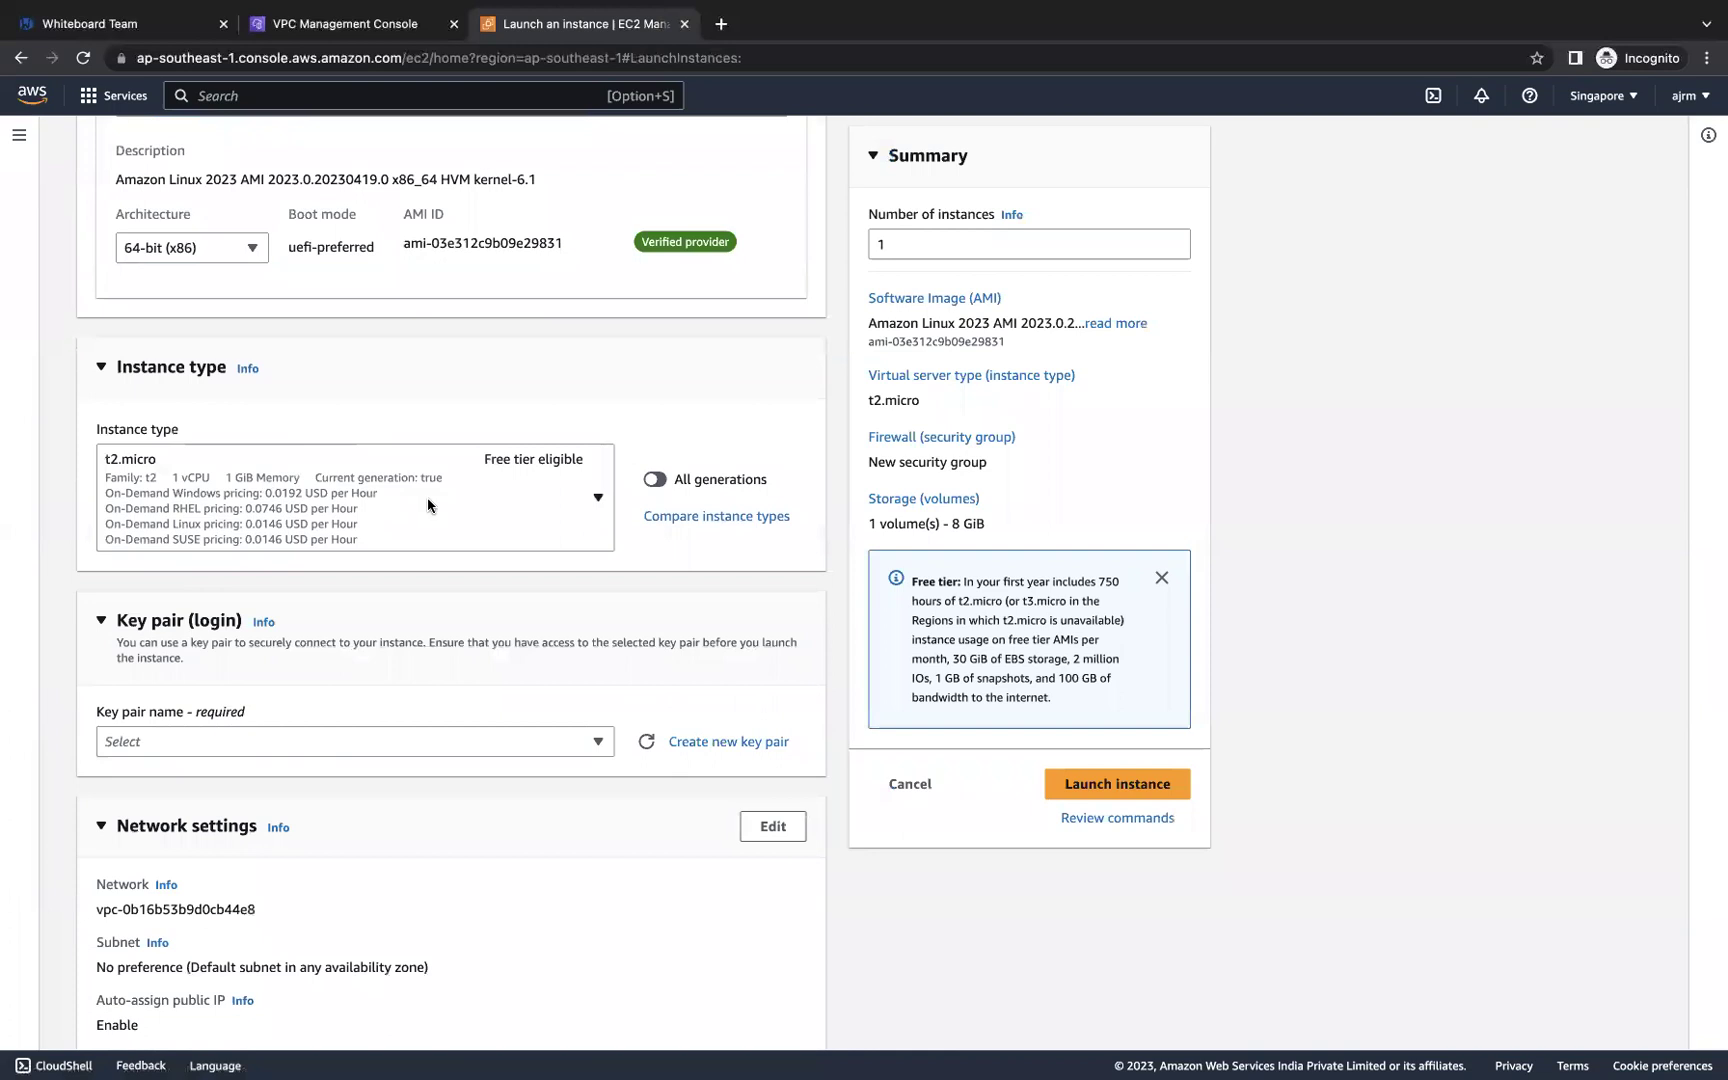
{"action": "scroll", "coordinate": [427, 505], "scroll_direction": "down", "scroll_amount": 2}
{"action": "left_click", "coordinate": [355, 584]}
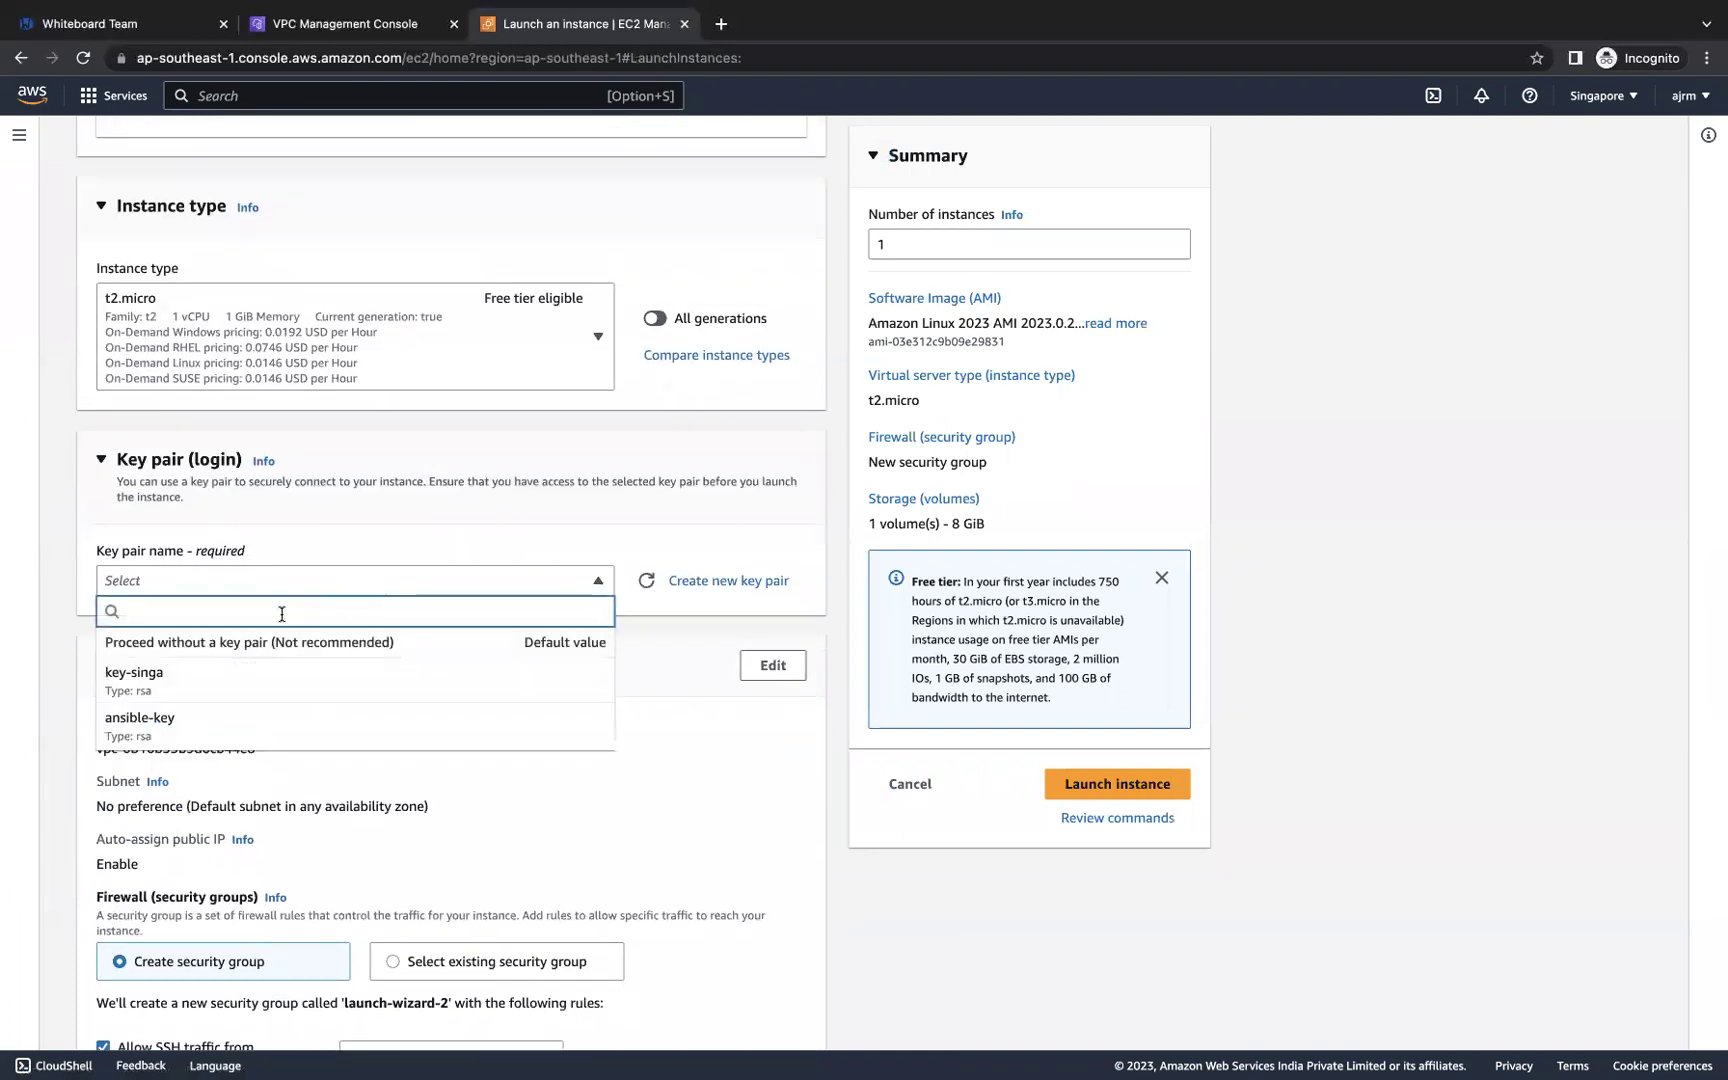
{"action": "left_click", "coordinate": [252, 643]}
Step: Edit server-1's network settings to use vpc-1 with public-subnet-vpc-1 and enable auto-assign public IP
{"action": "scroll", "coordinate": [540, 707], "scroll_direction": "down", "scroll_amount": 2}
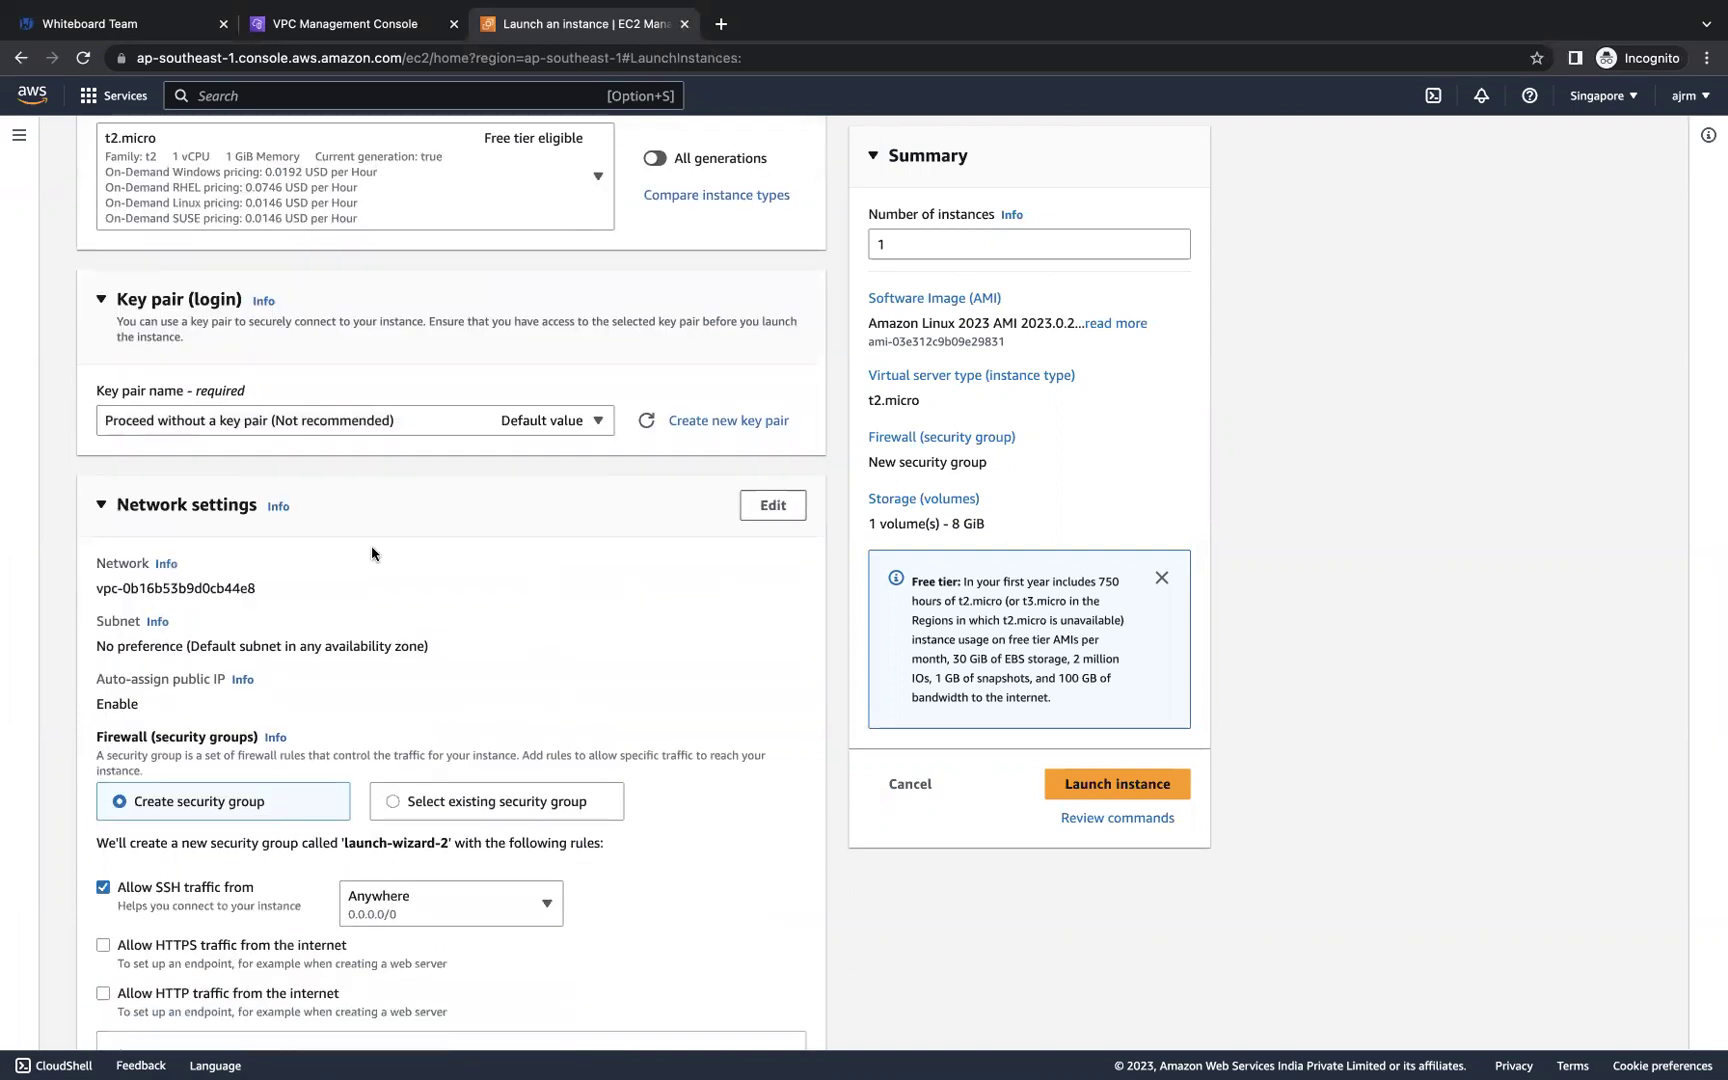
{"action": "left_click", "coordinate": [773, 505]}
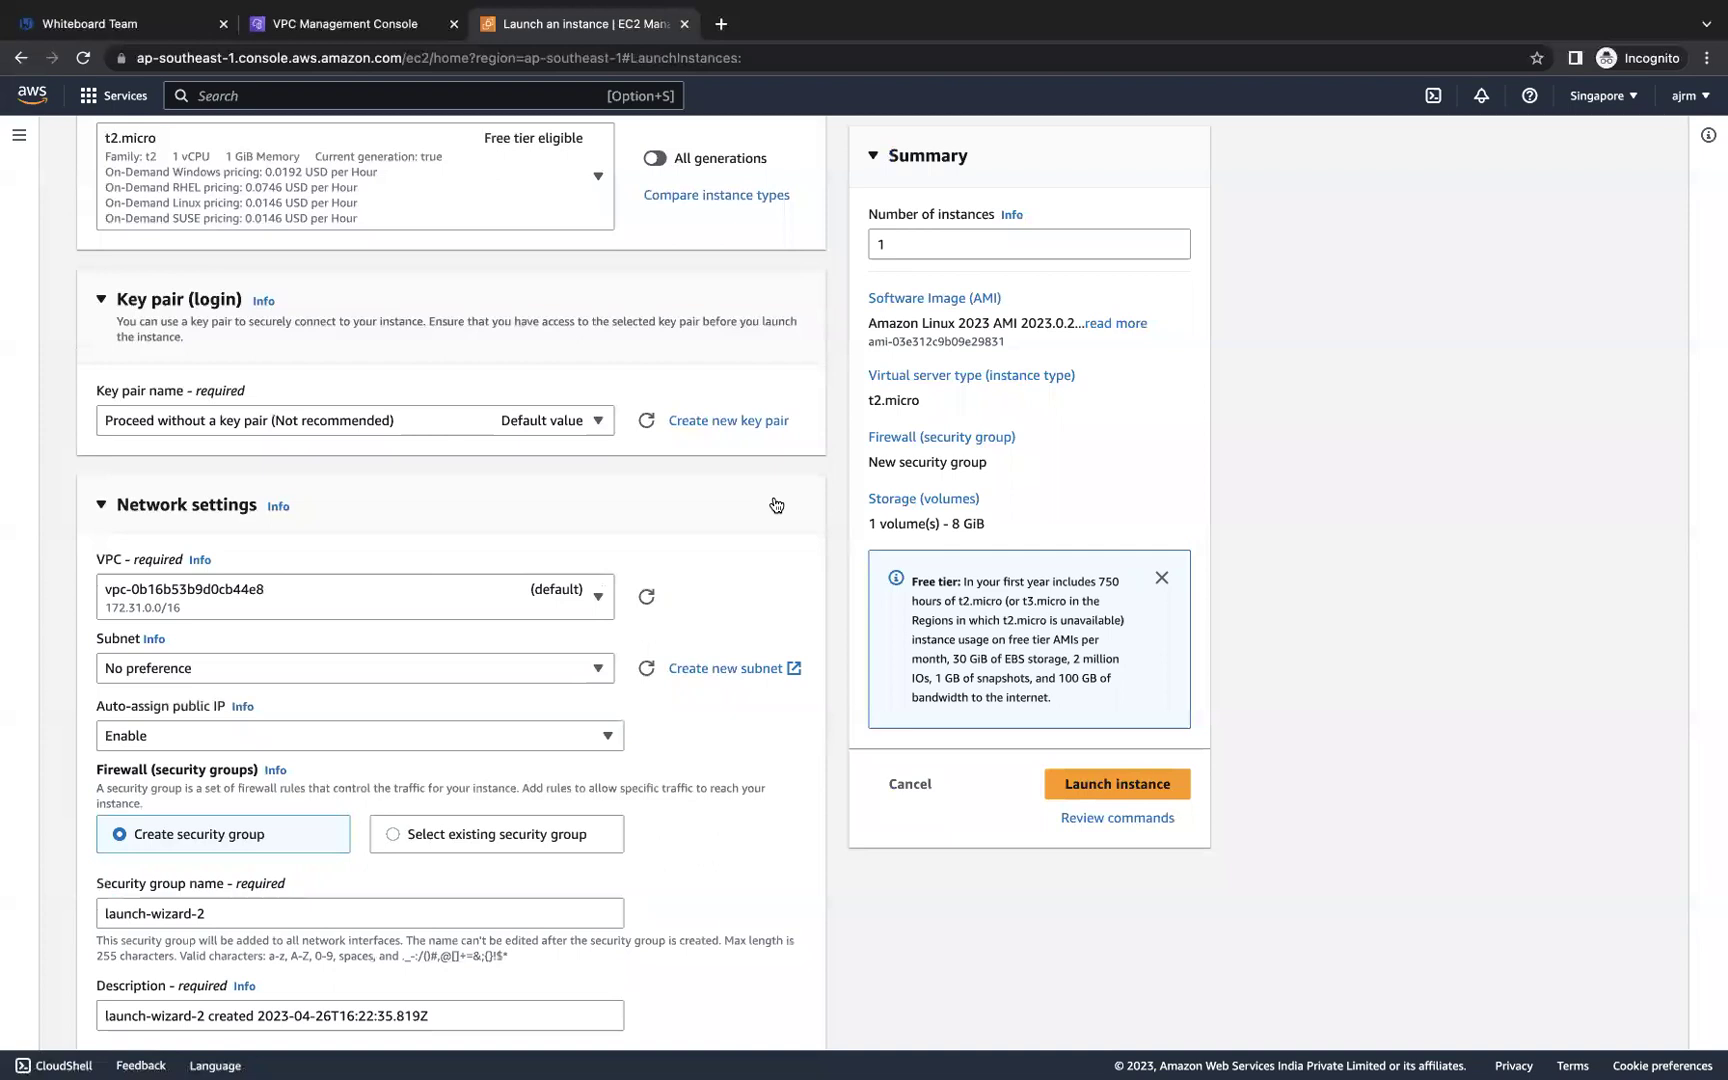
{"action": "scroll", "coordinate": [724, 597], "scroll_direction": "down", "scroll_amount": 1}
{"action": "left_click", "coordinate": [537, 548]}
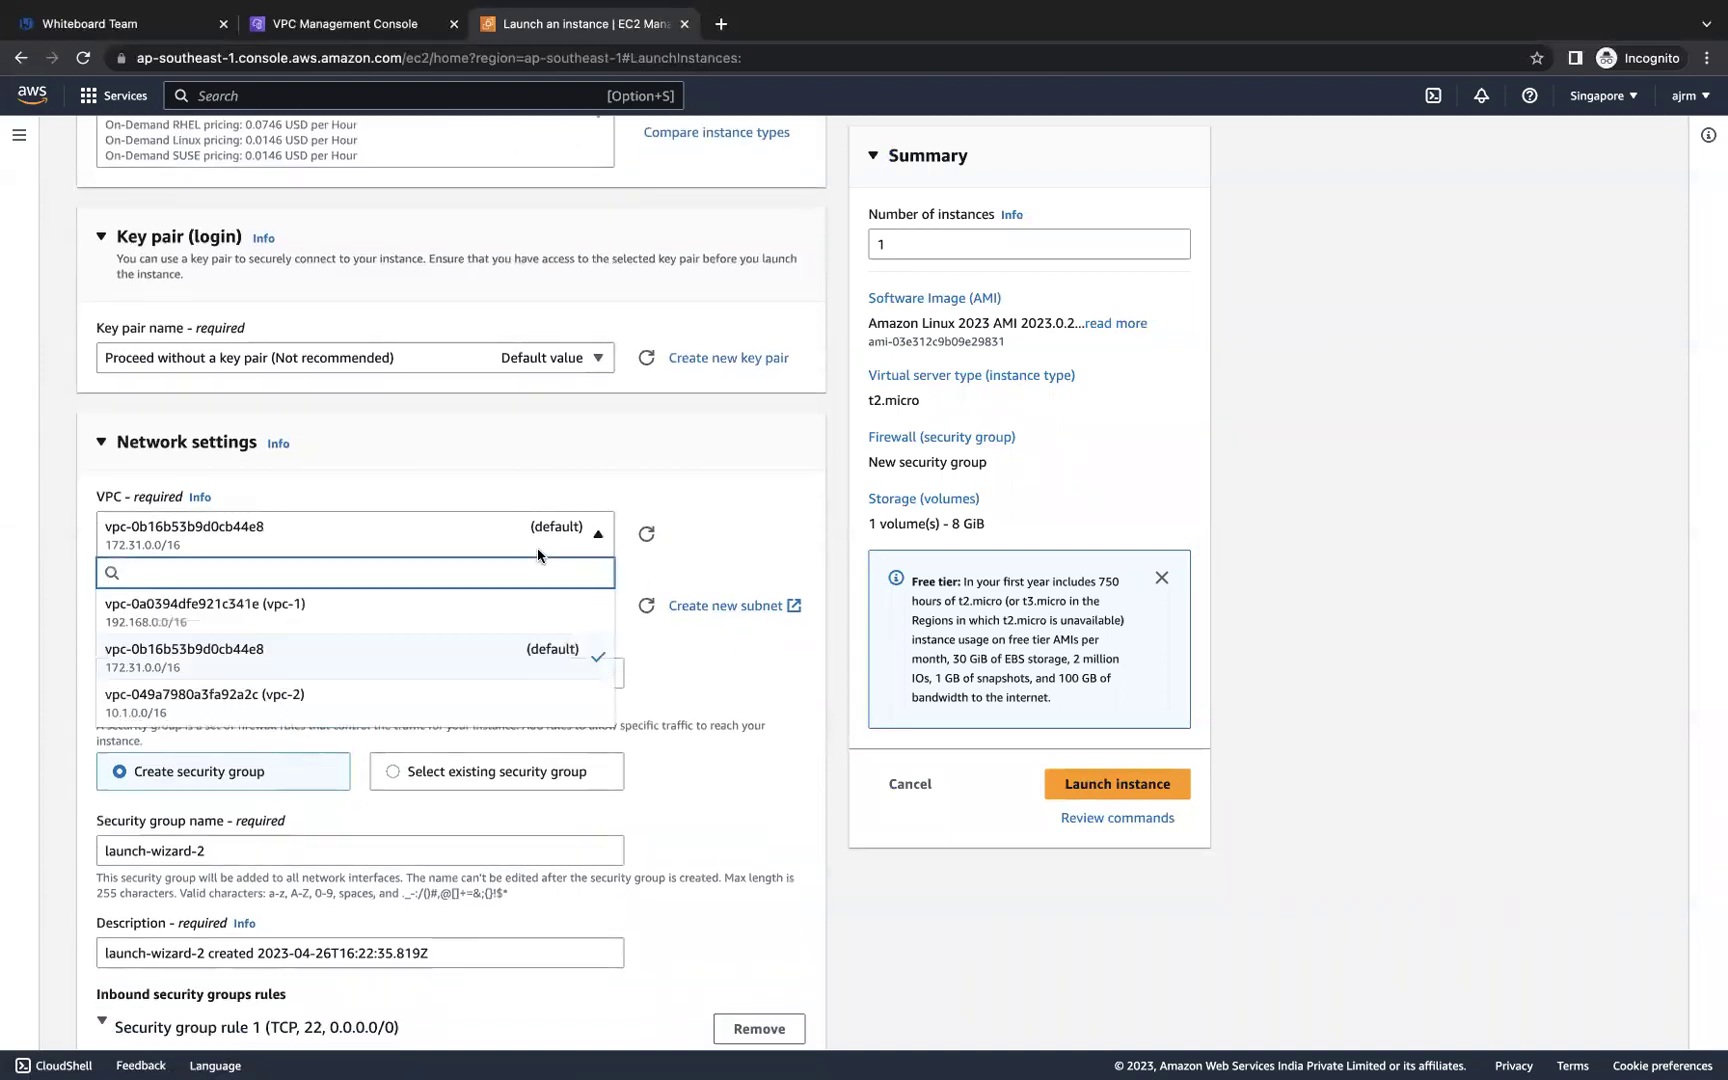
{"action": "left_click", "coordinate": [415, 626]}
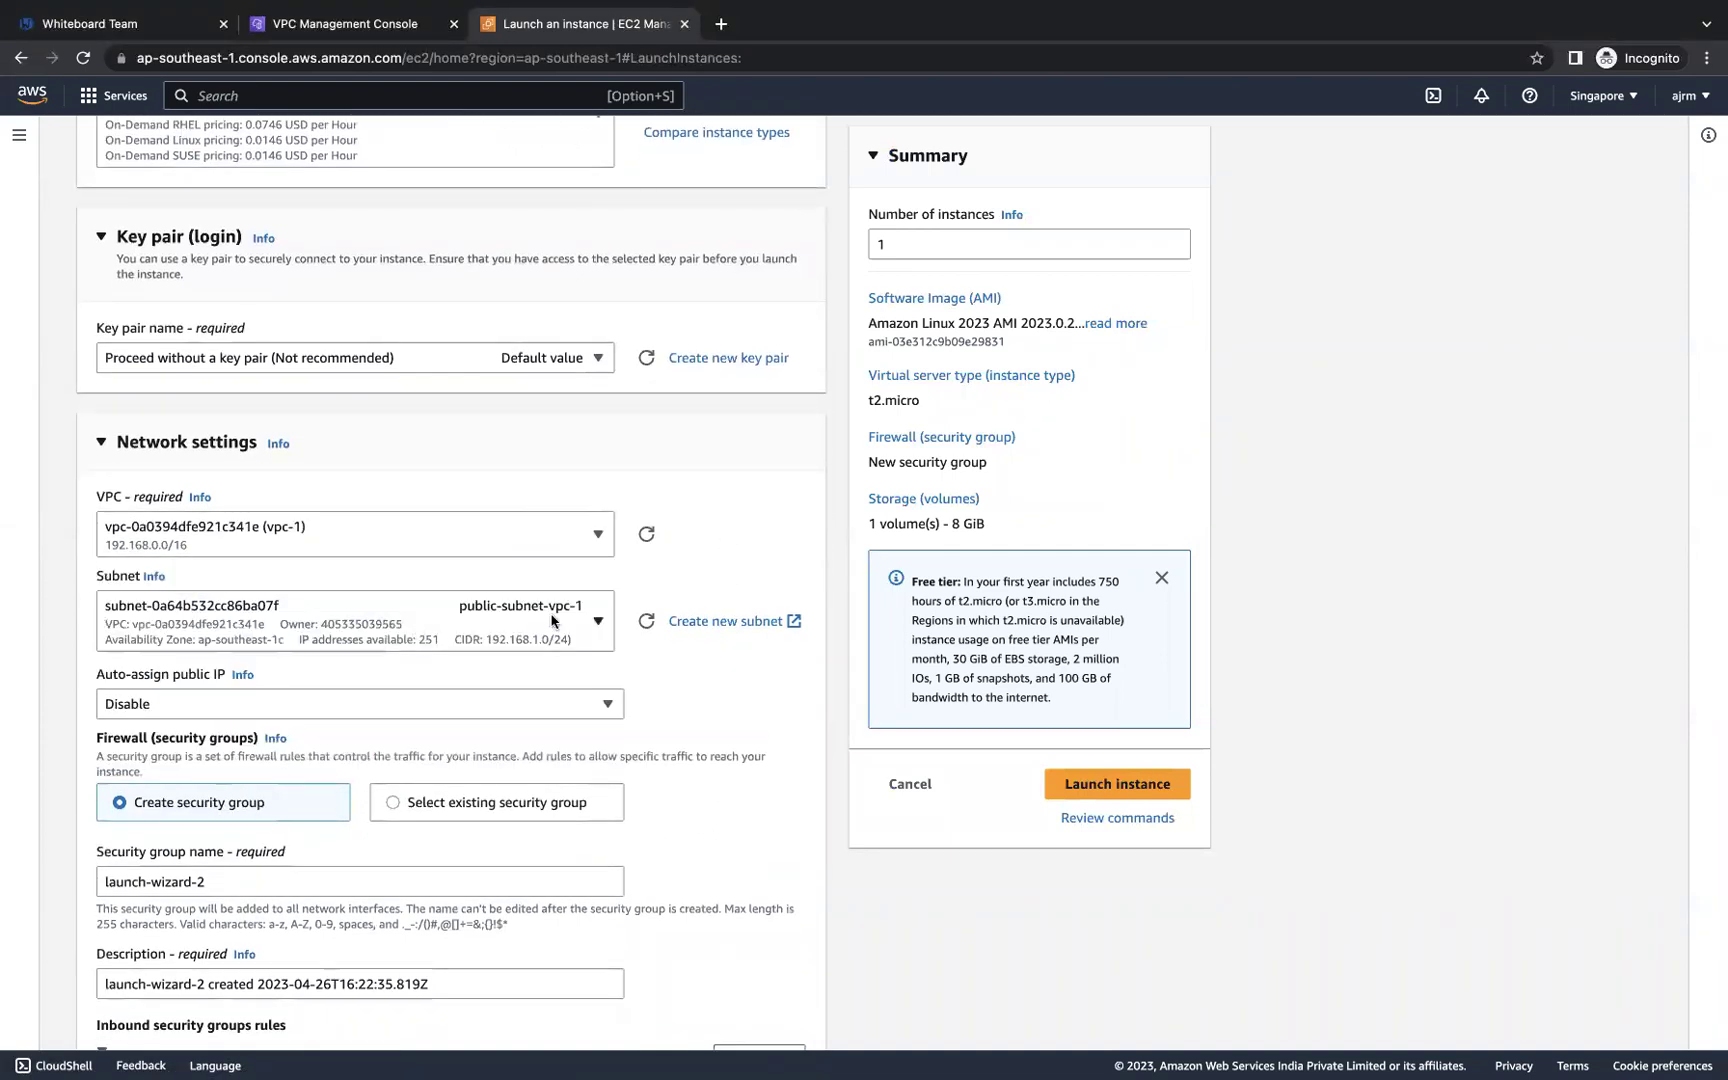
{"action": "scroll", "coordinate": [552, 620], "scroll_direction": "down", "scroll_amount": 2}
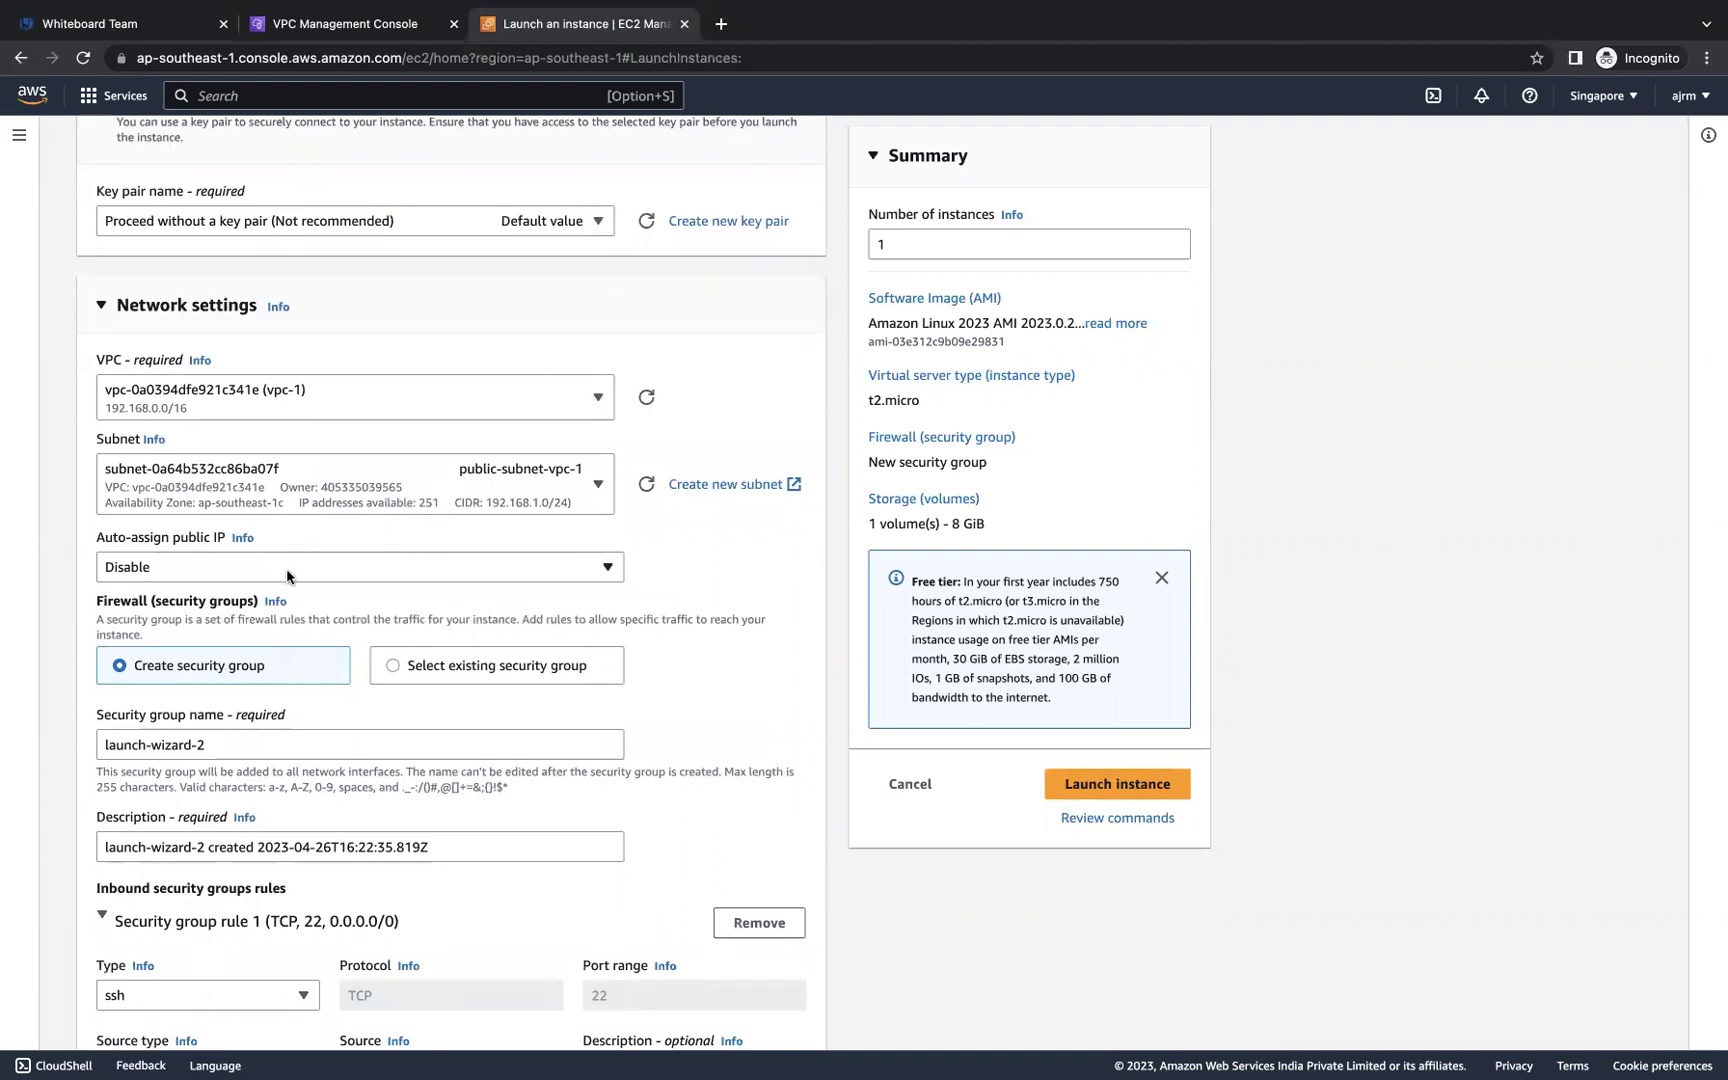
{"action": "left_click", "coordinate": [341, 570]}
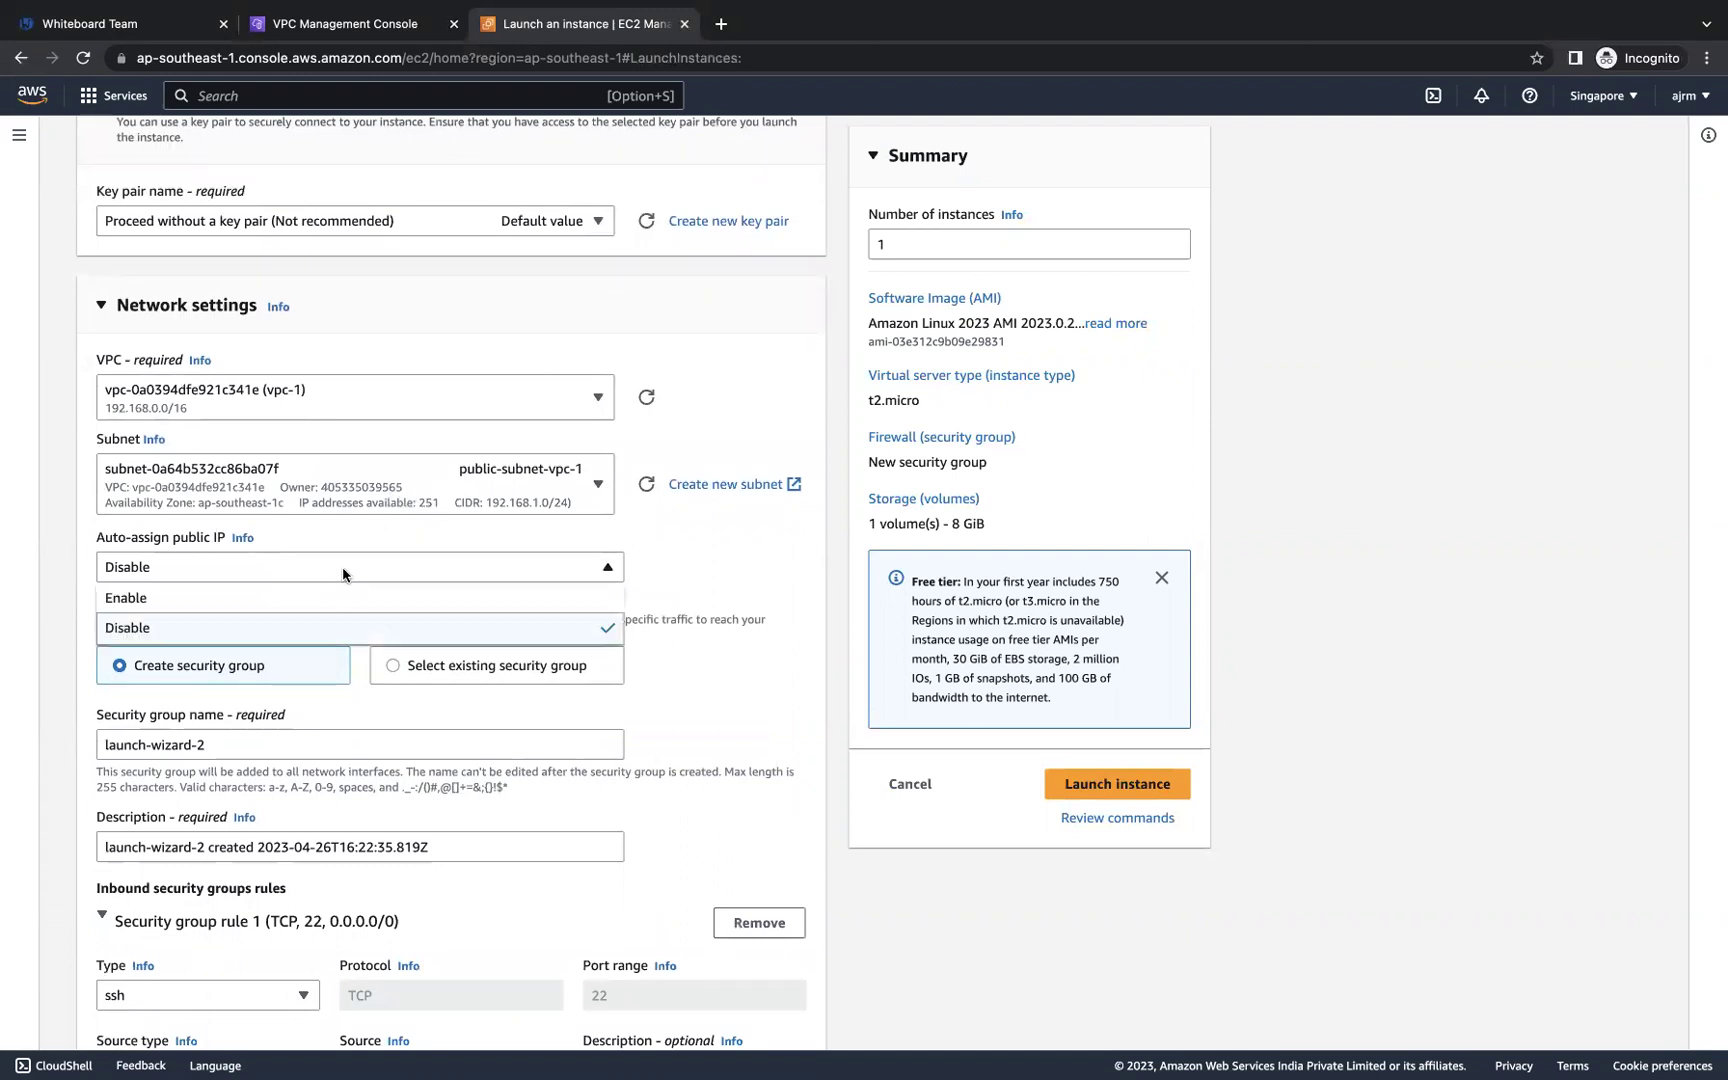
{"action": "left_click", "coordinate": [230, 600]}
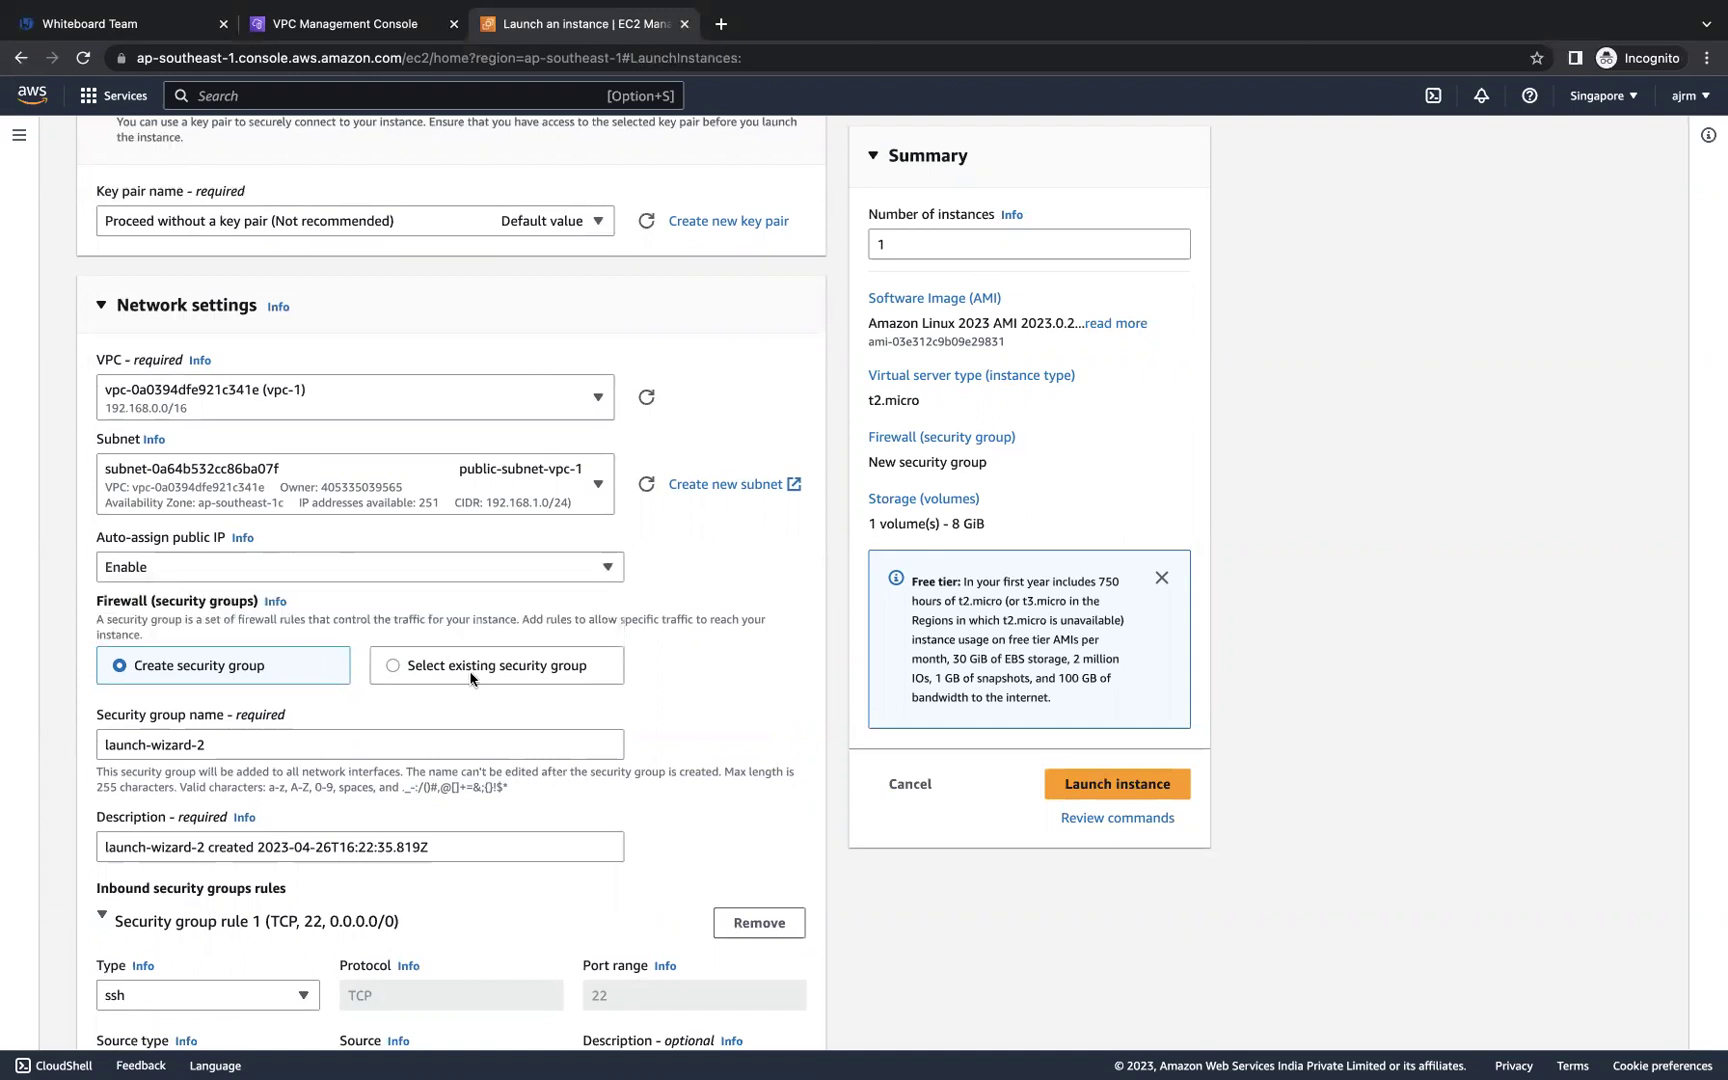
Step: Assign the IAM instance profile ec2_ssm to server-1 in the advanced details and launch the instance
{"action": "scroll", "coordinate": [470, 677], "scroll_direction": "down", "scroll_amount": 6}
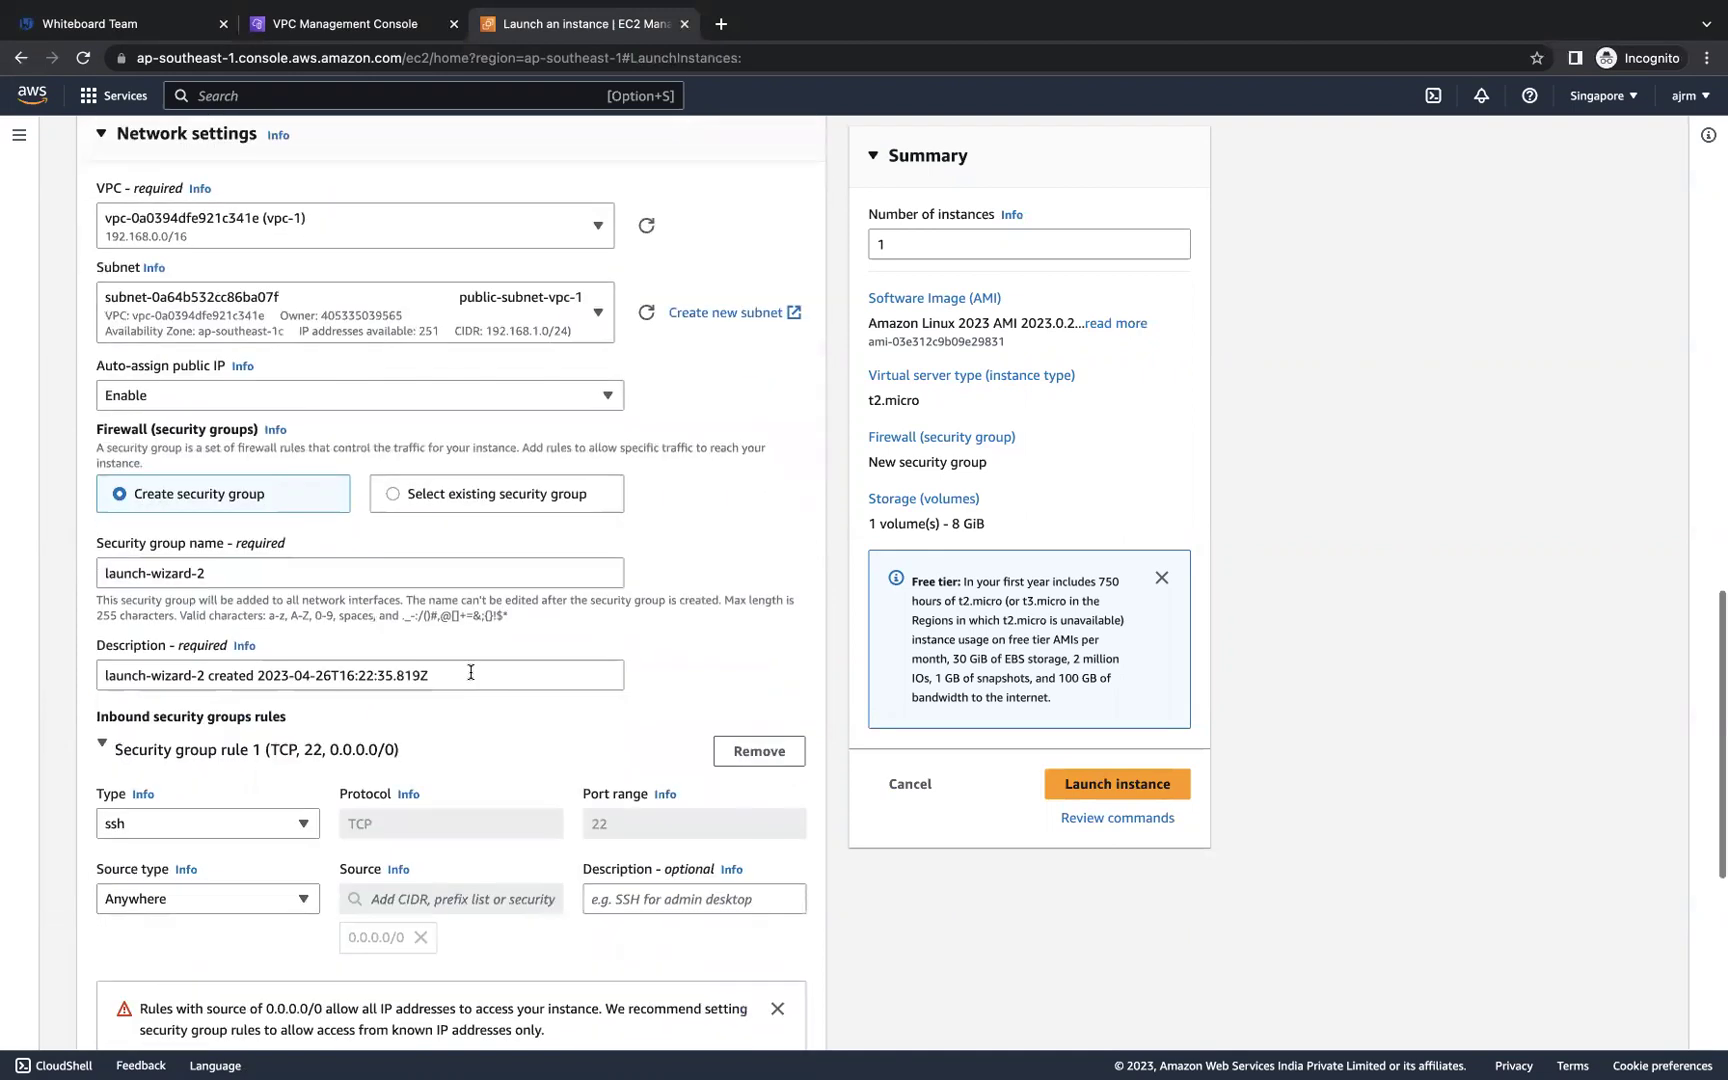
{"action": "scroll", "coordinate": [345, 800], "scroll_direction": "down", "scroll_amount": 1}
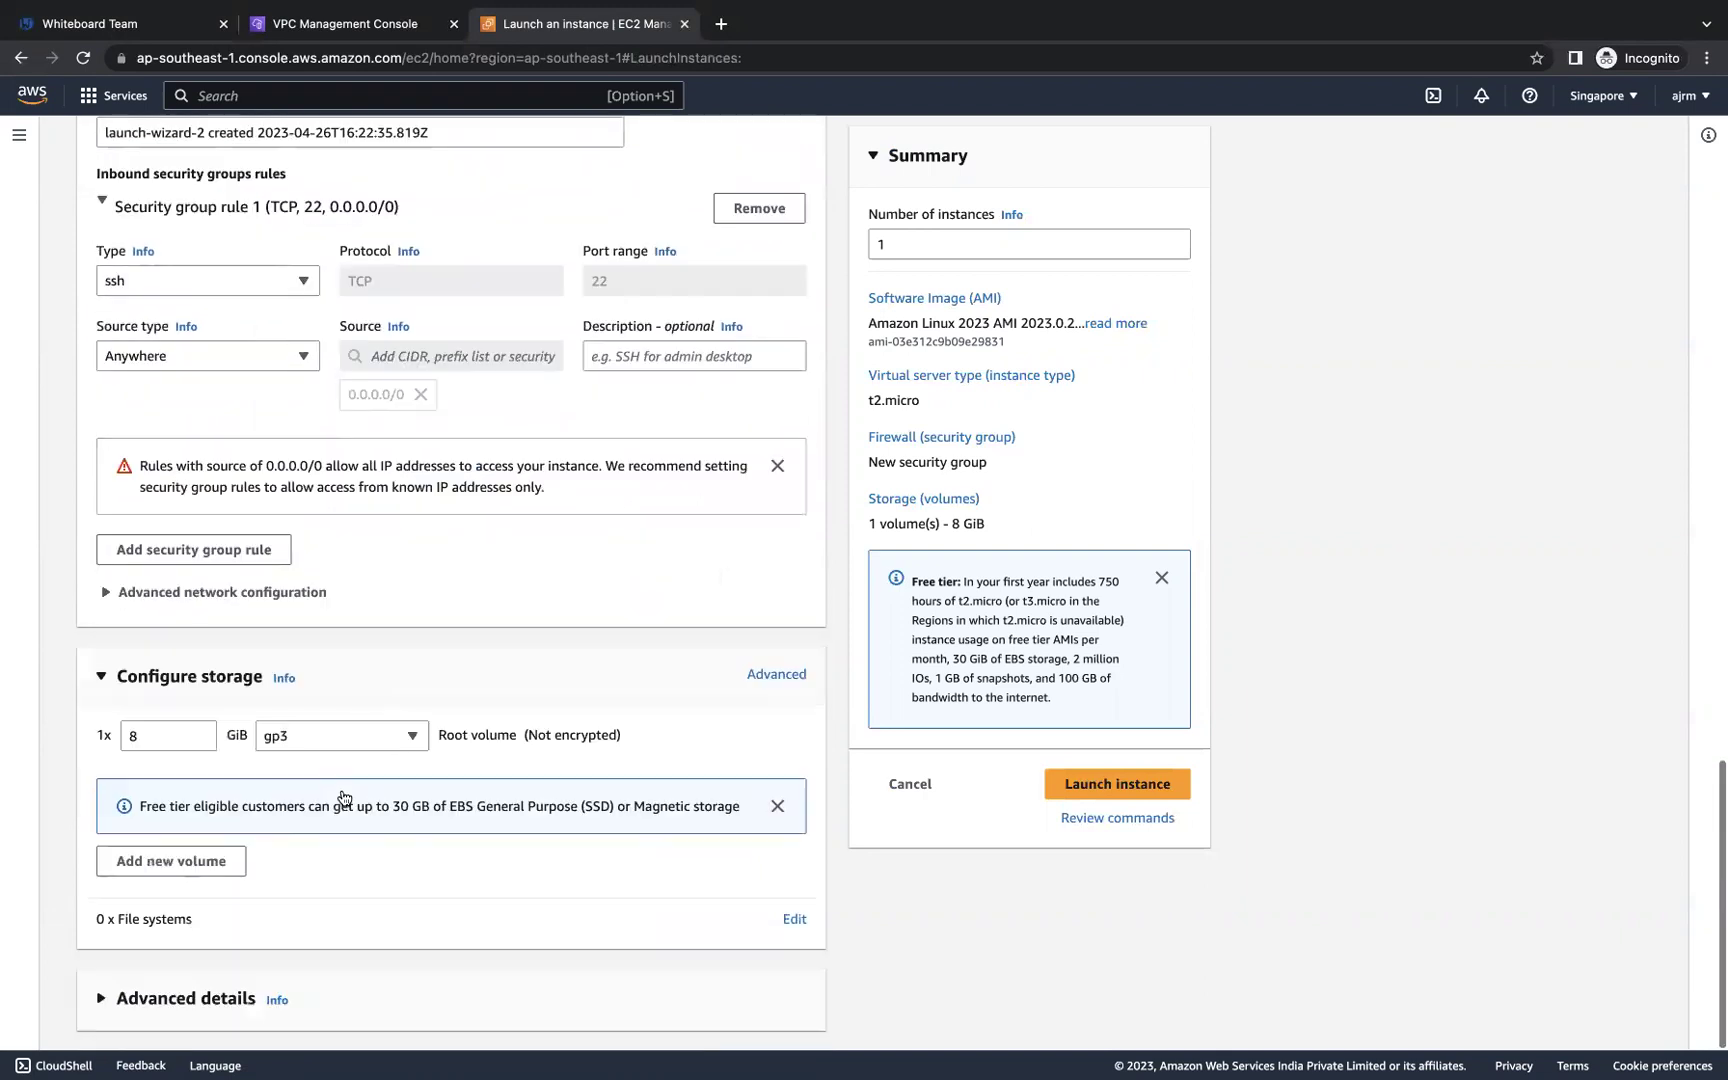
{"action": "left_click", "coordinate": [101, 1000]}
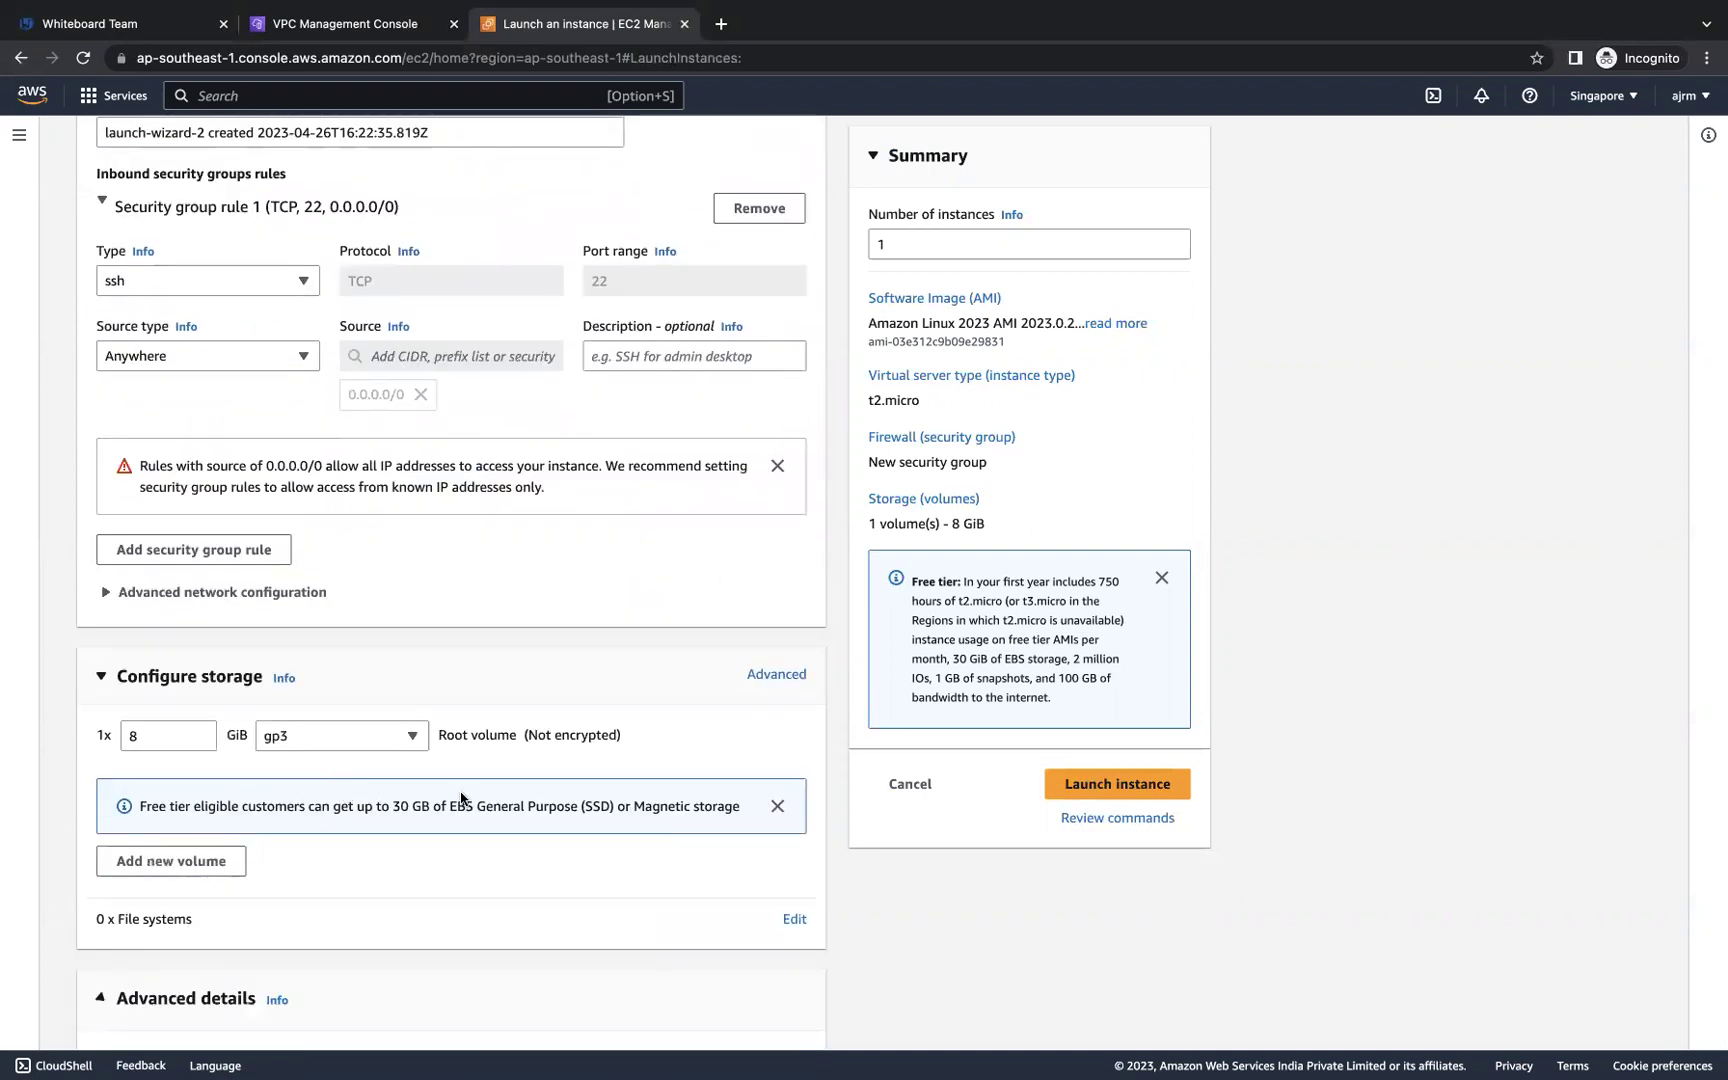
{"action": "scroll", "coordinate": [463, 798], "scroll_direction": "down", "scroll_amount": 5}
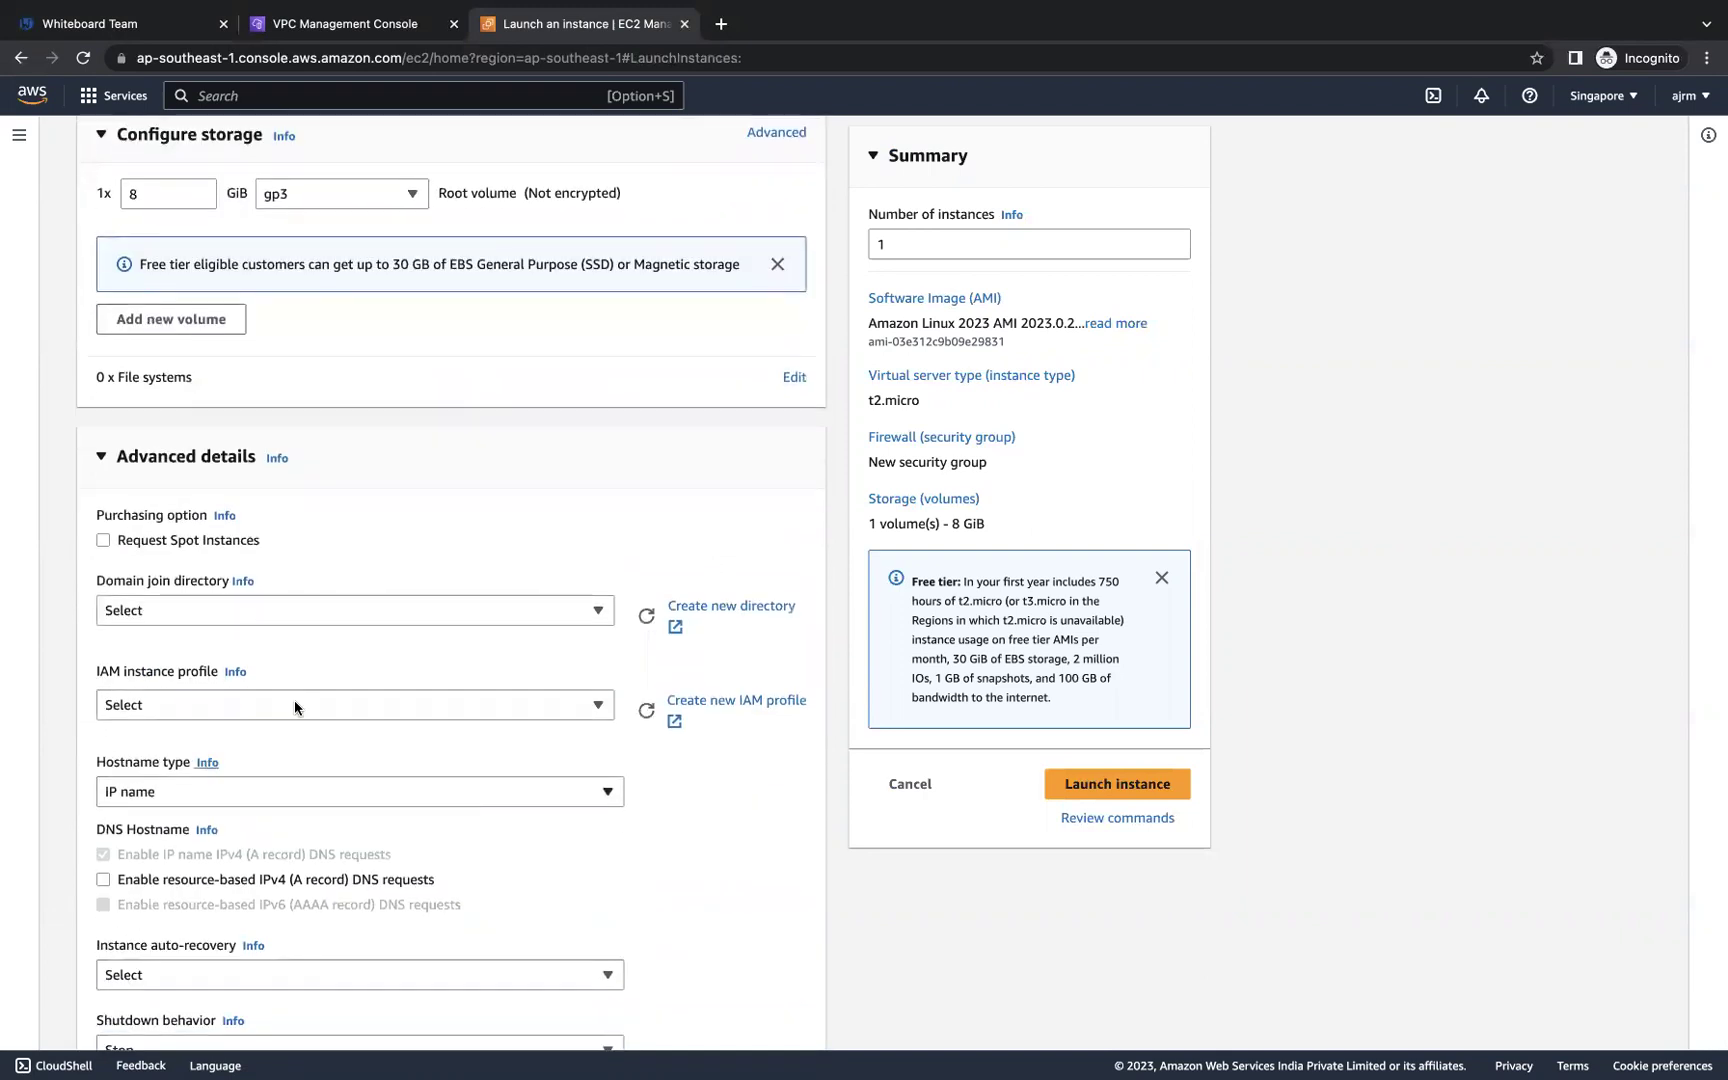
{"action": "left_click", "coordinate": [357, 697]}
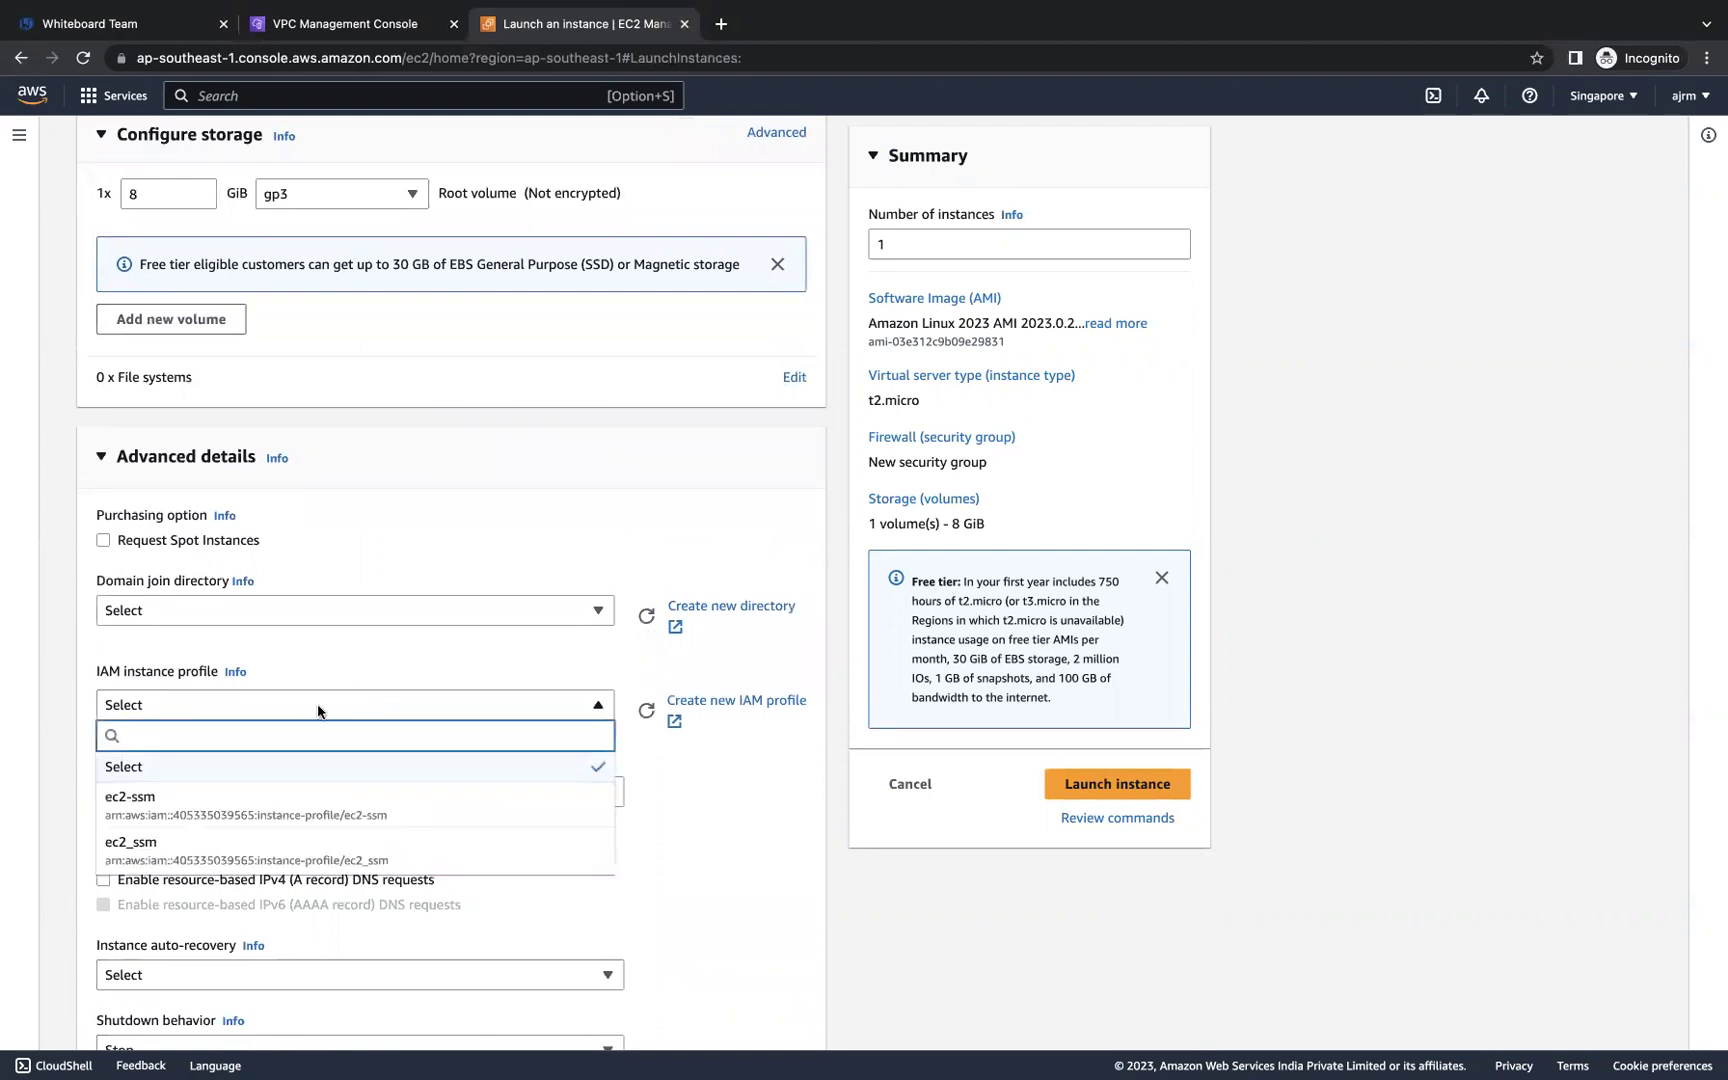
{"action": "left_click", "coordinate": [183, 846]}
{"action": "scroll", "coordinate": [530, 842], "scroll_direction": "up", "scroll_amount": 1}
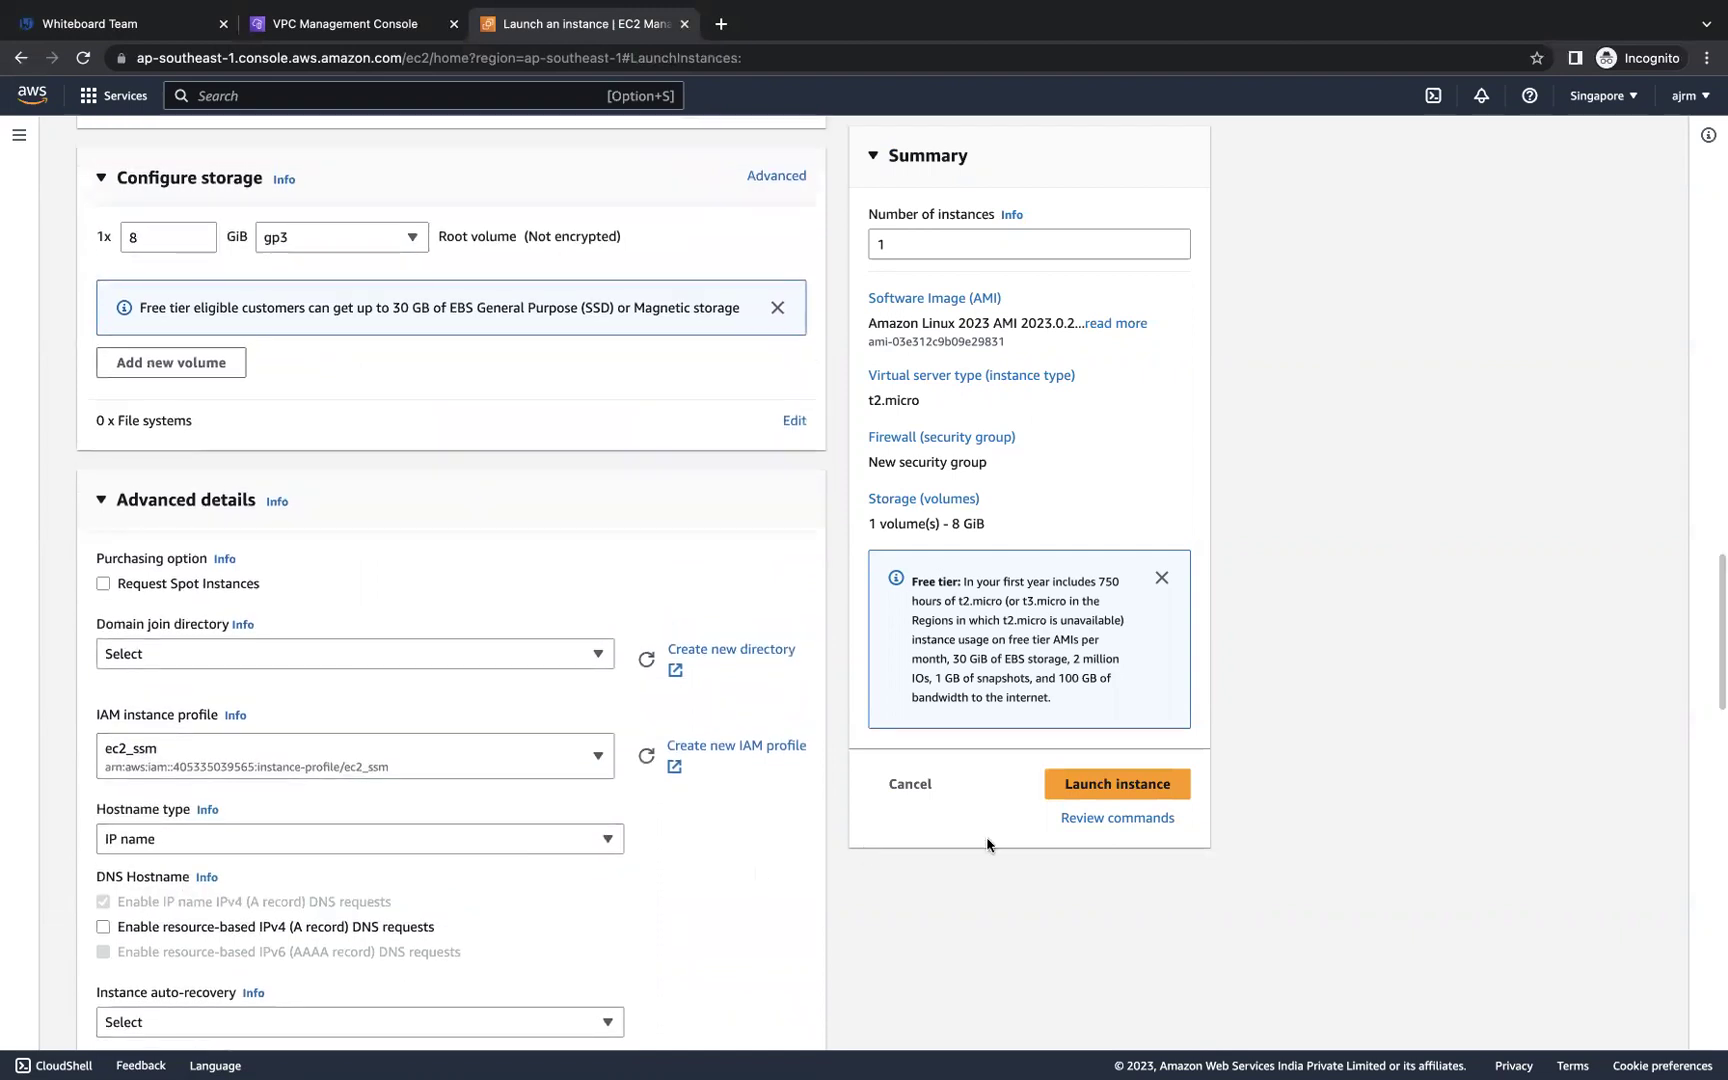
{"action": "left_click", "coordinate": [1099, 795]}
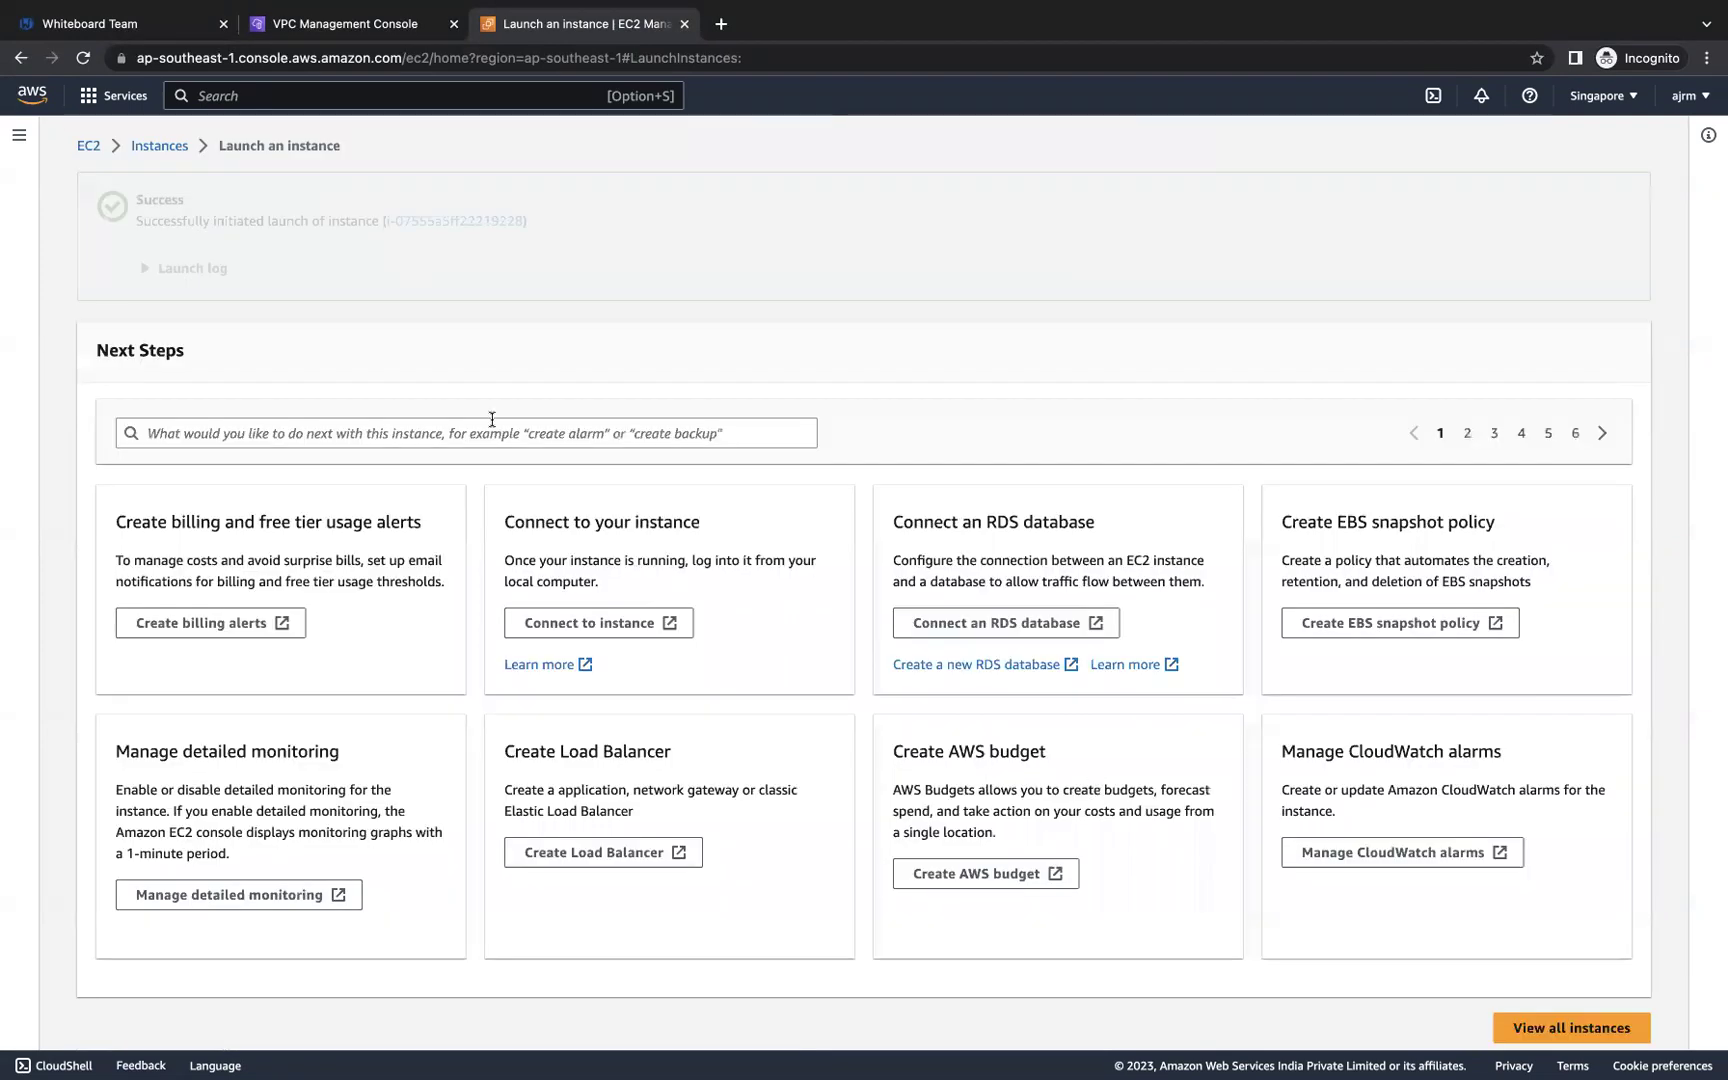
Step: Return to the Instances list and start launching a second EC2 instance with a name beginning with "server-"
{"action": "left_click", "coordinate": [168, 146]}
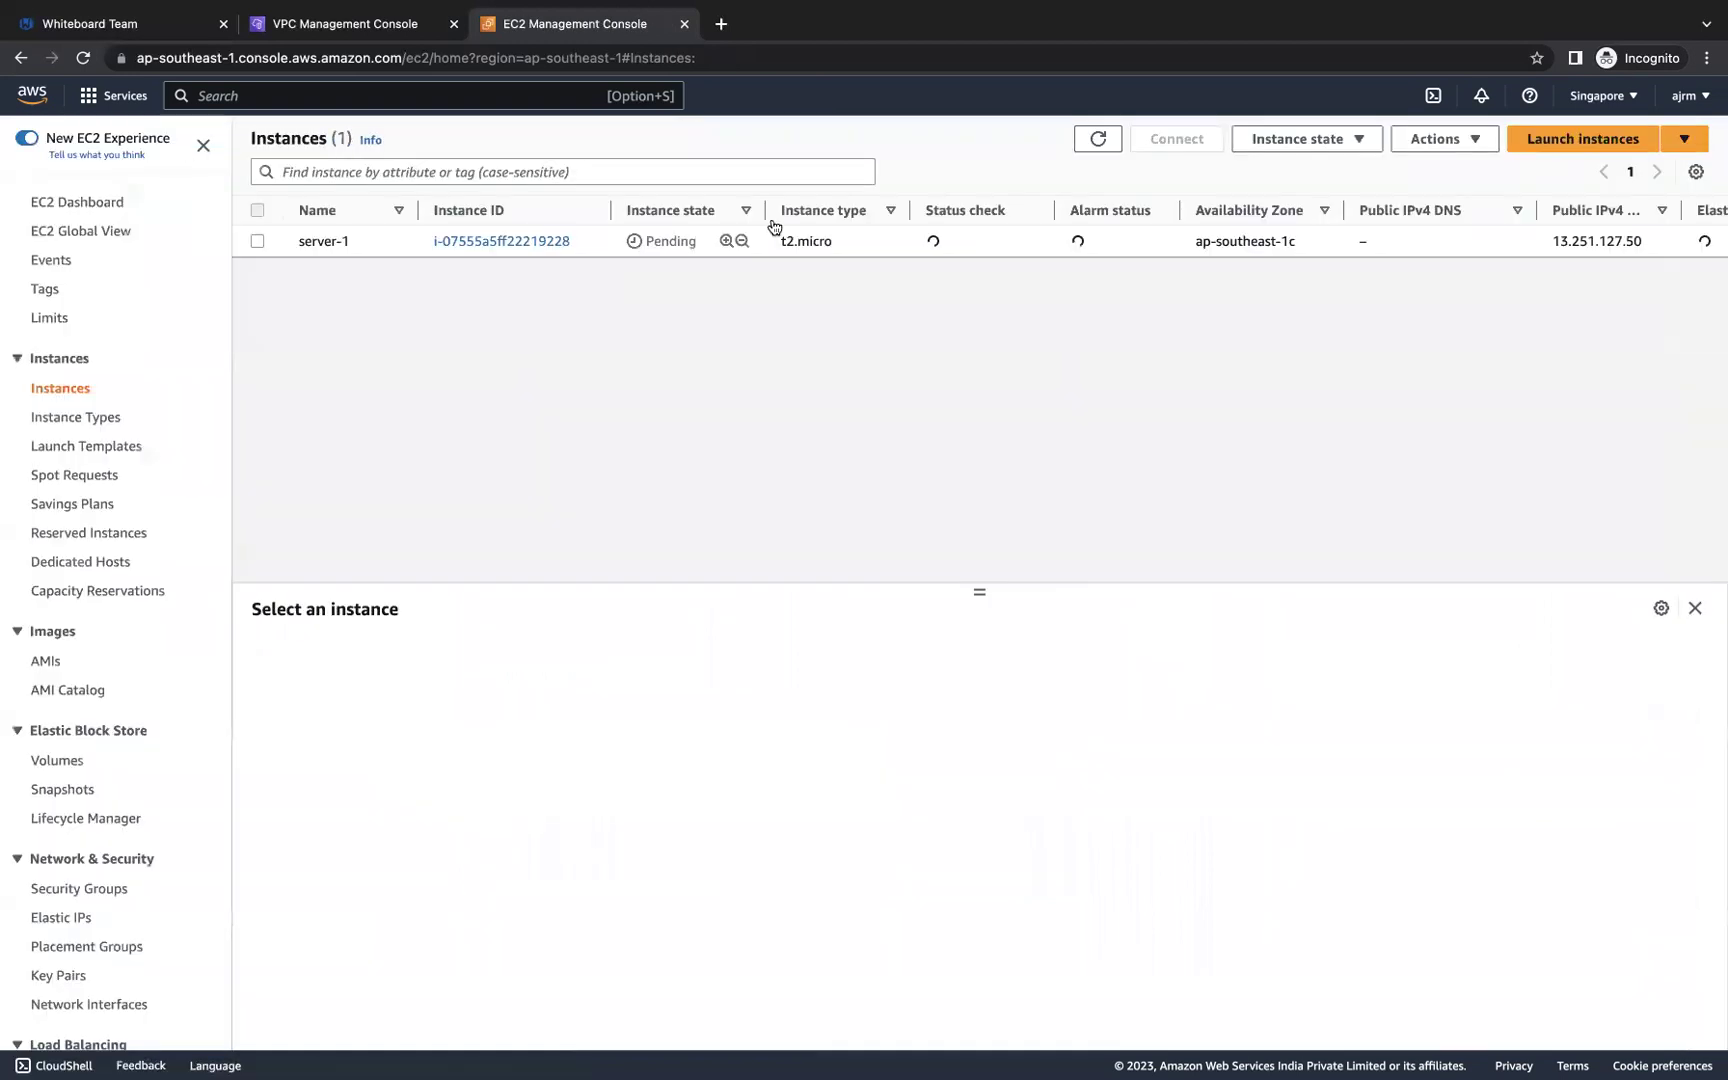
{"action": "left_click", "coordinate": [1600, 155]}
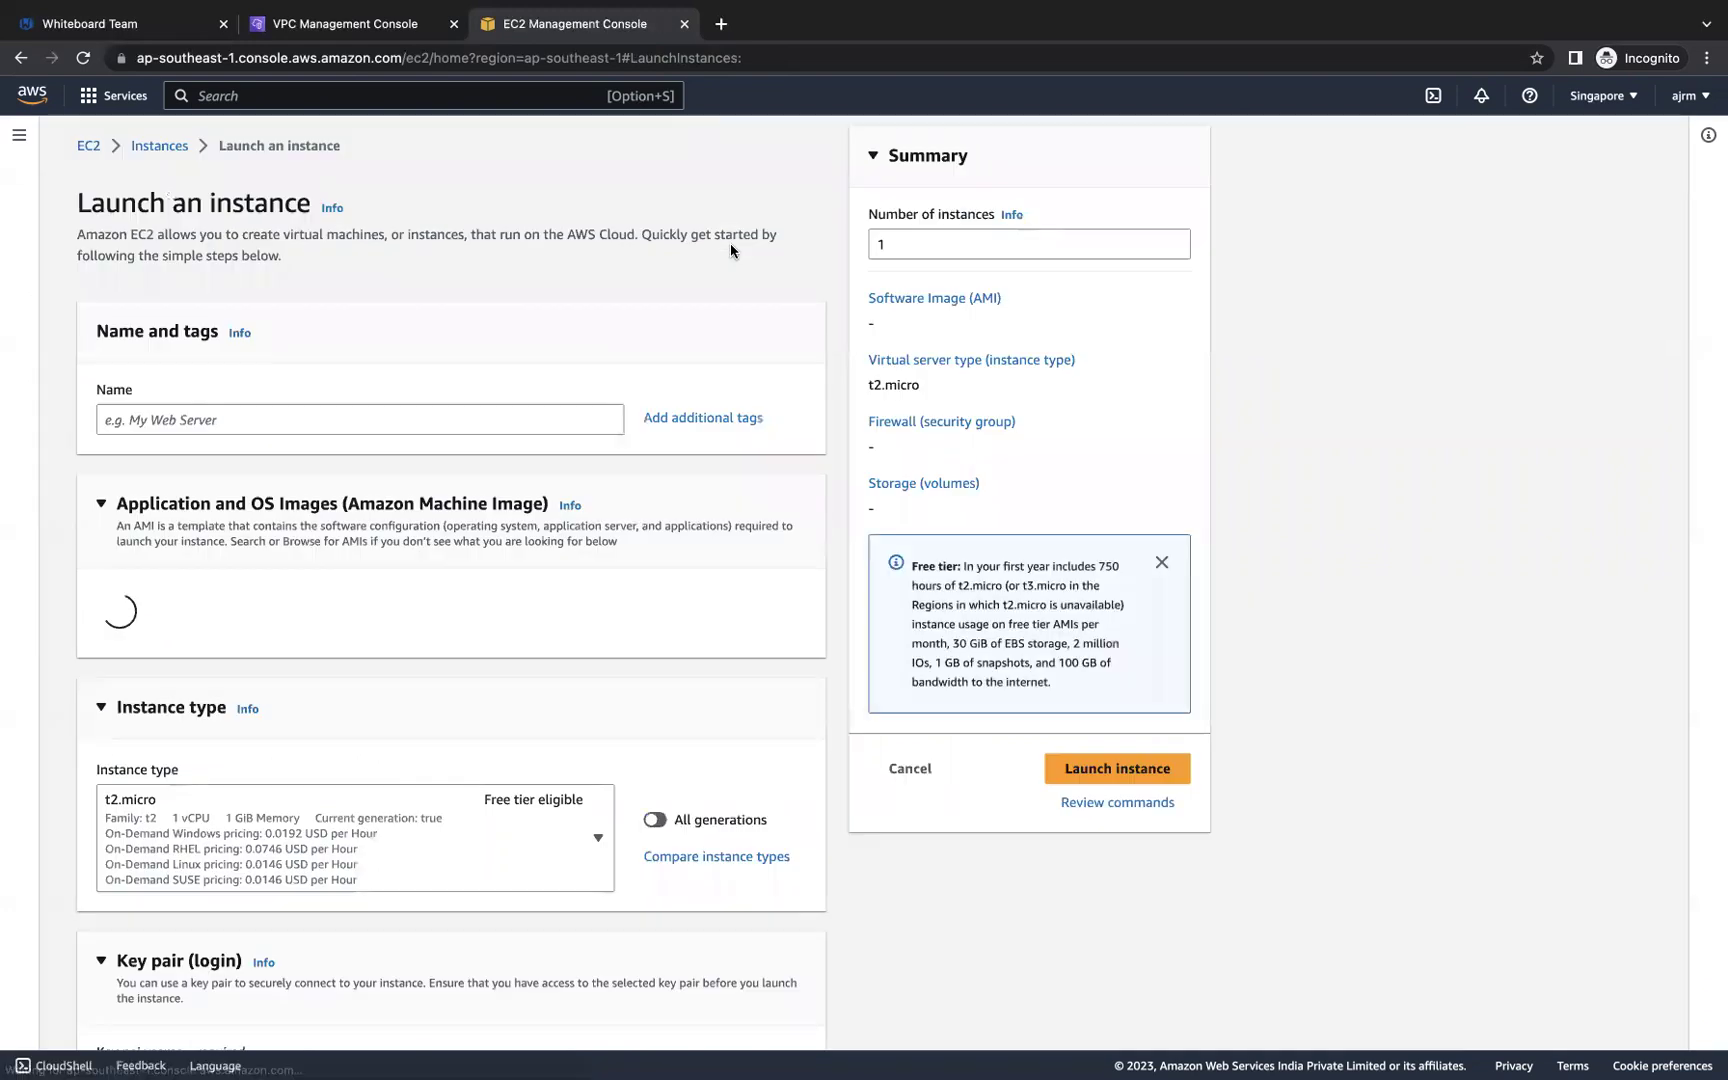
{"action": "left_click", "coordinate": [185, 418]}
{"action": "type", "text": "server-"}
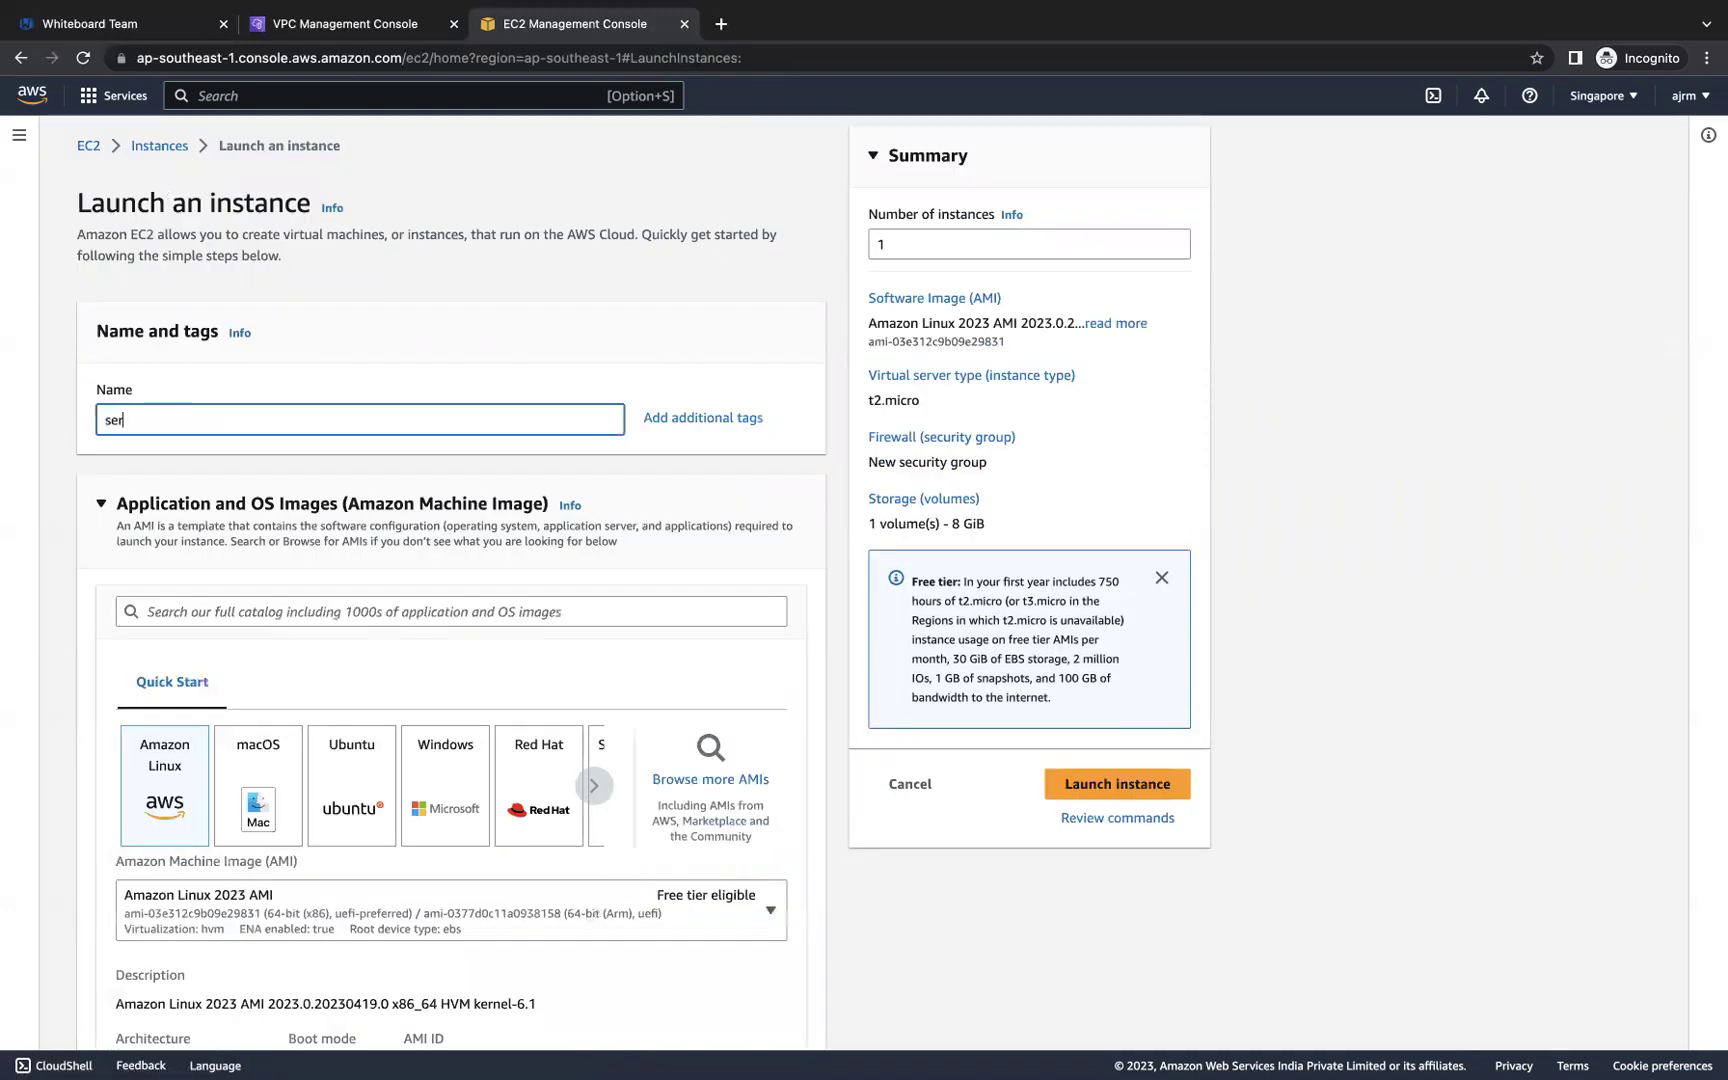
Step: Choose to proceed without a key pair for the second instance
{"action": "scroll", "coordinate": [310, 561], "scroll_direction": "down", "scroll_amount": 8}
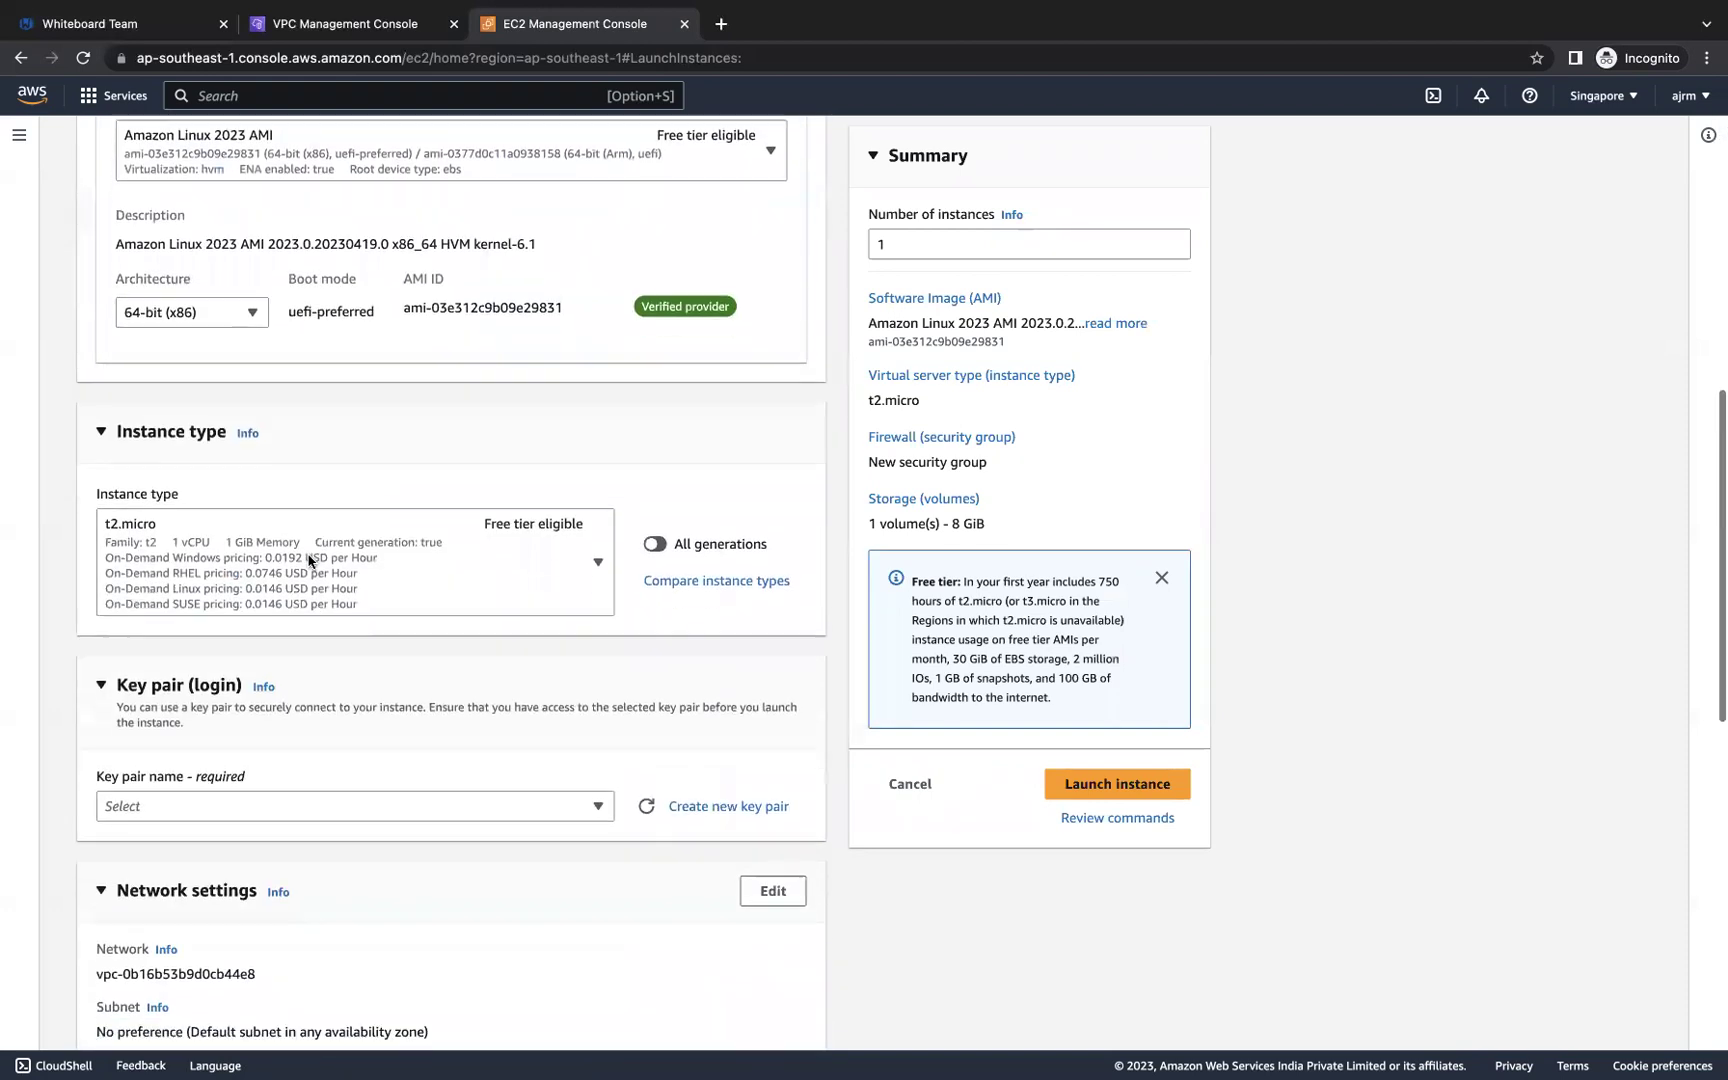
{"action": "scroll", "coordinate": [310, 561], "scroll_direction": "down", "scroll_amount": 2}
{"action": "left_click", "coordinate": [339, 624]}
{"action": "left_click", "coordinate": [288, 690]}
Step: Edit the second instance's network settings to use vpc-2 with public-subnet-vpc-2 and enable auto-assign public IP
{"action": "scroll", "coordinate": [482, 714], "scroll_direction": "down", "scroll_amount": 2}
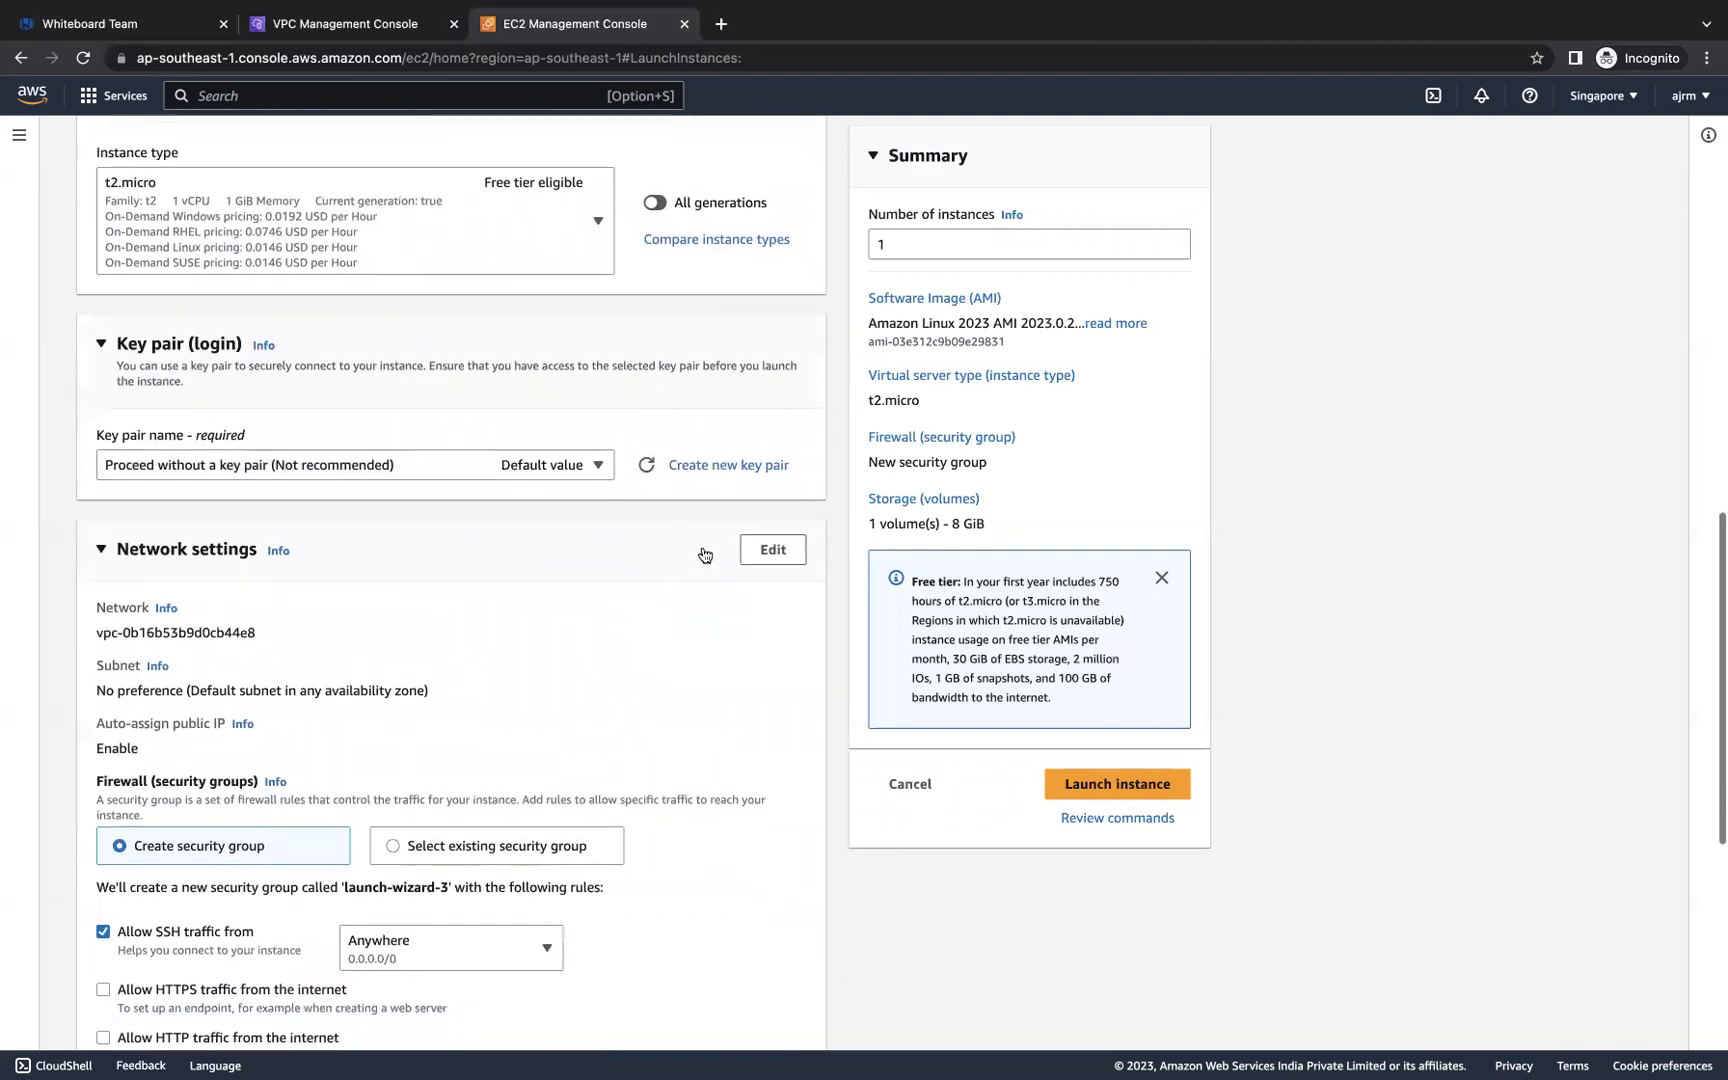
{"action": "left_click", "coordinate": [757, 560]}
{"action": "left_click", "coordinate": [531, 652]}
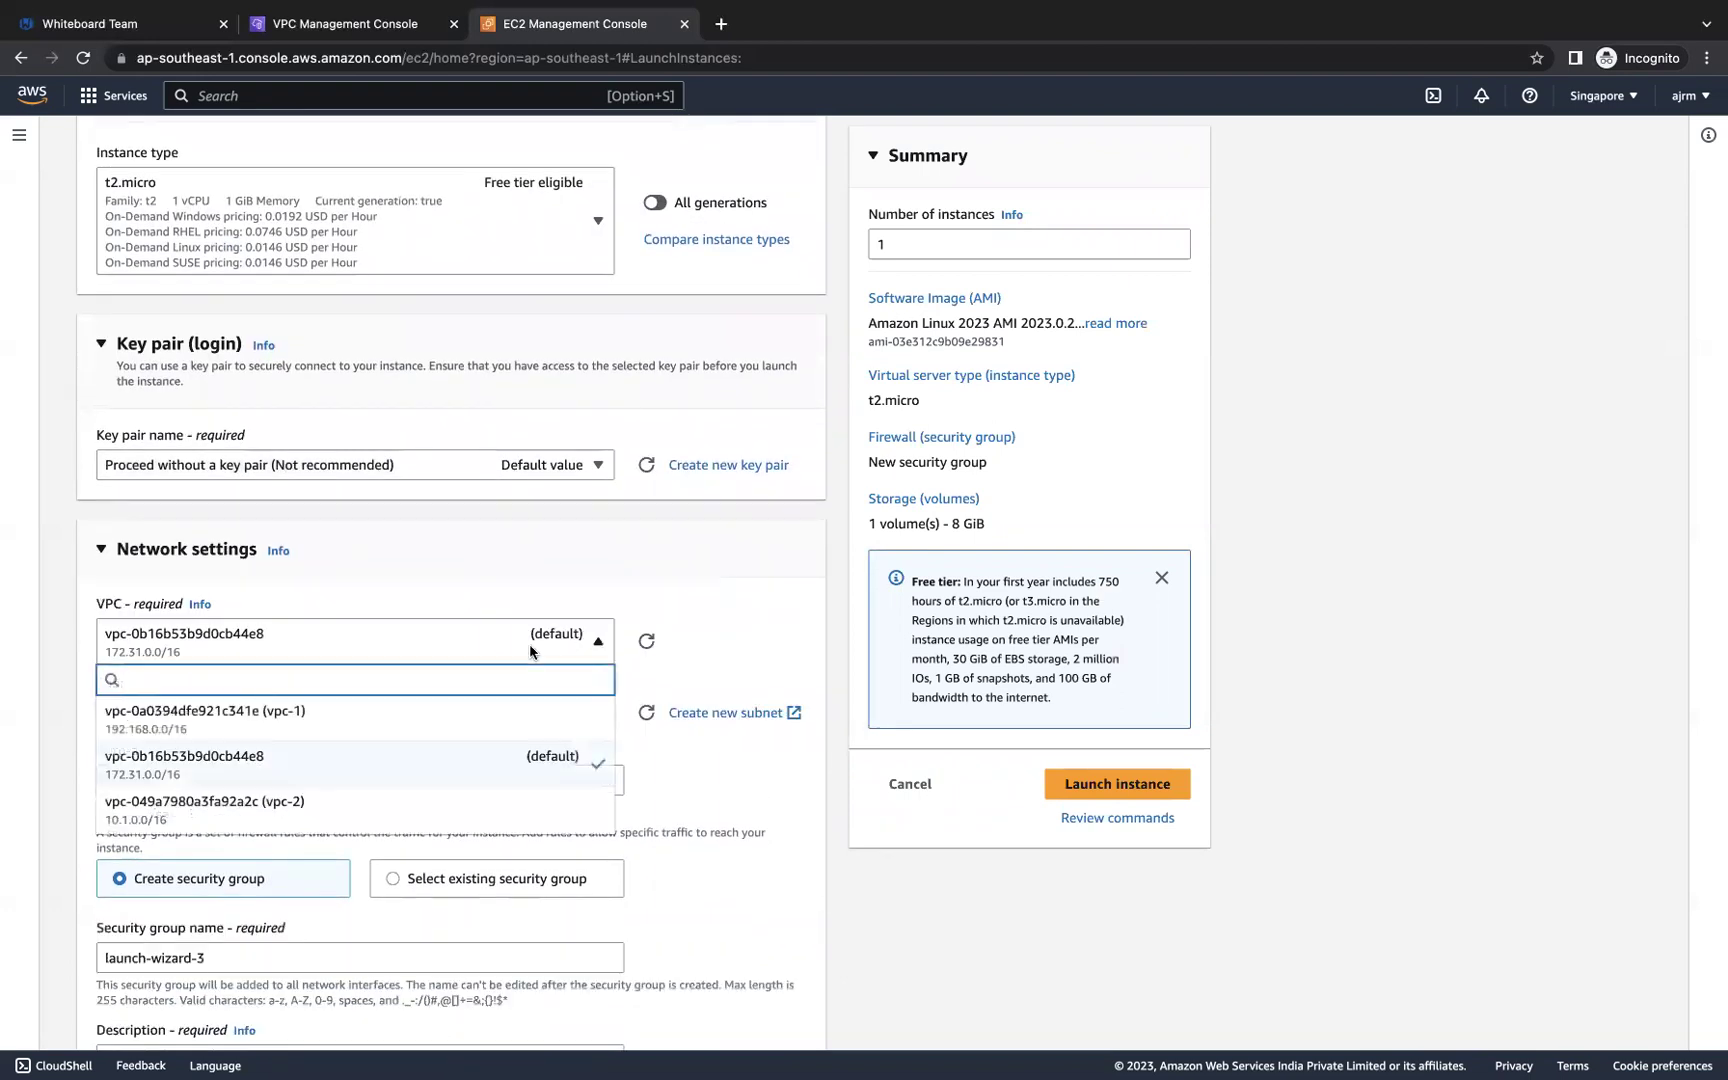
{"action": "left_click", "coordinate": [342, 810]}
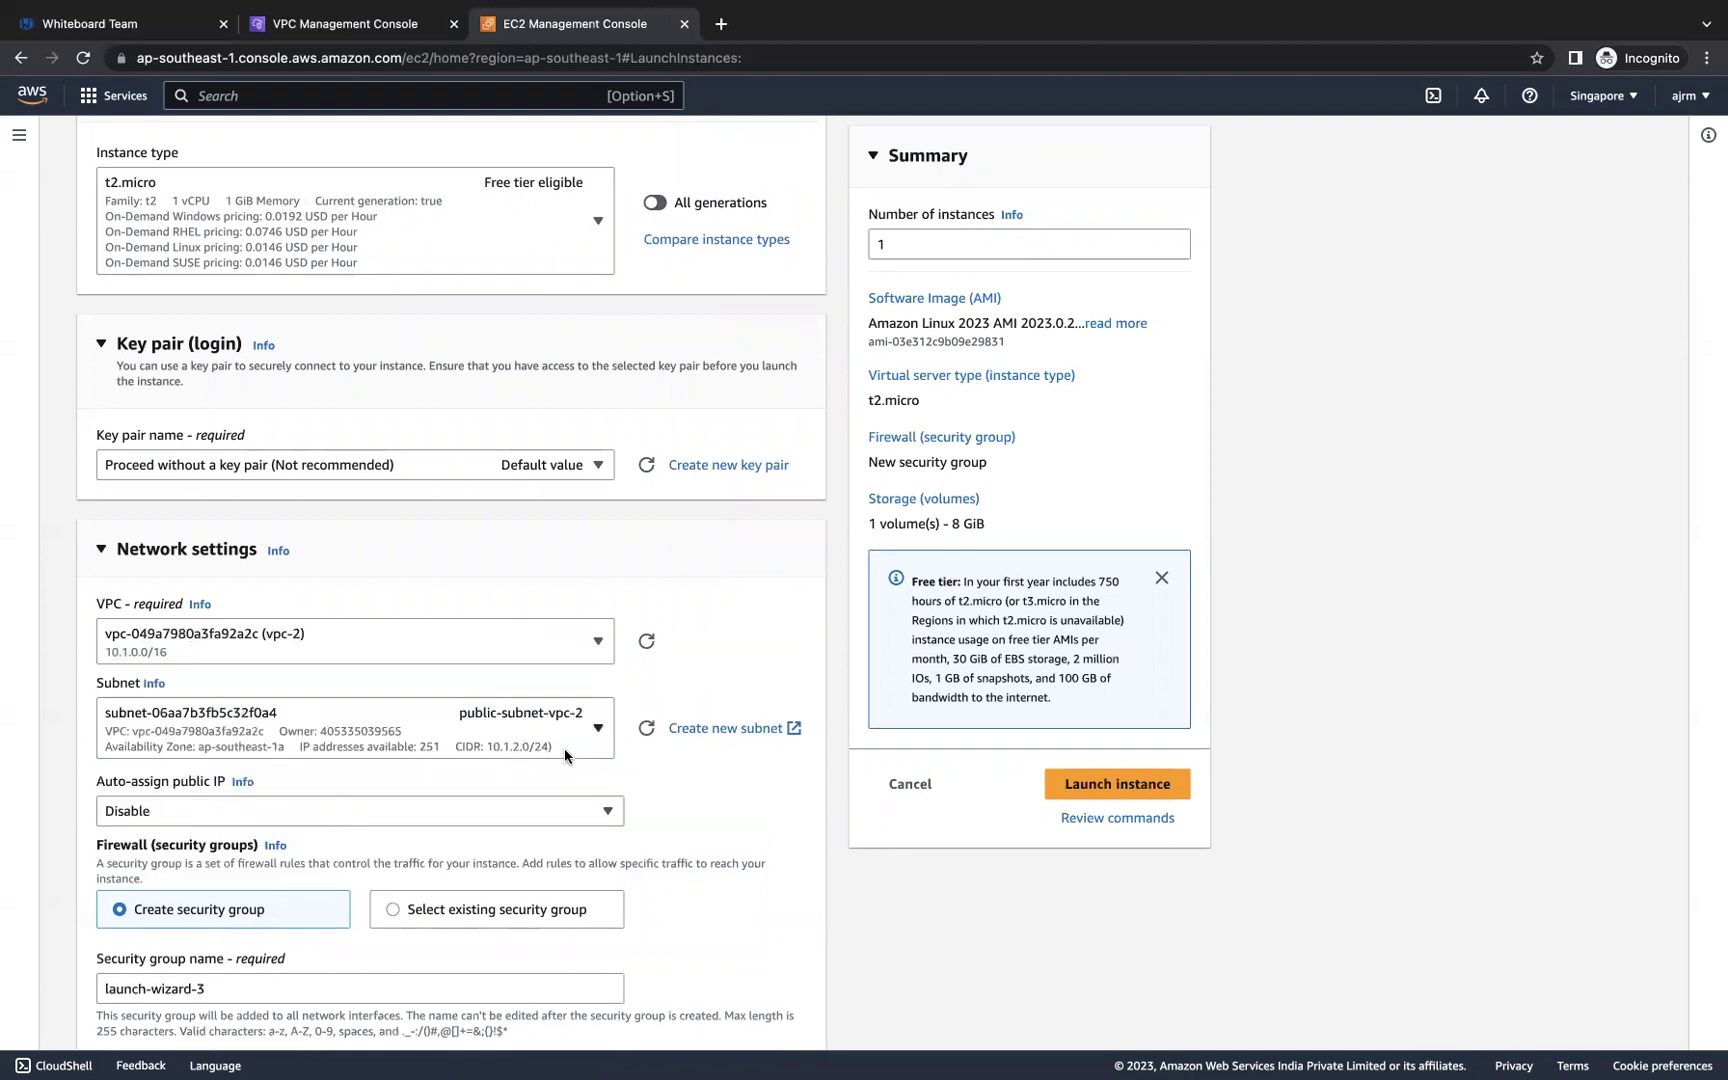
{"action": "scroll", "coordinate": [564, 748], "scroll_direction": "down", "scroll_amount": 2}
{"action": "left_click", "coordinate": [512, 603]}
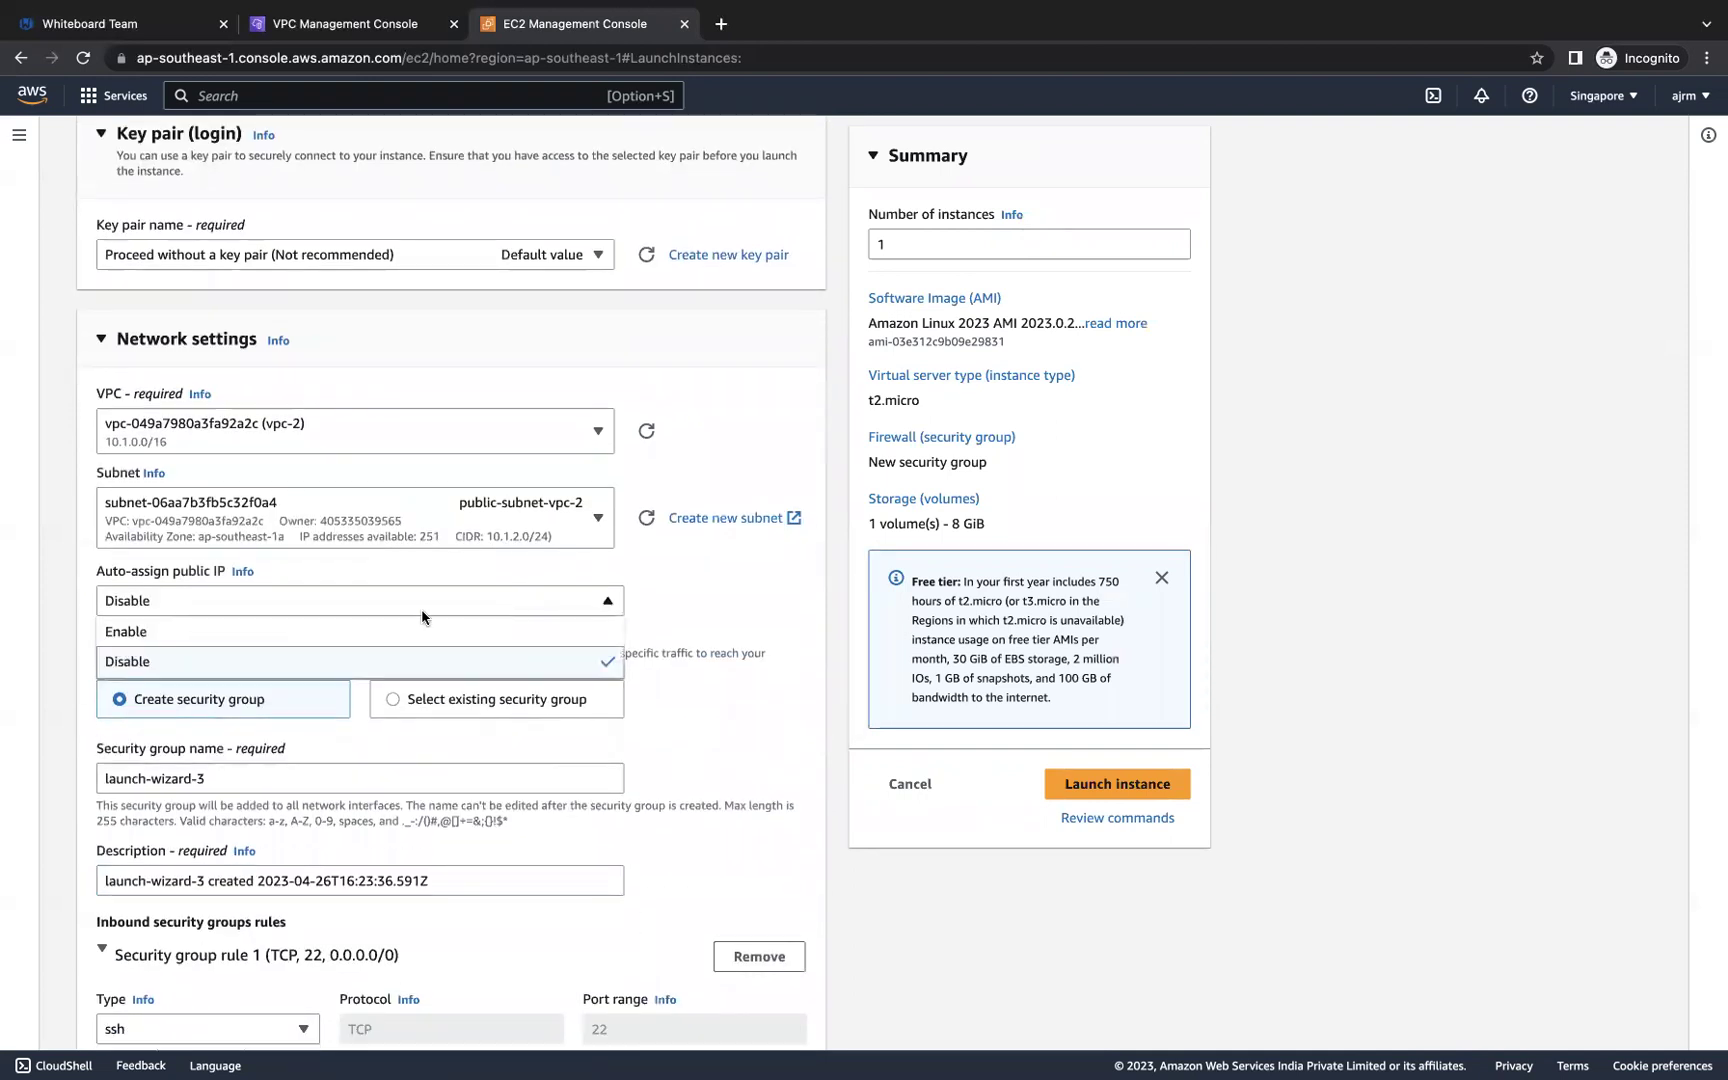
{"action": "left_click", "coordinate": [359, 634]}
Step: Assign the IAM instance profile ec2_ssm to the second instance in its advanced details and launch the instance
{"action": "scroll", "coordinate": [577, 638], "scroll_direction": "down", "scroll_amount": 4}
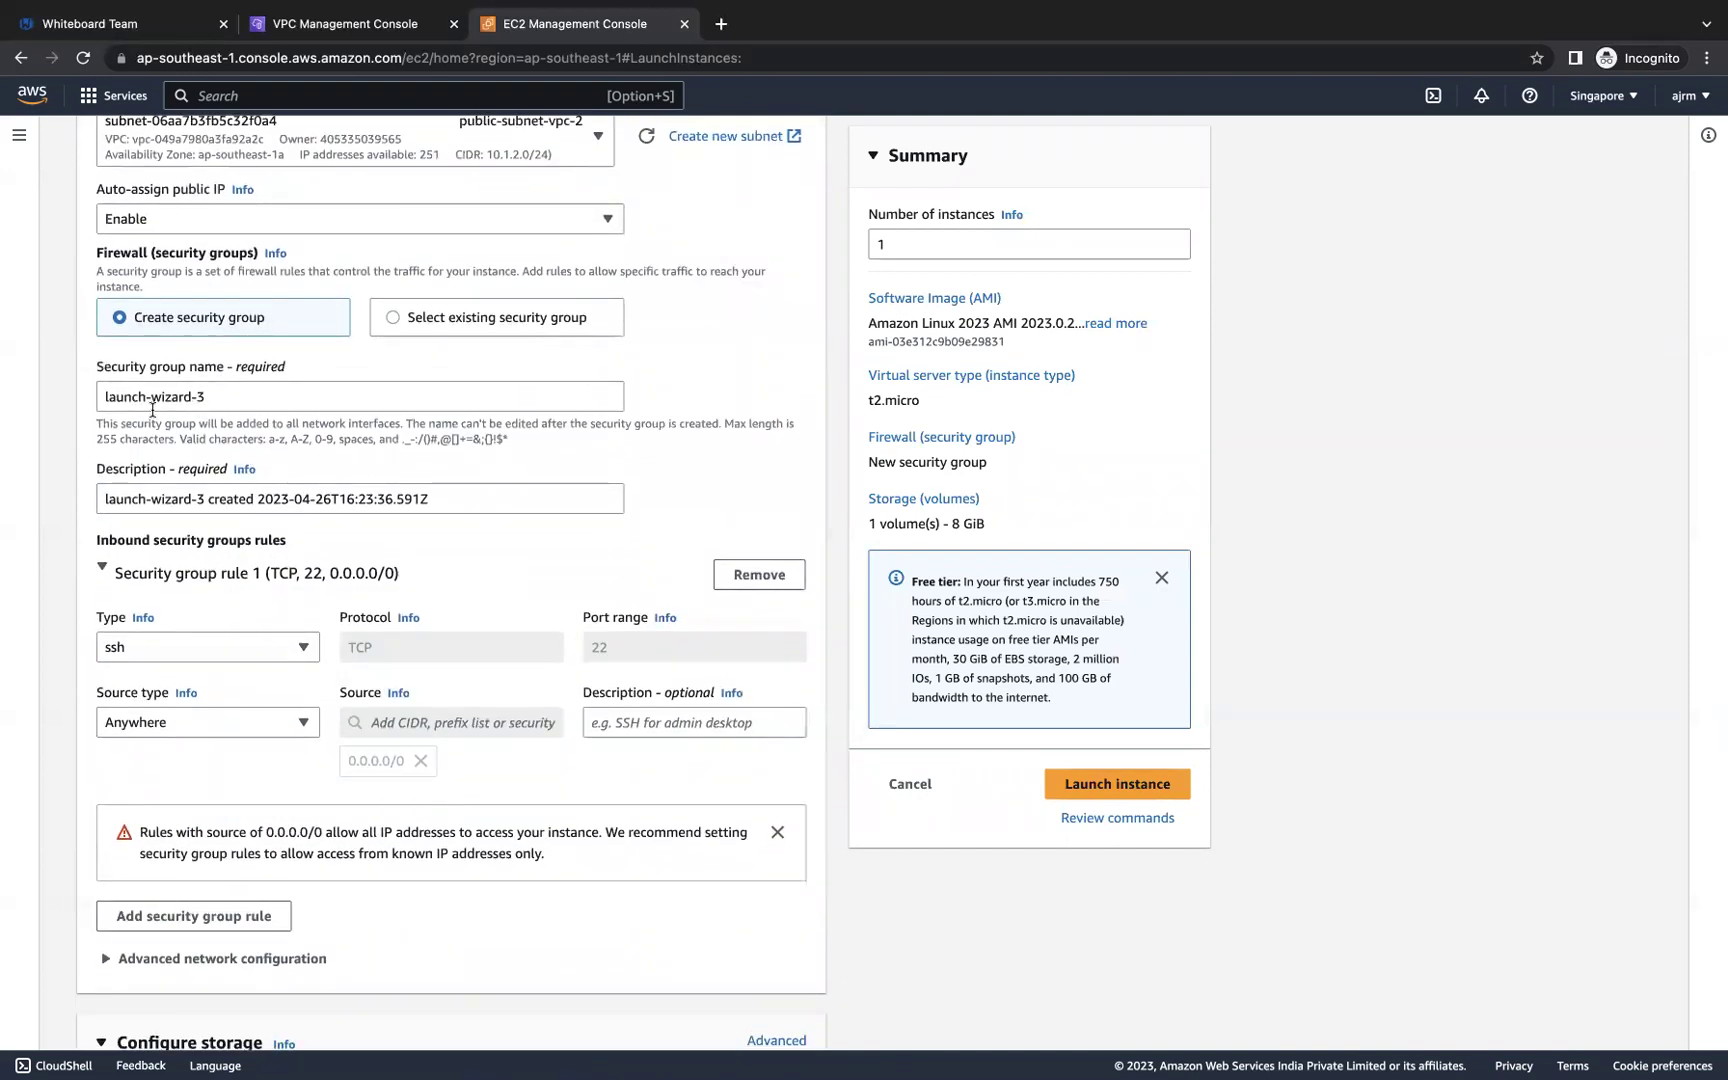
{"action": "scroll", "coordinate": [331, 567], "scroll_direction": "down", "scroll_amount": 2}
{"action": "scroll", "coordinate": [330, 563], "scroll_direction": "down", "scroll_amount": 2}
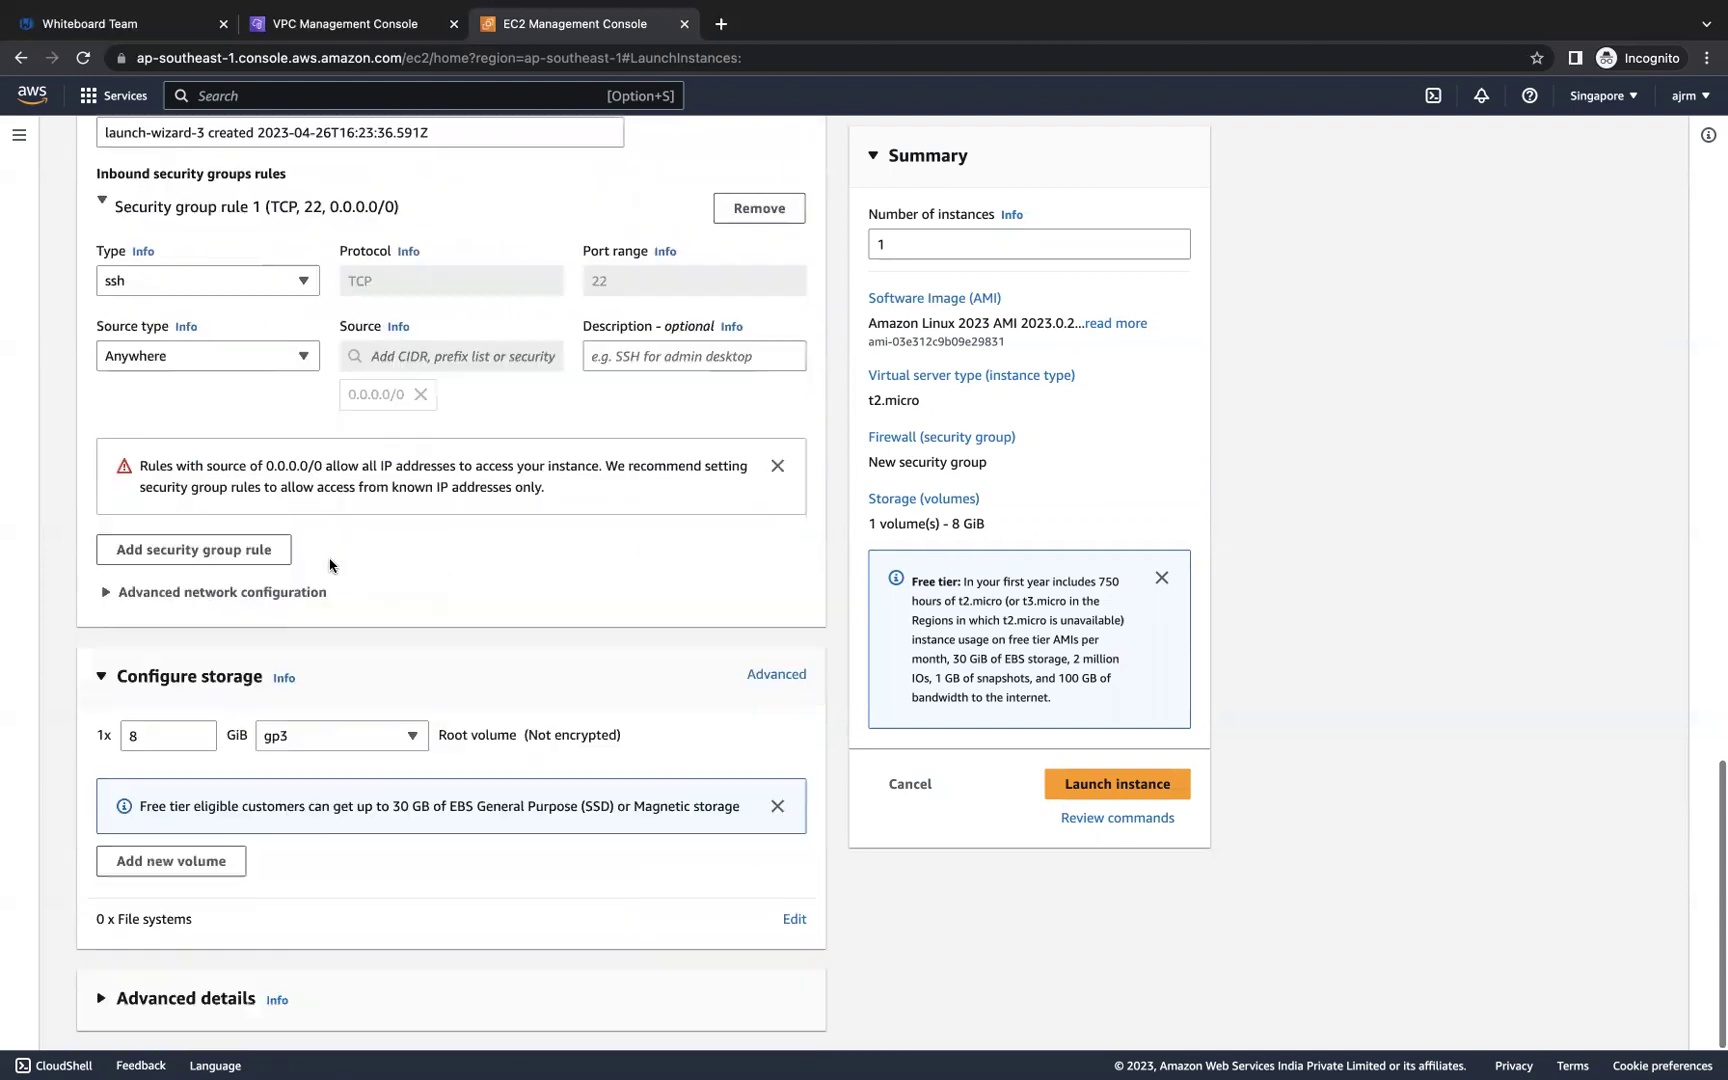
{"action": "left_click", "coordinate": [105, 997]}
{"action": "scroll", "coordinate": [555, 775], "scroll_direction": "down", "scroll_amount": 4}
{"action": "left_click", "coordinate": [423, 782]}
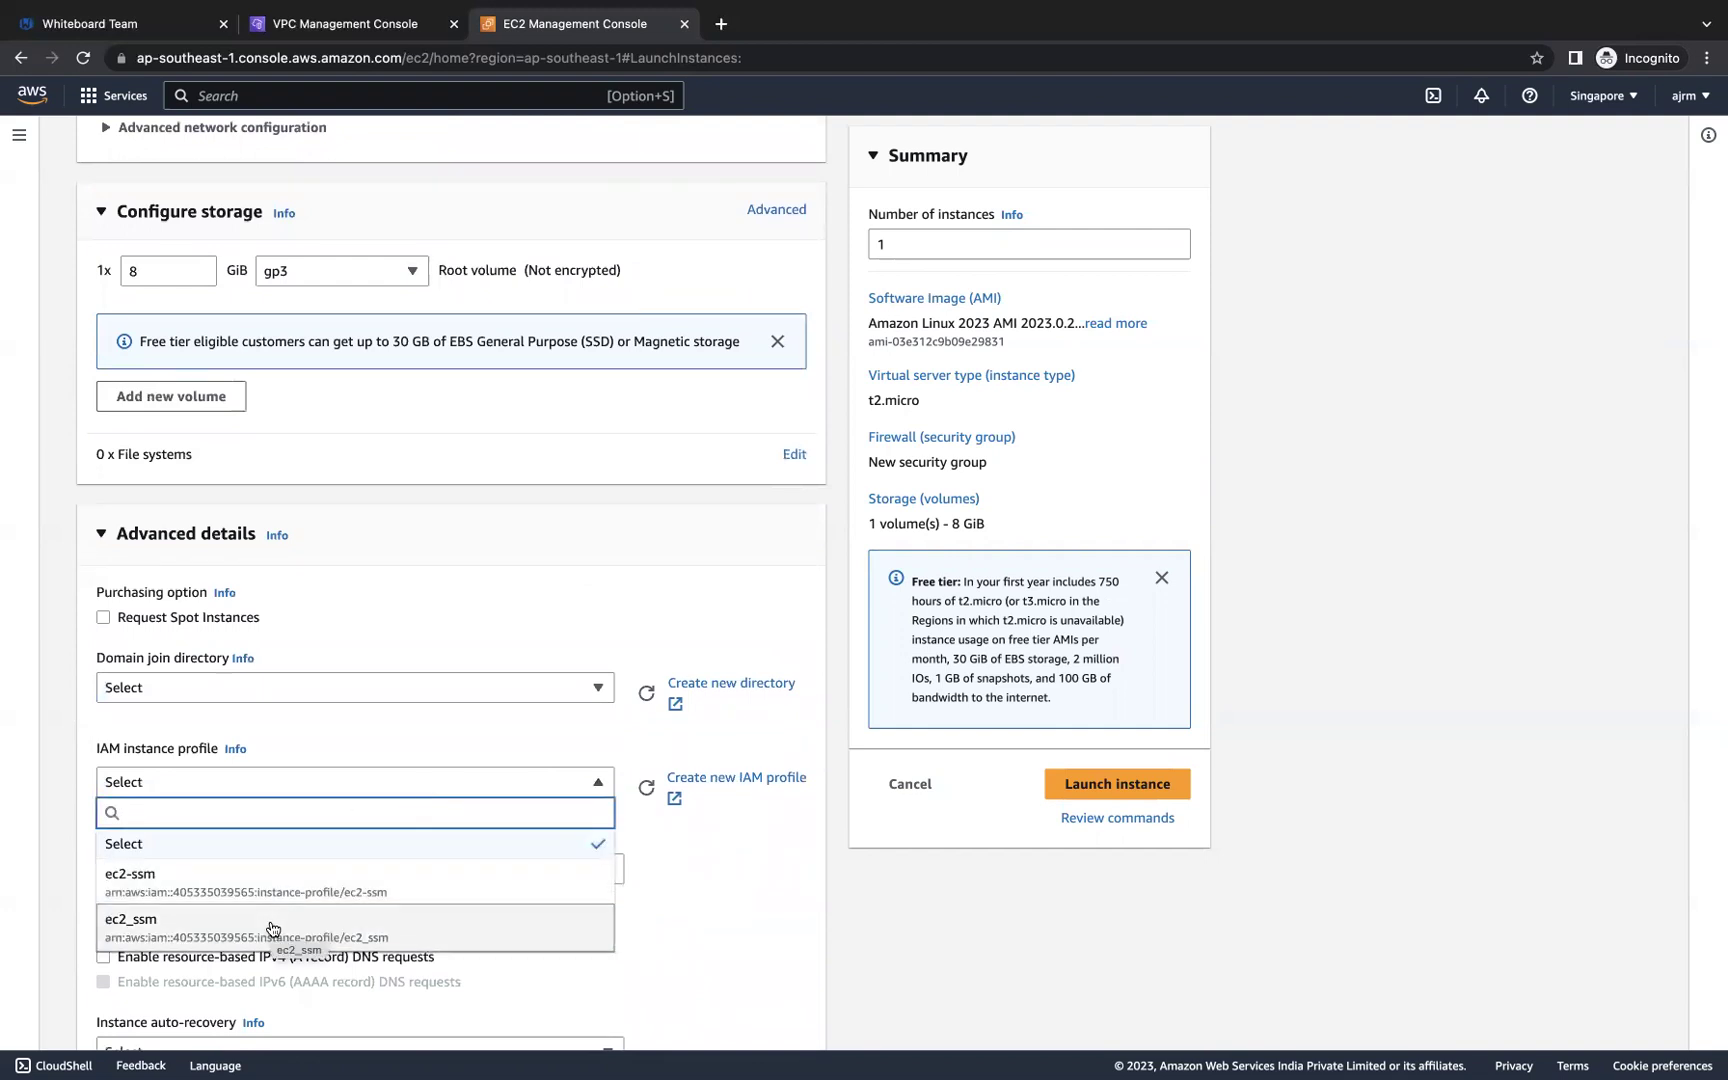
{"action": "left_click", "coordinate": [270, 929]}
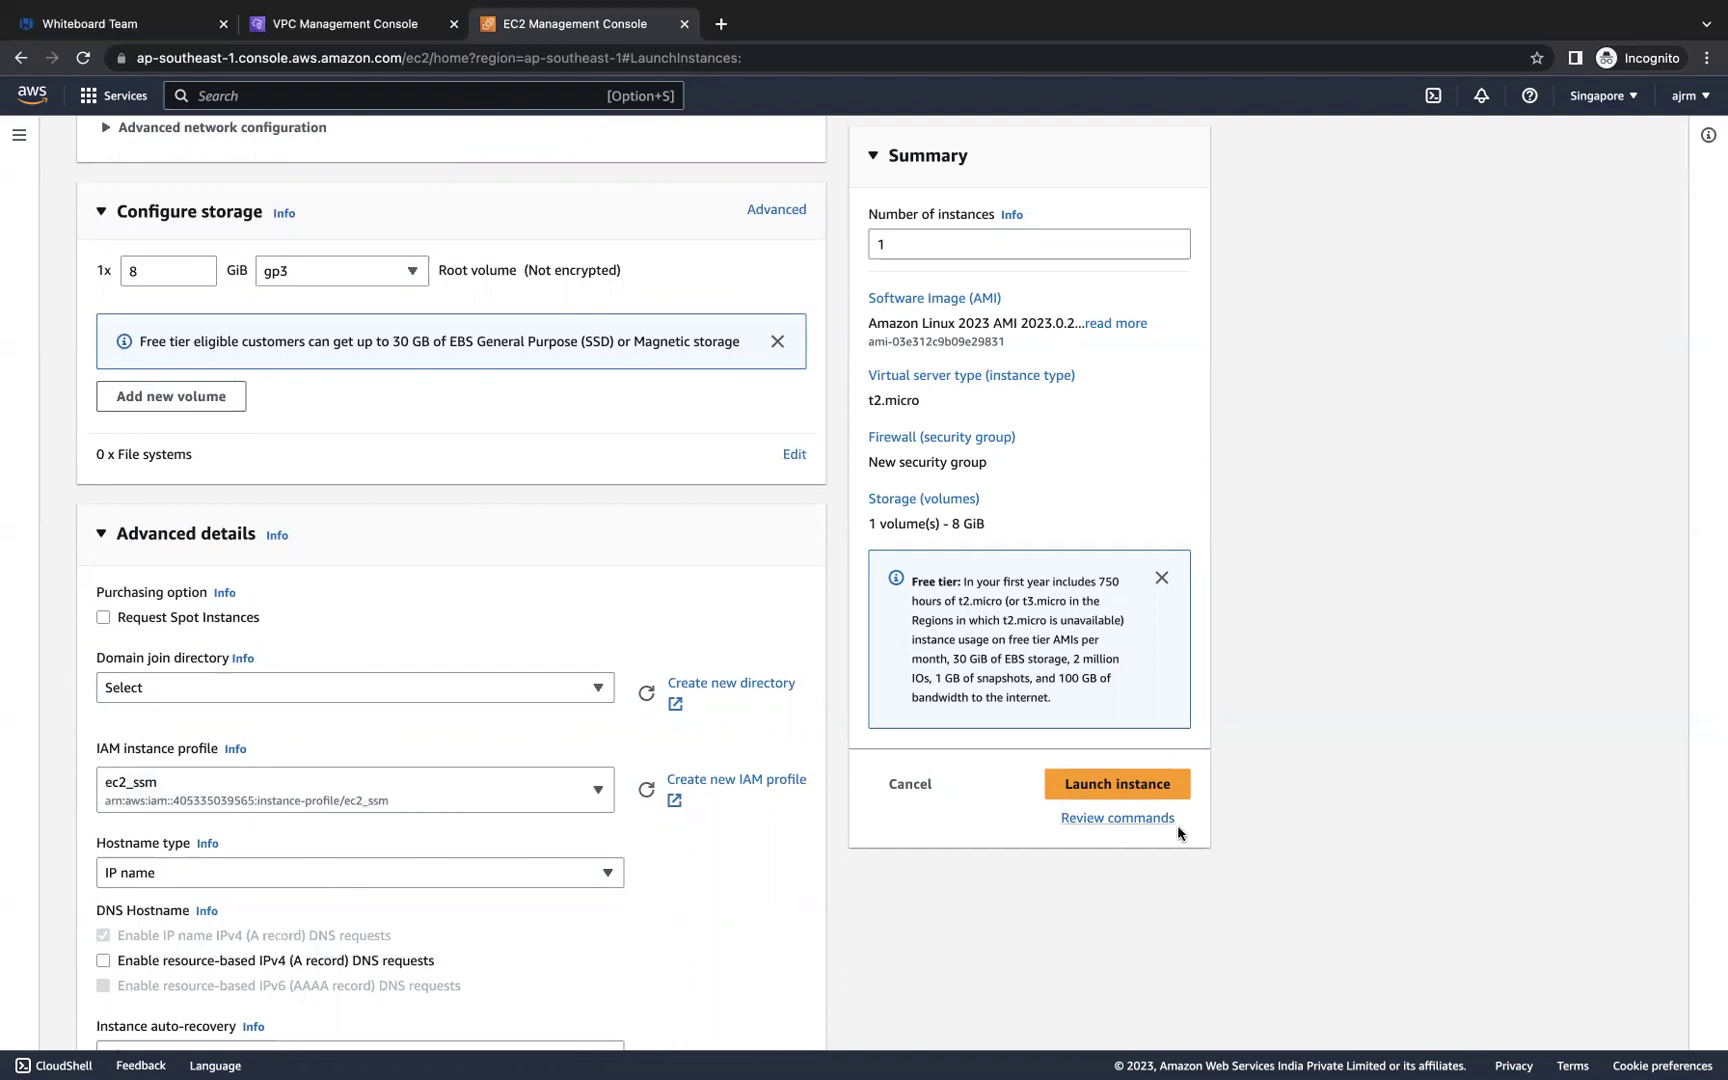
{"action": "left_click", "coordinate": [1102, 783]}
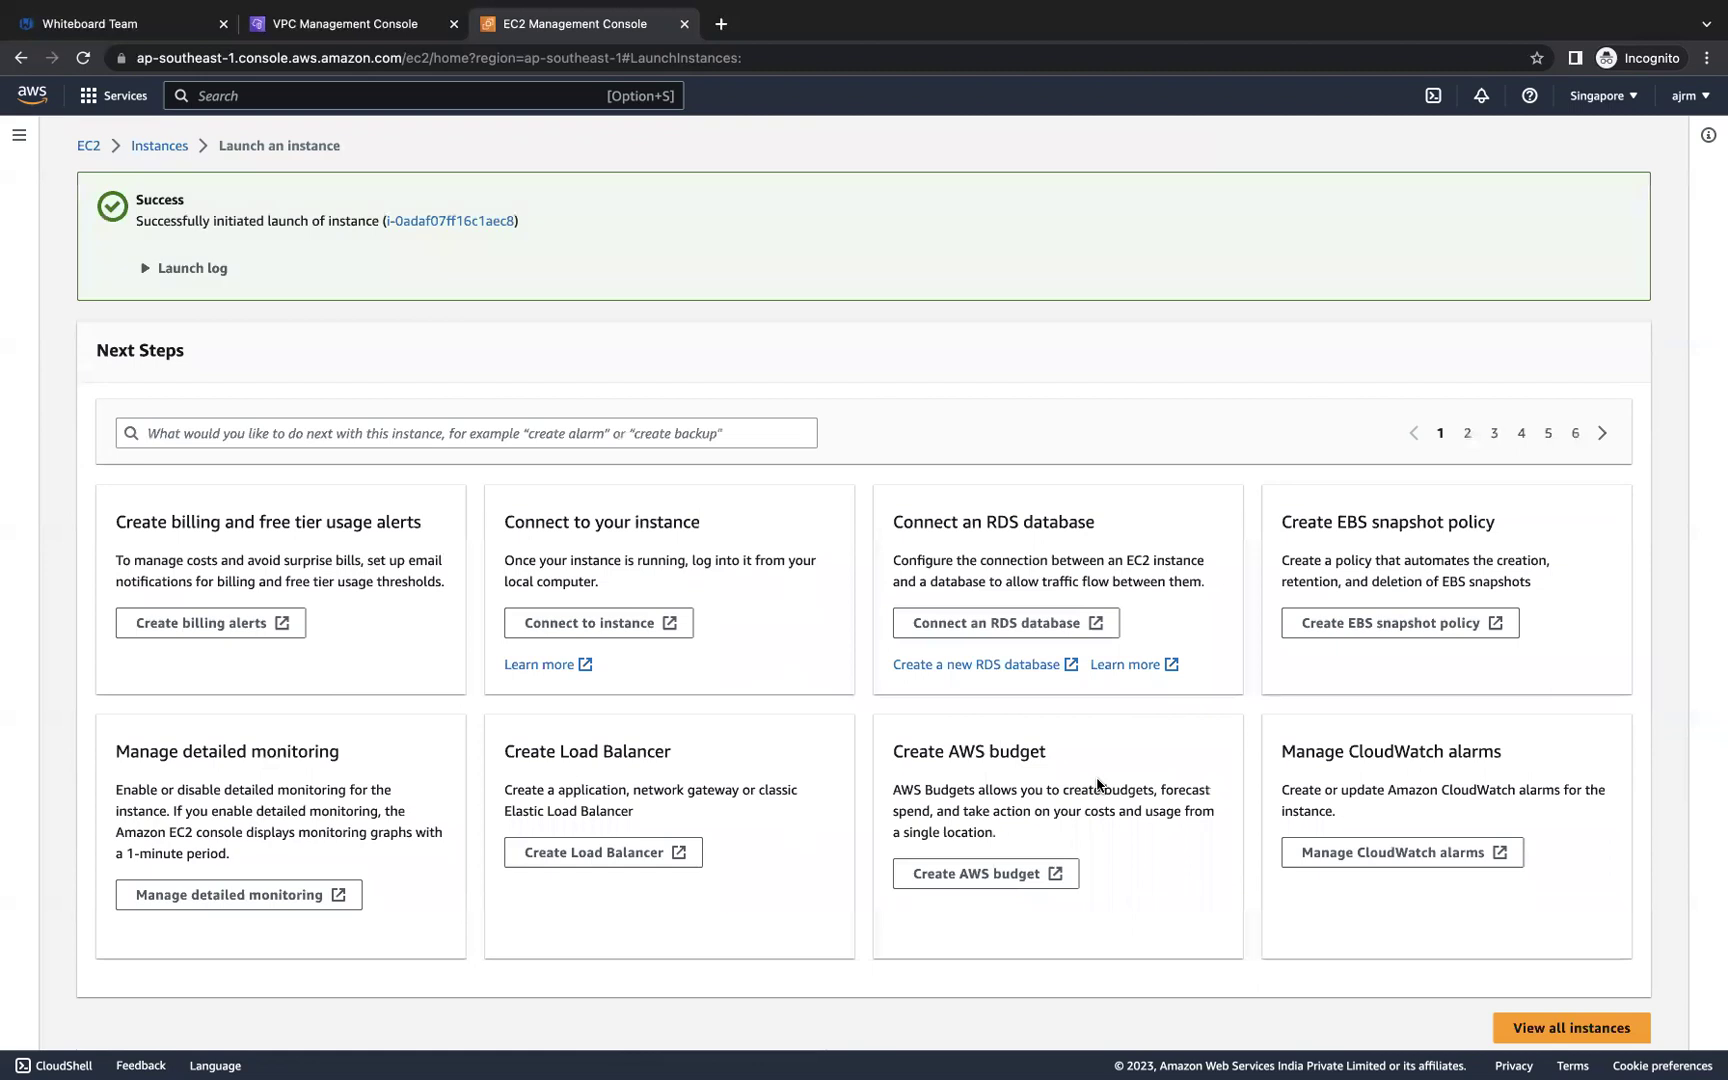
Step: Return to the Instances list and refresh it to check the state of server-1 and server-2
{"action": "left_click", "coordinate": [159, 146]}
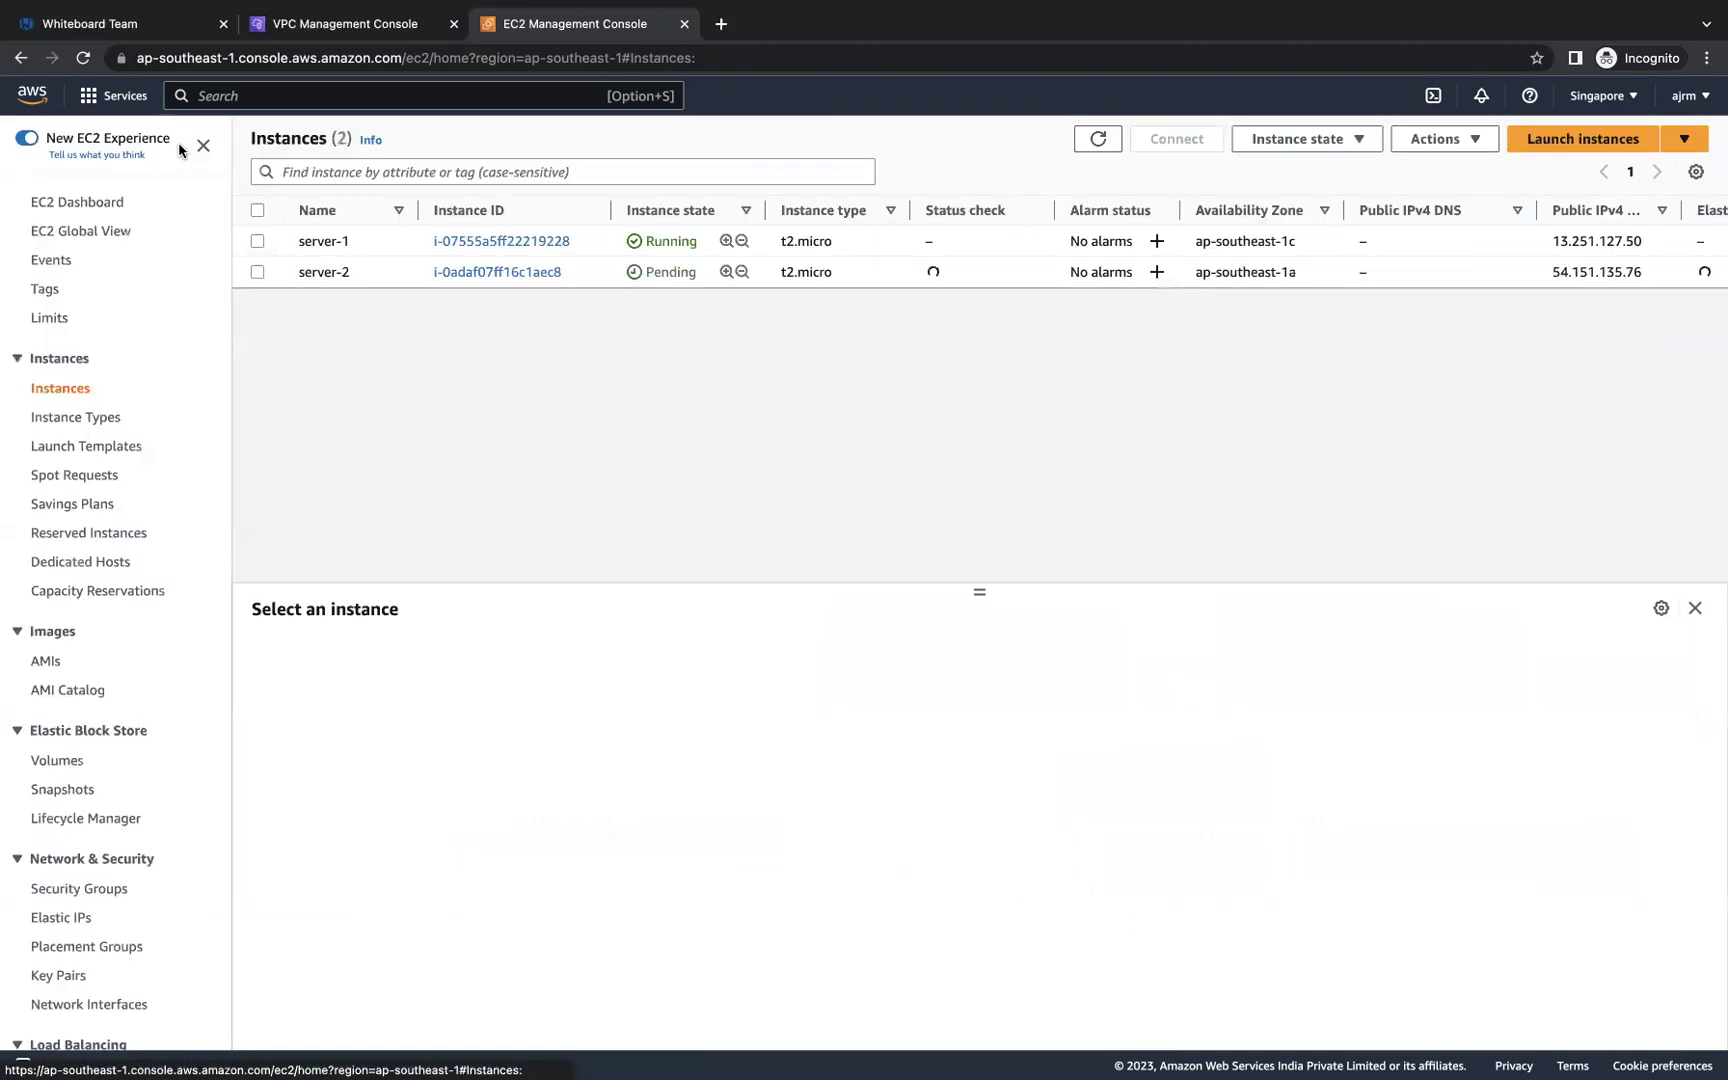
{"action": "left_click", "coordinate": [1098, 142]}
{"action": "left_click", "coordinate": [1098, 142]}
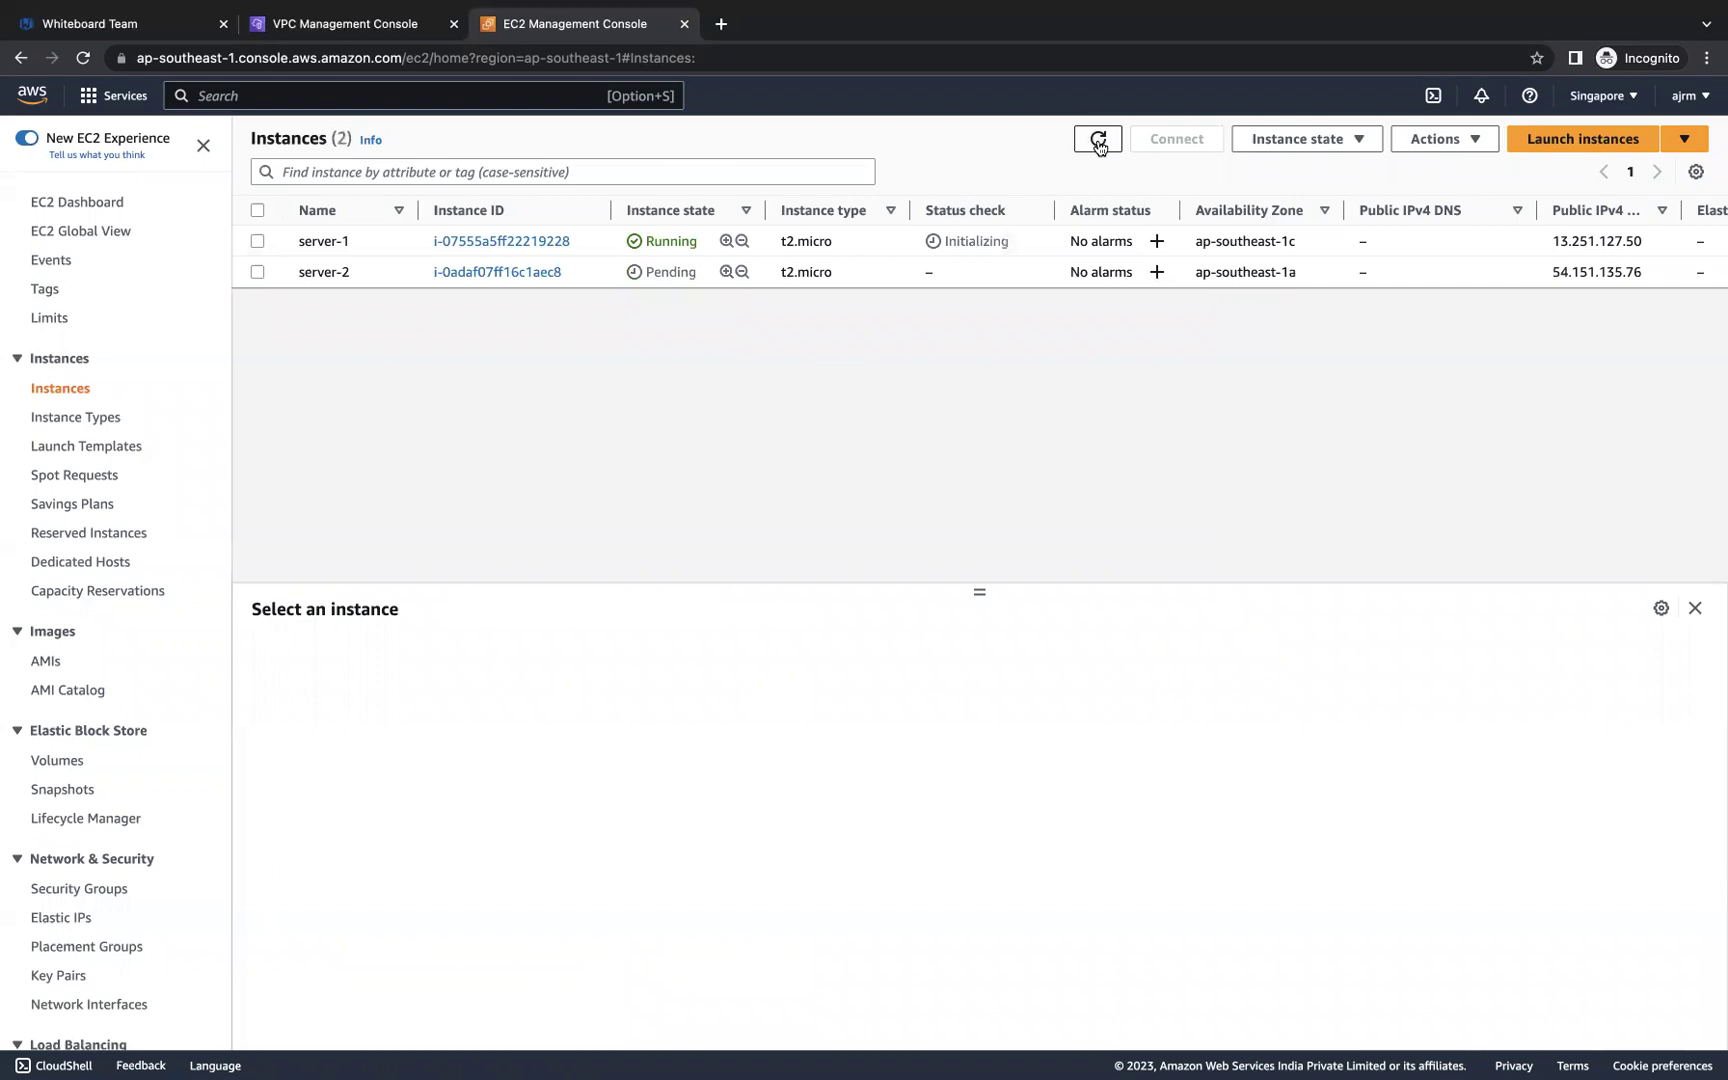
{"action": "left_click", "coordinate": [1098, 140]}
{"action": "left_click", "coordinate": [1098, 142]}
{"action": "left_click", "coordinate": [1097, 139]}
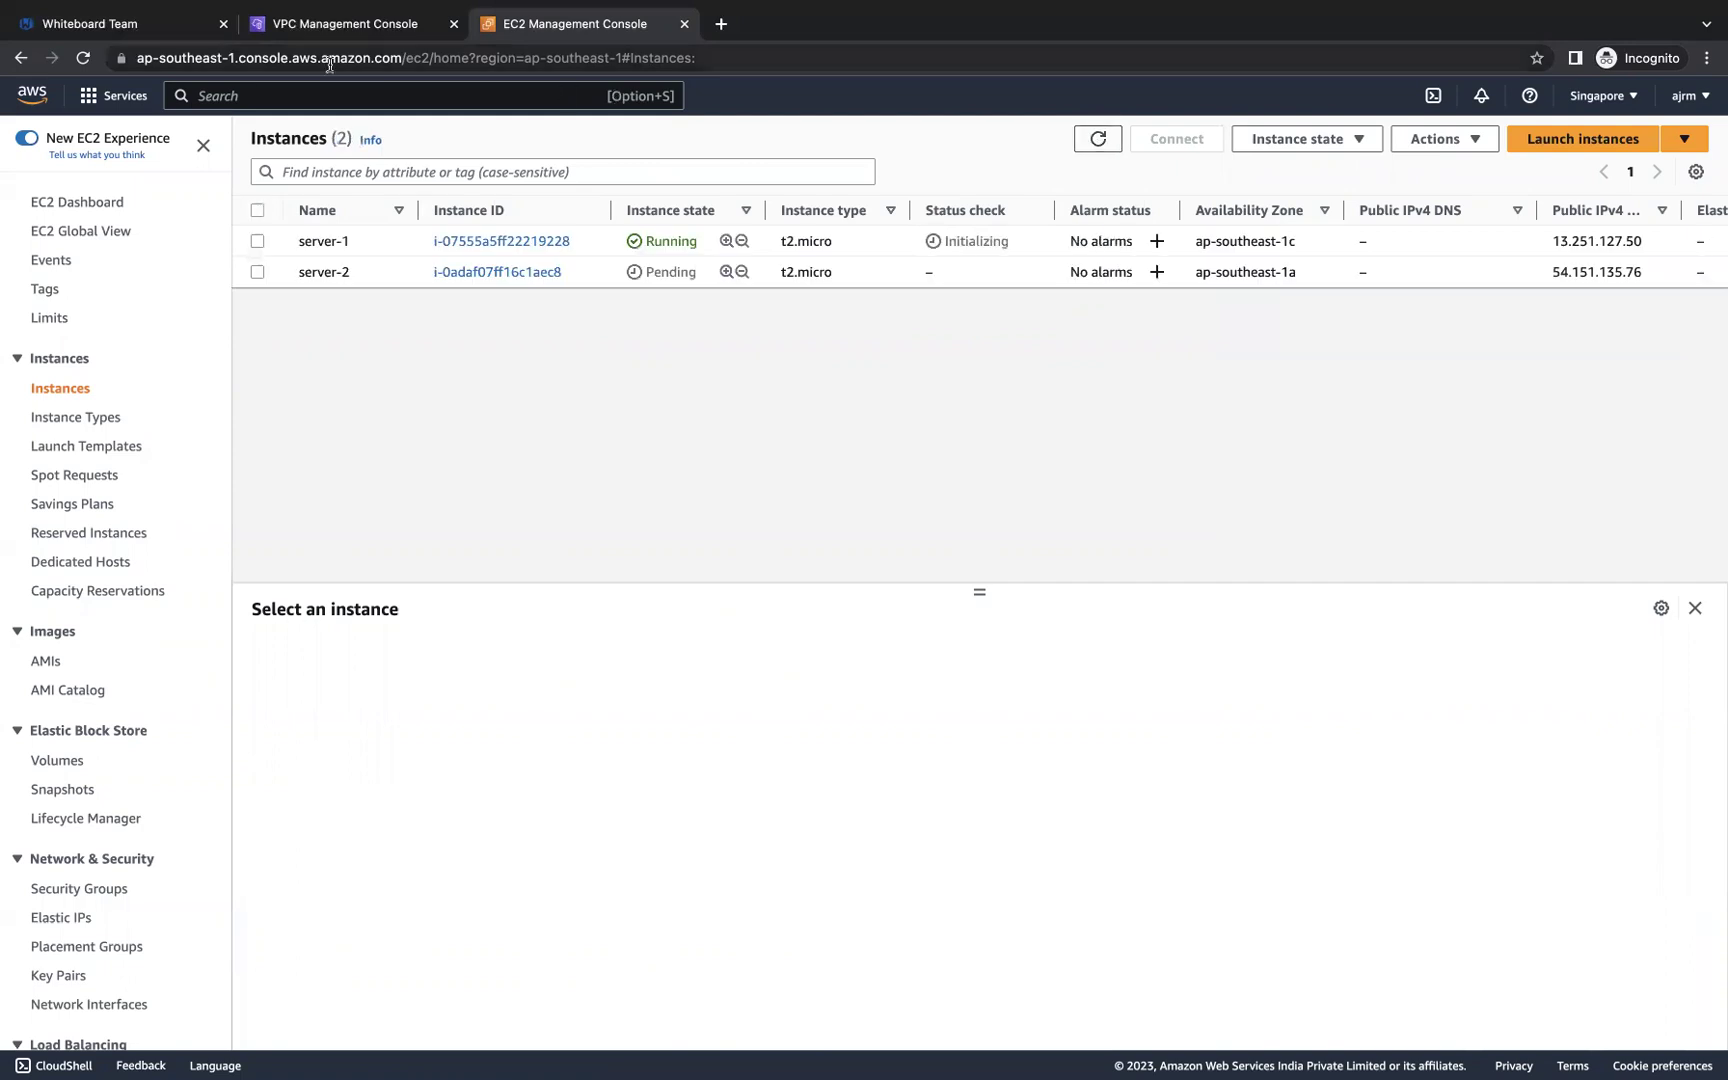
Step: On the Whiteboard Team diagram, label the server box in VPC-1 as 1 and the one in VPC-2 as 2 in black
{"action": "left_click", "coordinate": [132, 25]}
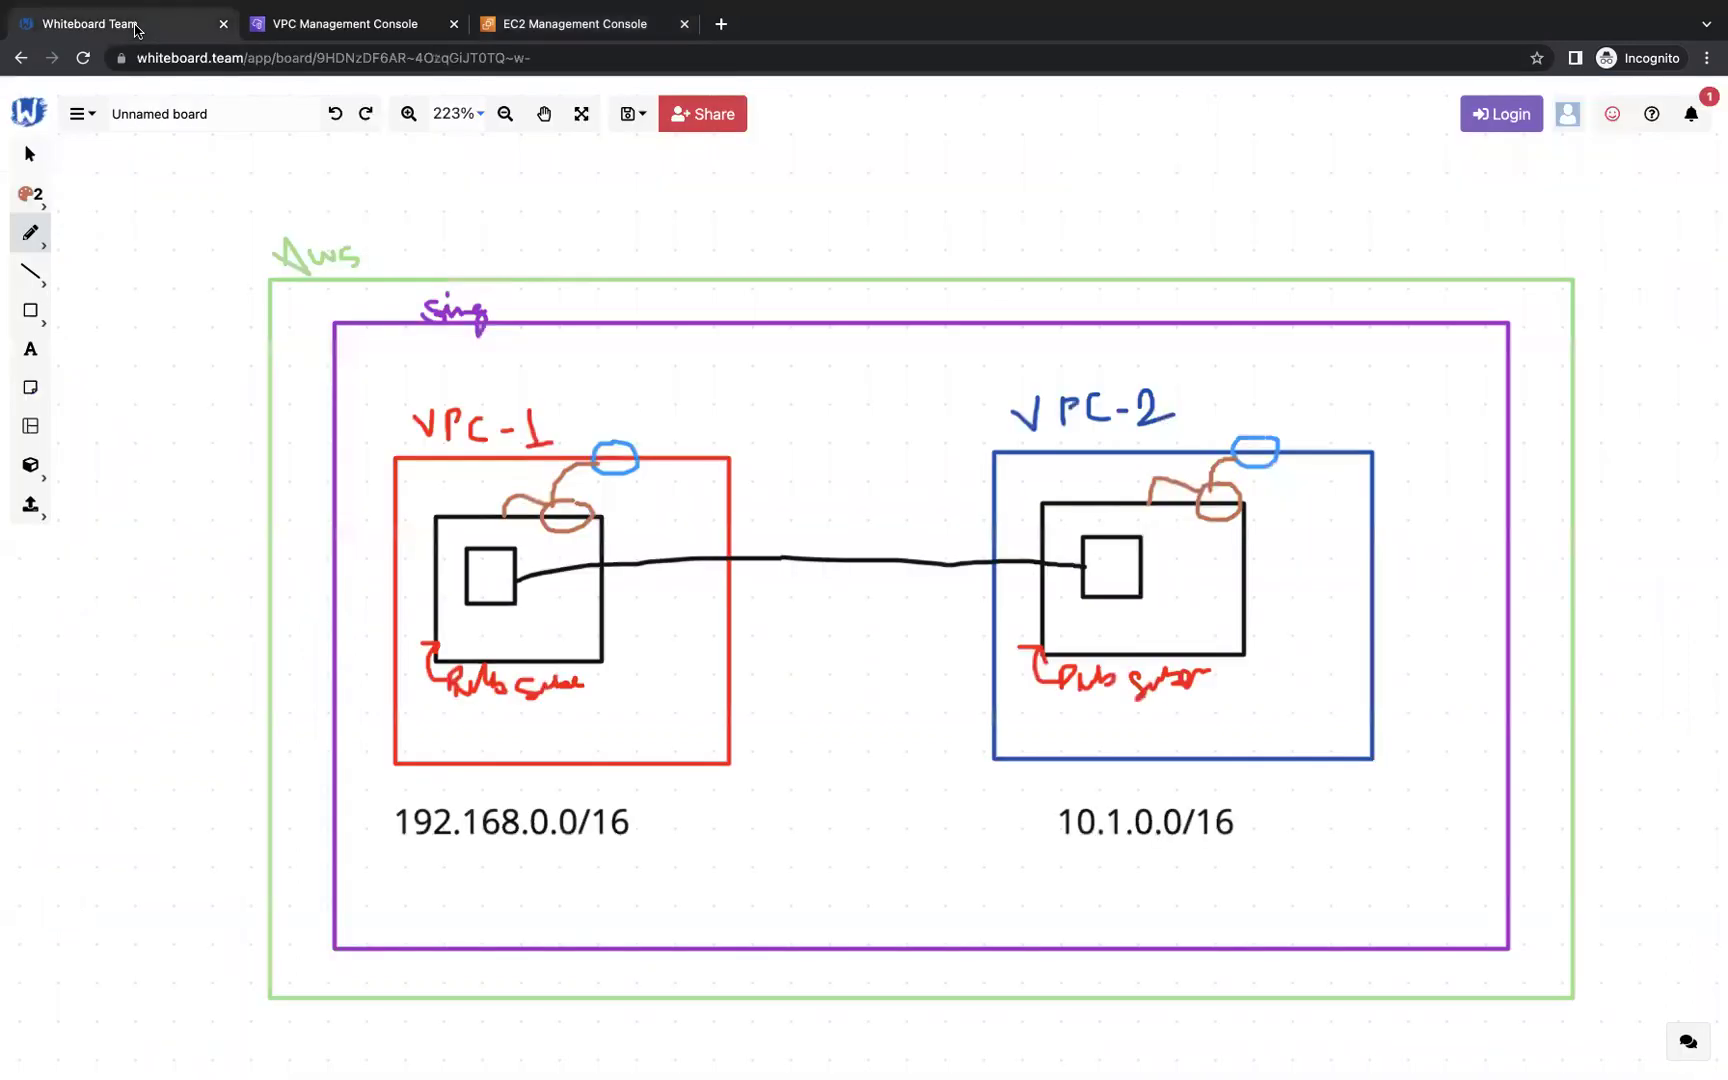
{"action": "left_click", "coordinate": [30, 195]}
{"action": "left_click", "coordinate": [78, 254]}
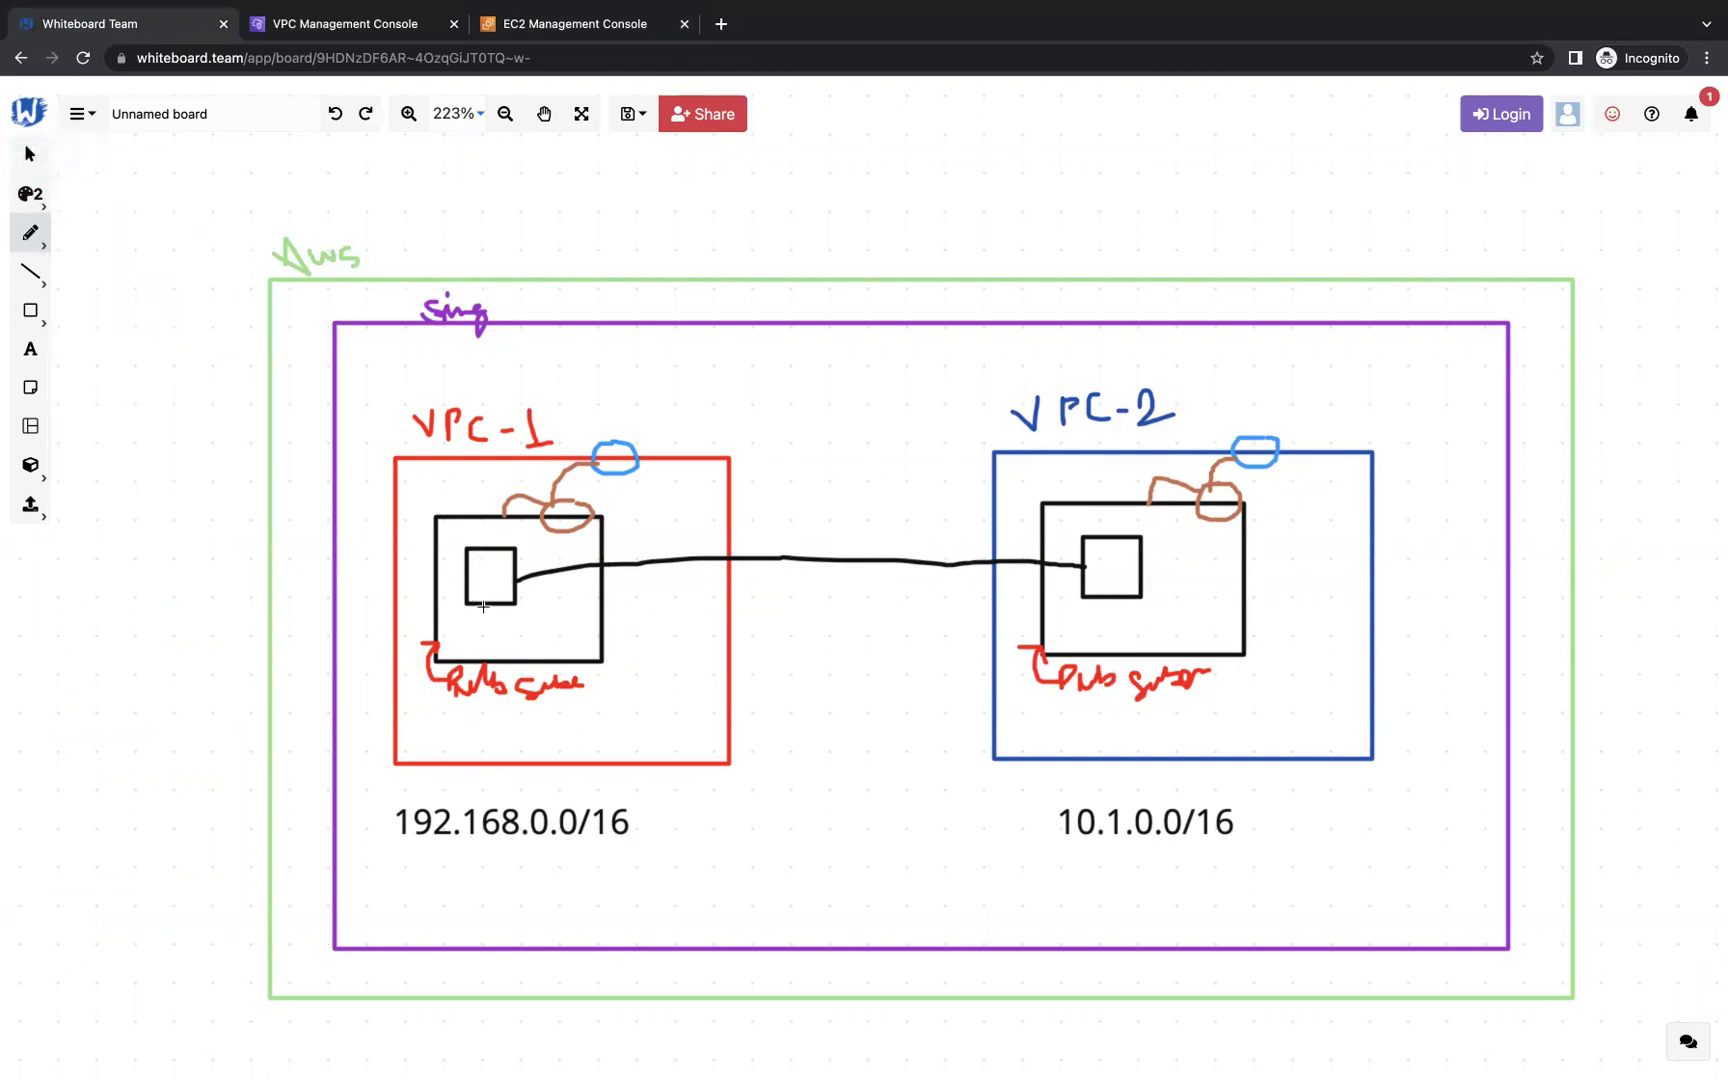
{"action": "left_click_drag", "start_coordinate": [485, 623], "coordinate": [498, 626]}
{"action": "left_click_drag", "start_coordinate": [1096, 610], "coordinate": [1130, 624]}
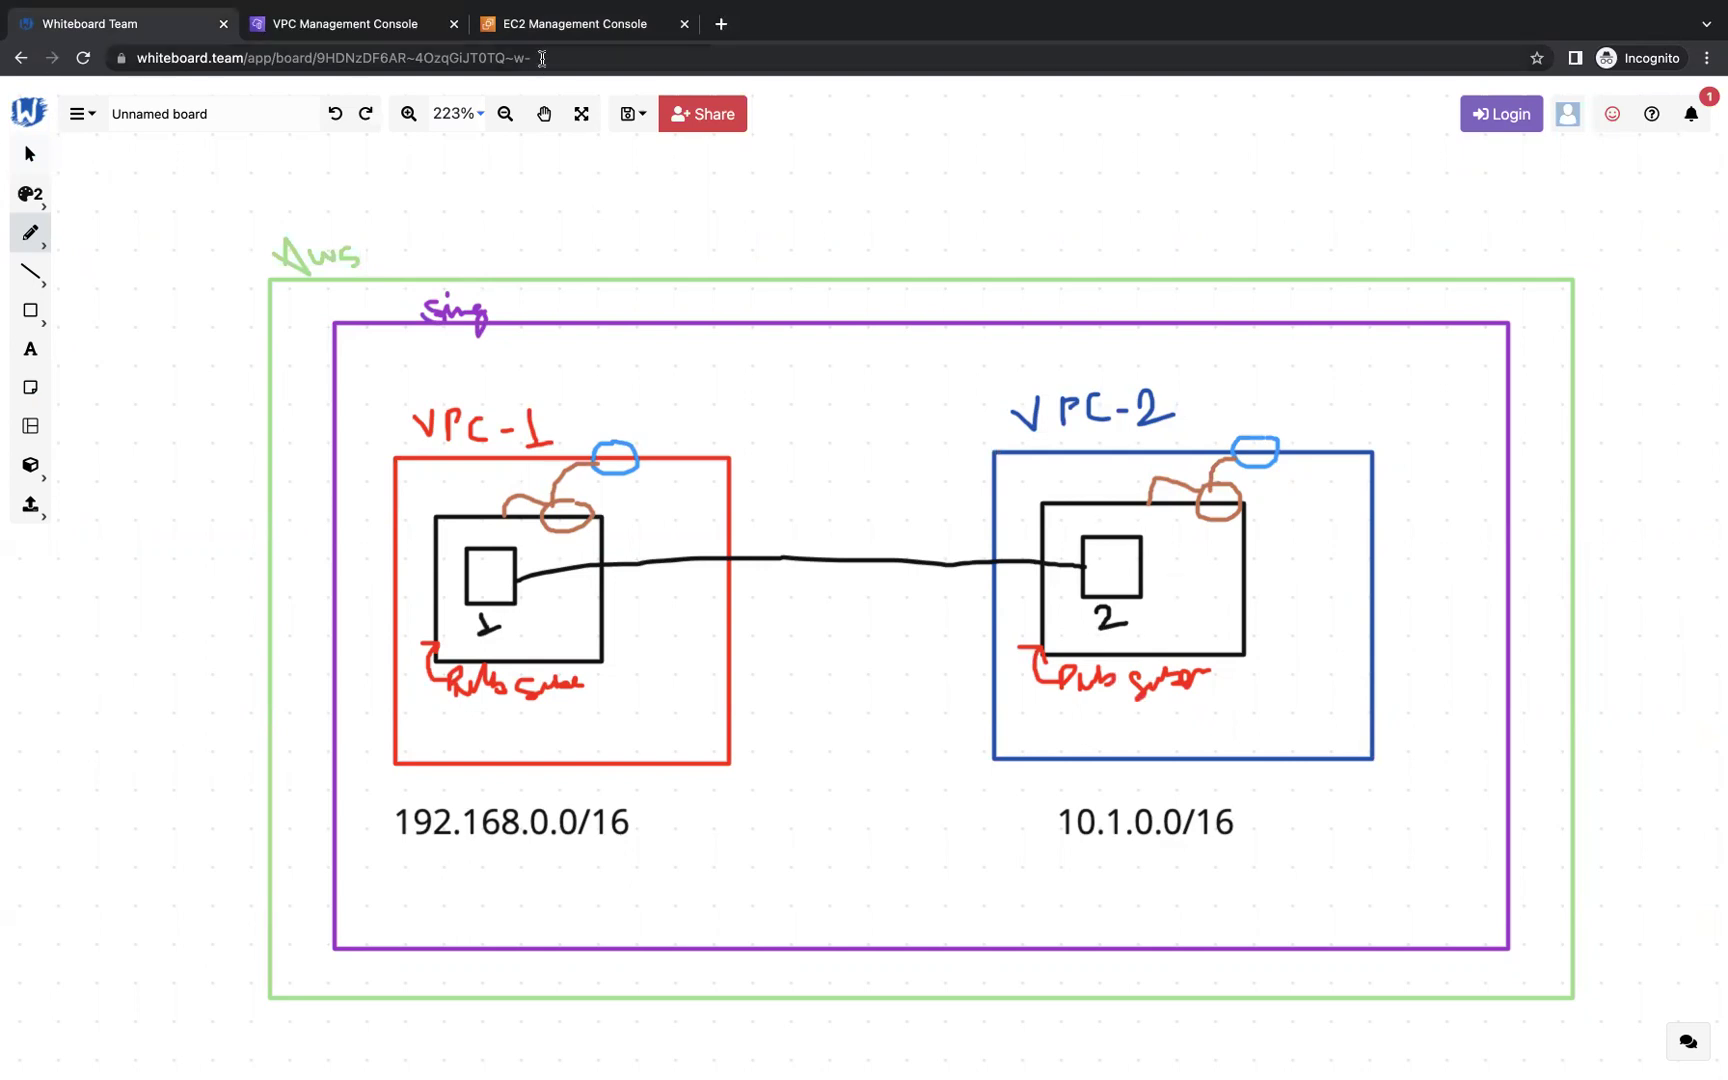
Step: Back in the EC2 console, refresh the instances and connect to server-1 through Session Manager
{"action": "left_click", "coordinate": [575, 28]}
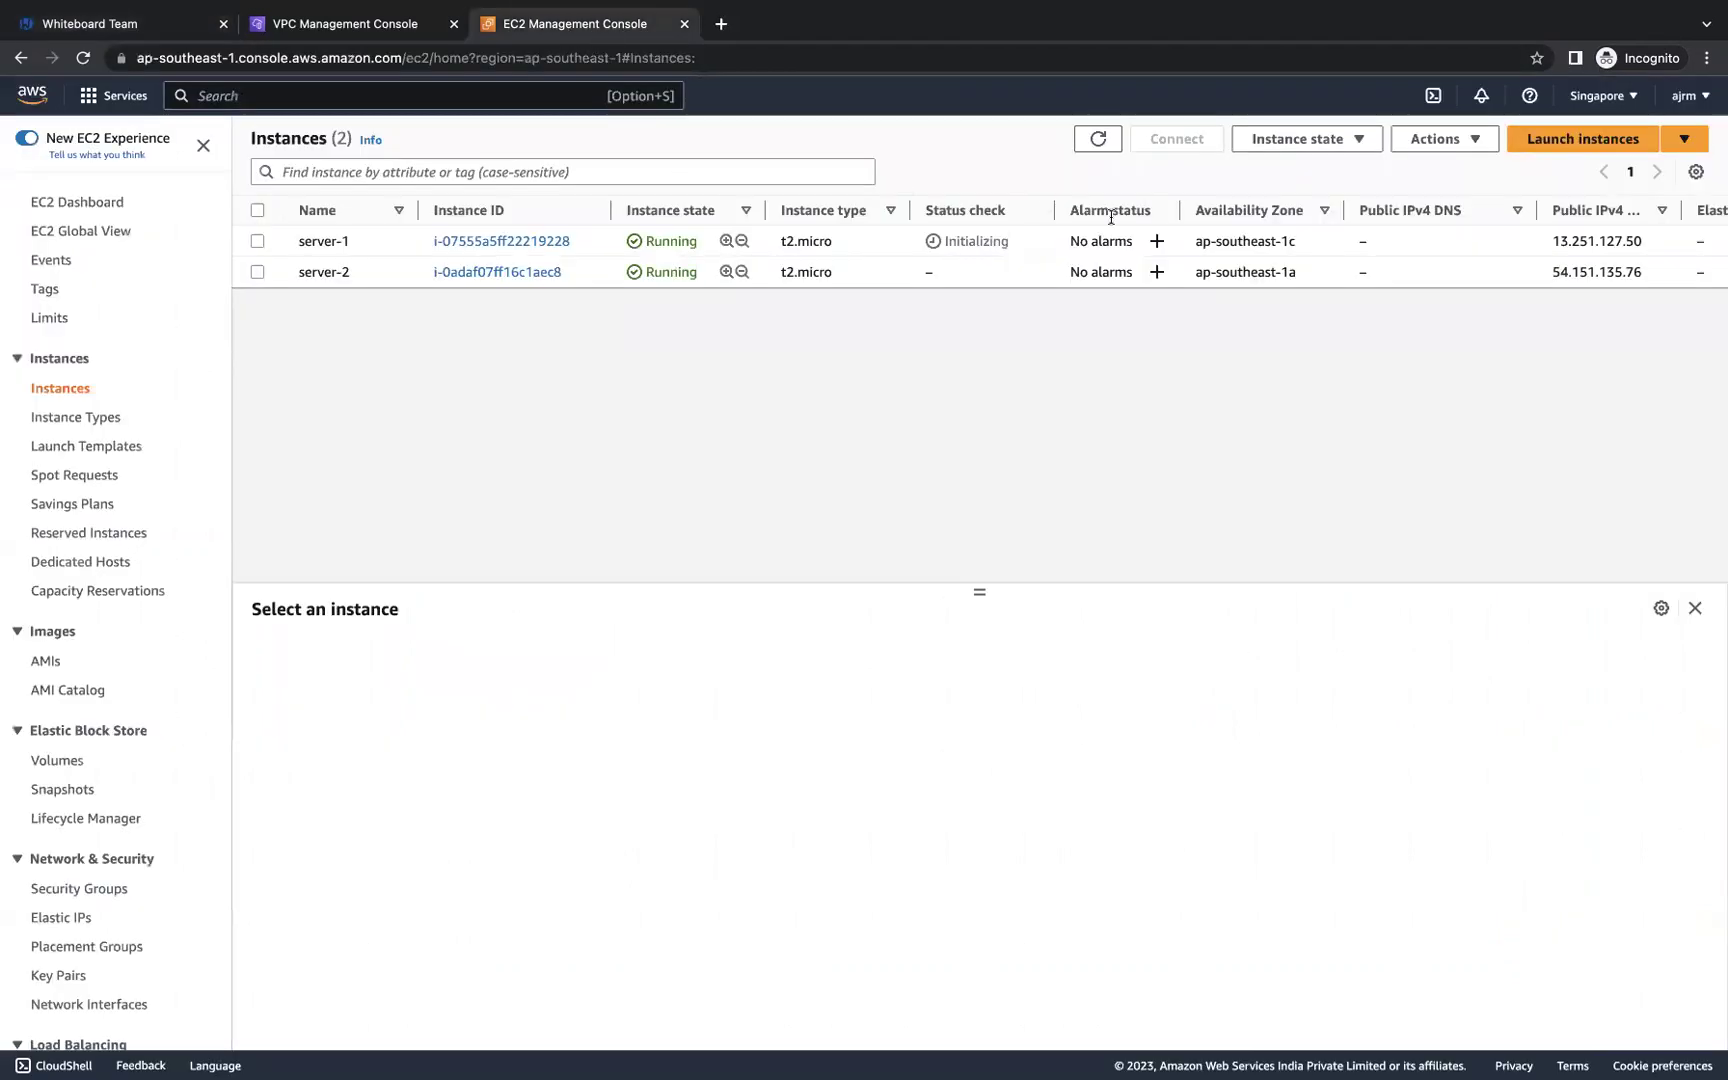
{"action": "left_click", "coordinate": [1100, 141]}
{"action": "left_click", "coordinate": [257, 241]}
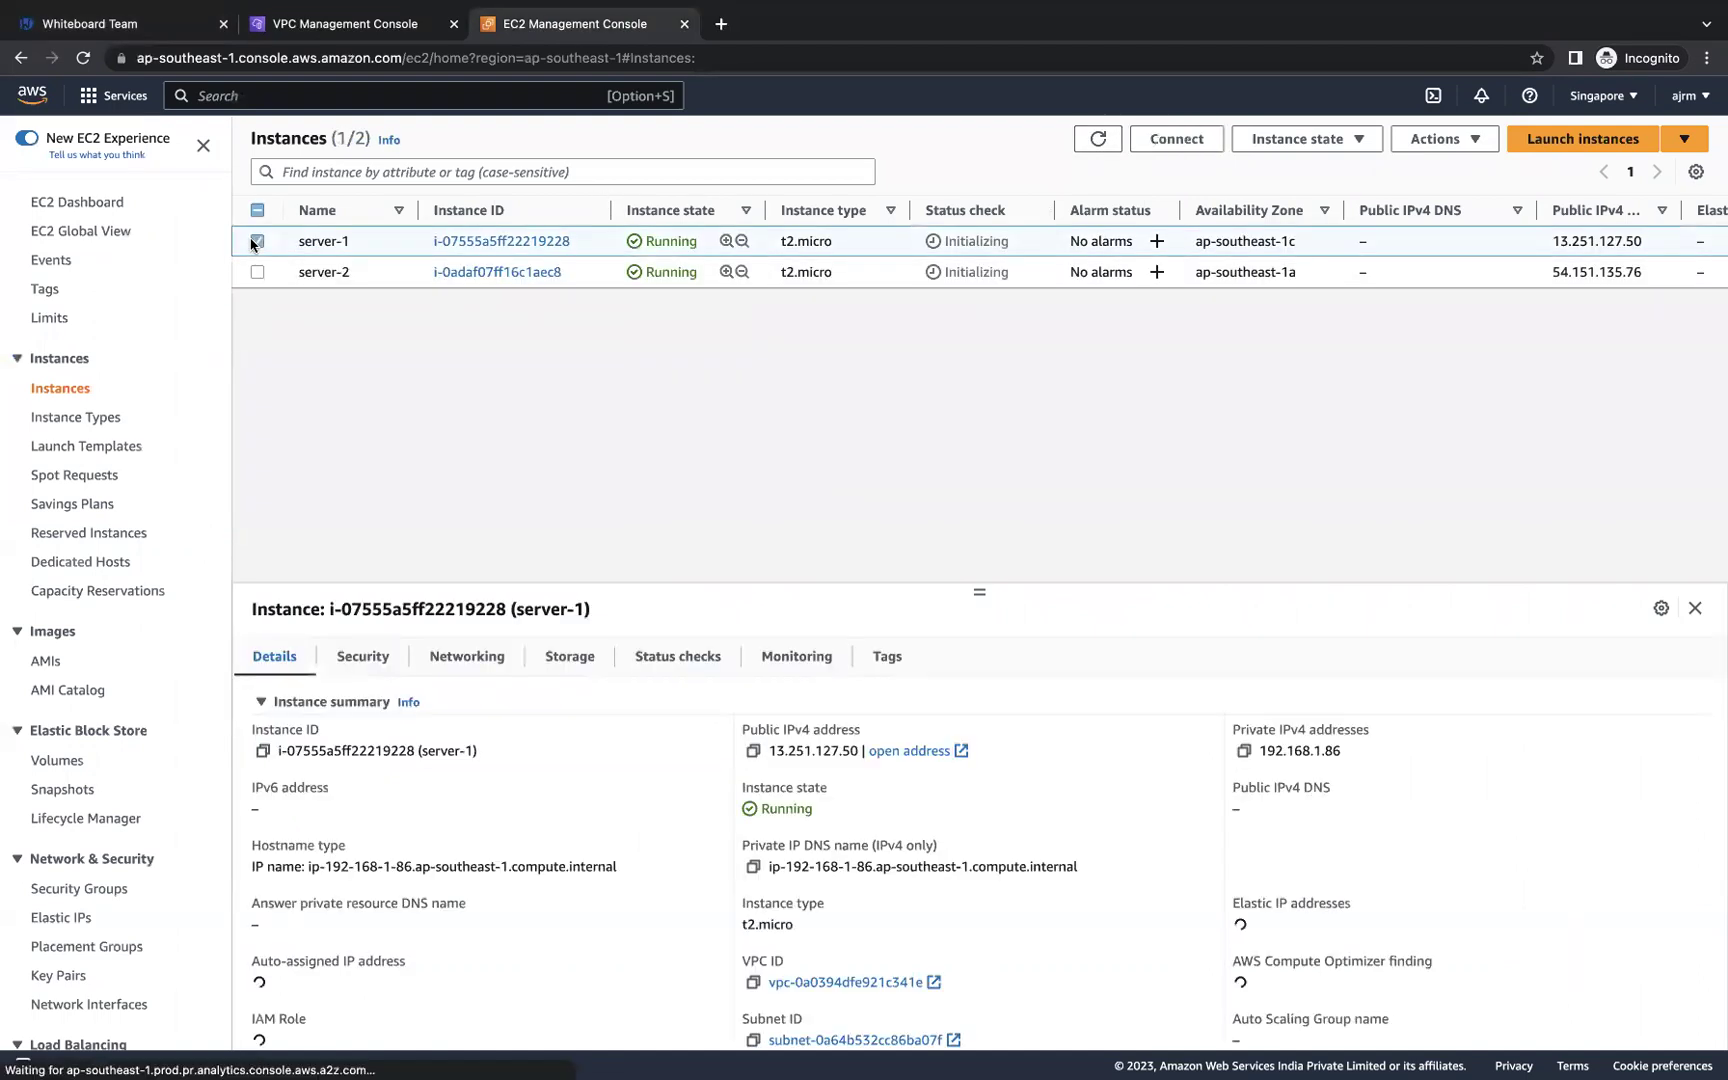
{"action": "left_click", "coordinate": [1177, 145]}
{"action": "left_click", "coordinate": [346, 273]}
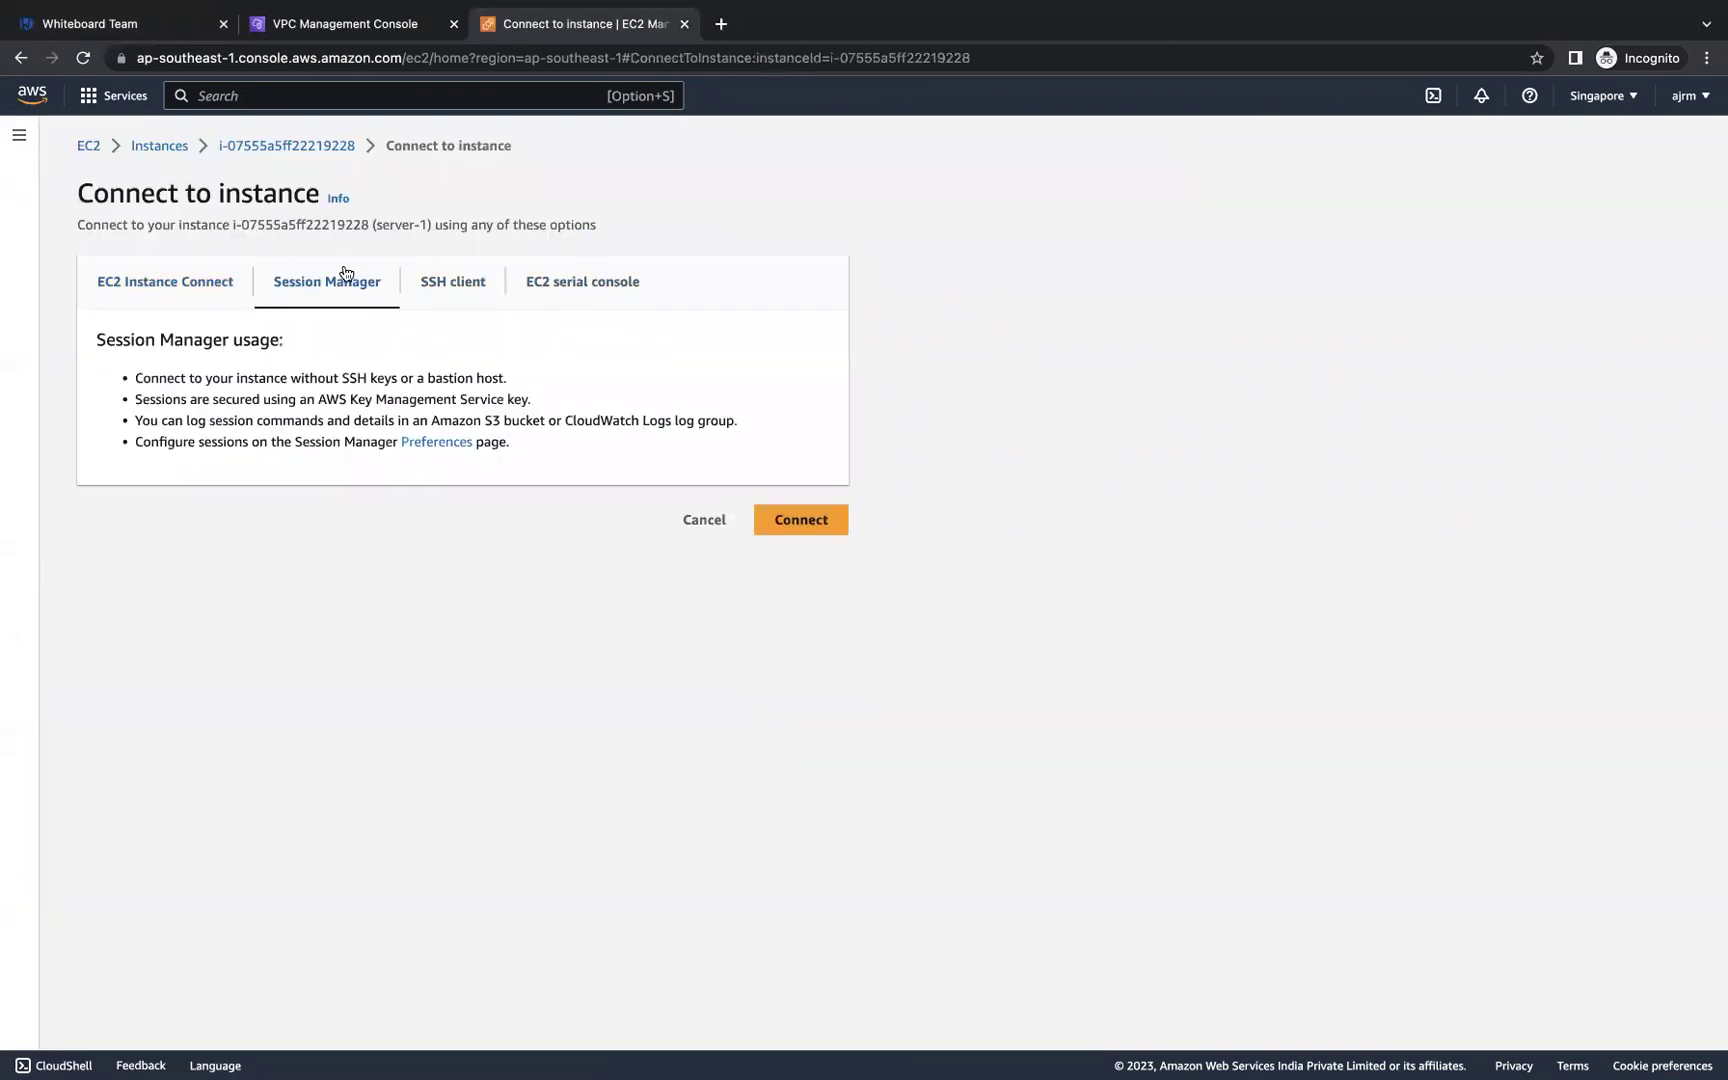
{"action": "left_click", "coordinate": [787, 517]}
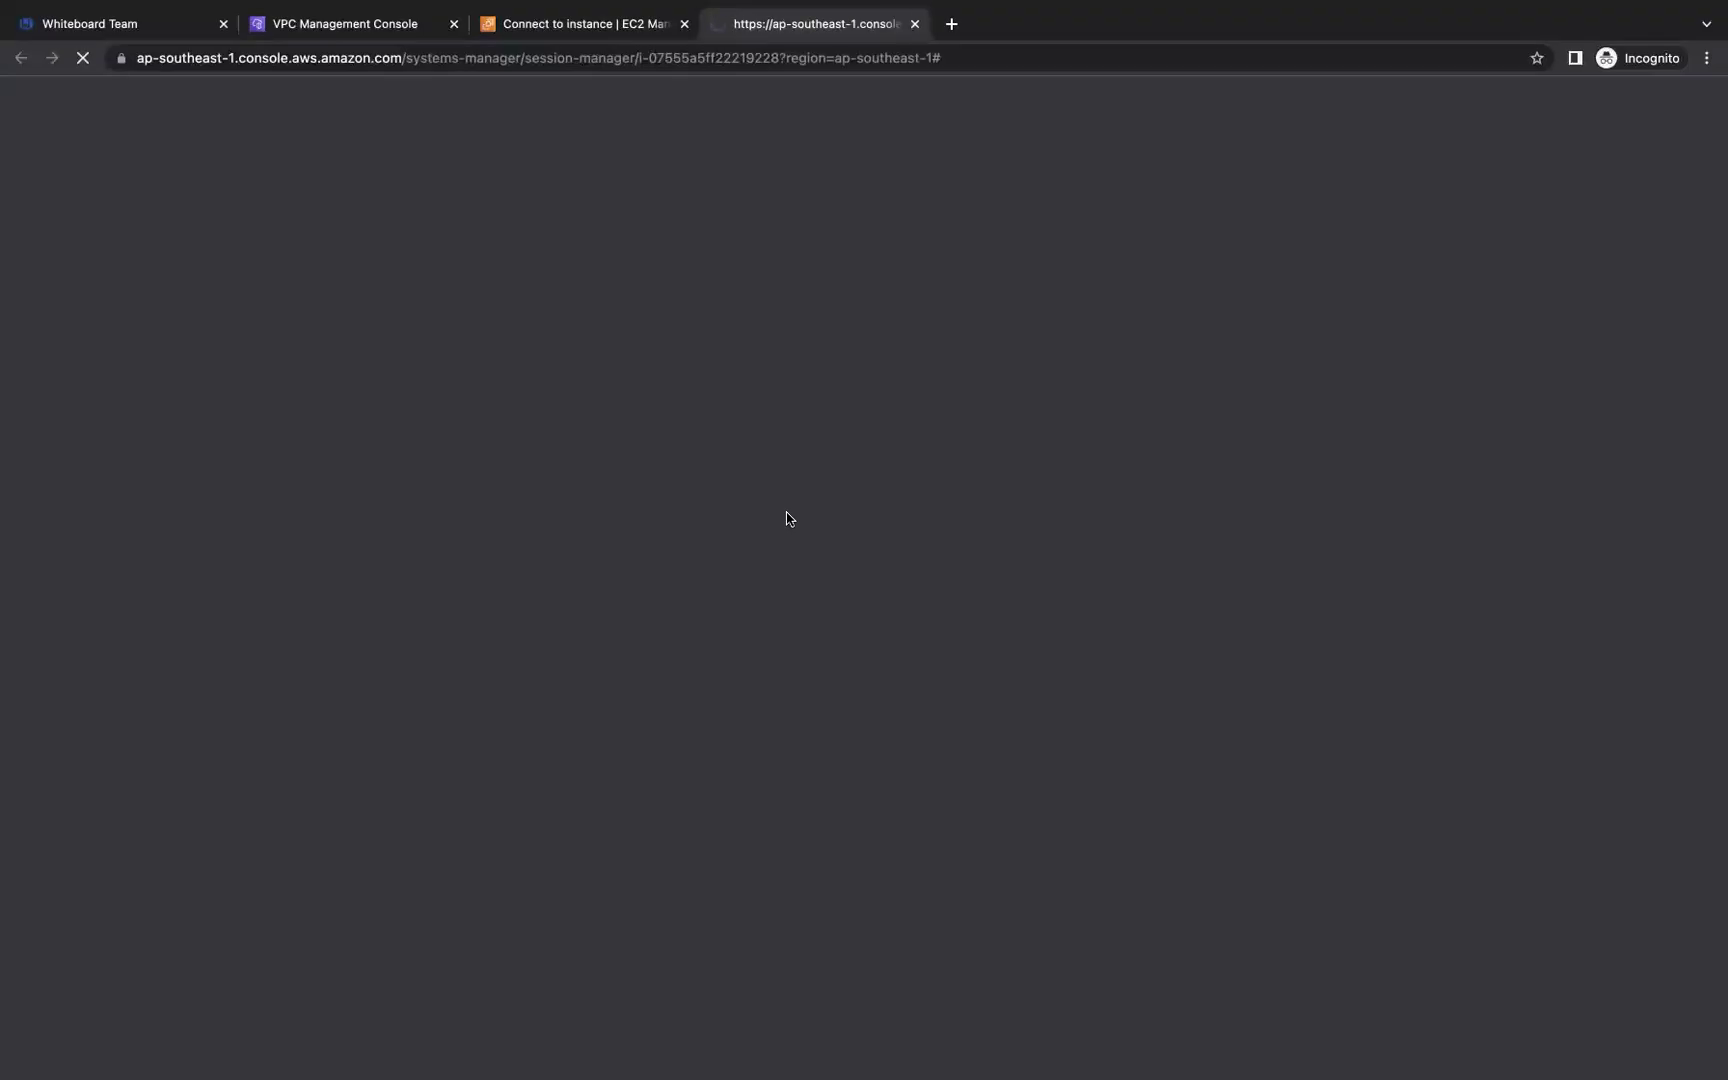
Step: Connect to server-1 through EC2 Instance Connect with the user name ec2-user
{"action": "left_click", "coordinate": [549, 33]}
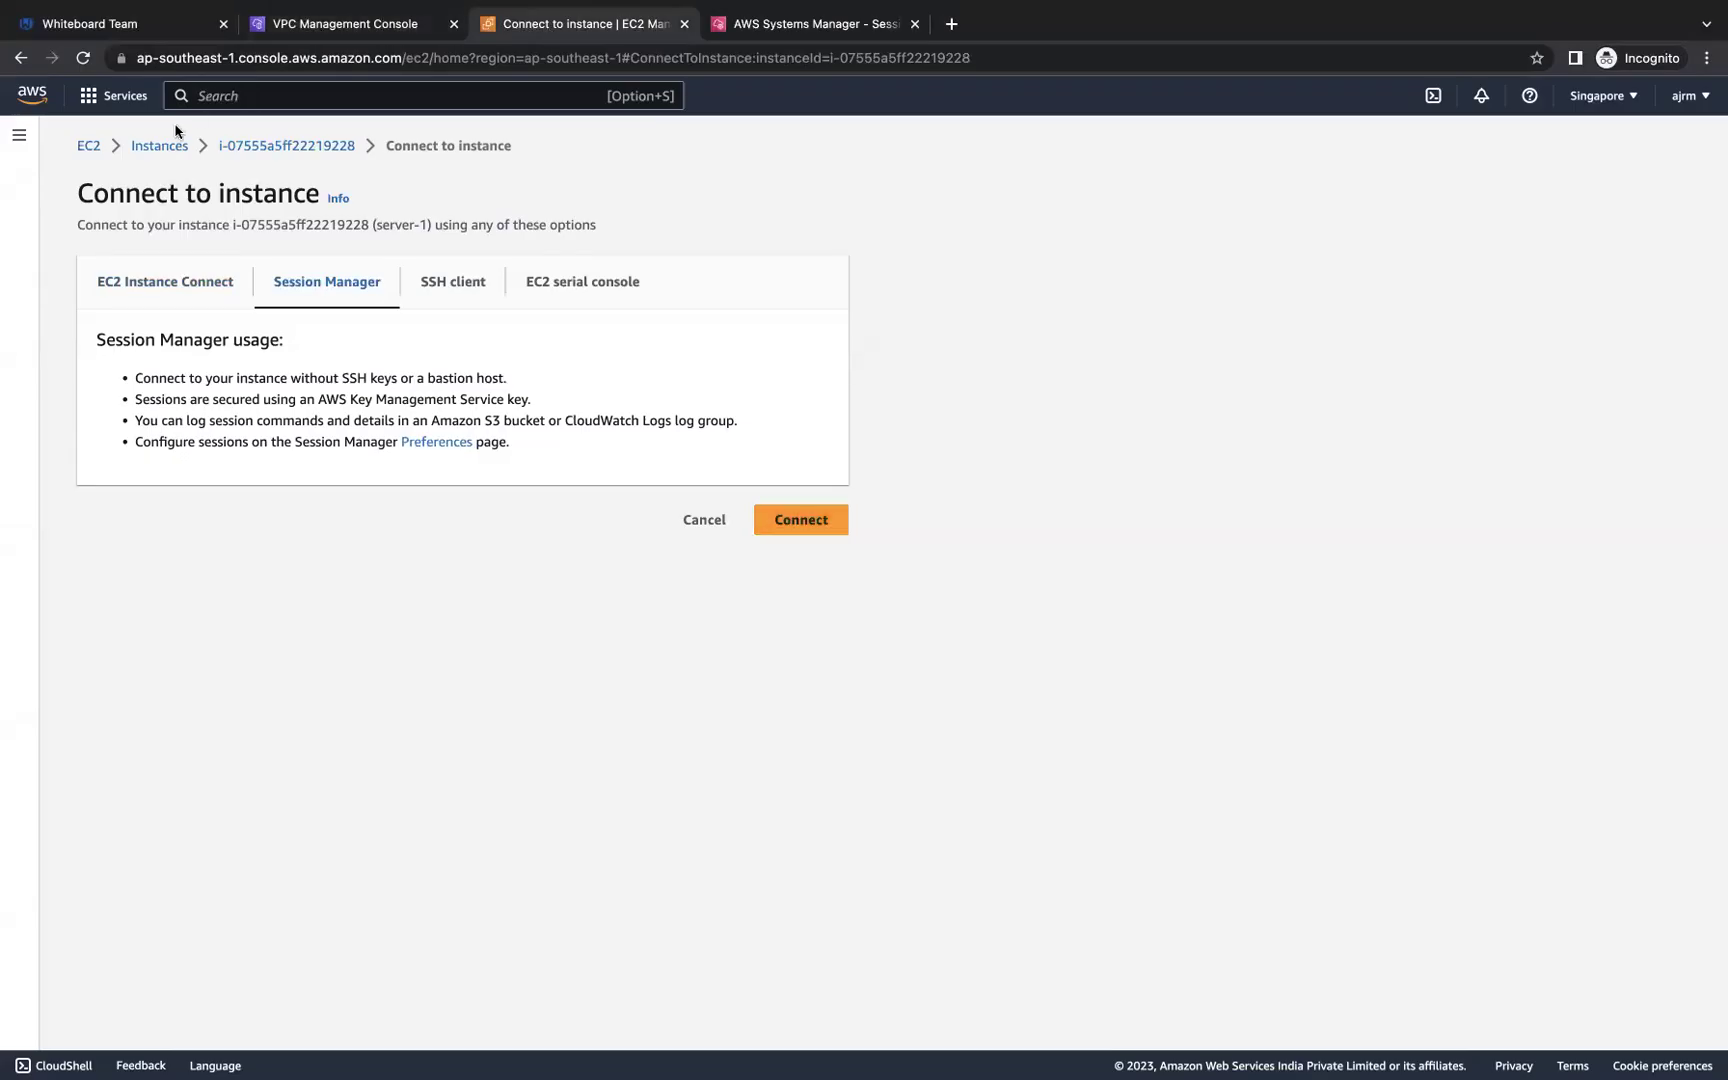
{"action": "left_click", "coordinate": [163, 146]}
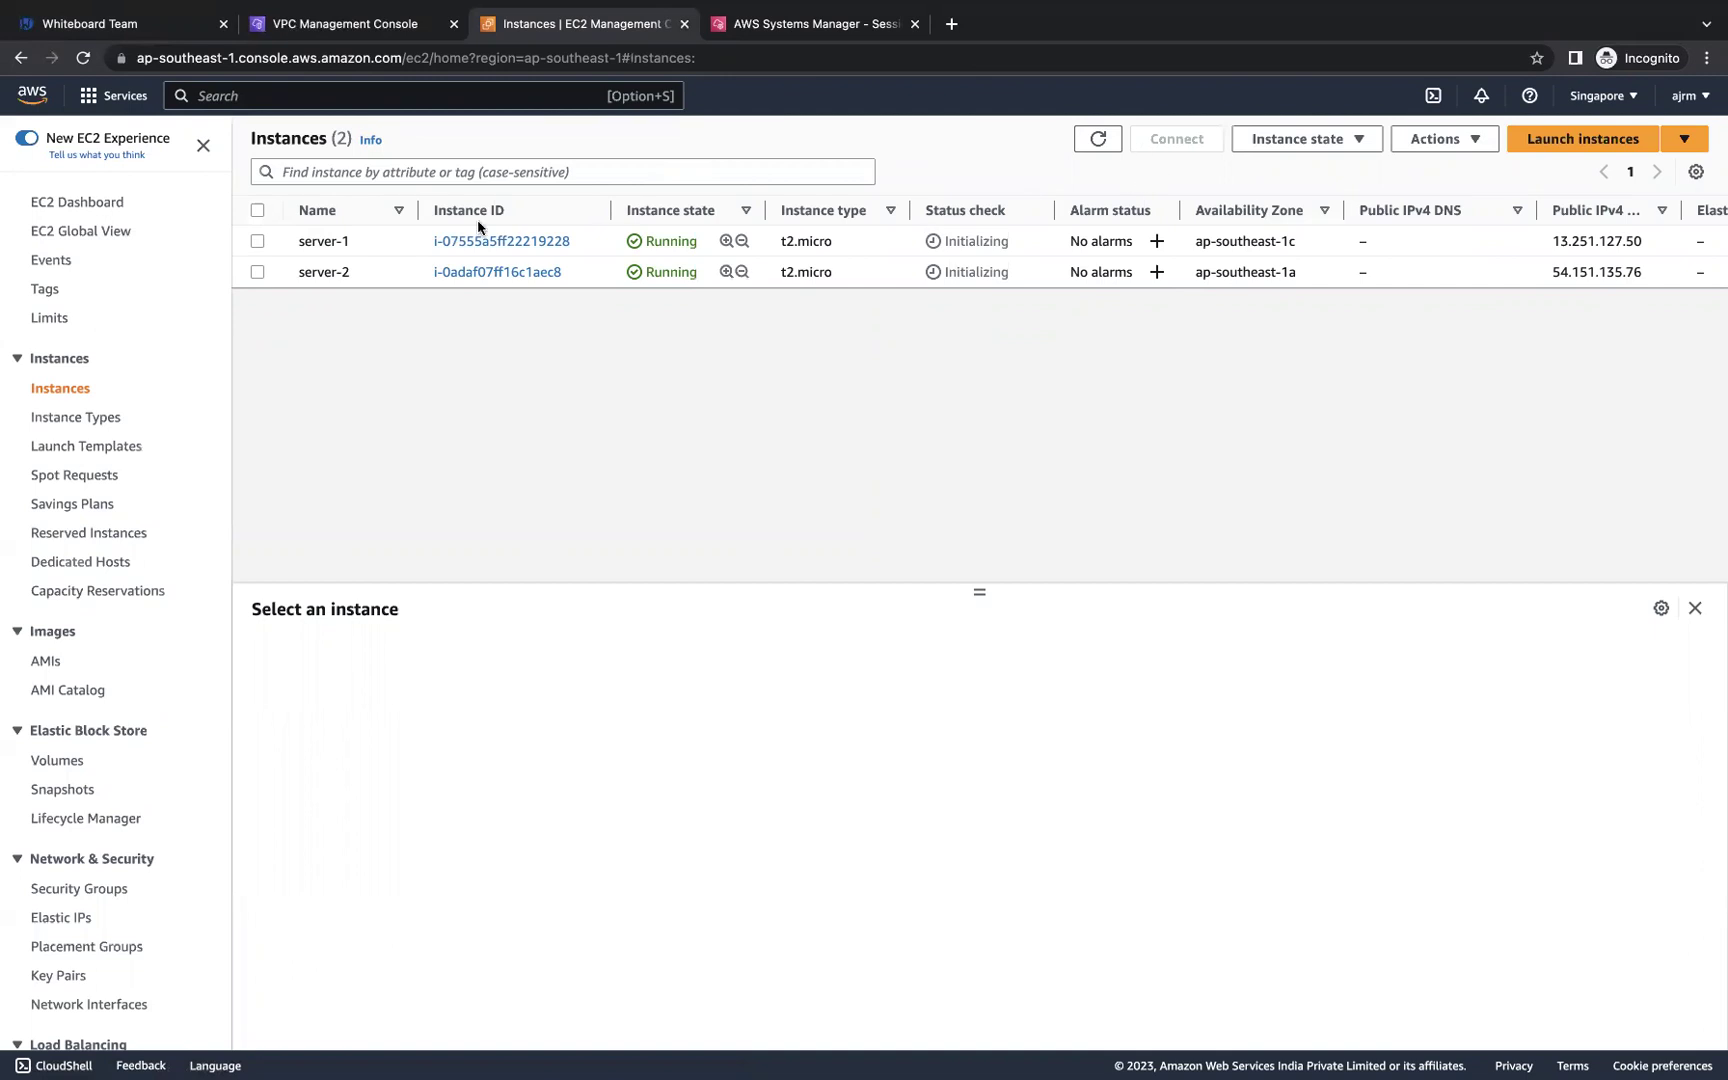
{"action": "left_click", "coordinate": [257, 241]}
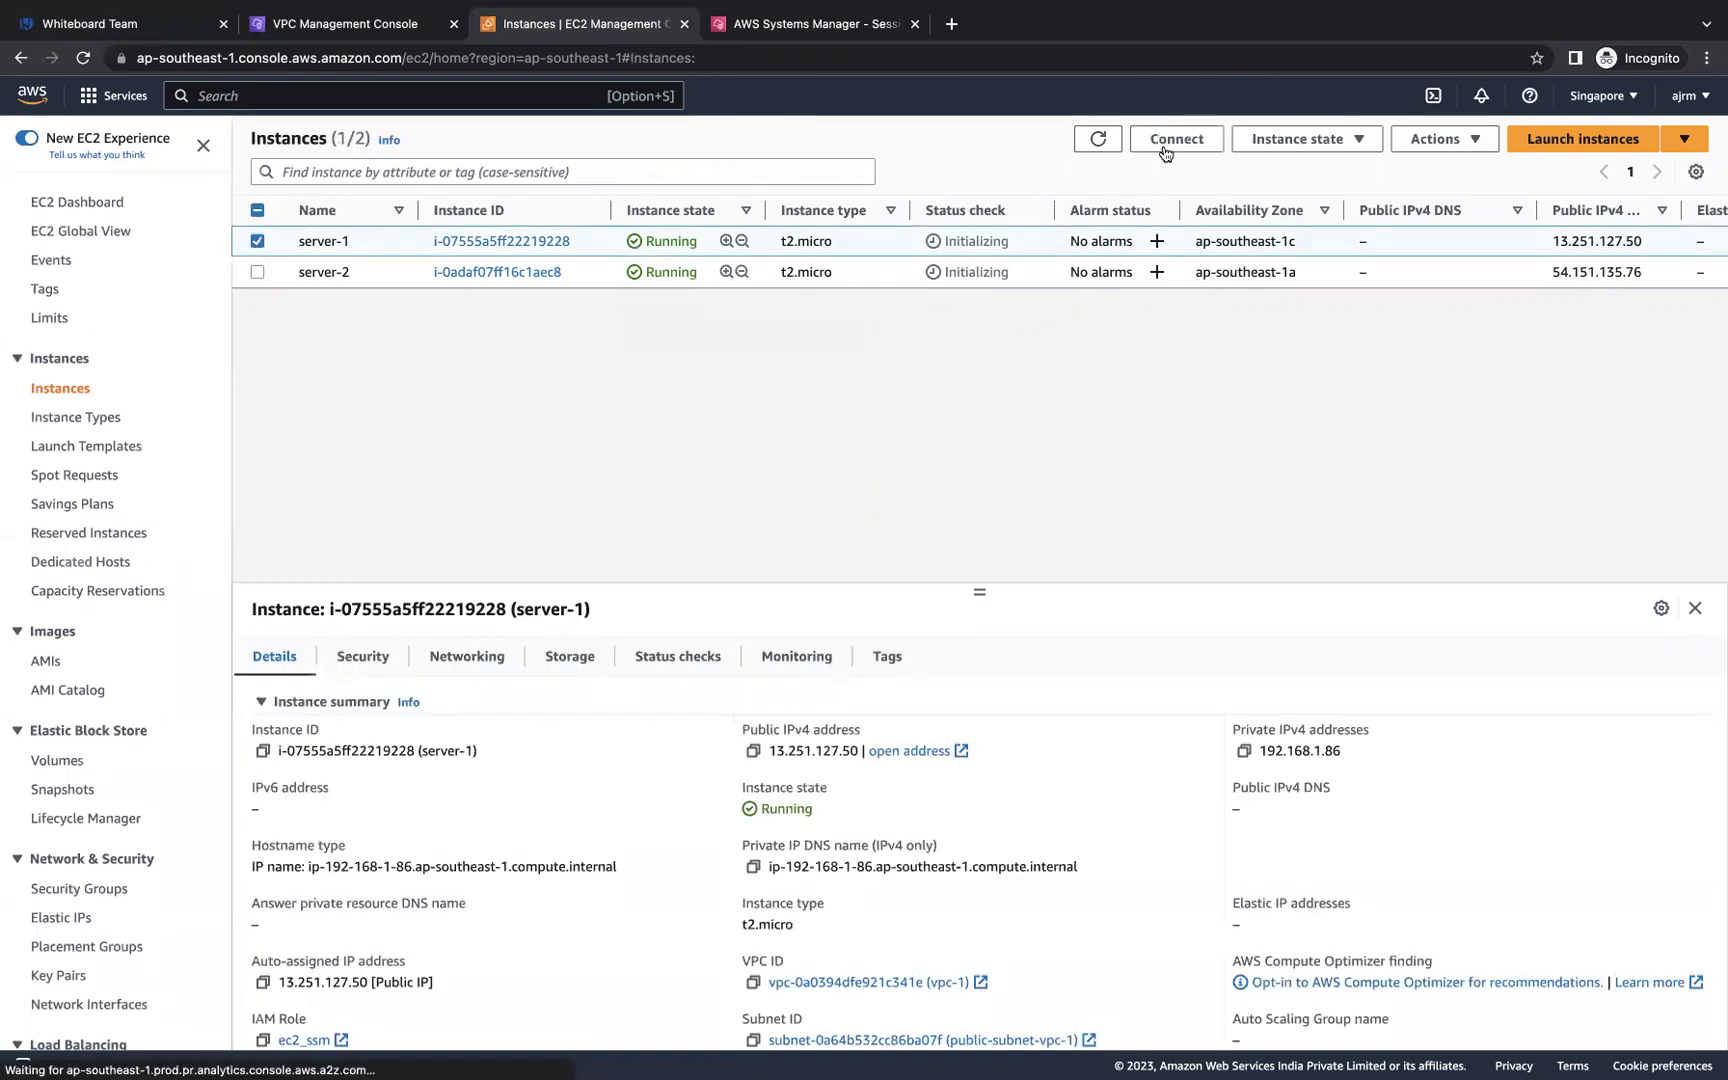
{"action": "left_click", "coordinate": [1165, 145]}
{"action": "left_click", "coordinate": [165, 290]}
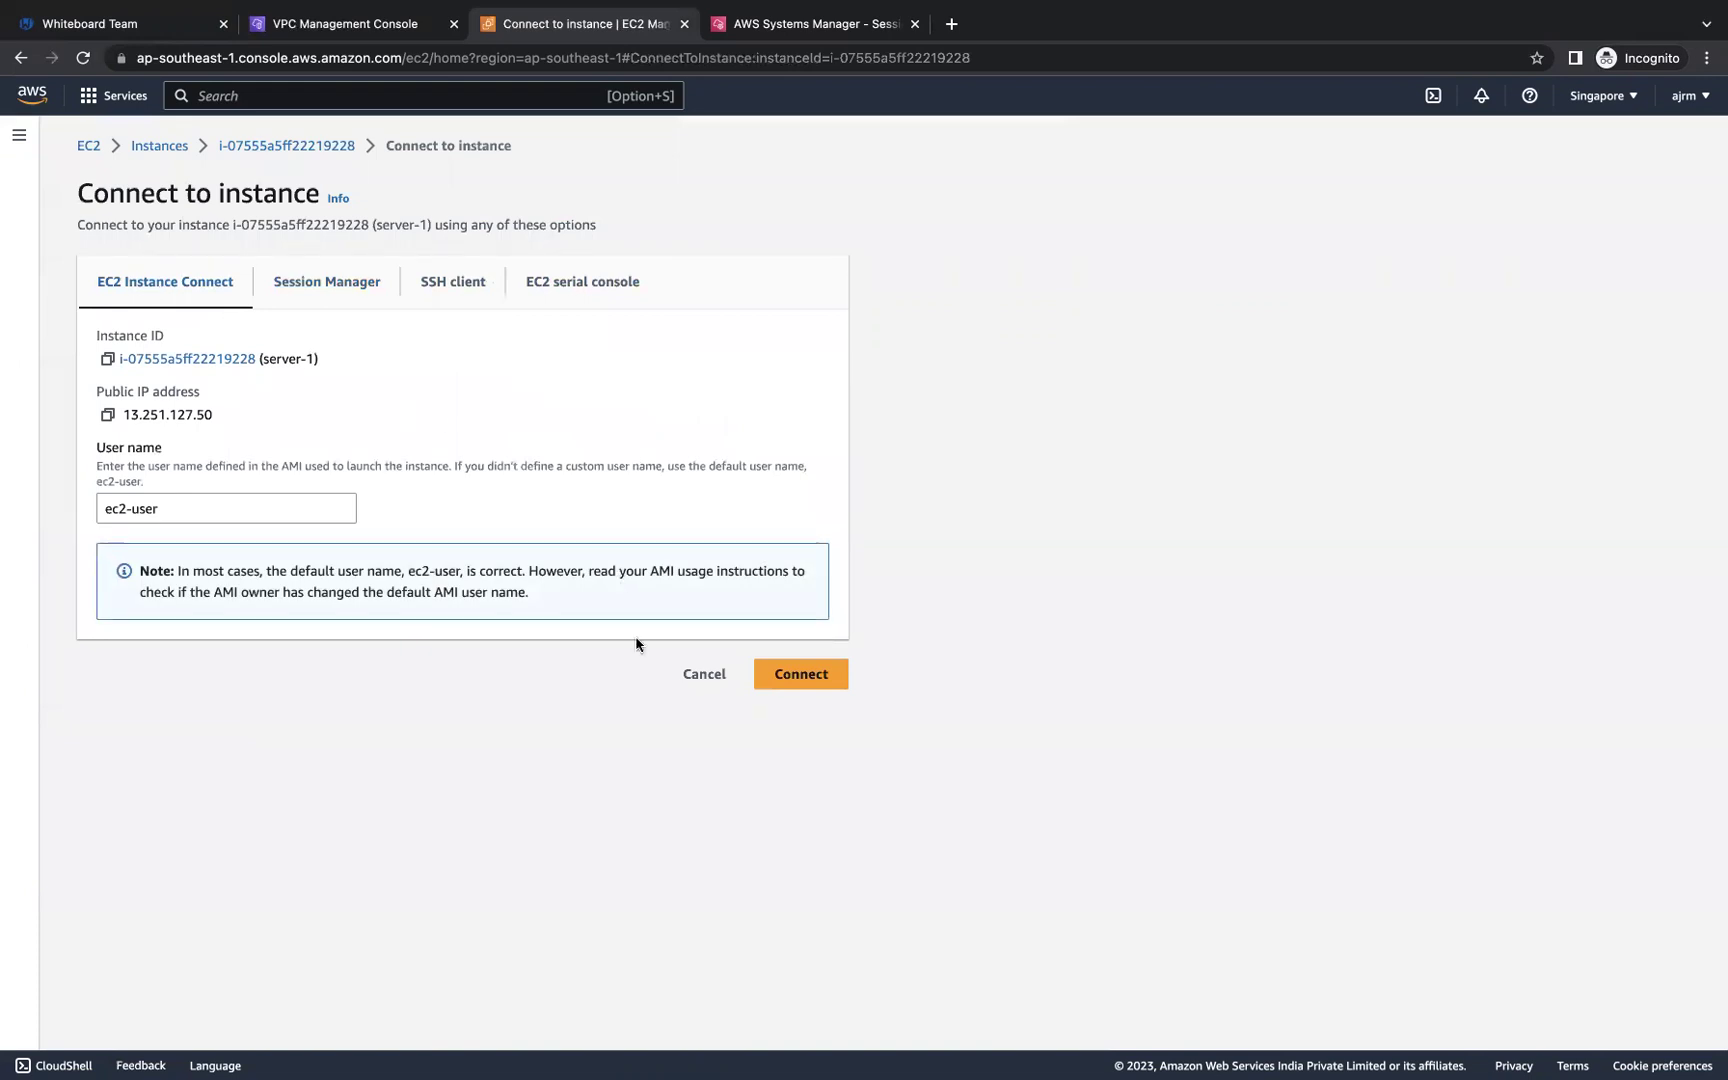
{"action": "left_click", "coordinate": [789, 674]}
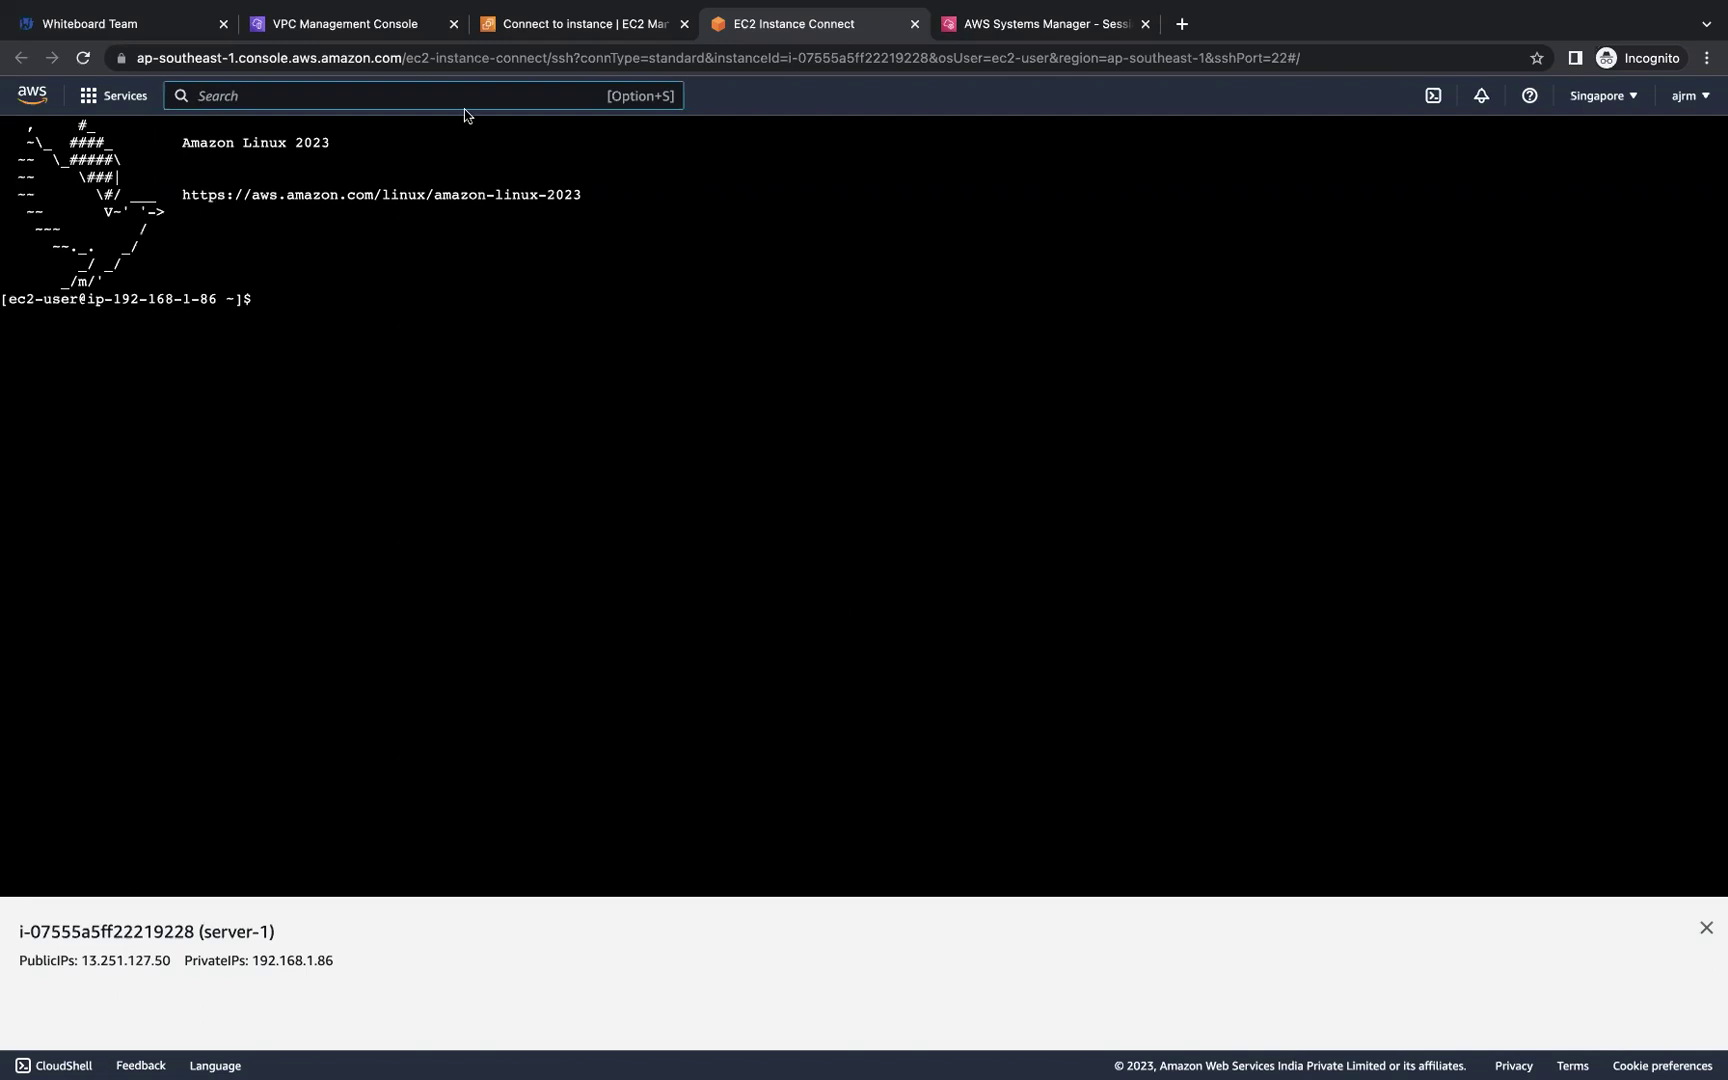
Step: Show the Session Manager connection option for server-1 again and close the EC2 Instance Connect terminal
{"action": "left_click", "coordinate": [545, 32]}
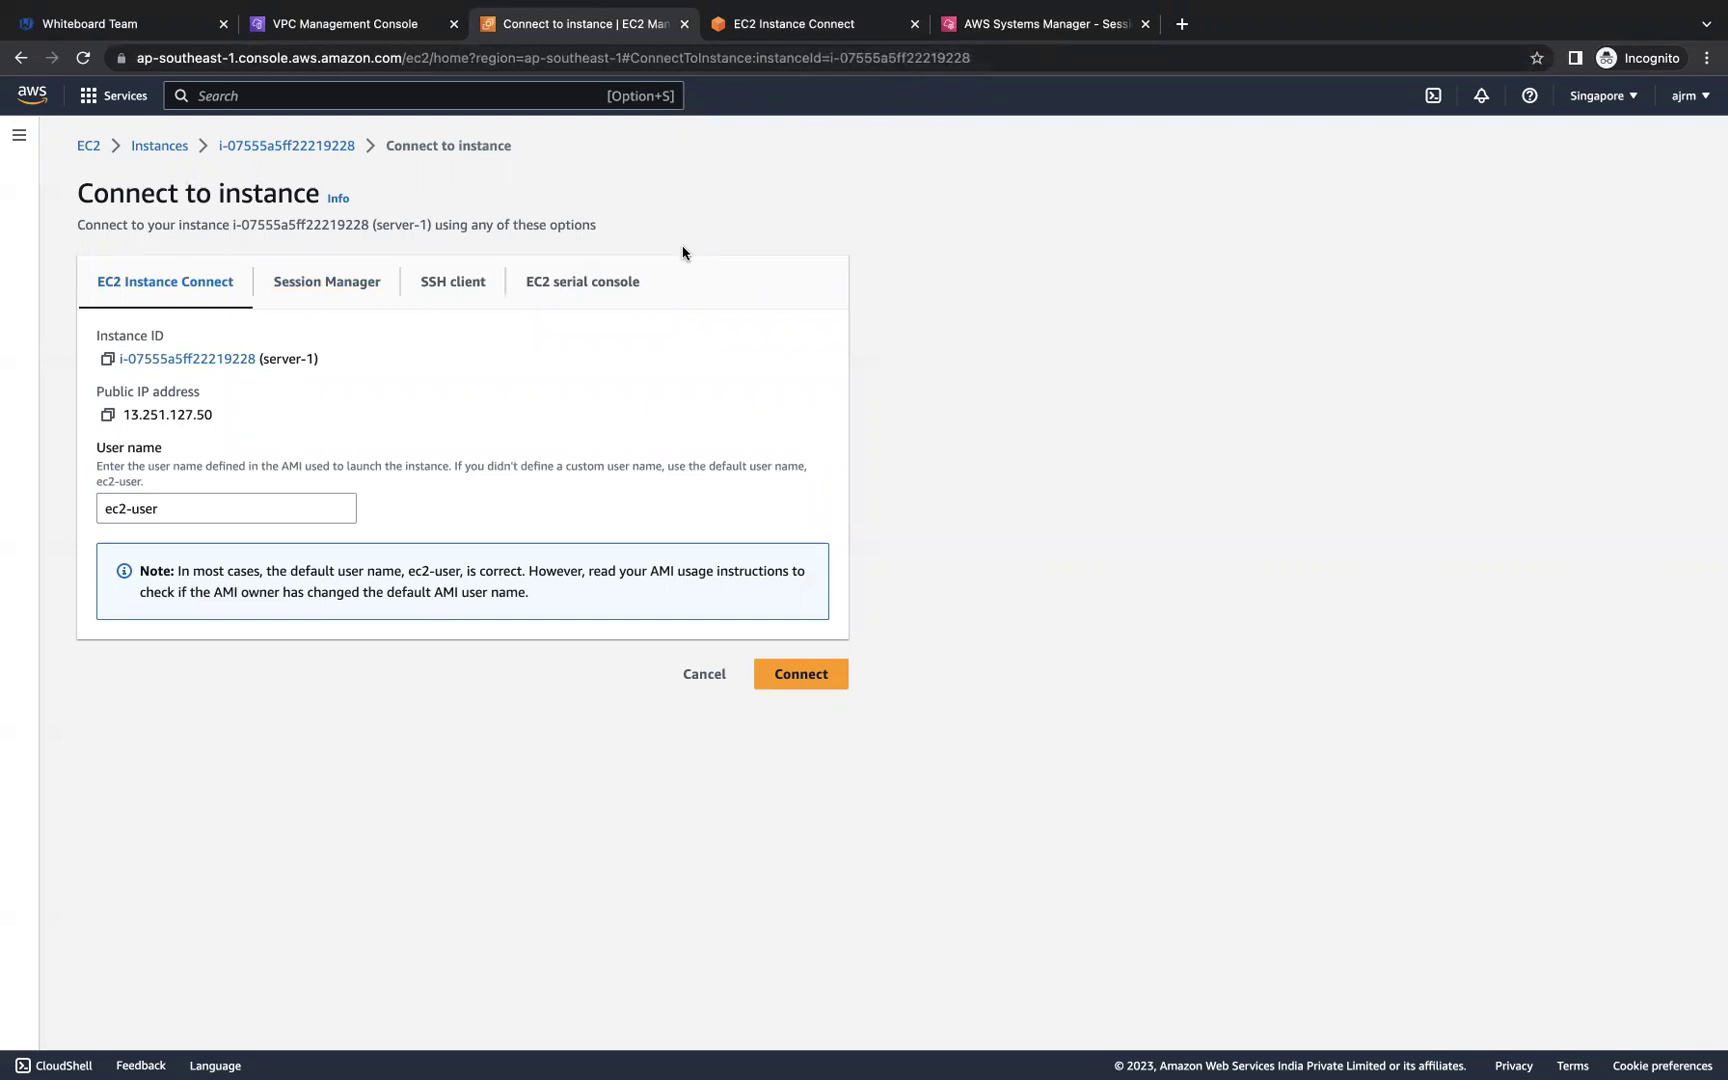
{"action": "left_click", "coordinate": [317, 297]}
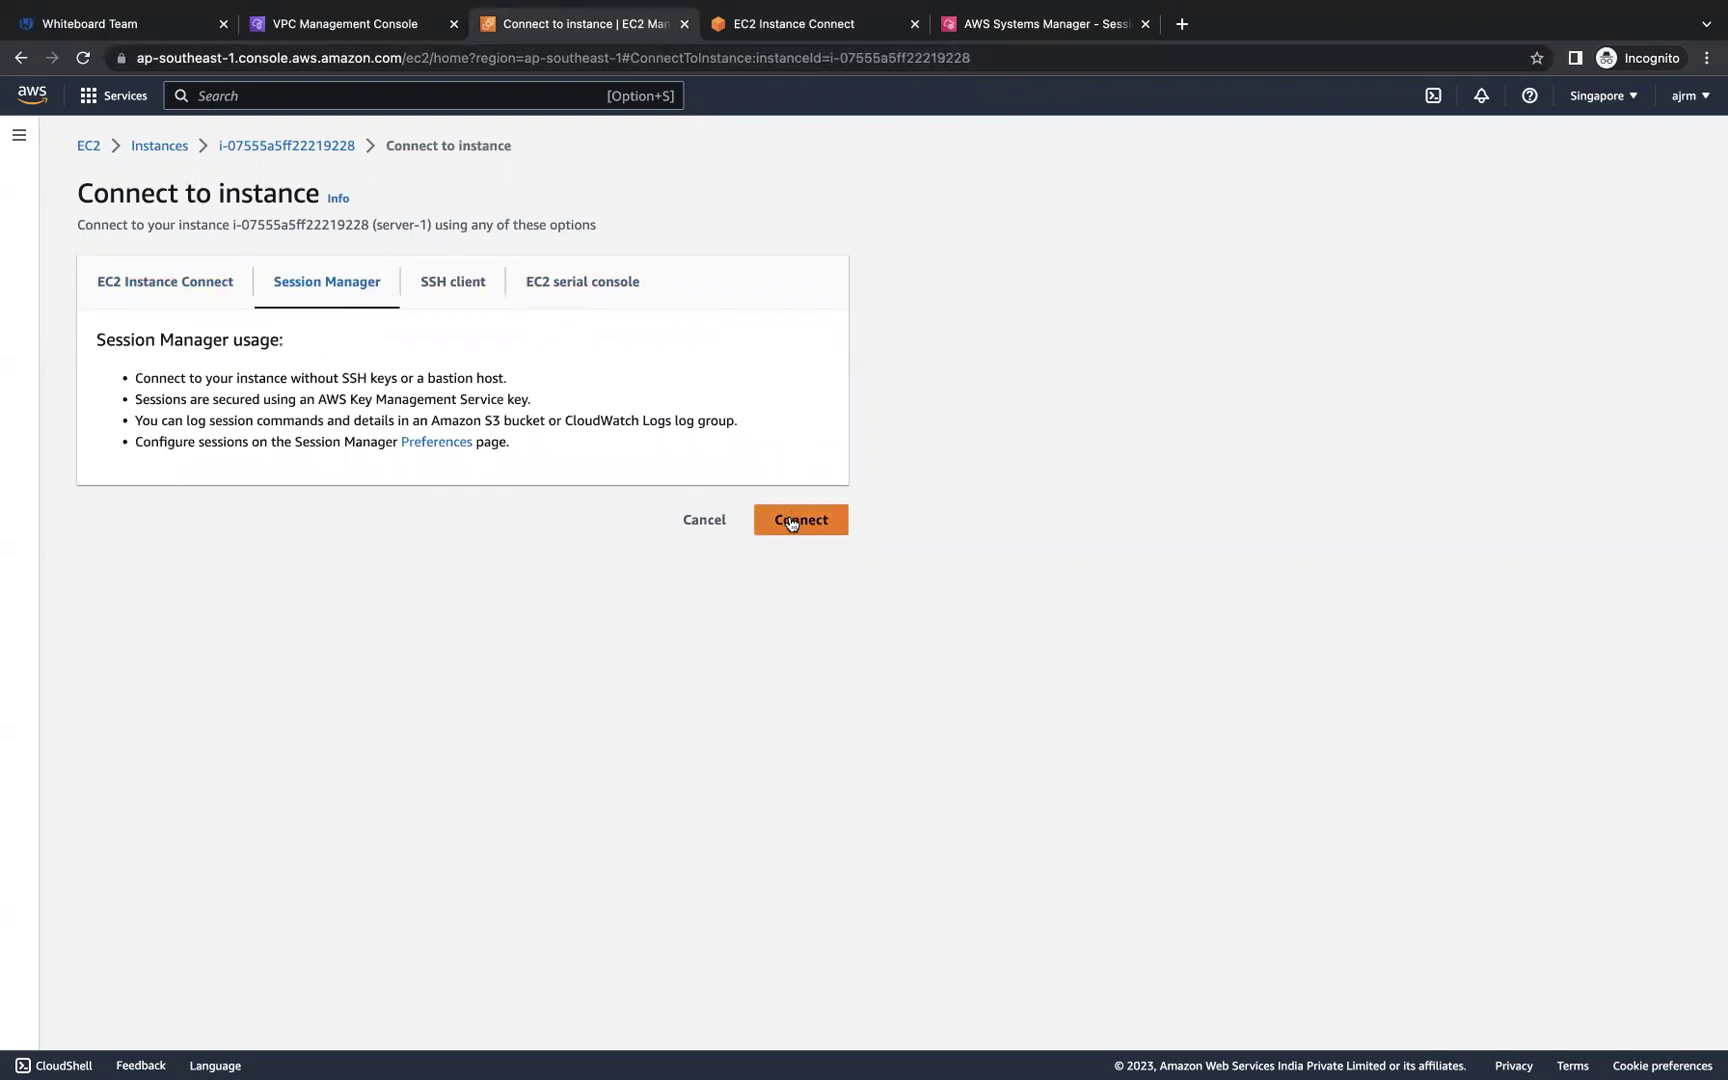
{"action": "left_click", "coordinate": [915, 24]}
Step: Switch to server-1's Session Manager terminal and open a root shell with sudo su
{"action": "left_click", "coordinate": [802, 30]}
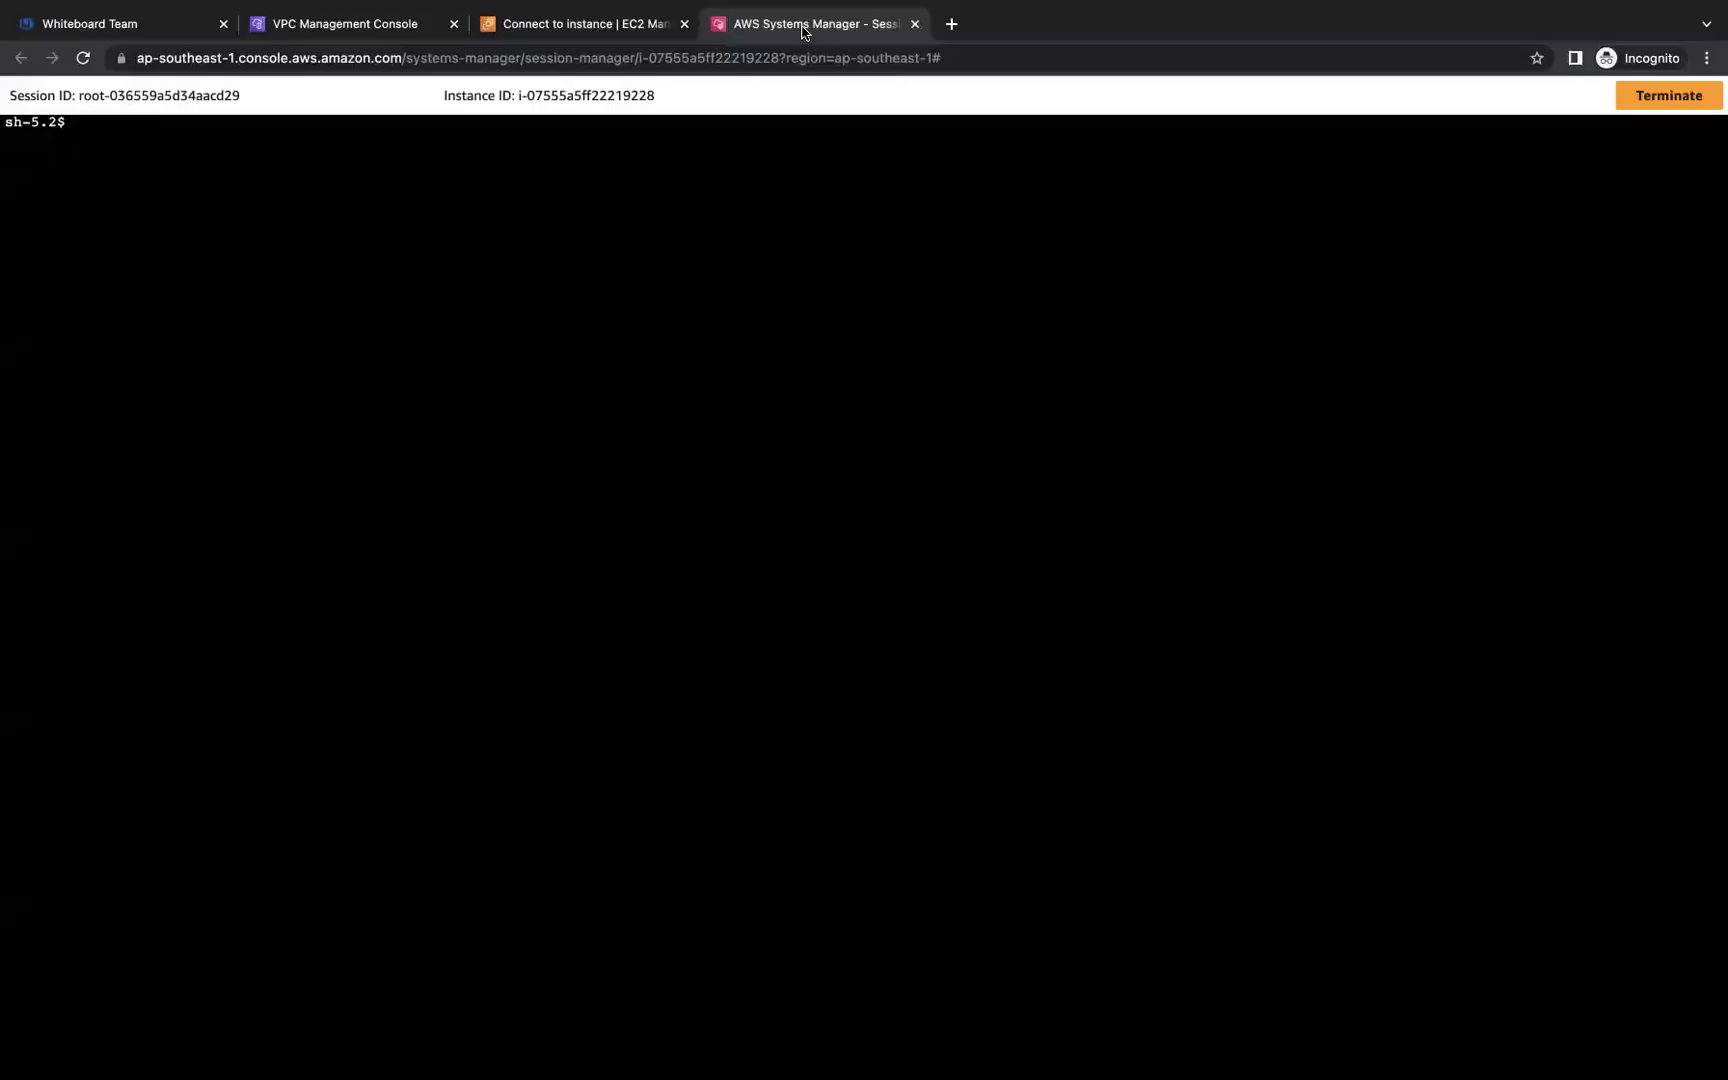
{"action": "left_click", "coordinate": [146, 196]}
{"action": "key", "text": "Return"}
{"action": "key", "text": "Return"}
{"action": "key", "text": "Return"}
{"action": "type", "text": "sudo su"}
{"action": "key", "text": "Return"}
{"action": "key", "text": "Return"}
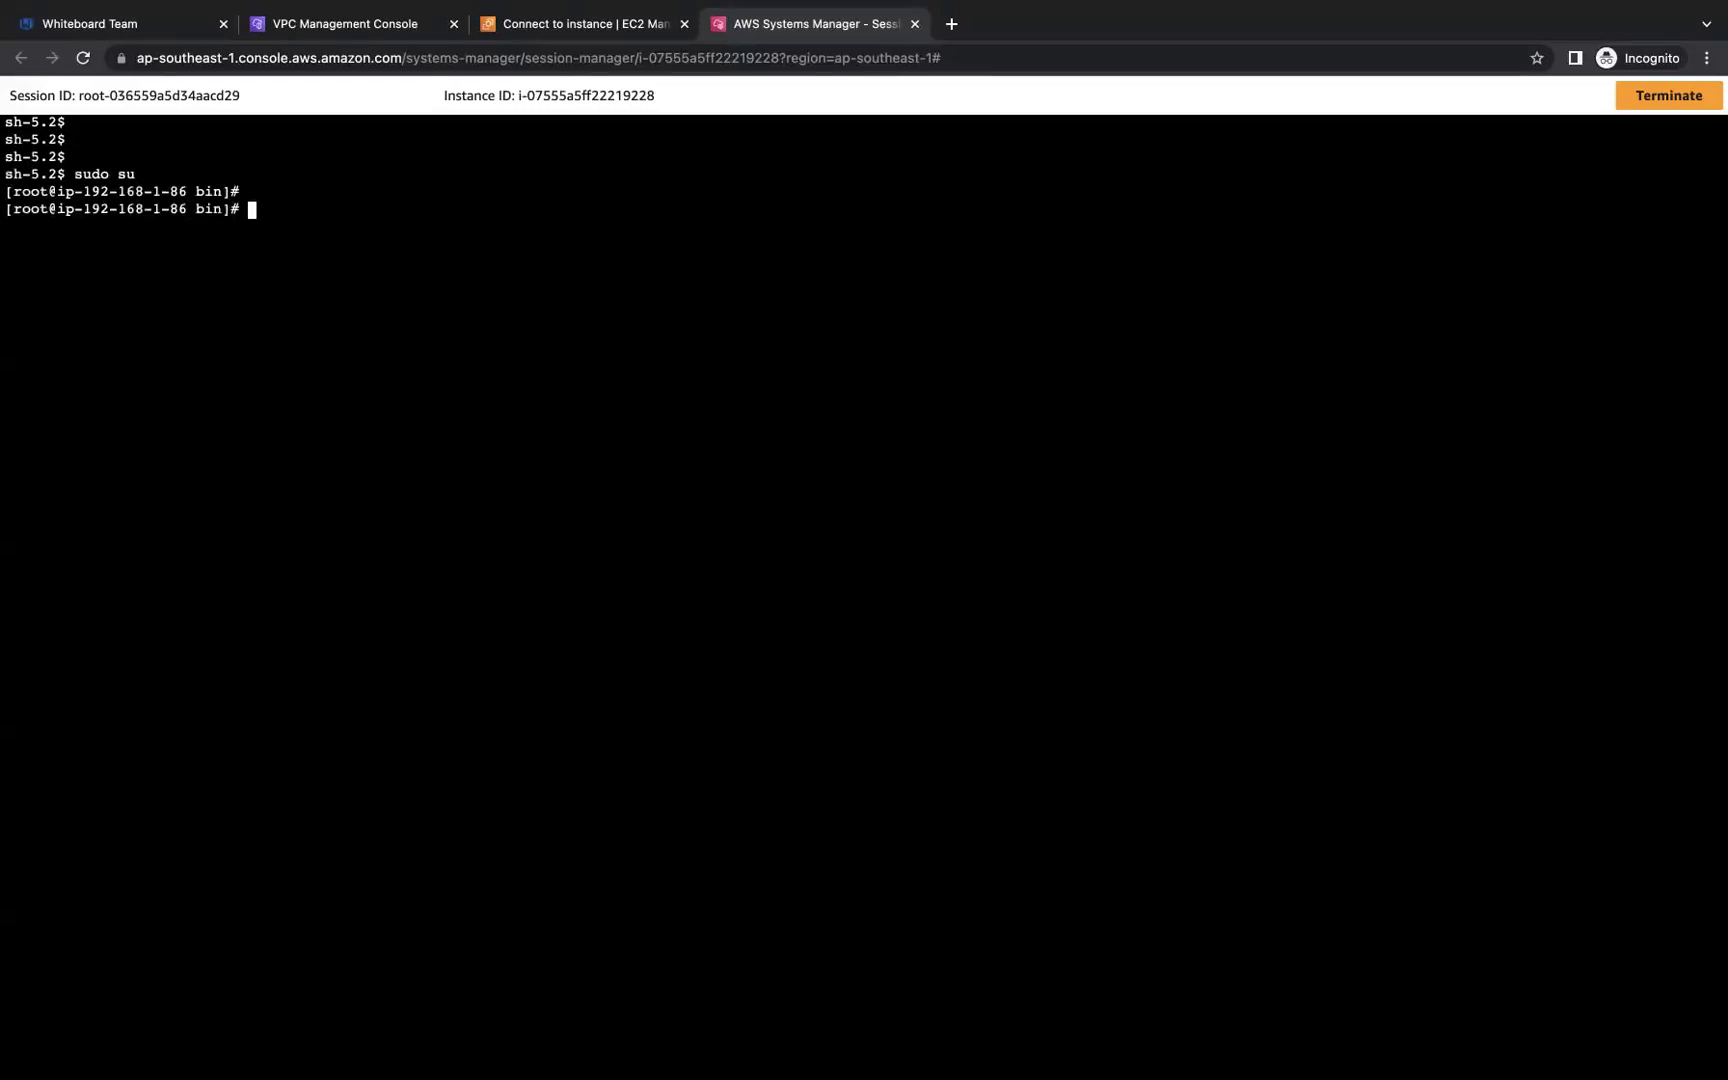
Step: Go to the root home directory on server-1 with cd and list its contents with ls
{"action": "key", "text": "Return"}
{"action": "key", "text": "Return"}
{"action": "key", "text": "Return"}
{"action": "type", "text": "cd"}
{"action": "key", "text": "Return"}
{"action": "key", "text": "Return"}
{"action": "type", "text": "ls"}
{"action": "key", "text": "Return"}
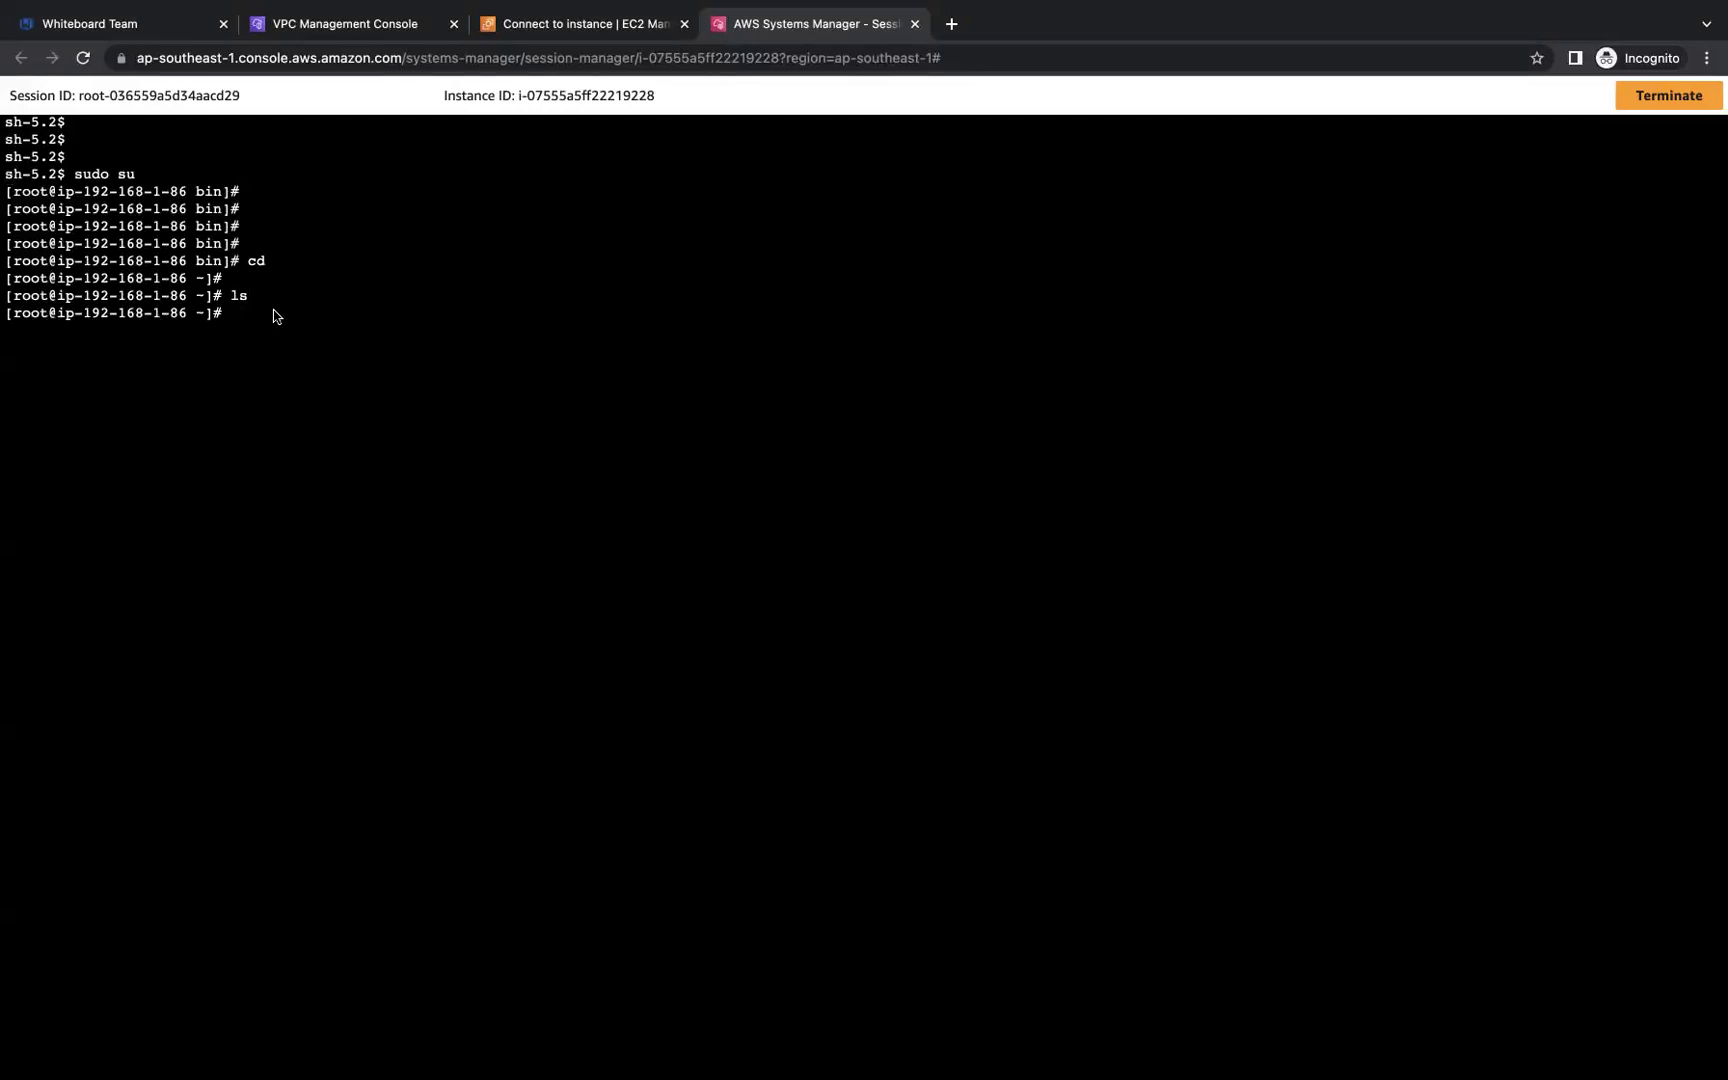
Step: Connect to server-2 from the Instances list through Session Manager and place its session after server-1's in the browser
{"action": "left_click", "coordinate": [578, 30]}
{"action": "left_click", "coordinate": [20, 57]}
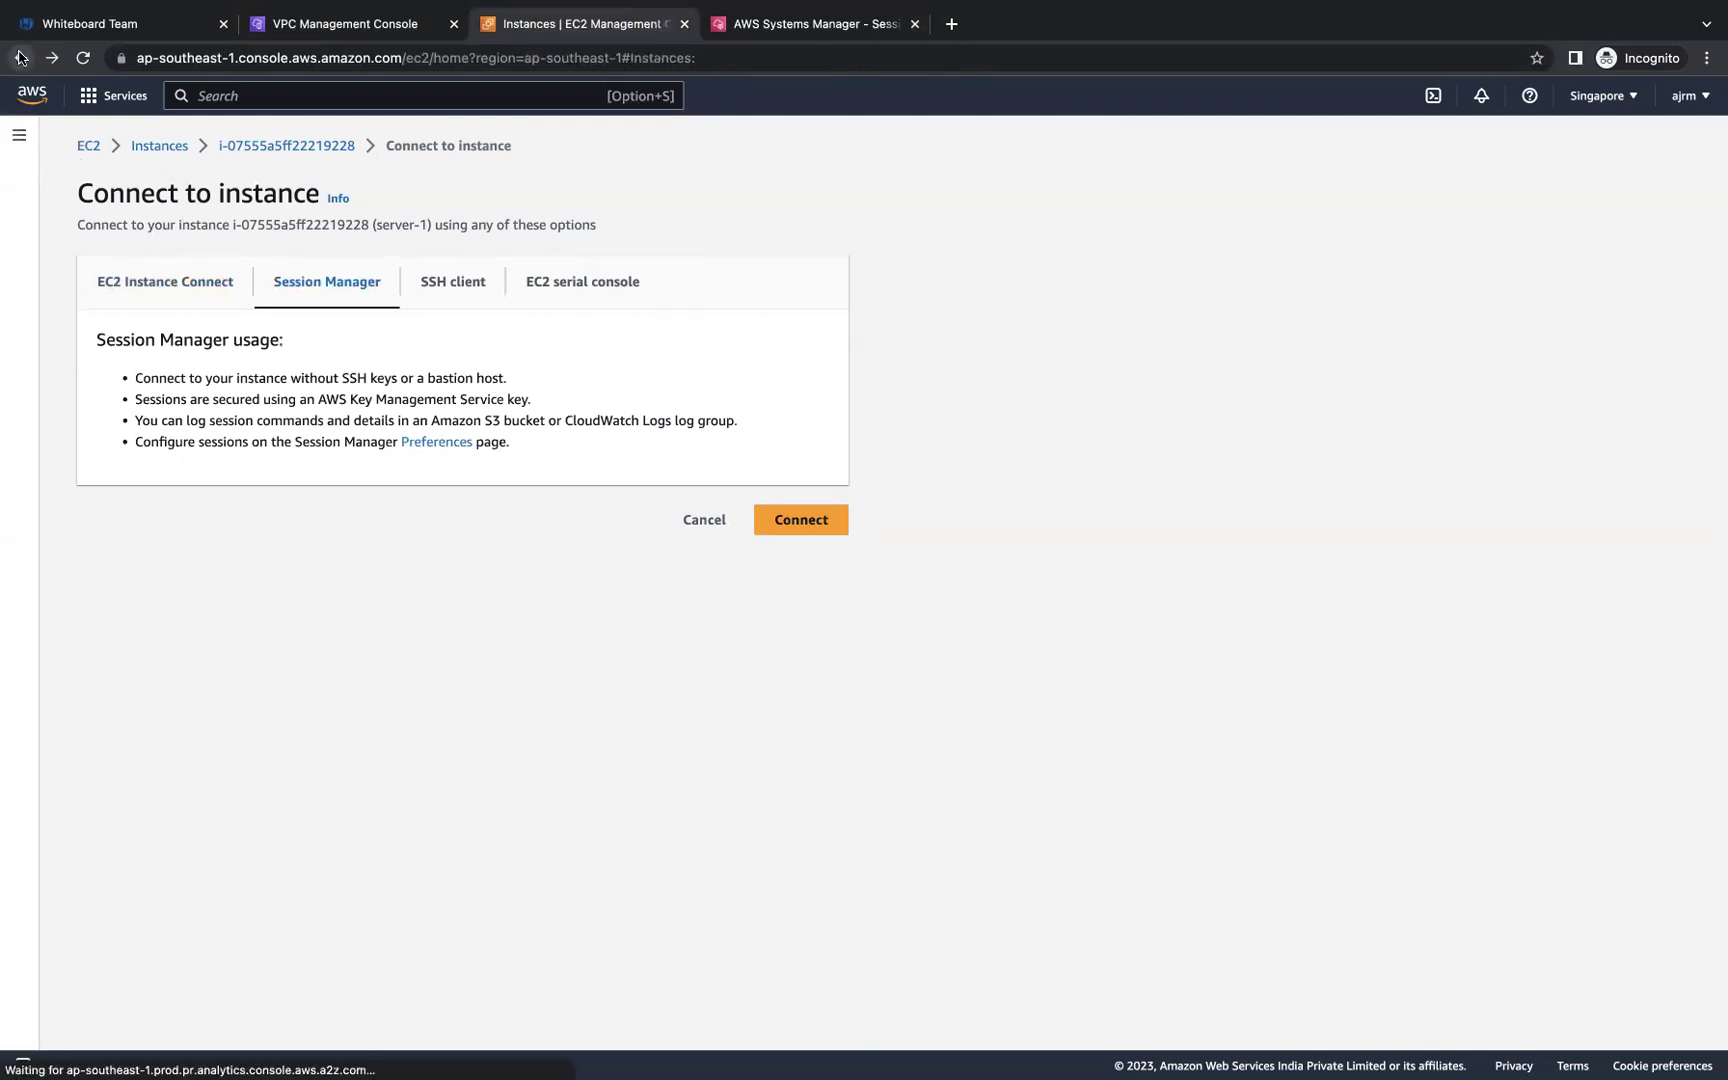
{"action": "left_click", "coordinate": [257, 271]}
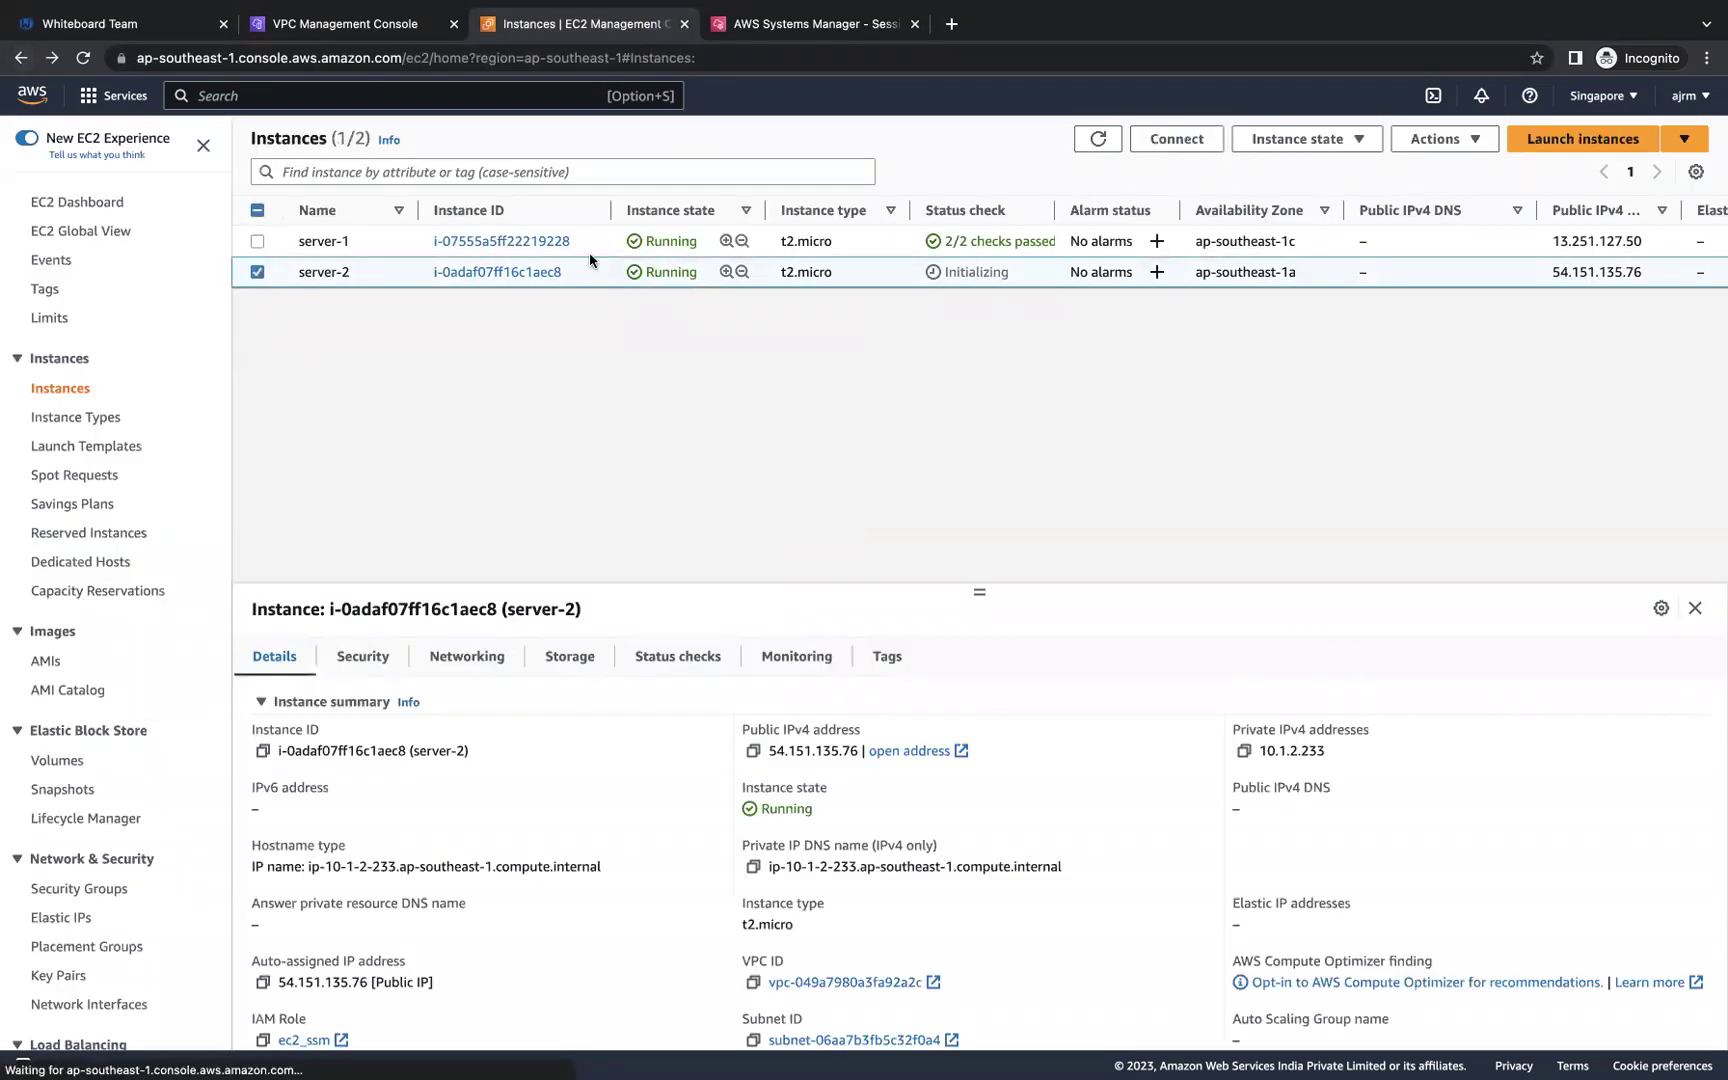
{"action": "left_click", "coordinate": [1190, 150]}
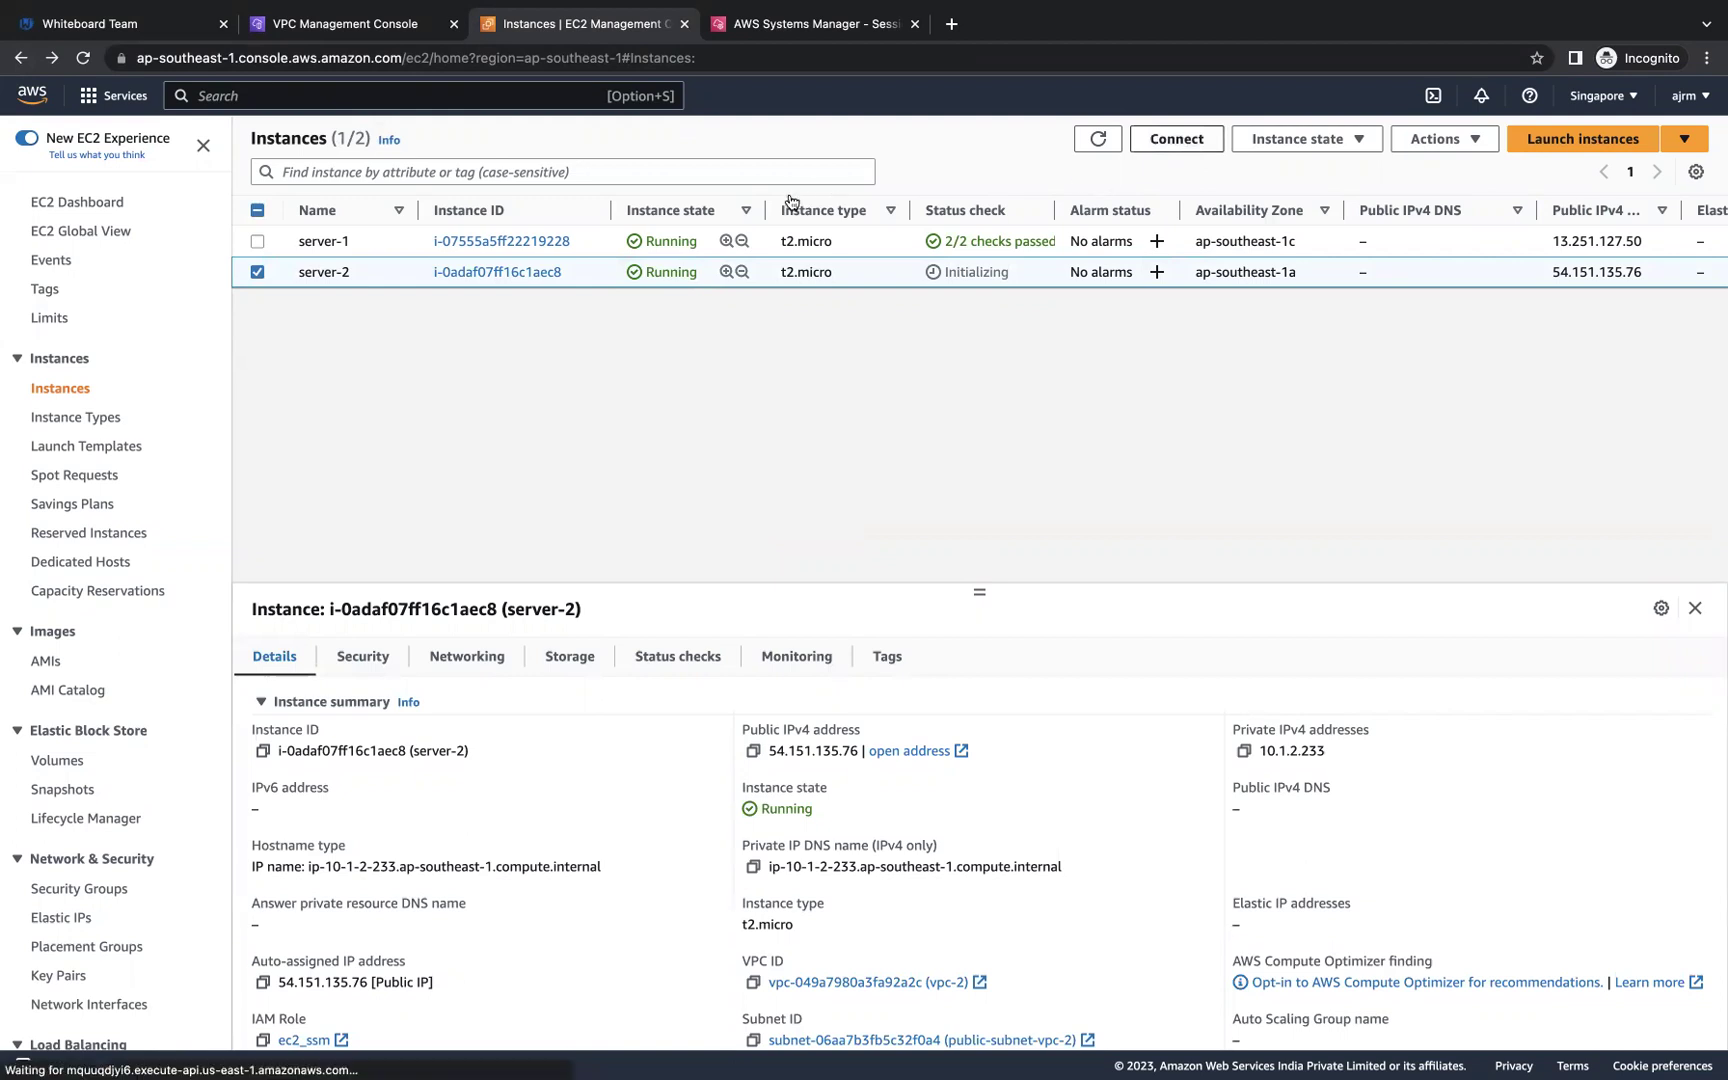
{"action": "left_click", "coordinate": [826, 518]}
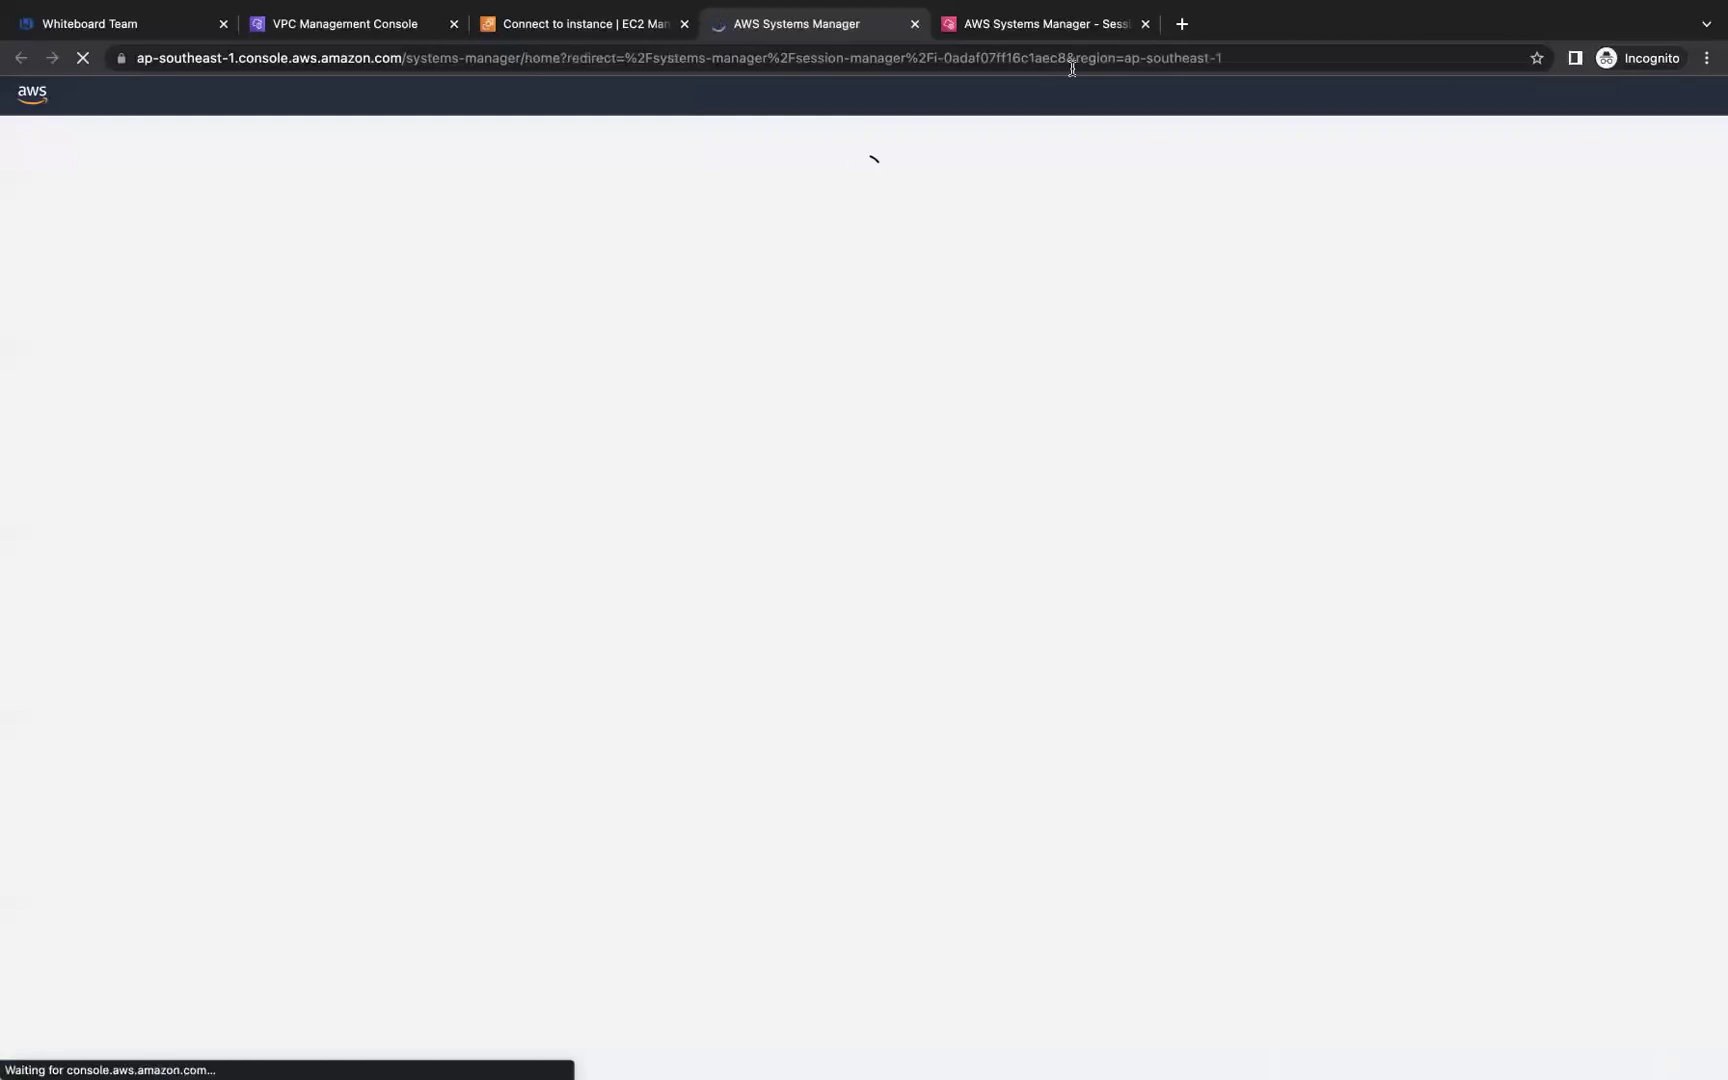
{"action": "left_click", "coordinate": [1089, 32]}
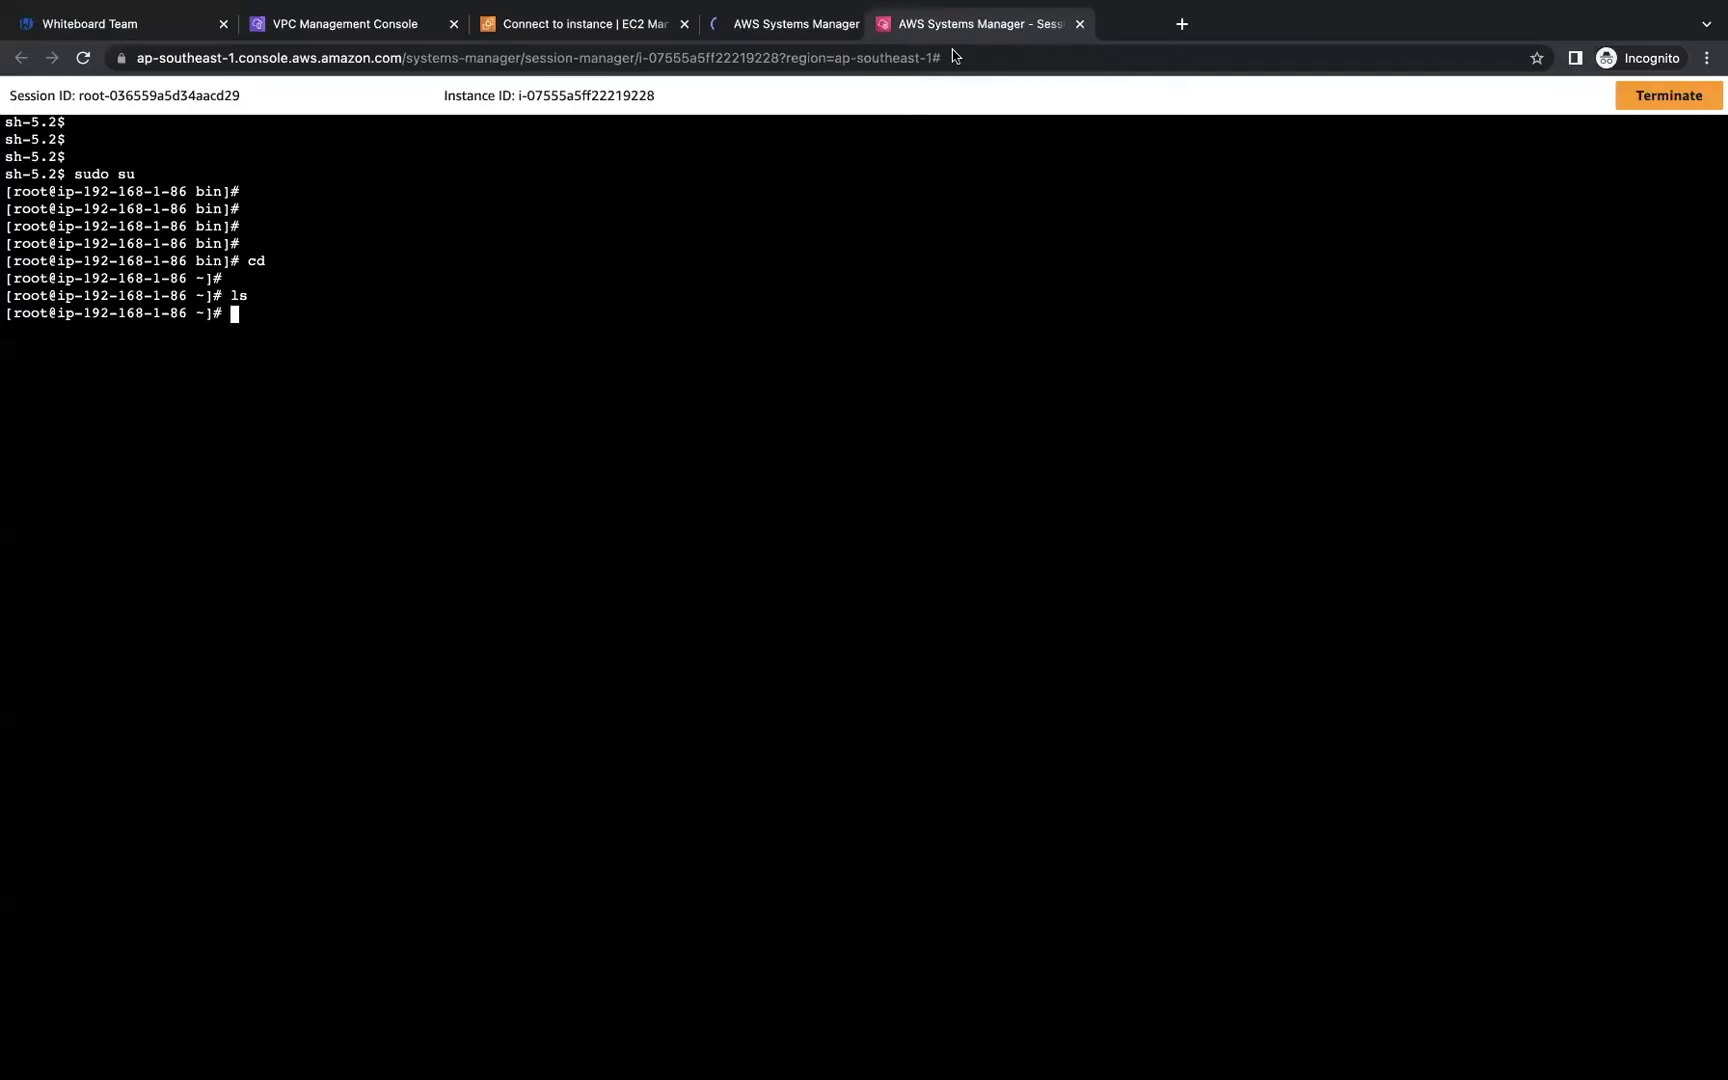
{"action": "left_click", "coordinate": [1040, 24]}
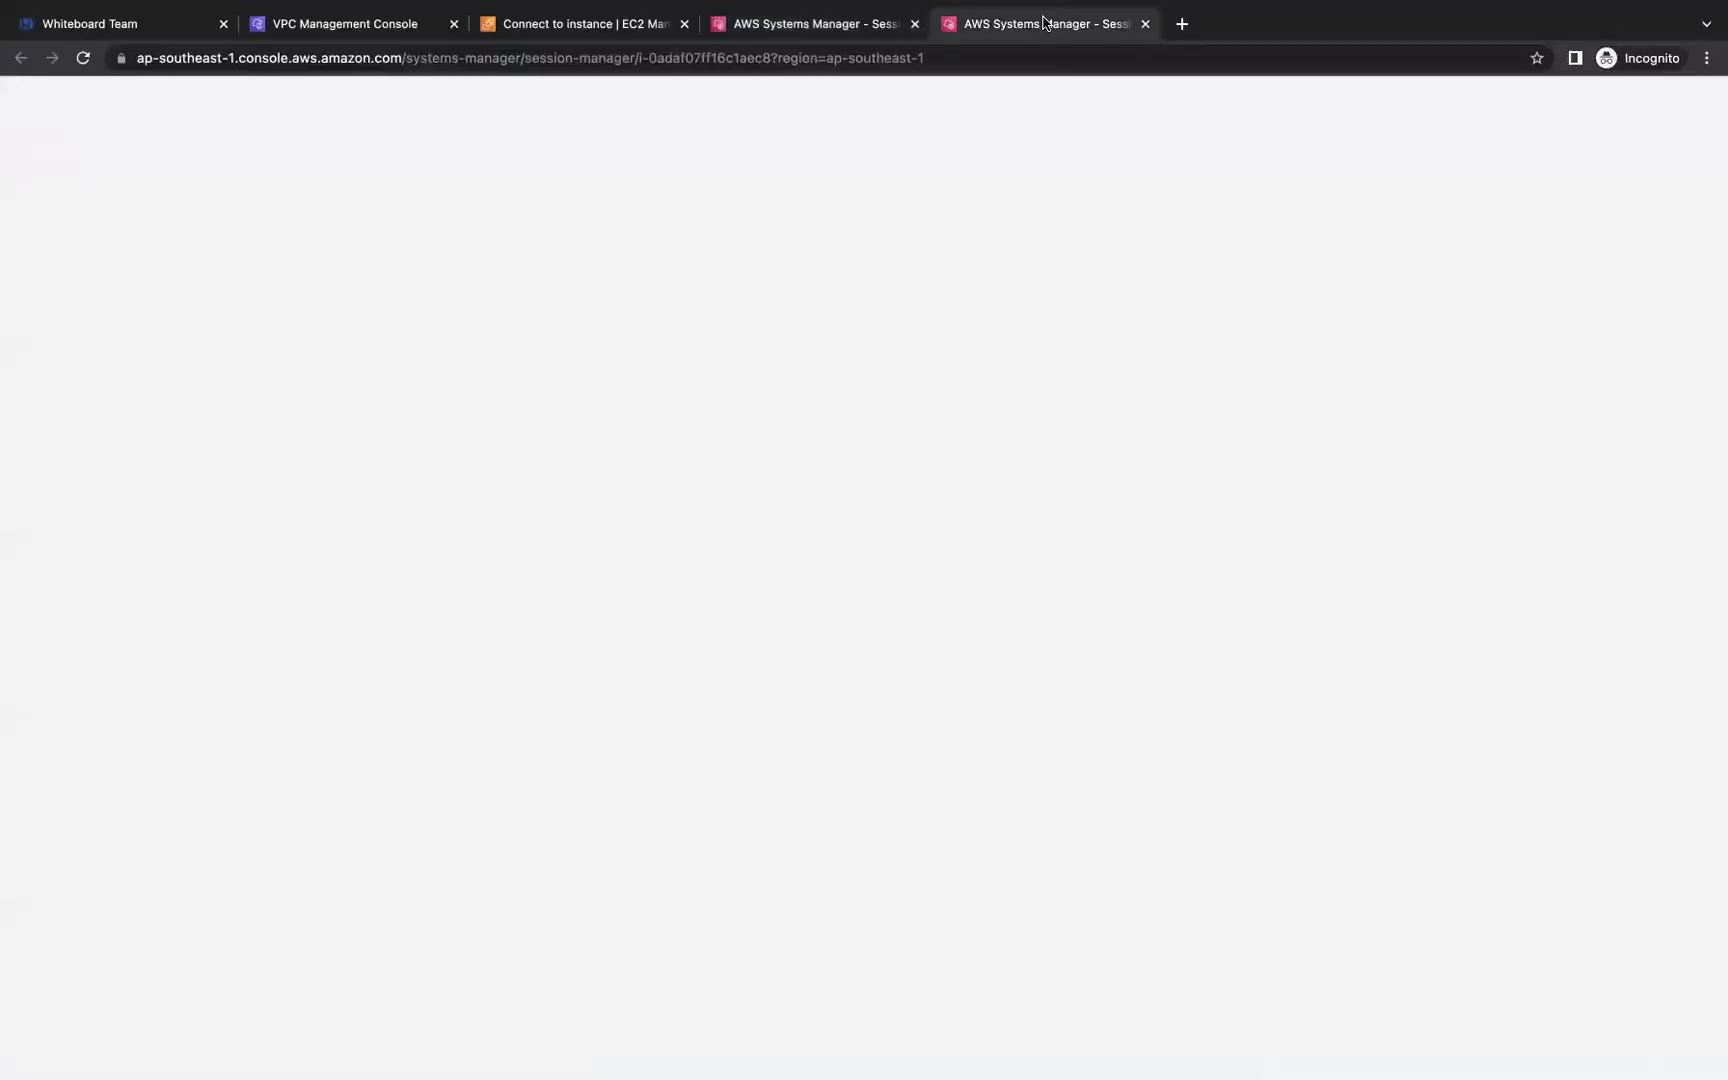
Step: Open a root shell on server-2 with sudo su and go to the home directory with cd
{"action": "type", "text": "sudo su"}
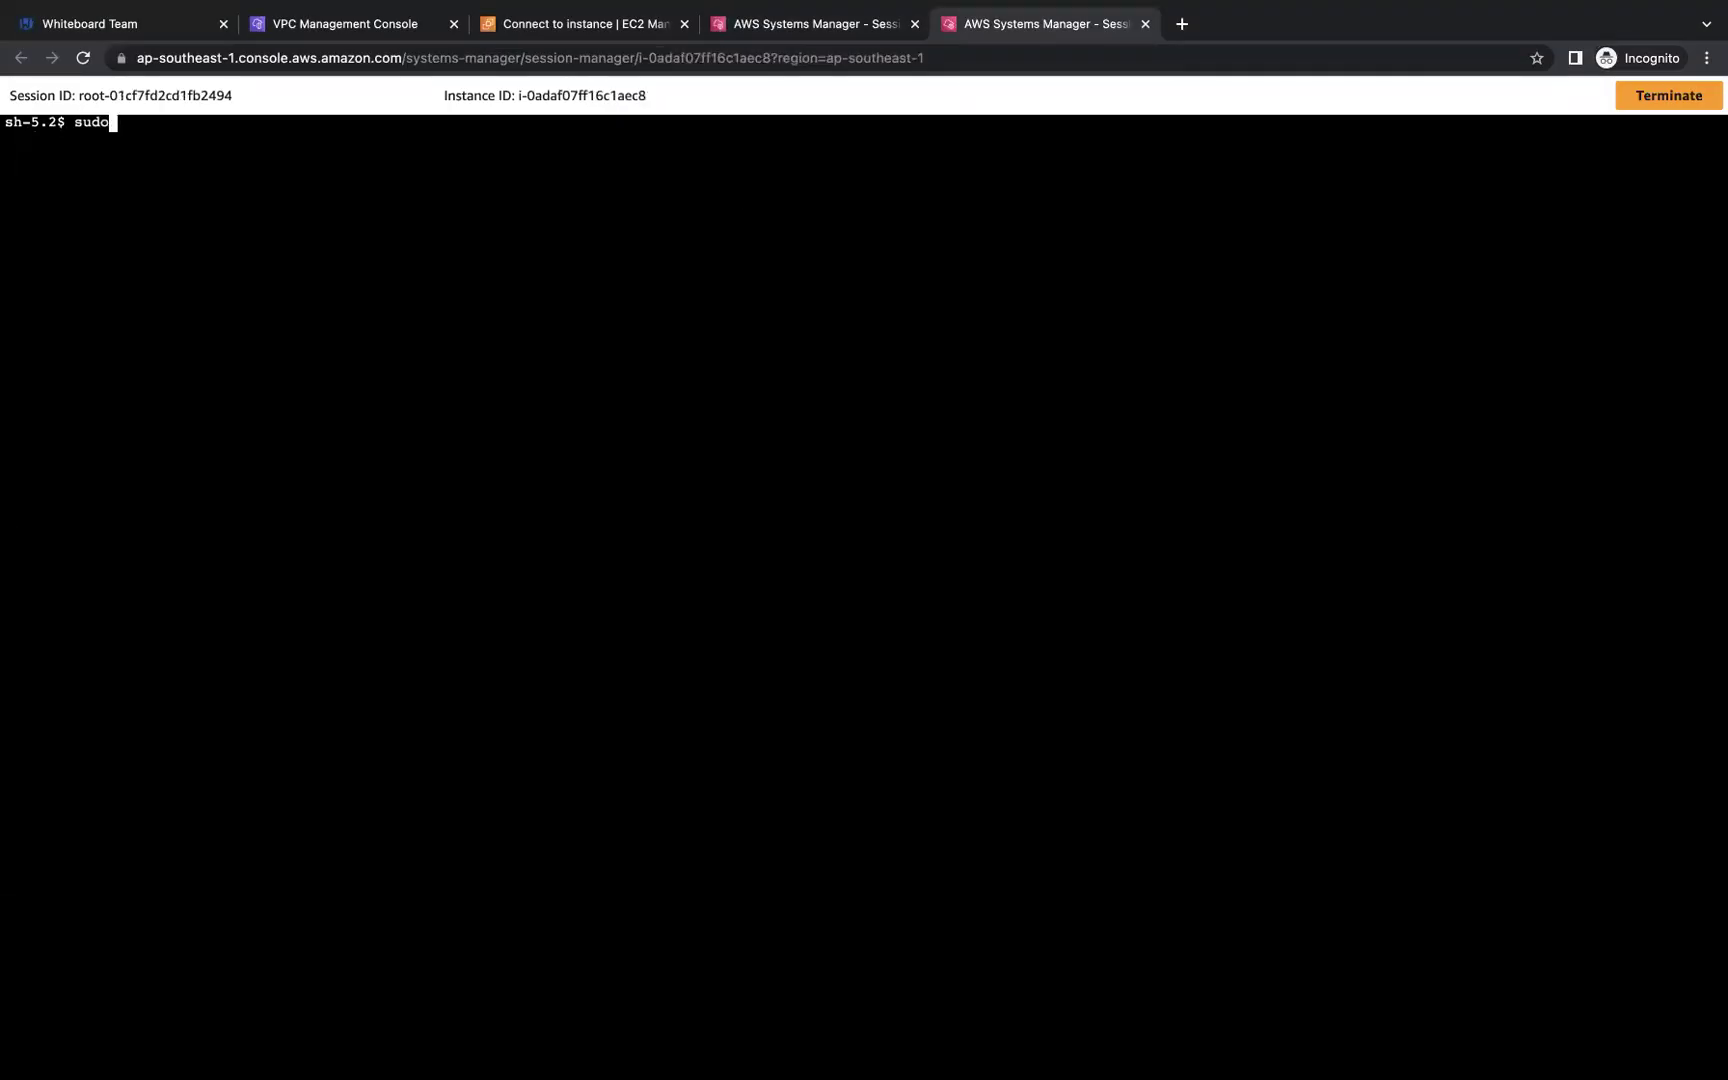
{"action": "key", "text": "Return"}
{"action": "type", "text": "cd"}
{"action": "key", "text": "Return"}
{"action": "key", "text": "Return"}
{"action": "key", "text": "Return"}
{"action": "key", "text": "Return"}
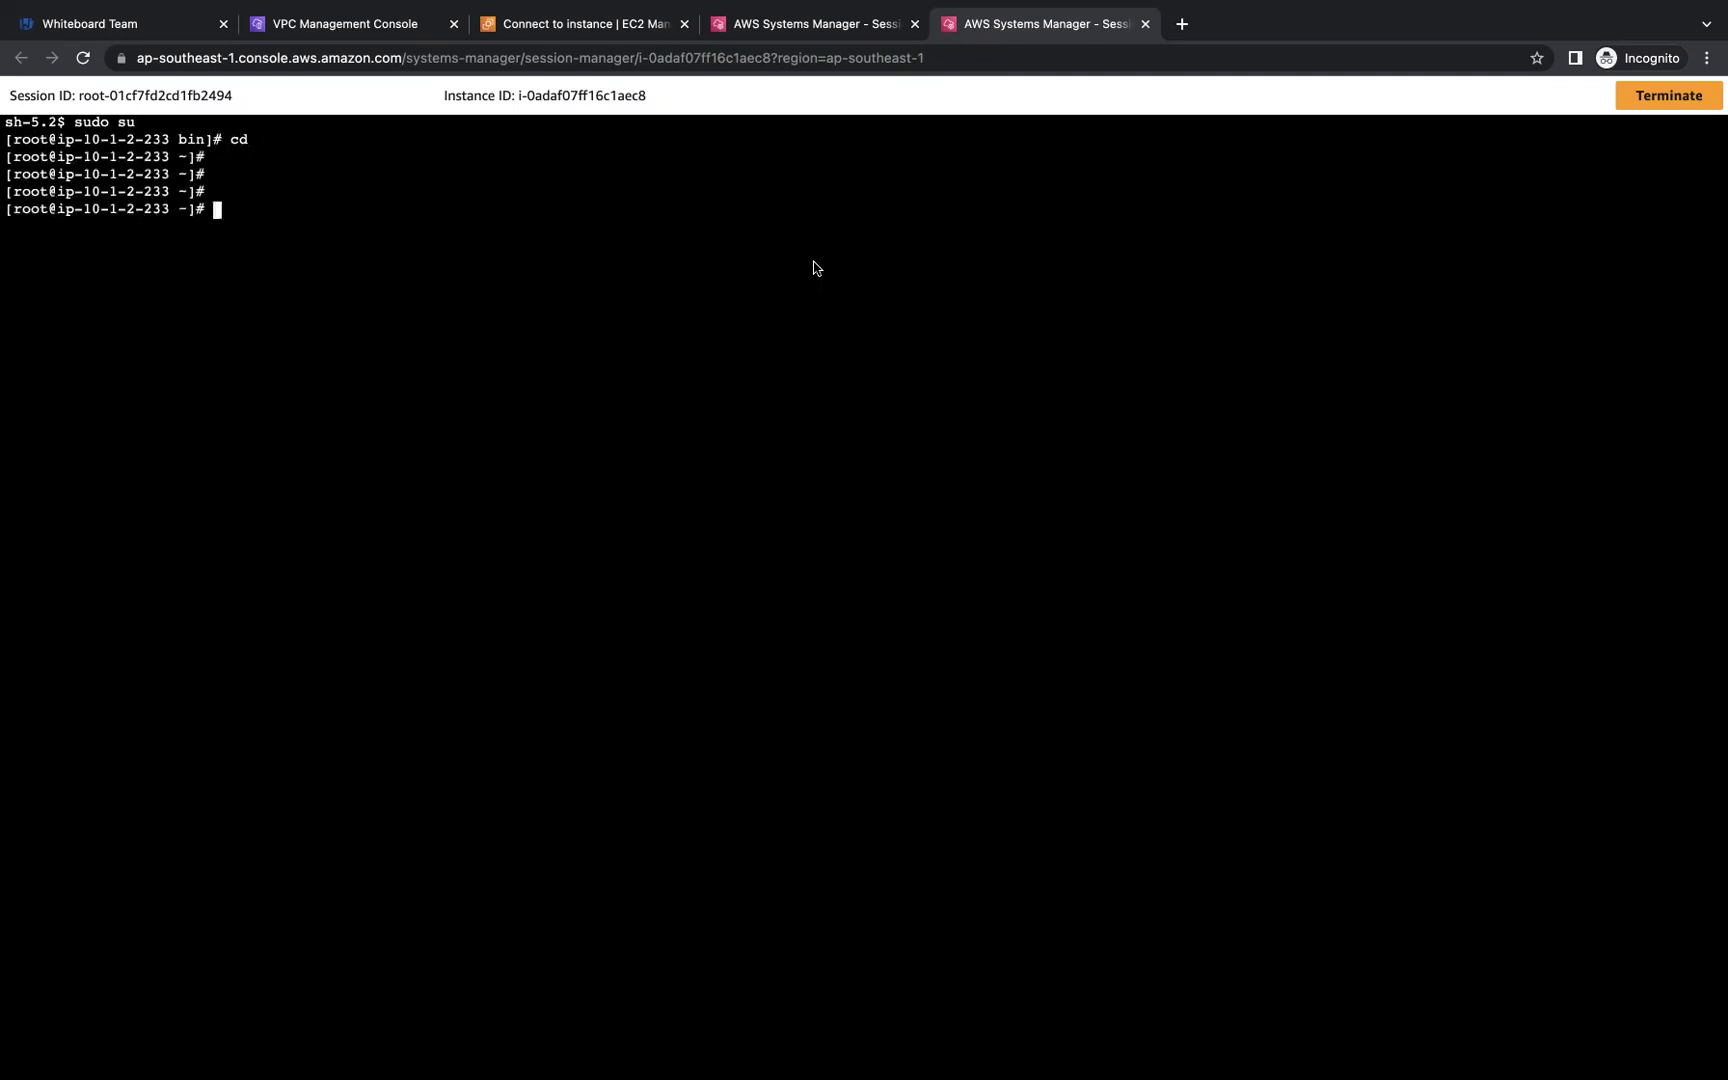
Step: From server-1's terminal, ping server-2's private IPv4 address 10.1.2.233, copied from its instance details
{"action": "left_click", "coordinate": [794, 34]}
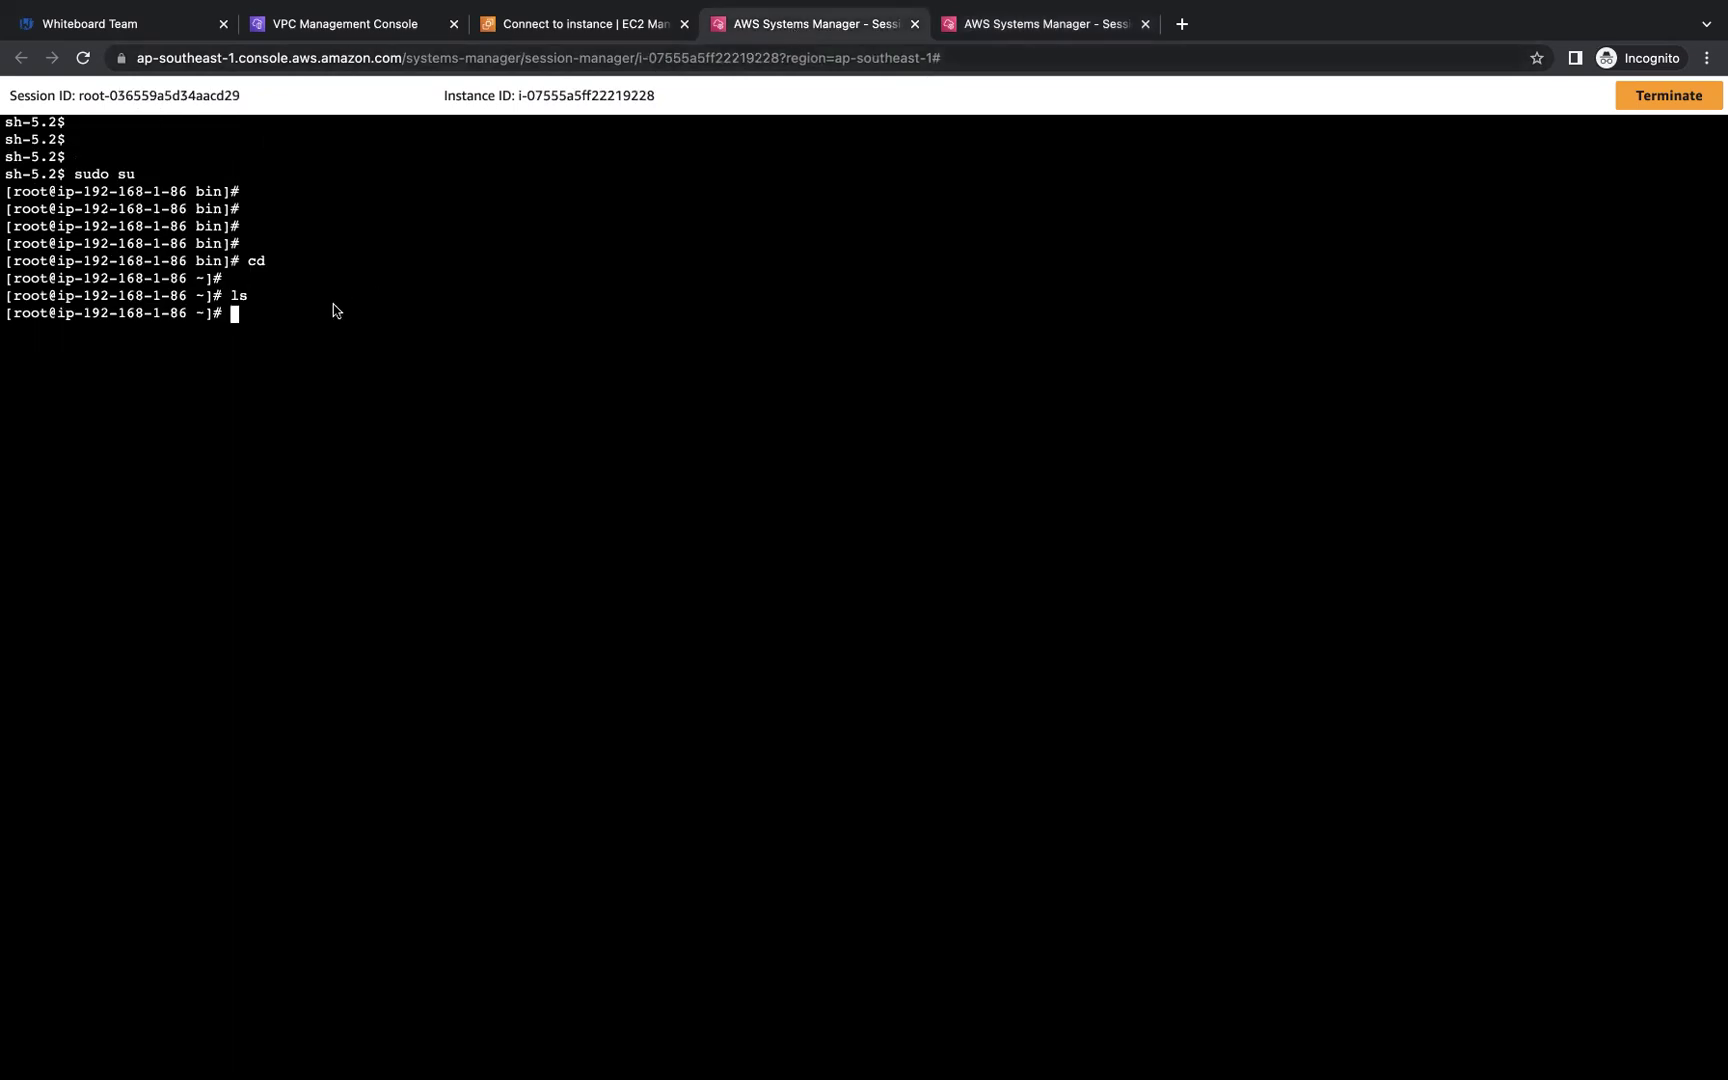
{"action": "type", "text": "ping"}
{"action": "left_click", "coordinate": [545, 24]}
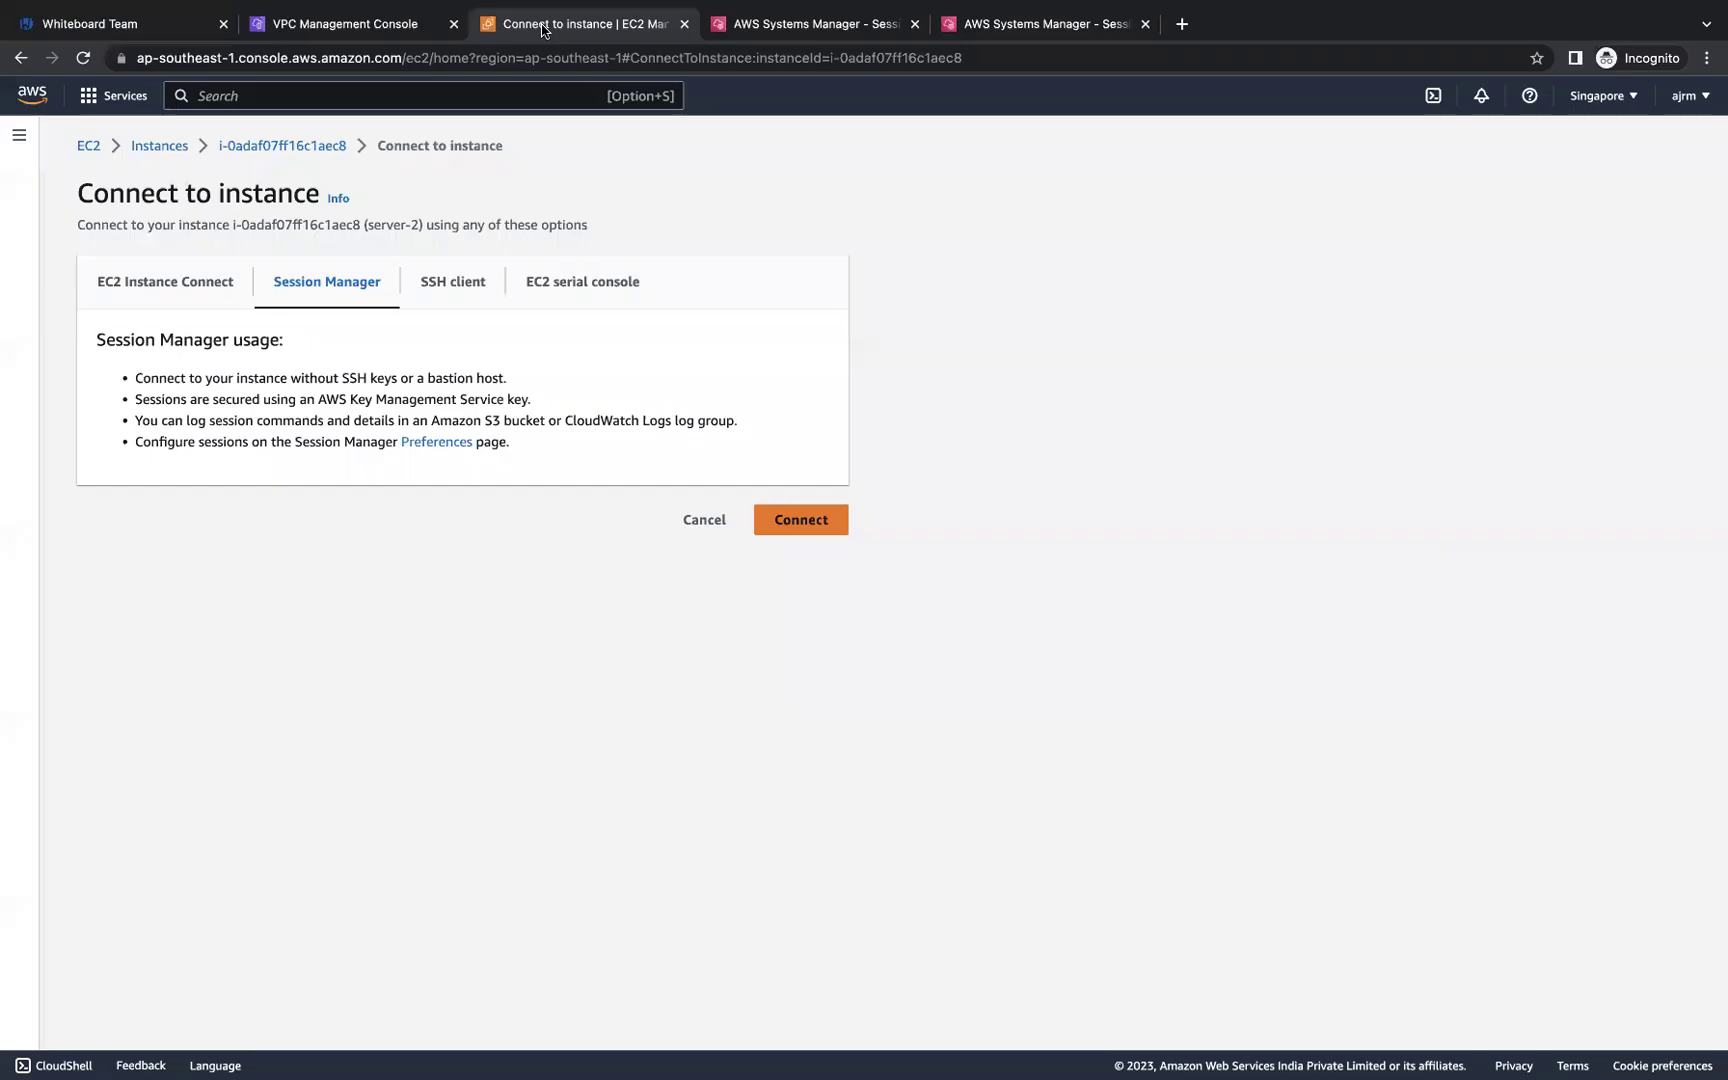
{"action": "left_click", "coordinate": [155, 147]}
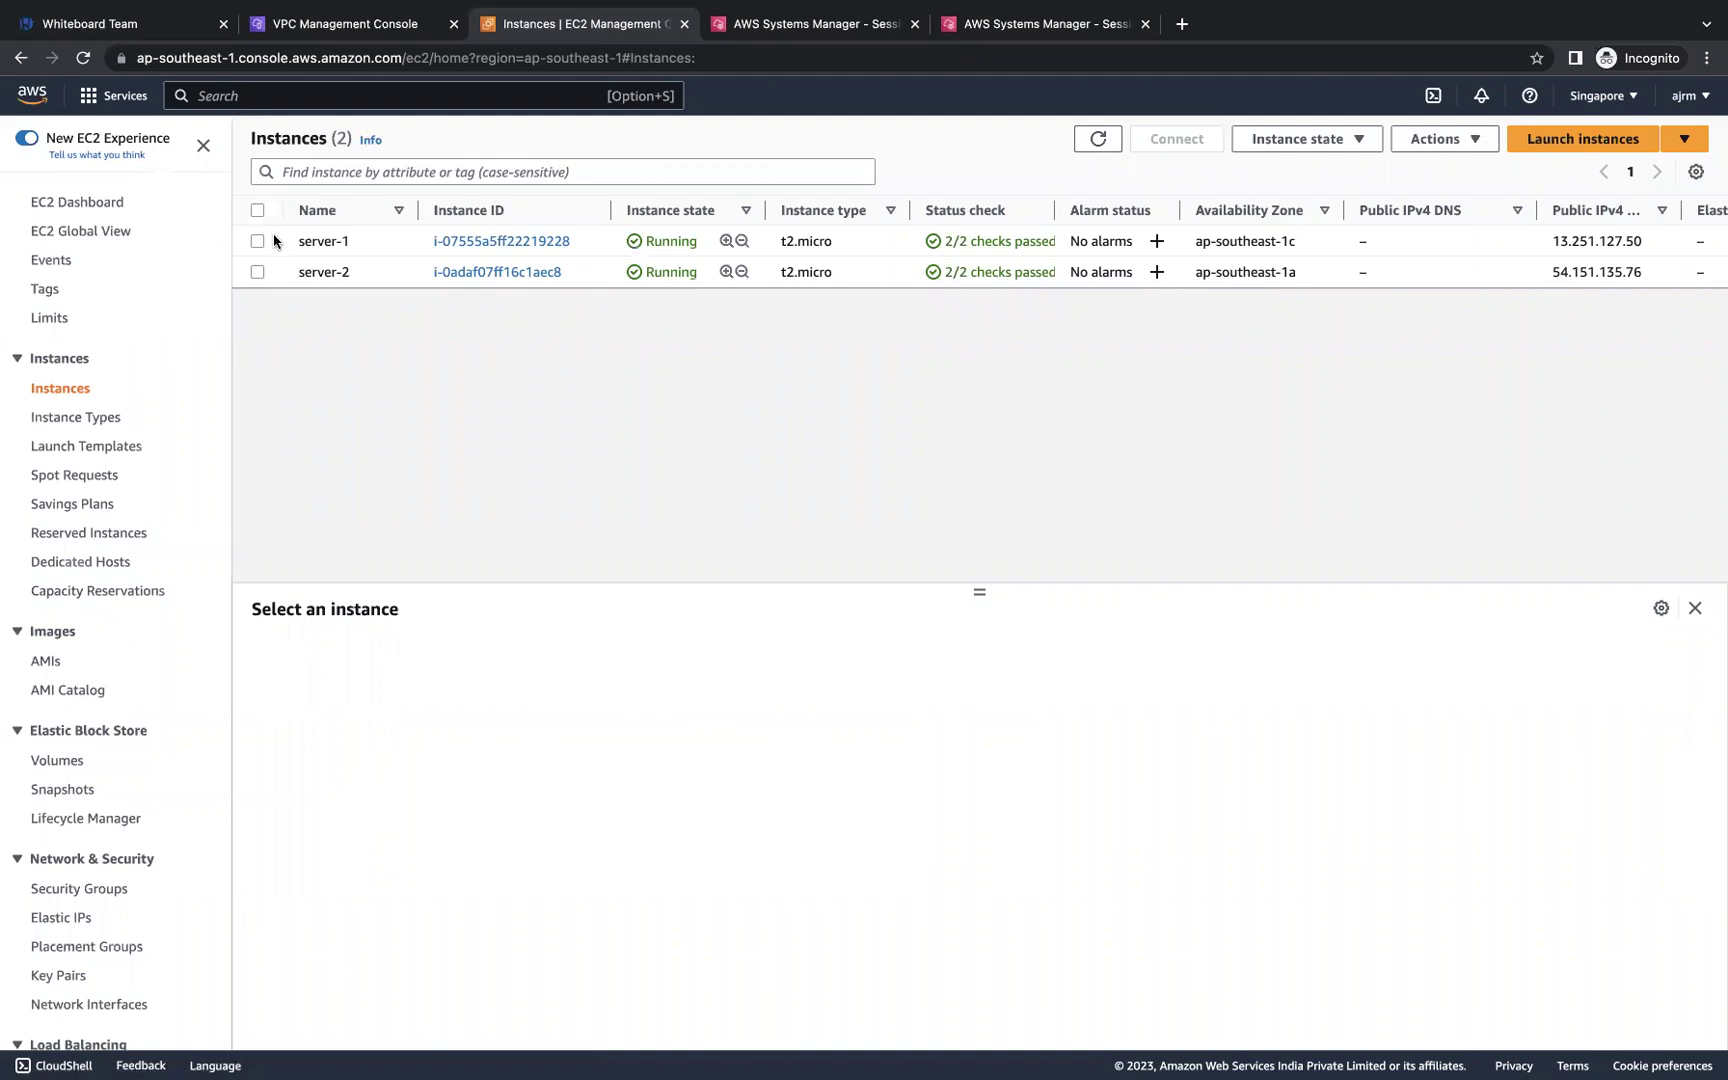
{"action": "left_click", "coordinate": [257, 272]}
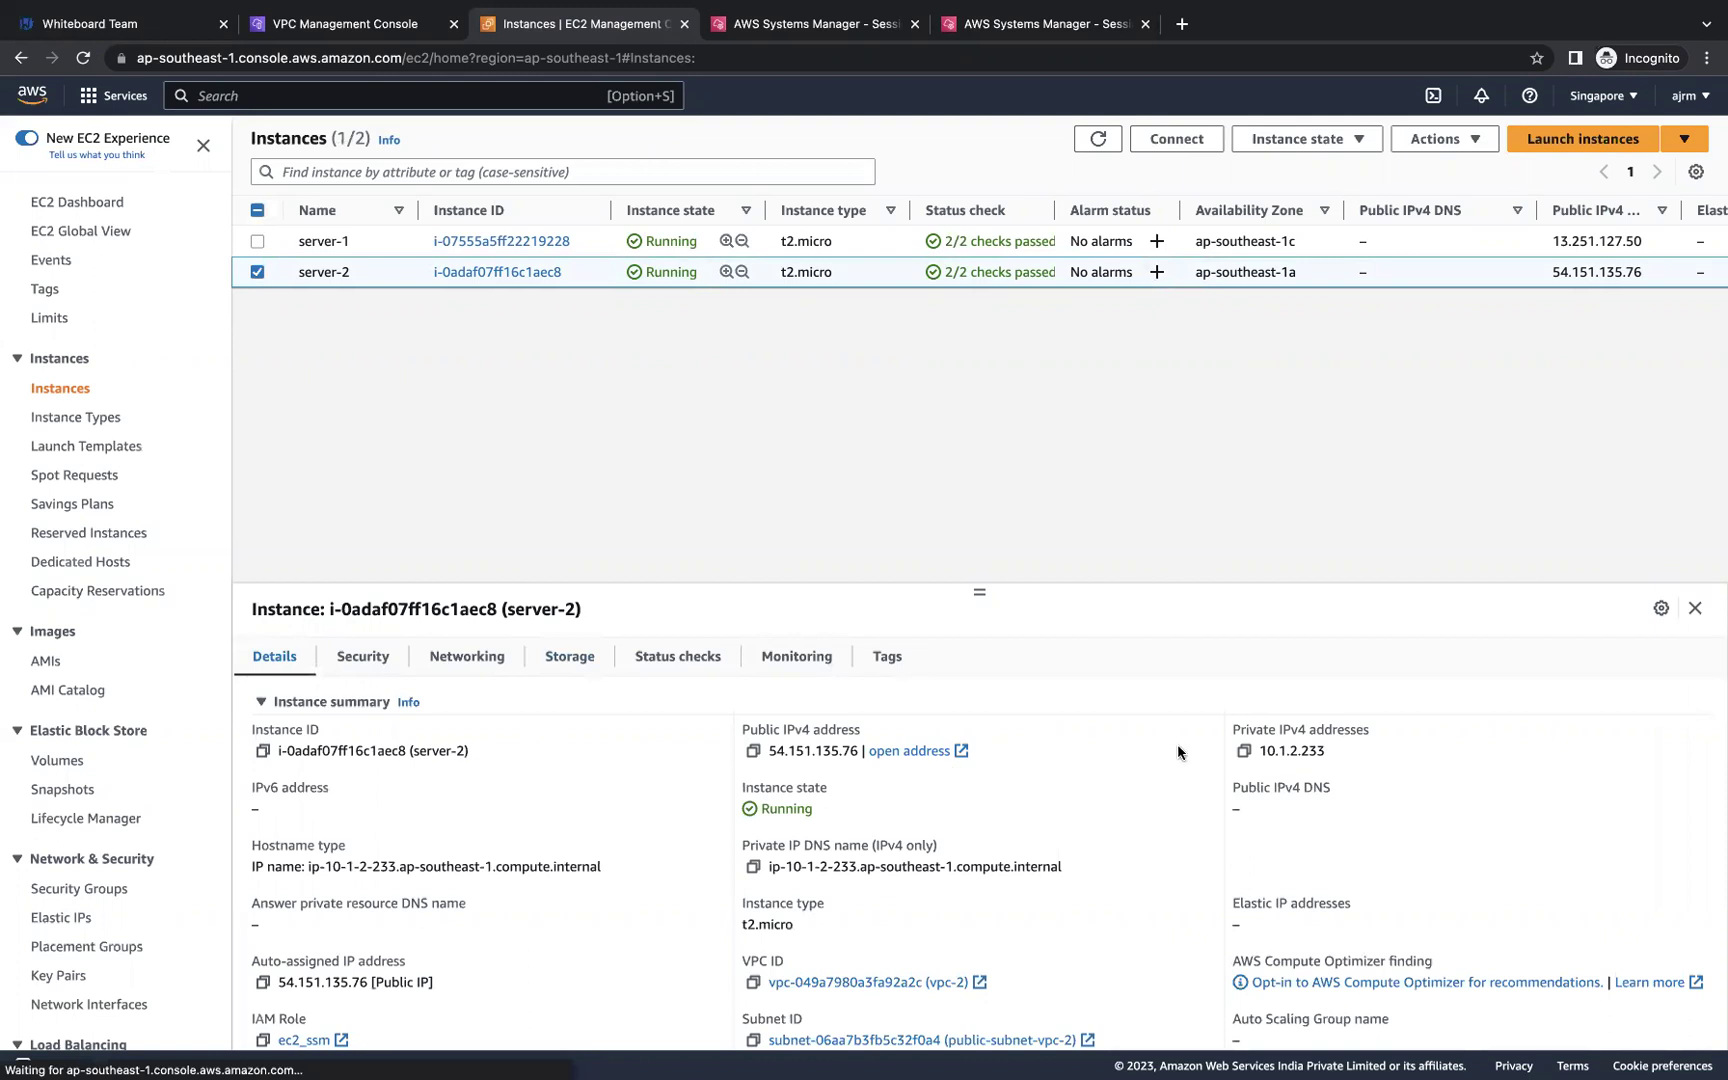
{"action": "left_click", "coordinate": [1246, 752]}
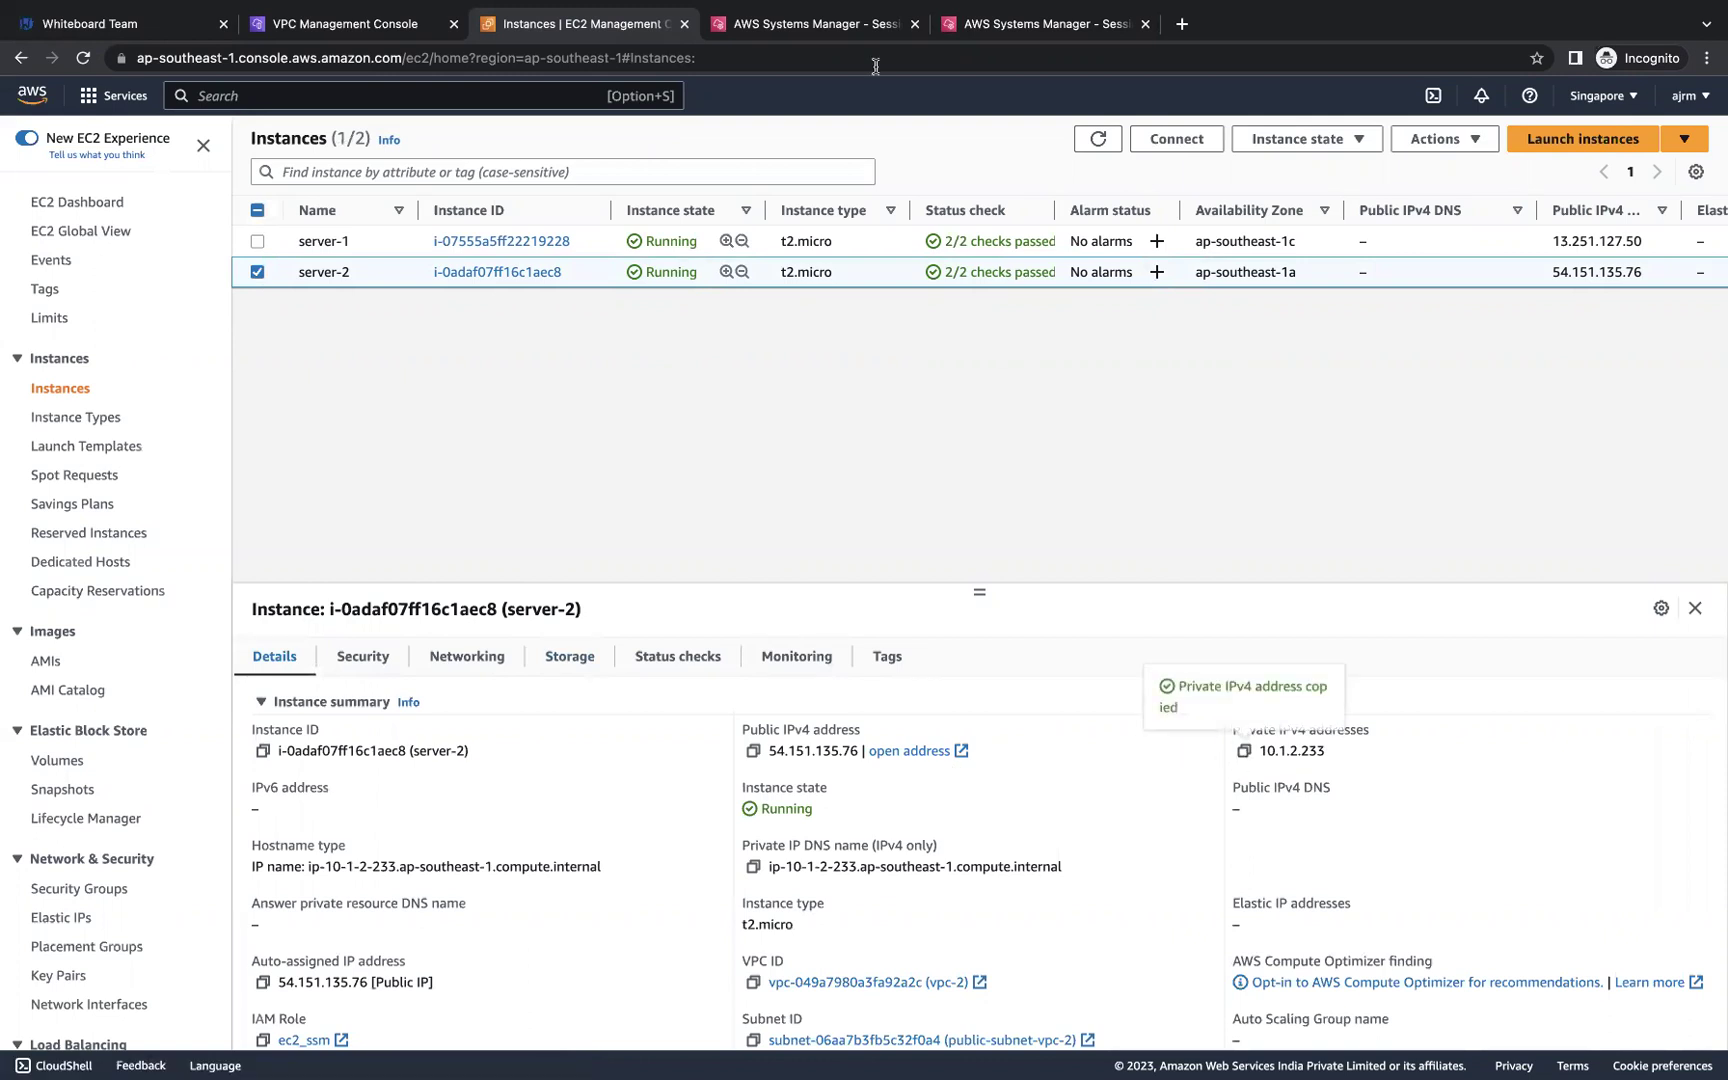
{"action": "left_click", "coordinate": [820, 25]}
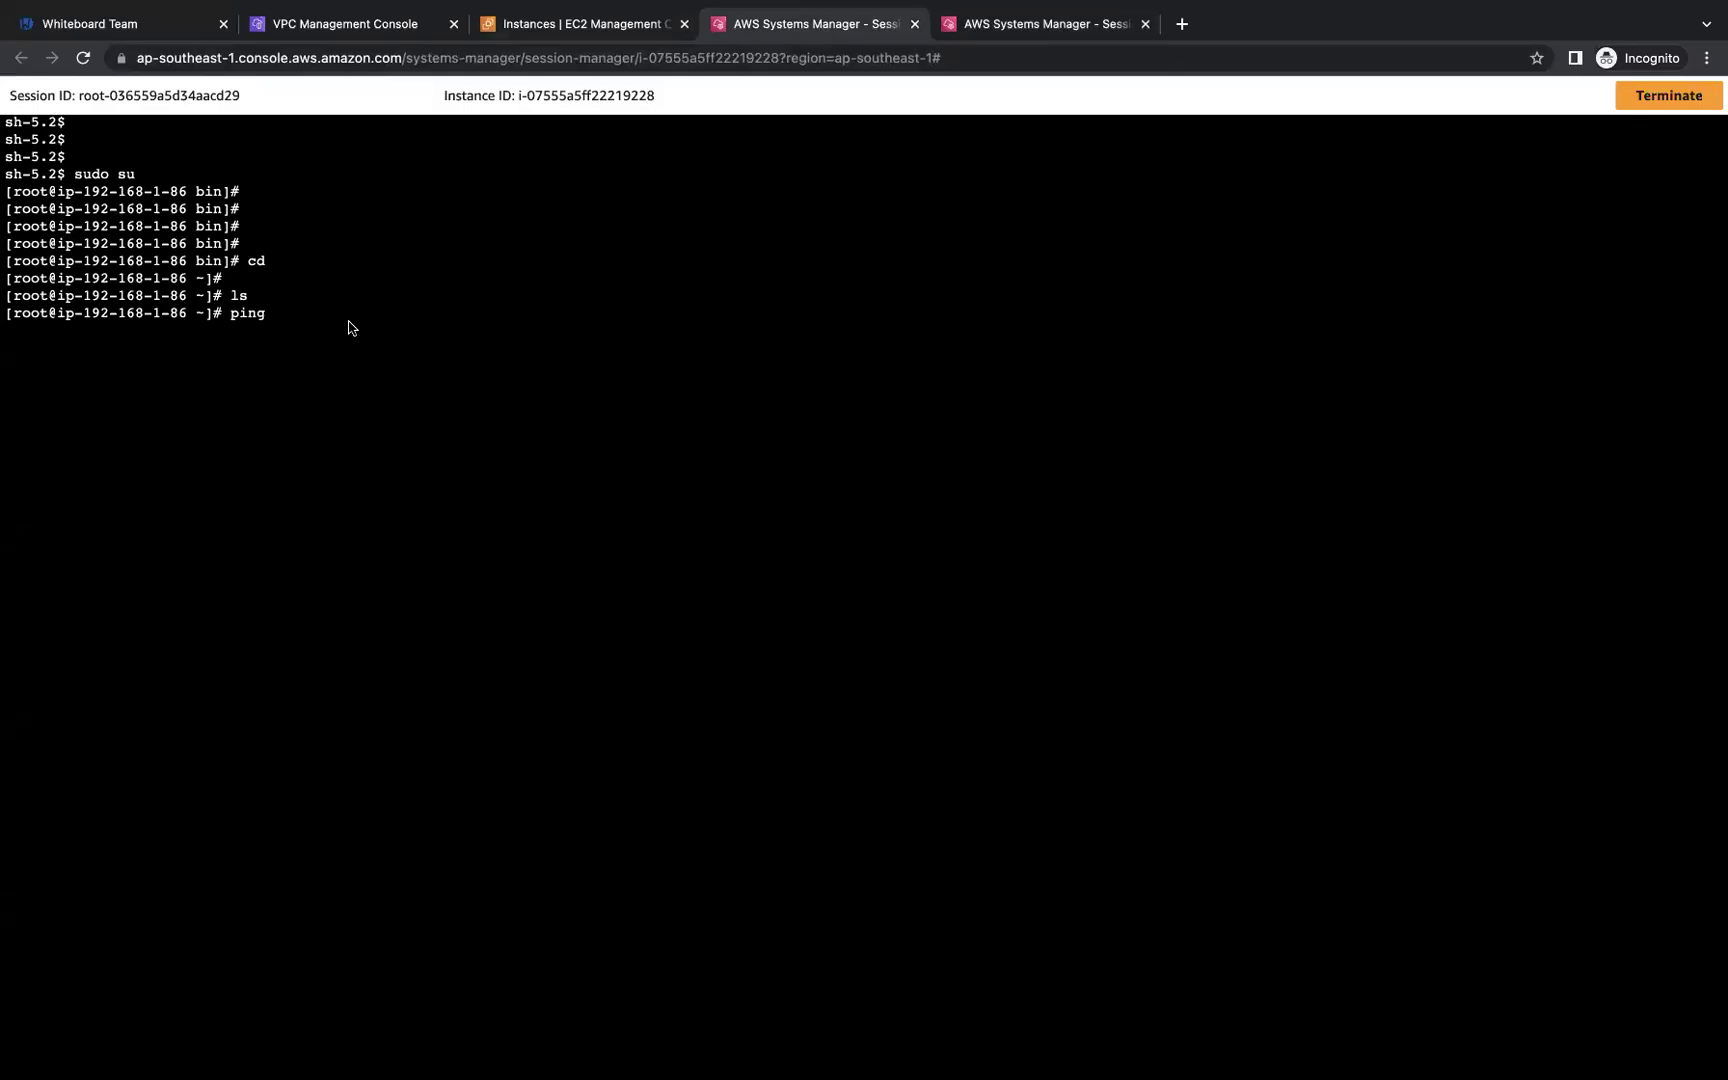
{"action": "key", "text": "super+v"}
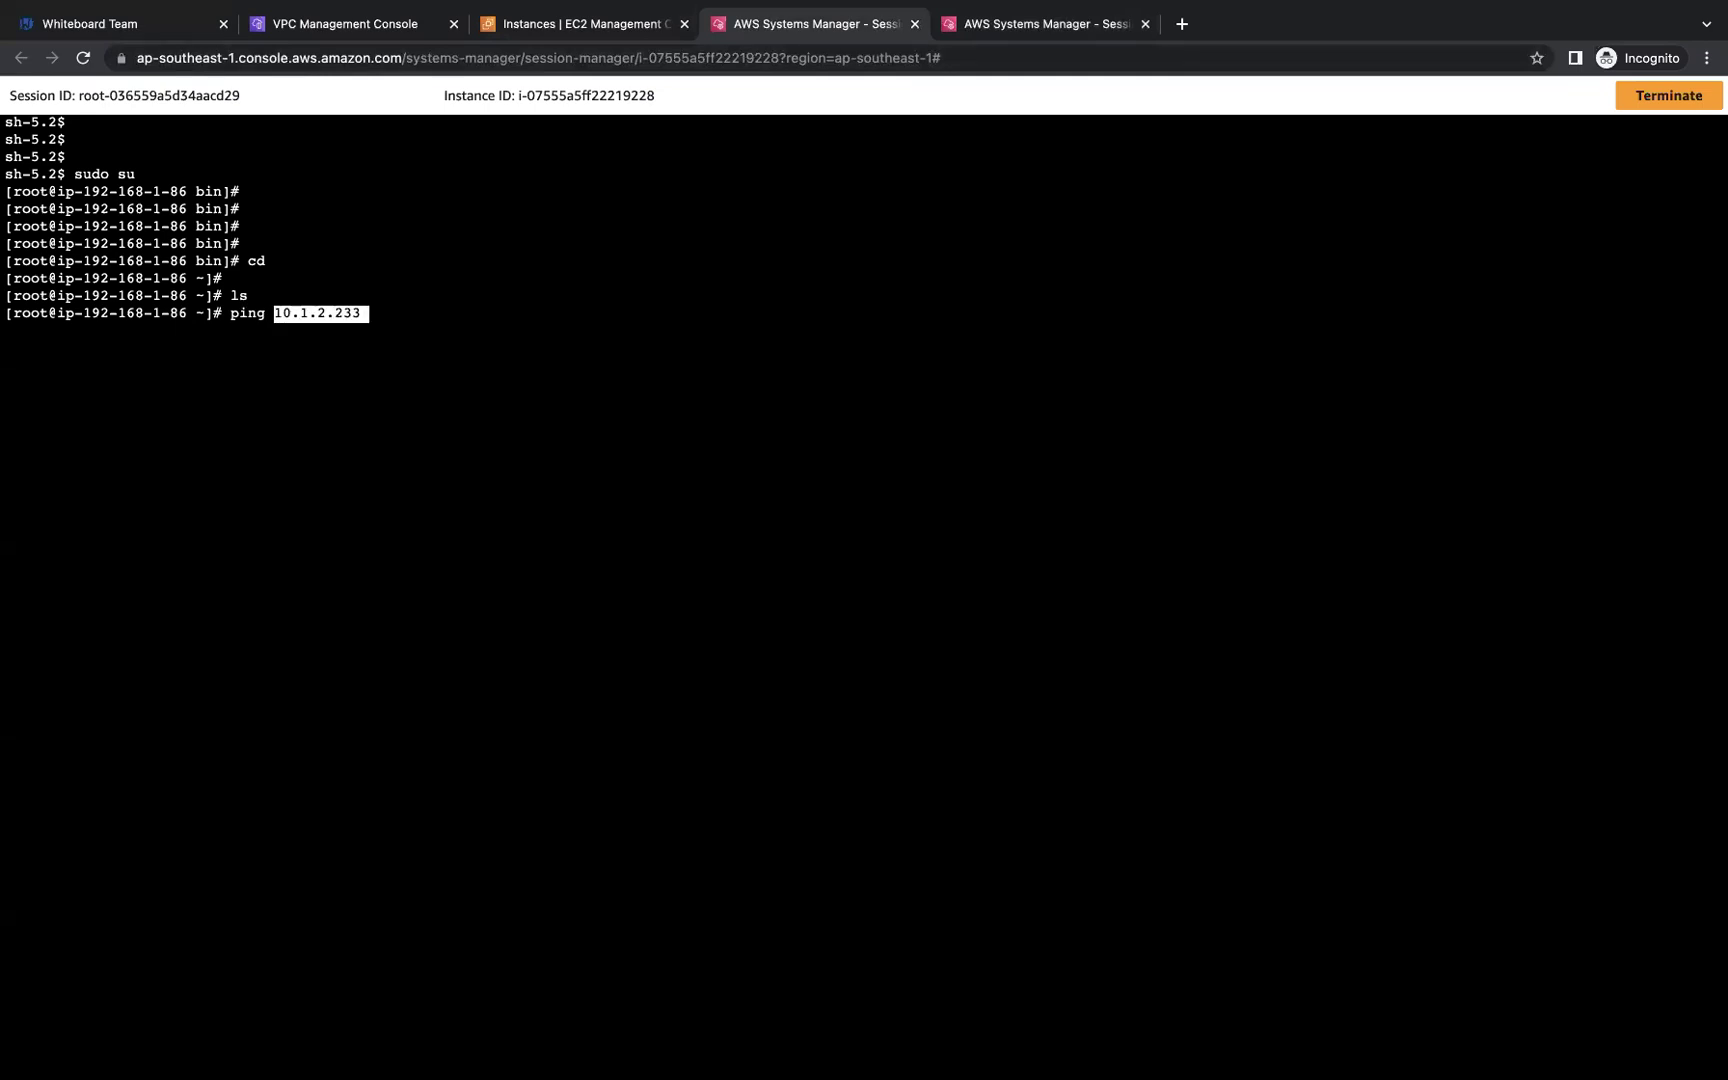
{"action": "key", "text": "Return"}
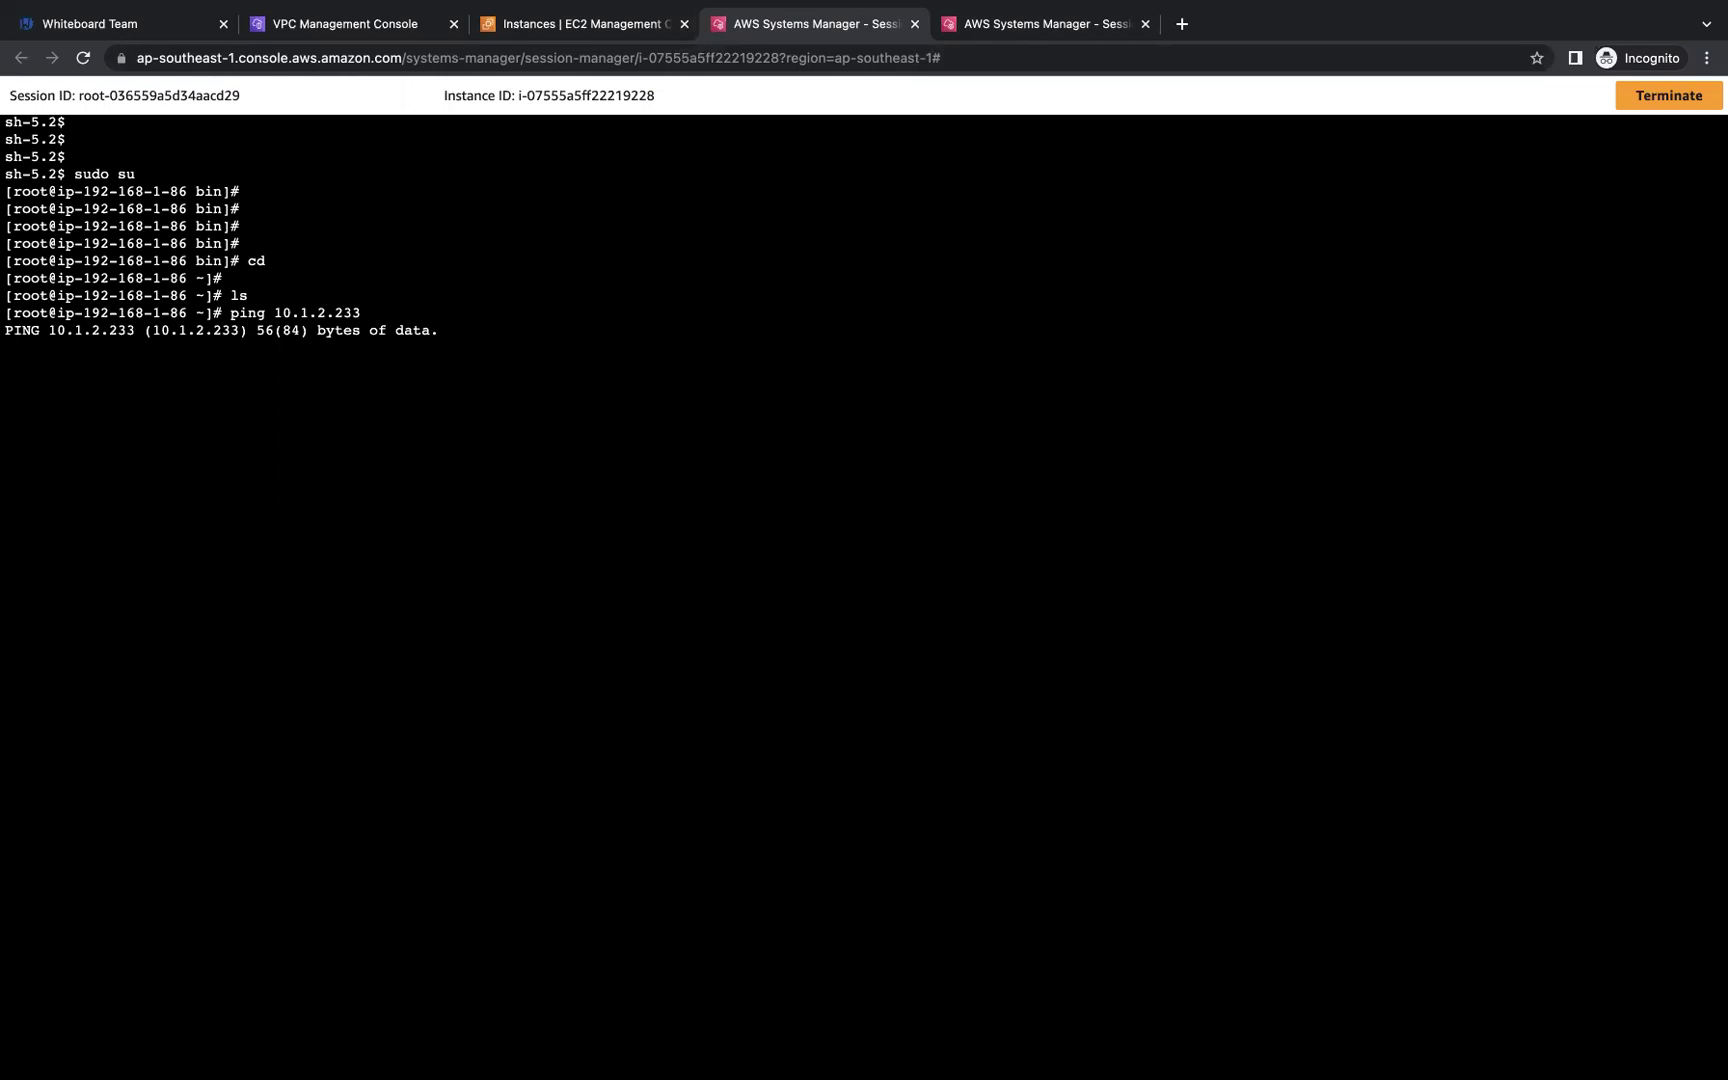
Step: Switch to the whiteboard and draw a freehand circle around server 2 in VPC-2
{"action": "left_click", "coordinate": [126, 27]}
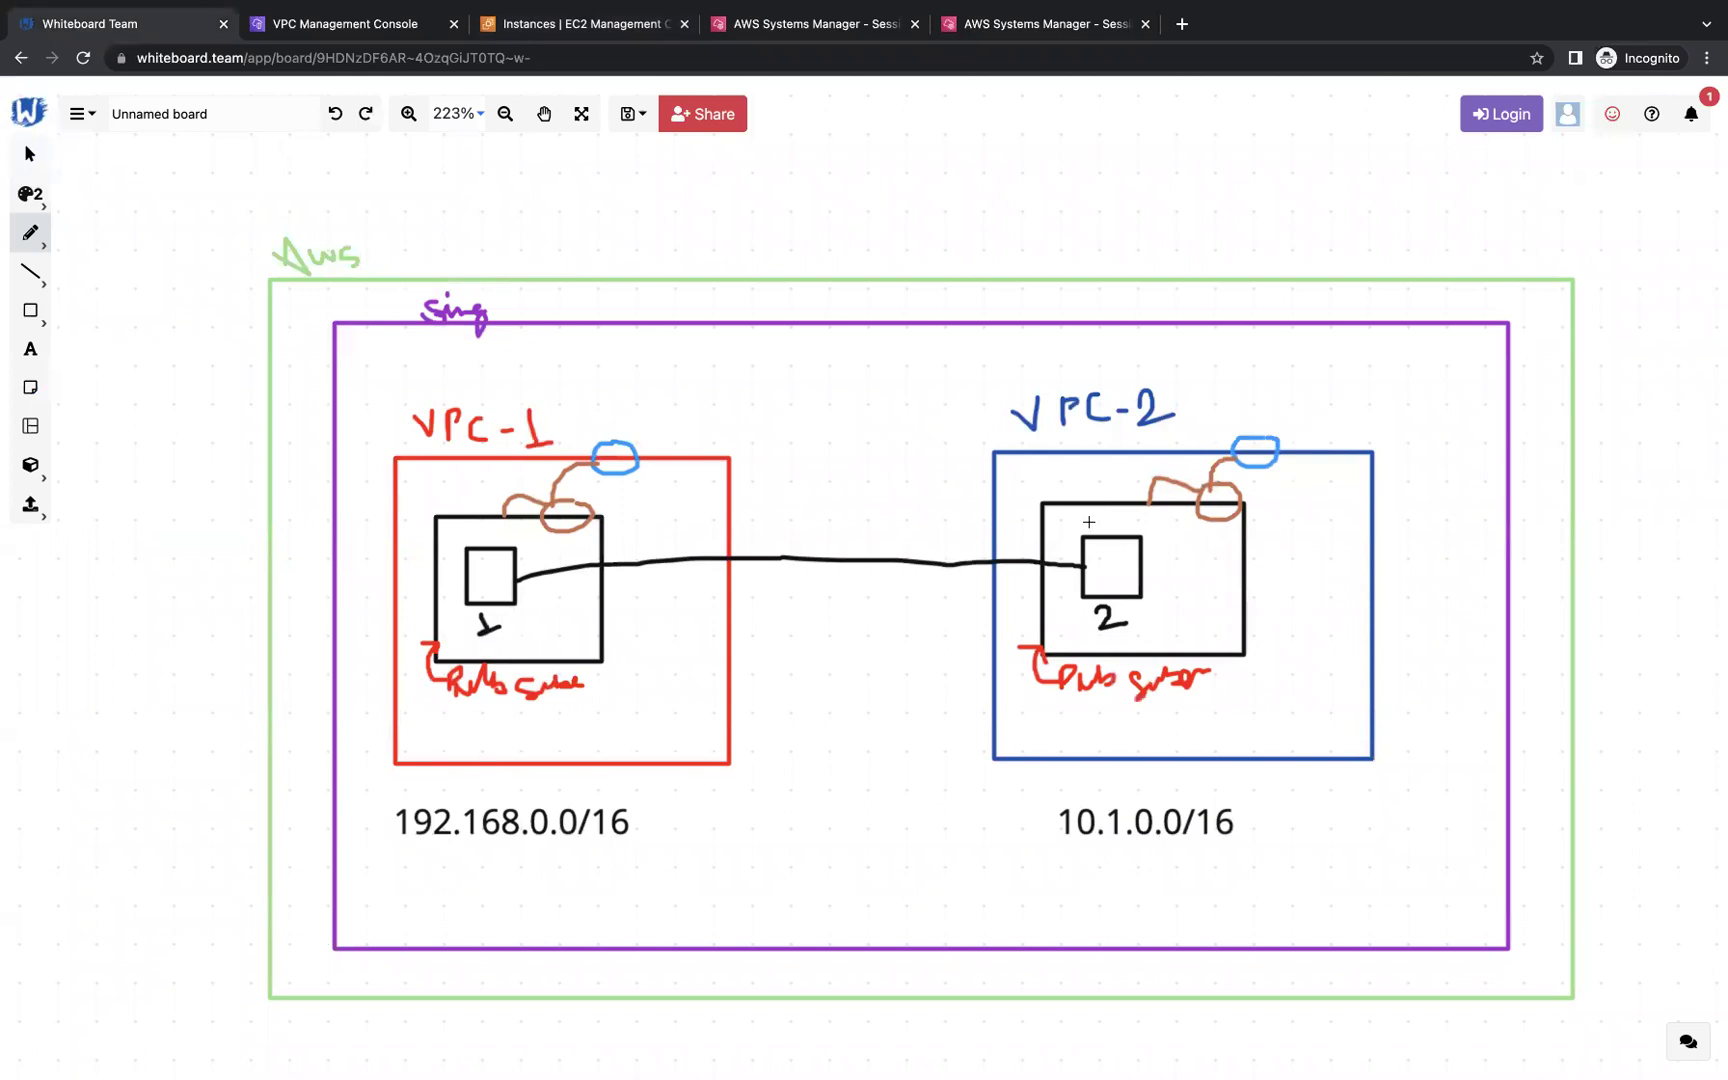
{"action": "mouse_move", "coordinate": [1062, 566]}
{"action": "left_mouse_down"}
{"action": "mouse_move", "coordinate": [1069, 603]}
{"action": "mouse_move", "coordinate": [1163, 600]}
{"action": "mouse_move", "coordinate": [1152, 540]}
{"action": "mouse_move", "coordinate": [1092, 521]}
{"action": "left_mouse_up"}
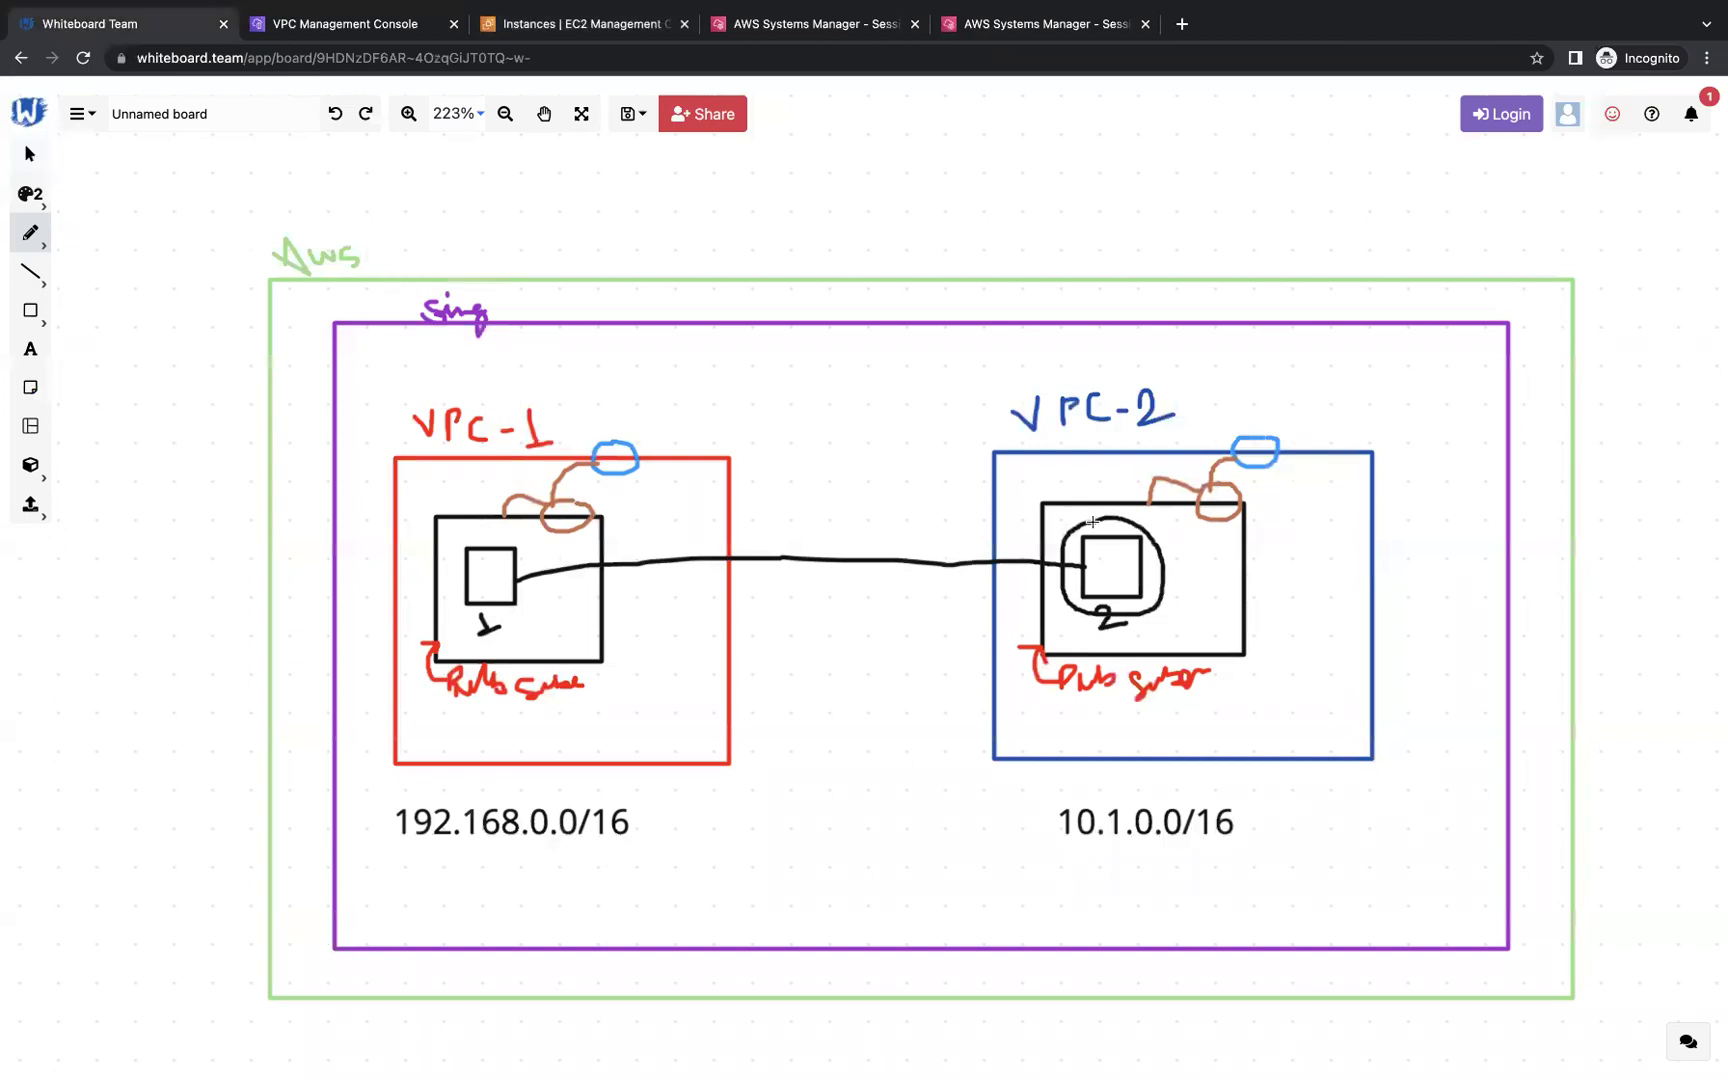
Step: Open server-2's security group, launch-wizard-3, from its instance security details in a separate browser tab
{"action": "left_click", "coordinate": [553, 28]}
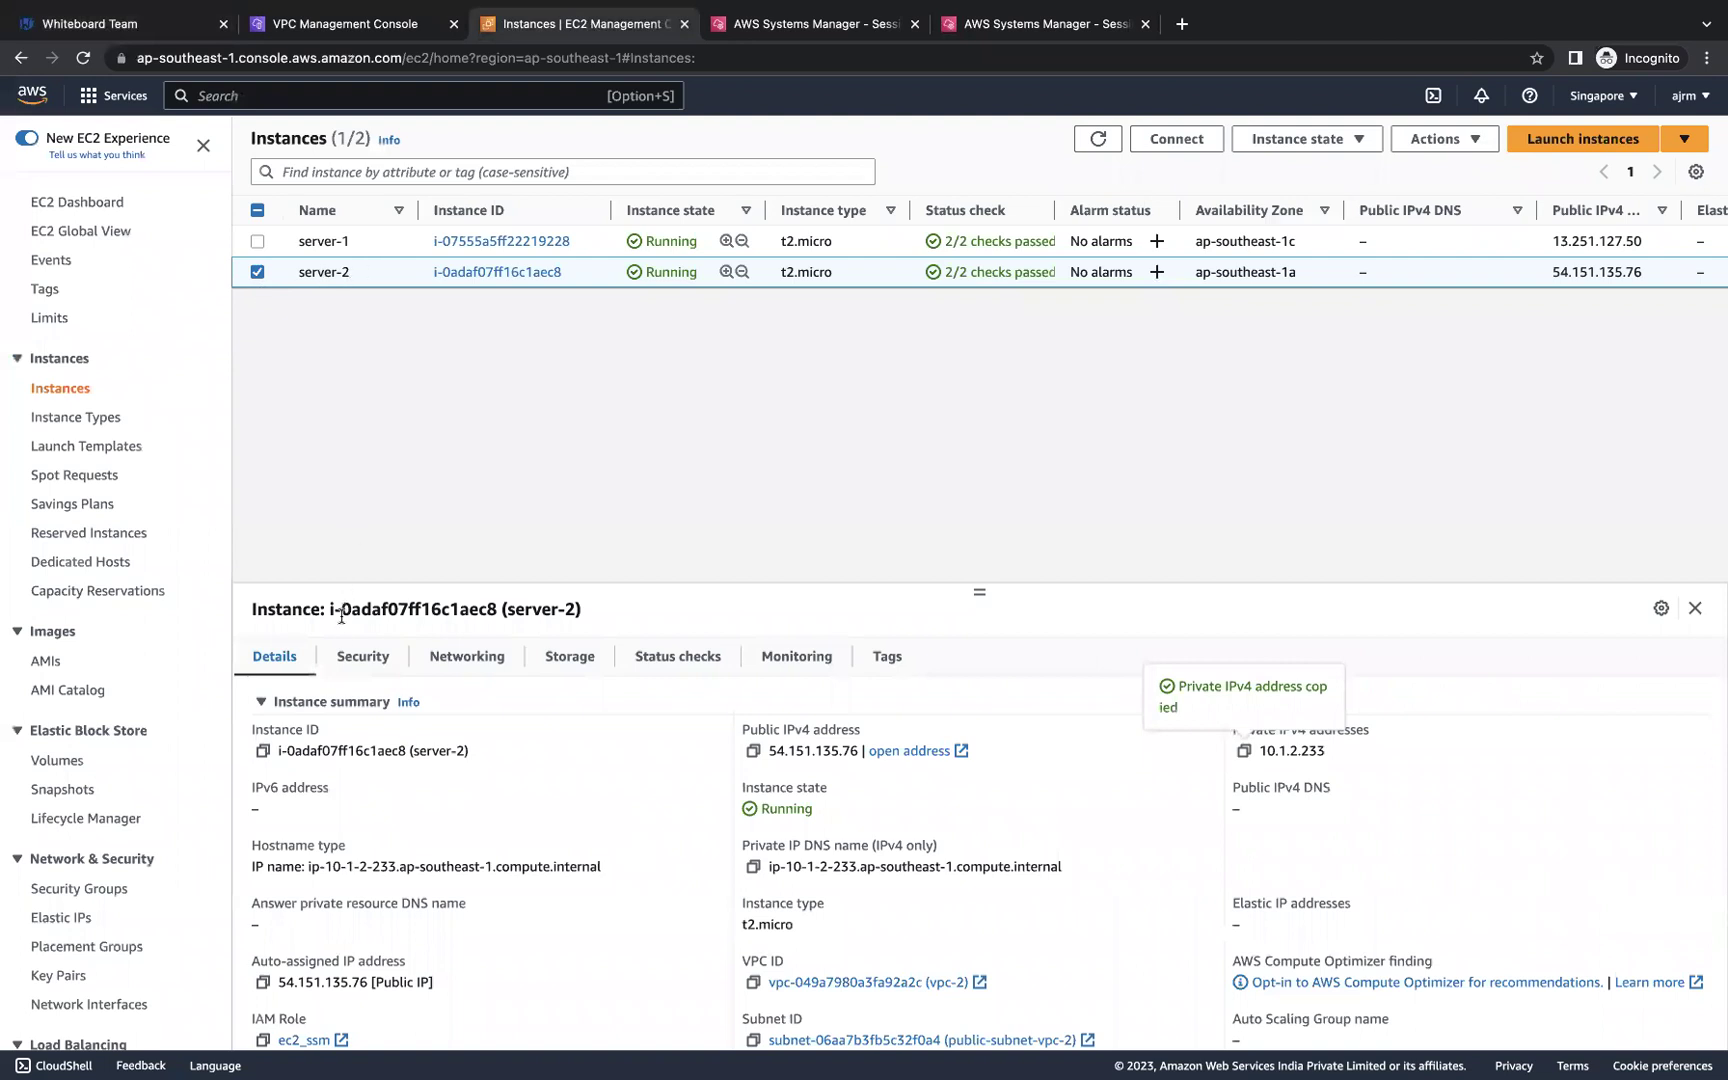
{"action": "left_click", "coordinate": [358, 660]}
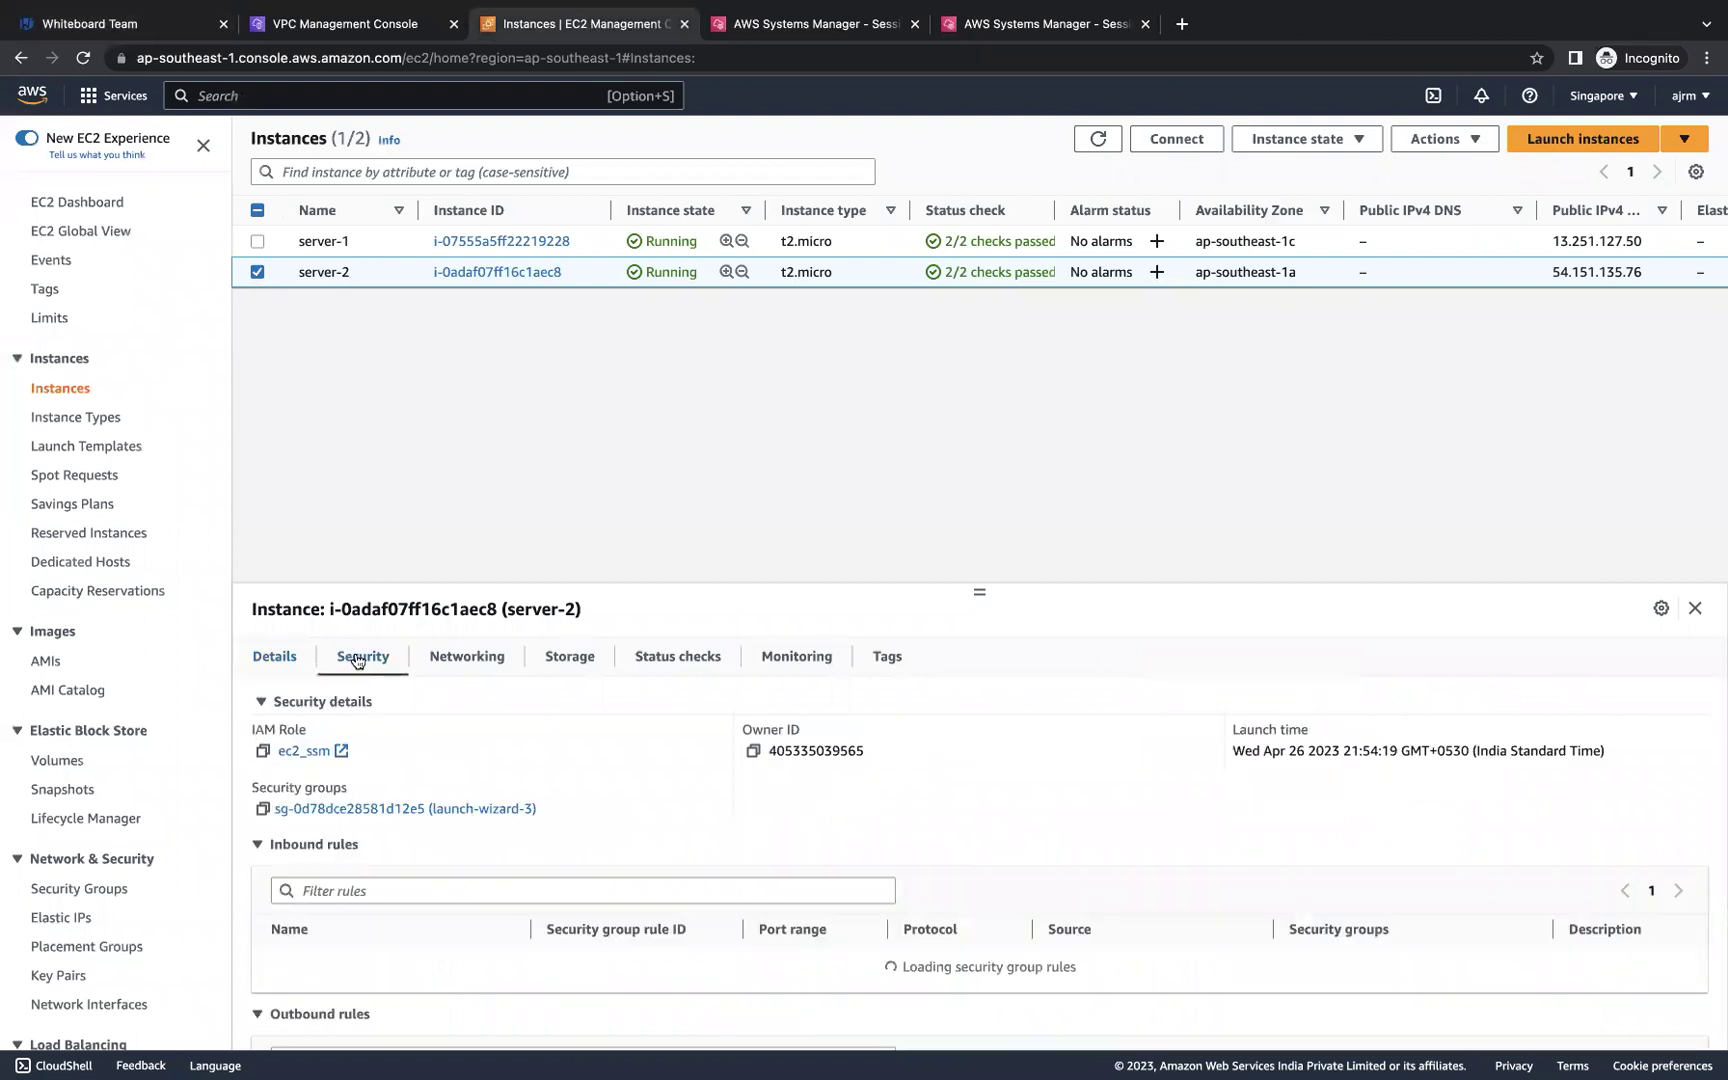
{"action": "triple_click", "coordinate": [355, 815]}
{"action": "right_click", "coordinate": [355, 812]}
{"action": "left_click", "coordinate": [408, 770]}
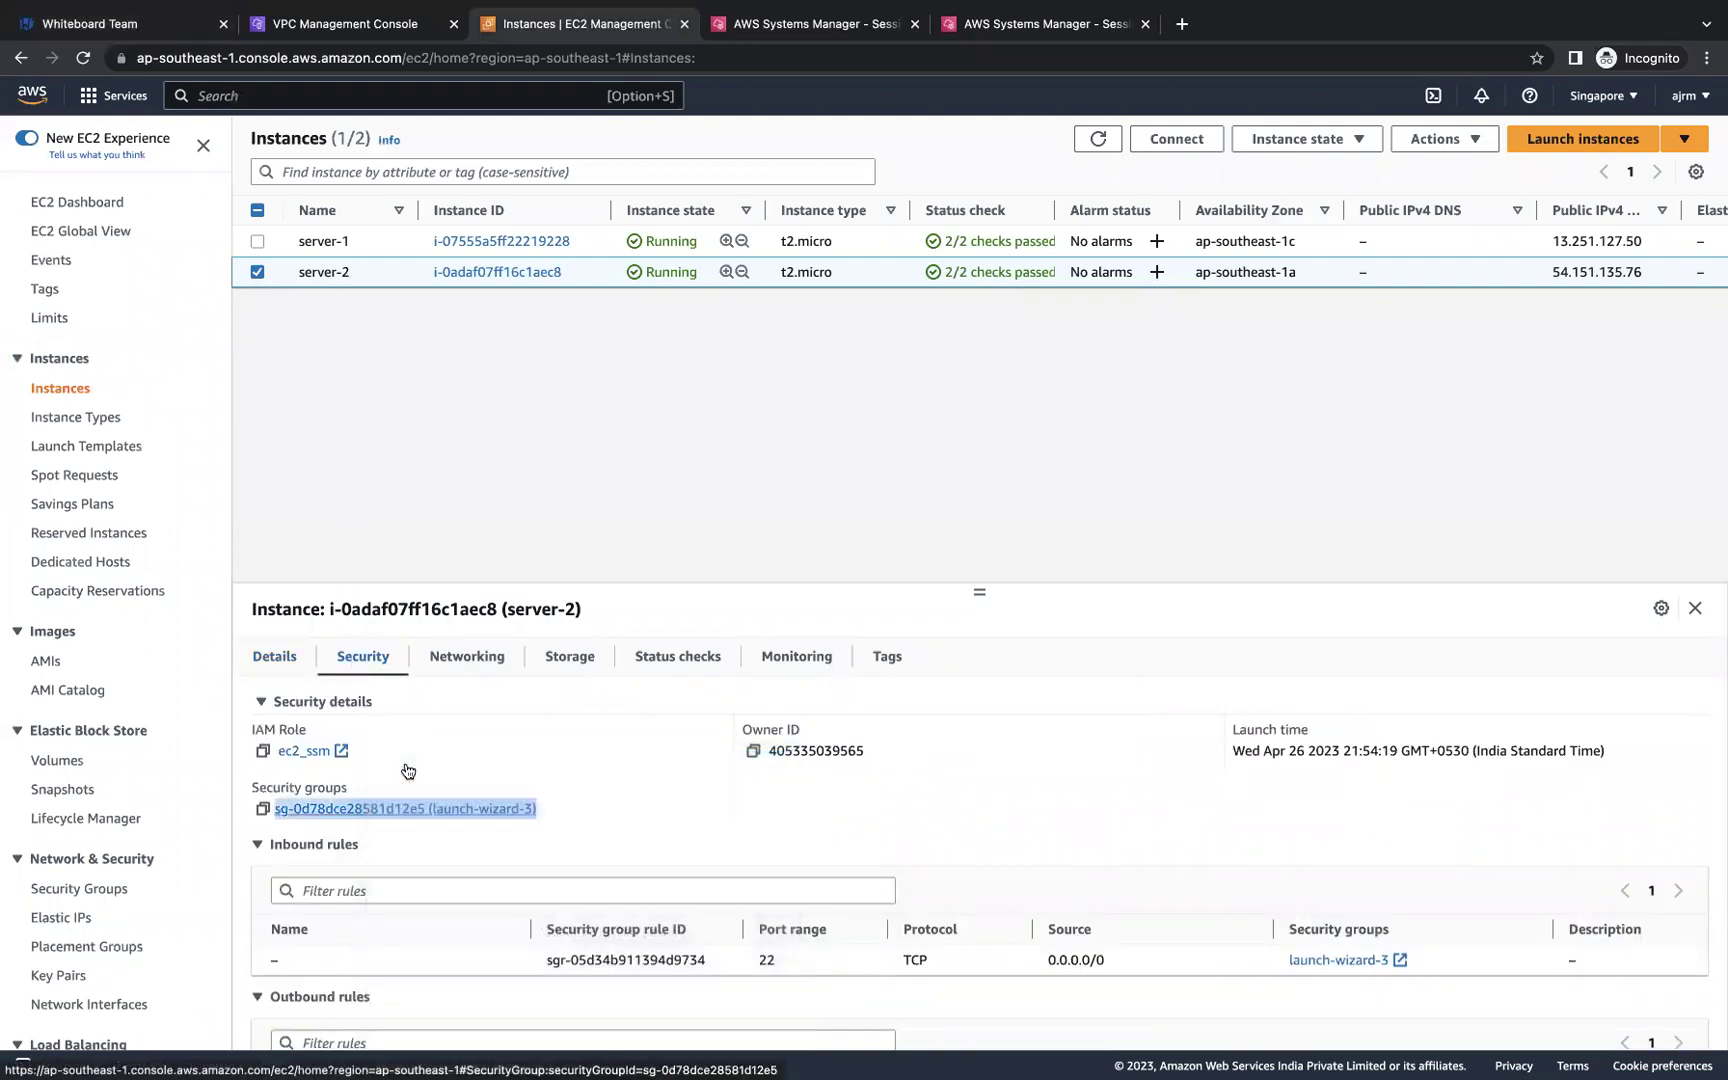
{"action": "left_click", "coordinate": [811, 30]}
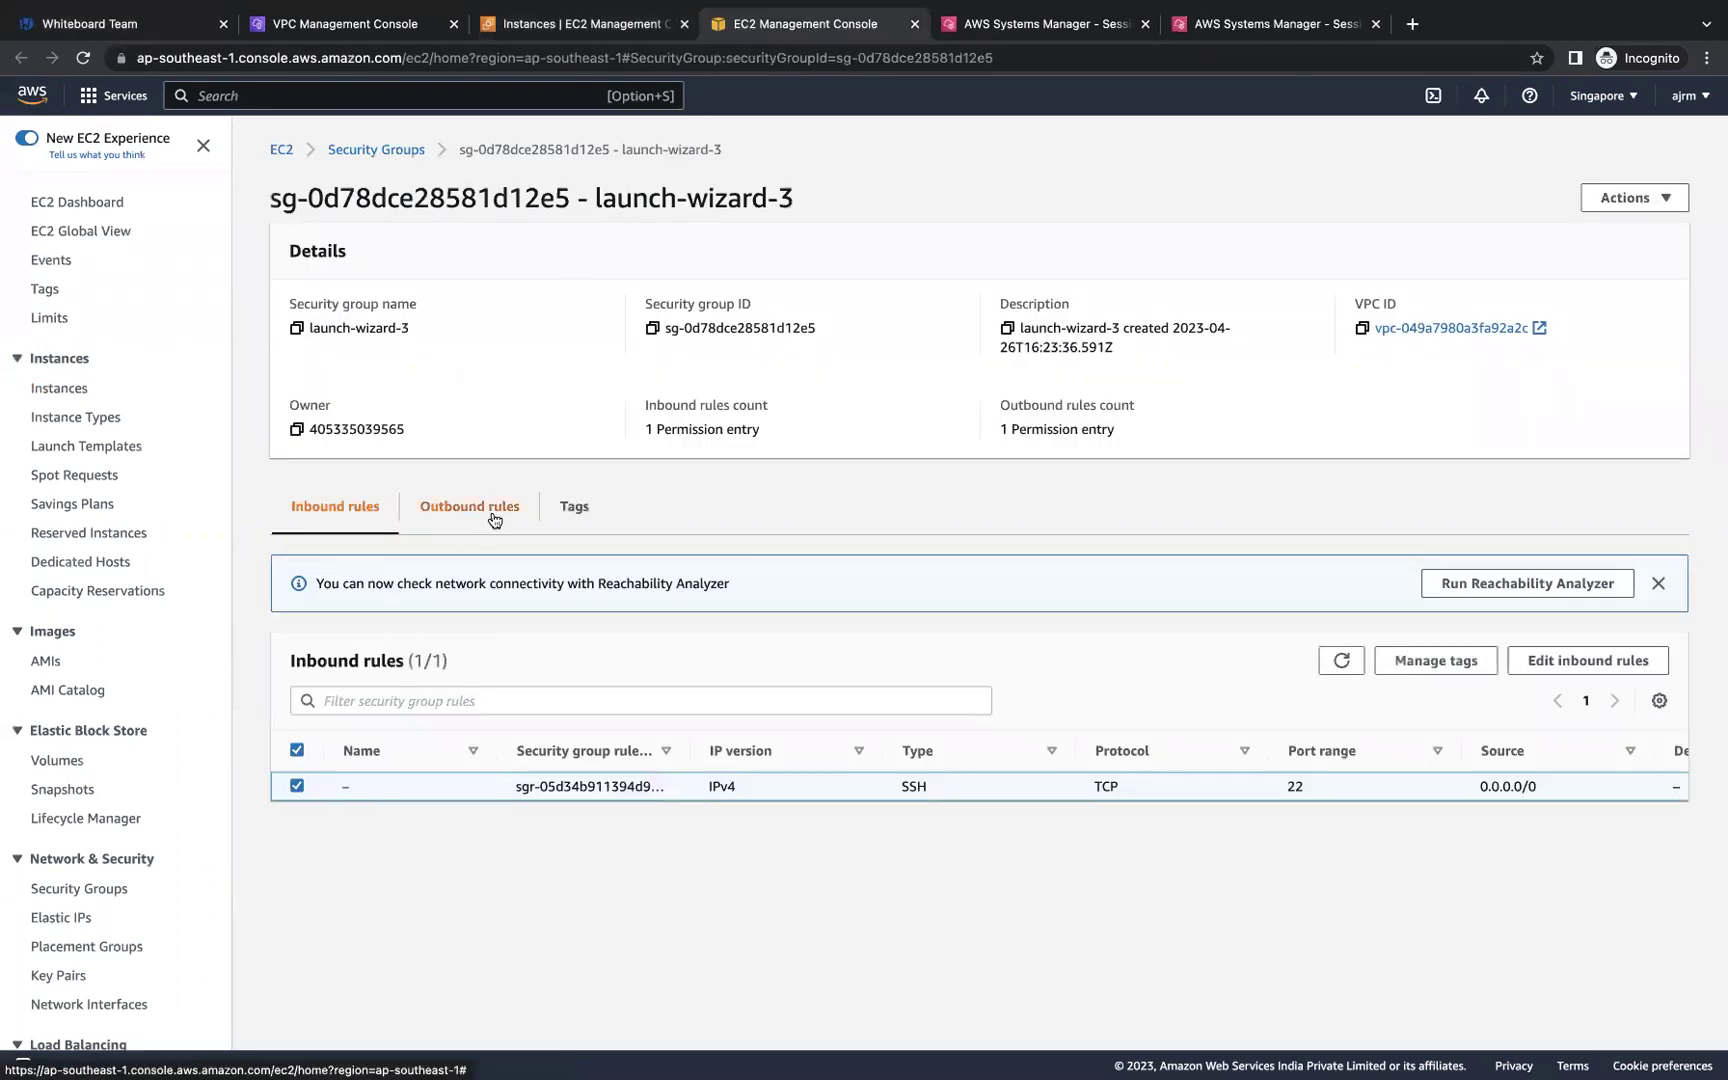
Step: Add an inbound rule to launch-wizard-3 allowing All ICMP - IPv4 from Anywhere-IPv4, and save the rules
{"action": "left_click", "coordinate": [1557, 664]}
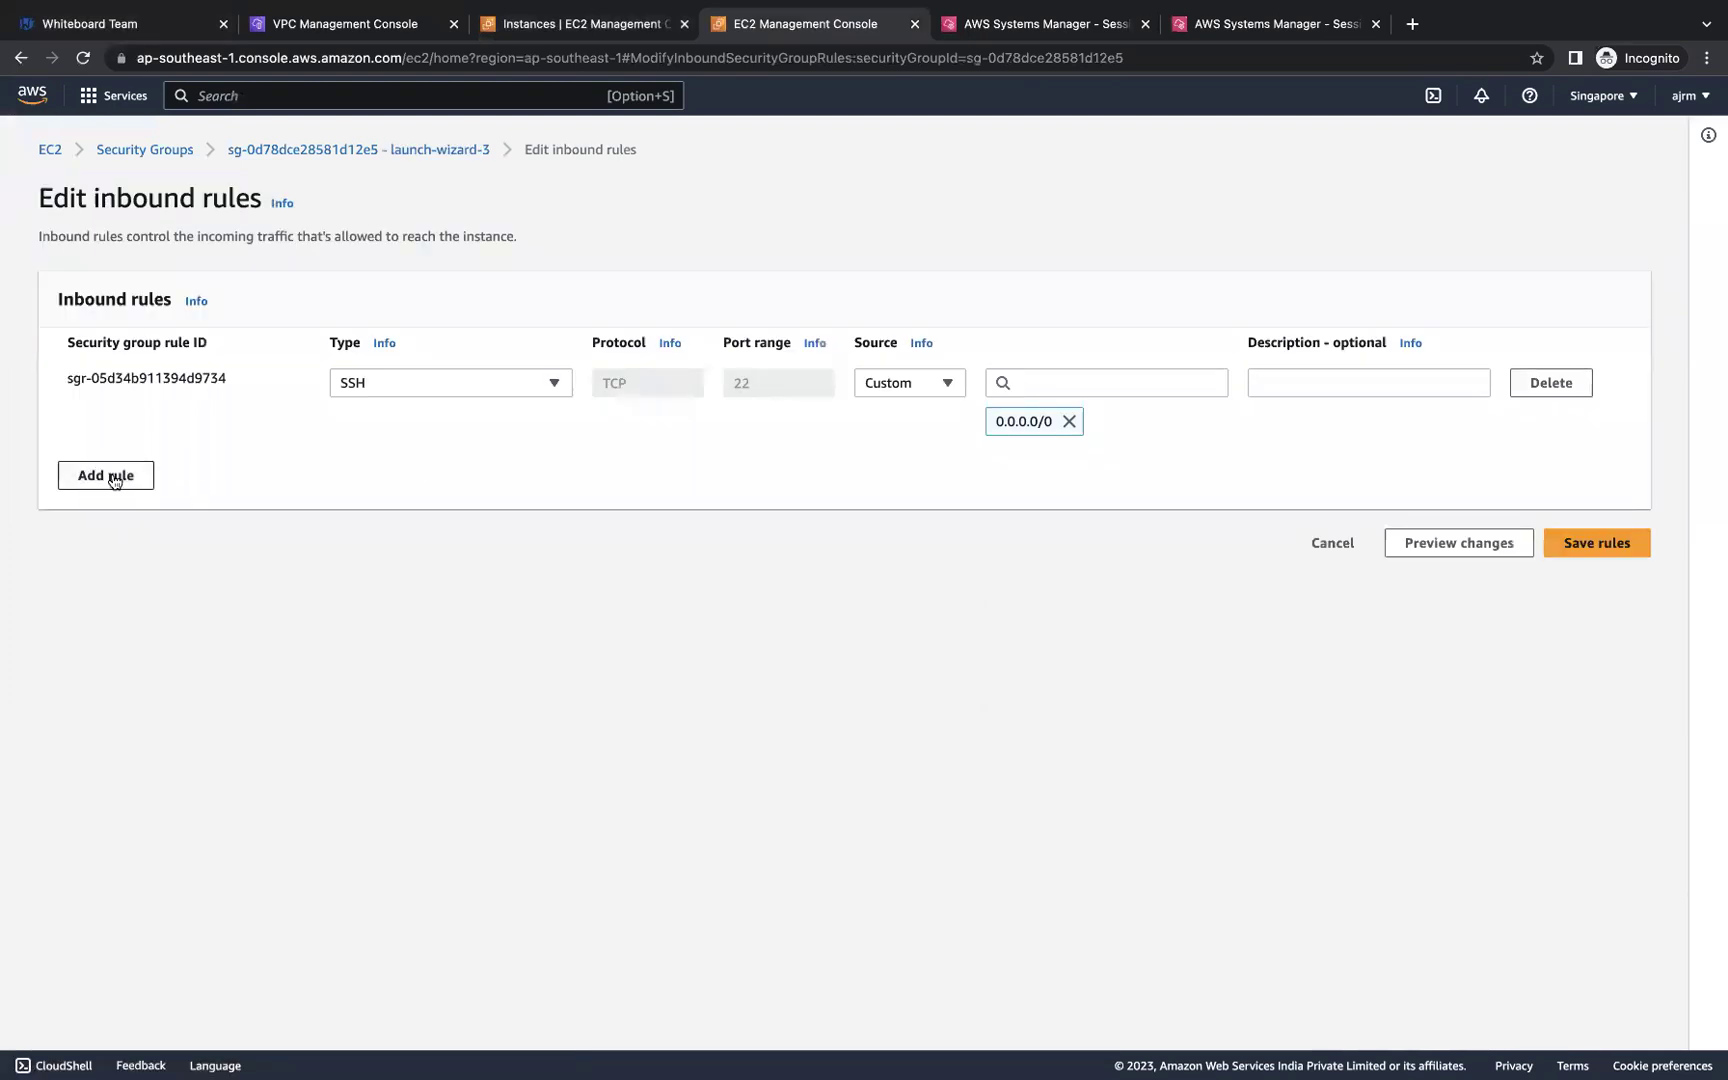
{"action": "left_click", "coordinate": [113, 477]}
{"action": "left_click", "coordinate": [447, 462]}
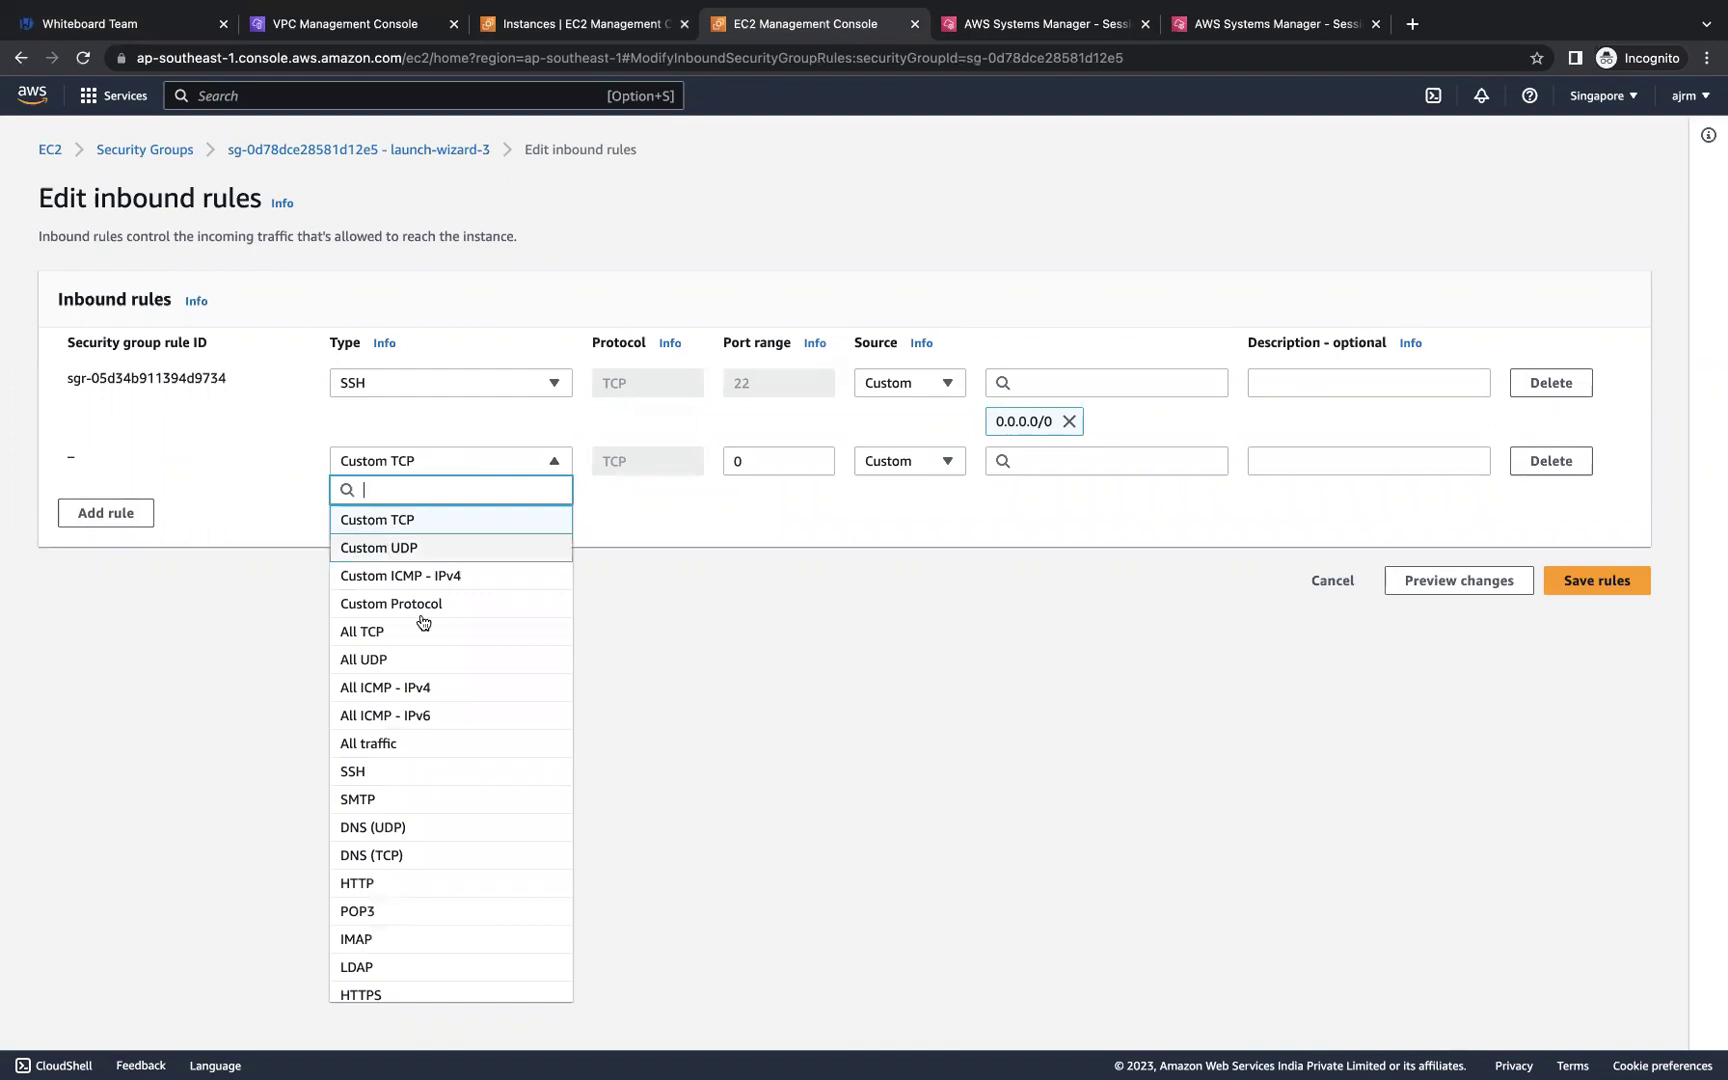
{"action": "left_click", "coordinate": [384, 690]}
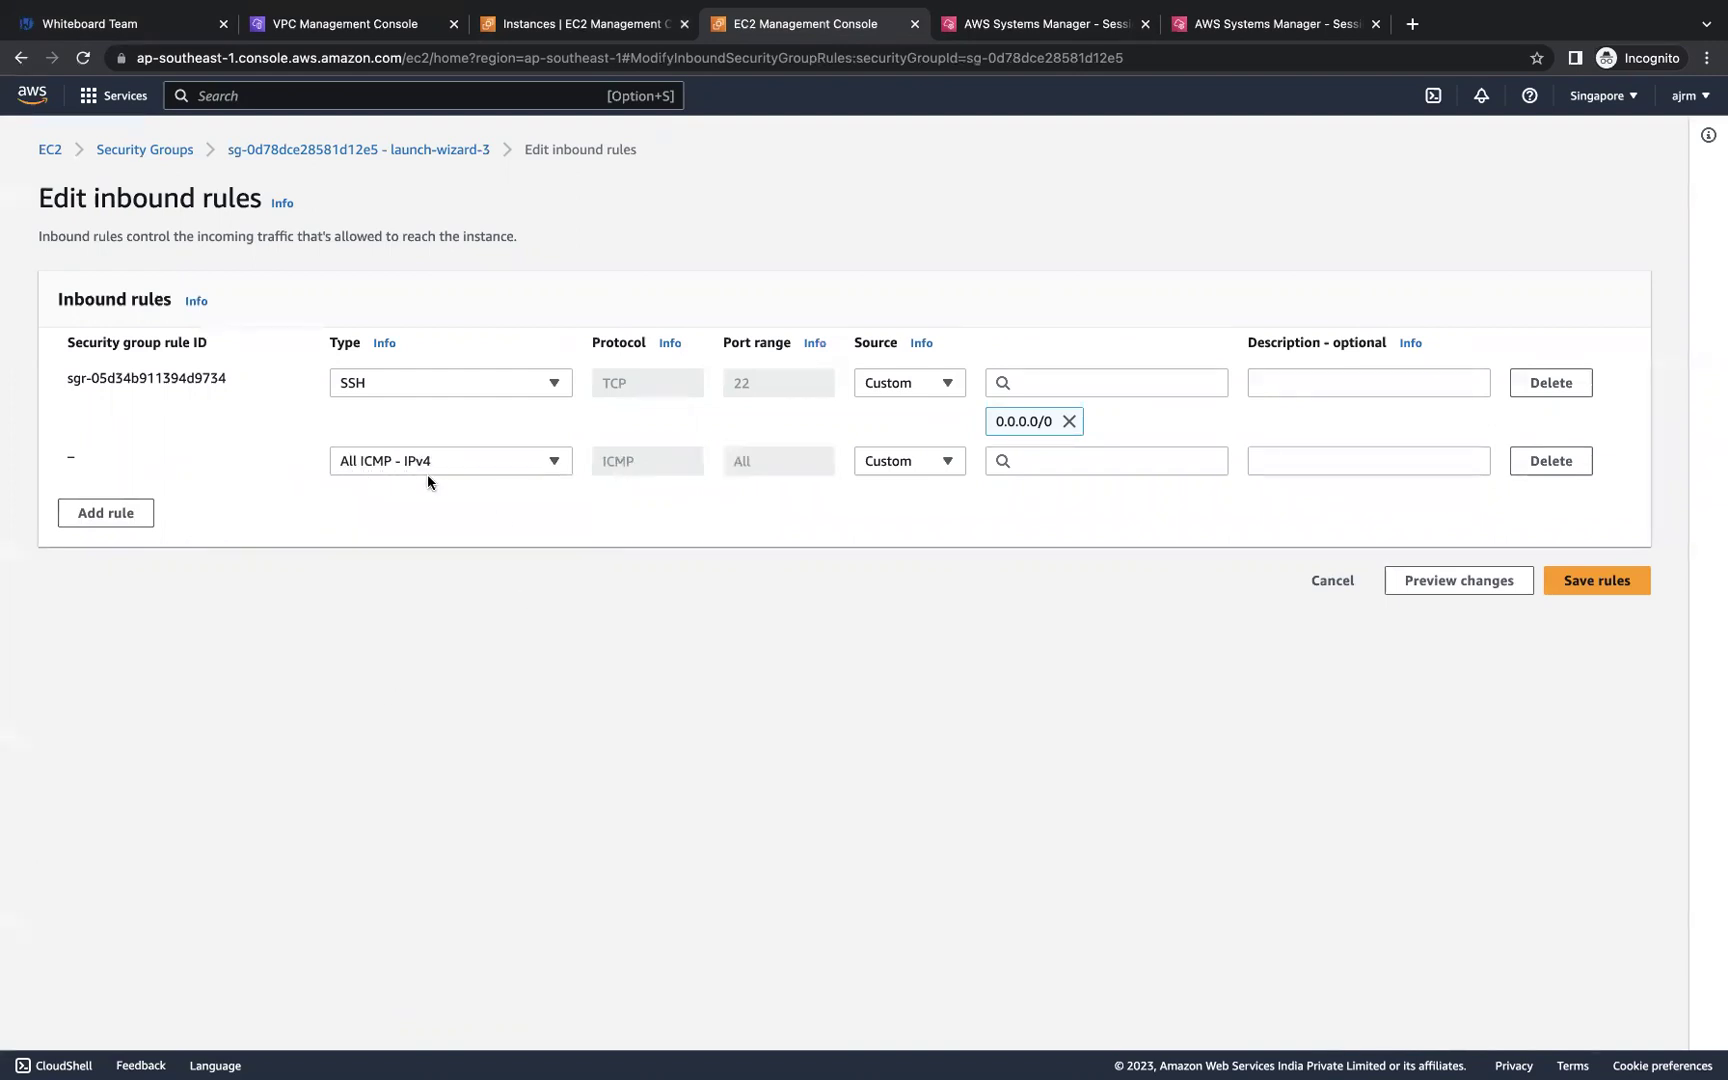
{"action": "left_click", "coordinate": [935, 470]}
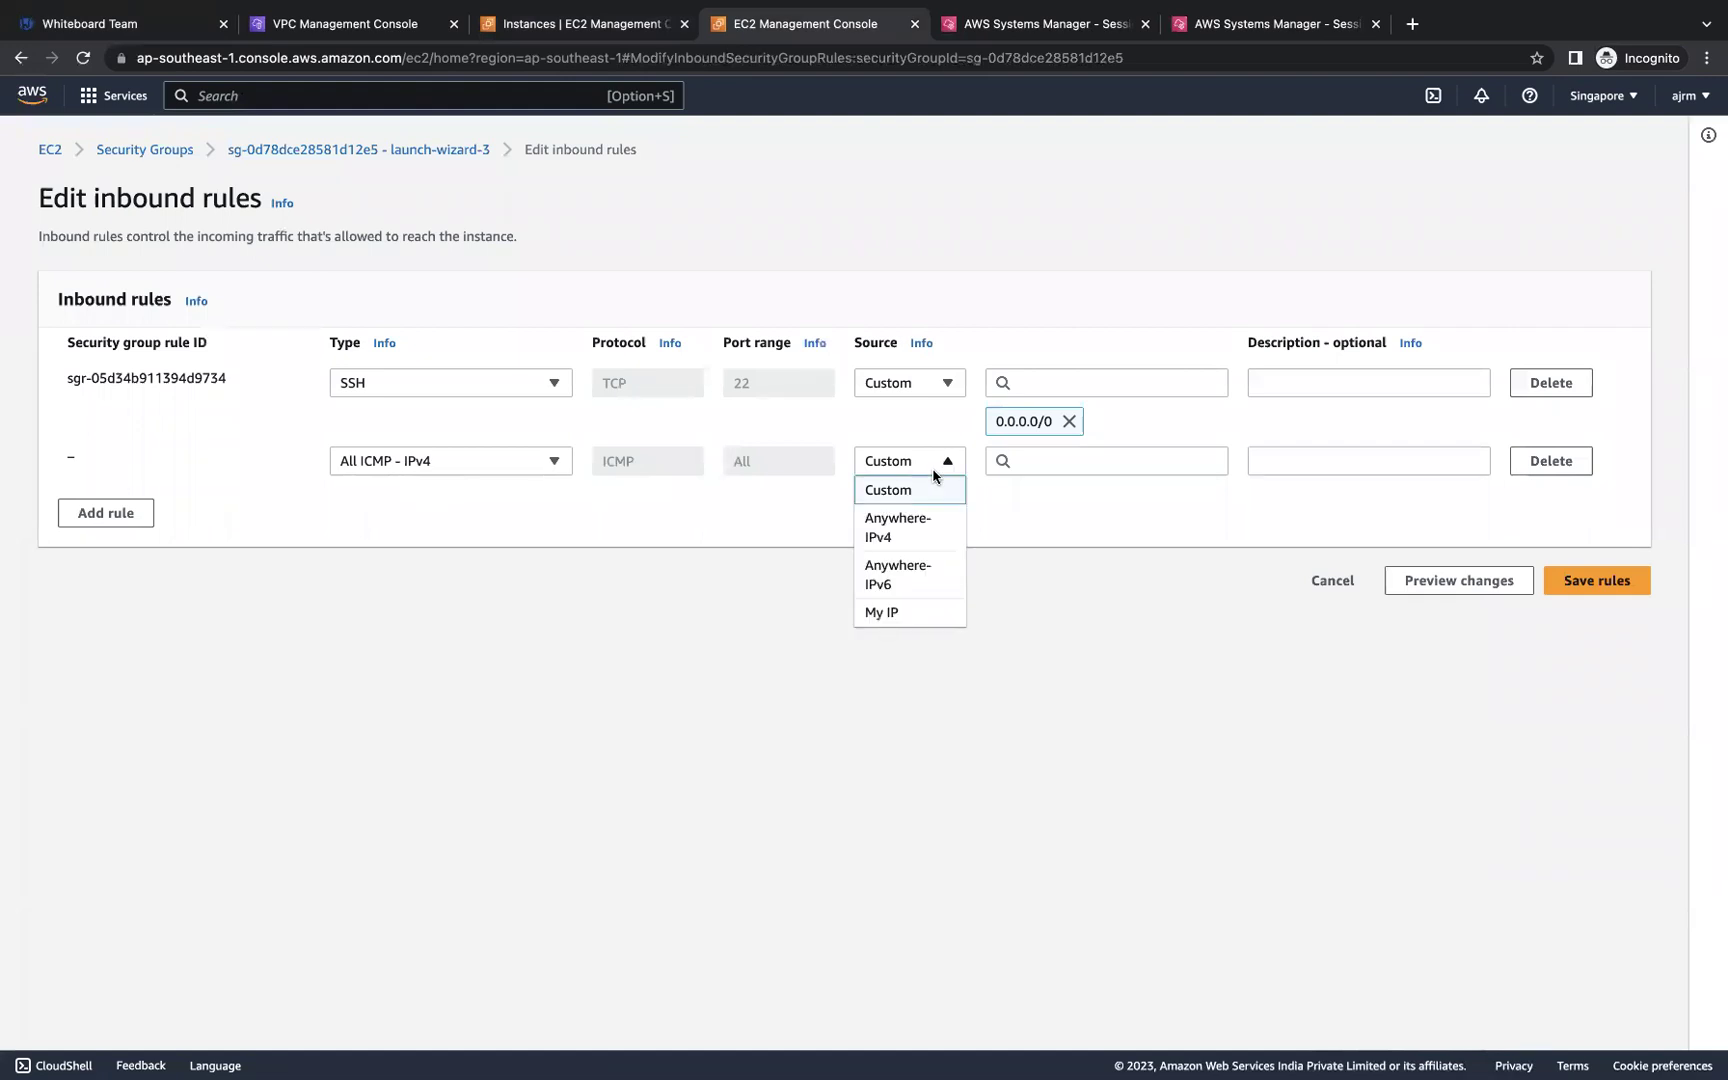
{"action": "left_click", "coordinate": [926, 533]}
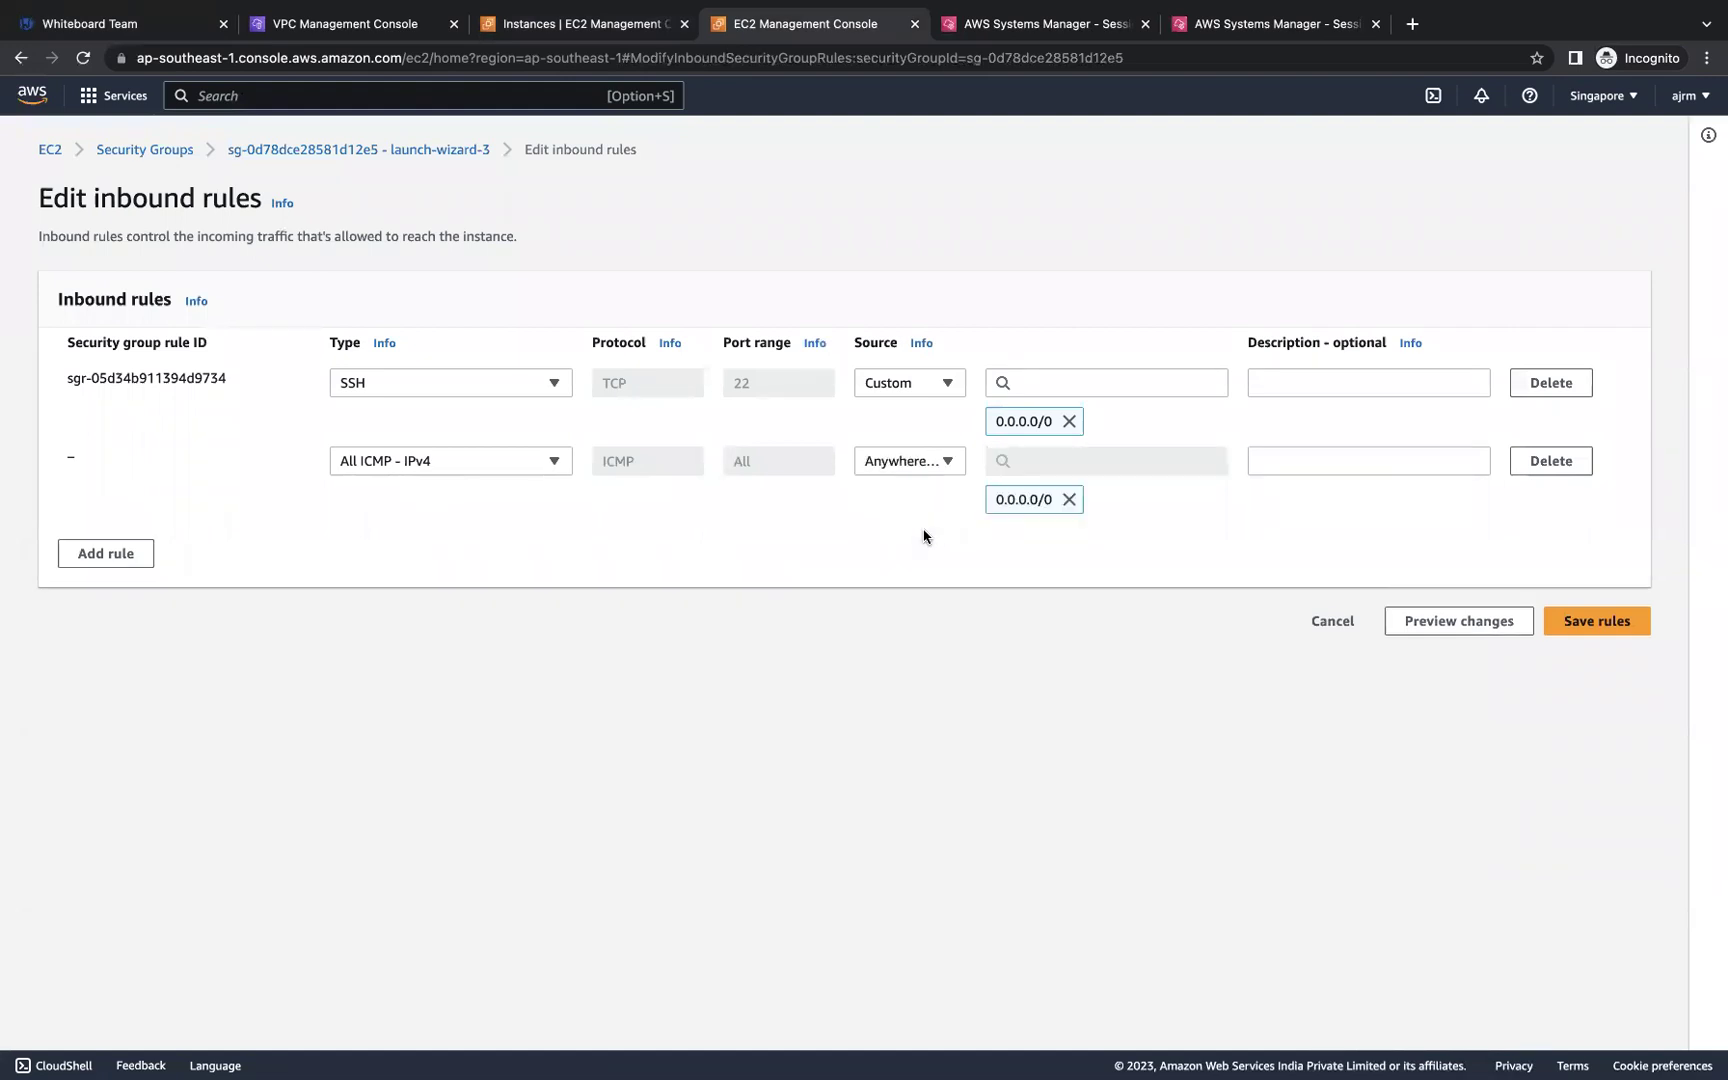
{"action": "left_click", "coordinate": [1590, 621]}
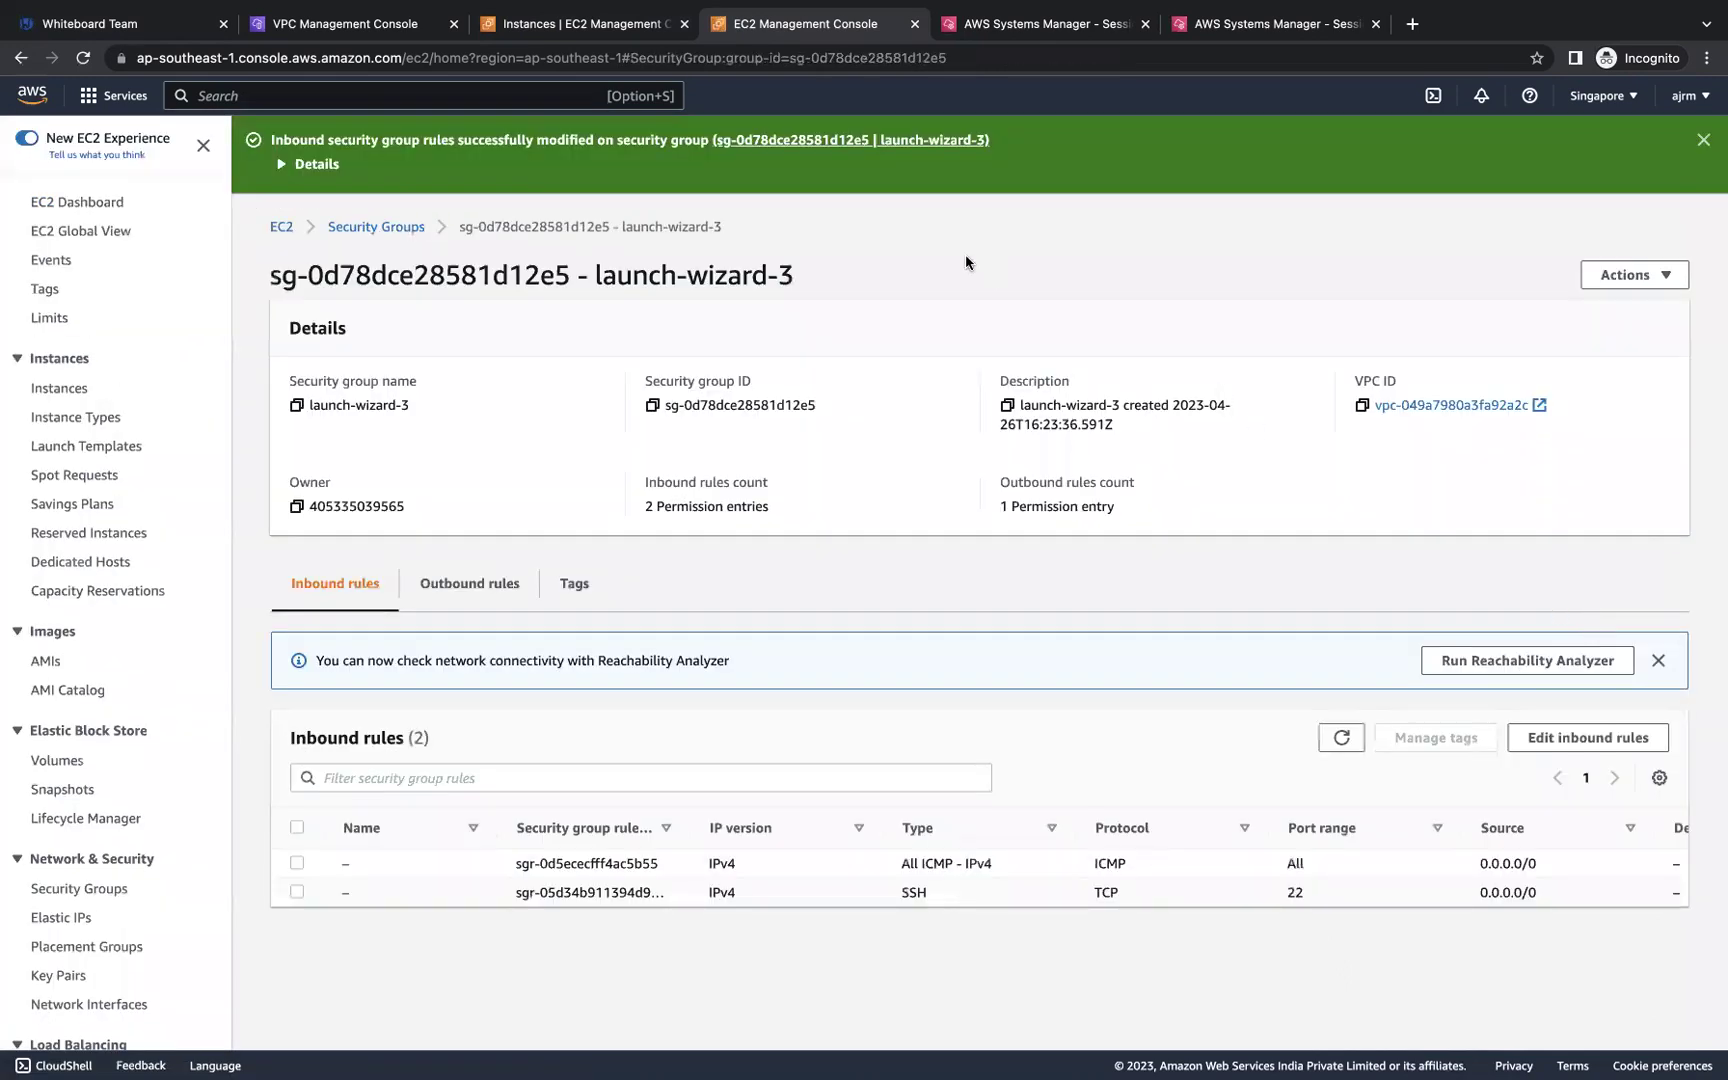
Step: Stop the running ping on server-1, rerun ping 10.1.2.233, and interrupt it after several seconds
{"action": "left_click", "coordinate": [1070, 24]}
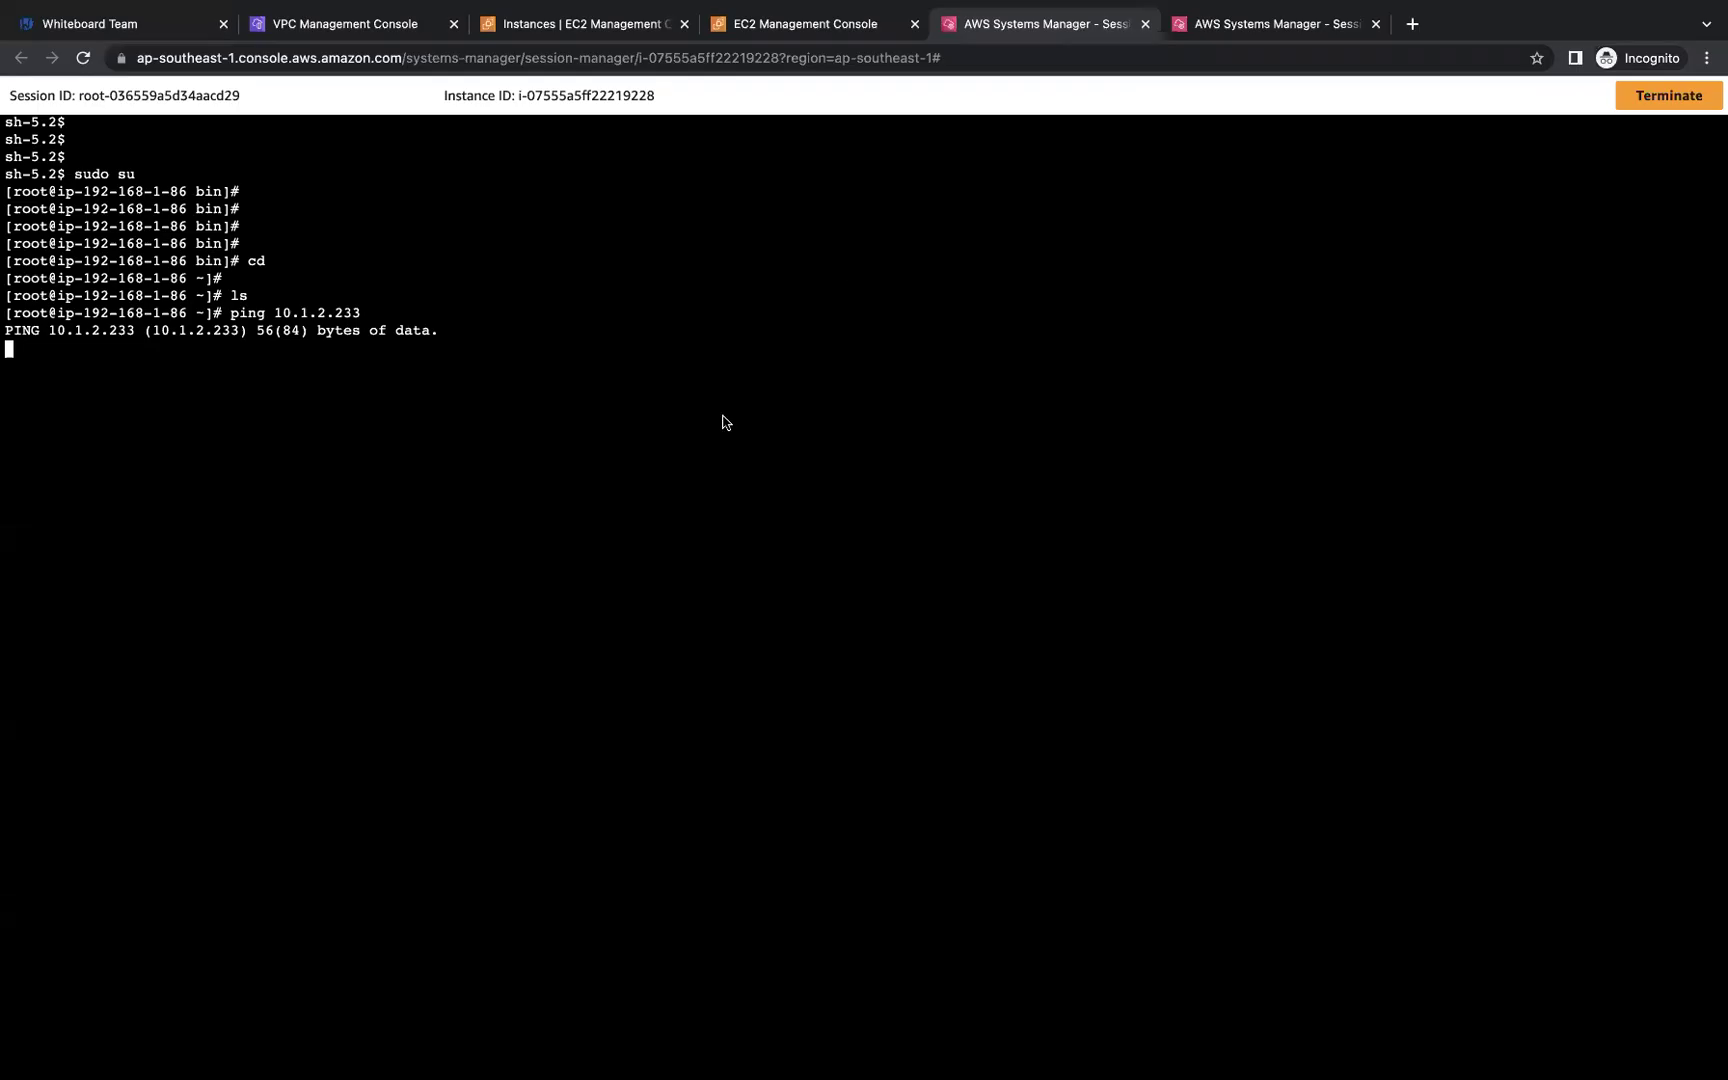
{"action": "key", "text": "ctrl+c"}
{"action": "key", "text": "Up"}
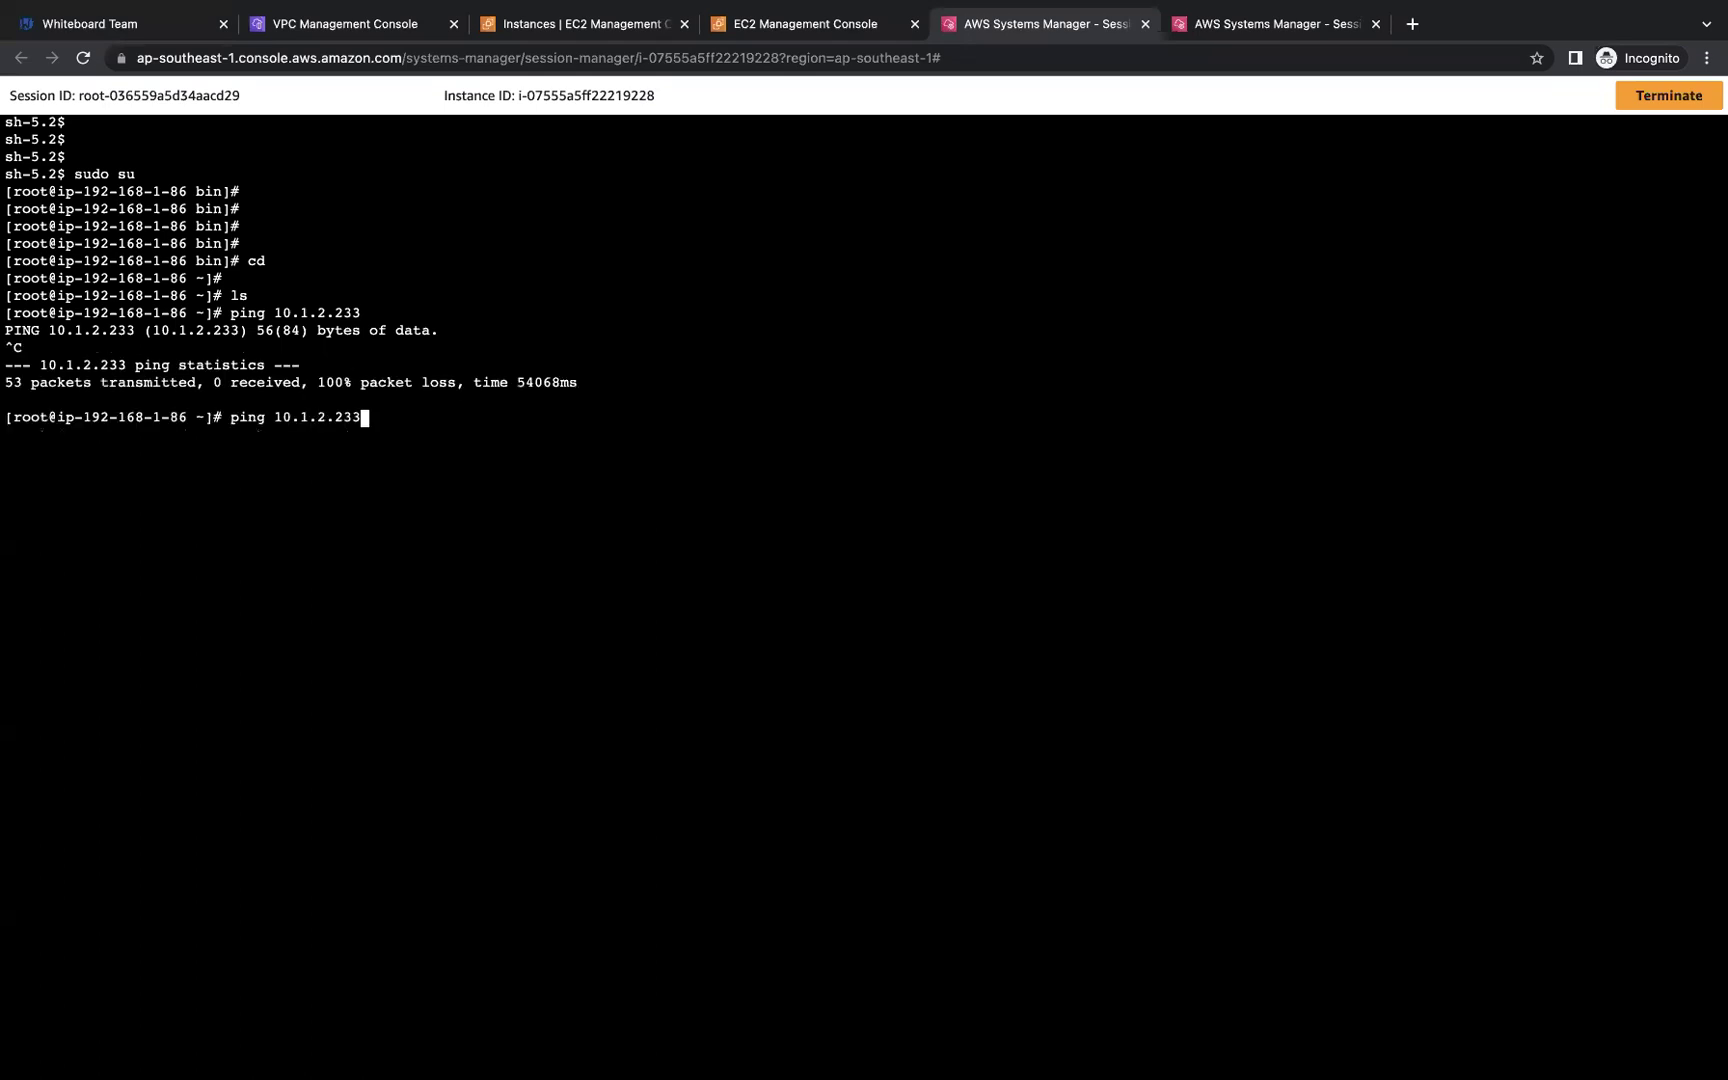
{"action": "key", "text": "Return"}
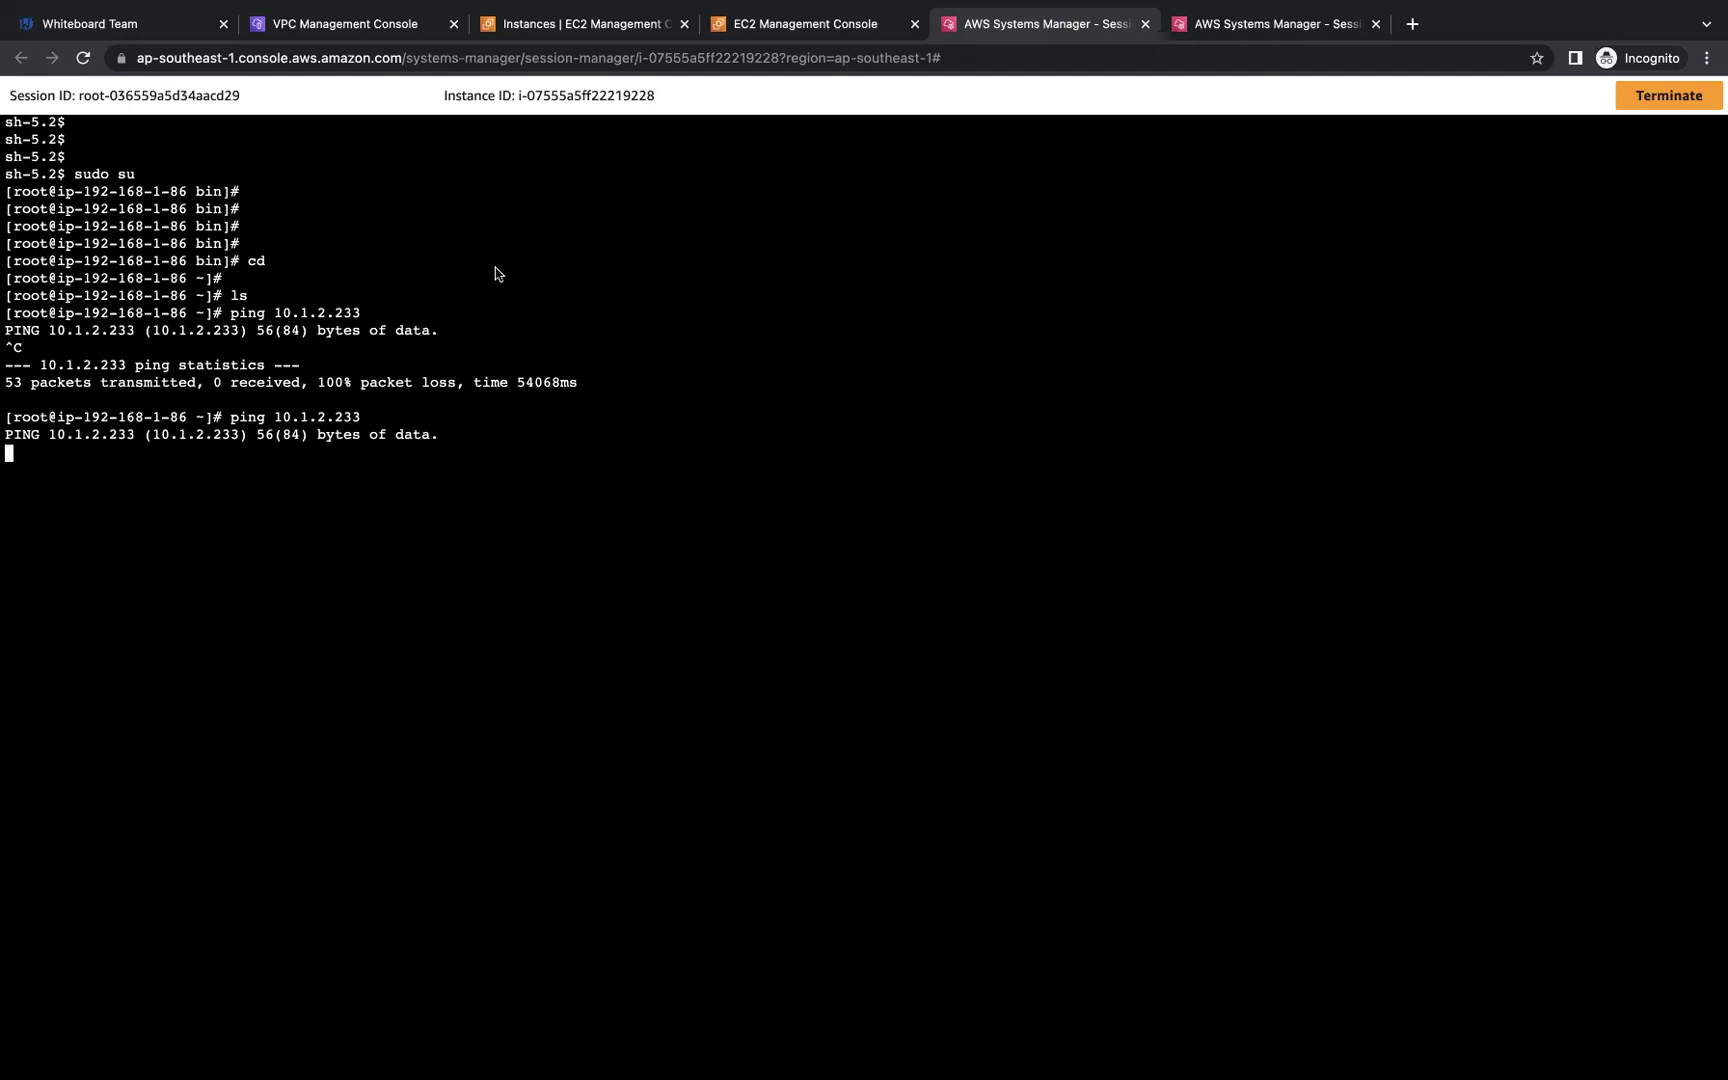
{"action": "key", "text": "ctrl+c"}
Step: Ping server-2's public IPv4 address 54.151.135.76, copied from its instance details, from server-1's terminal, then stop the ping
{"action": "type", "text": "ping"}
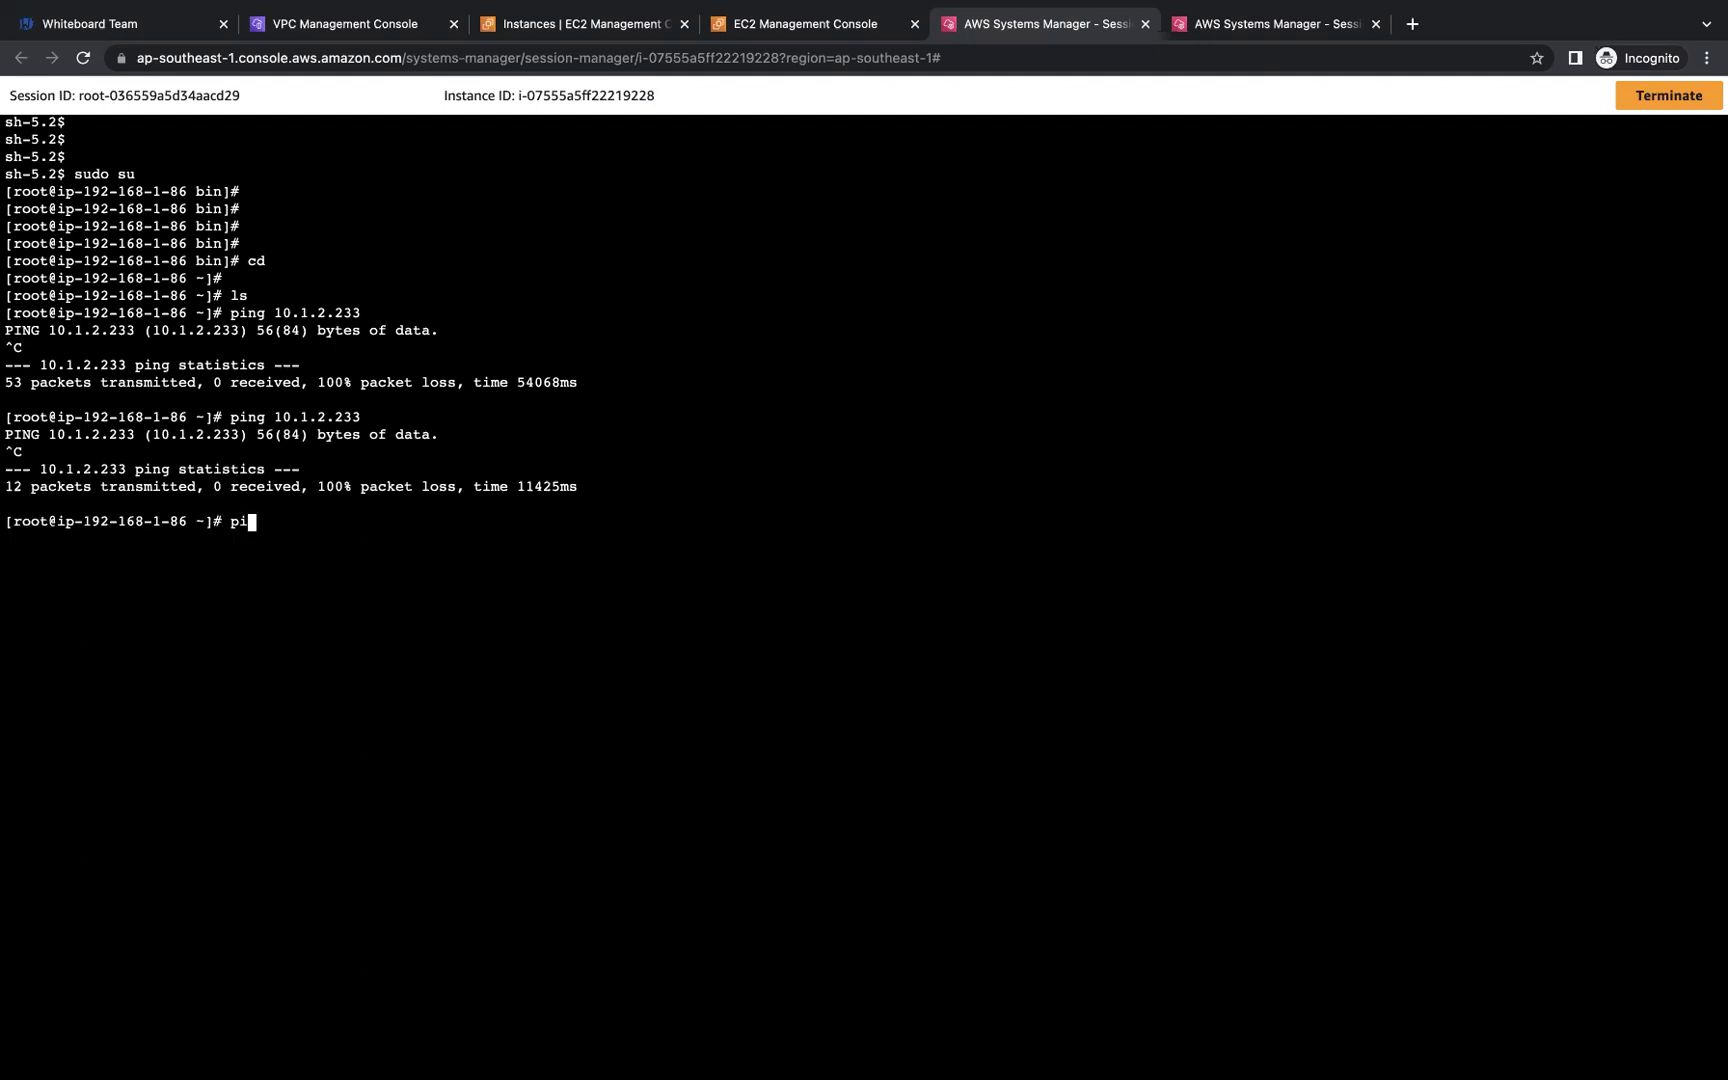
{"action": "left_click", "coordinate": [561, 24]}
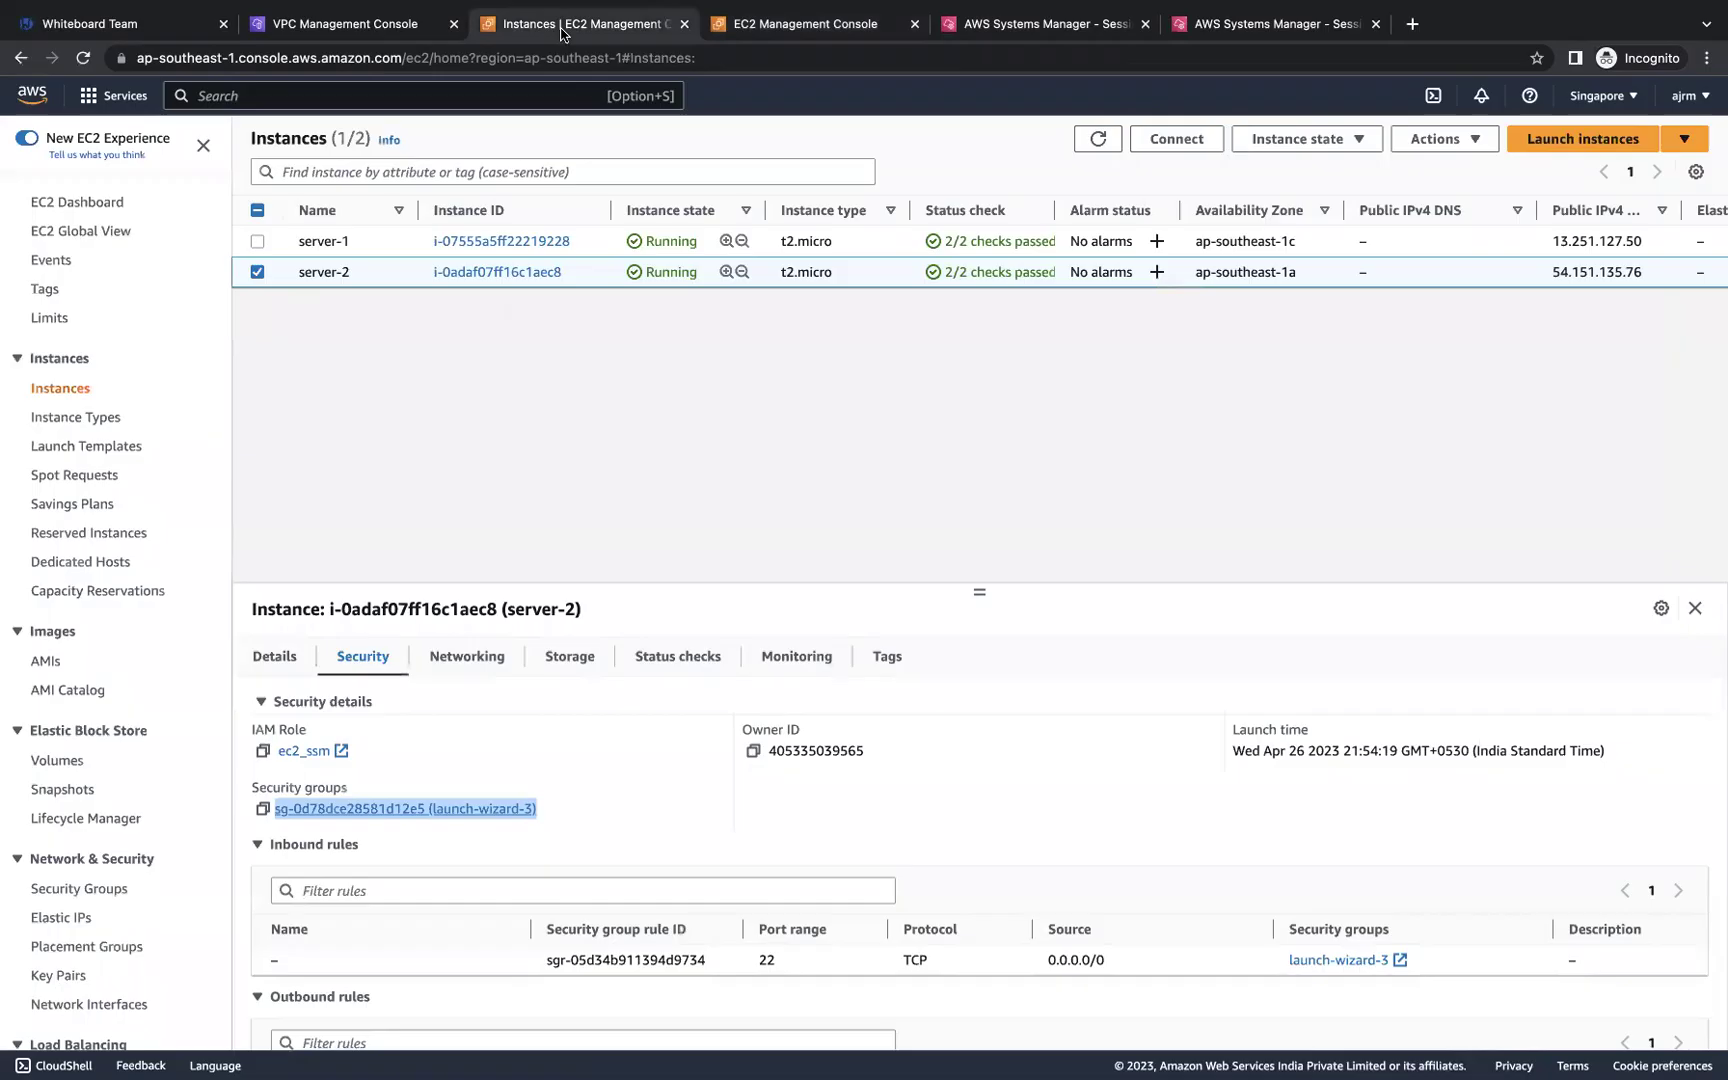
{"action": "left_click", "coordinate": [272, 656]}
{"action": "left_click", "coordinate": [752, 755]}
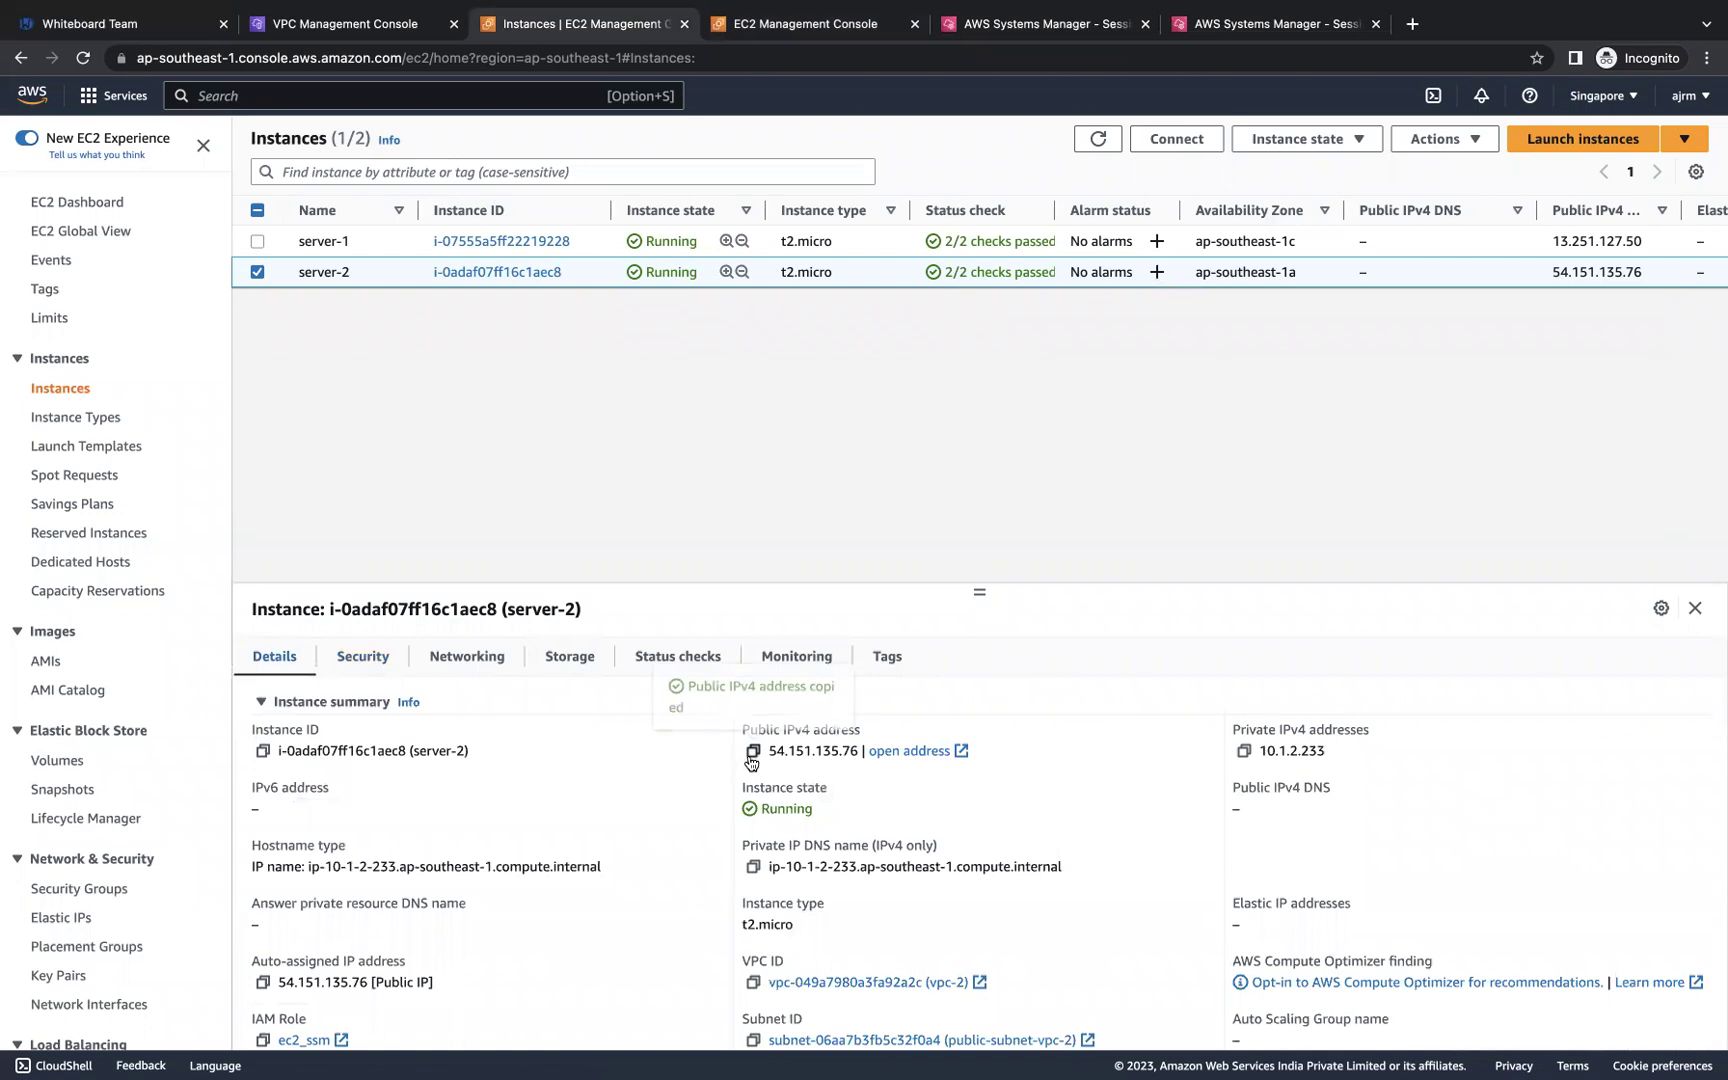
{"action": "left_click", "coordinate": [1047, 30]}
{"action": "key", "text": "super+v"}
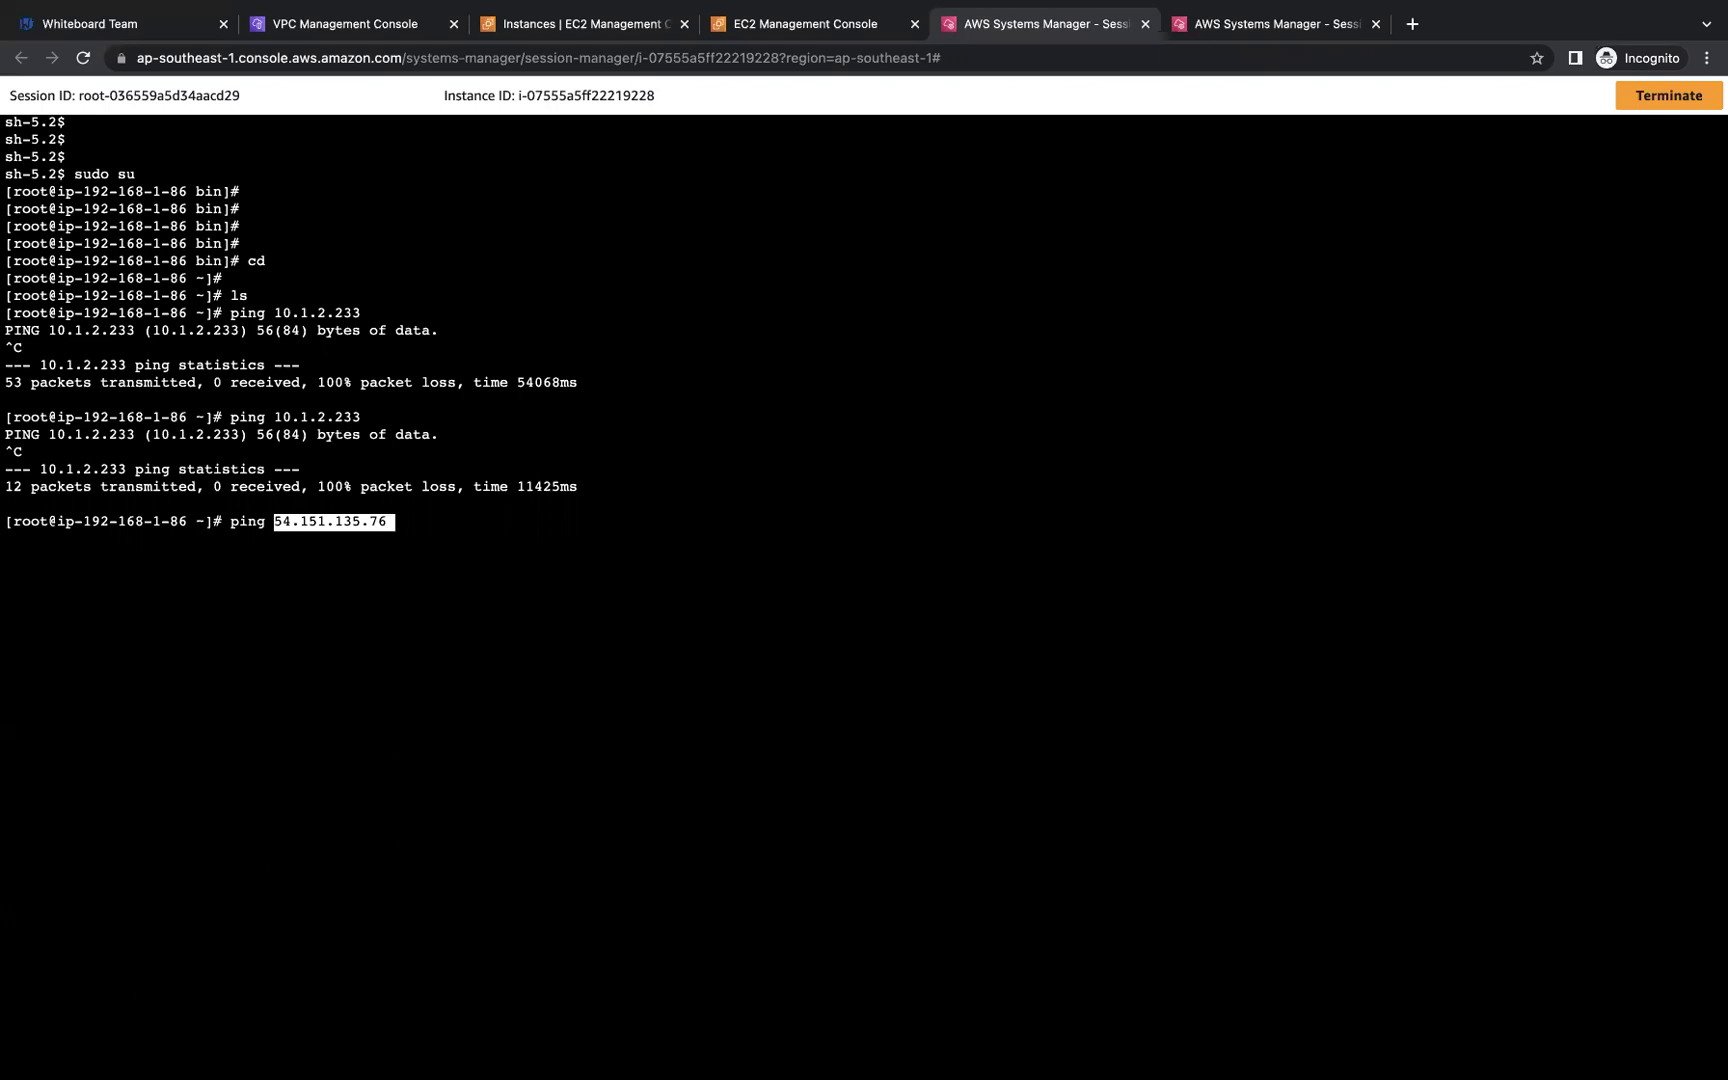
{"action": "key", "text": "Return"}
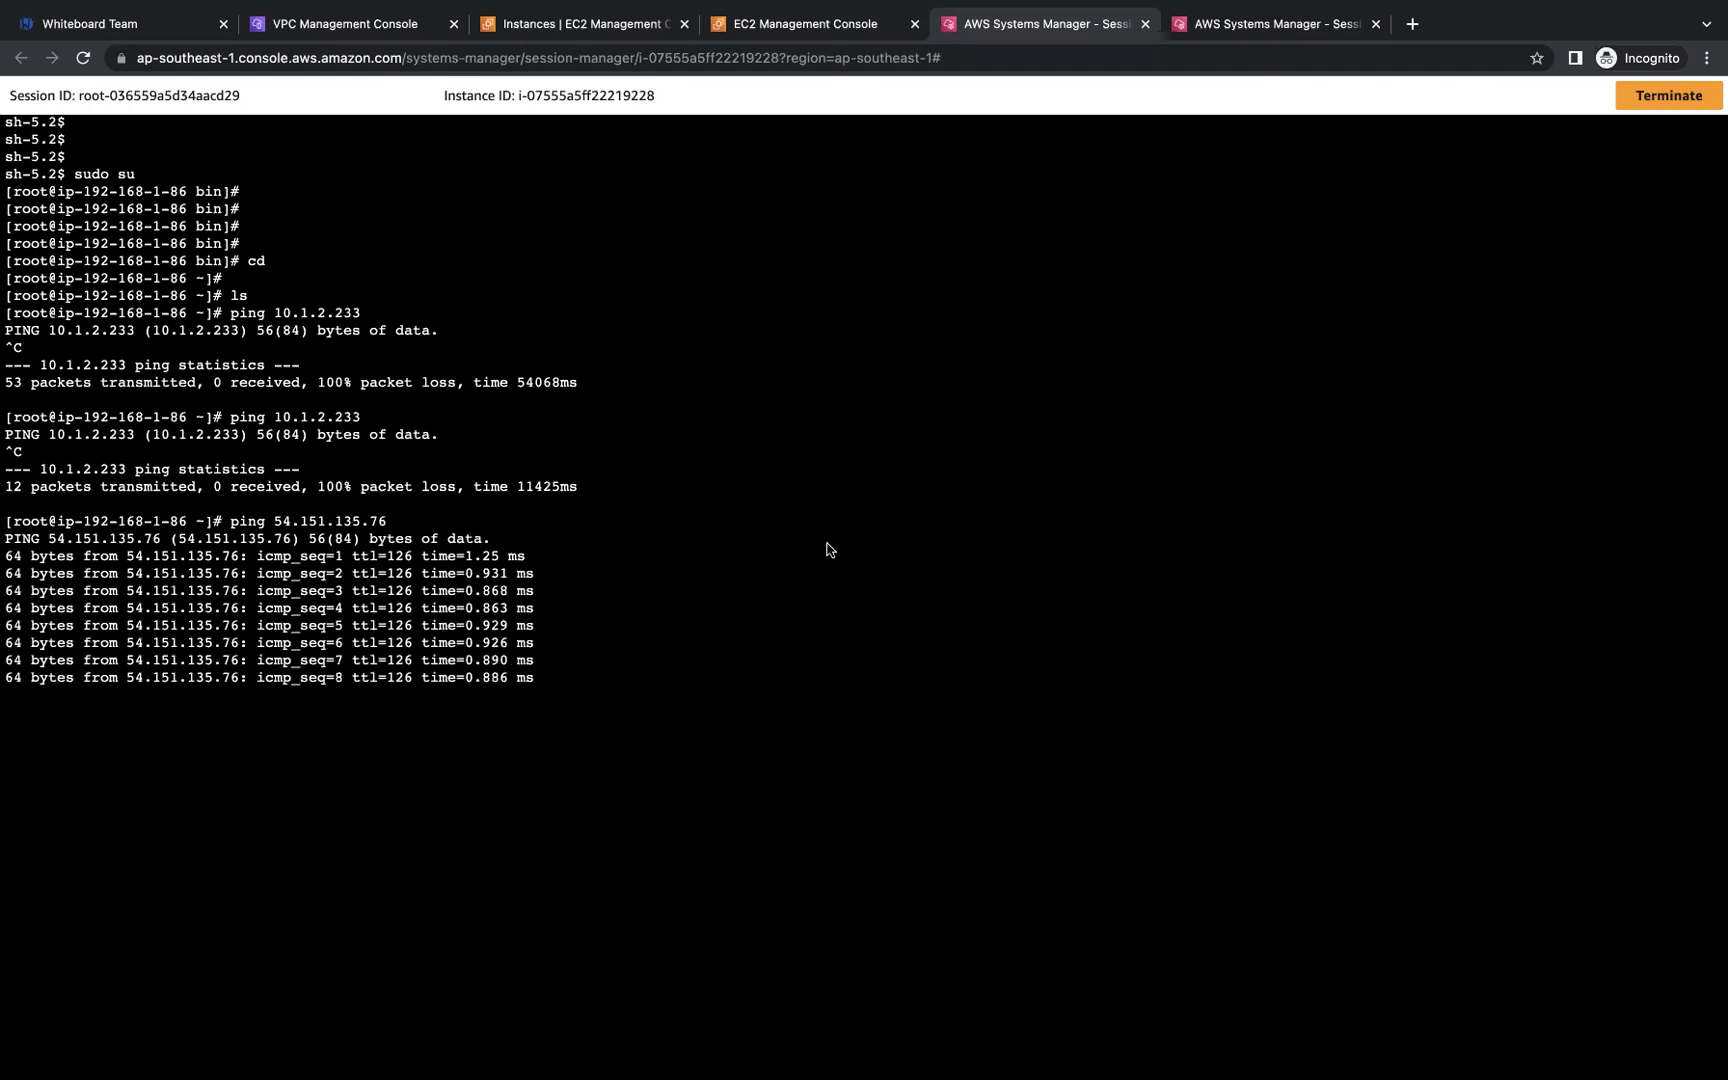
{"action": "key", "text": "ctrl+c"}
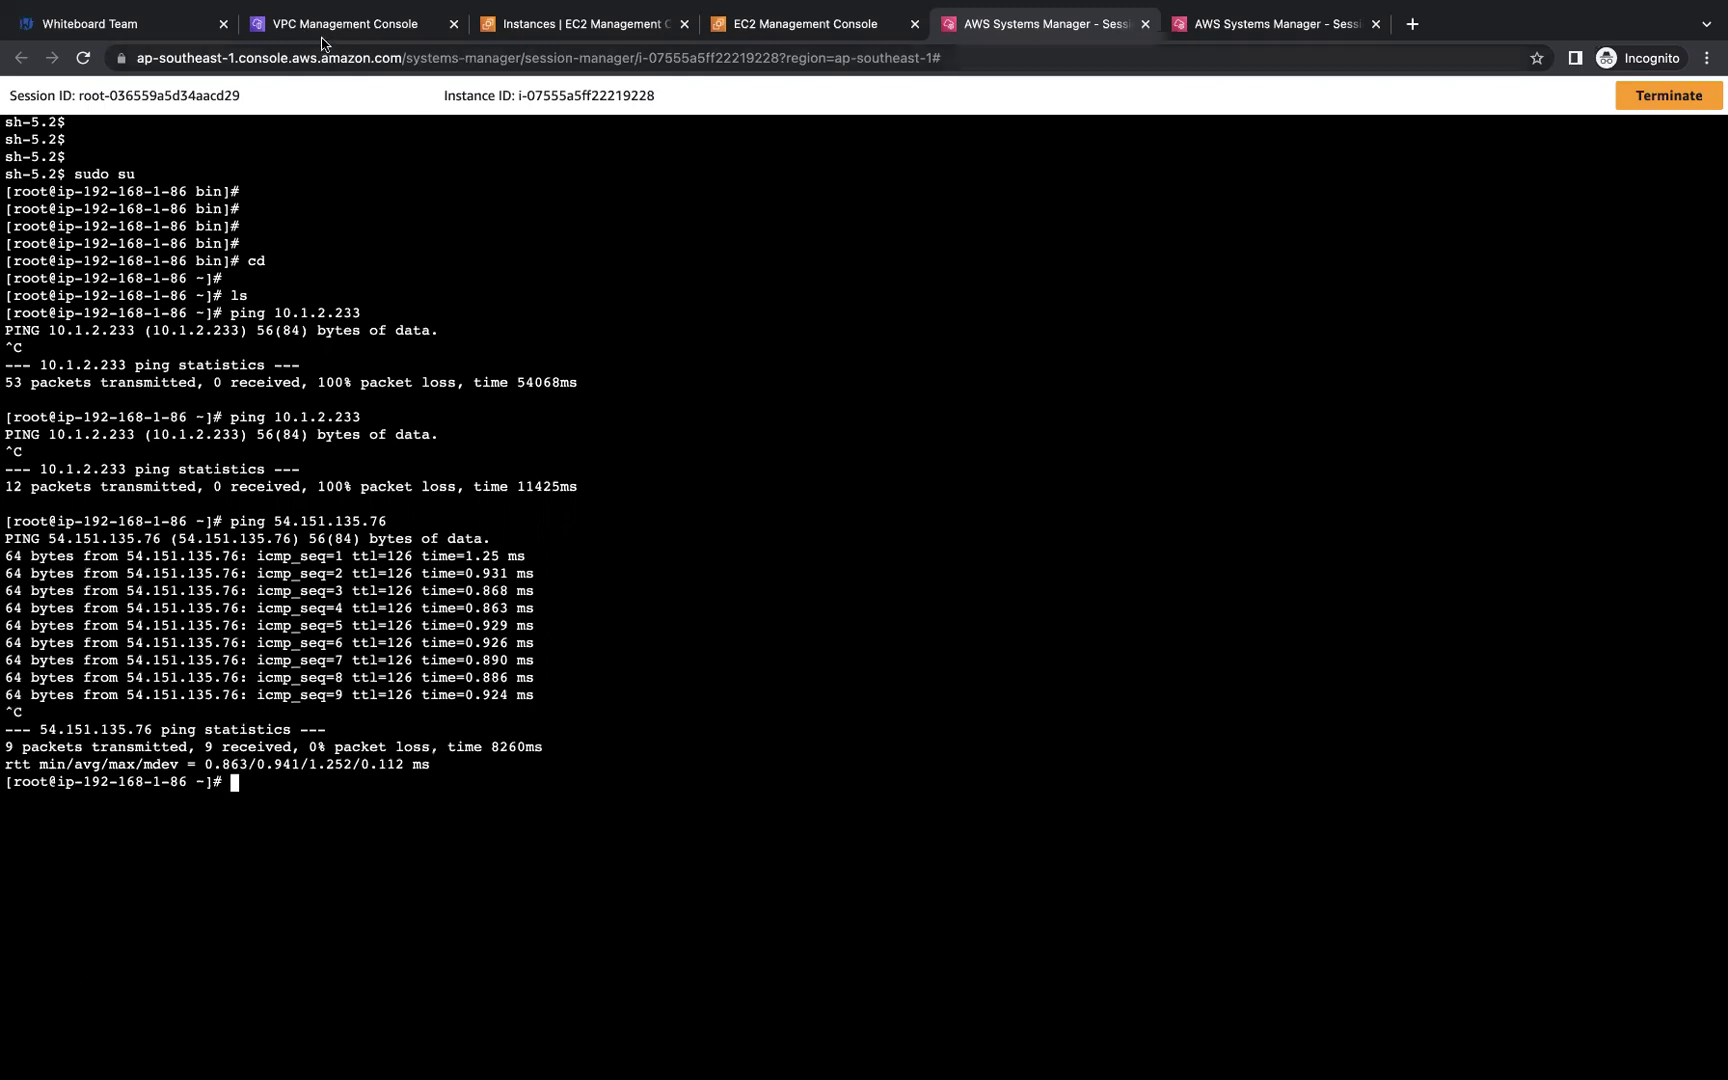
Step: Ping server-1's private IPv4 address 192.168.1.86, copied from its instance details, from server-2's terminal, then stop the ping
{"action": "left_click", "coordinate": [183, 28]}
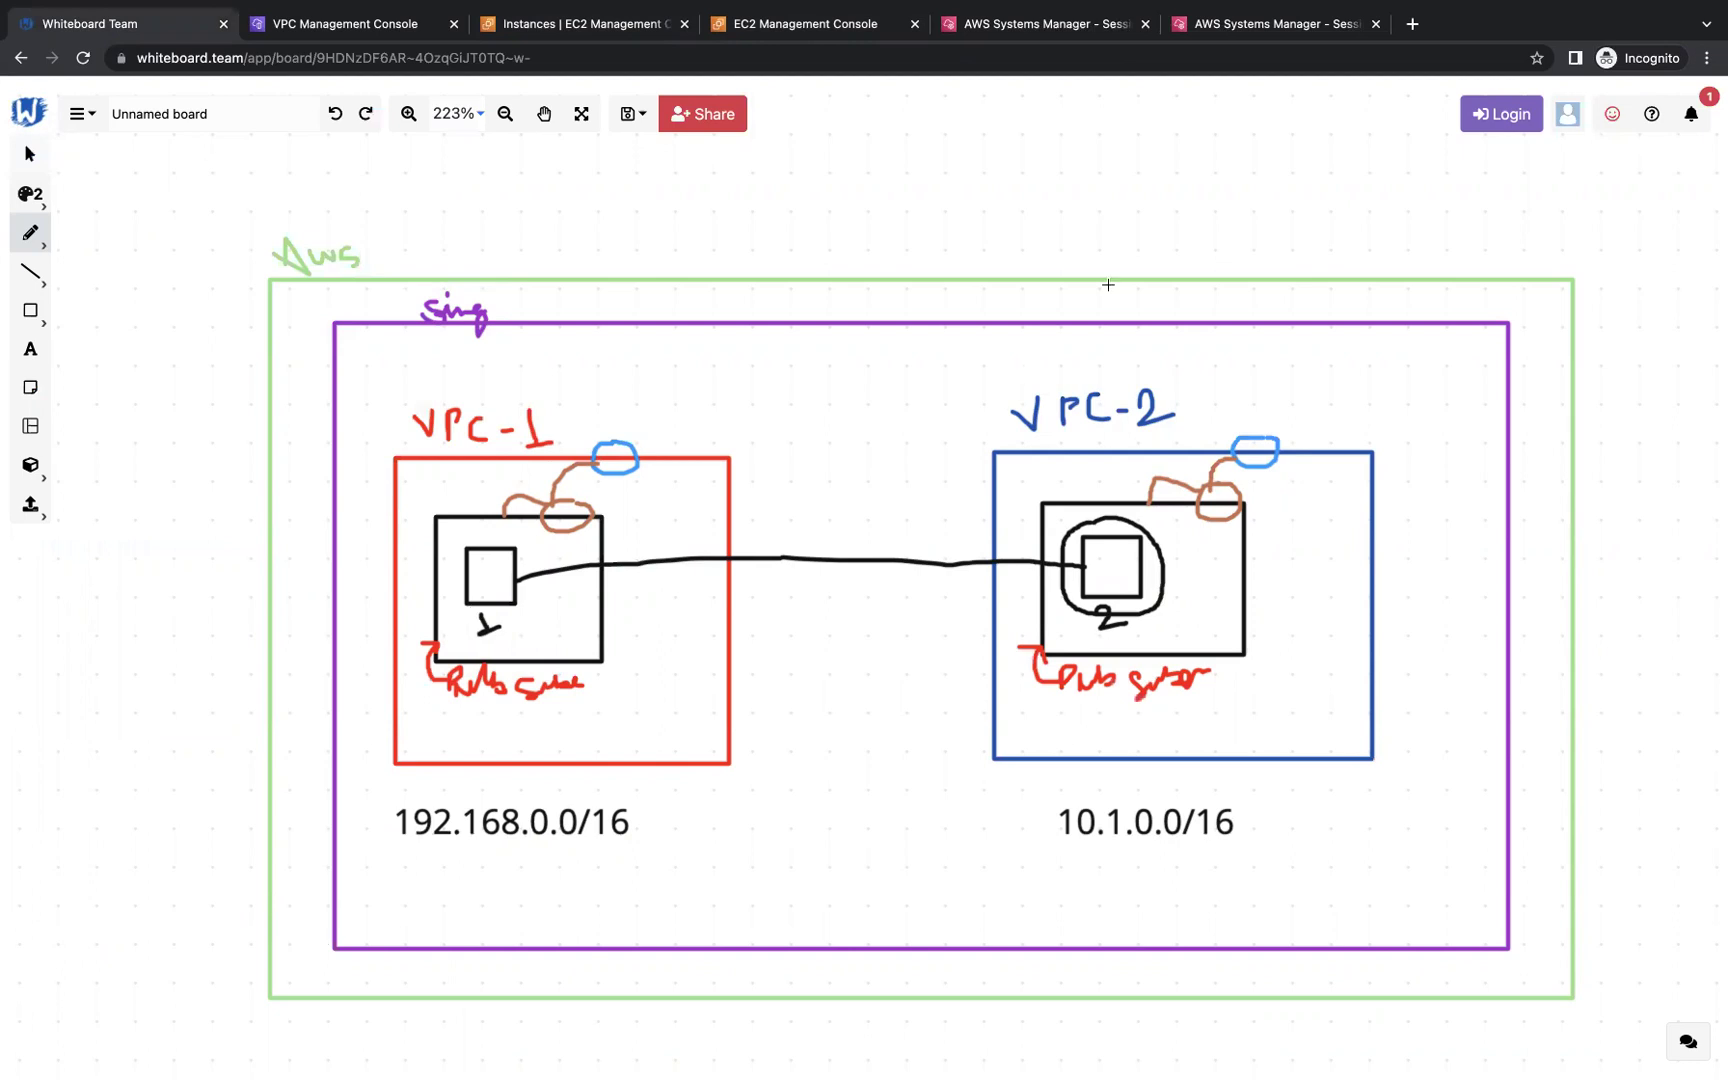
{"action": "left_click", "coordinate": [1258, 30]}
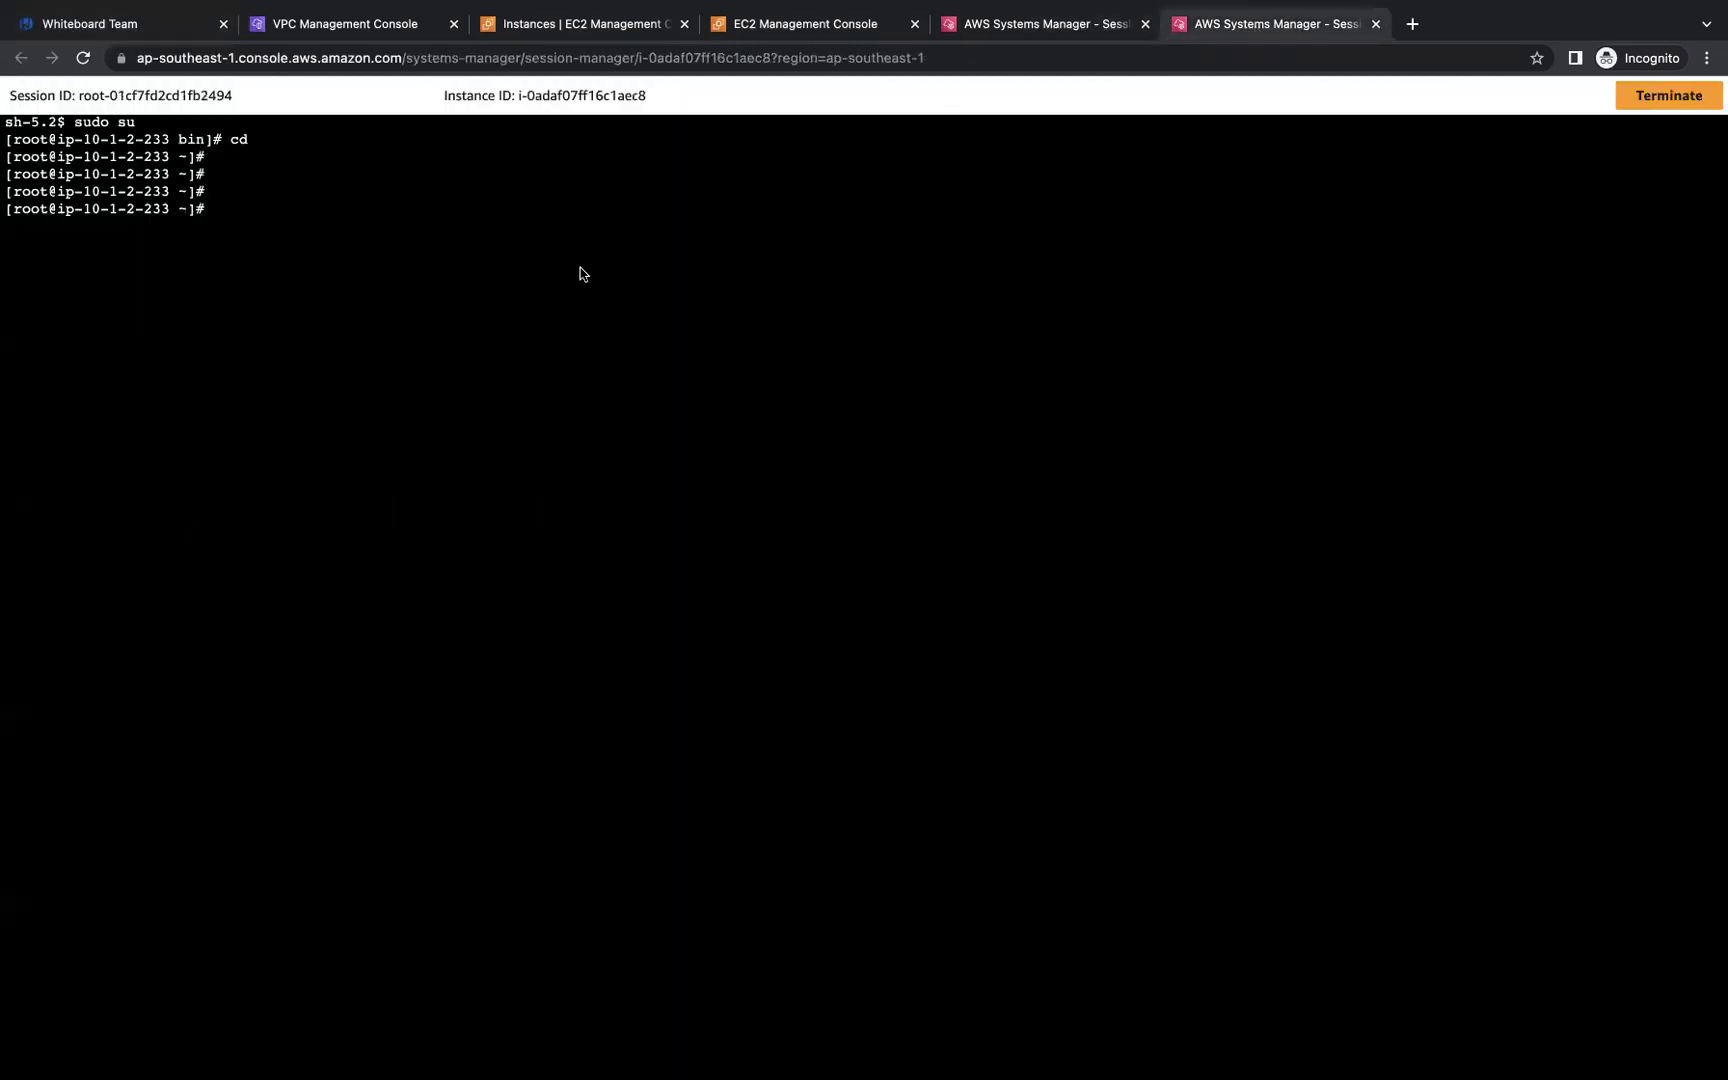
{"action": "type", "text": "ping"}
{"action": "left_click", "coordinate": [546, 30]}
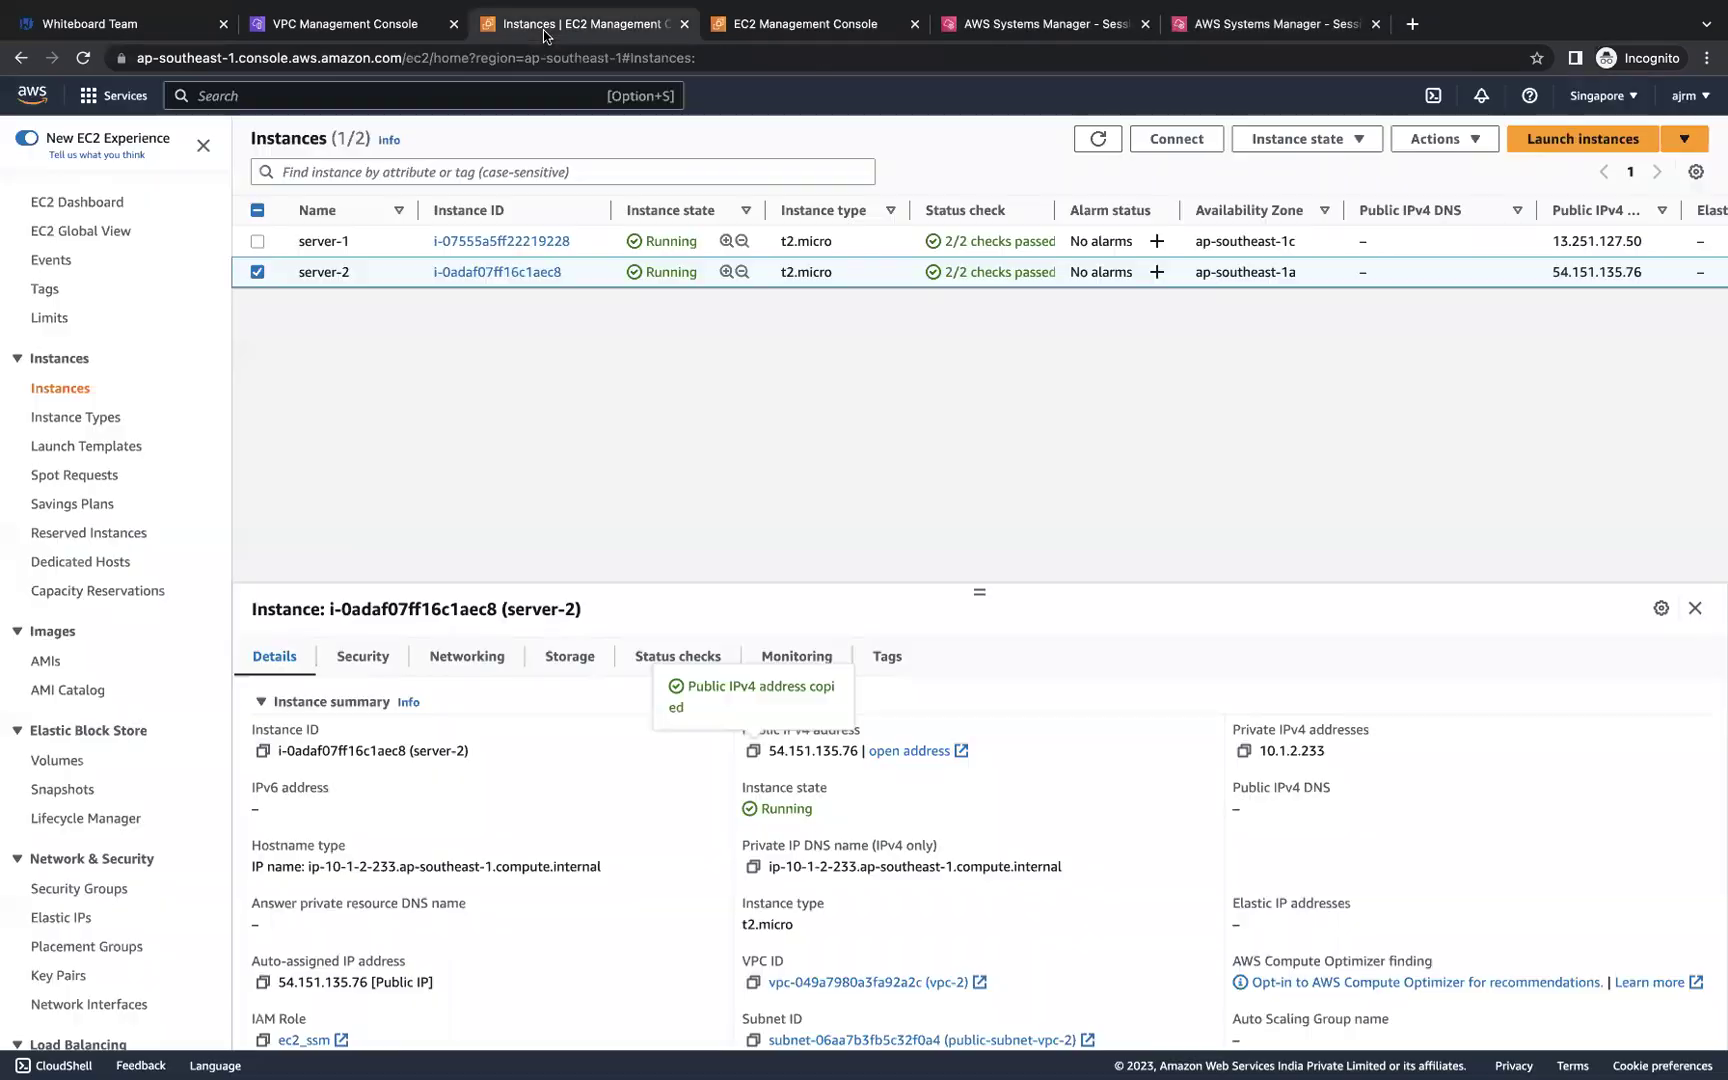
{"action": "left_click", "coordinate": [257, 271]}
{"action": "left_click", "coordinate": [257, 241]}
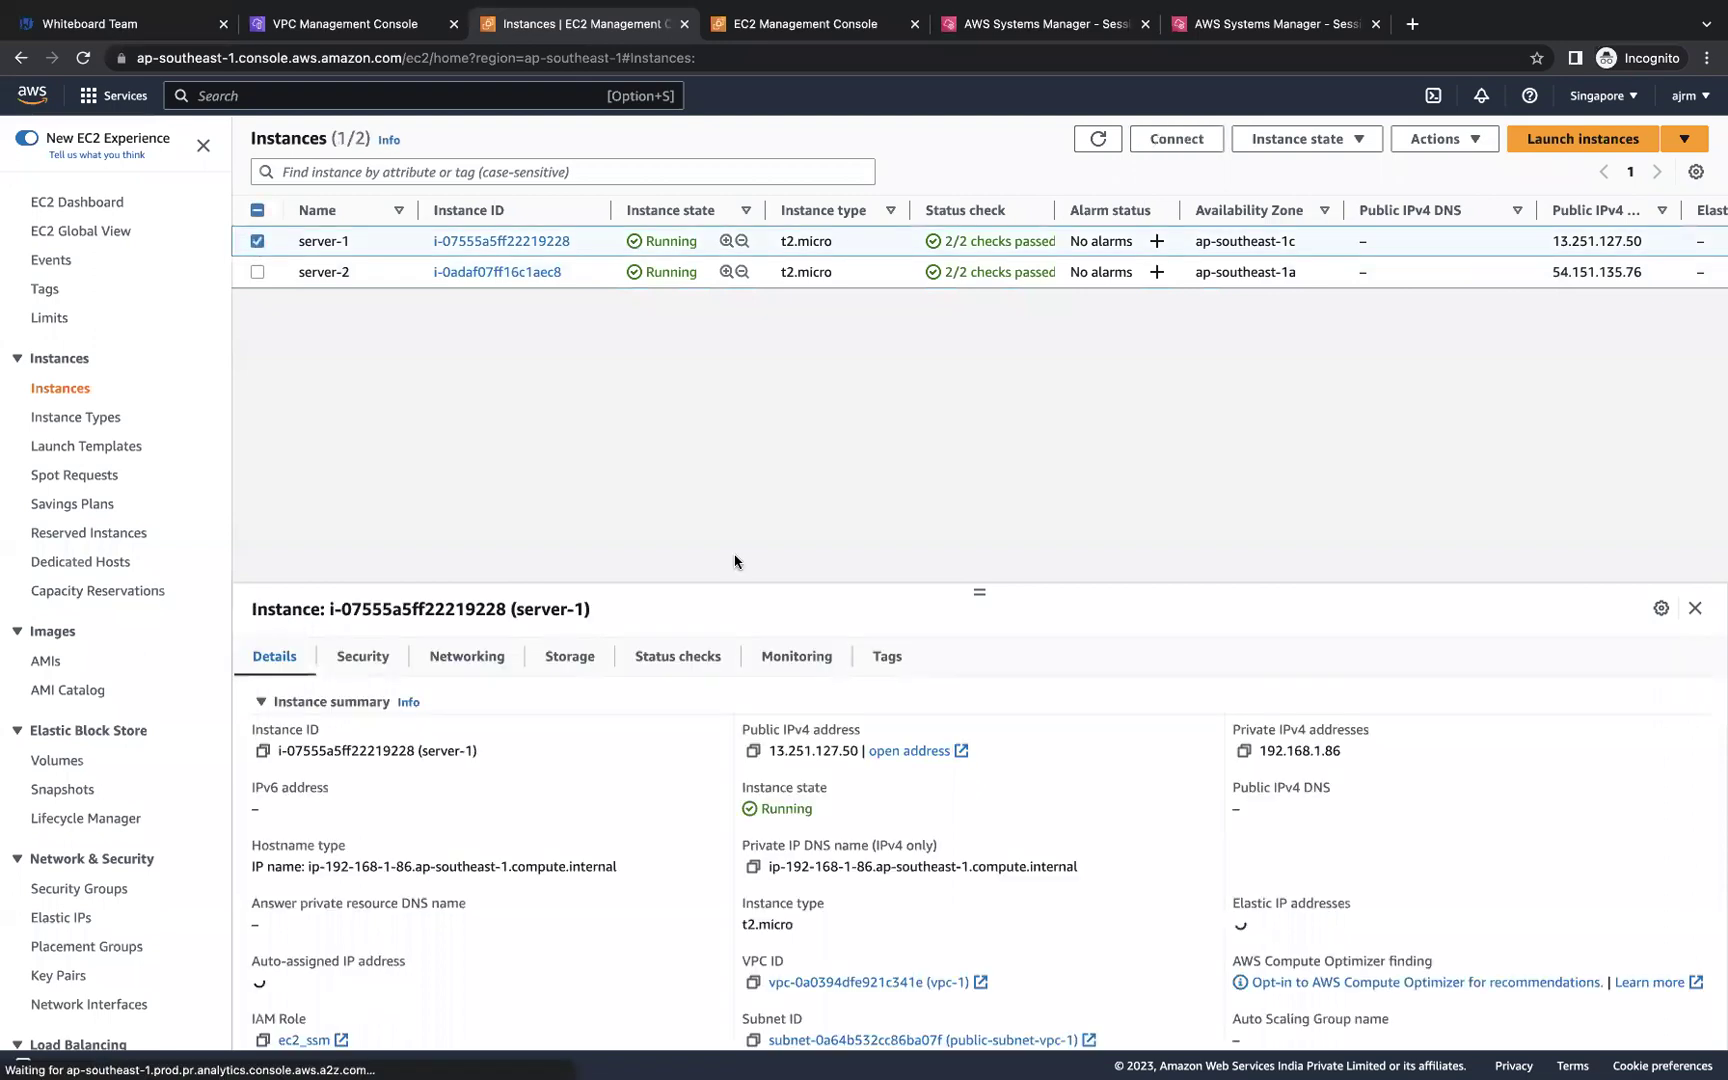
{"action": "left_click", "coordinate": [1244, 750]}
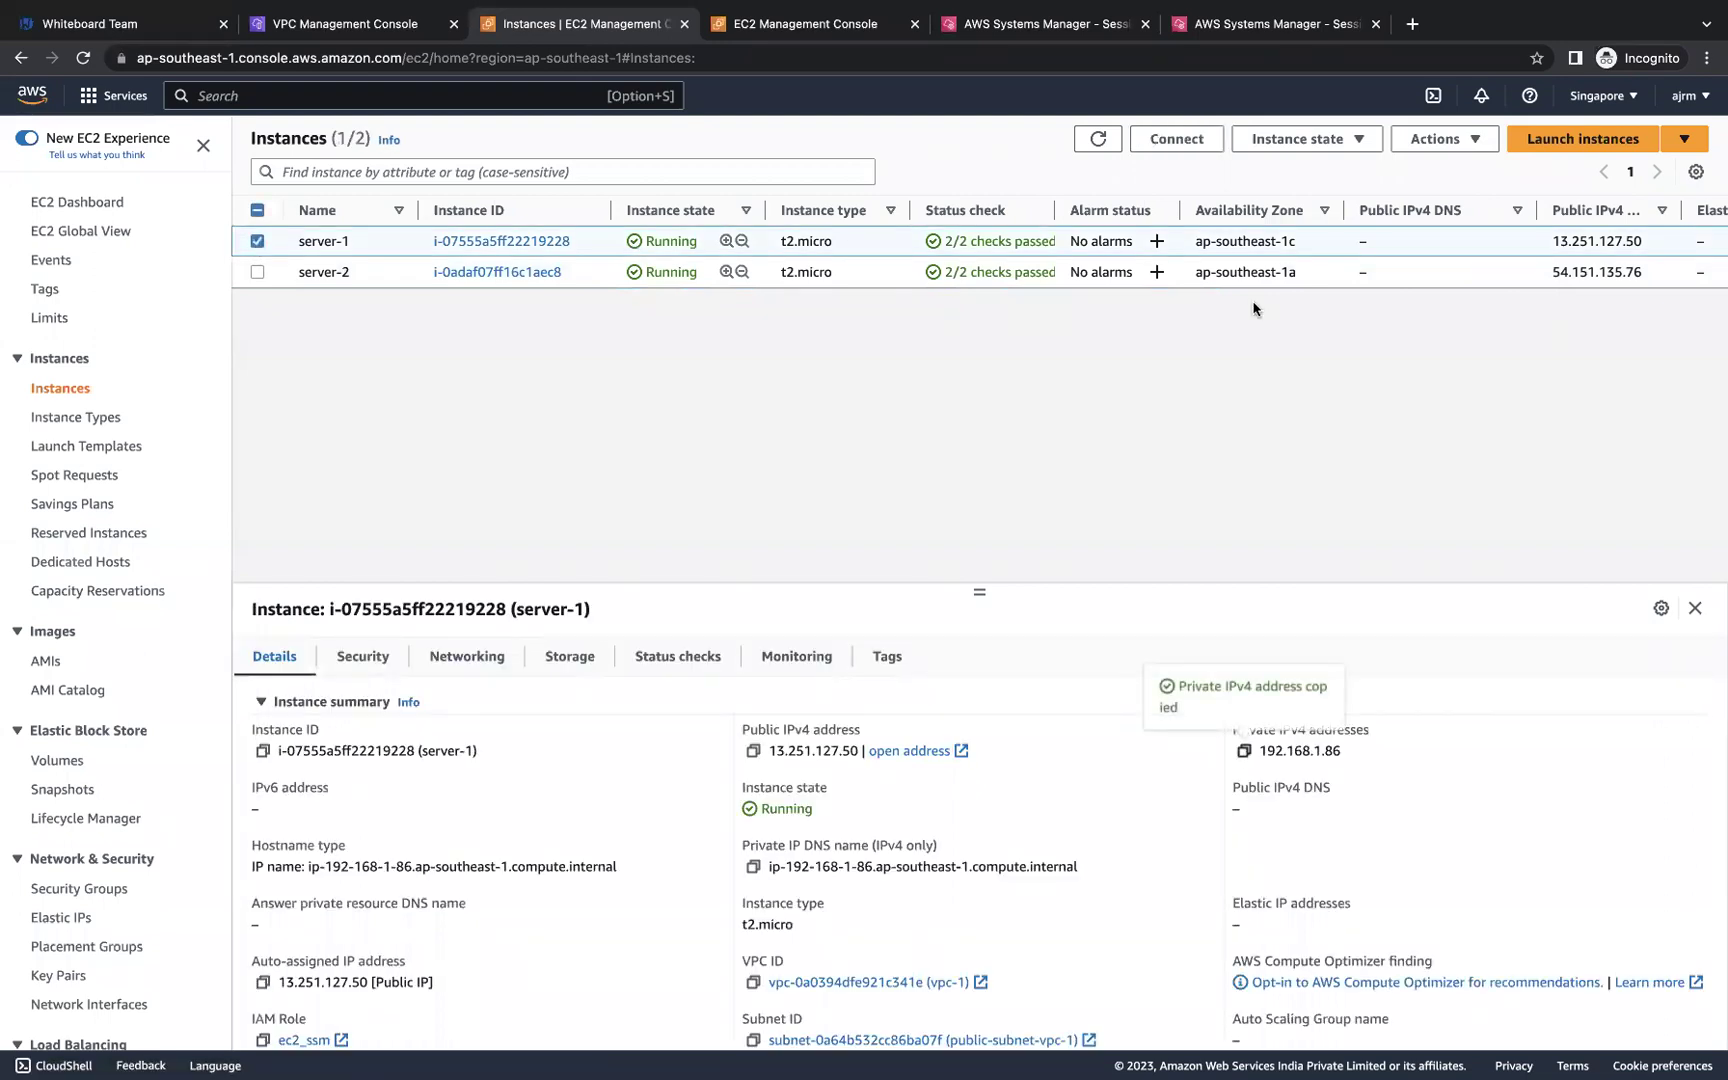
{"action": "left_click", "coordinate": [1262, 24]}
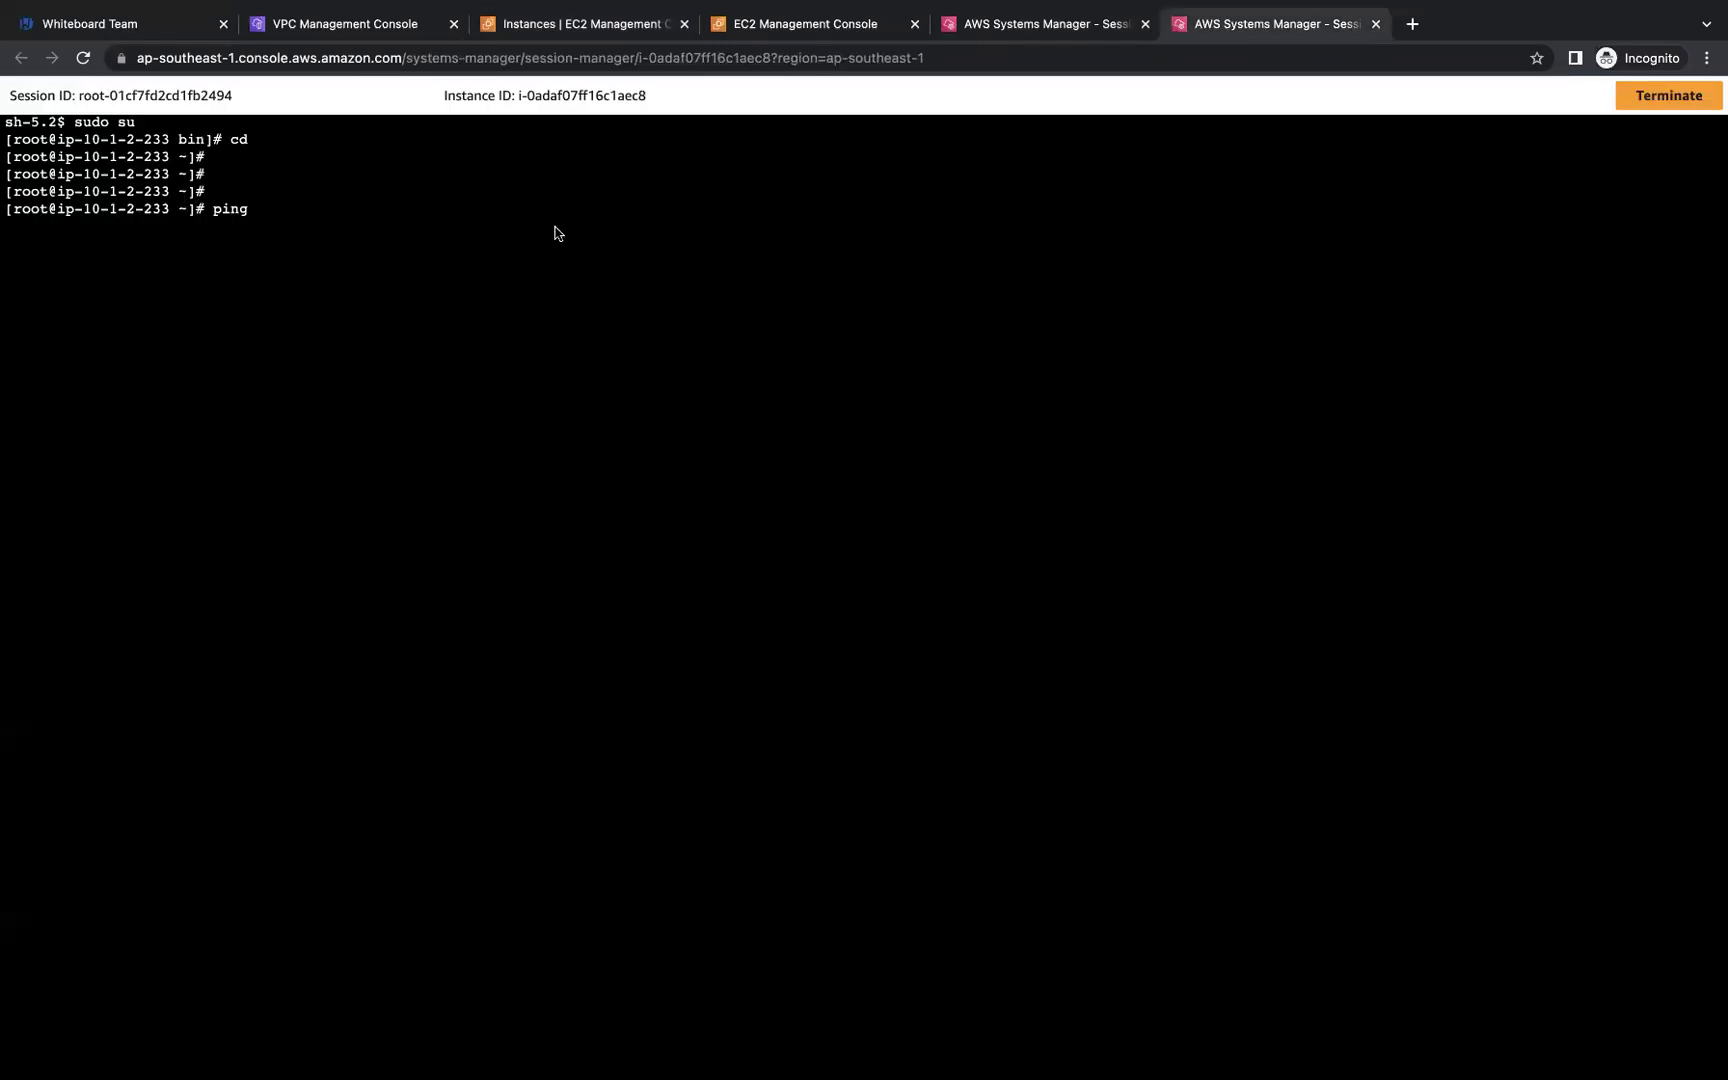
{"action": "key", "text": "super+v"}
{"action": "key", "text": "Return"}
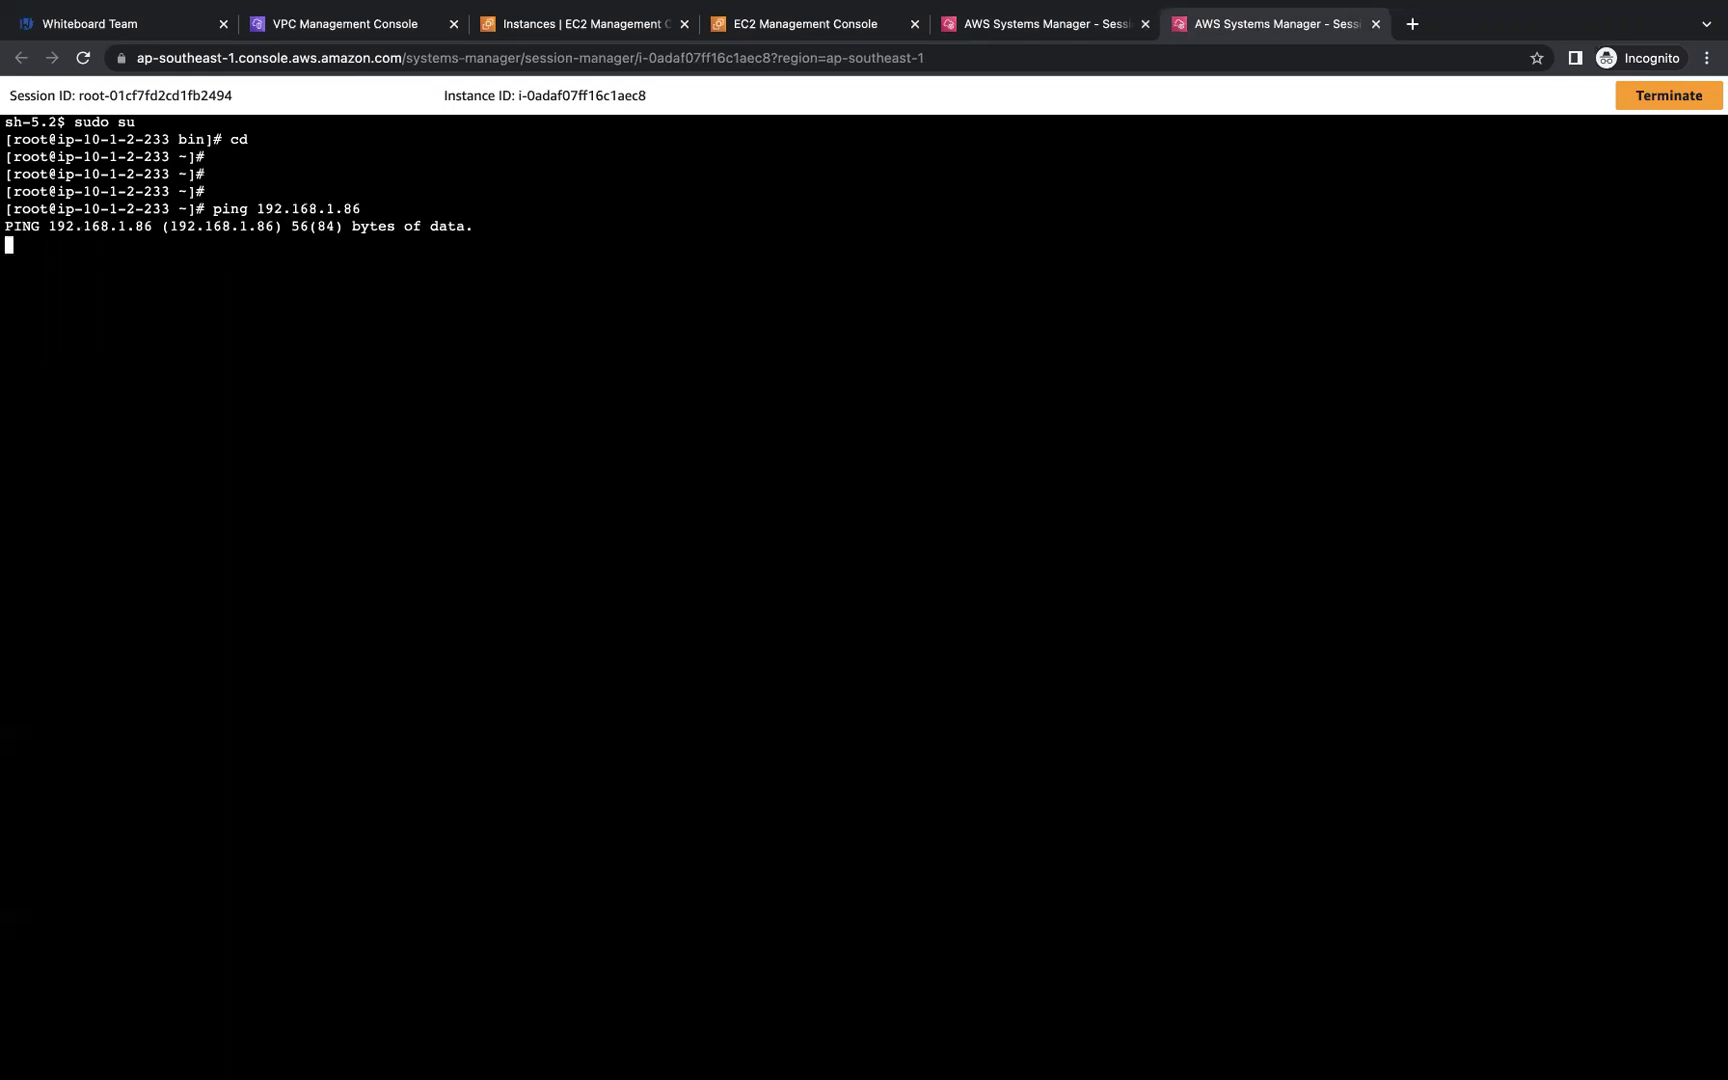
{"action": "key", "text": "ctrl+c"}
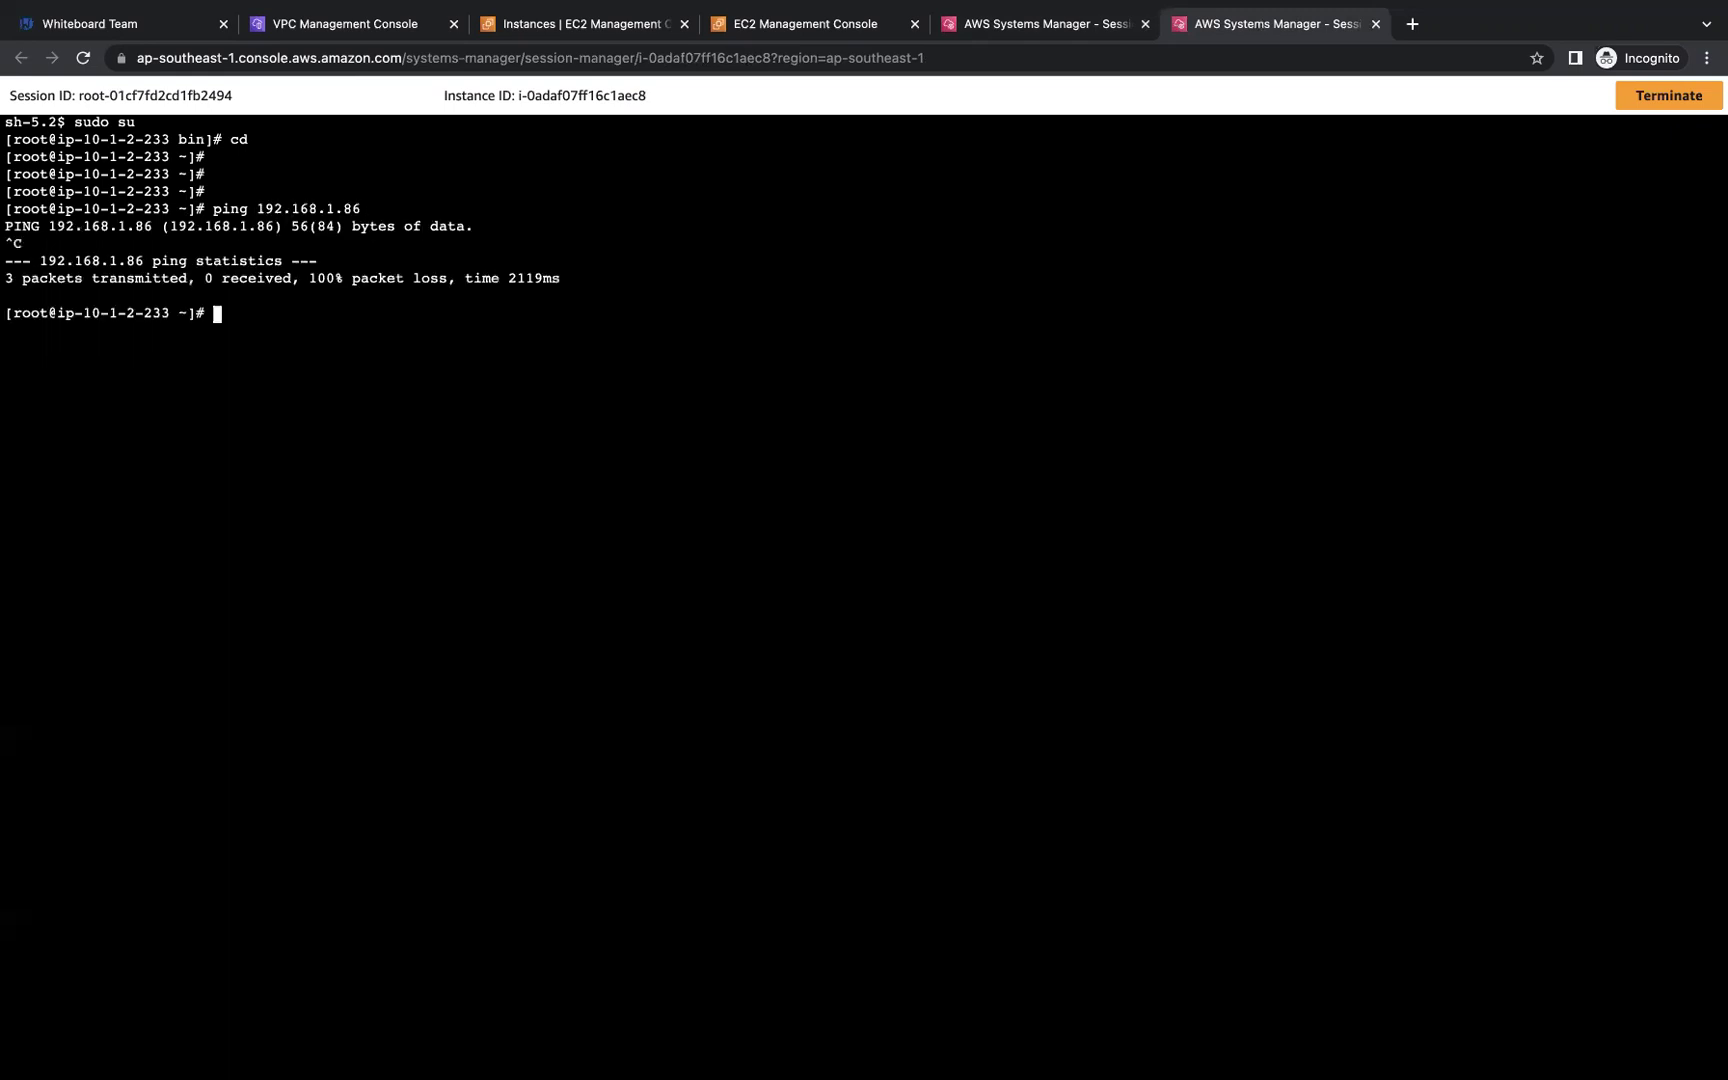
Step: Draw a freehand circle around the server 1 box in VPC-1's public subnet on the whiteboard diagram
{"action": "left_click", "coordinate": [160, 34]}
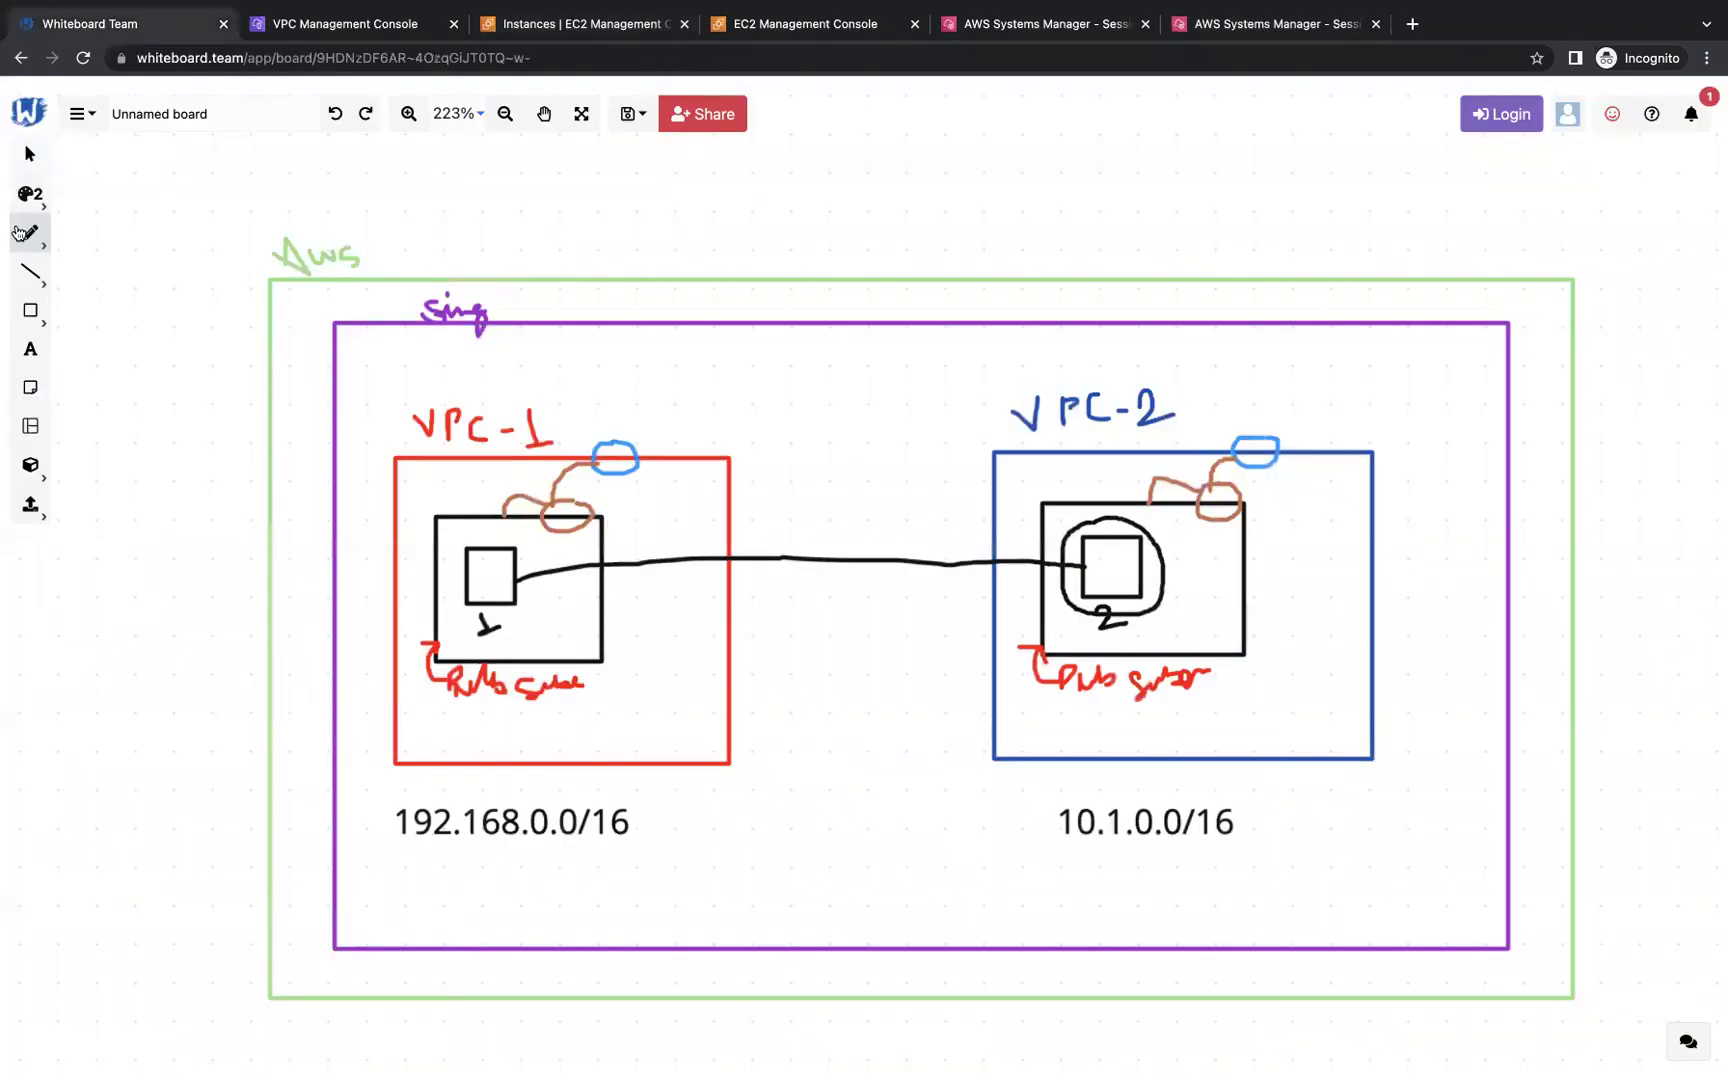
{"action": "left_click", "coordinate": [20, 234]}
{"action": "mouse_move", "coordinate": [460, 536]}
{"action": "left_mouse_down"}
{"action": "mouse_move", "coordinate": [448, 592]}
{"action": "mouse_move", "coordinate": [480, 626]}
{"action": "mouse_move", "coordinate": [516, 620]}
{"action": "mouse_move", "coordinate": [539, 566]}
{"action": "mouse_move", "coordinate": [480, 534]}
{"action": "left_mouse_up"}
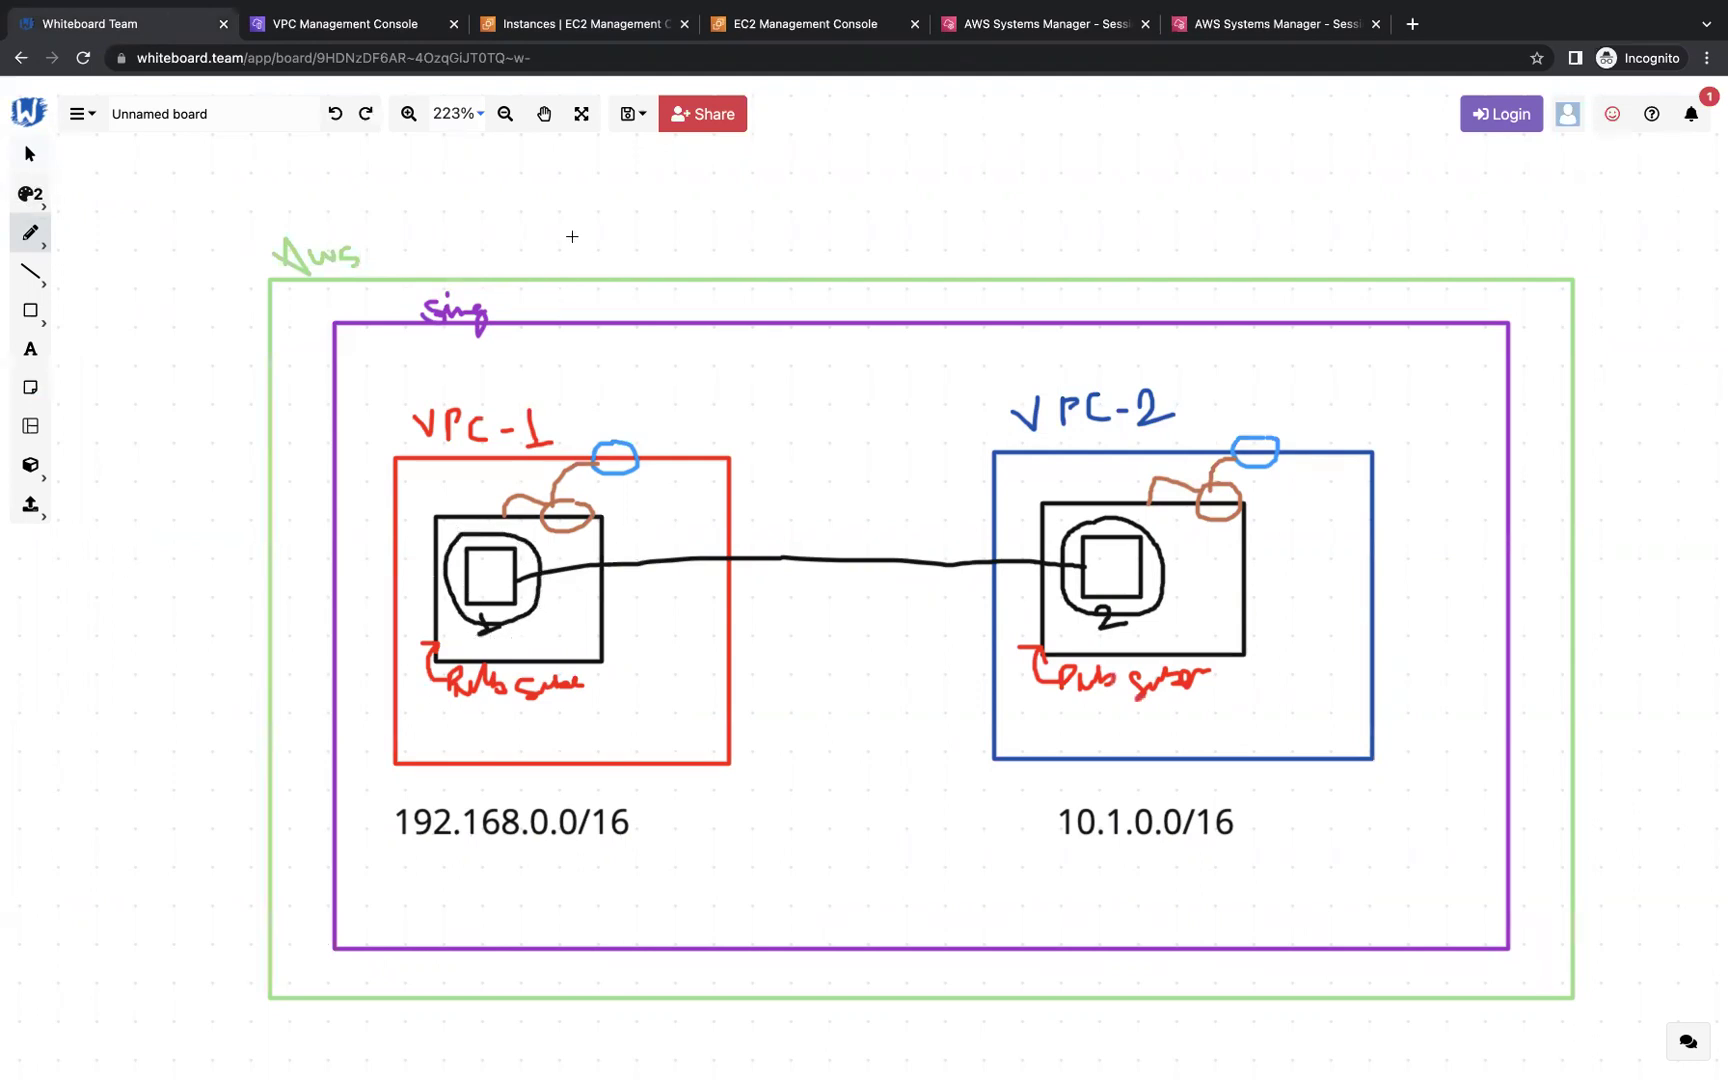
Step: Add an inbound rule to server-1's security group, launch-wizard-2, allowing All ICMP - IPv4 from Anywhere-IPv4, and save the rules
{"action": "left_click", "coordinate": [558, 30]}
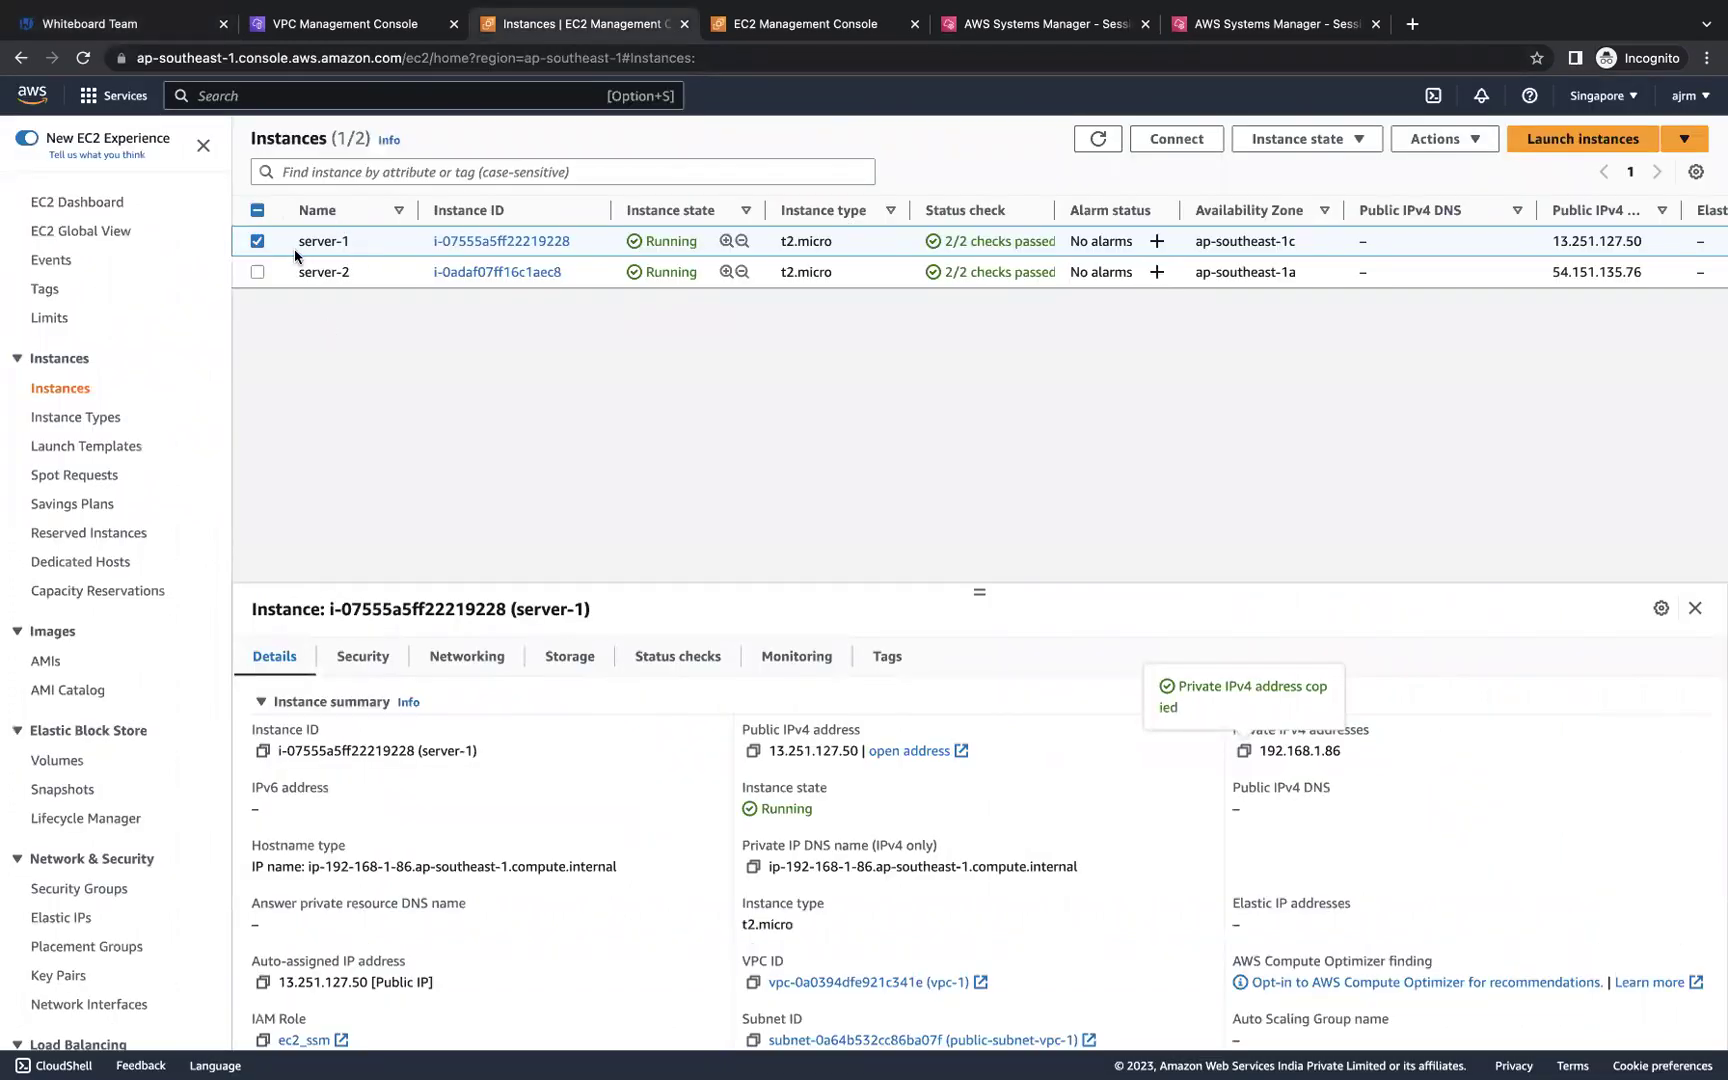
{"action": "left_click", "coordinate": [356, 658]}
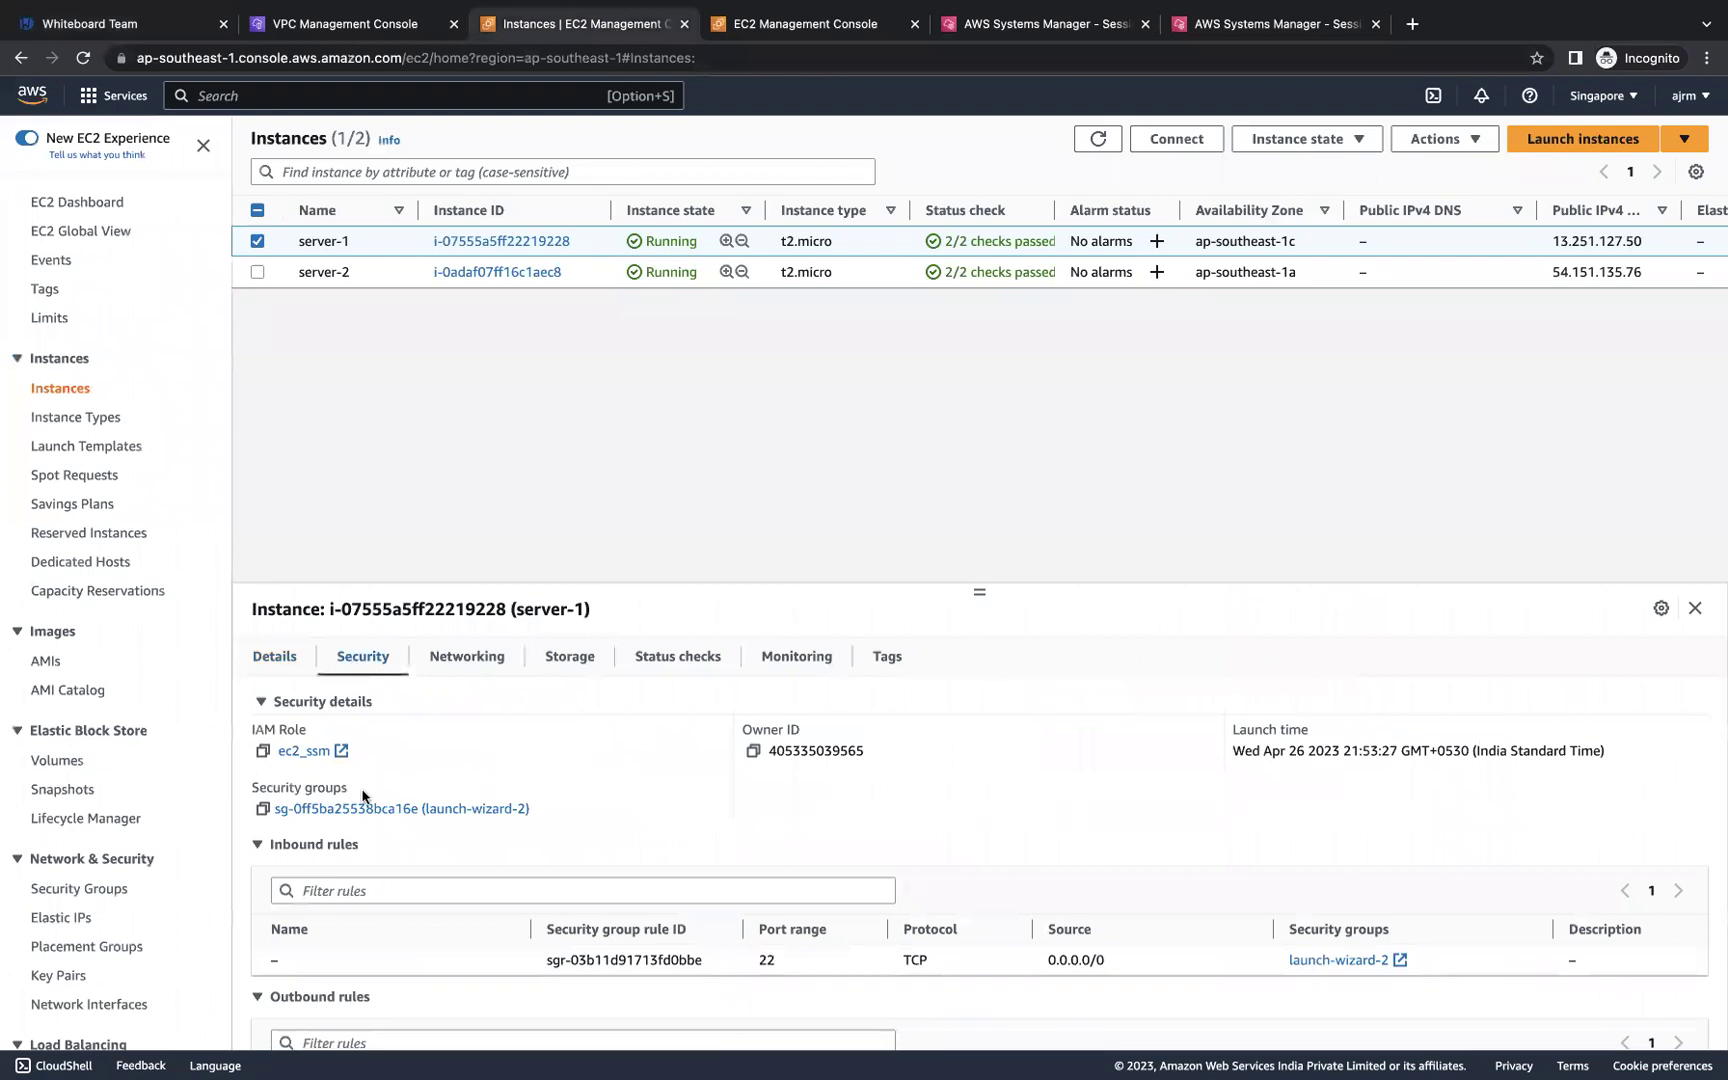
{"action": "left_click", "coordinate": [386, 810]}
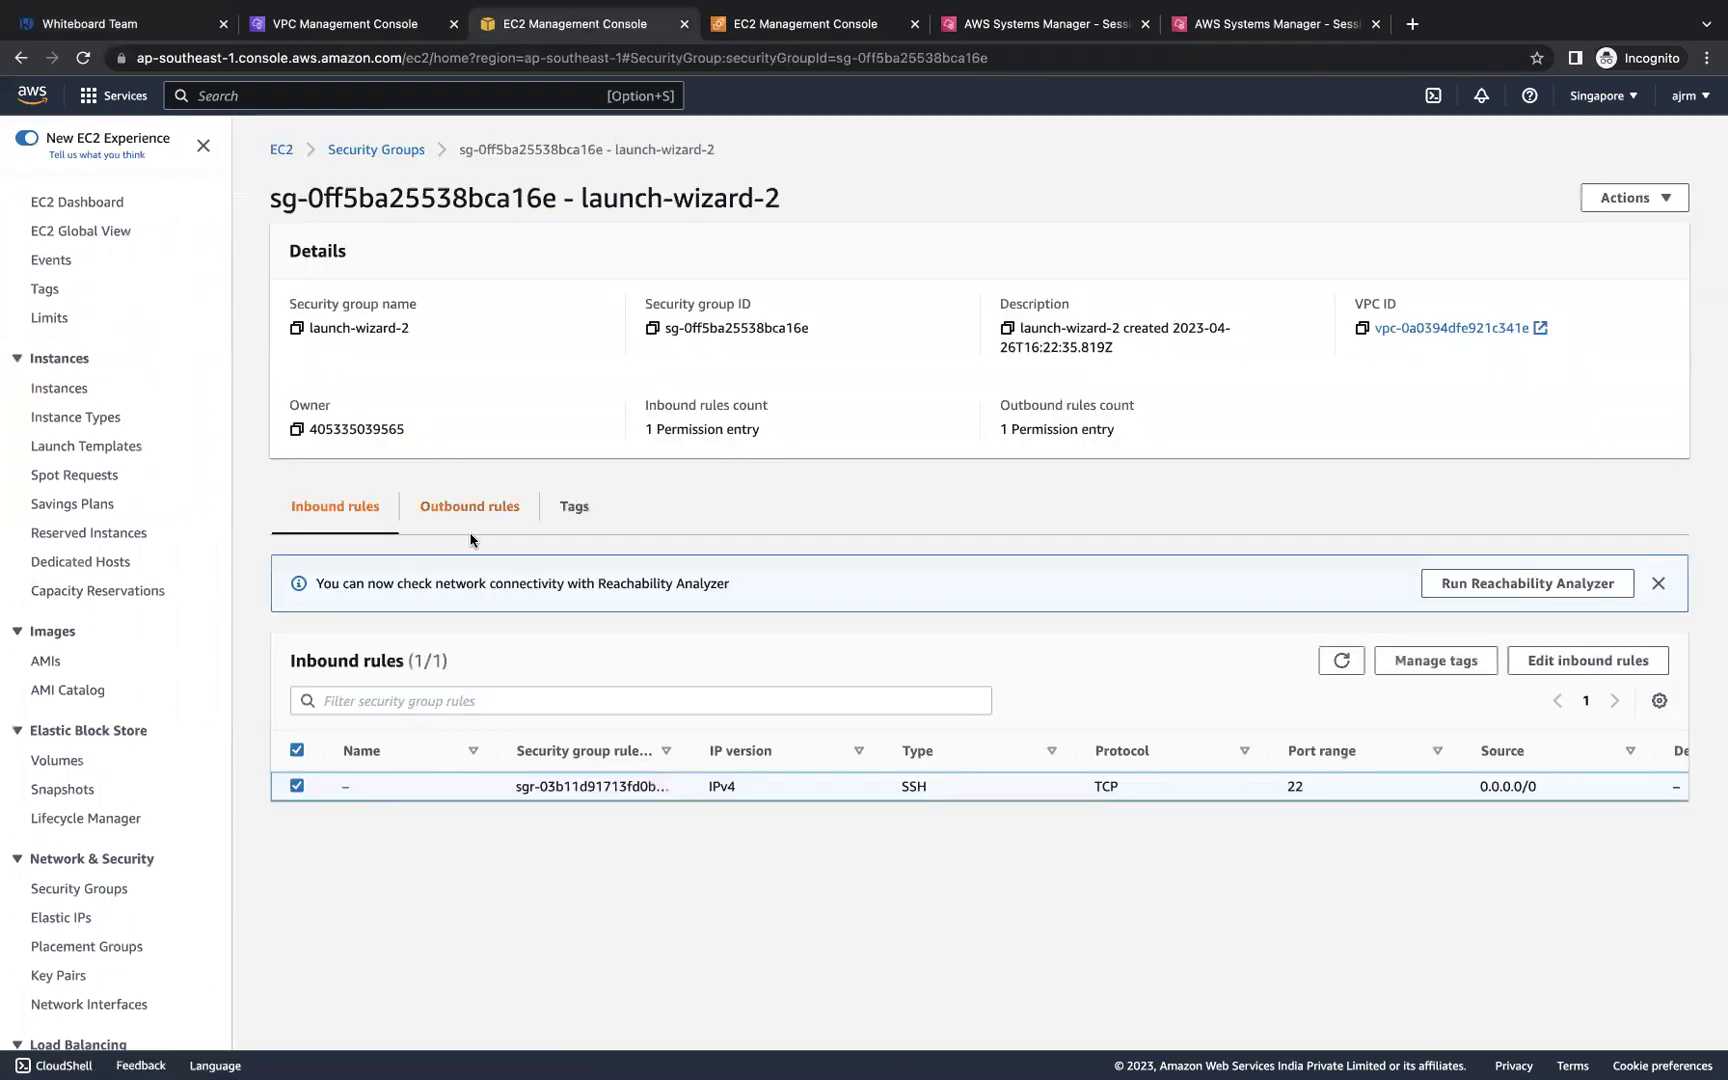
{"action": "left_click", "coordinate": [1588, 661]}
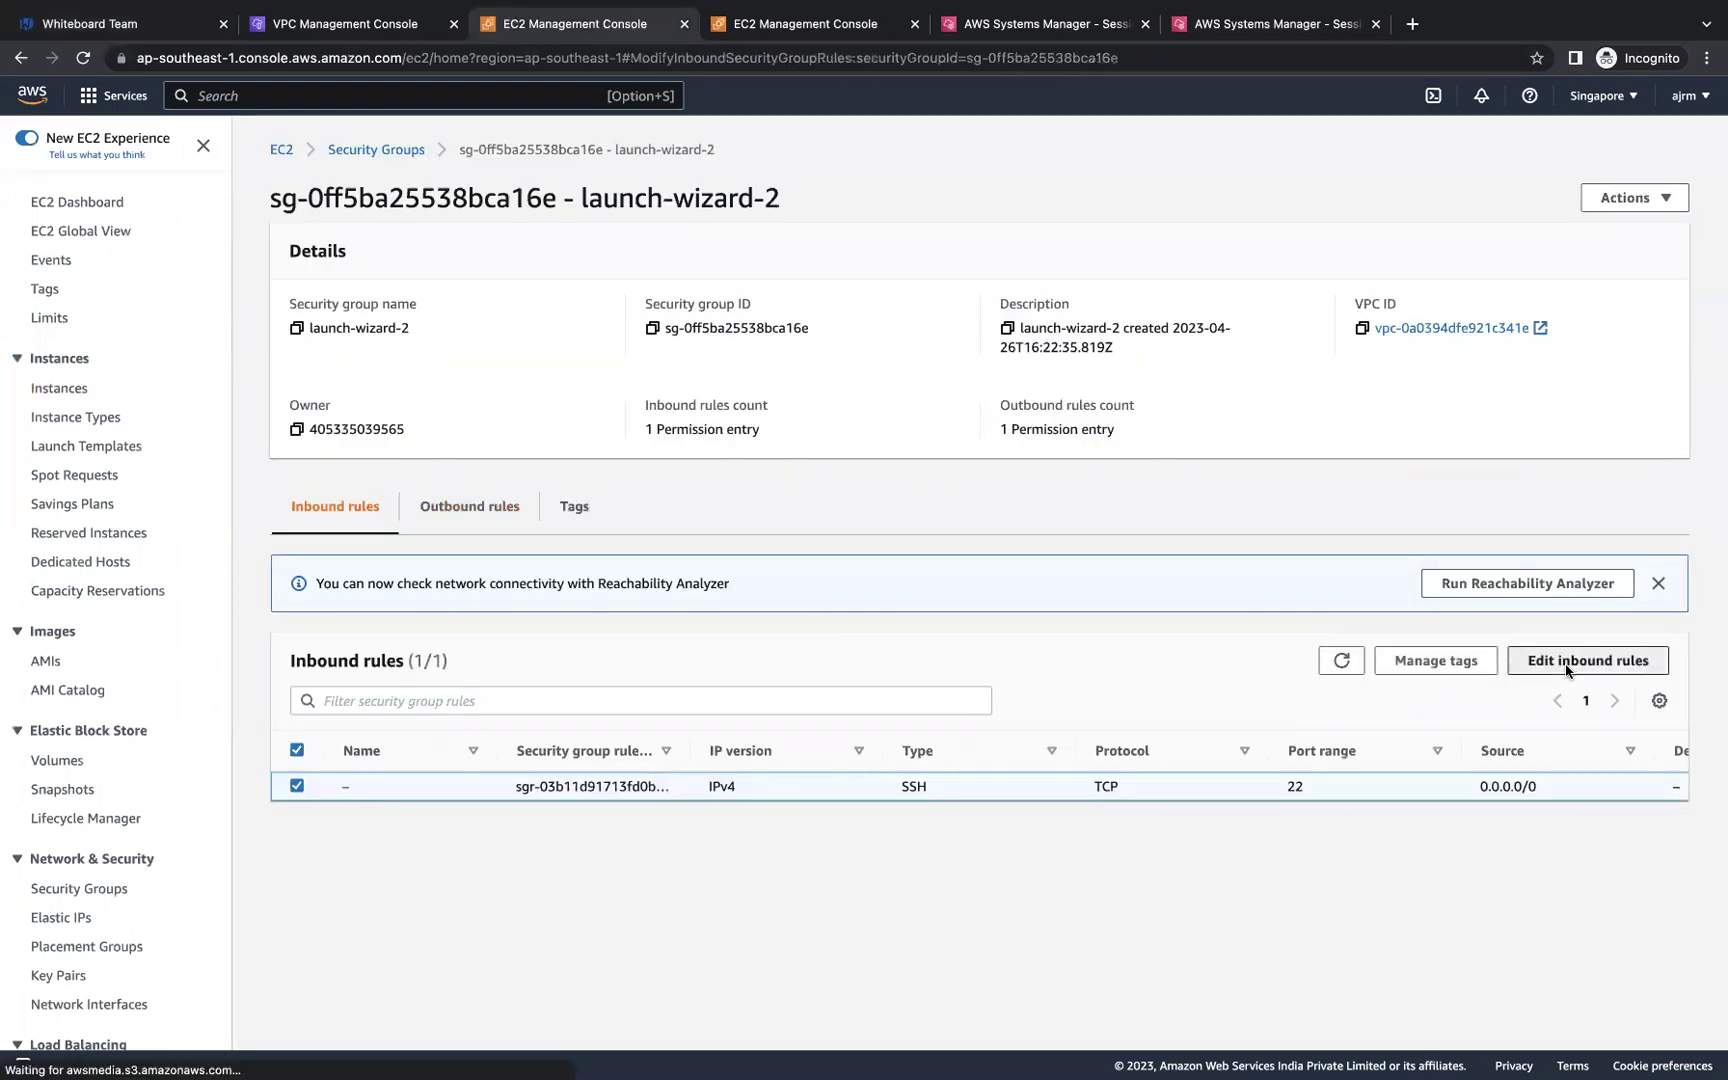
{"action": "left_click", "coordinate": [150, 474]}
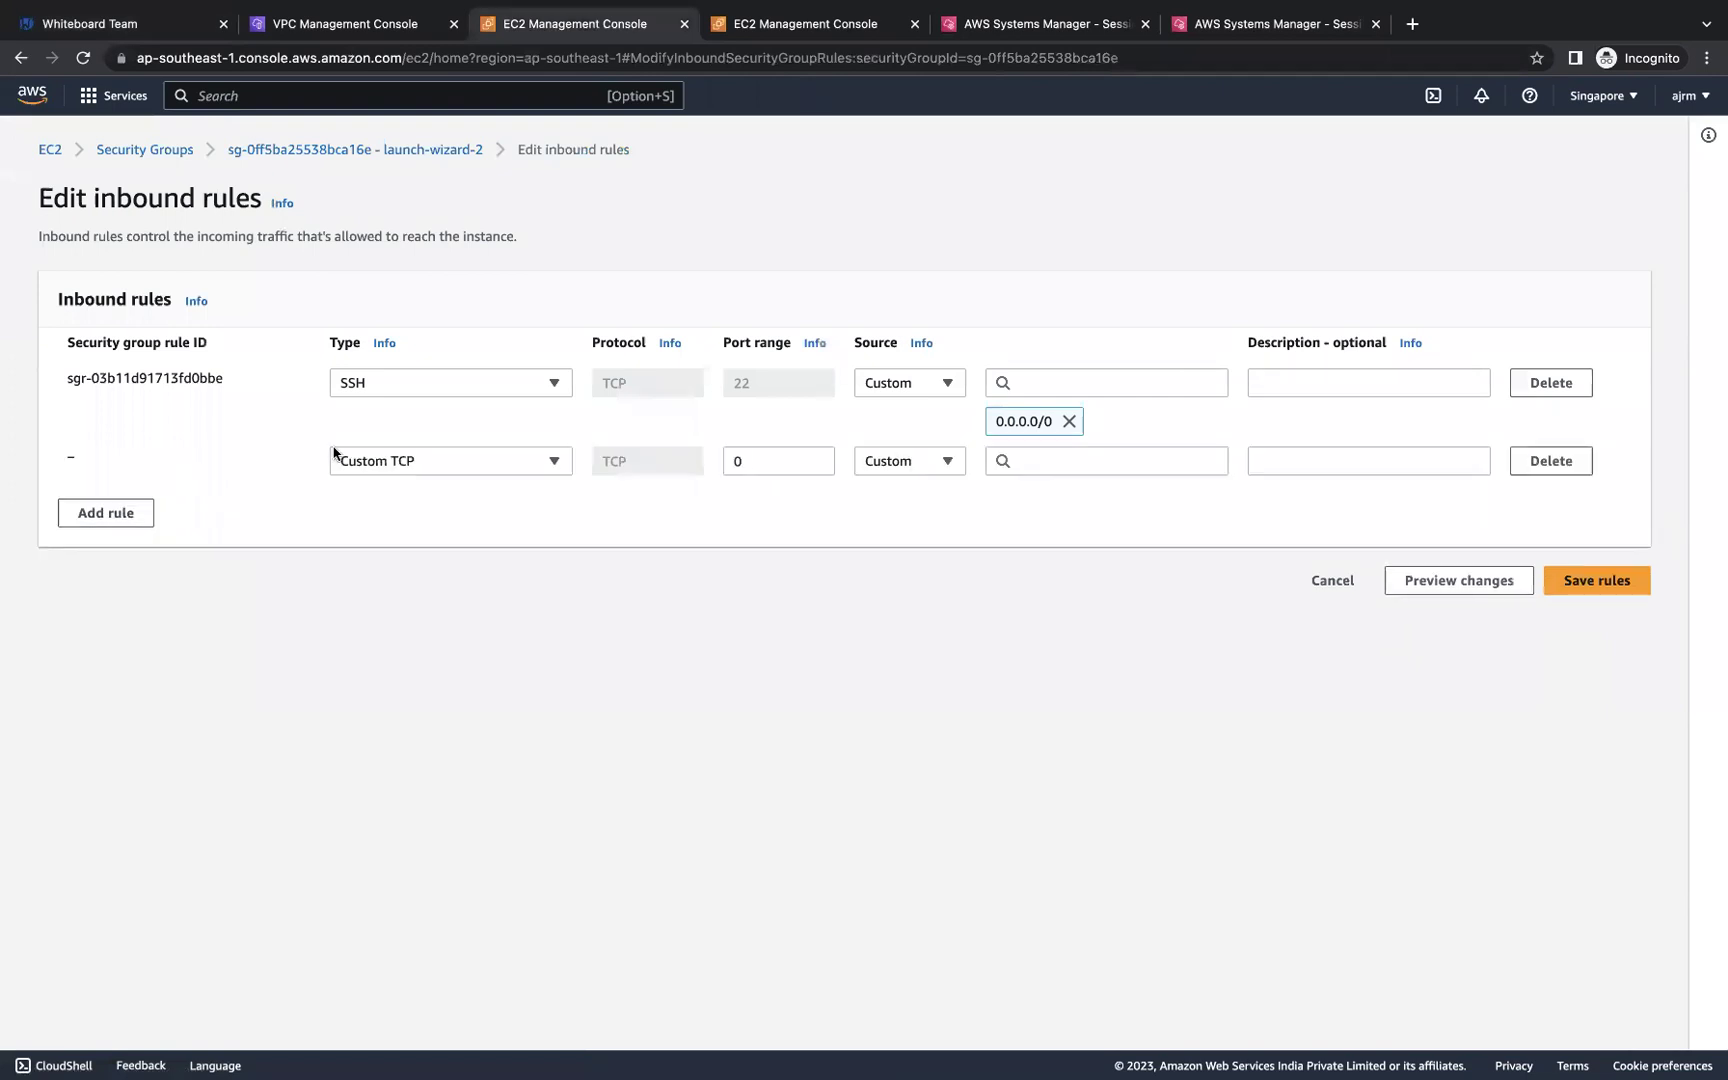
{"action": "left_click", "coordinate": [385, 458]}
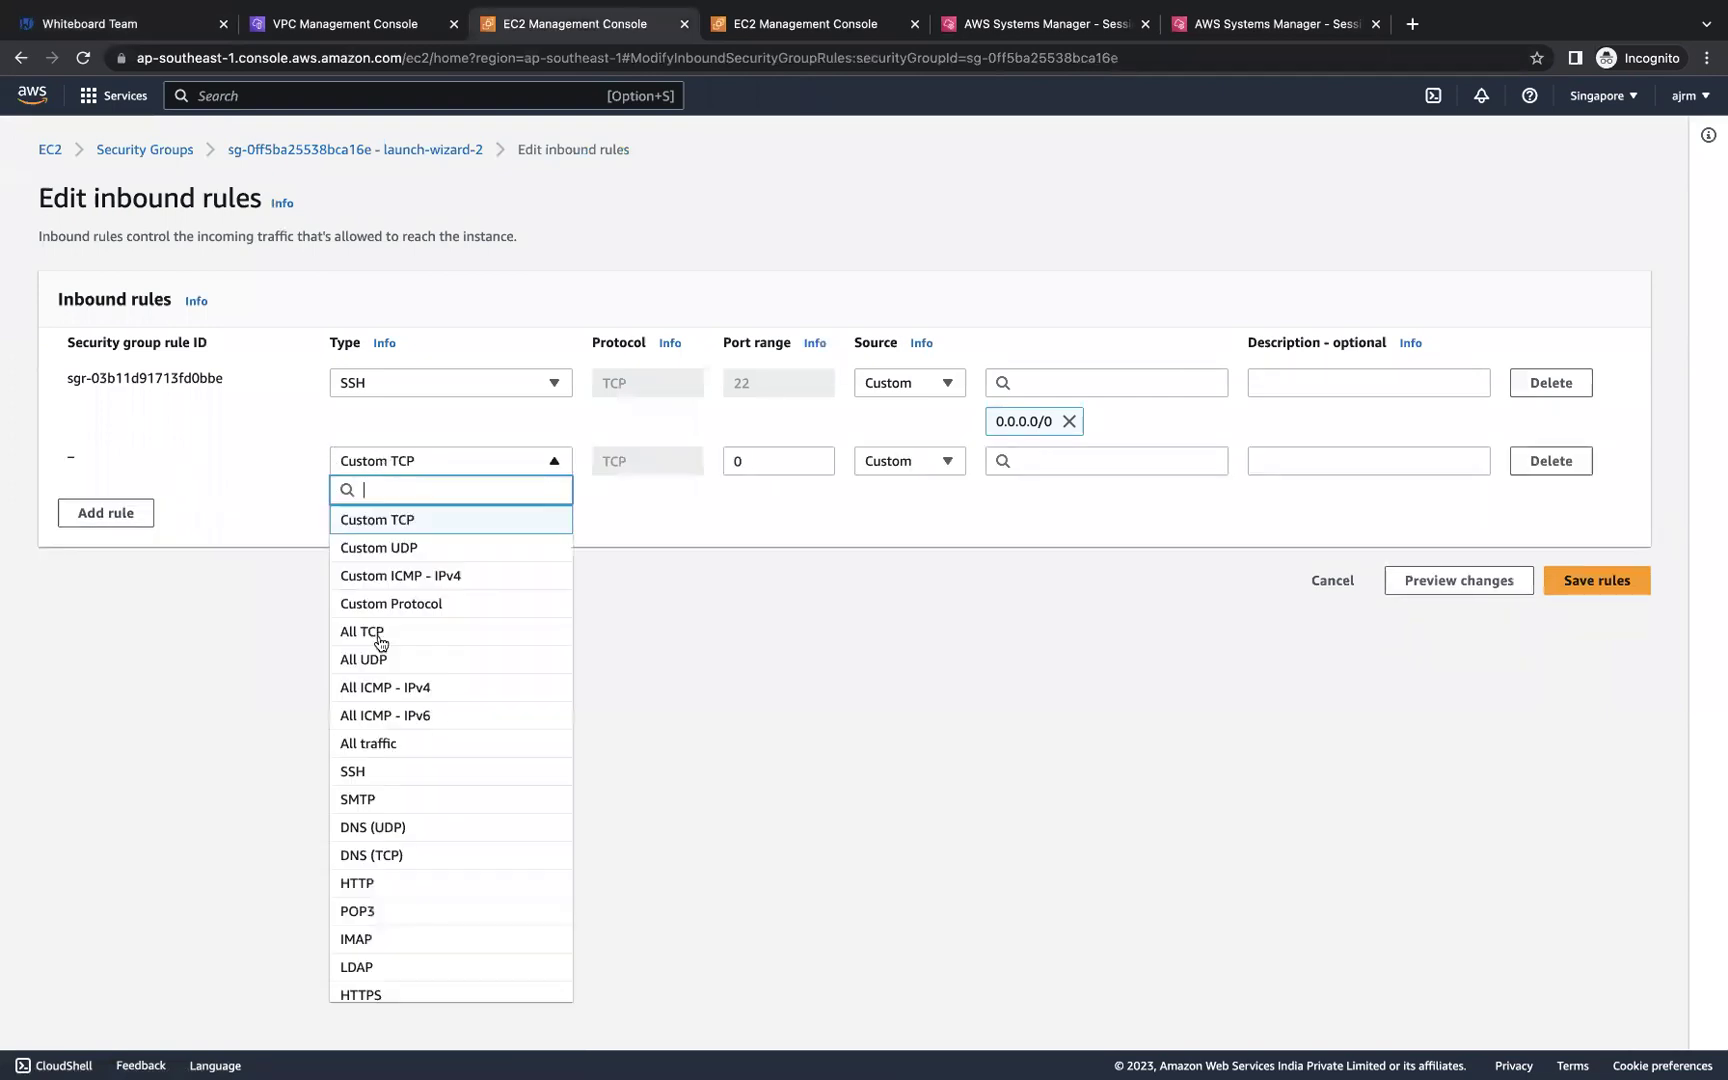
{"action": "left_click", "coordinate": [368, 687]}
{"action": "left_click", "coordinate": [875, 460]}
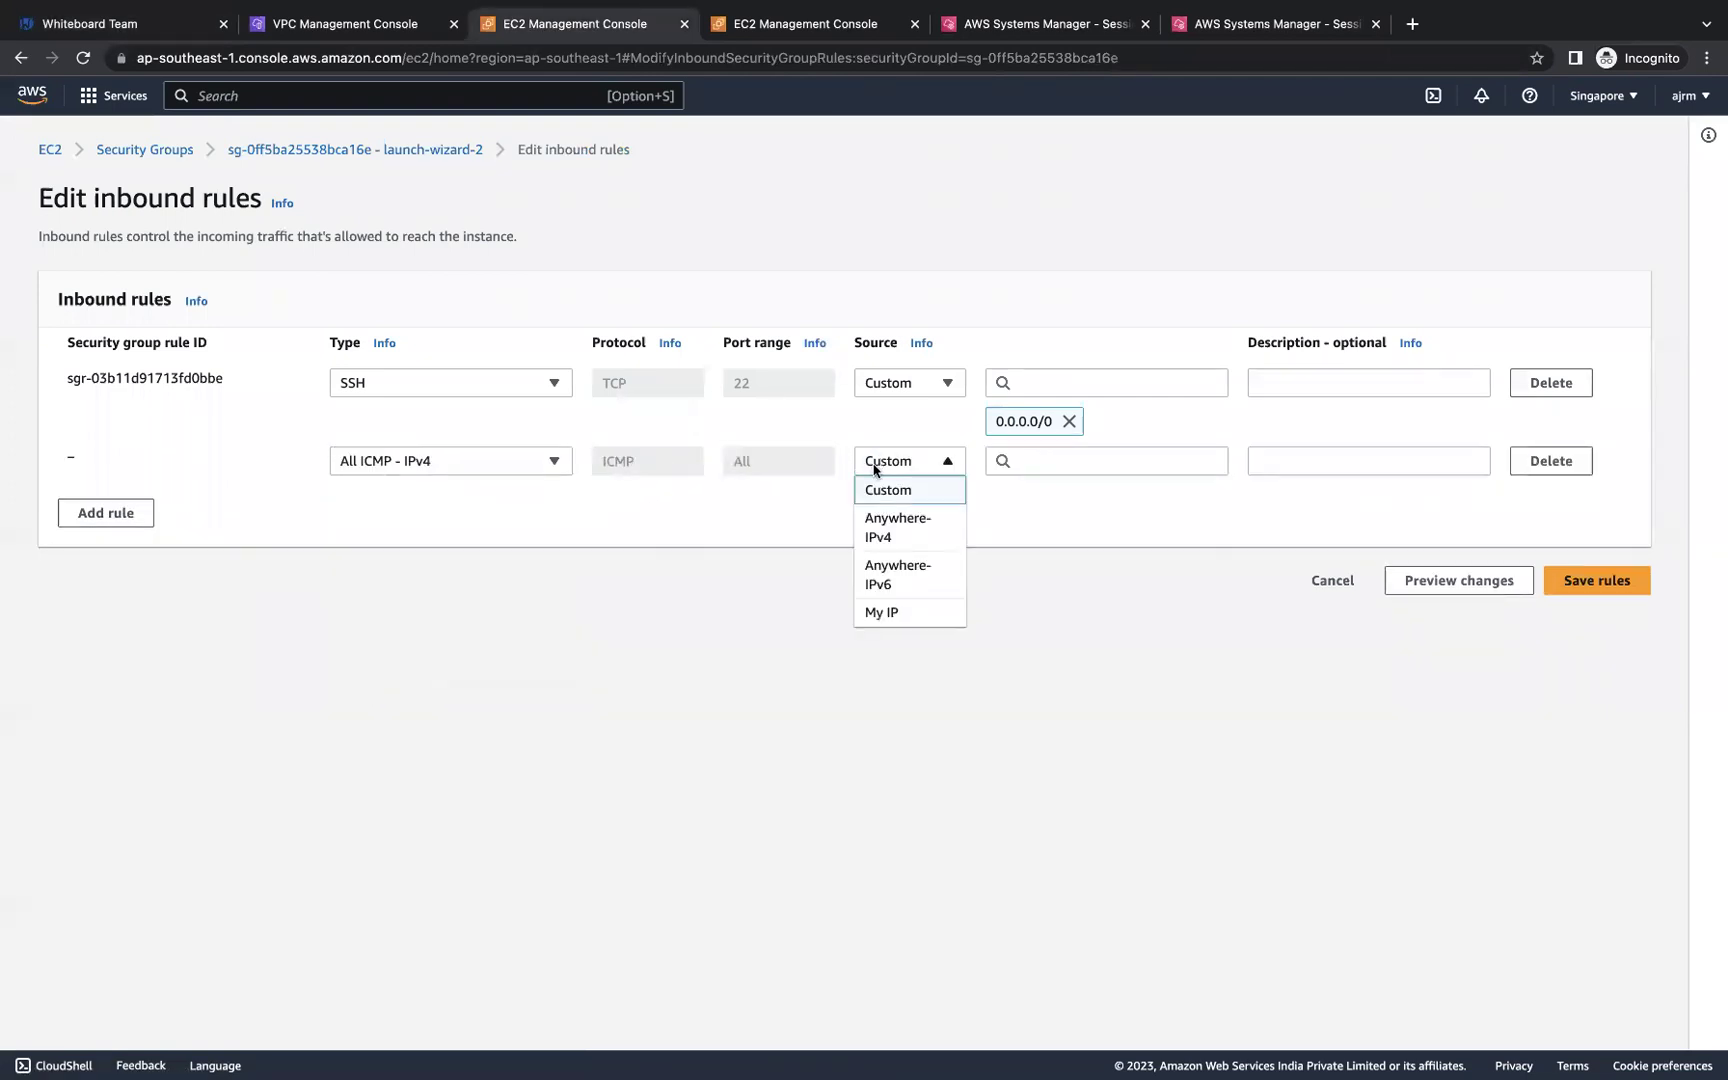
{"action": "left_click", "coordinate": [873, 530]}
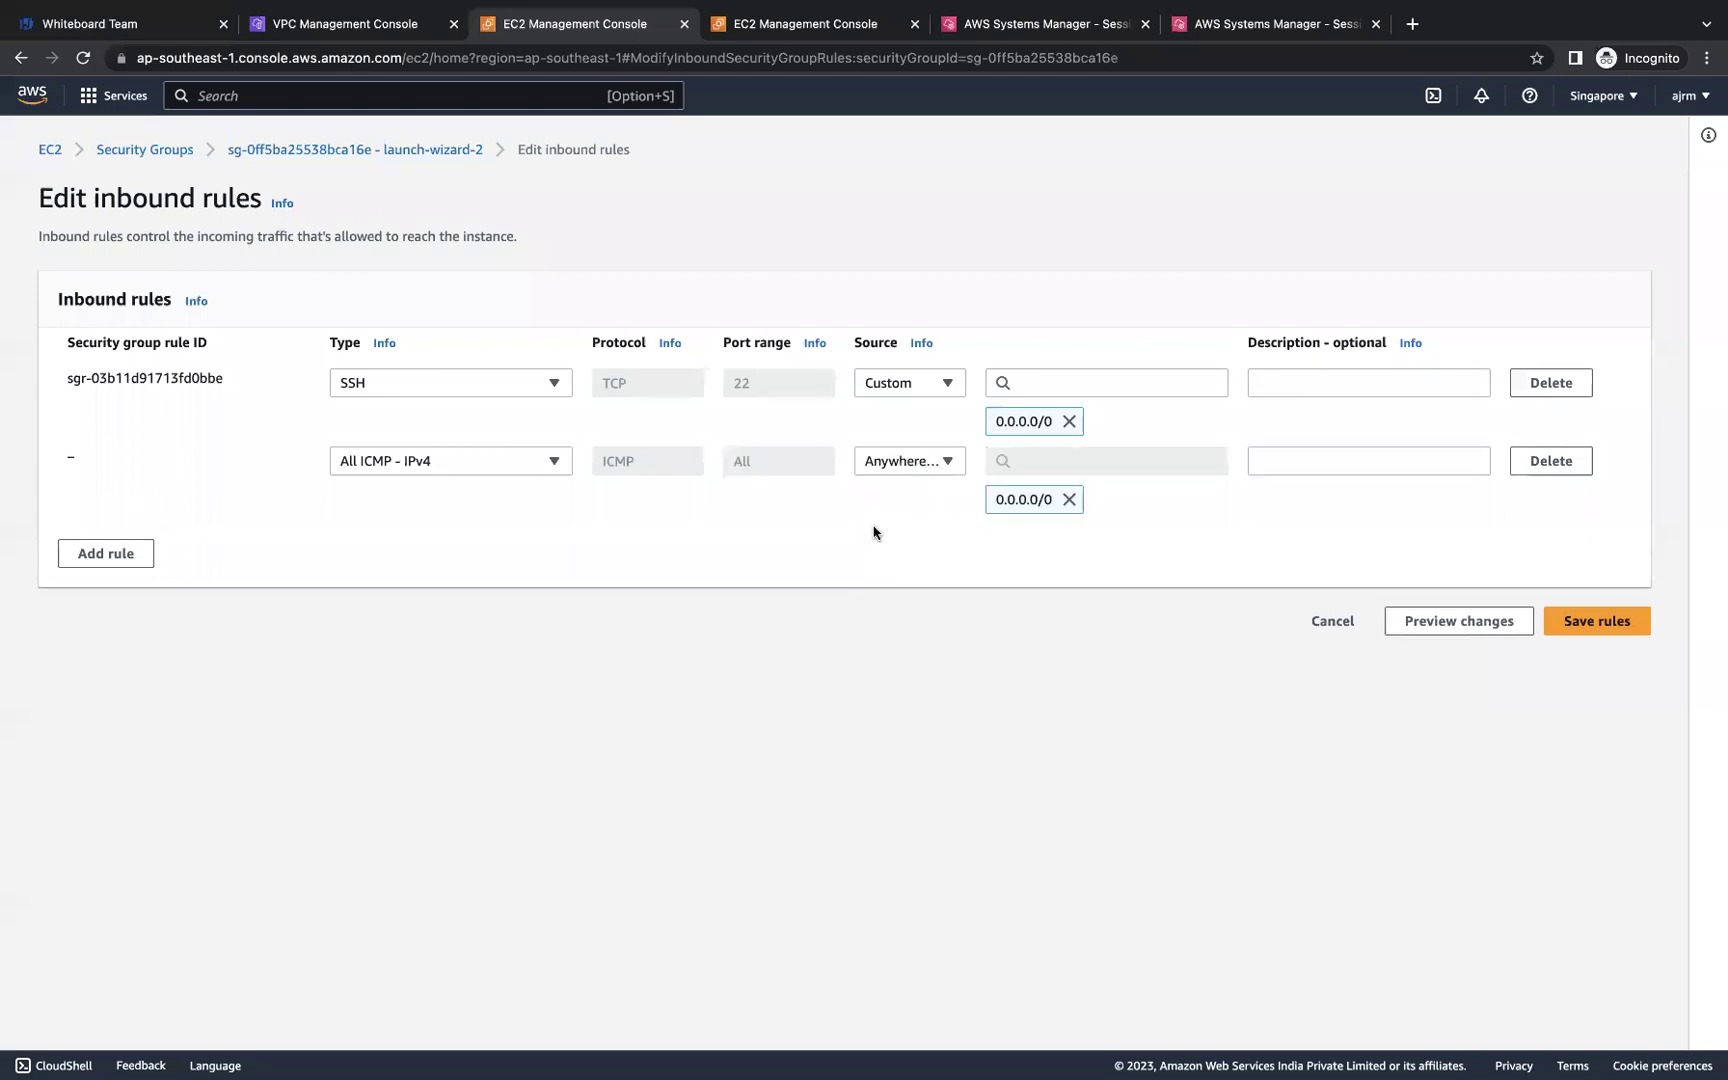
{"action": "left_click", "coordinate": [1582, 620]}
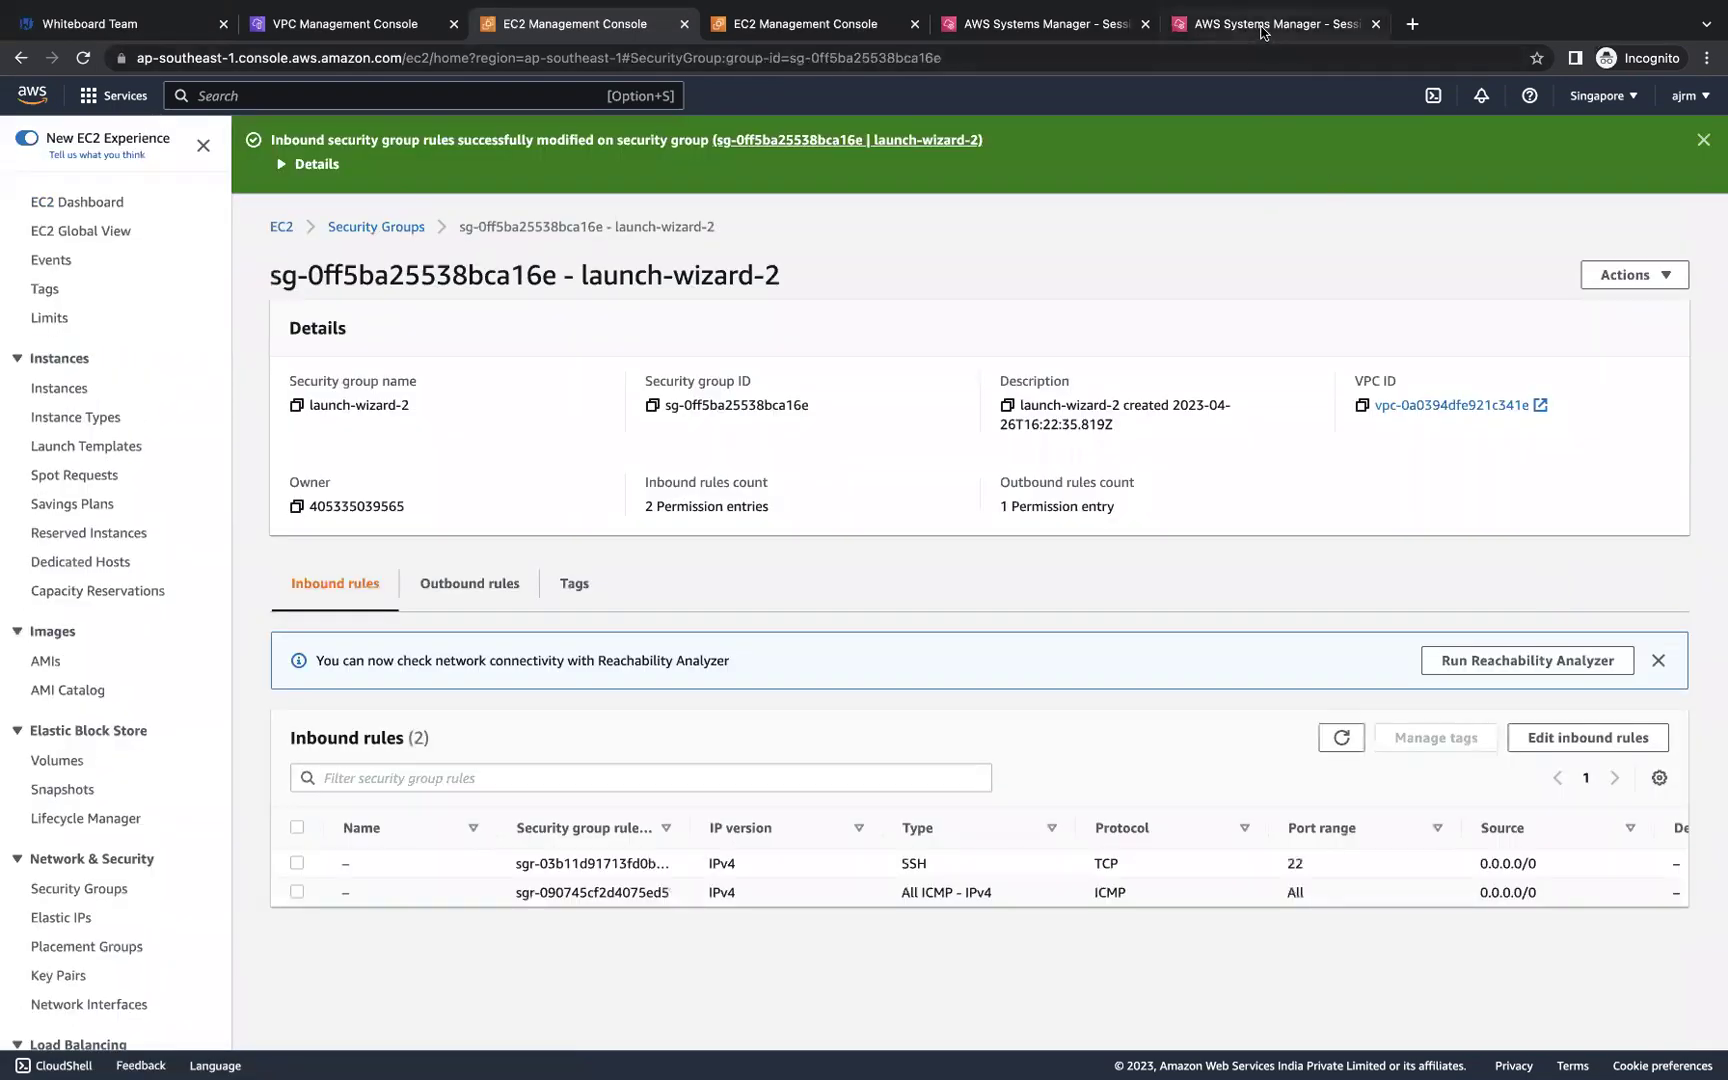
Step: Rerun ping 192.168.1.86 from server-2's terminal and interrupt it after a few seconds
{"action": "left_click", "coordinate": [1262, 24]}
{"action": "key", "text": "Up"}
{"action": "key", "text": "Return"}
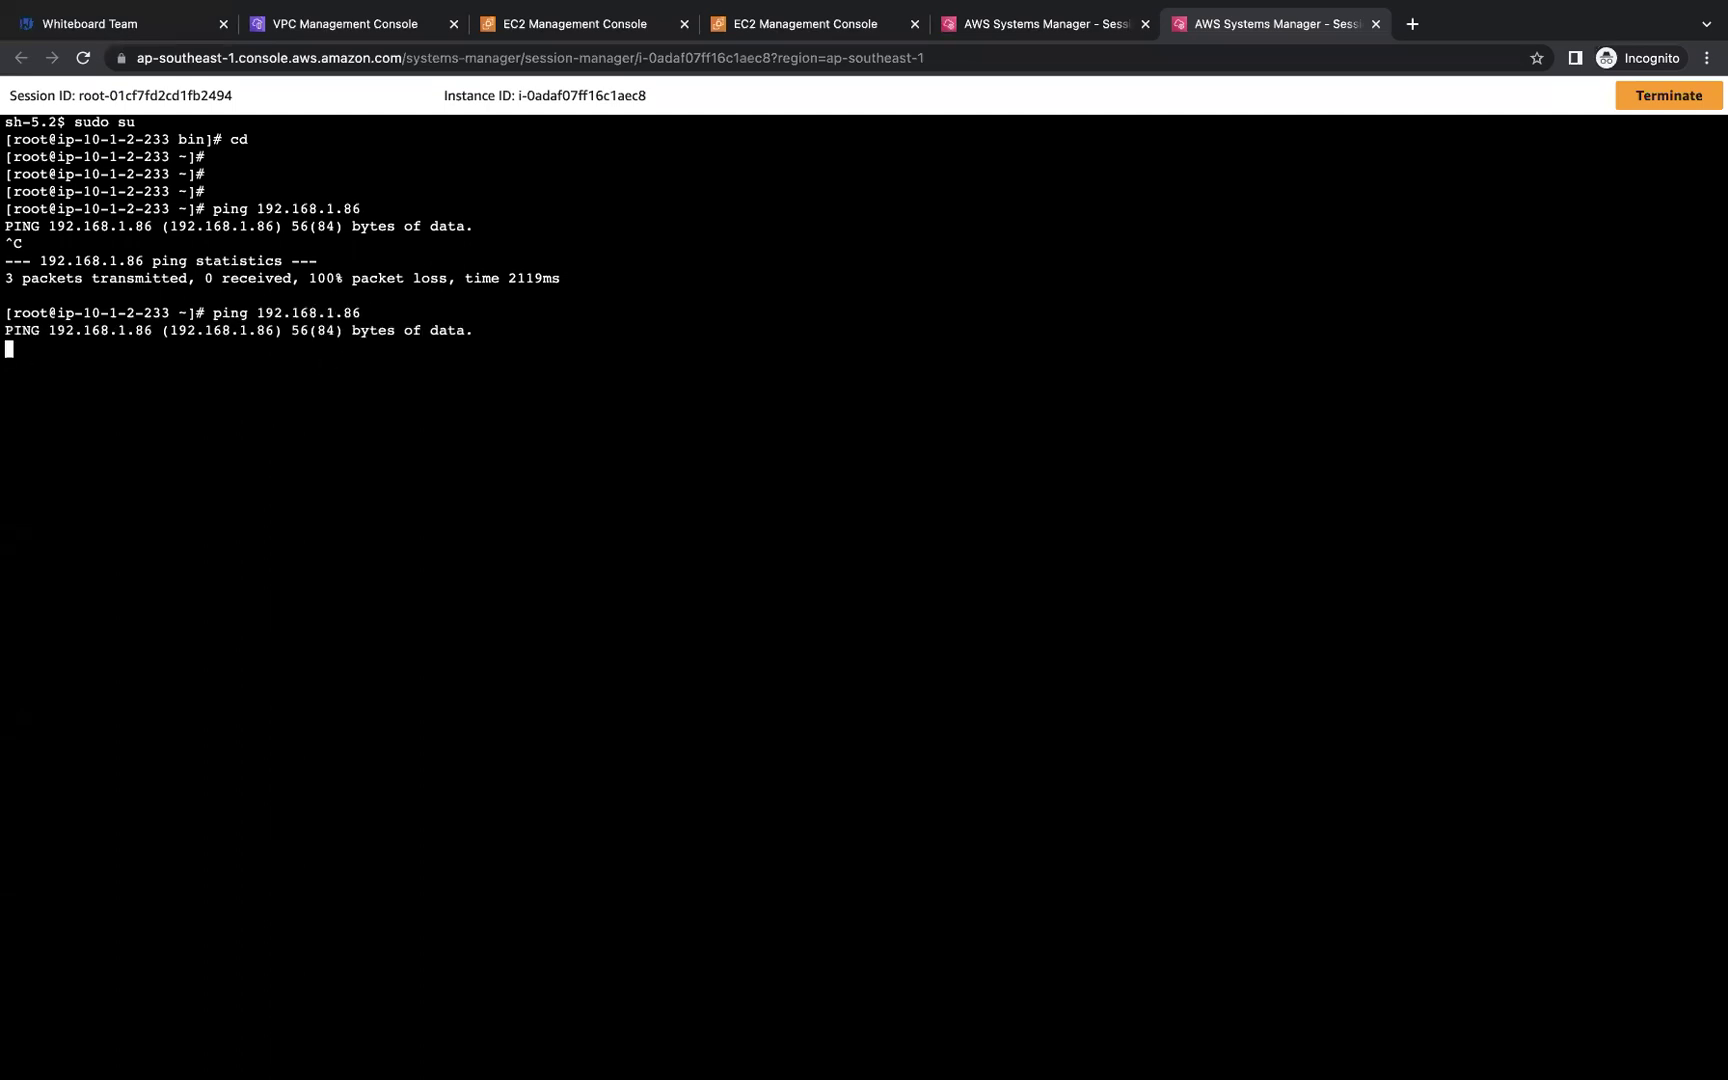
{"action": "key", "text": "ctrl+c"}
{"action": "key", "text": "Return"}
{"action": "key", "text": "Return"}
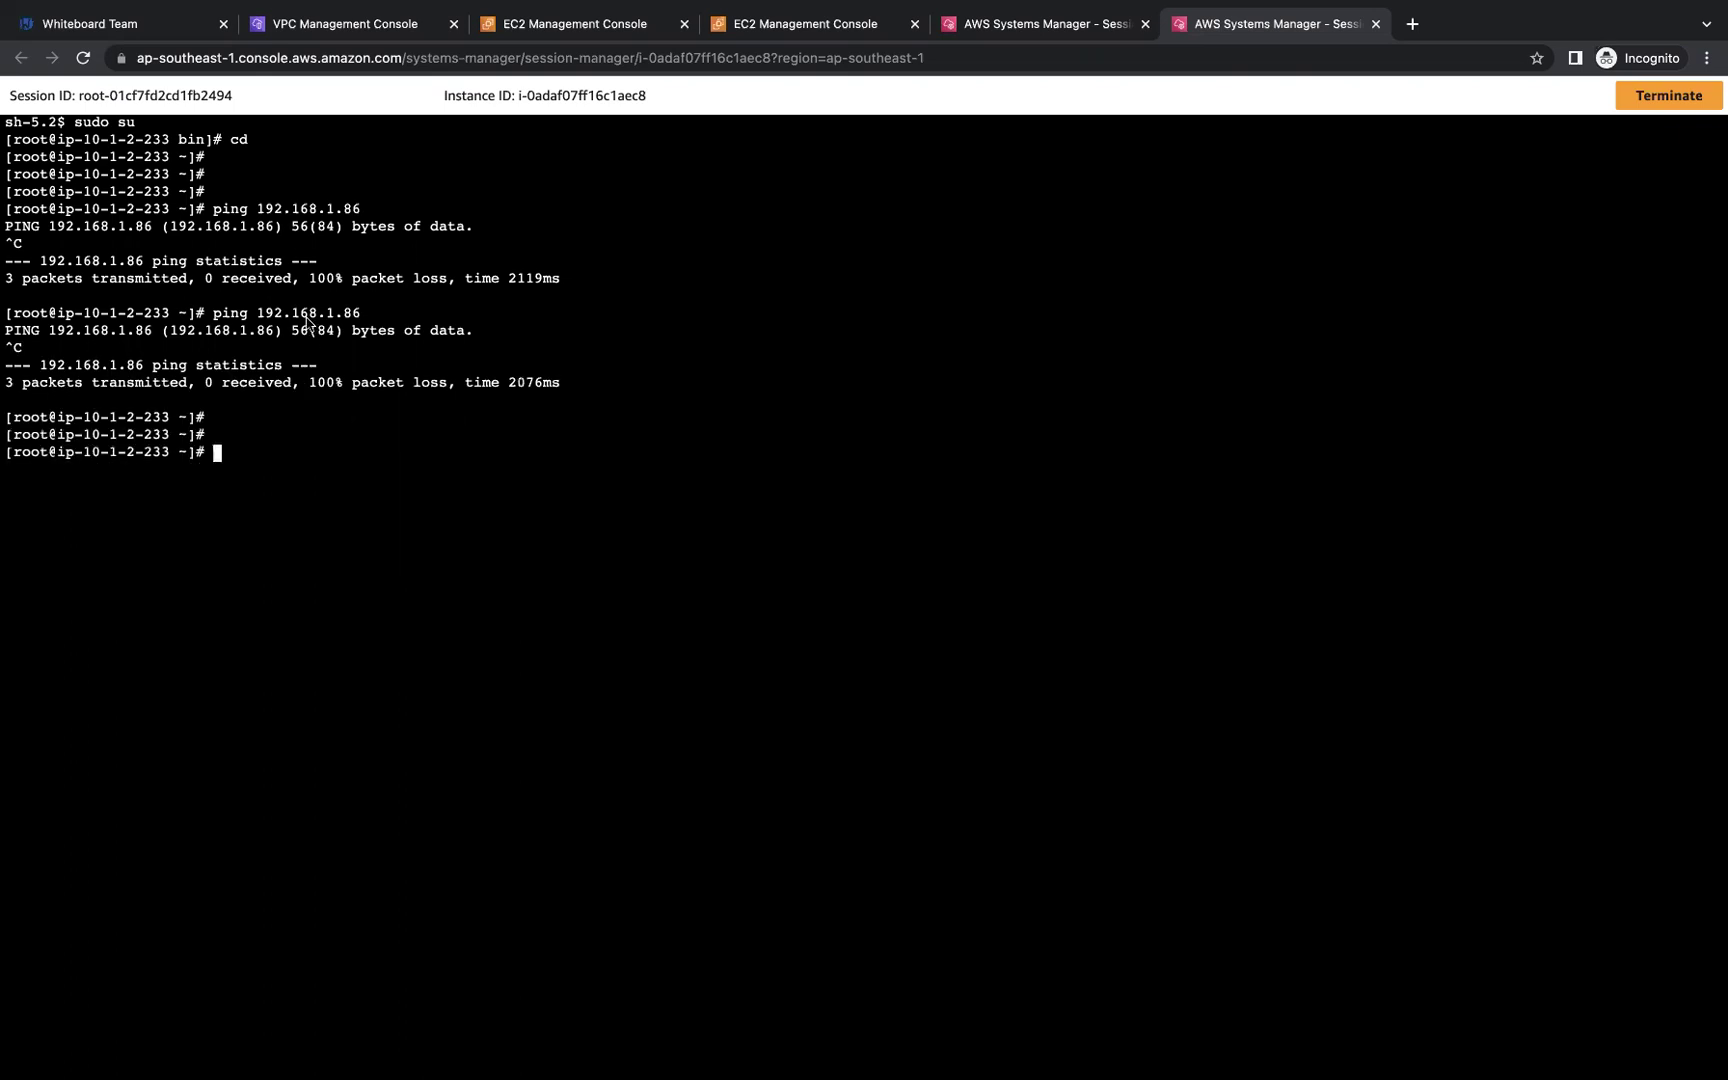
Step: Ping server-1's public IPv4 address 13.251.127.50, copied from its instance details, from server-2's terminal, then stop the ping
{"action": "left_click", "coordinate": [553, 36]}
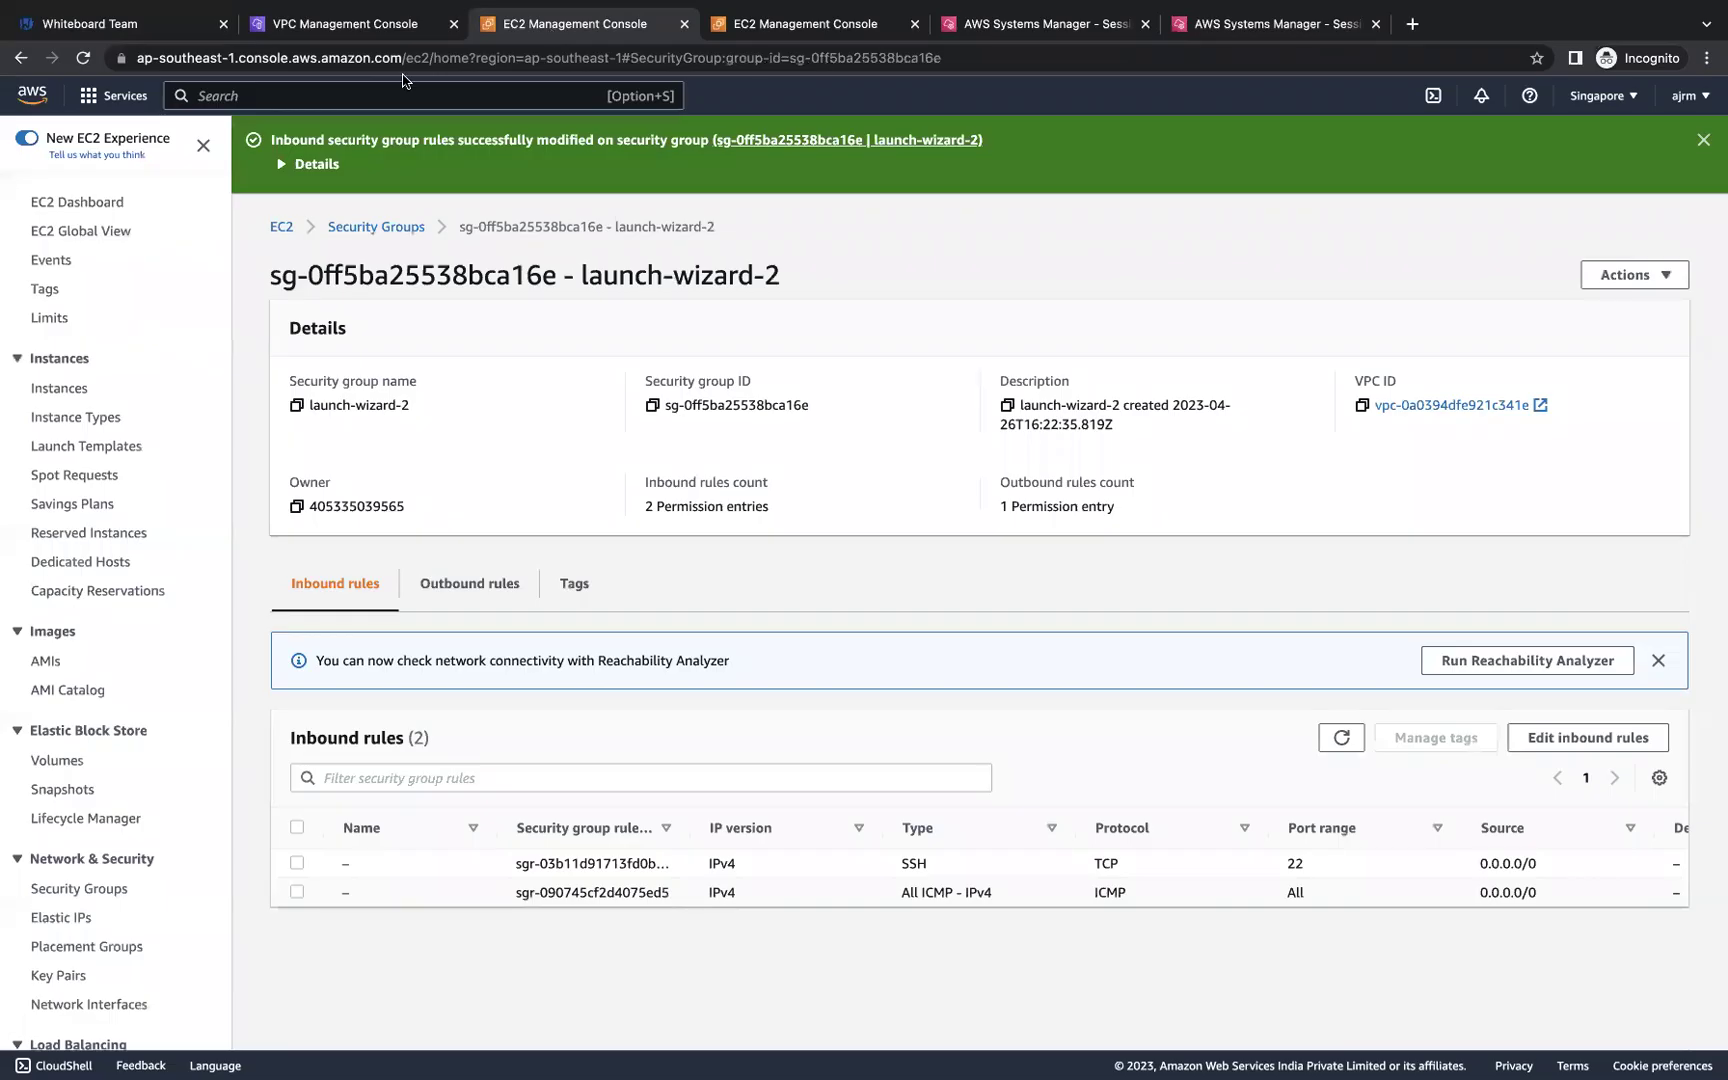
{"action": "left_click", "coordinate": [64, 390]}
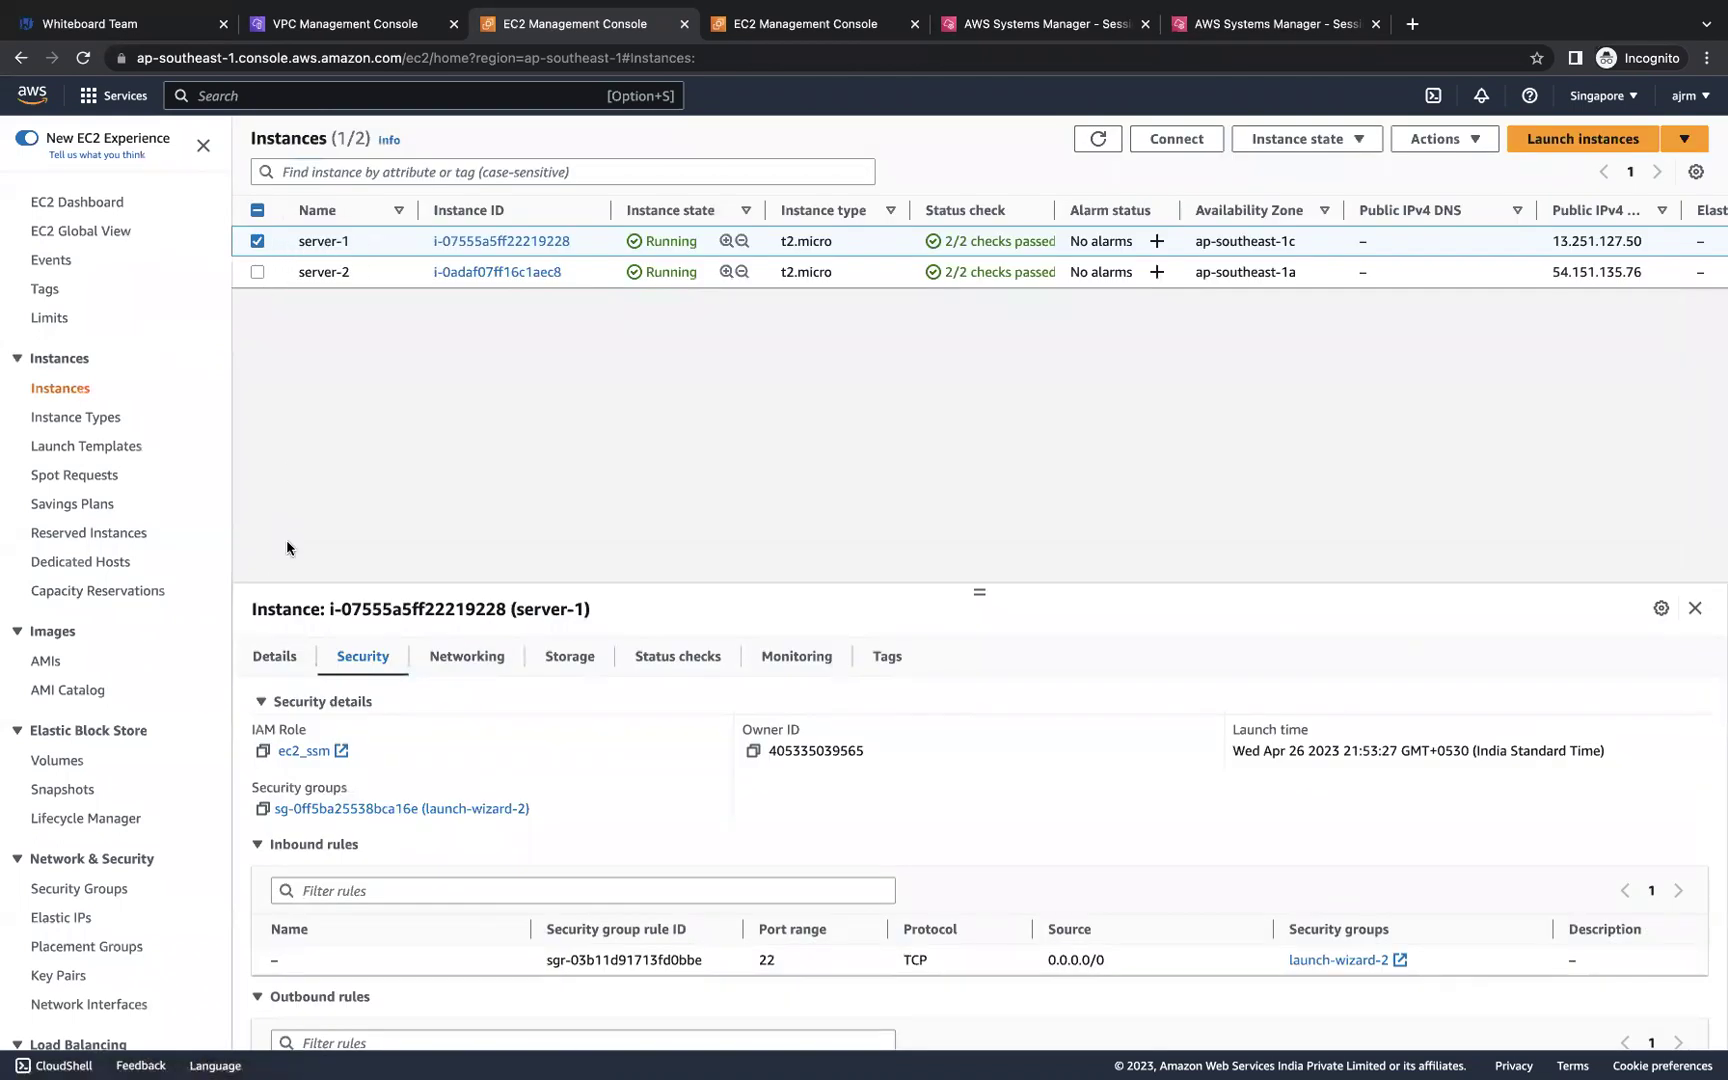
{"action": "left_click", "coordinate": [289, 655]}
{"action": "left_click", "coordinate": [753, 750]}
{"action": "left_click", "coordinate": [1262, 30]}
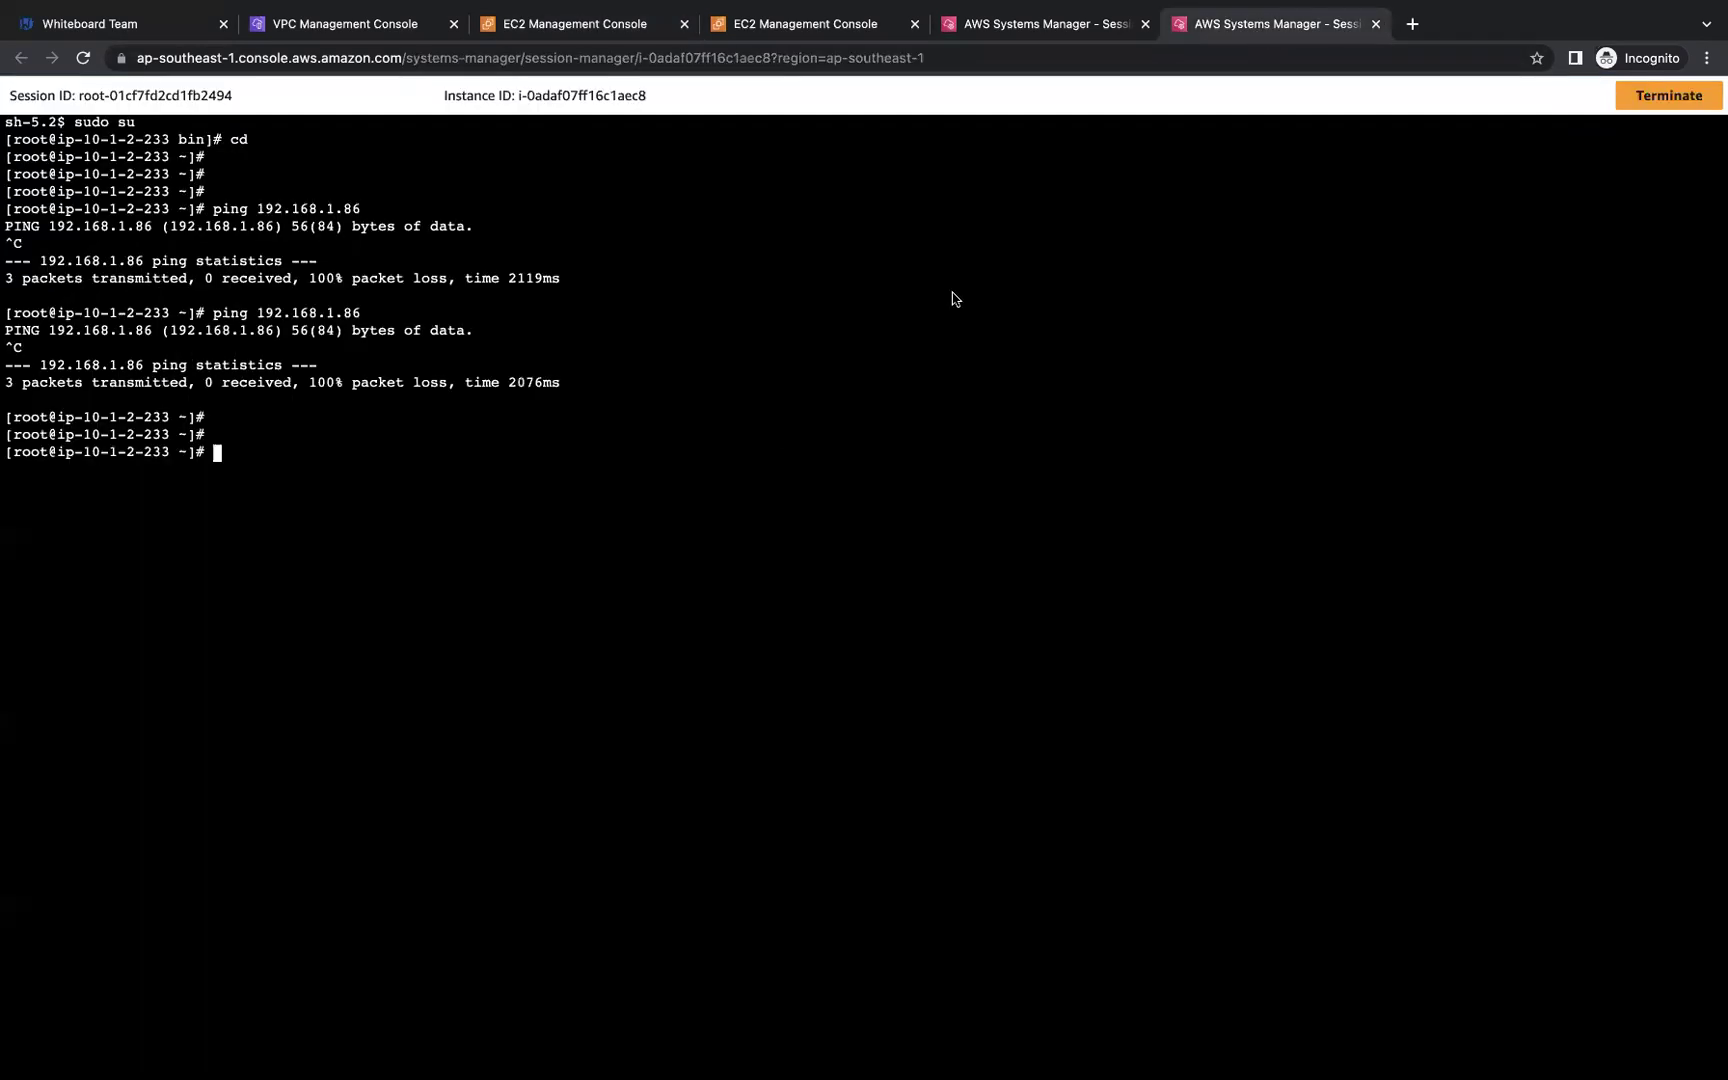
{"action": "type", "text": "ping"}
{"action": "key", "text": "super+v"}
{"action": "key", "text": "Return"}
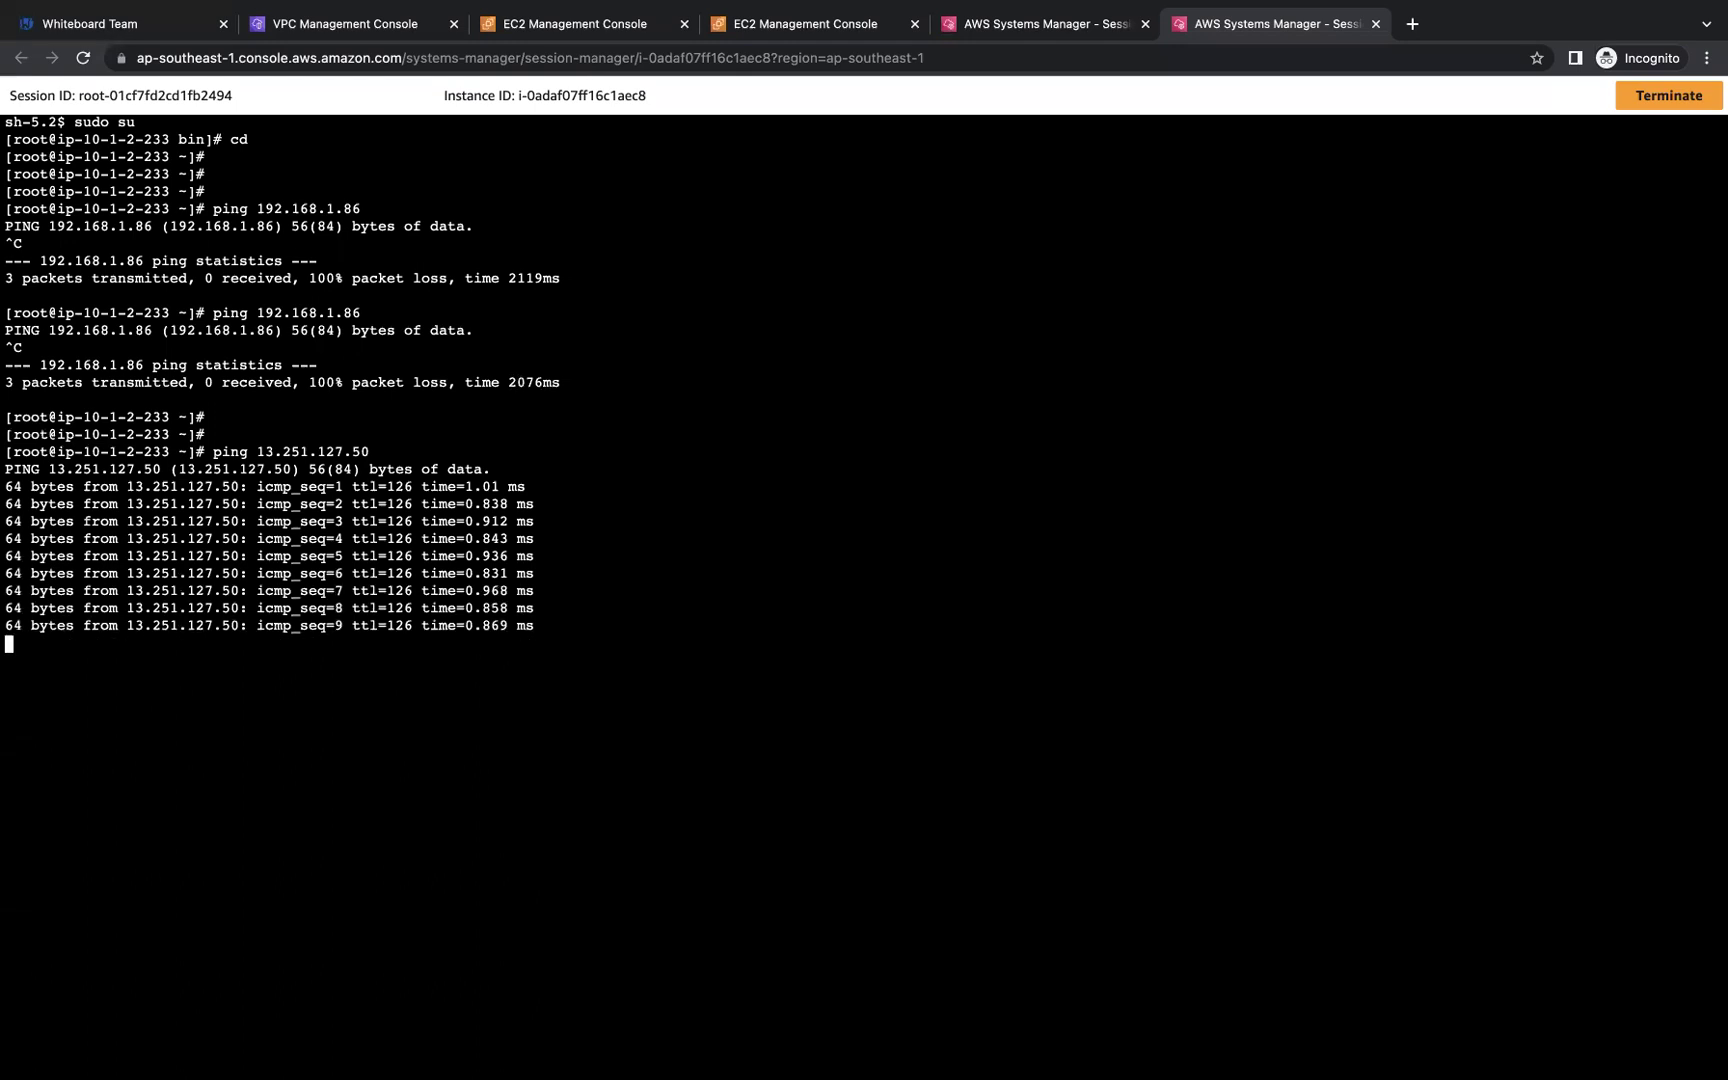
{"action": "key", "text": "ctrl+c"}
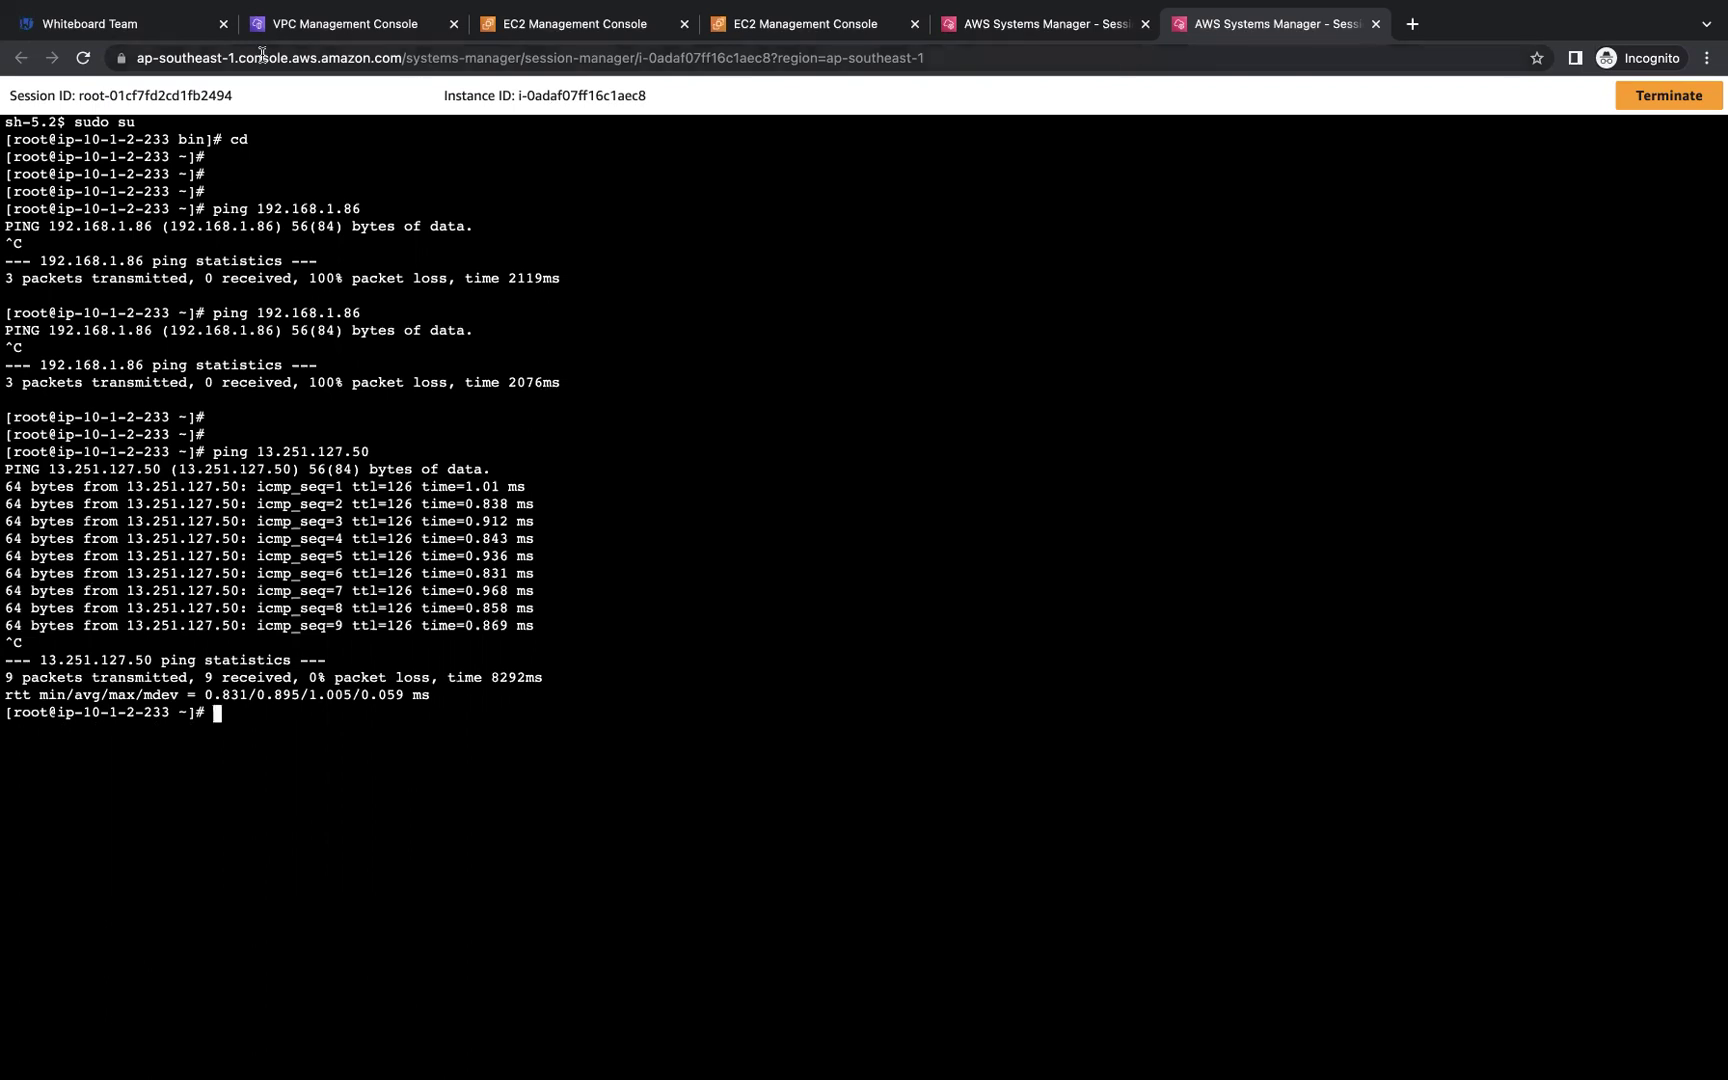
Step: Handwrite the heading "VPC peering" above the AWS box on the whiteboard diagram
{"action": "left_click", "coordinate": [150, 22]}
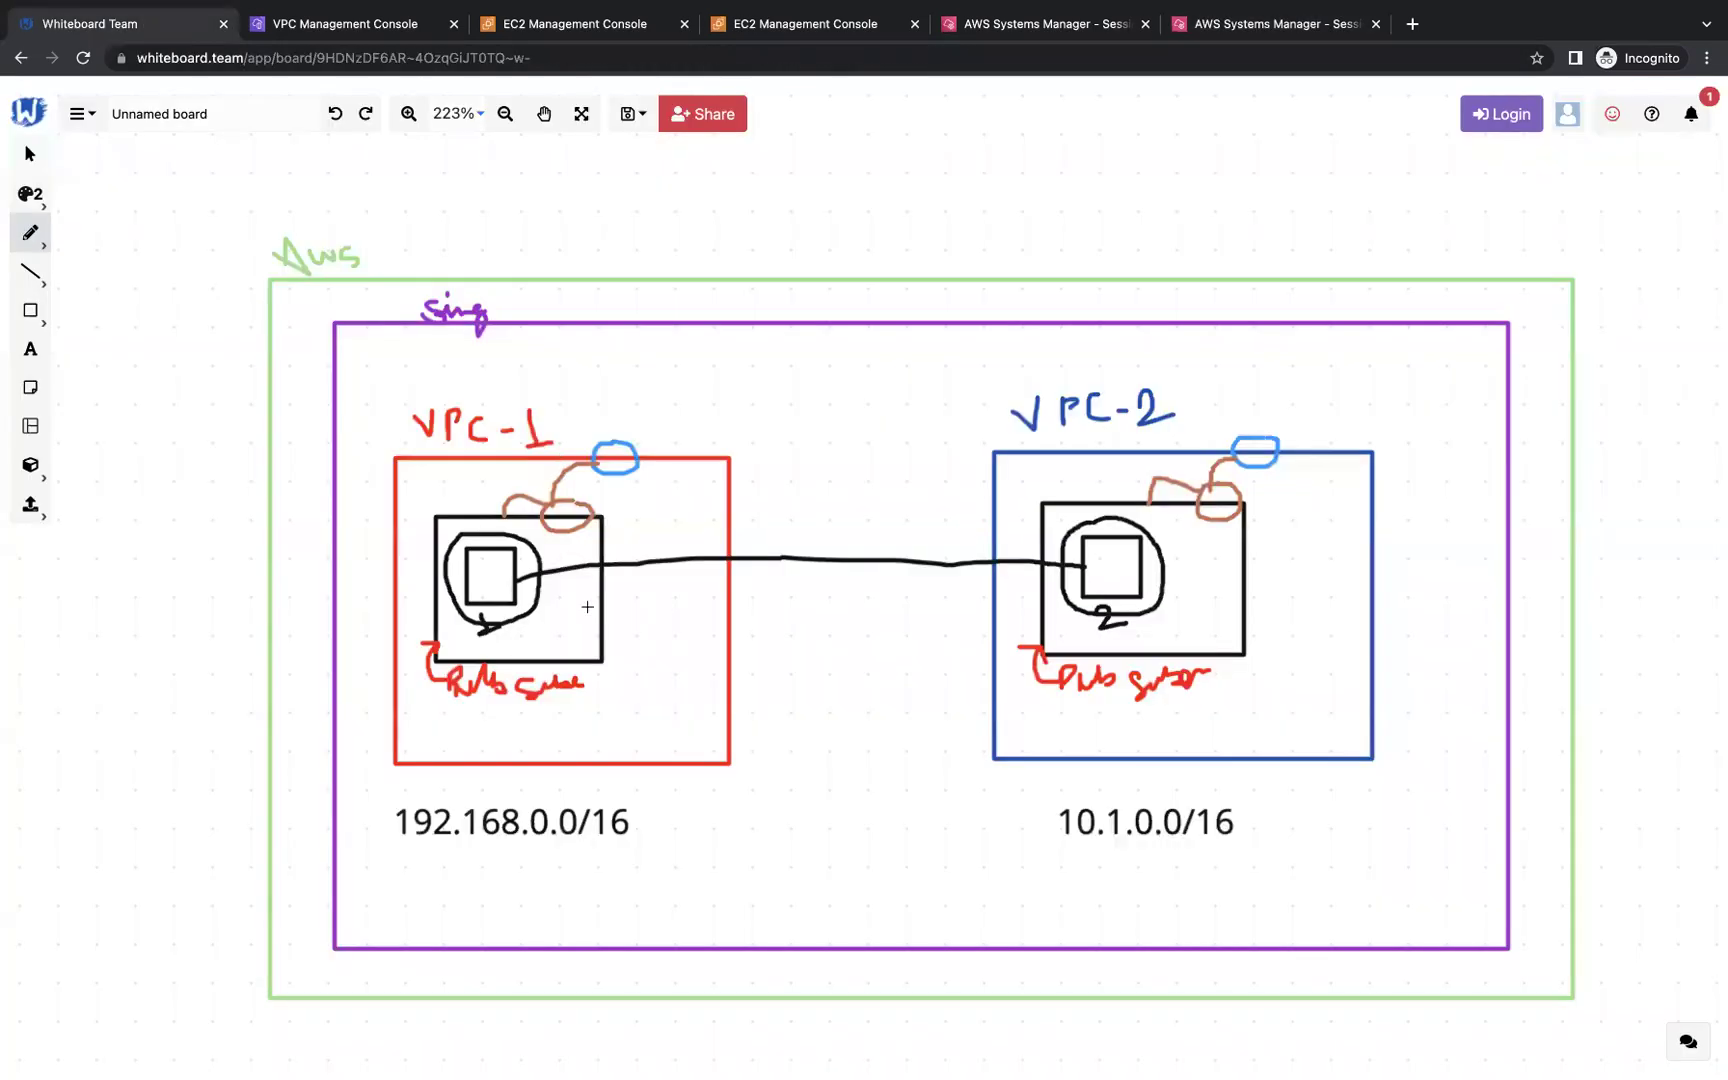
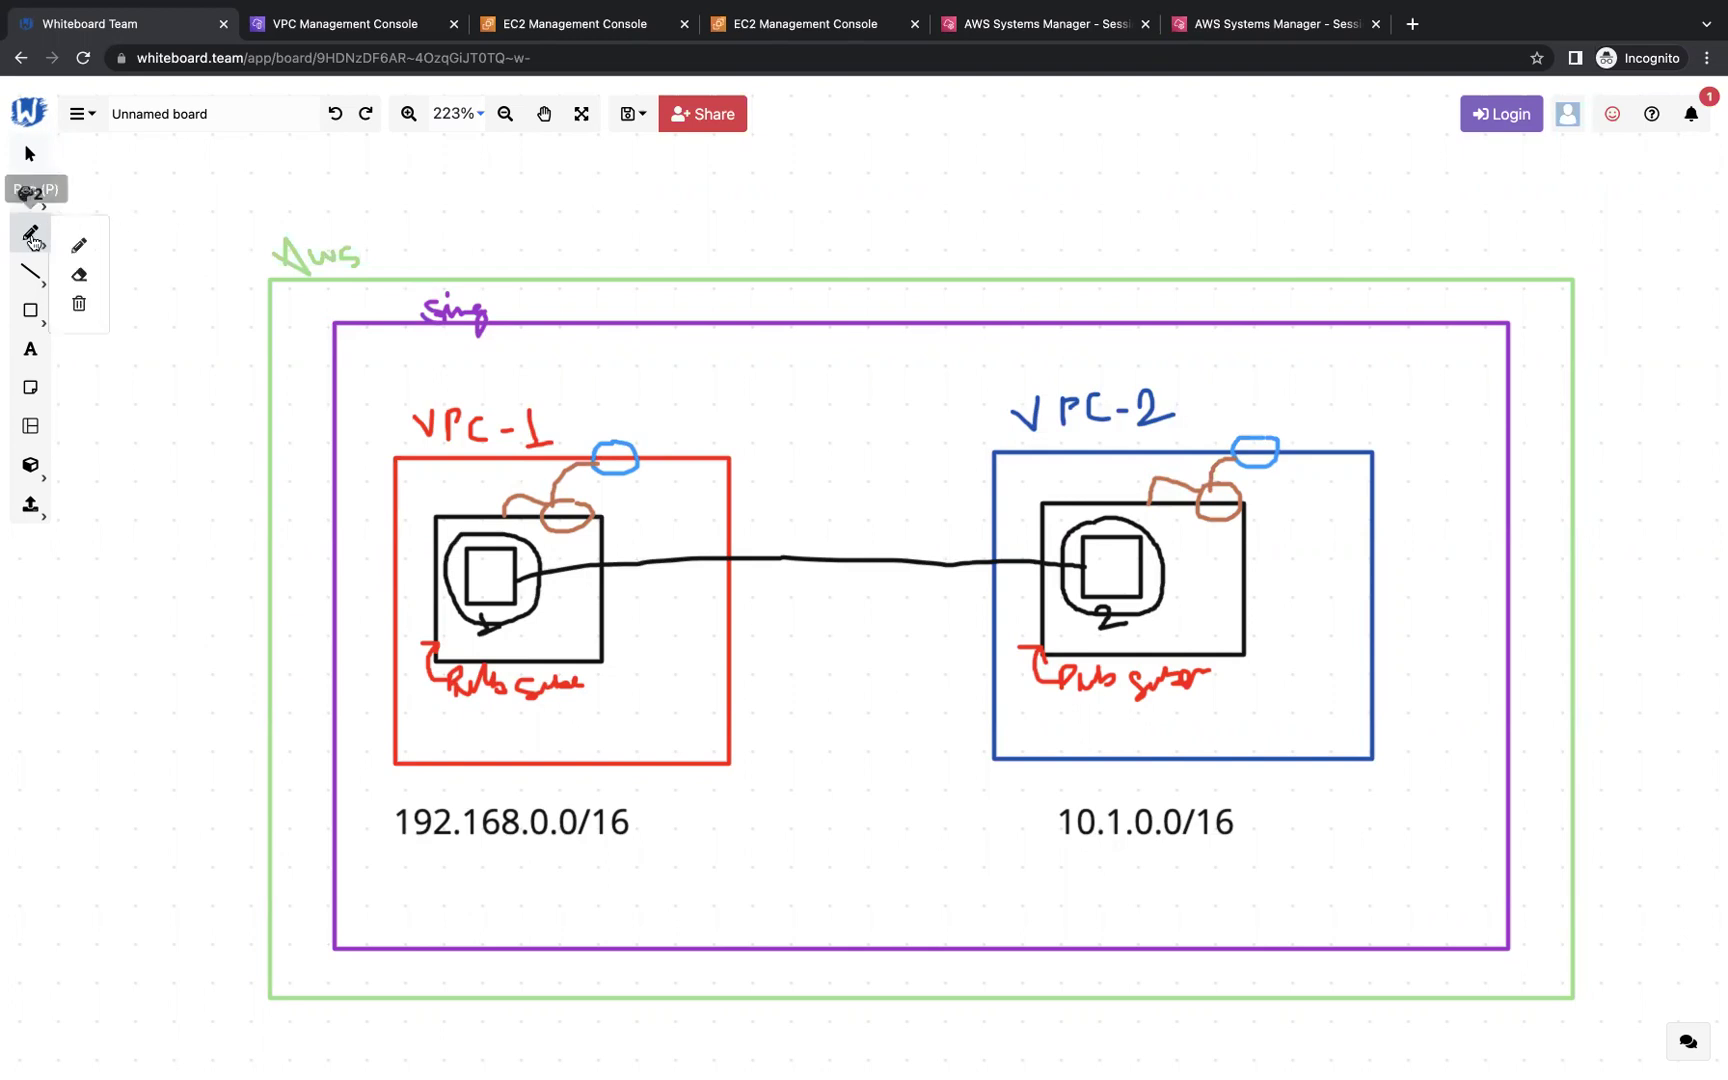
{"action": "mouse_move", "coordinate": [771, 191]}
{"action": "left_mouse_down"}
{"action": "mouse_move", "coordinate": [848, 170]}
{"action": "mouse_move", "coordinate": [840, 182]}
{"action": "mouse_move", "coordinate": [890, 200]}
{"action": "left_mouse_up"}
{"action": "mouse_move", "coordinate": [1040, 212]}
{"action": "left_mouse_down"}
{"action": "mouse_move", "coordinate": [1033, 181]}
{"action": "mouse_move", "coordinate": [1100, 150]}
{"action": "mouse_move", "coordinate": [1205, 136]}
{"action": "mouse_move", "coordinate": [1214, 182]}
{"action": "left_mouse_up"}
Step: Draw a connection band of two lines filled with a zigzag between the VPC-1 and VPC-2 boxes
{"action": "left_click", "coordinate": [733, 510]}
{"action": "left_click_drag", "start_coordinate": [821, 508], "coordinate": [993, 498]}
{"action": "left_click_drag", "start_coordinate": [727, 542], "coordinate": [997, 534]}
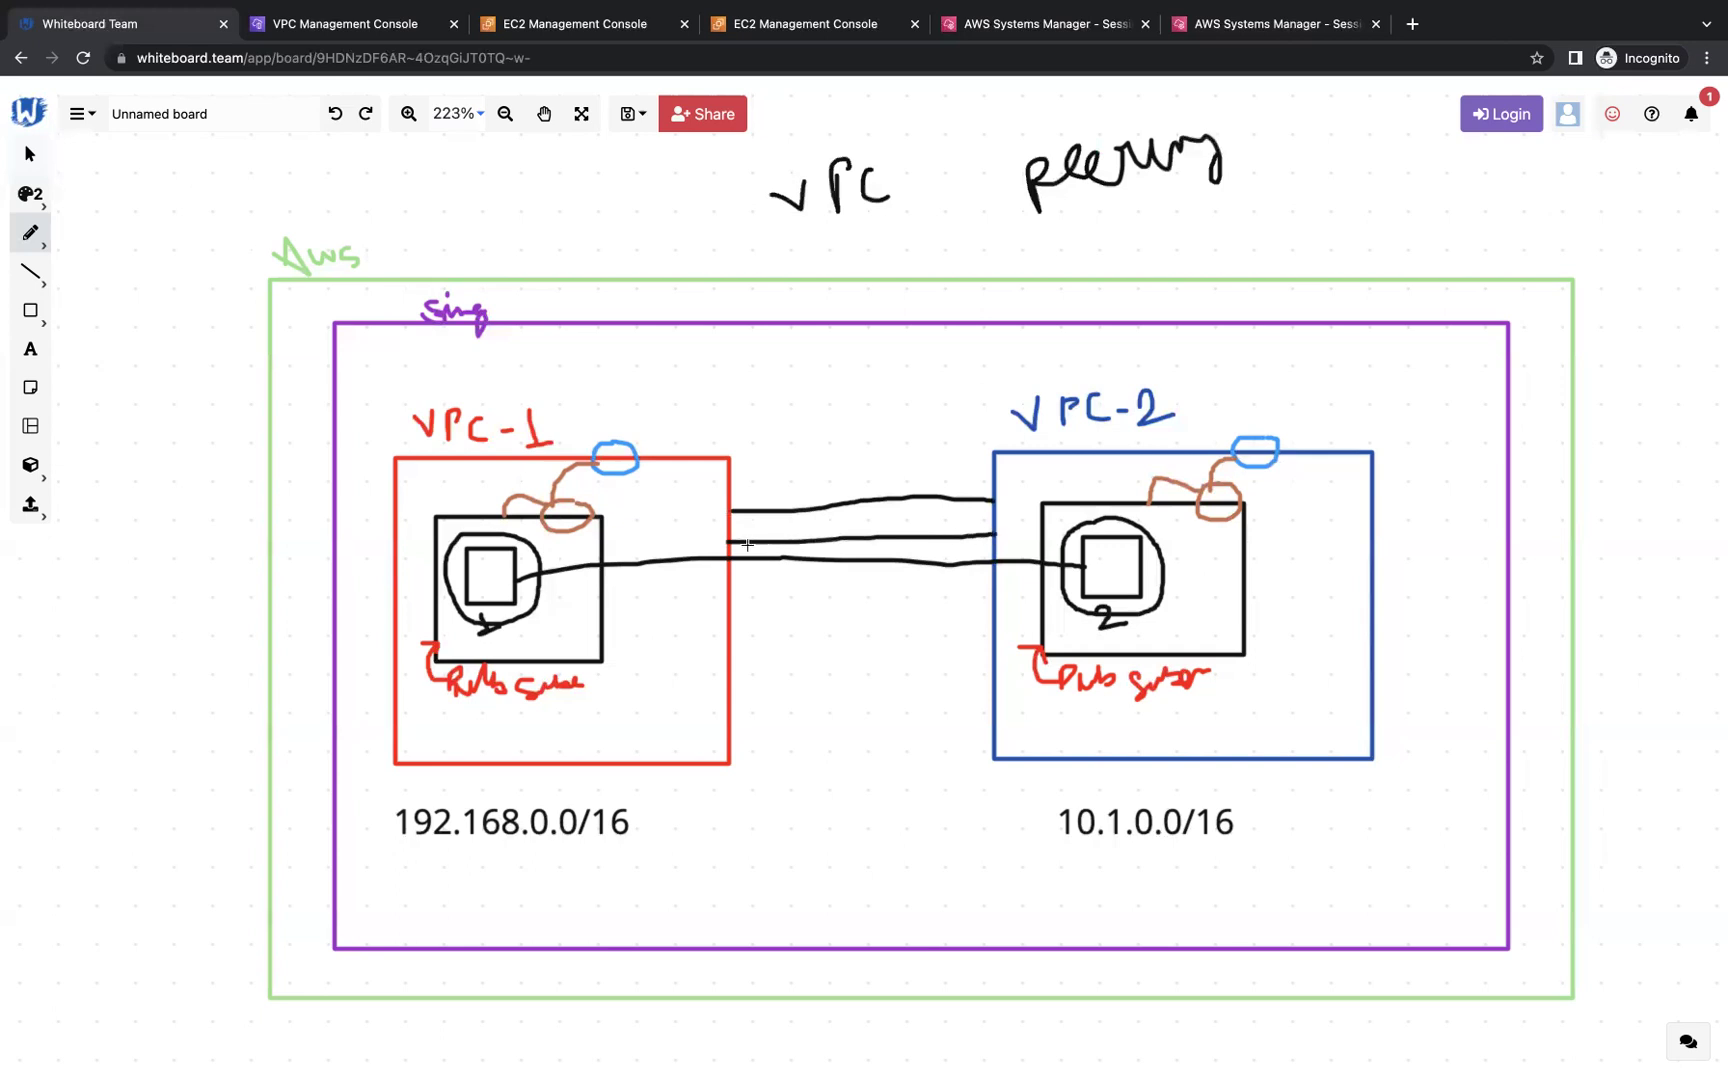
{"action": "mouse_move", "coordinate": [729, 540]}
{"action": "left_mouse_down"}
{"action": "mouse_move", "coordinate": [803, 506]}
{"action": "mouse_move", "coordinate": [891, 538]}
{"action": "mouse_move", "coordinate": [955, 511]}
{"action": "mouse_move", "coordinate": [989, 528]}
{"action": "left_mouse_up"}
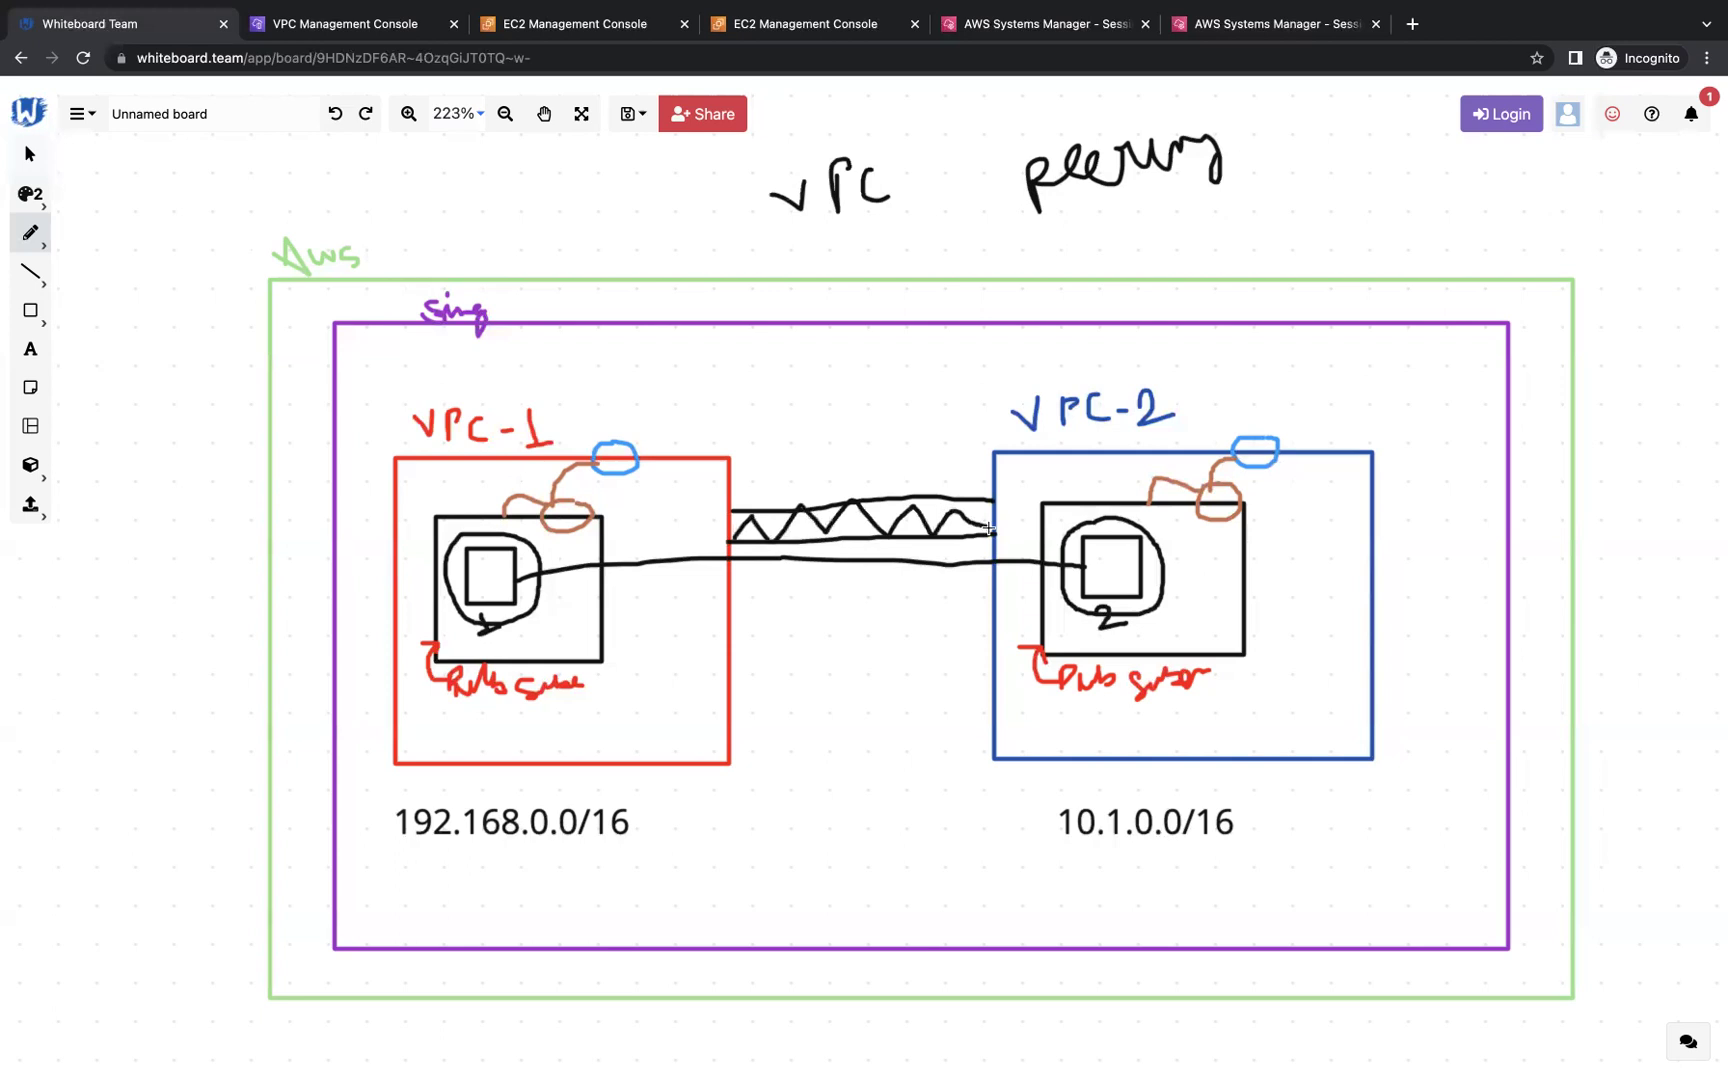
Step: Underline the VPC peering heading, and handwrite requester and acceptor labels beside VPC-1 and VPC-2 respectively
{"action": "left_click_drag", "start_coordinate": [801, 220], "coordinate": [1218, 182]}
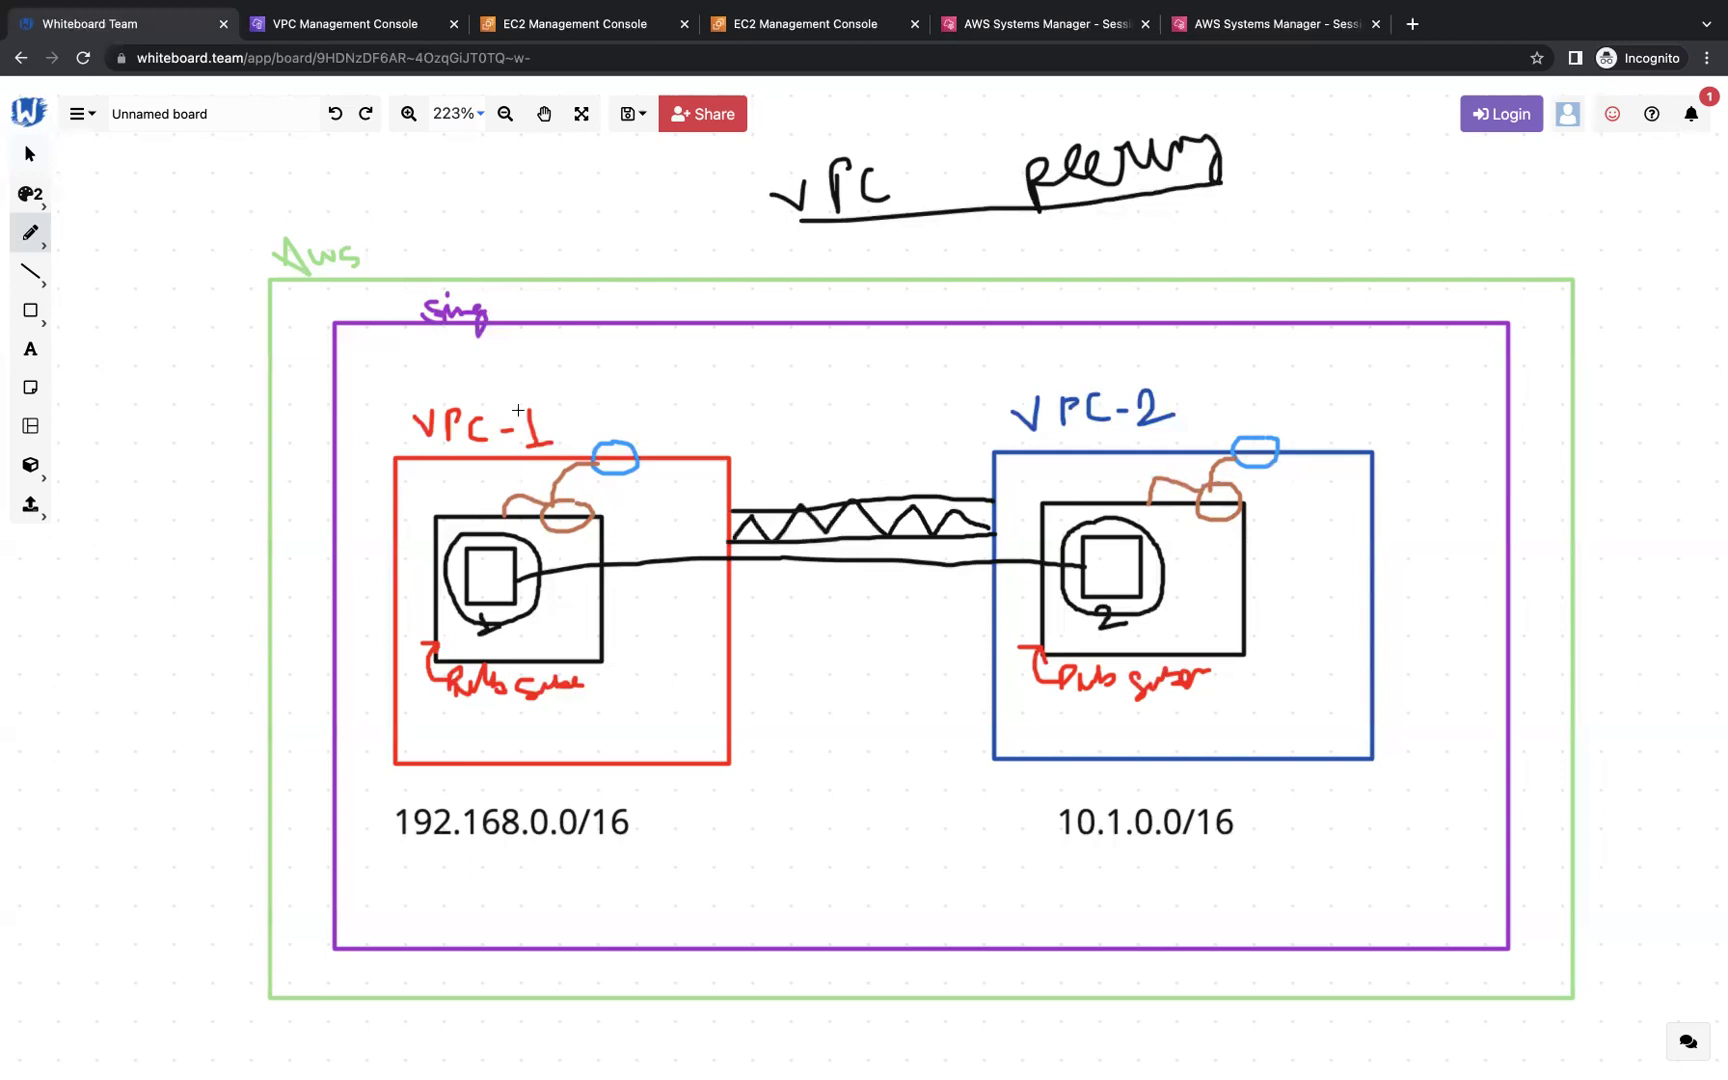
{"action": "mouse_move", "coordinate": [563, 362]}
{"action": "left_mouse_down"}
{"action": "mouse_move", "coordinate": [630, 412]}
{"action": "mouse_move", "coordinate": [659, 363]}
{"action": "left_mouse_up"}
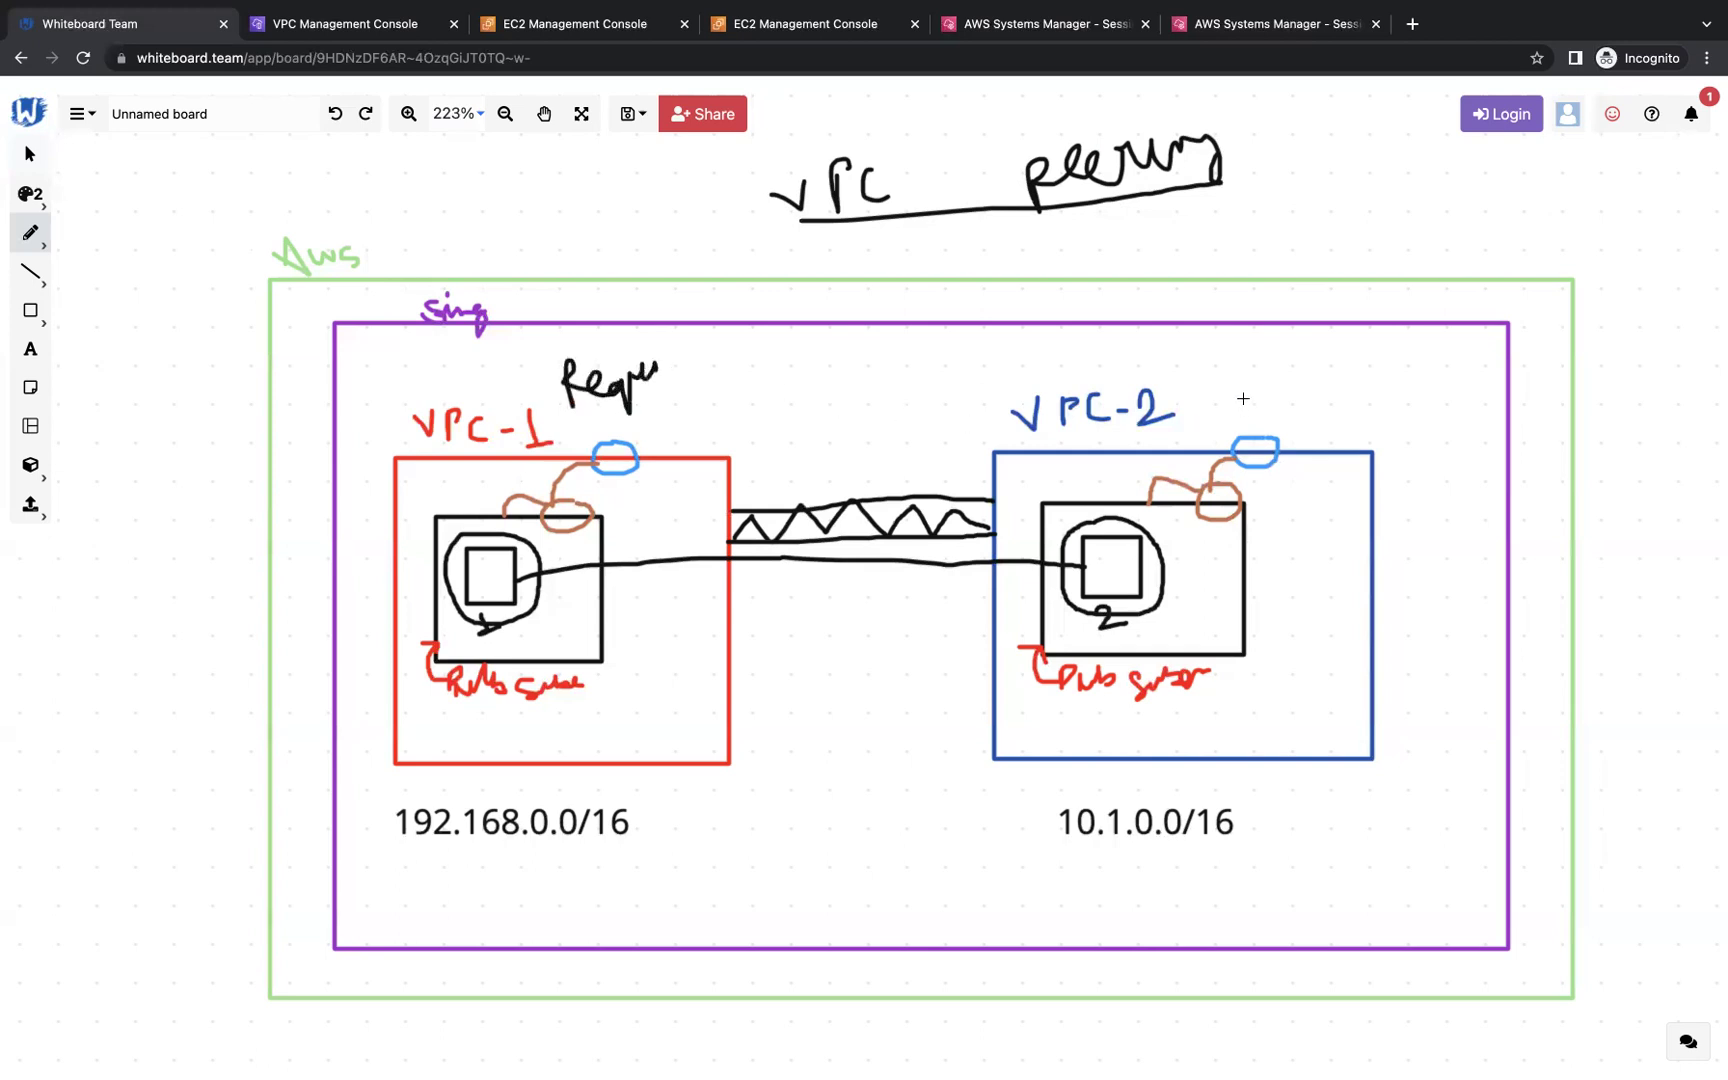
{"action": "mouse_move", "coordinate": [1224, 420]}
{"action": "left_mouse_down"}
{"action": "mouse_move", "coordinate": [1222, 377]}
{"action": "mouse_move", "coordinate": [1255, 408]}
{"action": "mouse_move", "coordinate": [1245, 392]}
{"action": "mouse_move", "coordinate": [1314, 350]}
{"action": "mouse_move", "coordinate": [1315, 385]}
{"action": "mouse_move", "coordinate": [1362, 382]}
{"action": "mouse_move", "coordinate": [1378, 350]}
{"action": "mouse_move", "coordinate": [1380, 386]}
{"action": "left_mouse_up"}
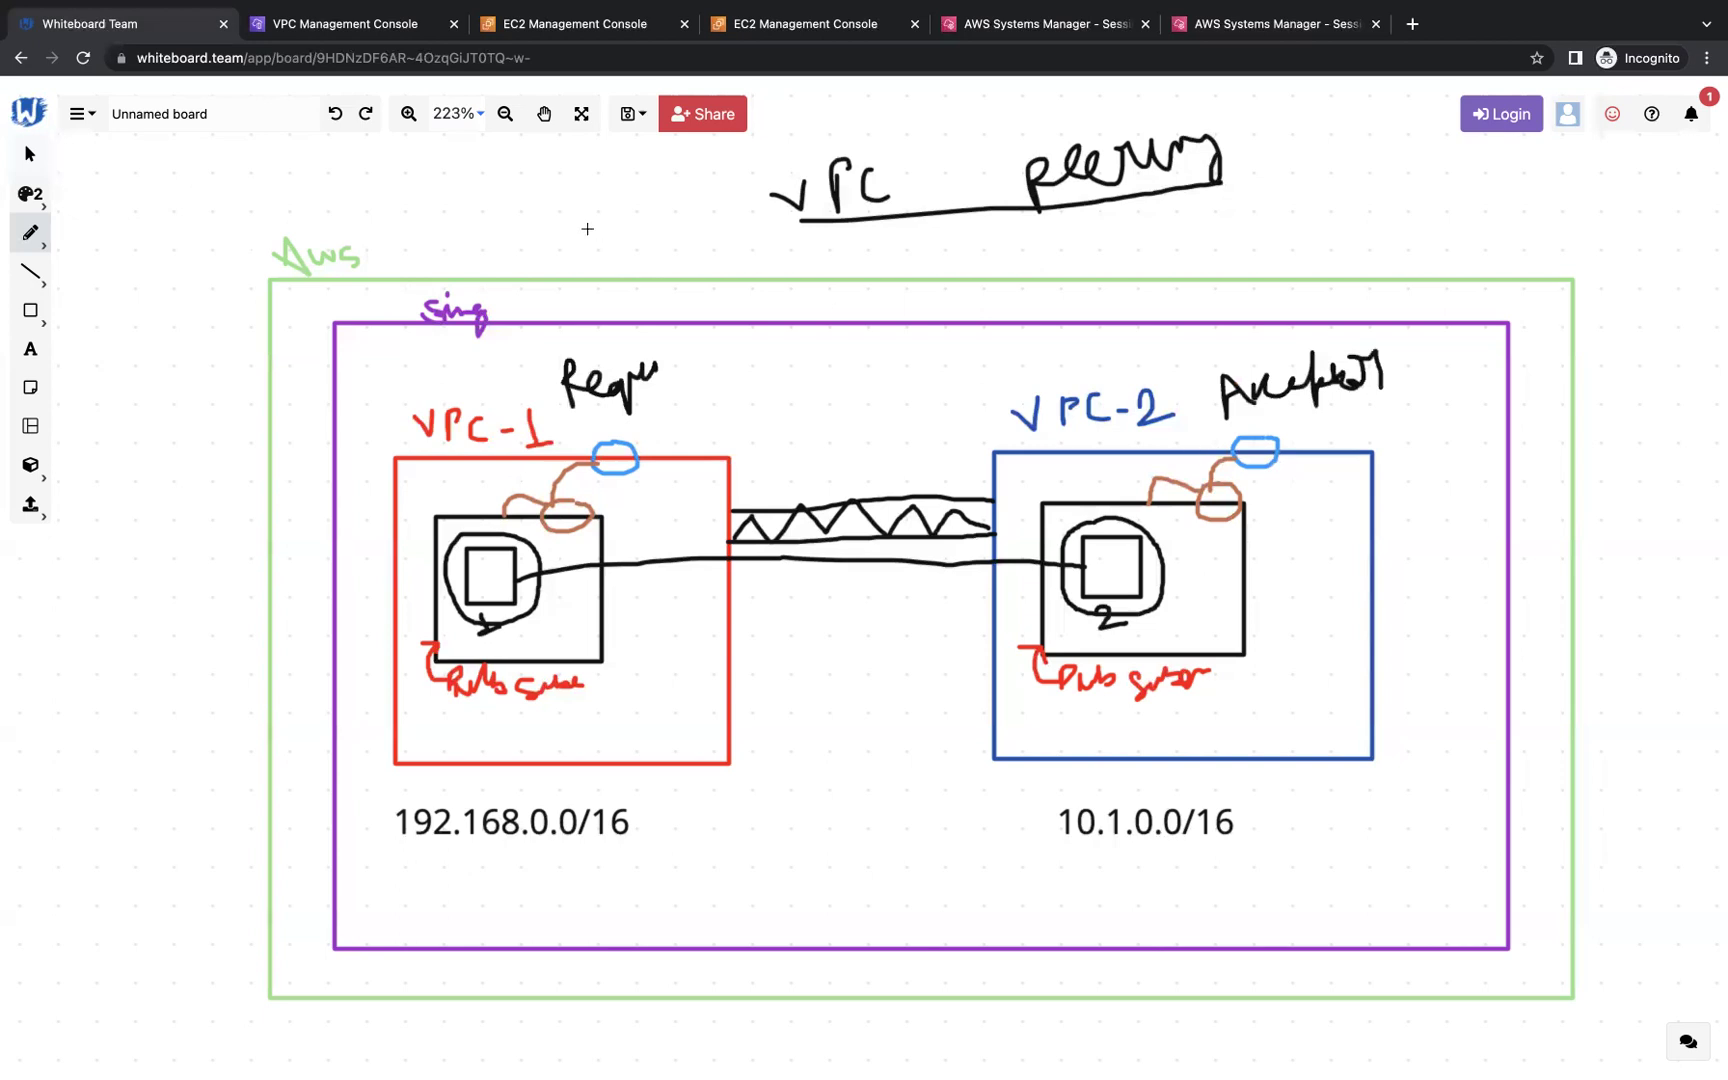
Step: Switch to the VPC console and open its list of peering connections
{"action": "left_click", "coordinate": [316, 30]}
{"action": "left_click", "coordinate": [1160, 240]}
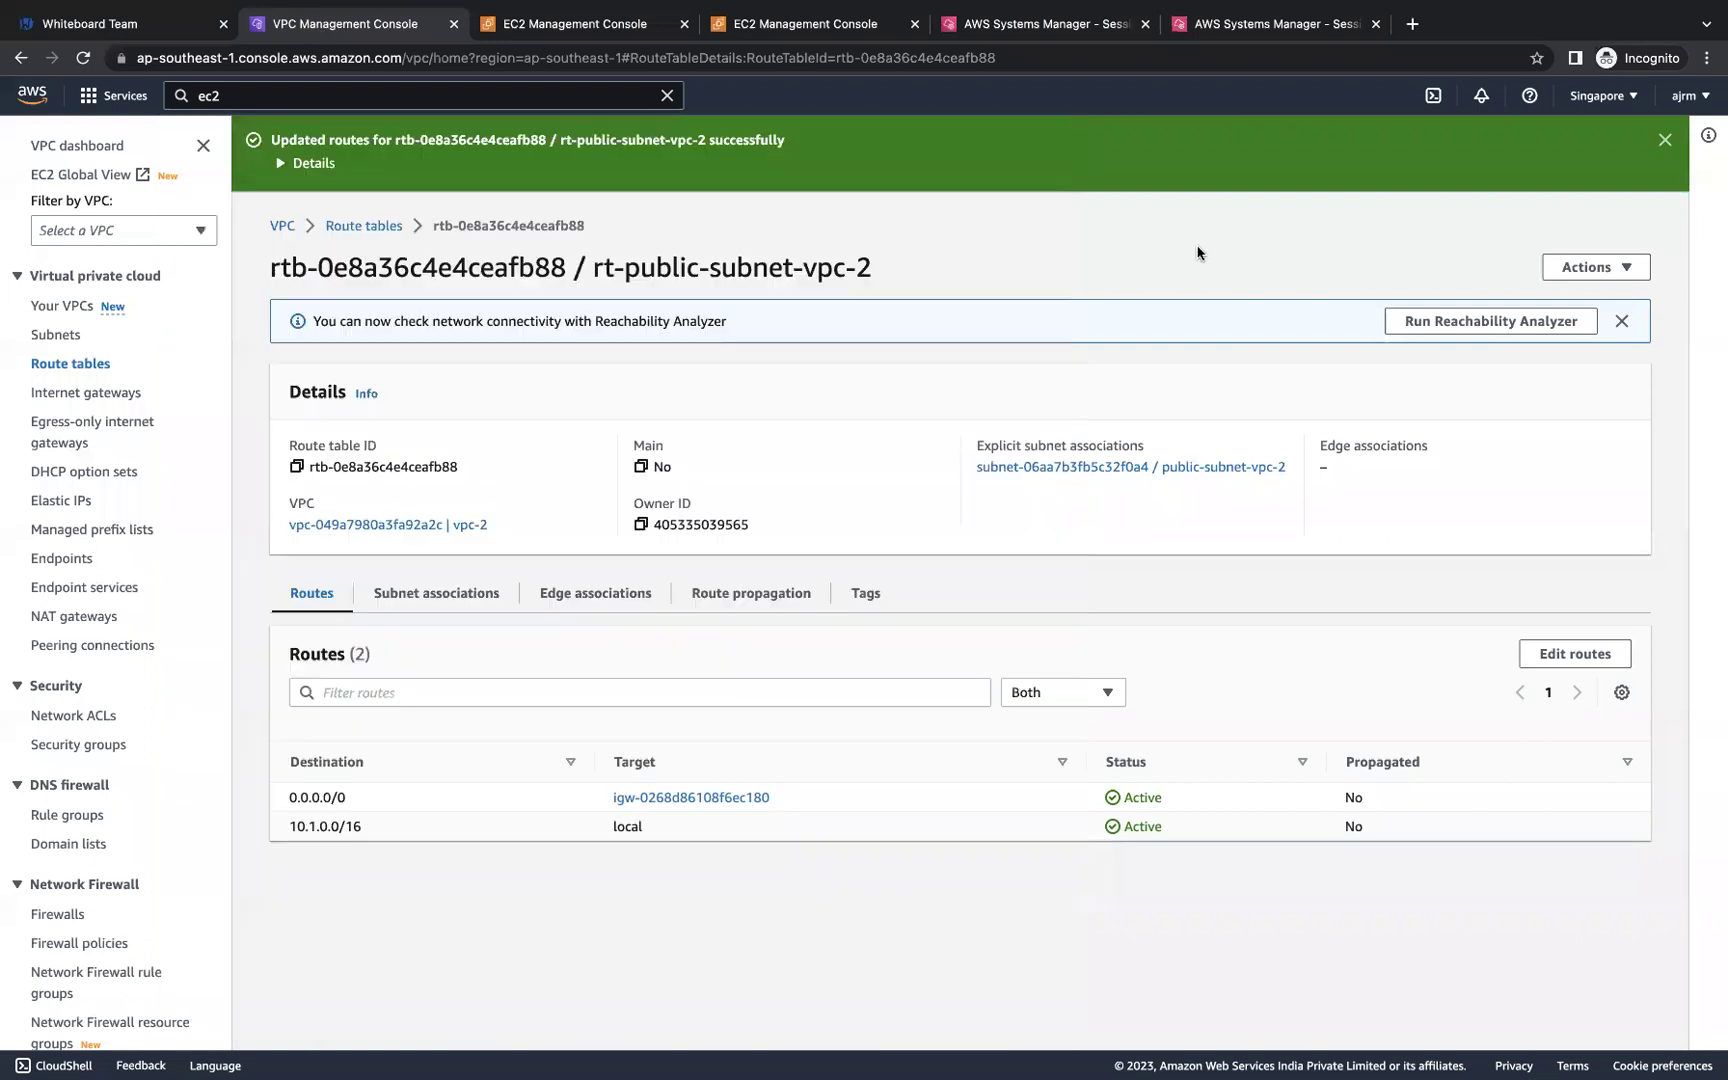
{"action": "left_click", "coordinate": [93, 646]}
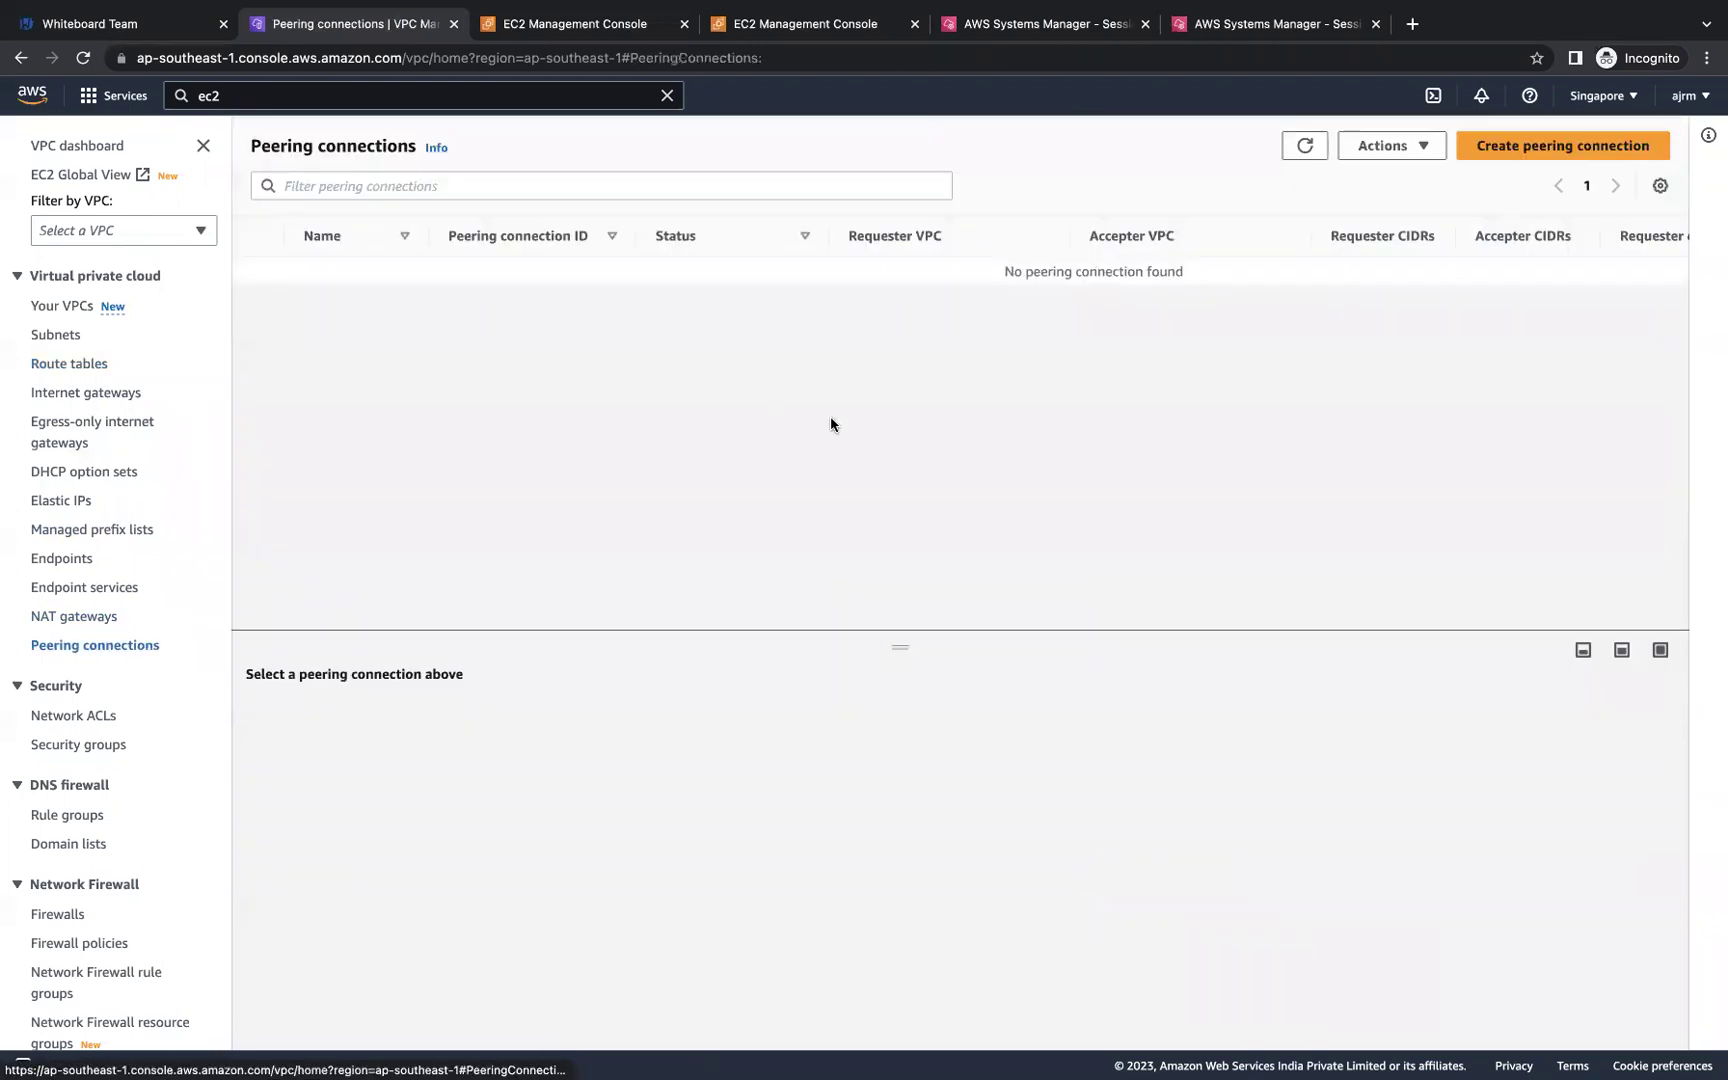
Step: Start a new peering connection named vpc-1-peer-vpc-2 with vpc-1 as the requester VPC
{"action": "left_click", "coordinate": [1564, 147]}
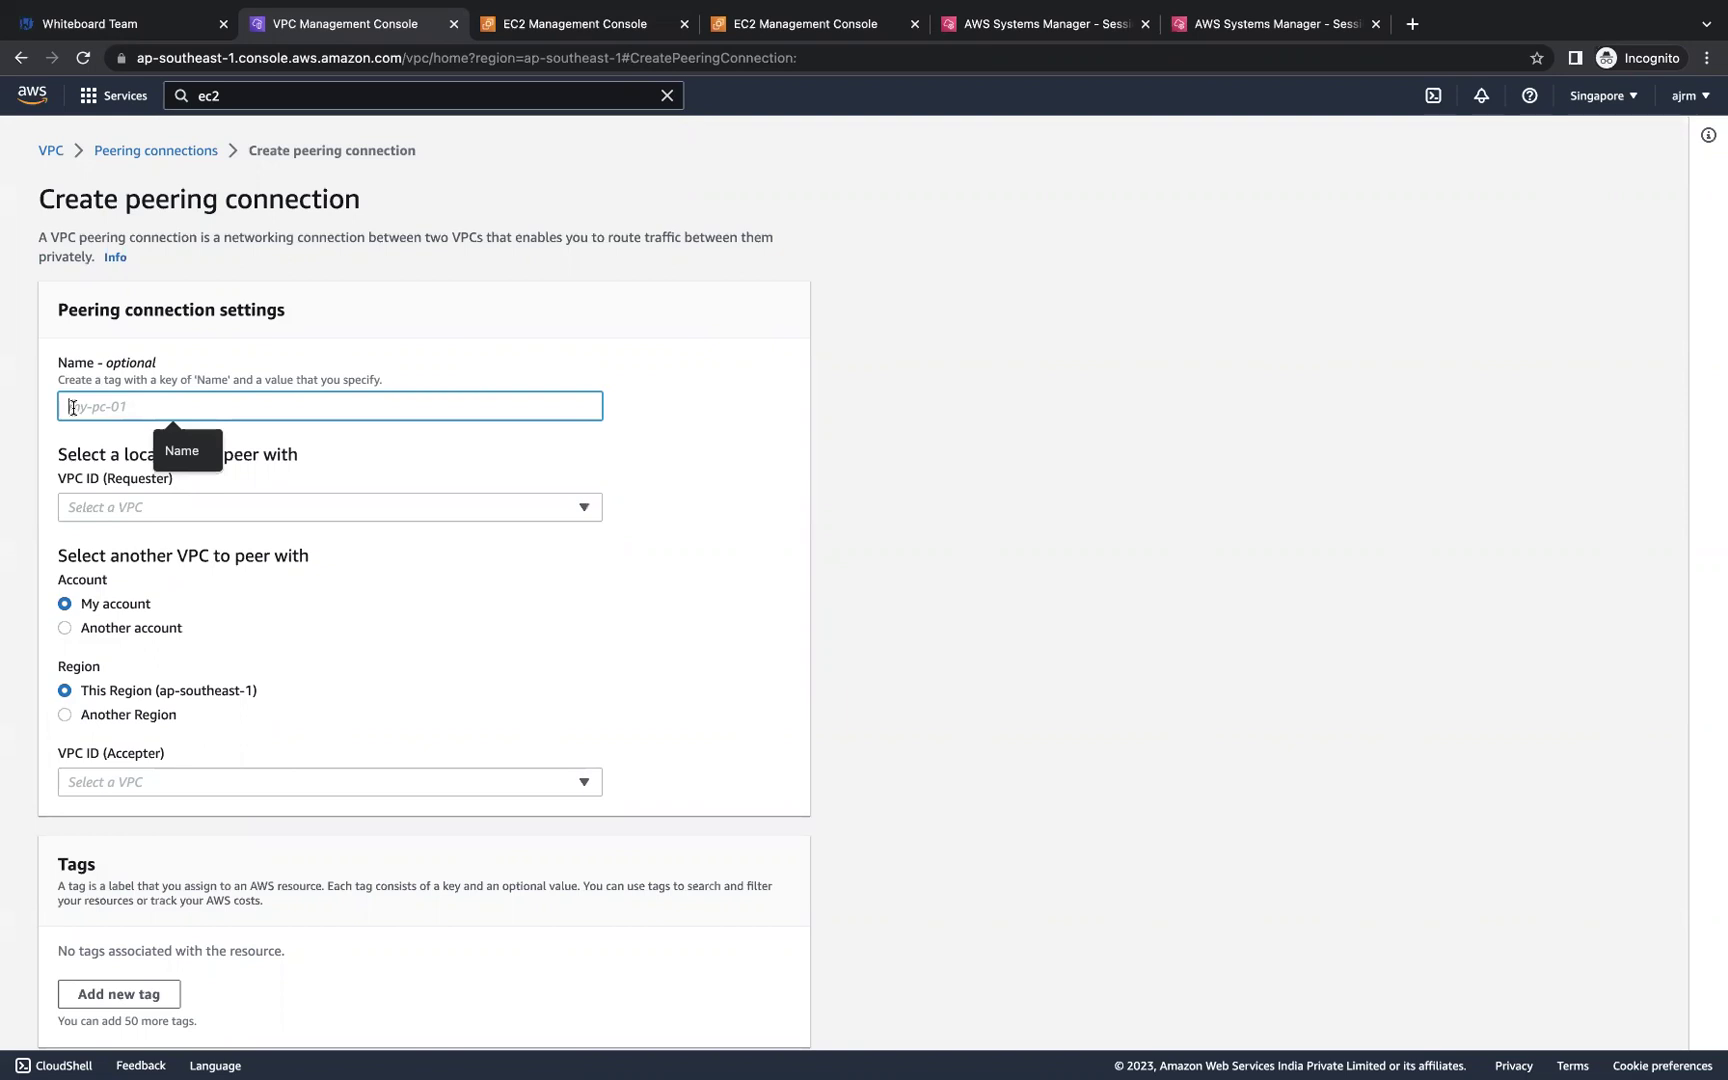
{"action": "type", "text": "vpc"}
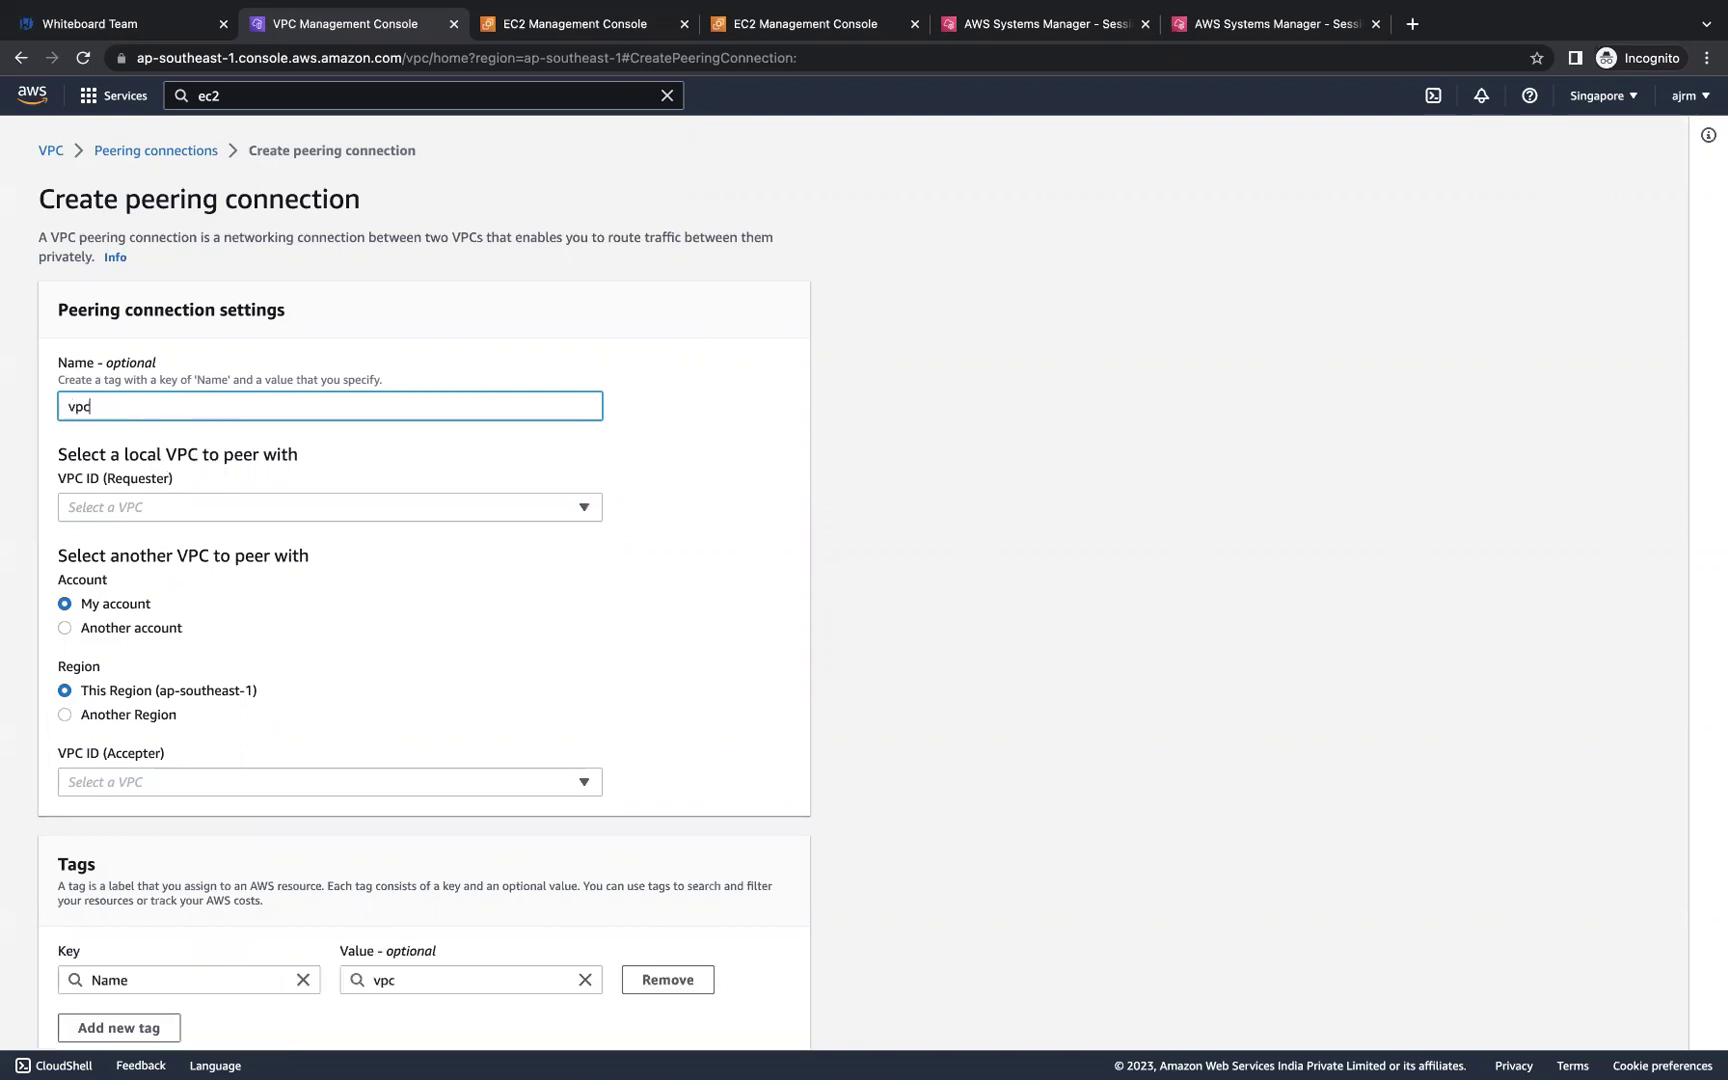
{"action": "type", "text": "-1-pee"}
{"action": "type", "text": "vpc-2"}
{"action": "left_click", "coordinate": [162, 30]}
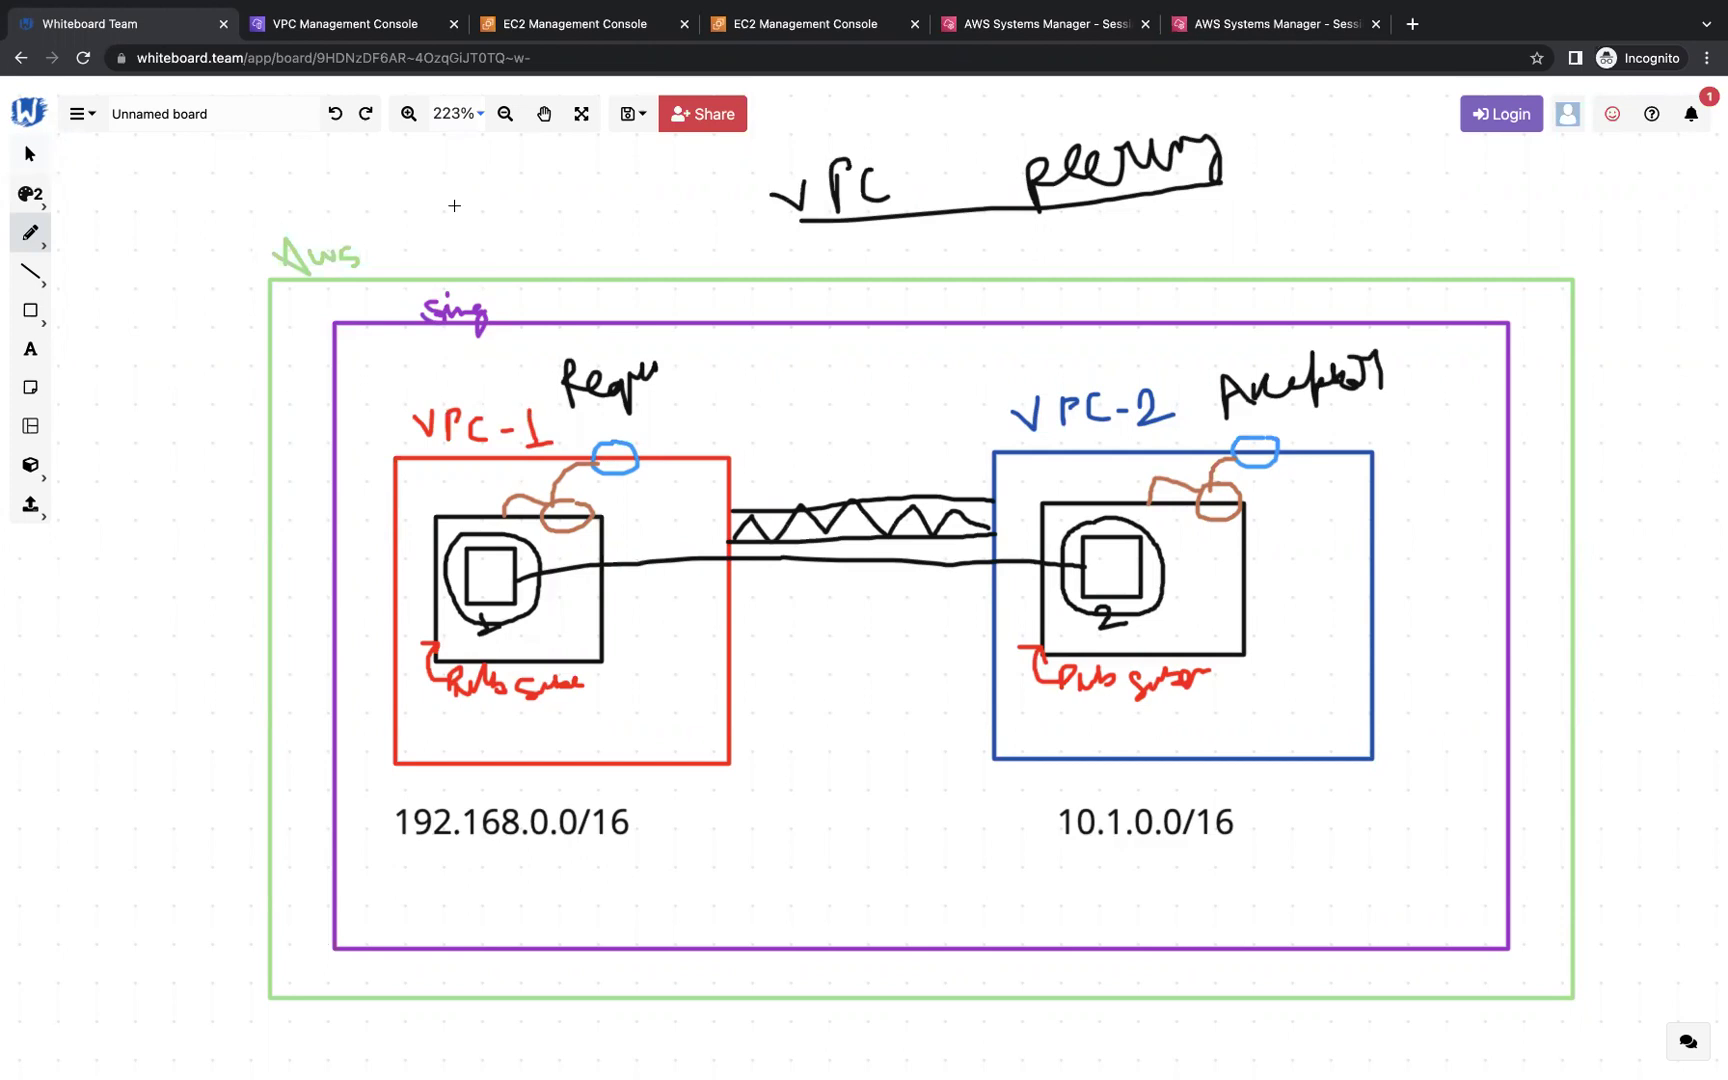
{"action": "left_click", "coordinate": [360, 24]}
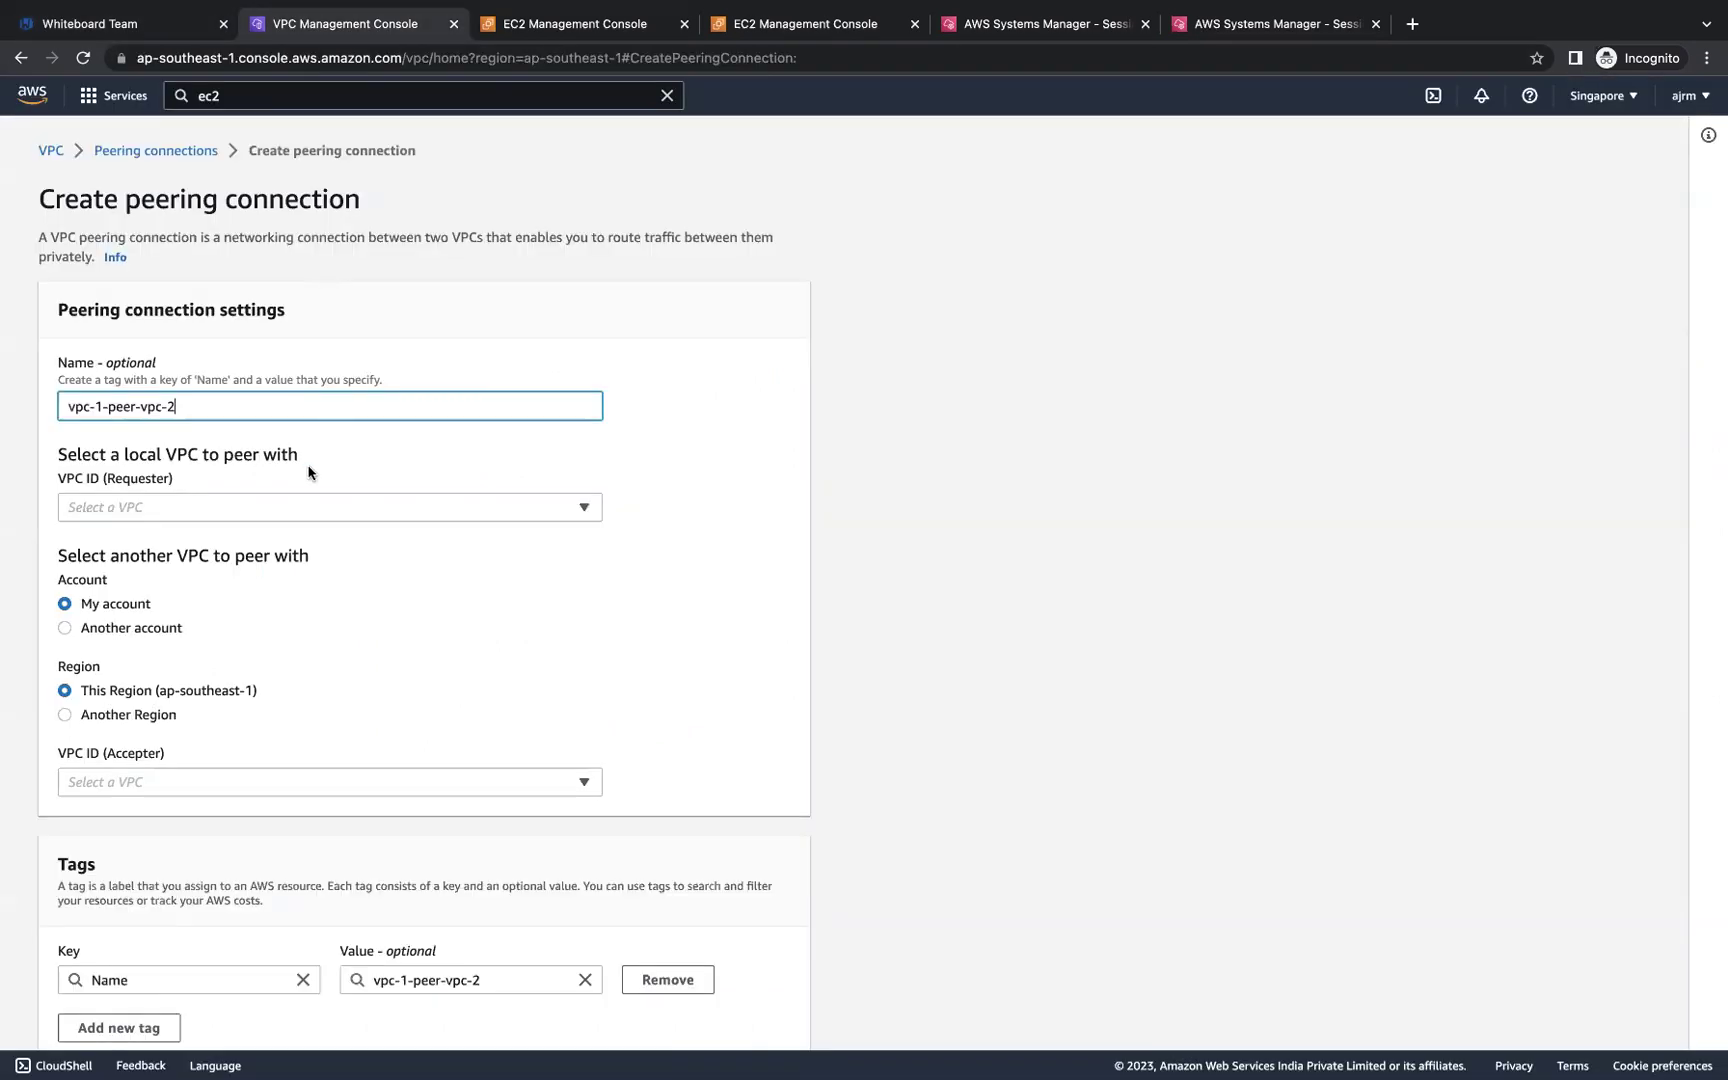
{"action": "left_click", "coordinate": [237, 510]}
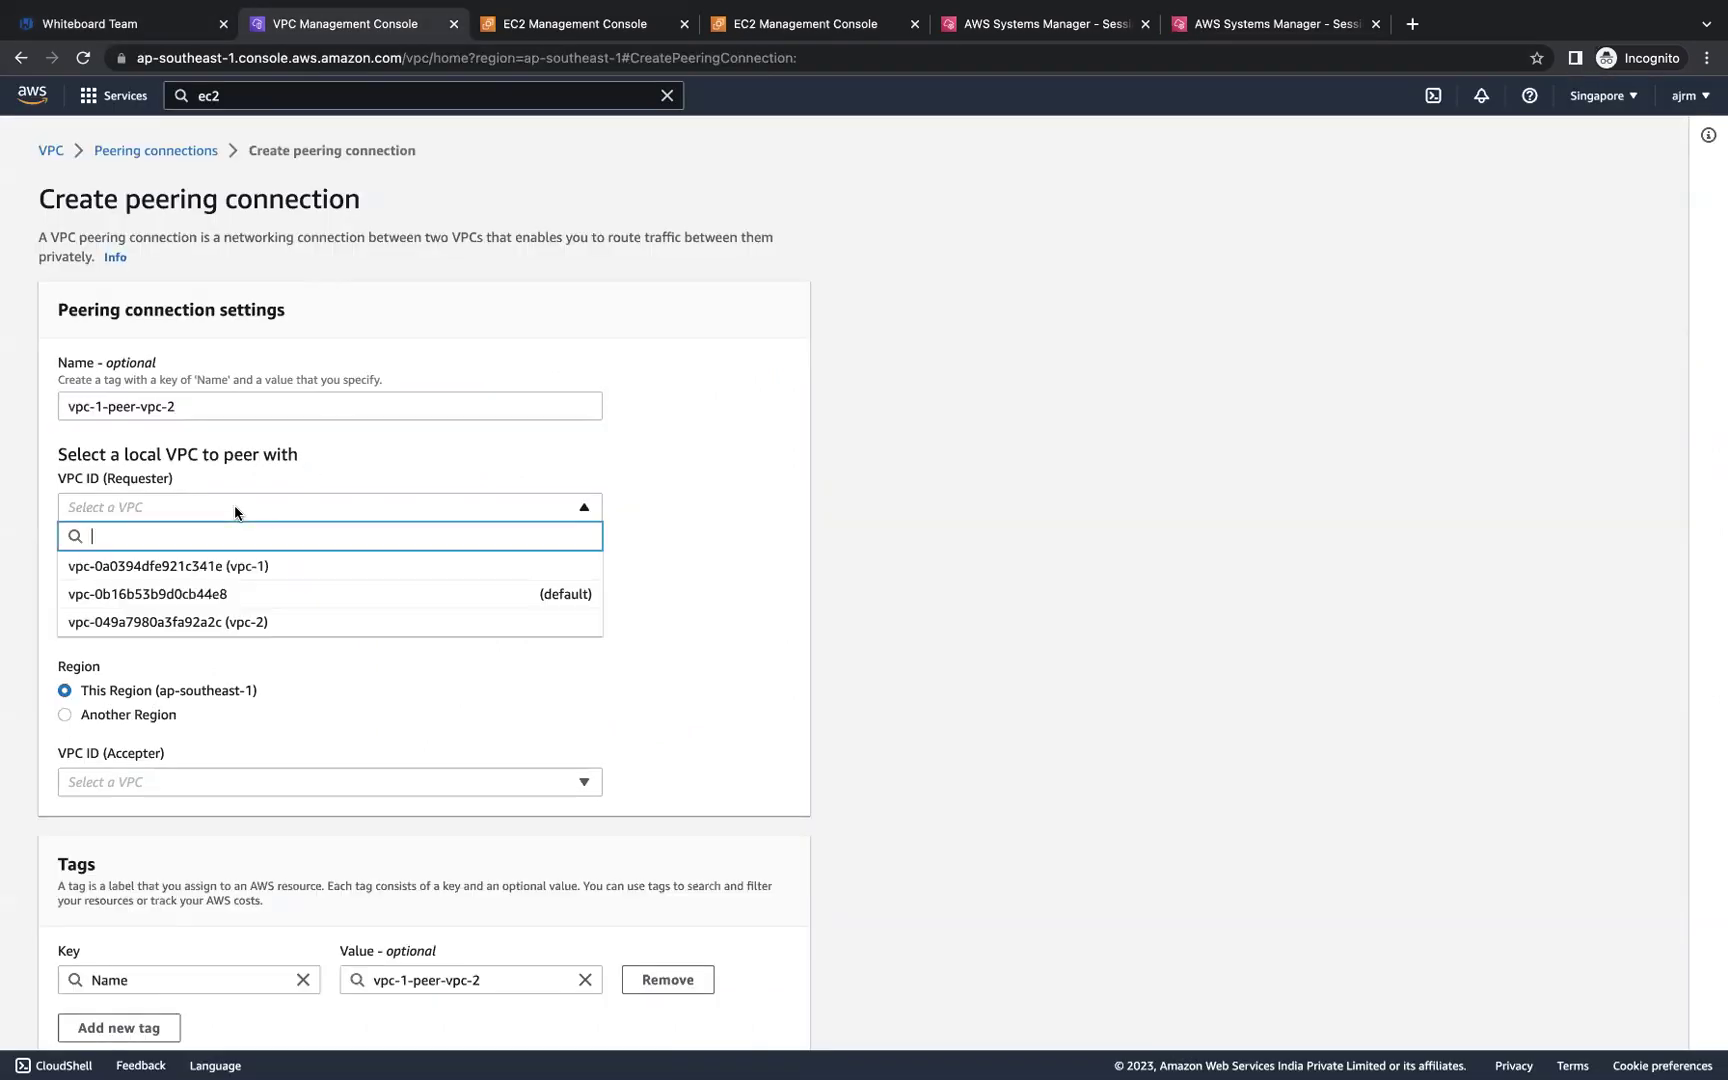
{"action": "left_click", "coordinate": [151, 570]}
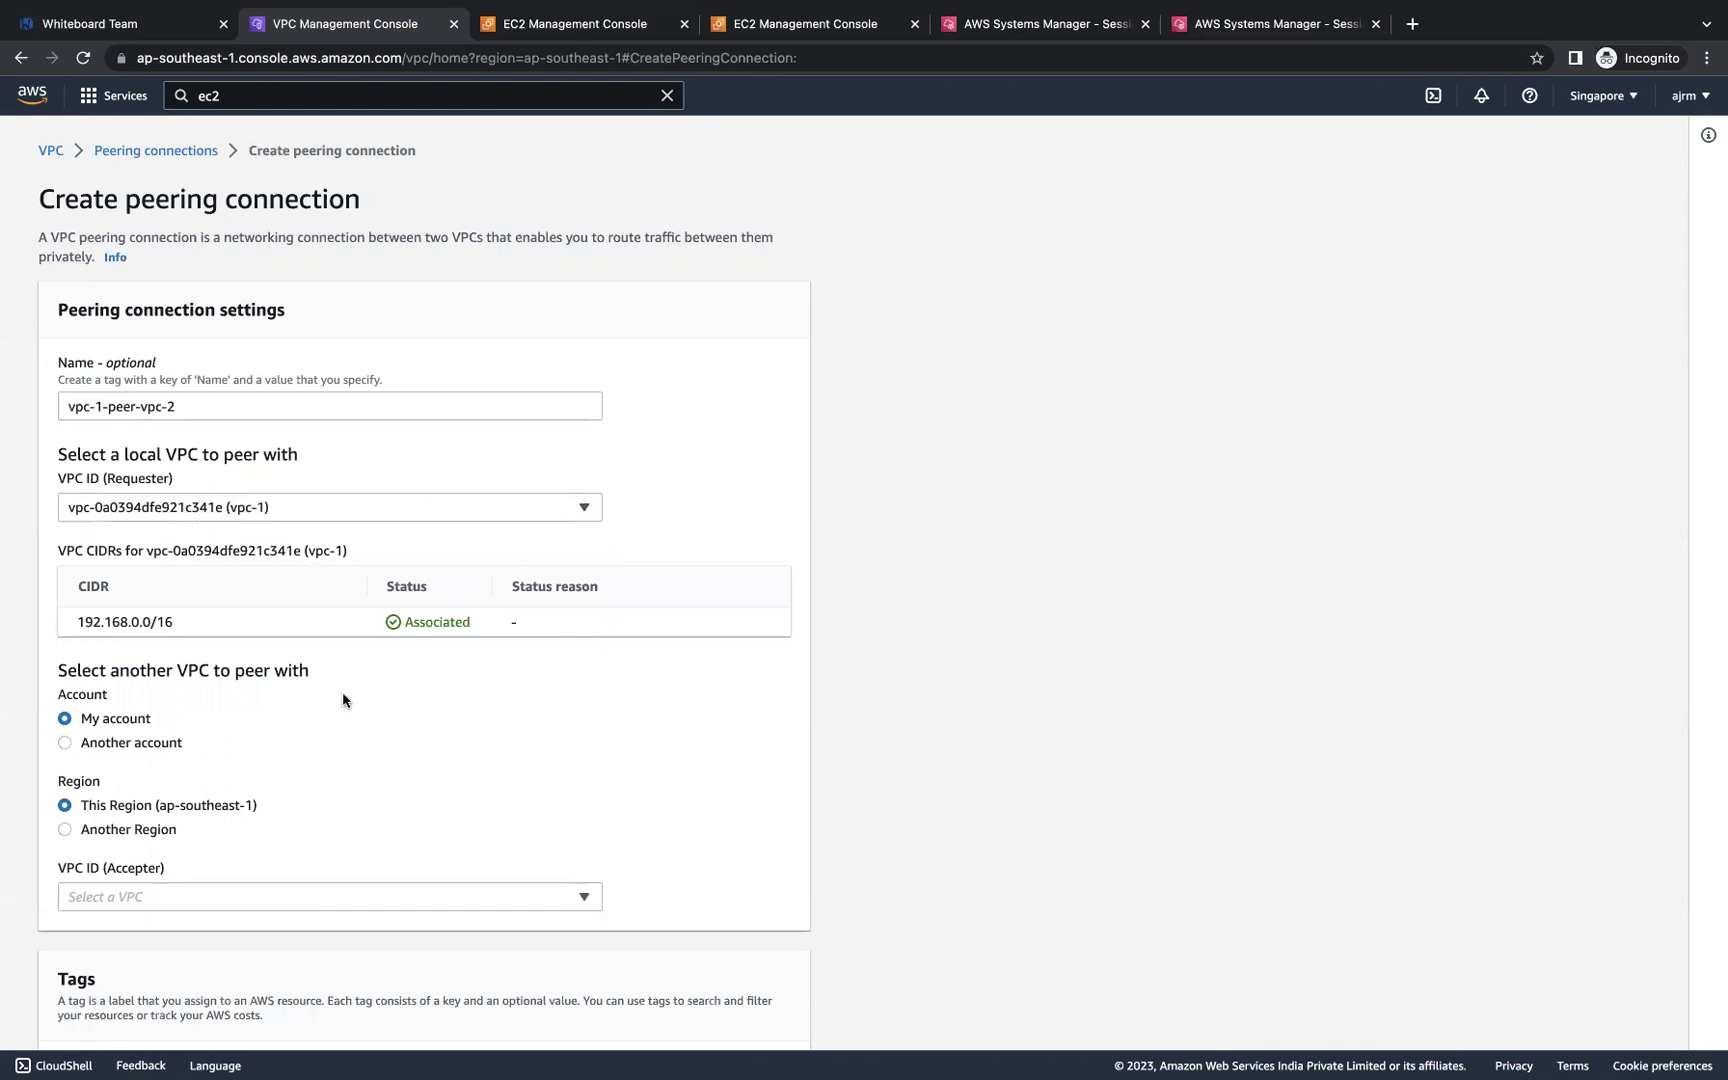
Step: Preview the accepter options for another account and another Region, and restore My account and This Region (ap-southeast-1)
{"action": "scroll", "coordinate": [343, 700], "scroll_direction": "down", "scroll_amount": 2}
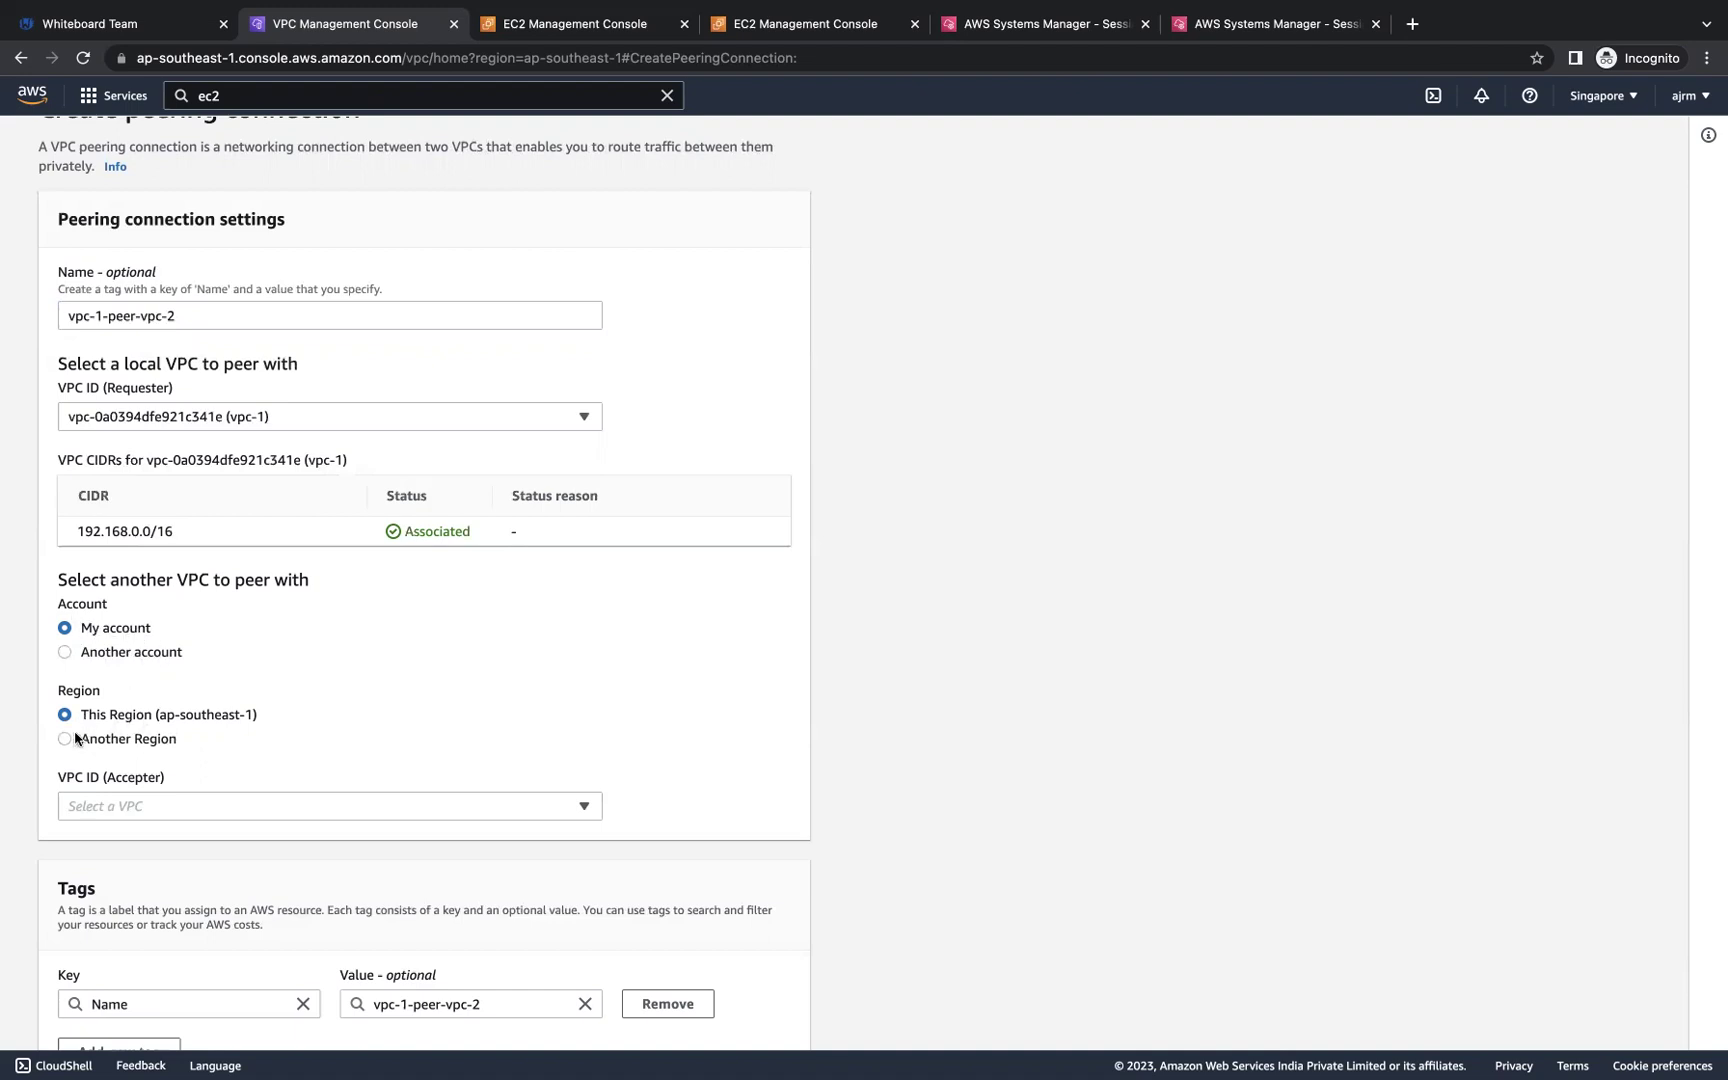
{"action": "left_click", "coordinate": [65, 652]}
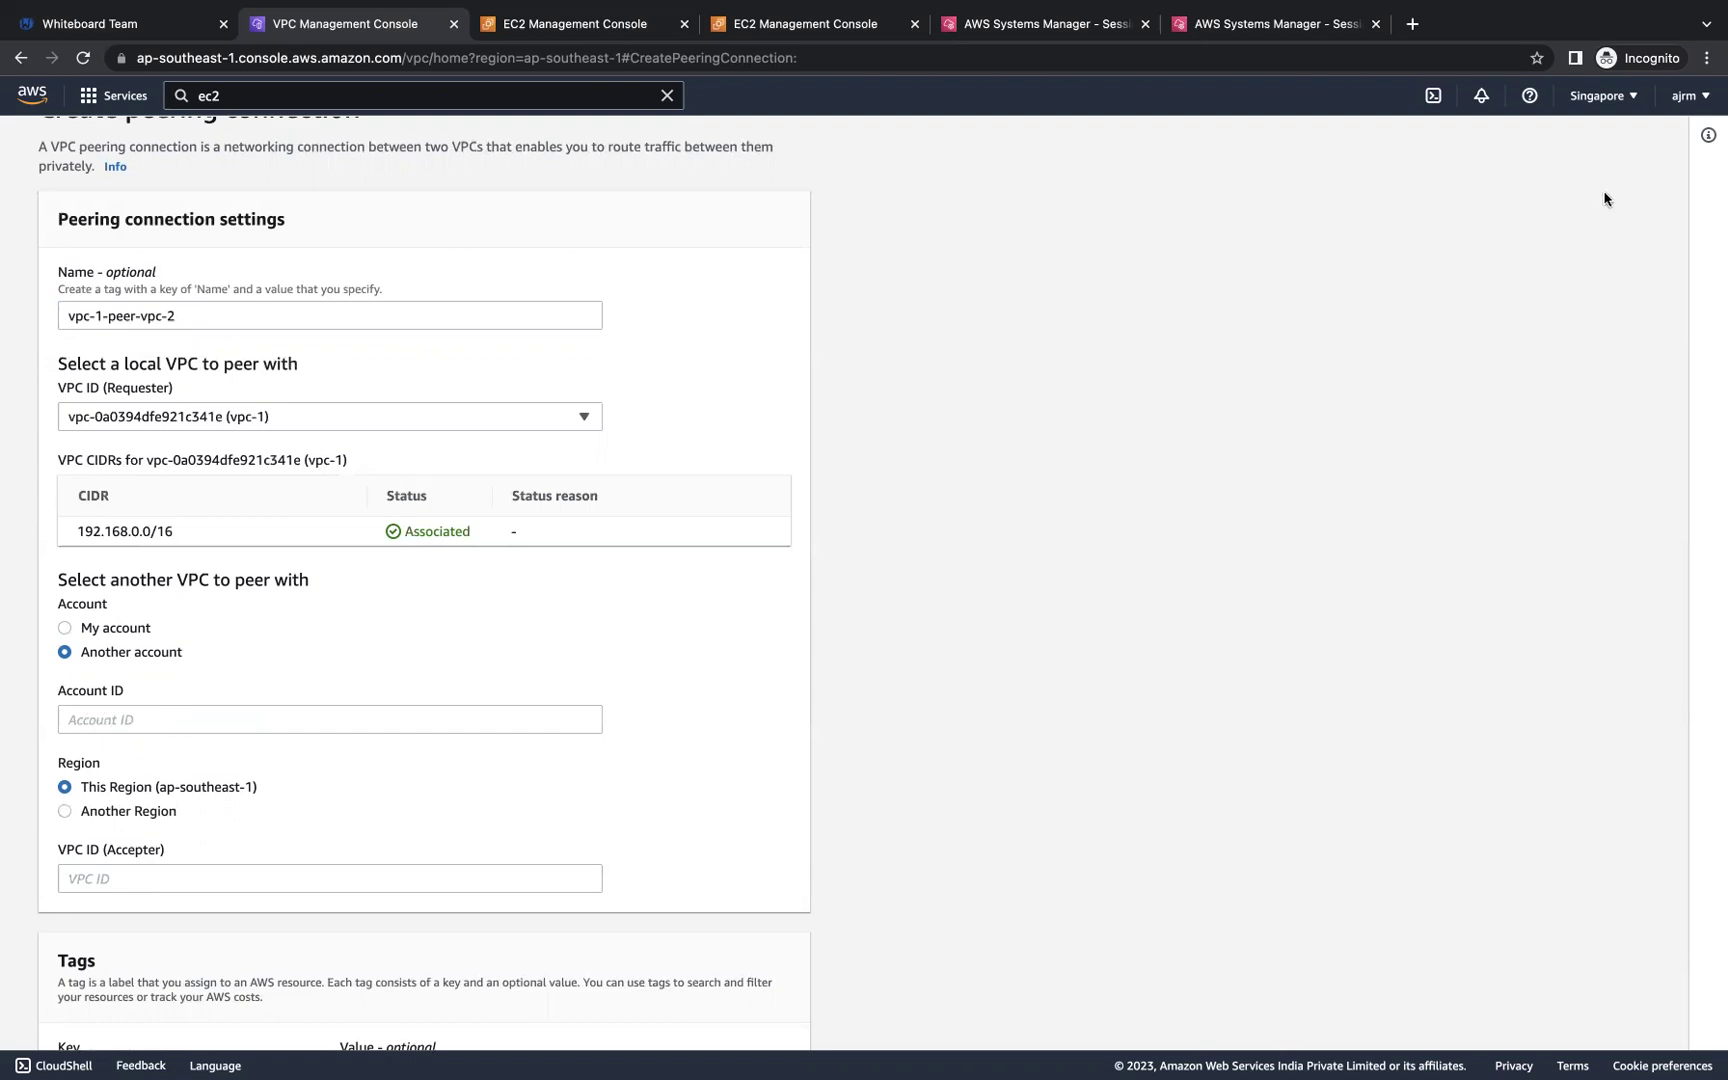
{"action": "left_click", "coordinate": [1688, 96]}
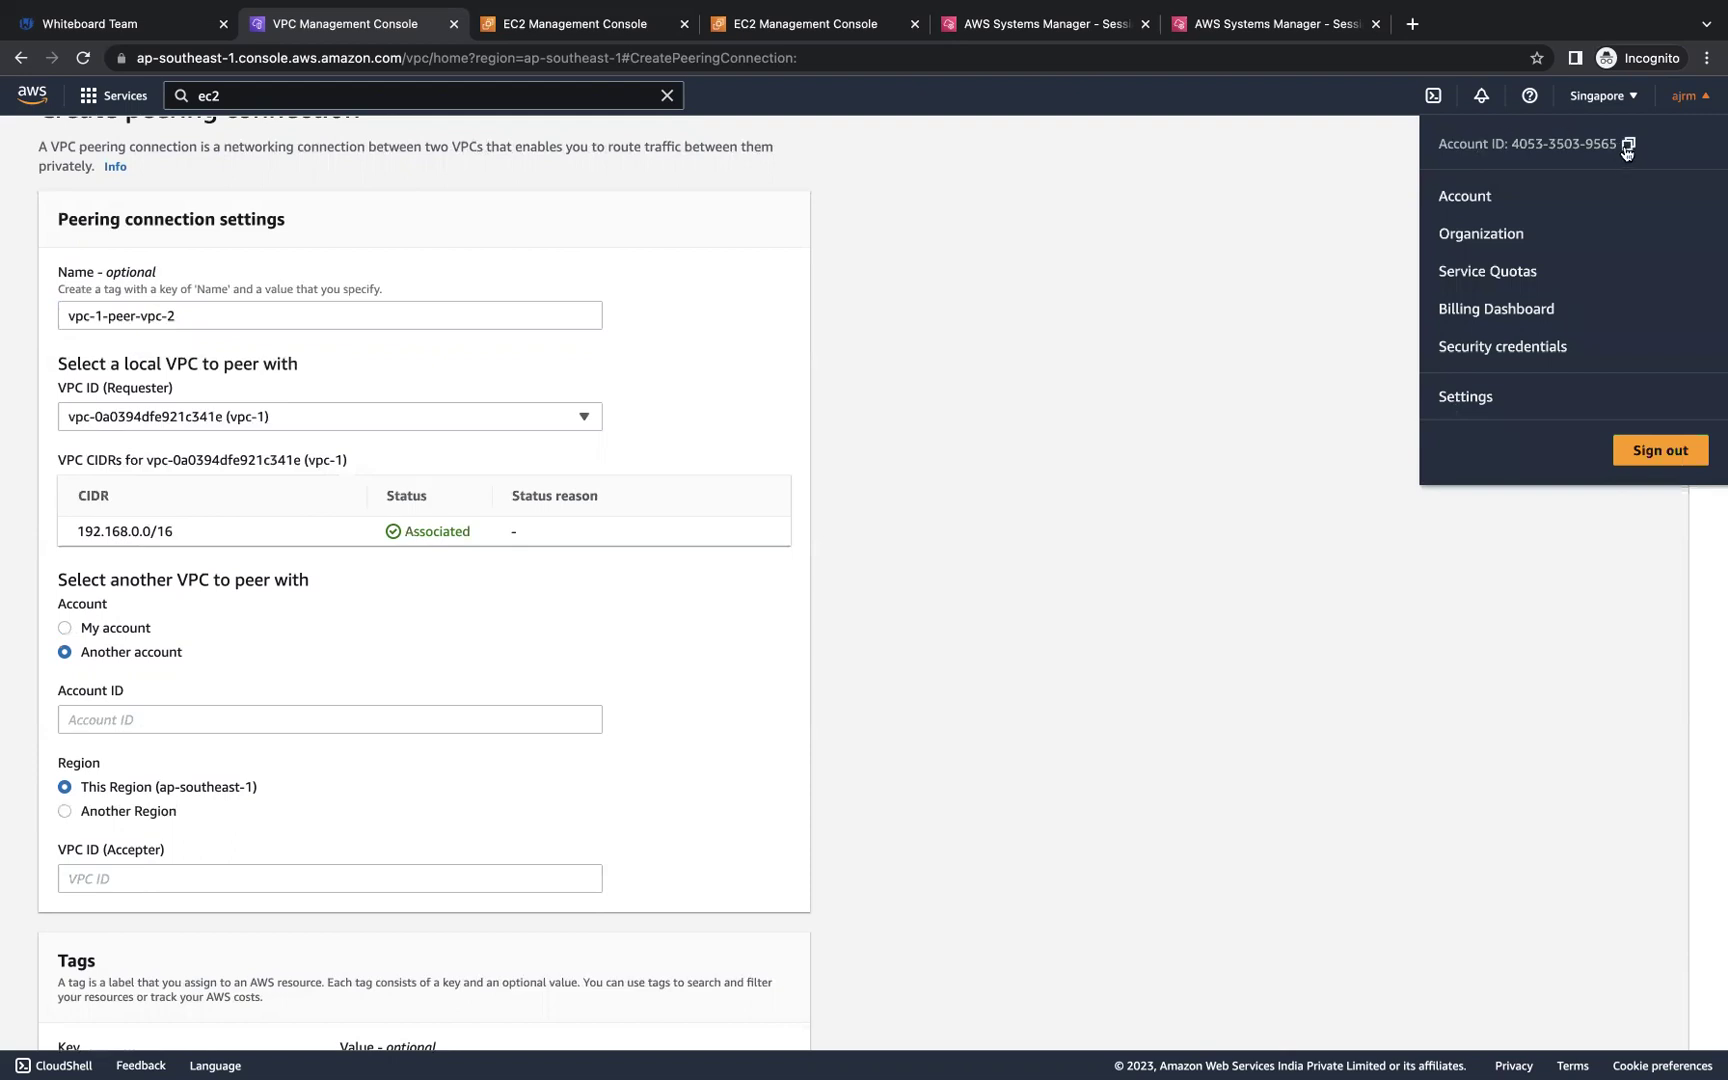
{"action": "left_click", "coordinate": [418, 605]}
{"action": "left_click", "coordinate": [138, 722]}
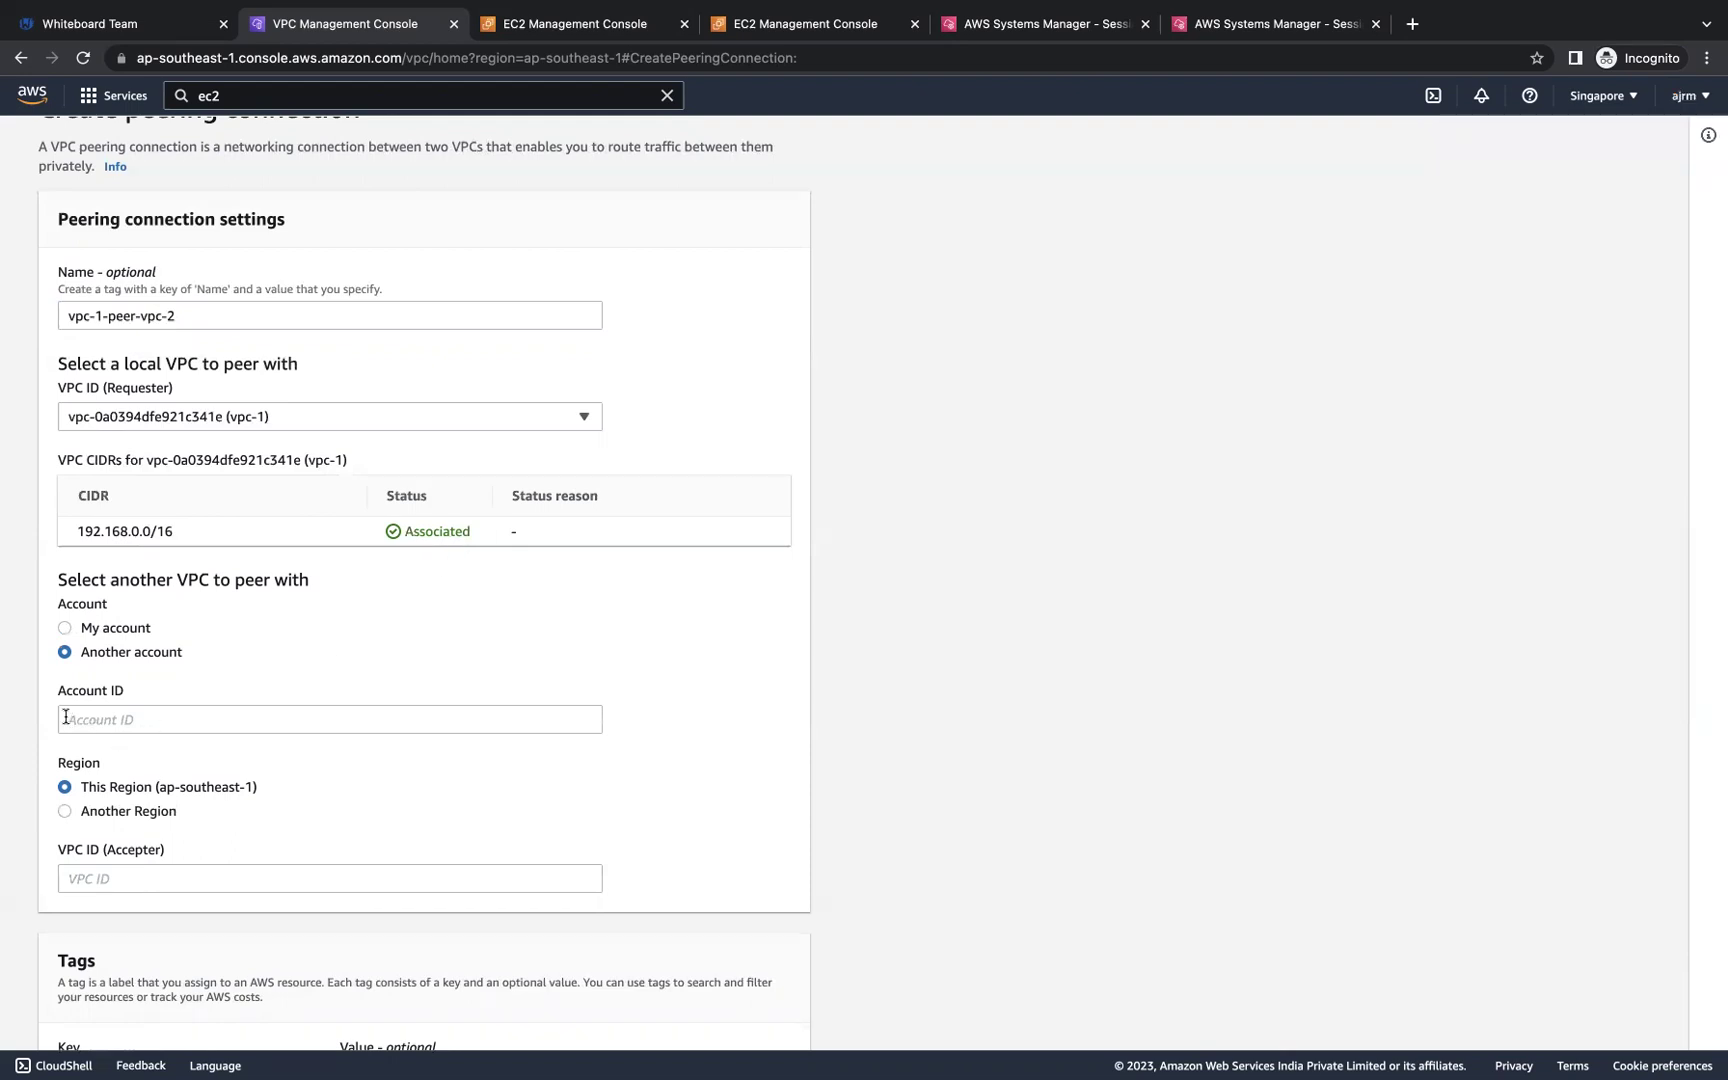
{"action": "left_click", "coordinate": [64, 812]}
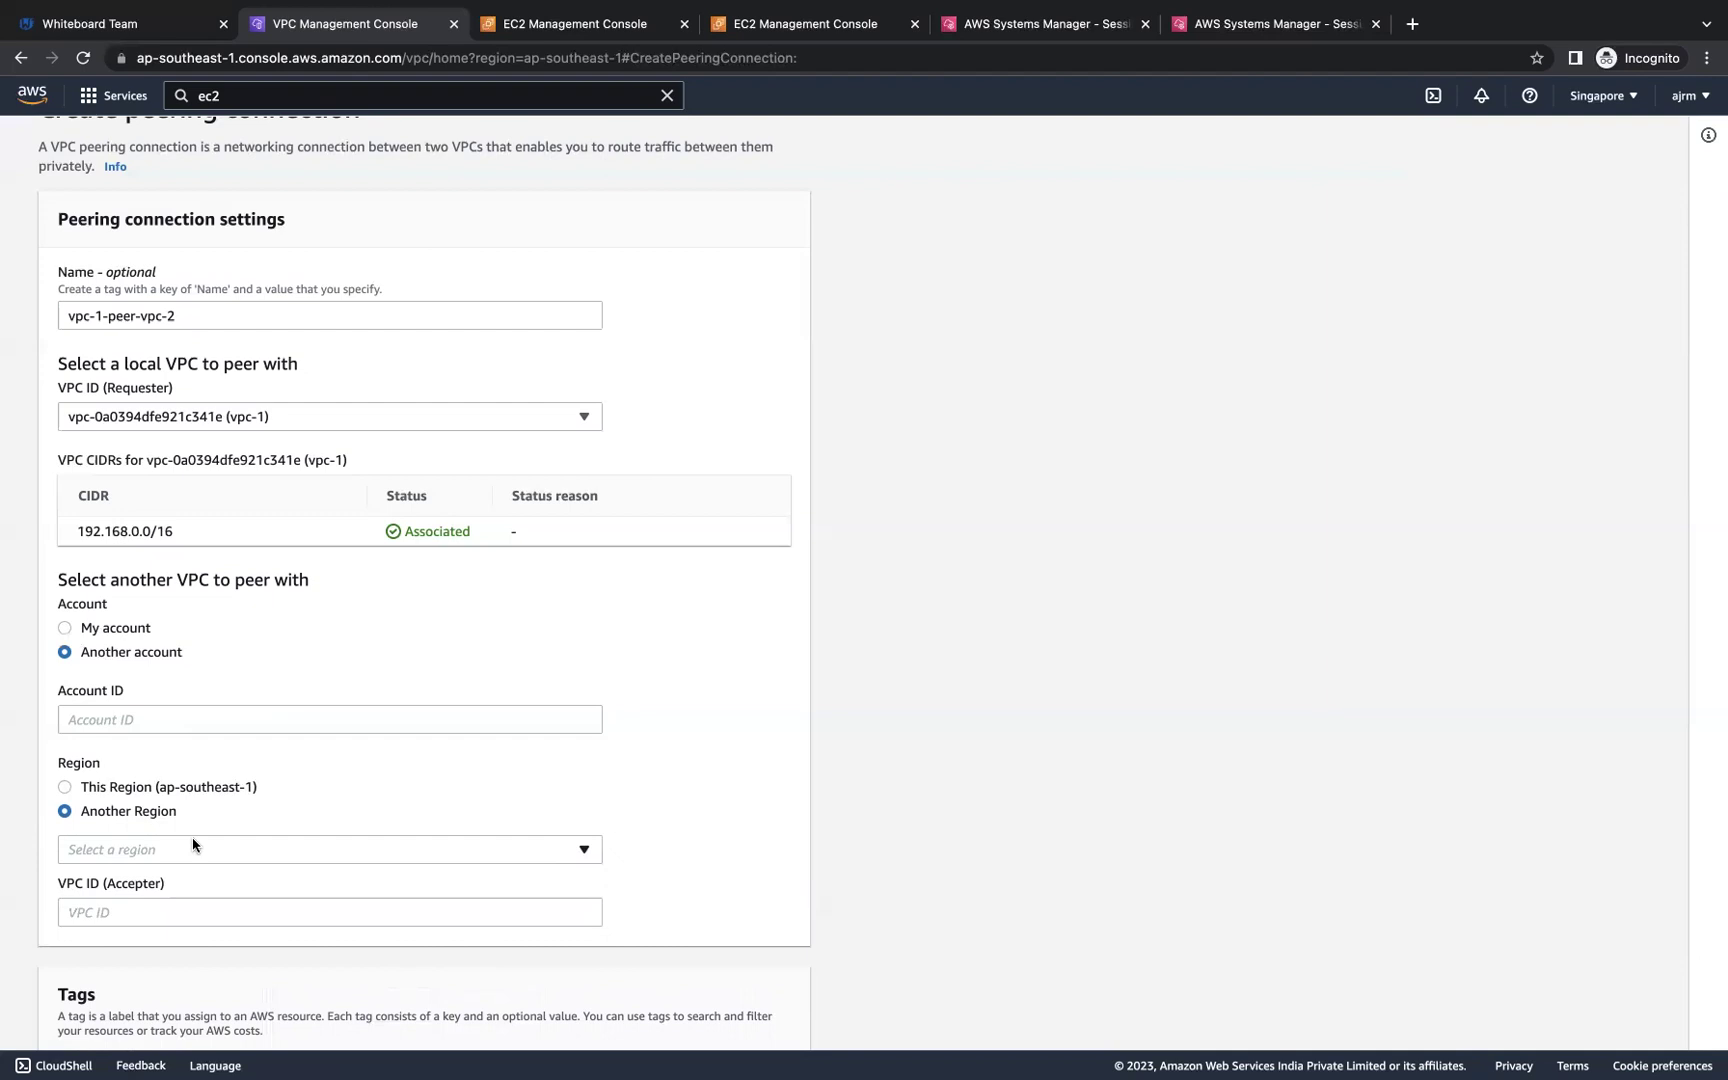
{"action": "left_click", "coordinate": [64, 629]}
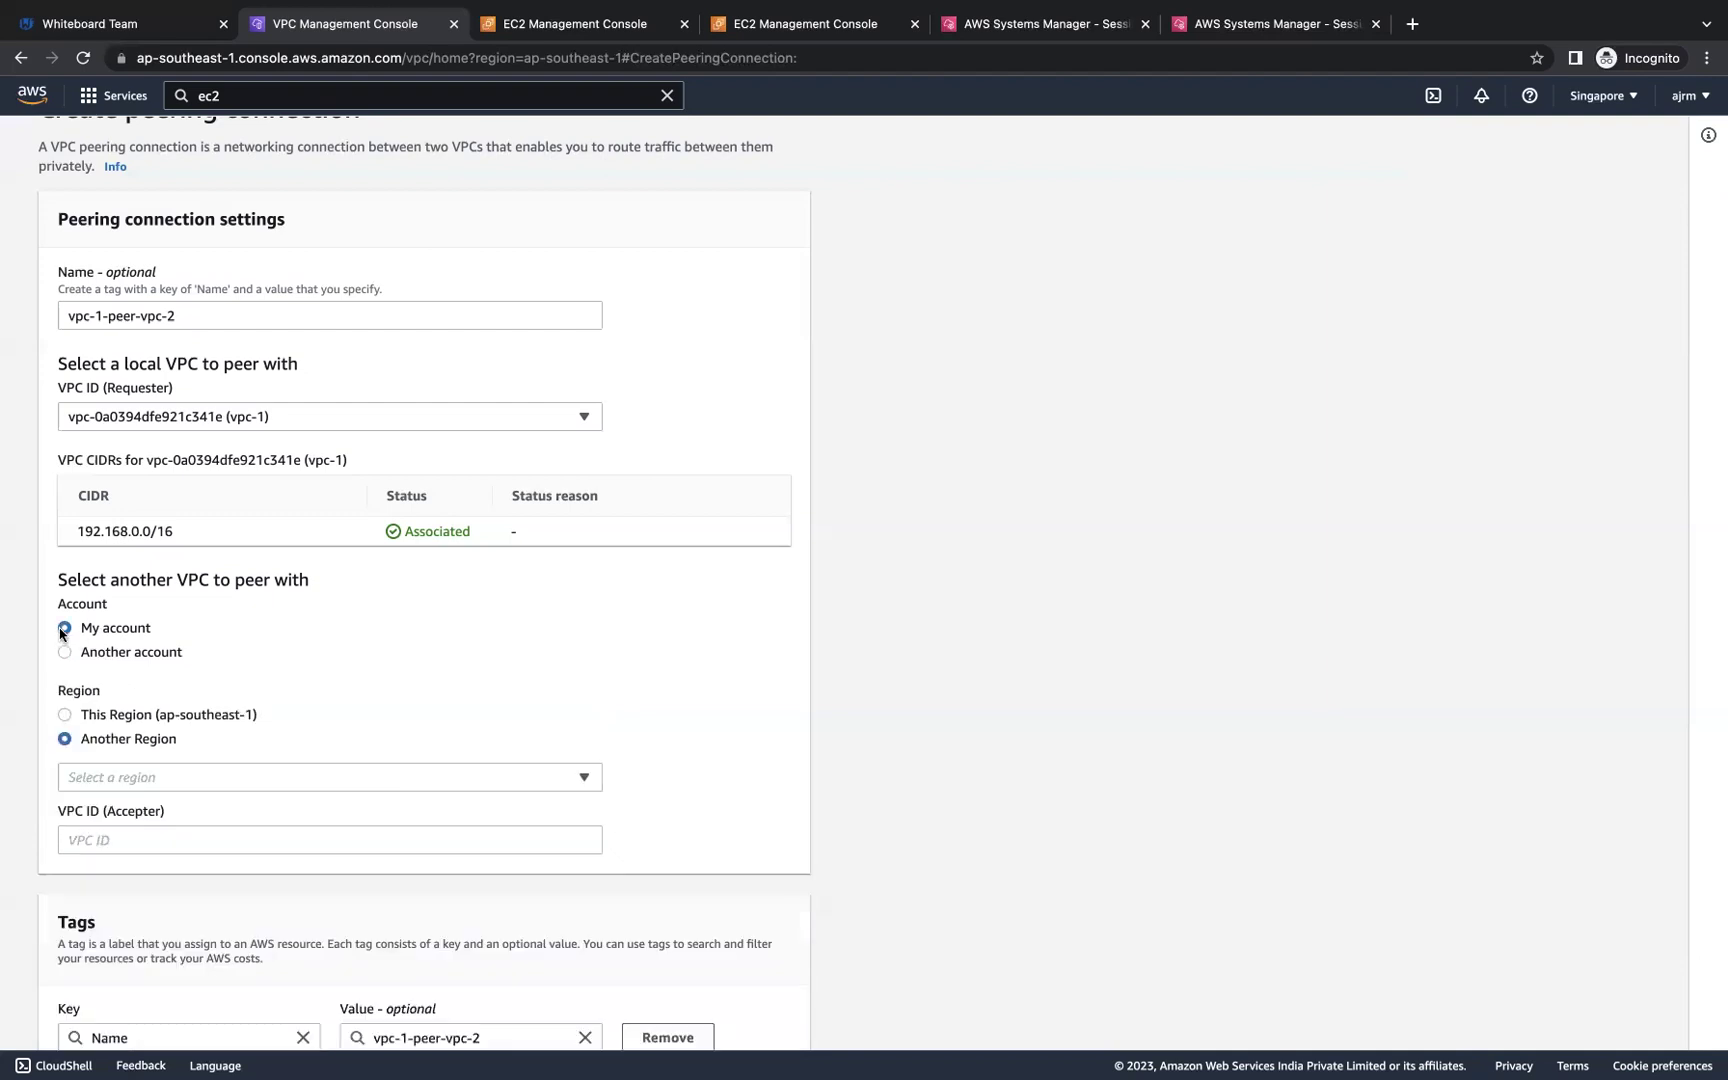
{"action": "left_click", "coordinate": [64, 716]}
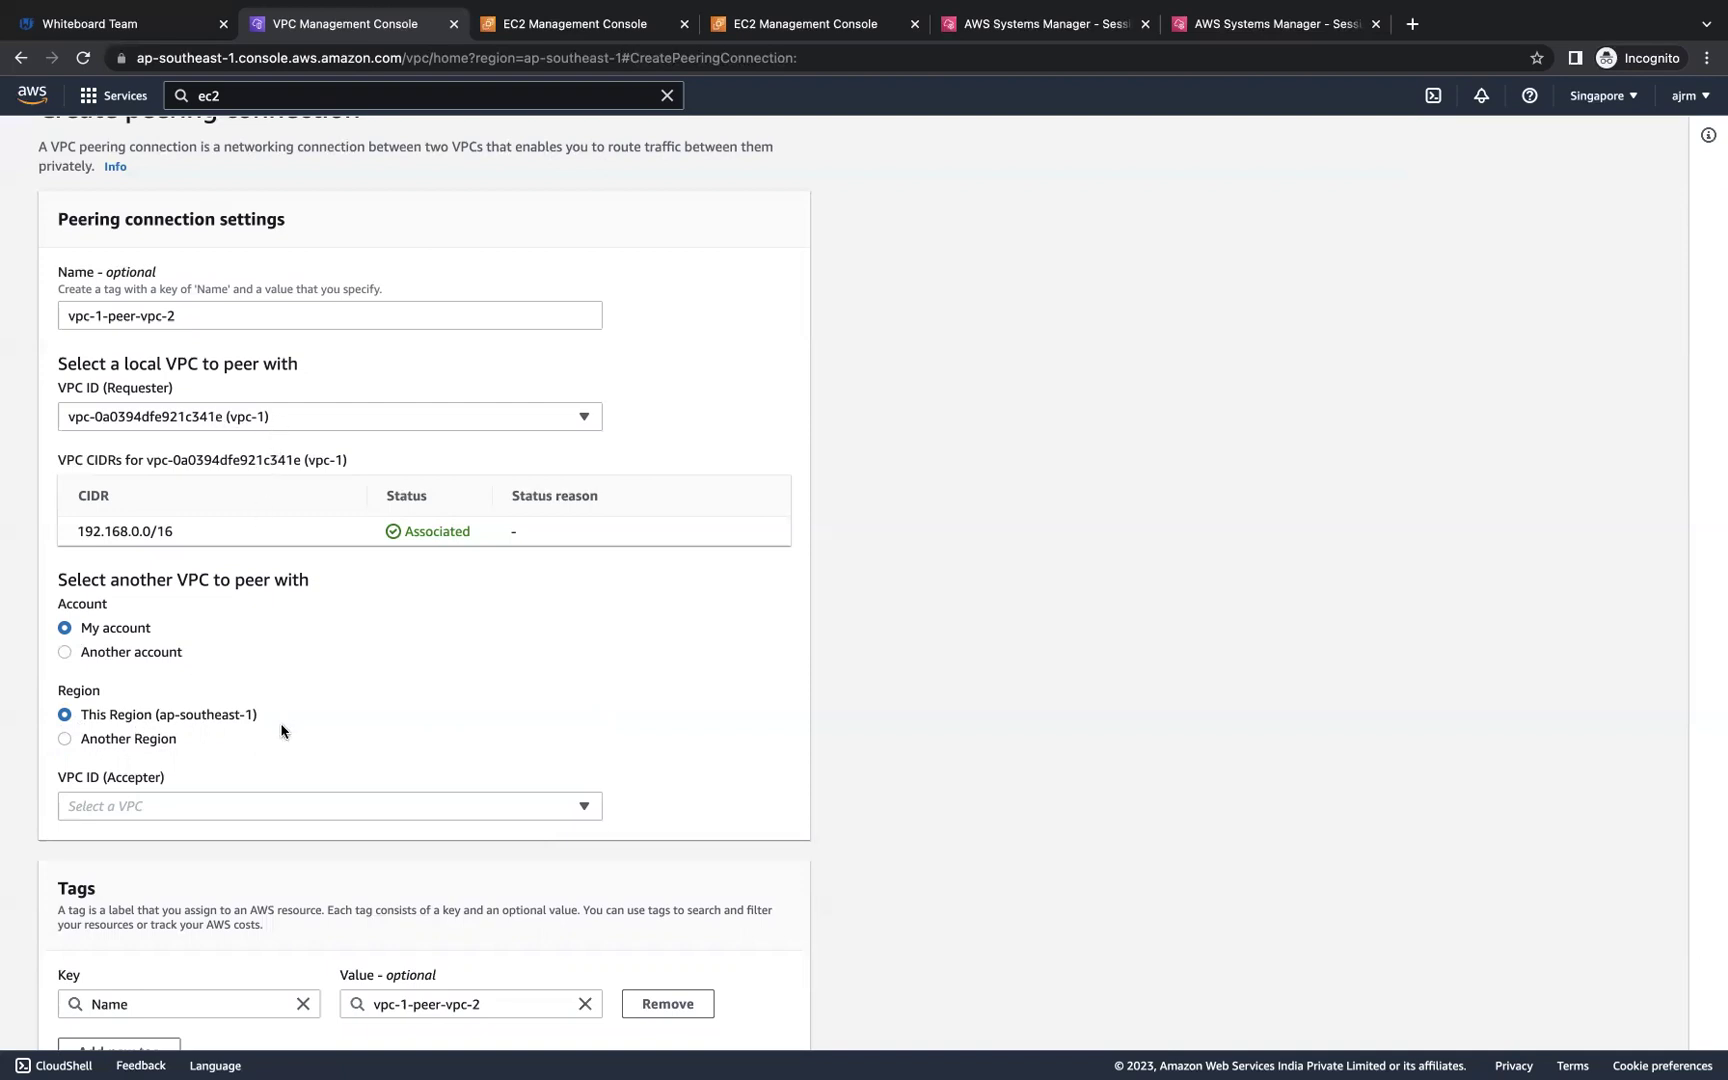
Step: Set vpc-2 as the accepter VPC, create the peering connection, and return to the refreshed list of peering connections
{"action": "left_click", "coordinate": [240, 806]}
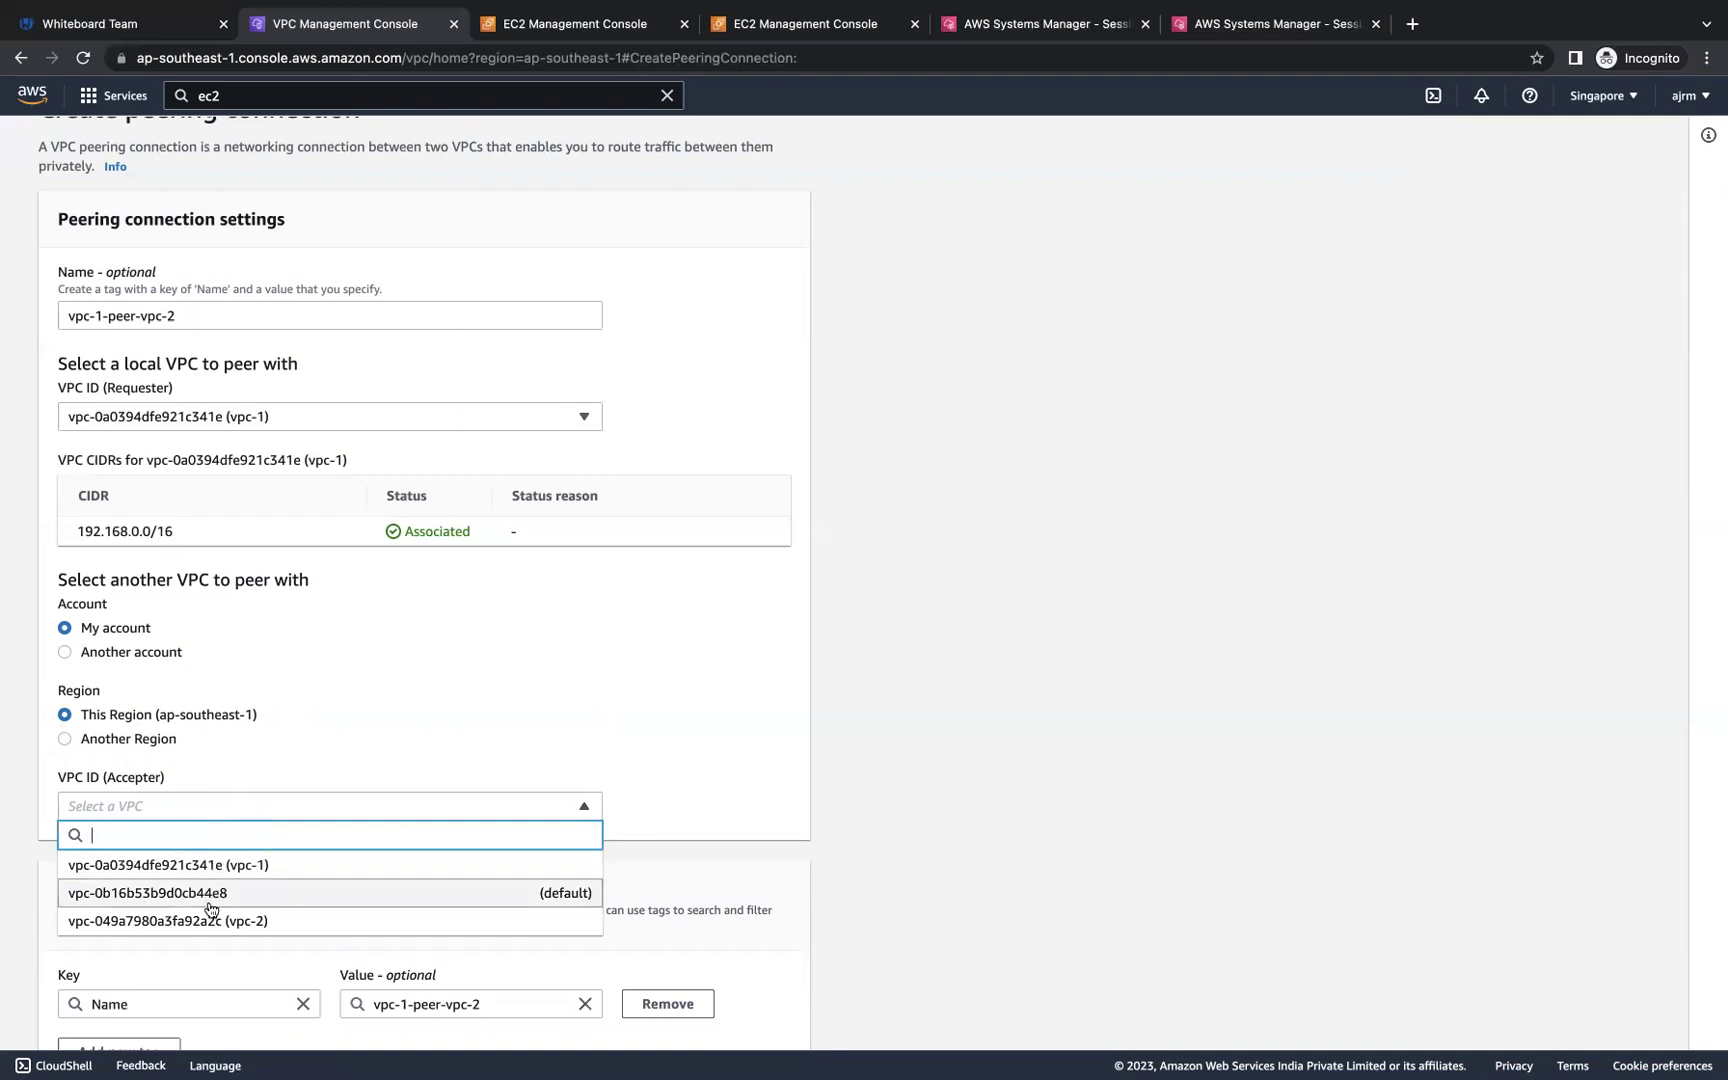
{"action": "left_click", "coordinate": [210, 921]}
{"action": "scroll", "coordinate": [630, 804], "scroll_direction": "down", "scroll_amount": 5}
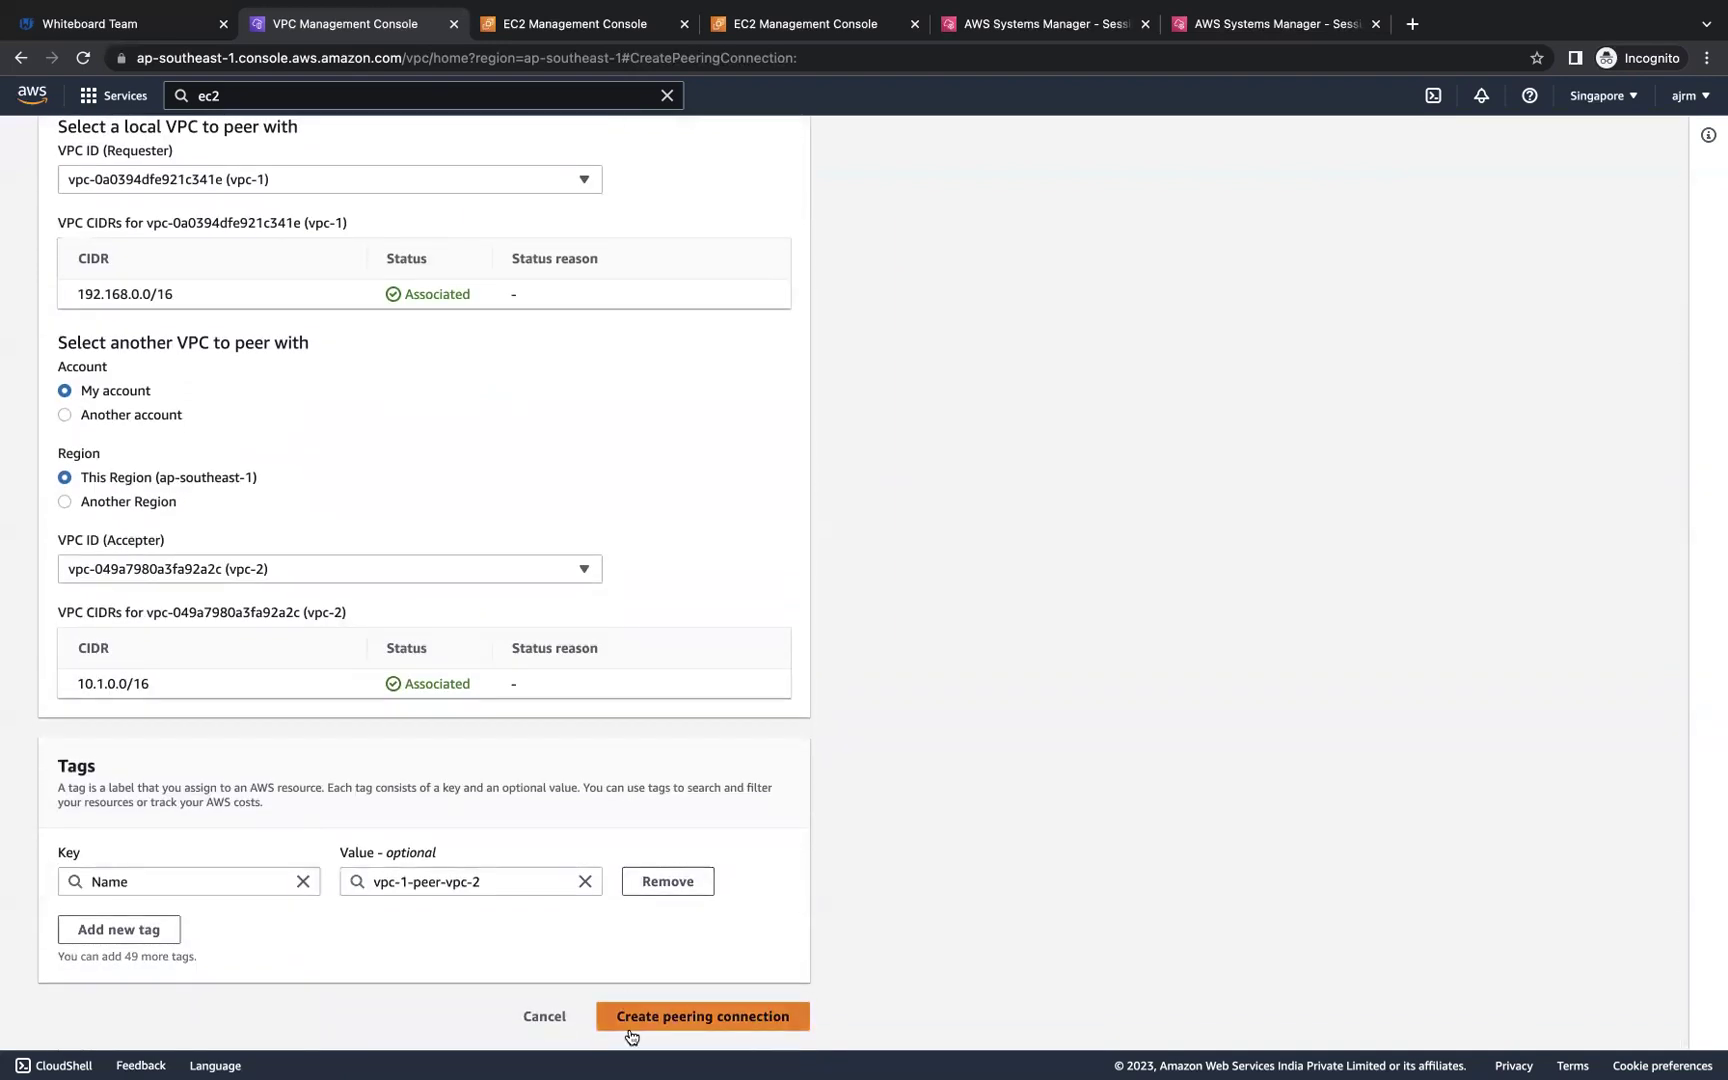
{"action": "left_click", "coordinate": [650, 1024]}
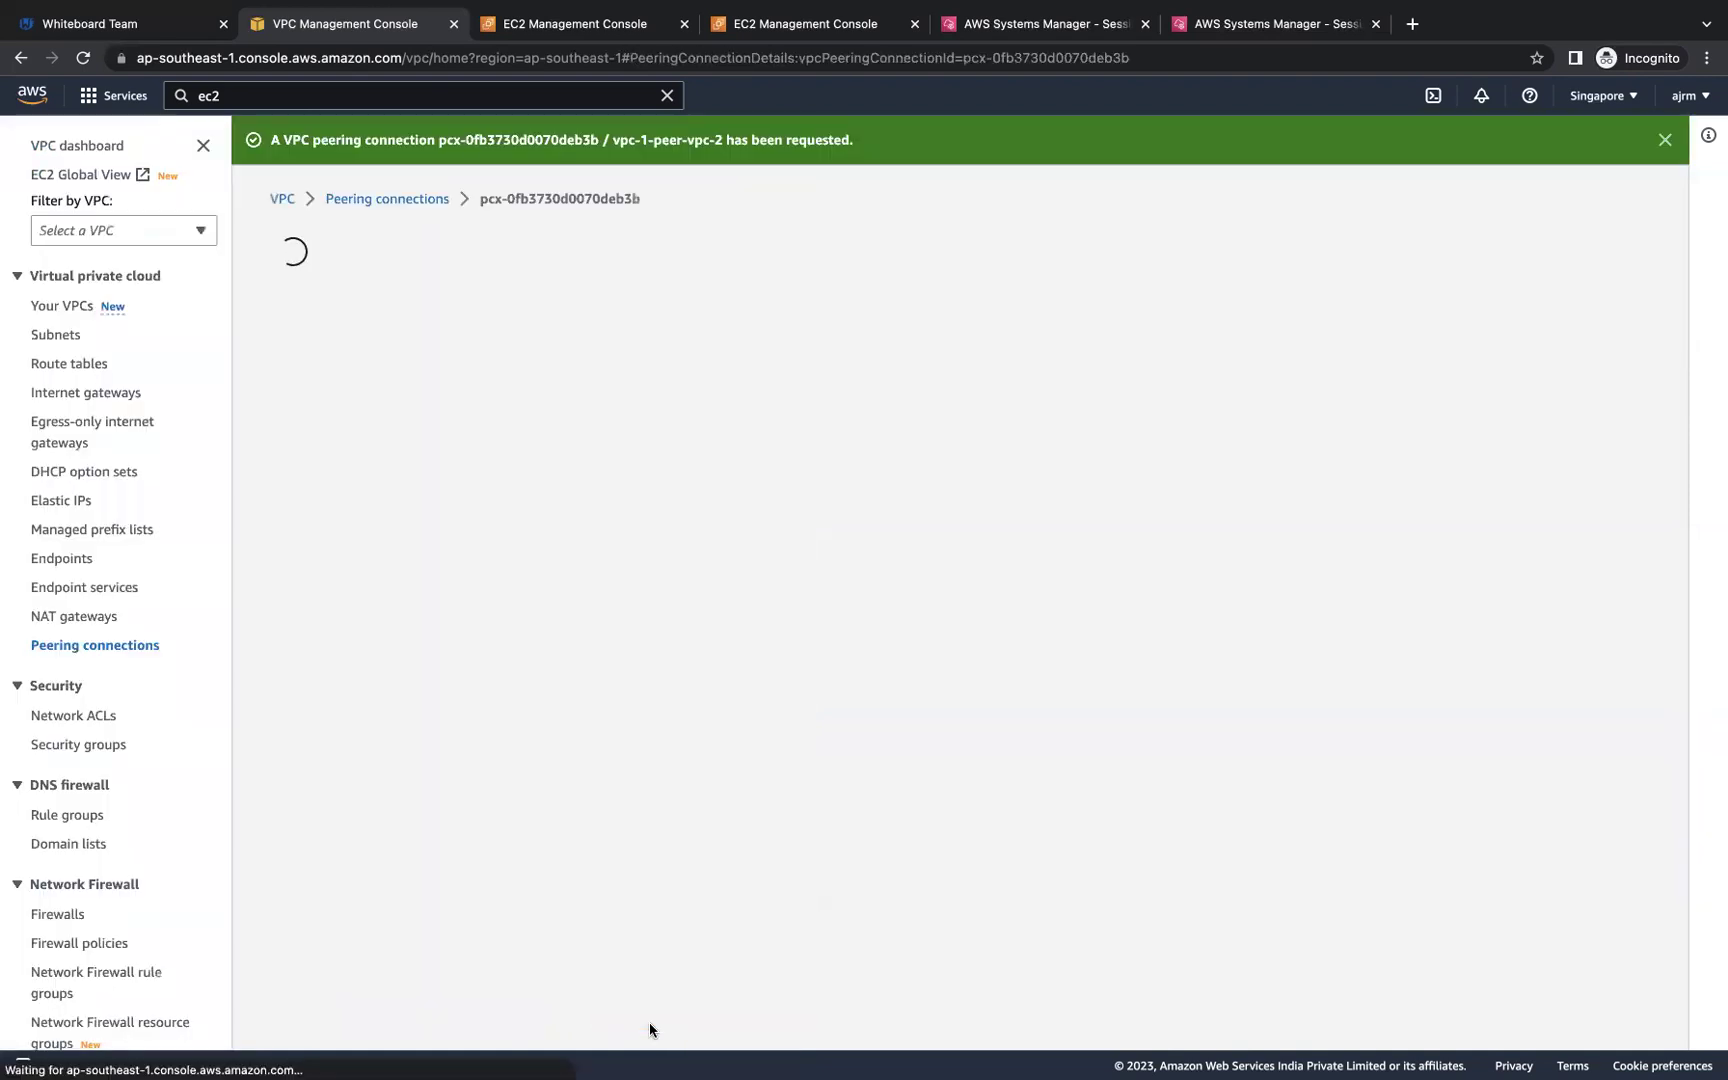
{"action": "left_click", "coordinate": [430, 199]}
{"action": "left_click", "coordinate": [1306, 147]}
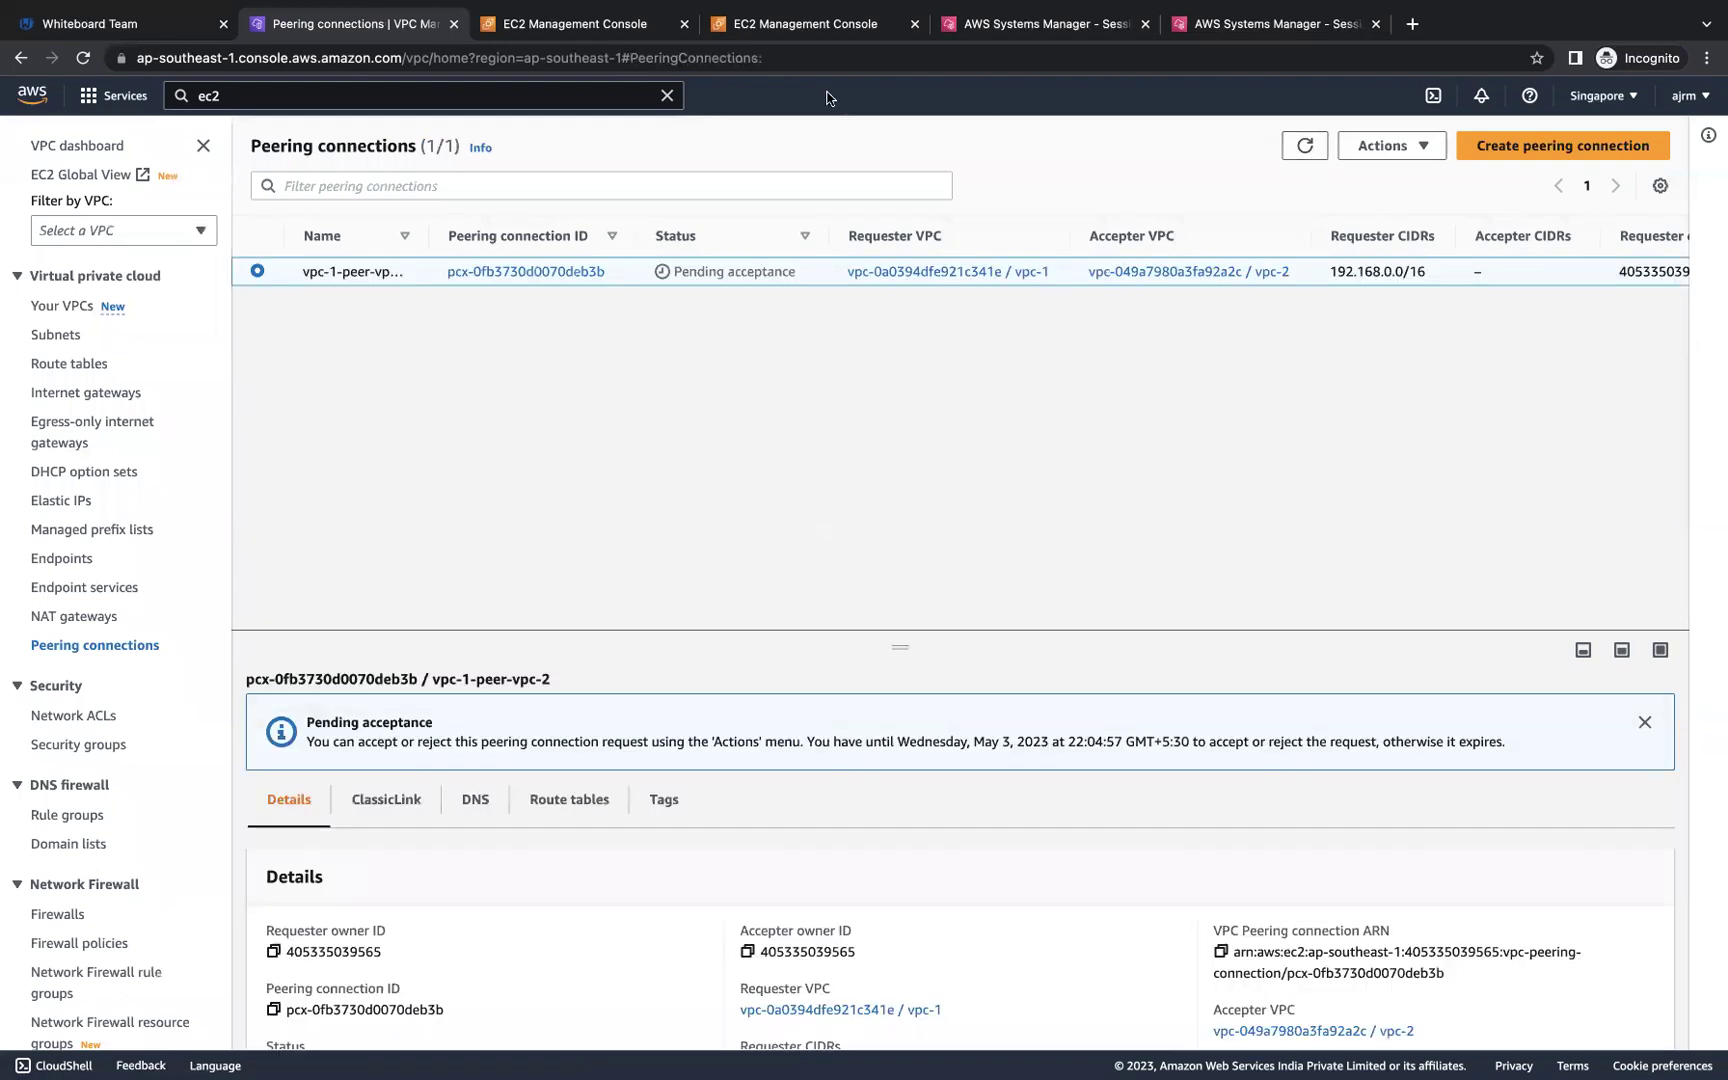
Step: Accept the pending peering request for vpc-1-peer-vpc-2 and refresh the list of peering connections
{"action": "left_click", "coordinate": [146, 38]}
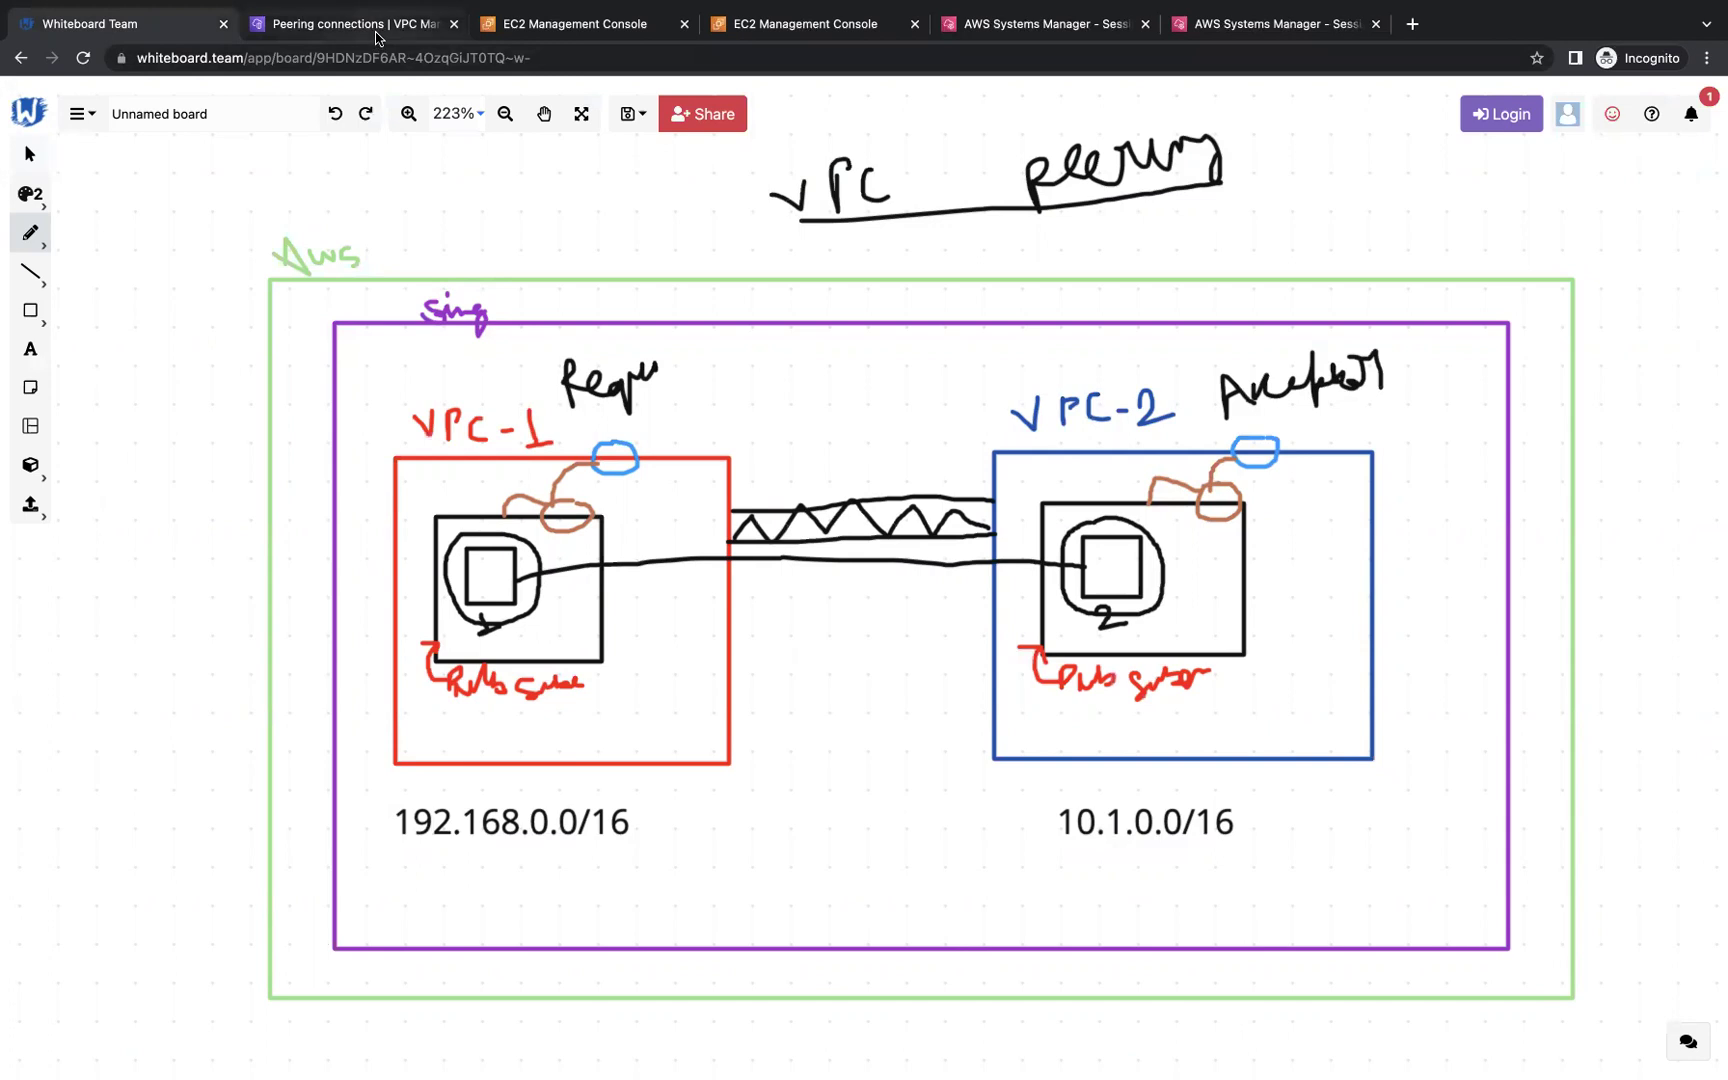
{"action": "left_click", "coordinate": [389, 38]}
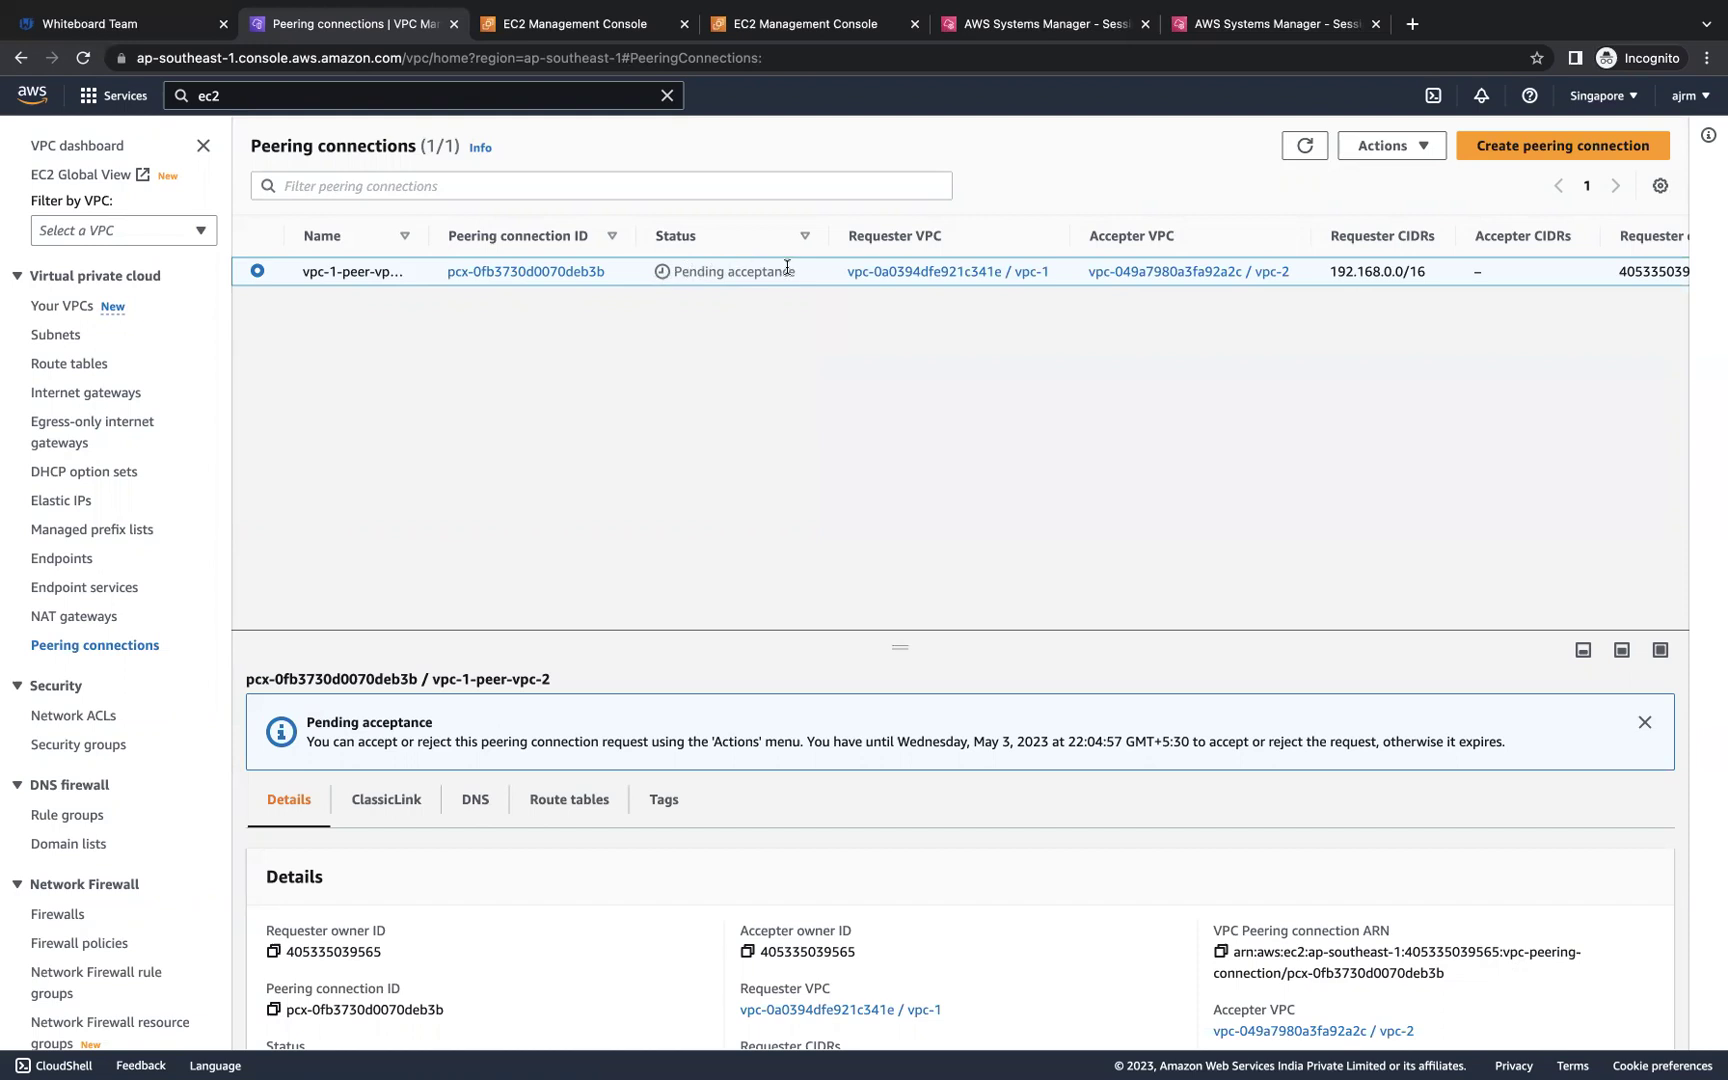
{"action": "left_click", "coordinate": [152, 24]}
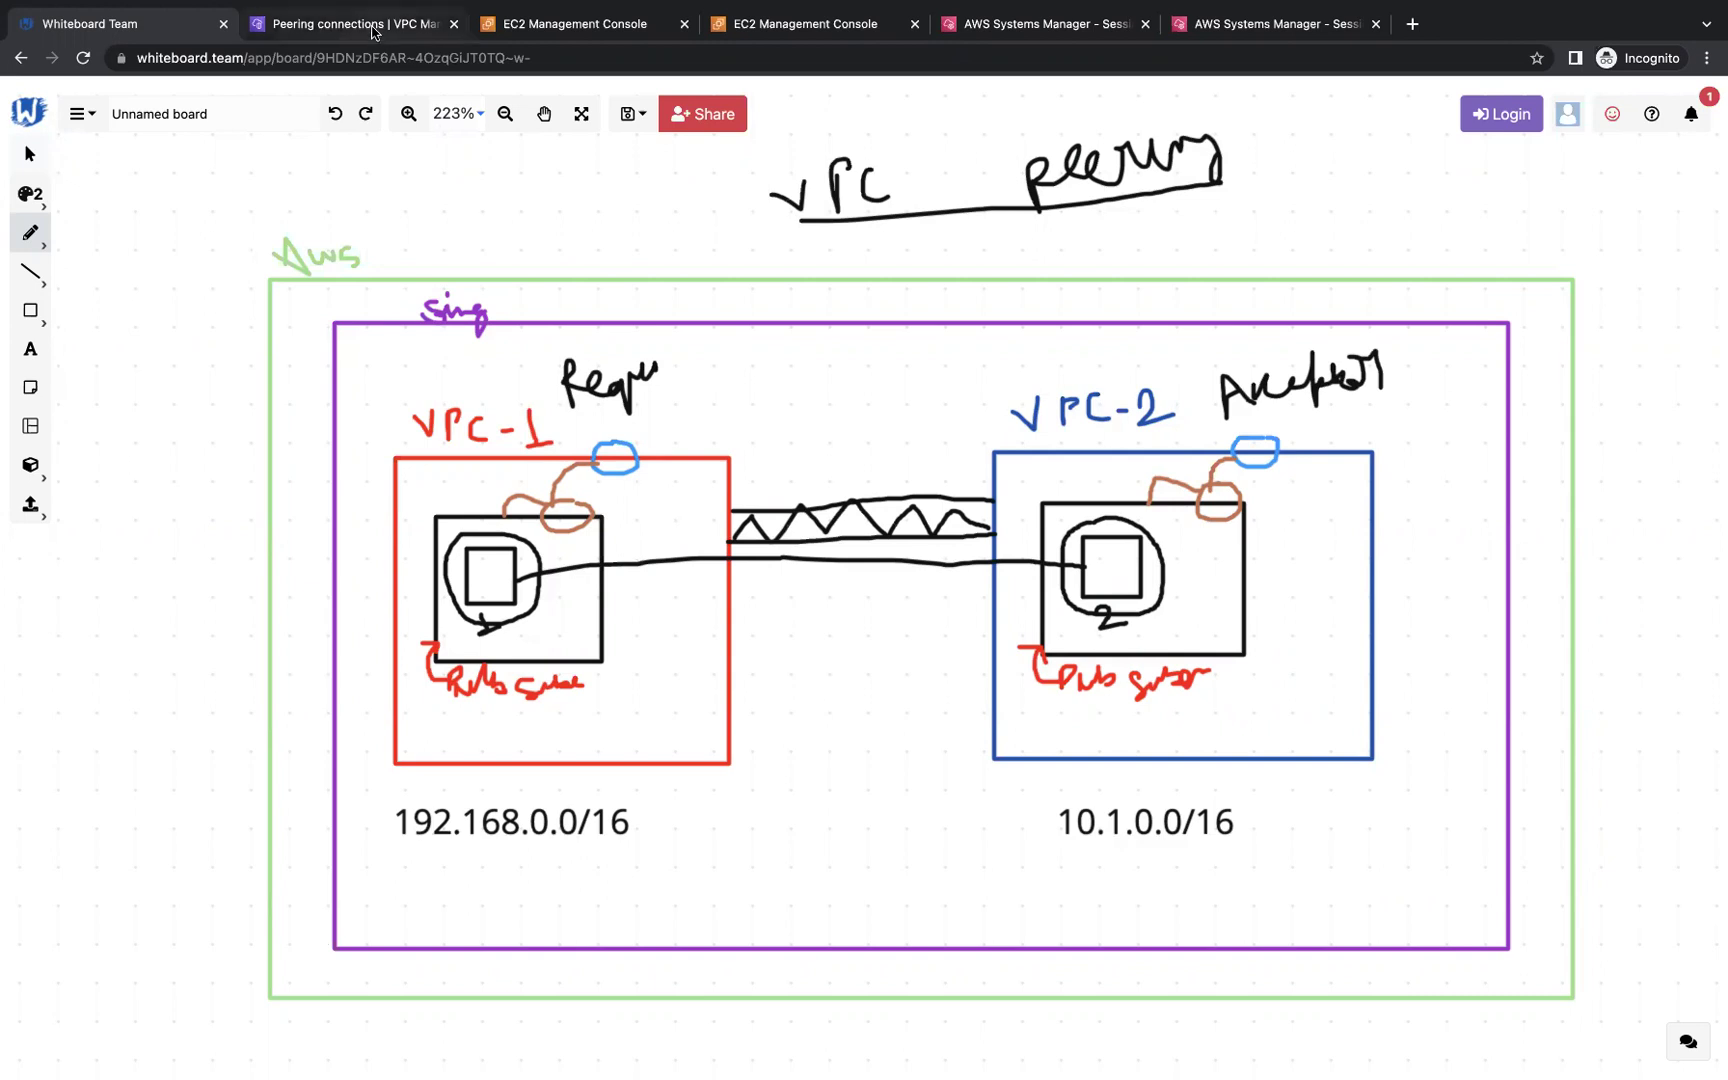
{"action": "left_click", "coordinate": [356, 23]}
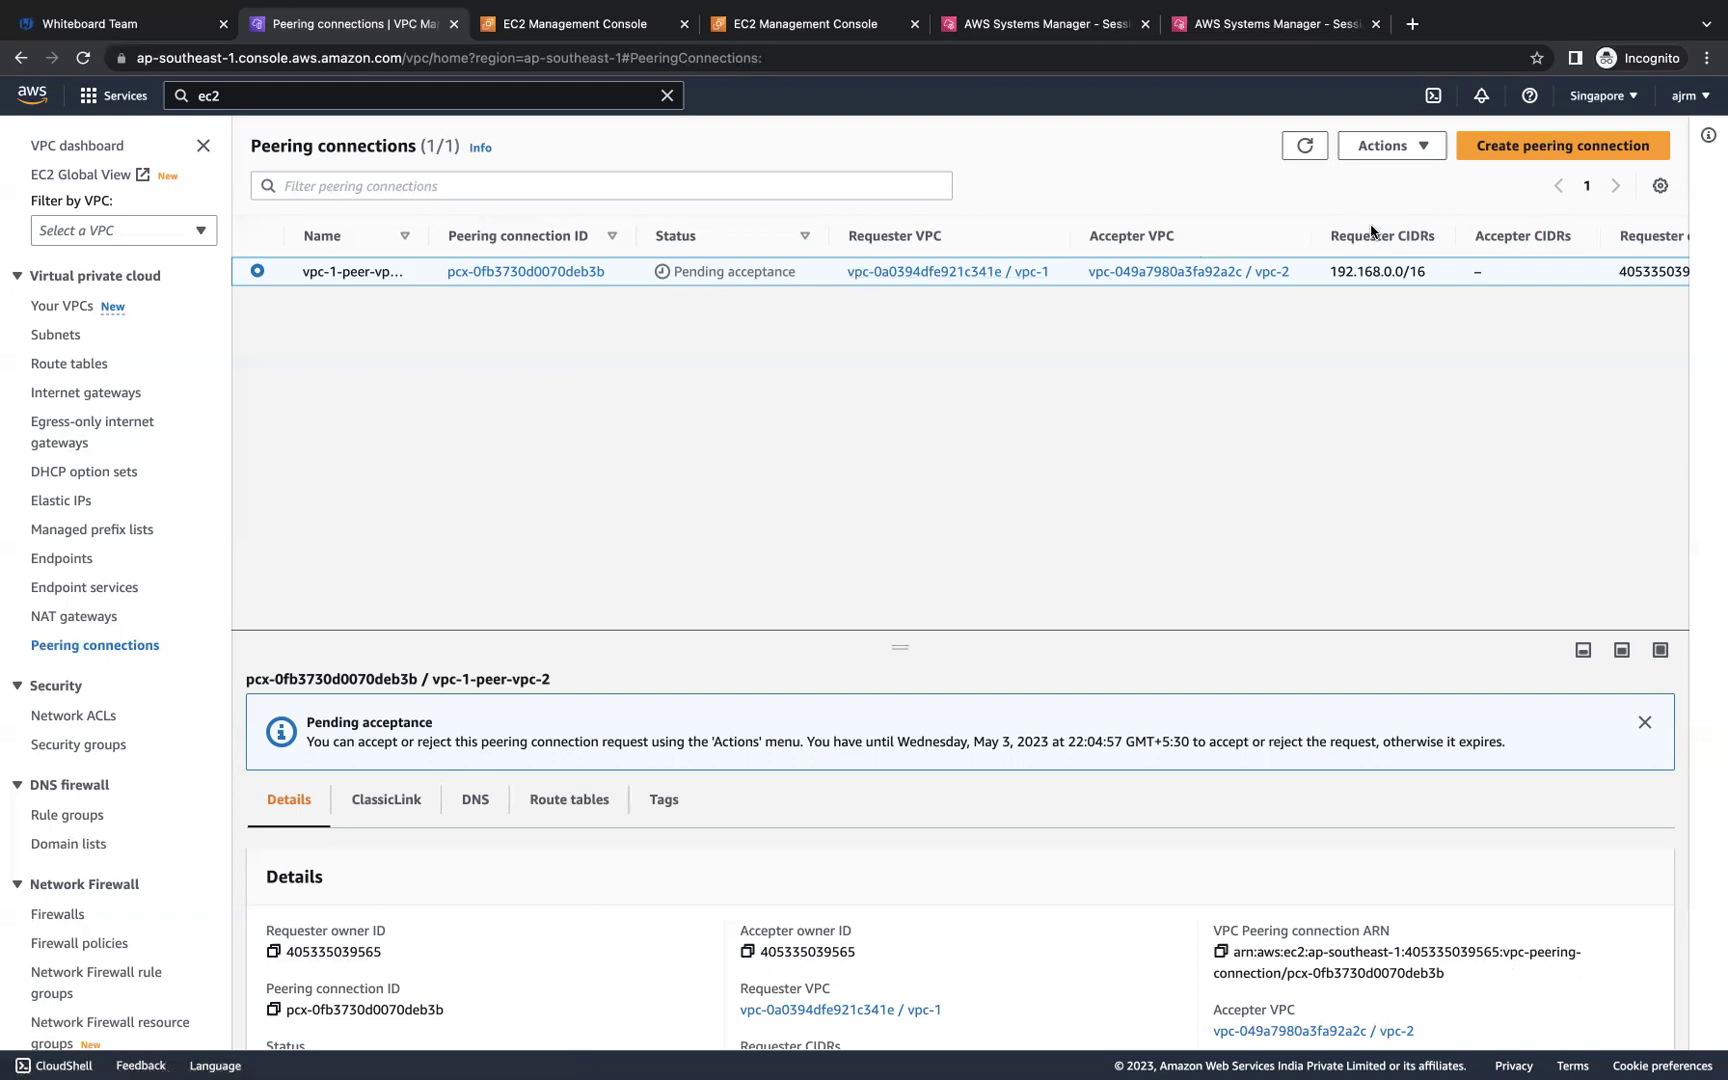
{"action": "left_click", "coordinate": [1422, 148]}
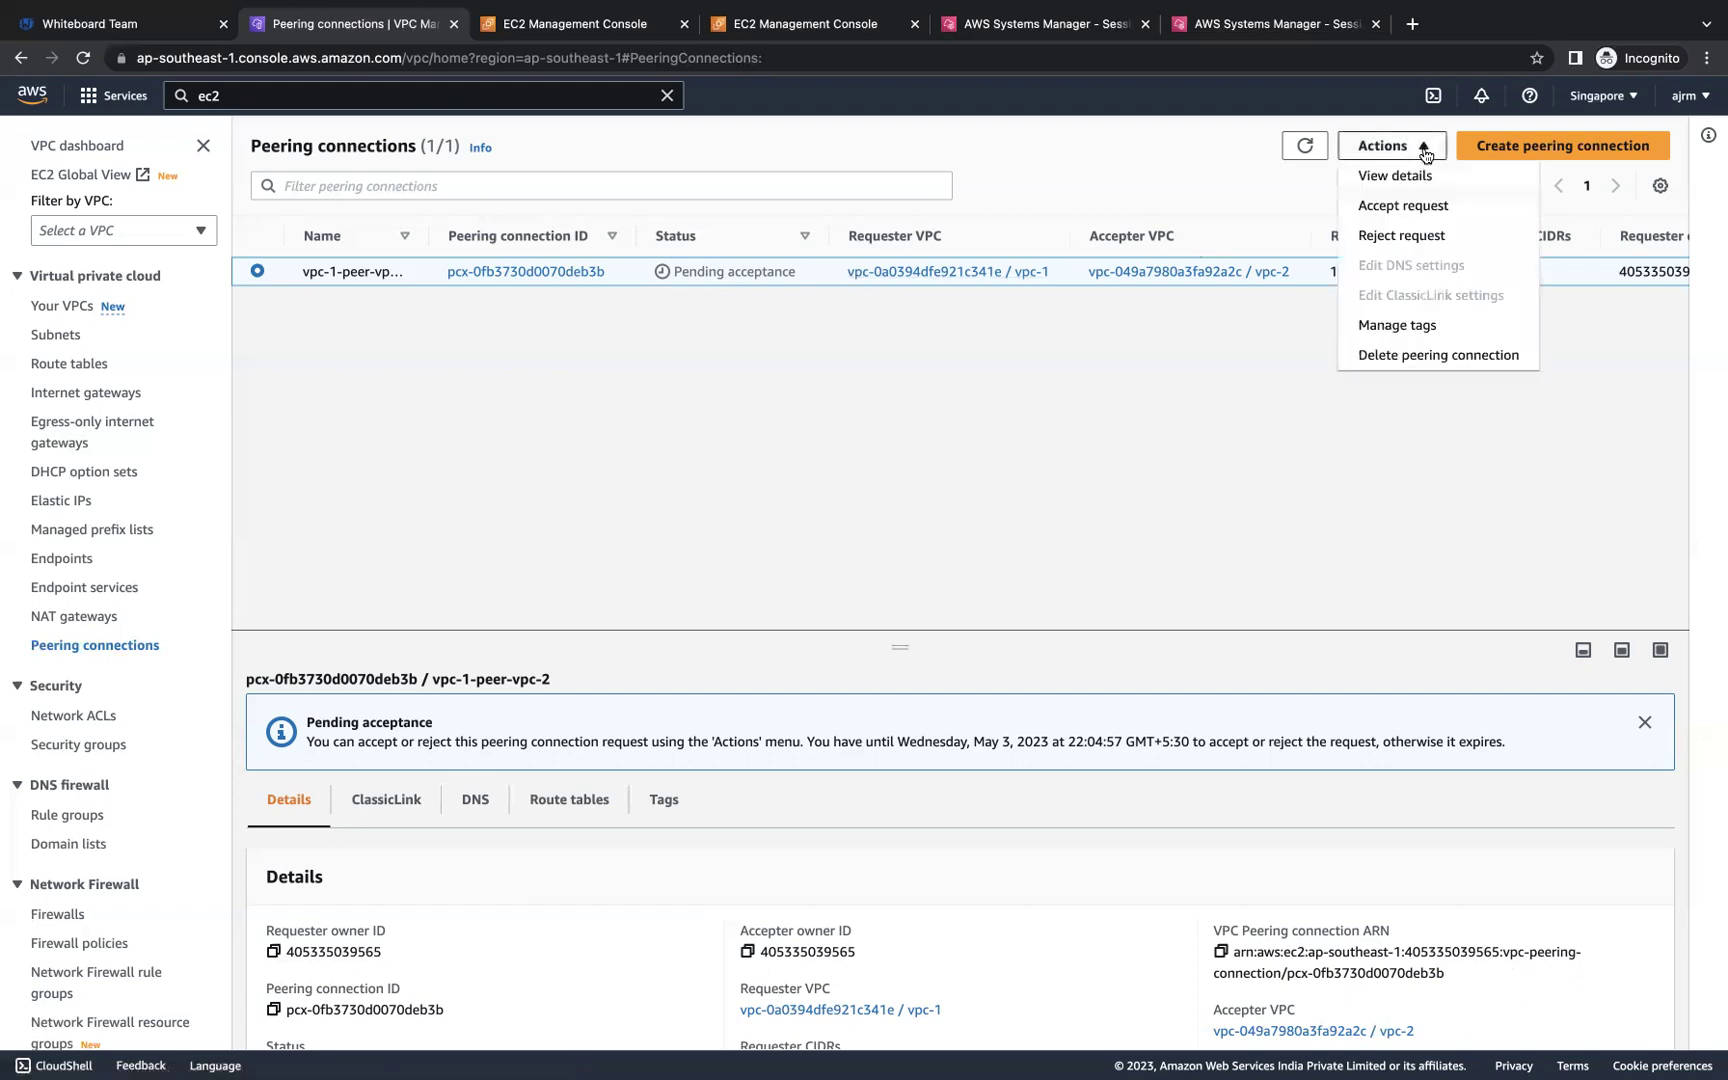
{"action": "left_click", "coordinate": [1405, 208]}
{"action": "left_click", "coordinate": [1357, 740]}
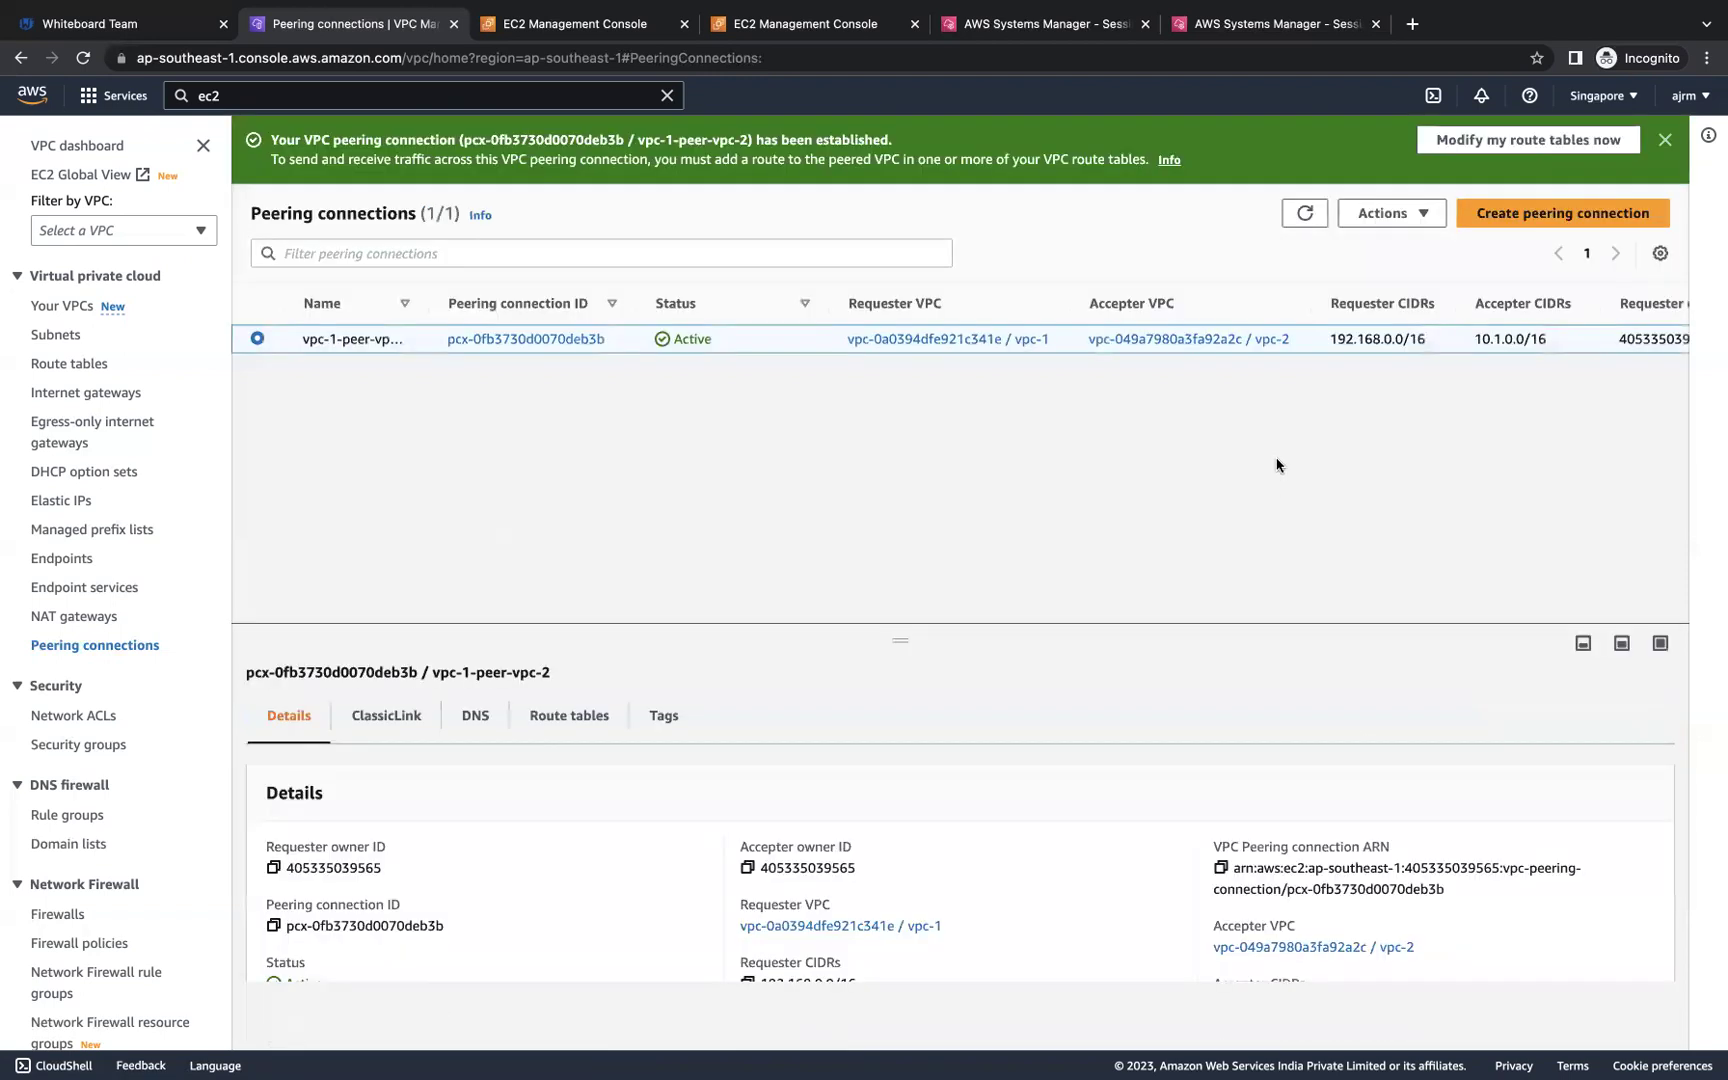
{"action": "left_click", "coordinate": [1304, 213]}
Step: Switch to the whiteboard and draw a line along the connection band between the VPC-1 and VPC-2 boxes
{"action": "left_click", "coordinate": [158, 27]}
{"action": "mouse_move", "coordinate": [716, 512]}
{"action": "left_mouse_down"}
{"action": "mouse_move", "coordinate": [962, 500]}
{"action": "mouse_move", "coordinate": [762, 527]}
{"action": "mouse_move", "coordinate": [995, 519]}
{"action": "left_mouse_up"}
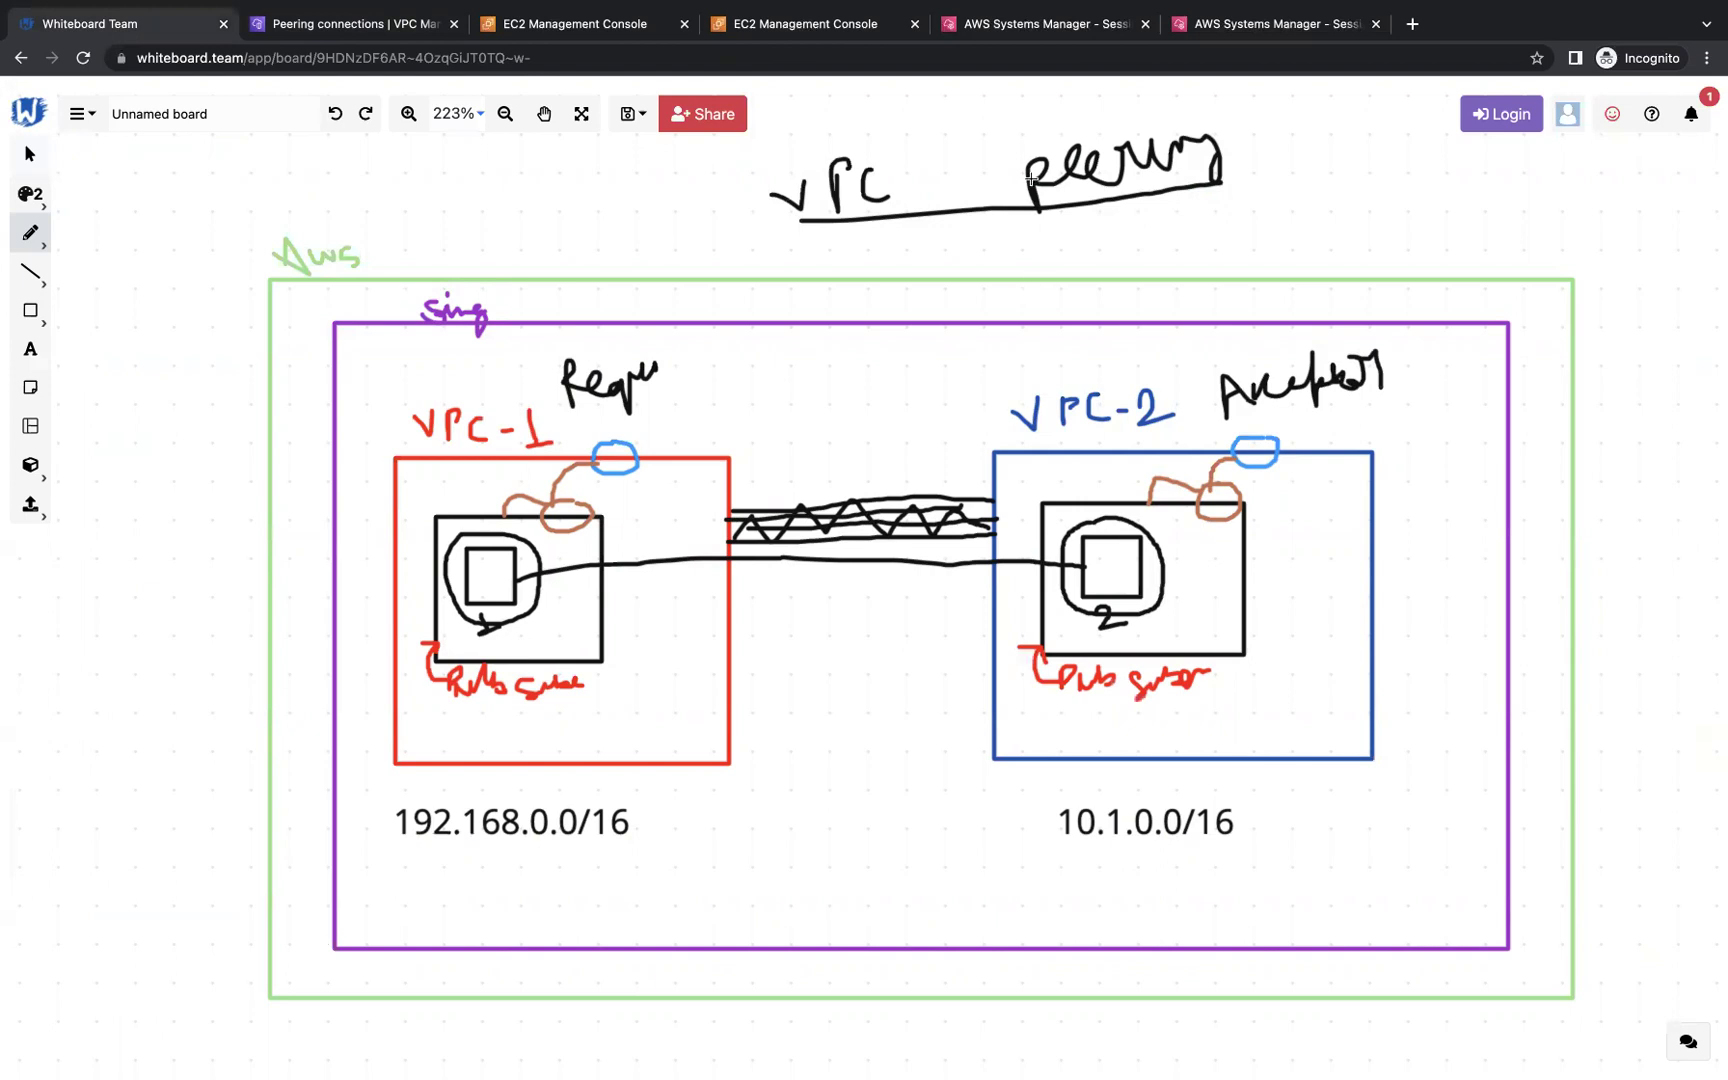
Step: Dismiss the peering banner in the VPC console and ping 10.1.2.233 from the VPC-1 server's terminal session
{"action": "left_click", "coordinate": [1085, 30]}
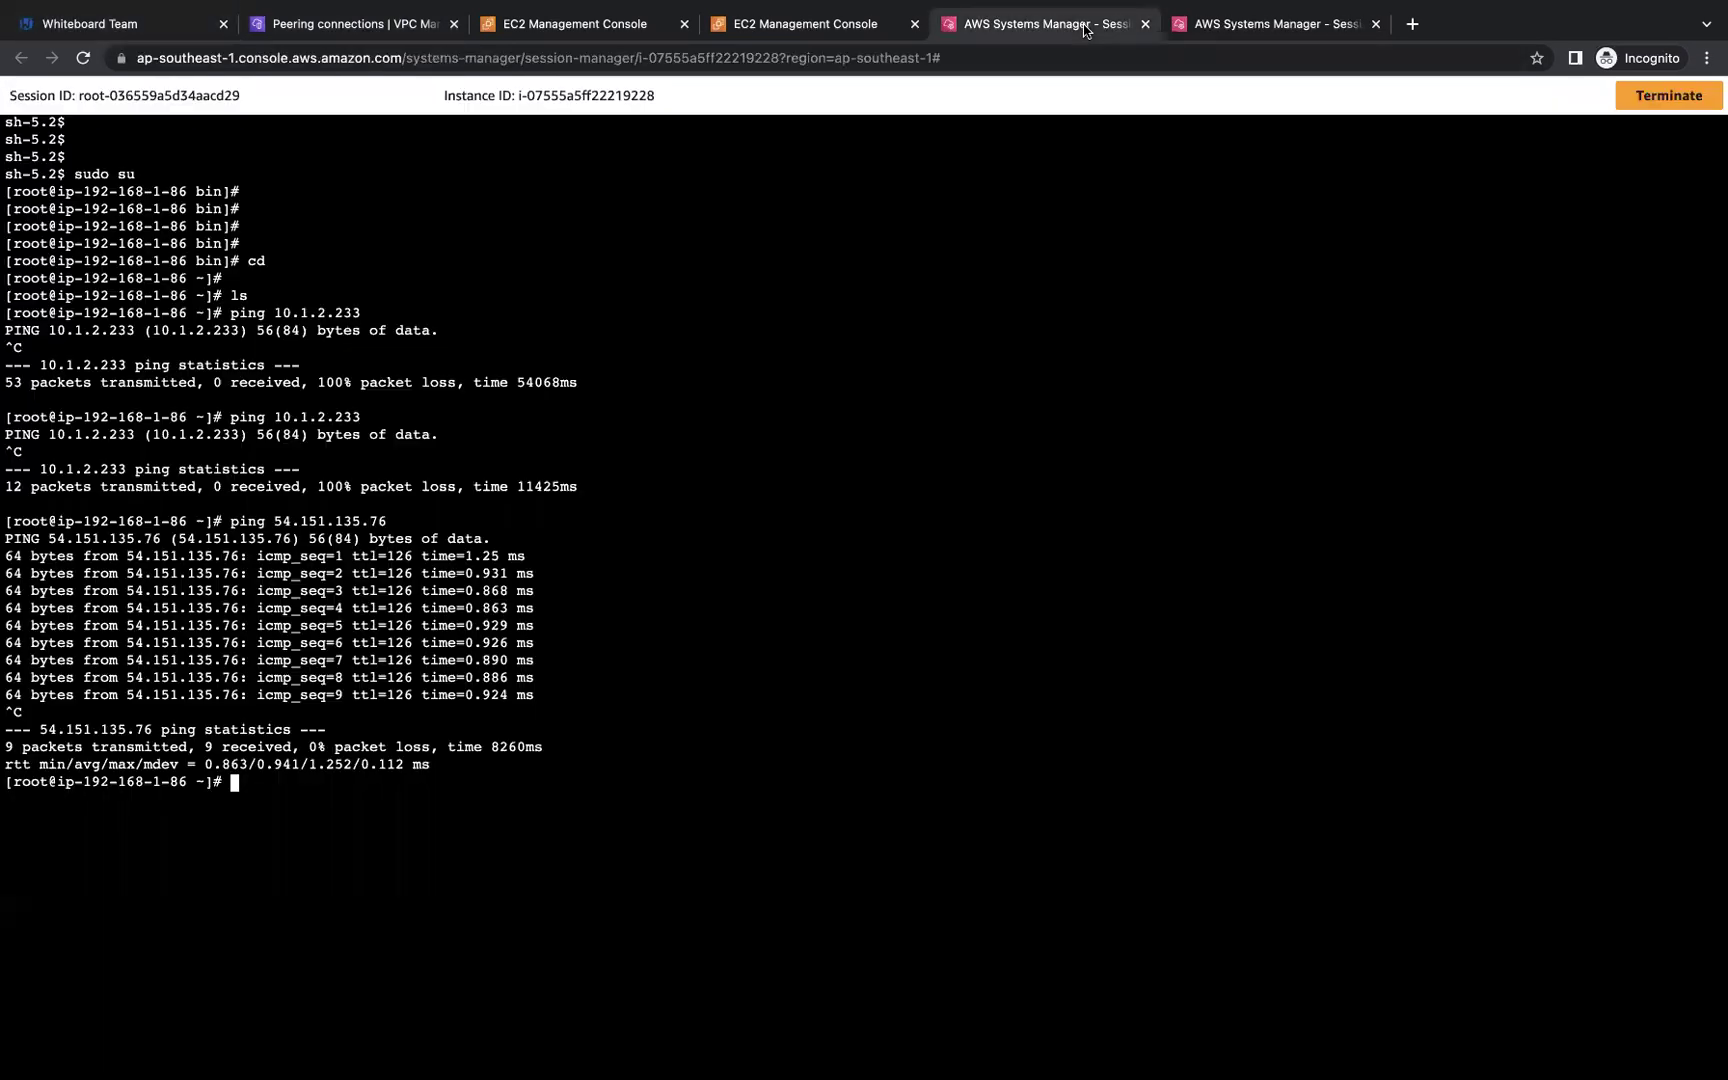
{"action": "left_click", "coordinate": [380, 30]}
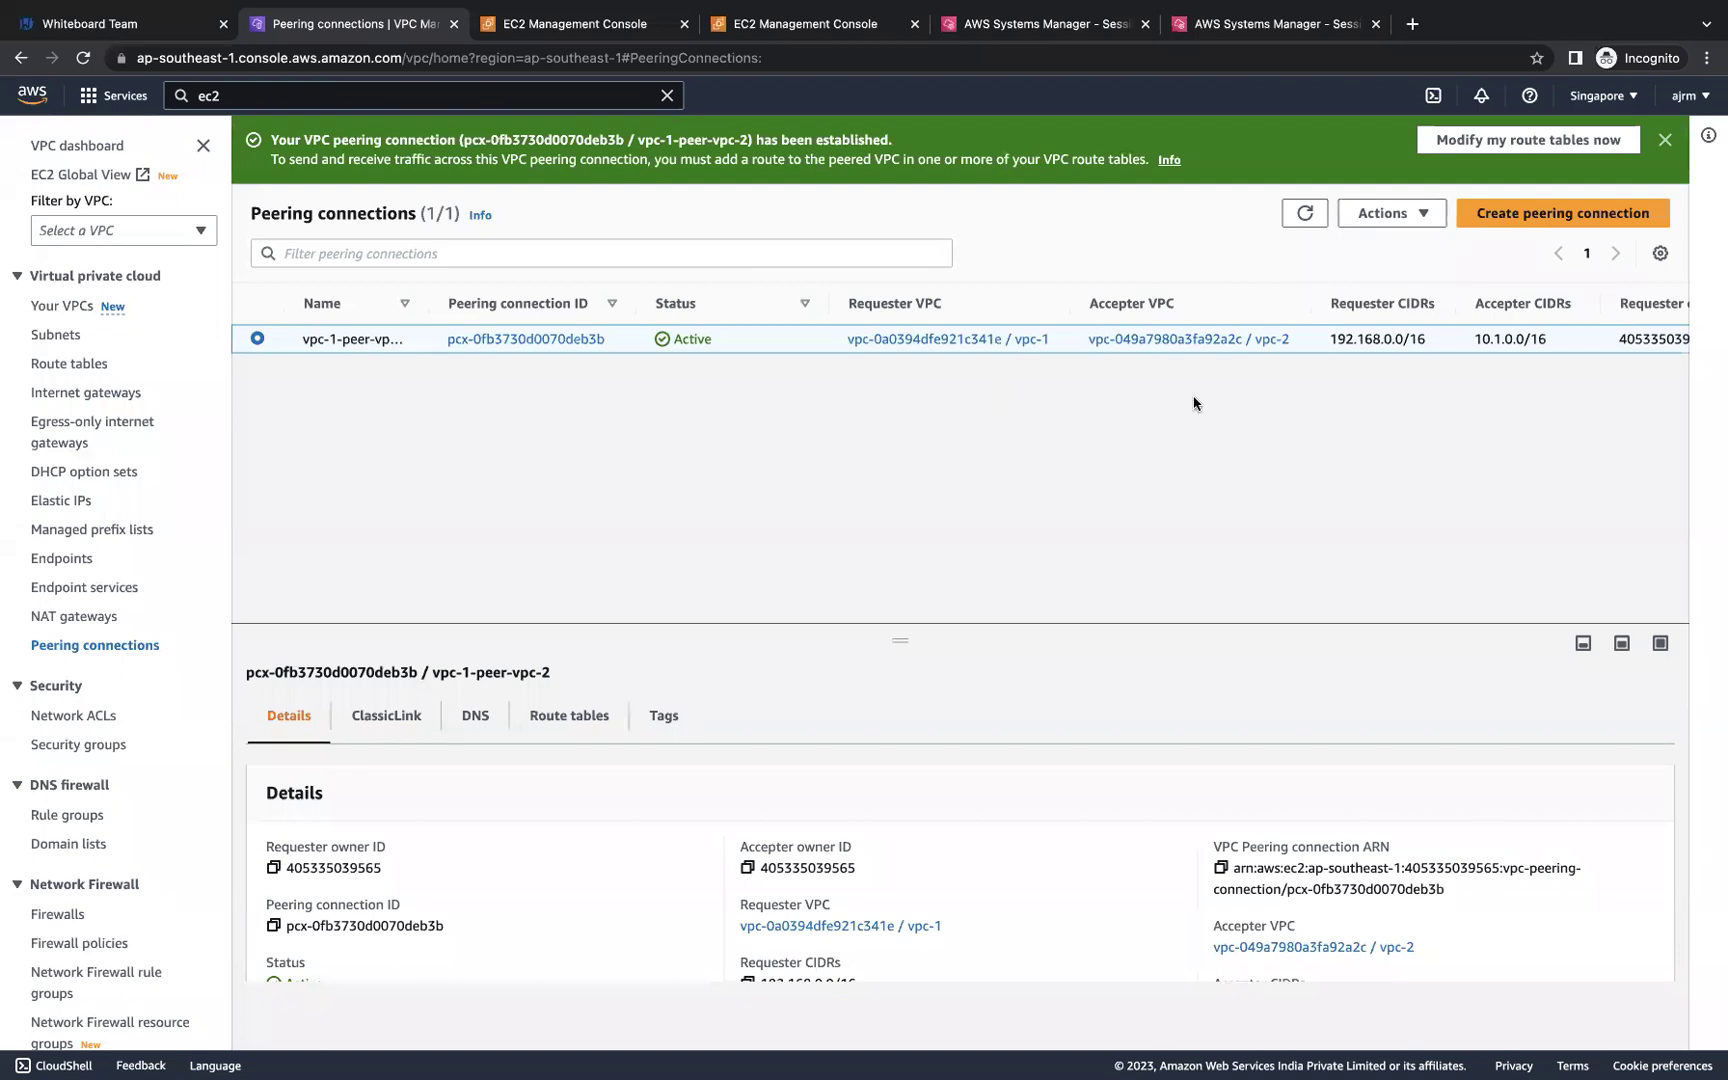
{"action": "left_click", "coordinate": [1664, 140]}
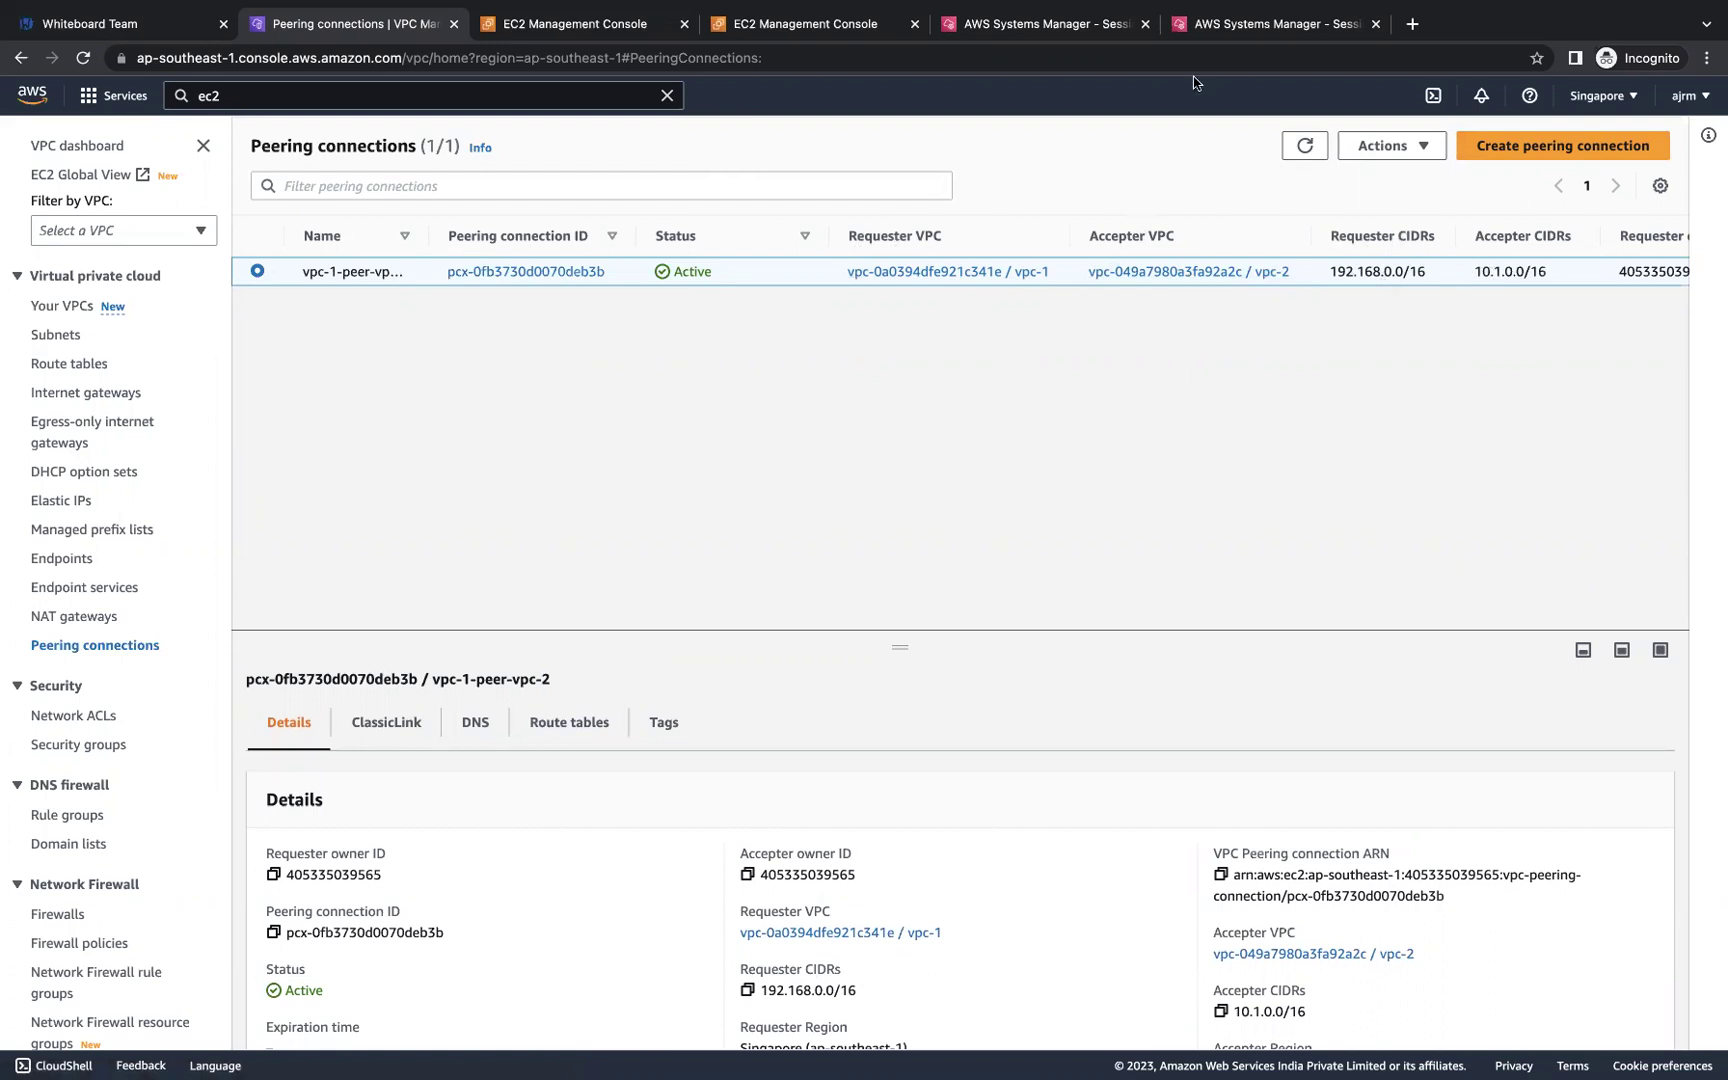
{"action": "left_click", "coordinate": [1095, 28]}
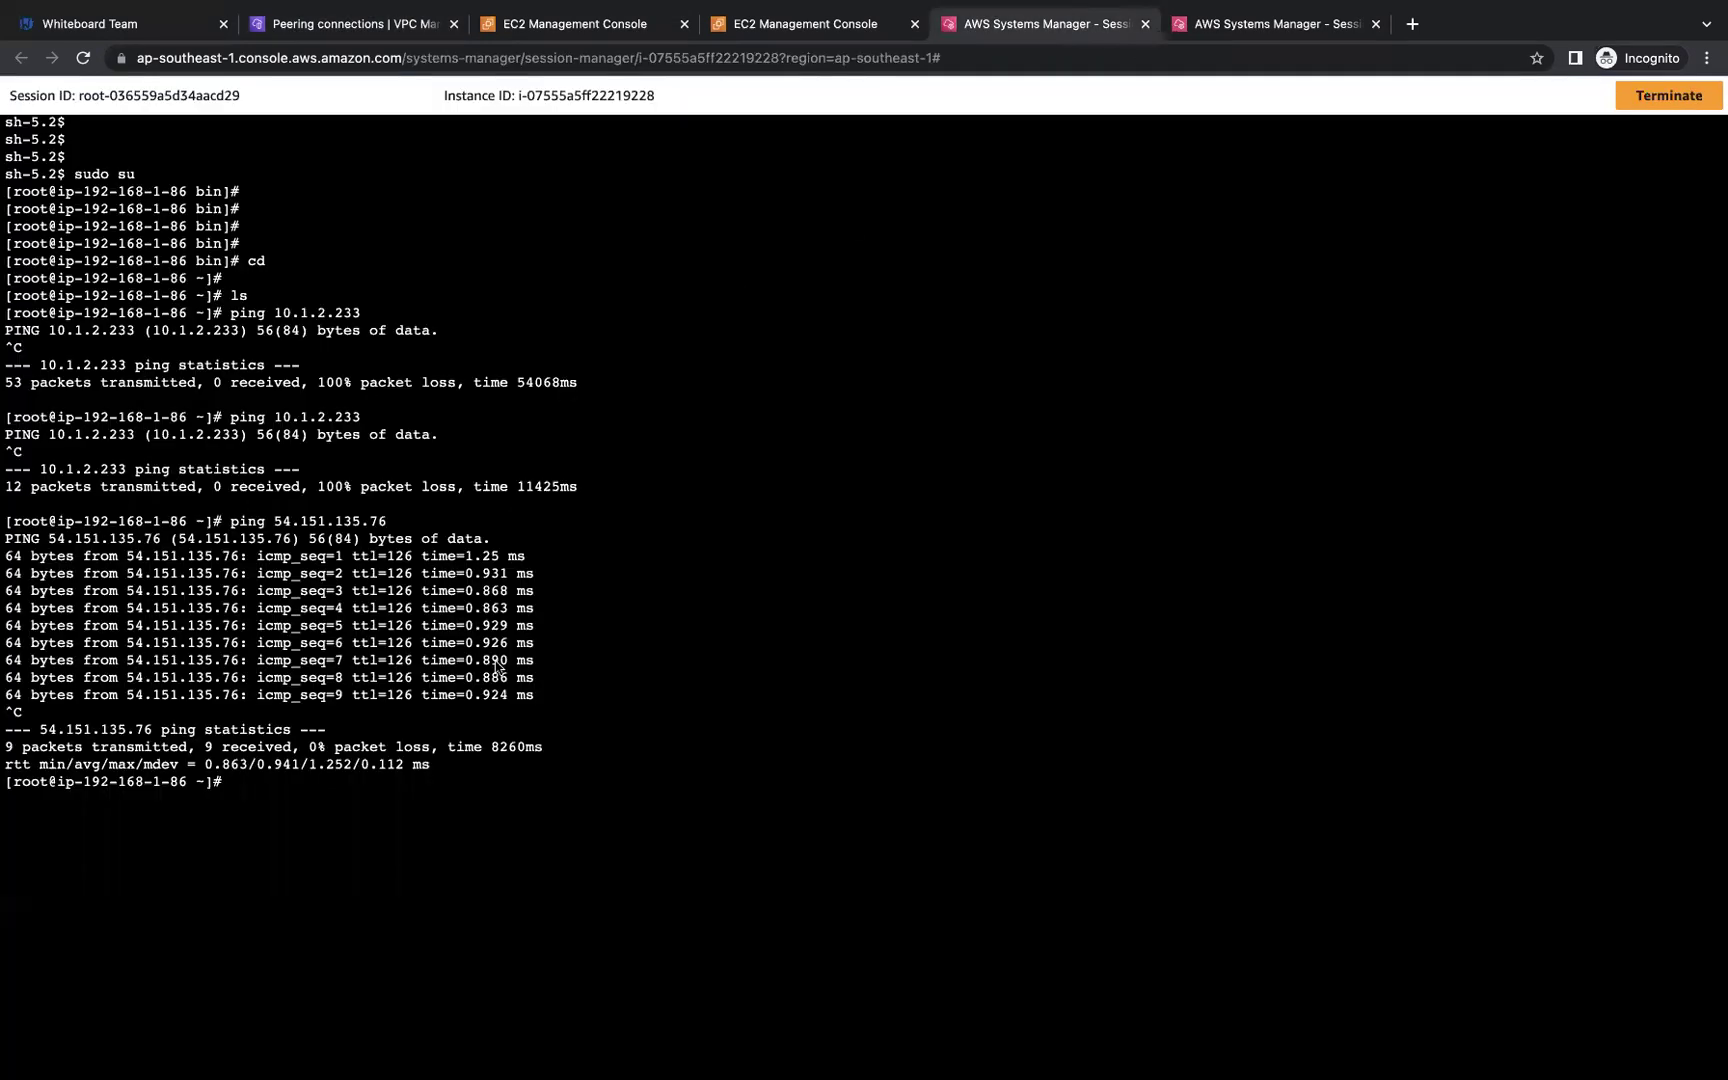
{"action": "key", "text": "Up"}
{"action": "key", "text": "Up"}
{"action": "key", "text": "Return"}
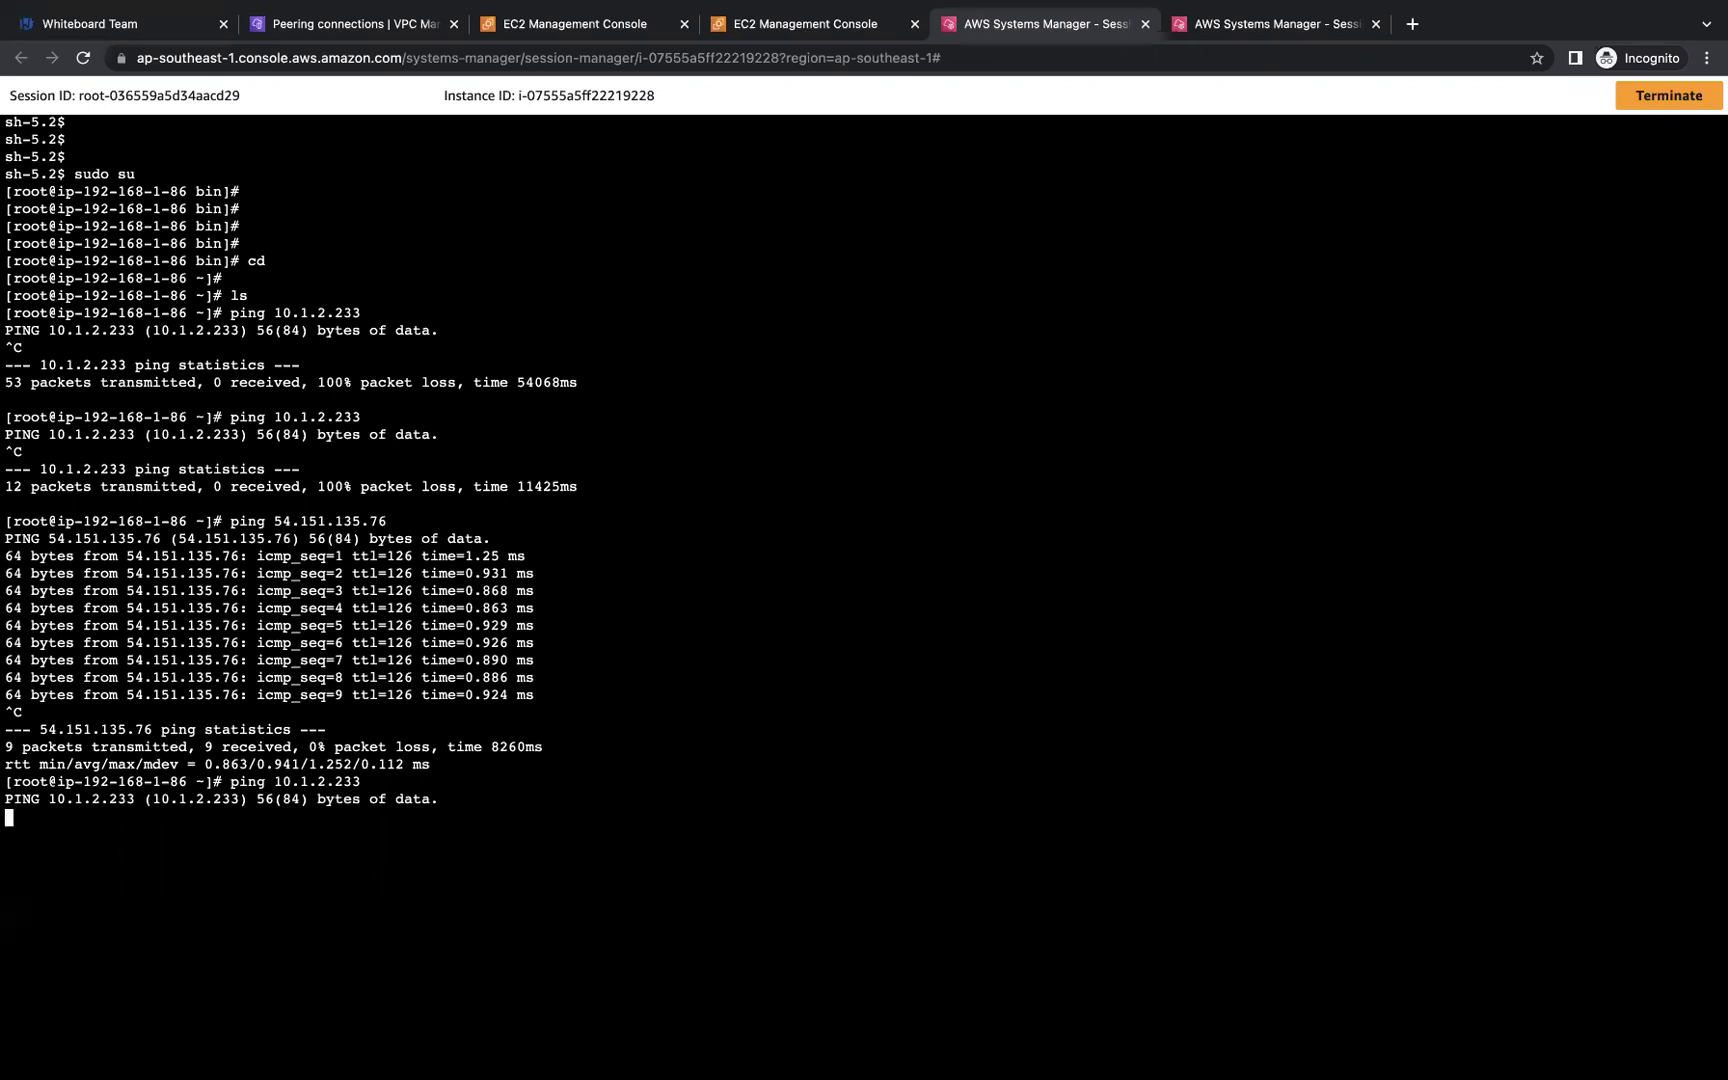
Step: Switch to the VPC-2 server's terminal session and ping 192.168.1.86
{"action": "left_click", "coordinate": [1236, 32]}
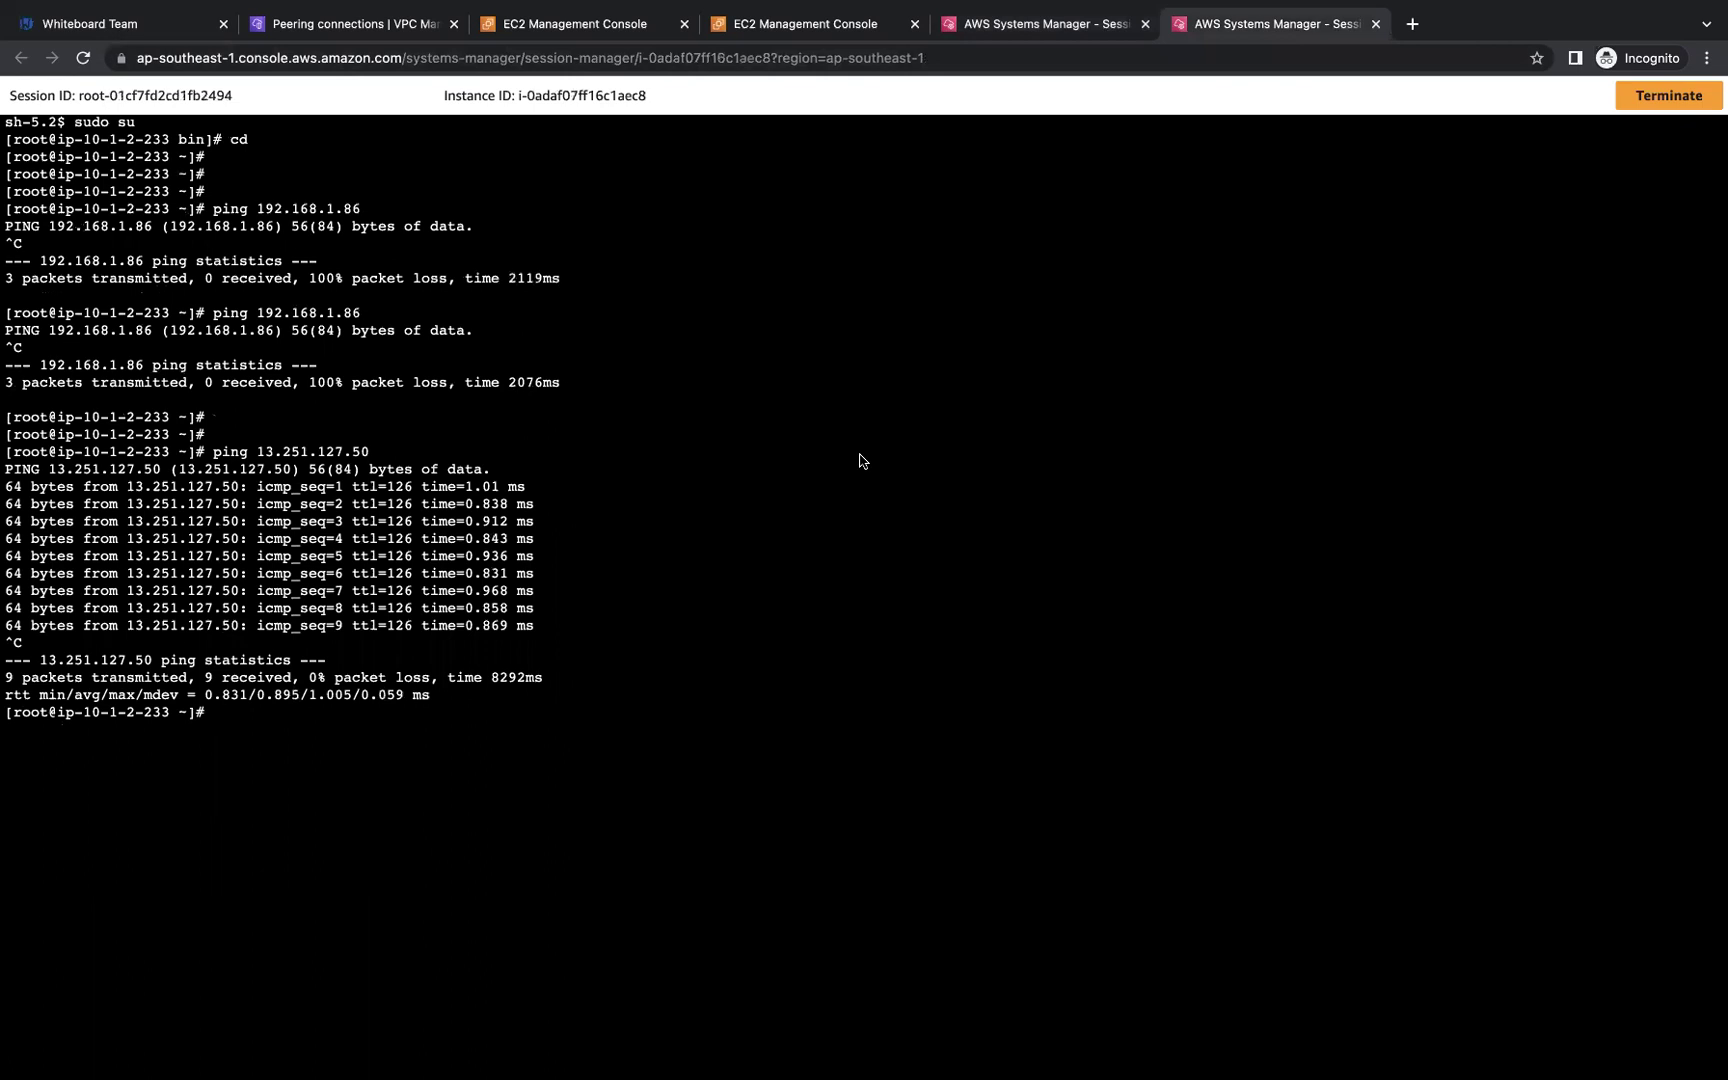
{"action": "key", "text": "Up"}
{"action": "key", "text": "Up"}
{"action": "key", "text": "Return"}
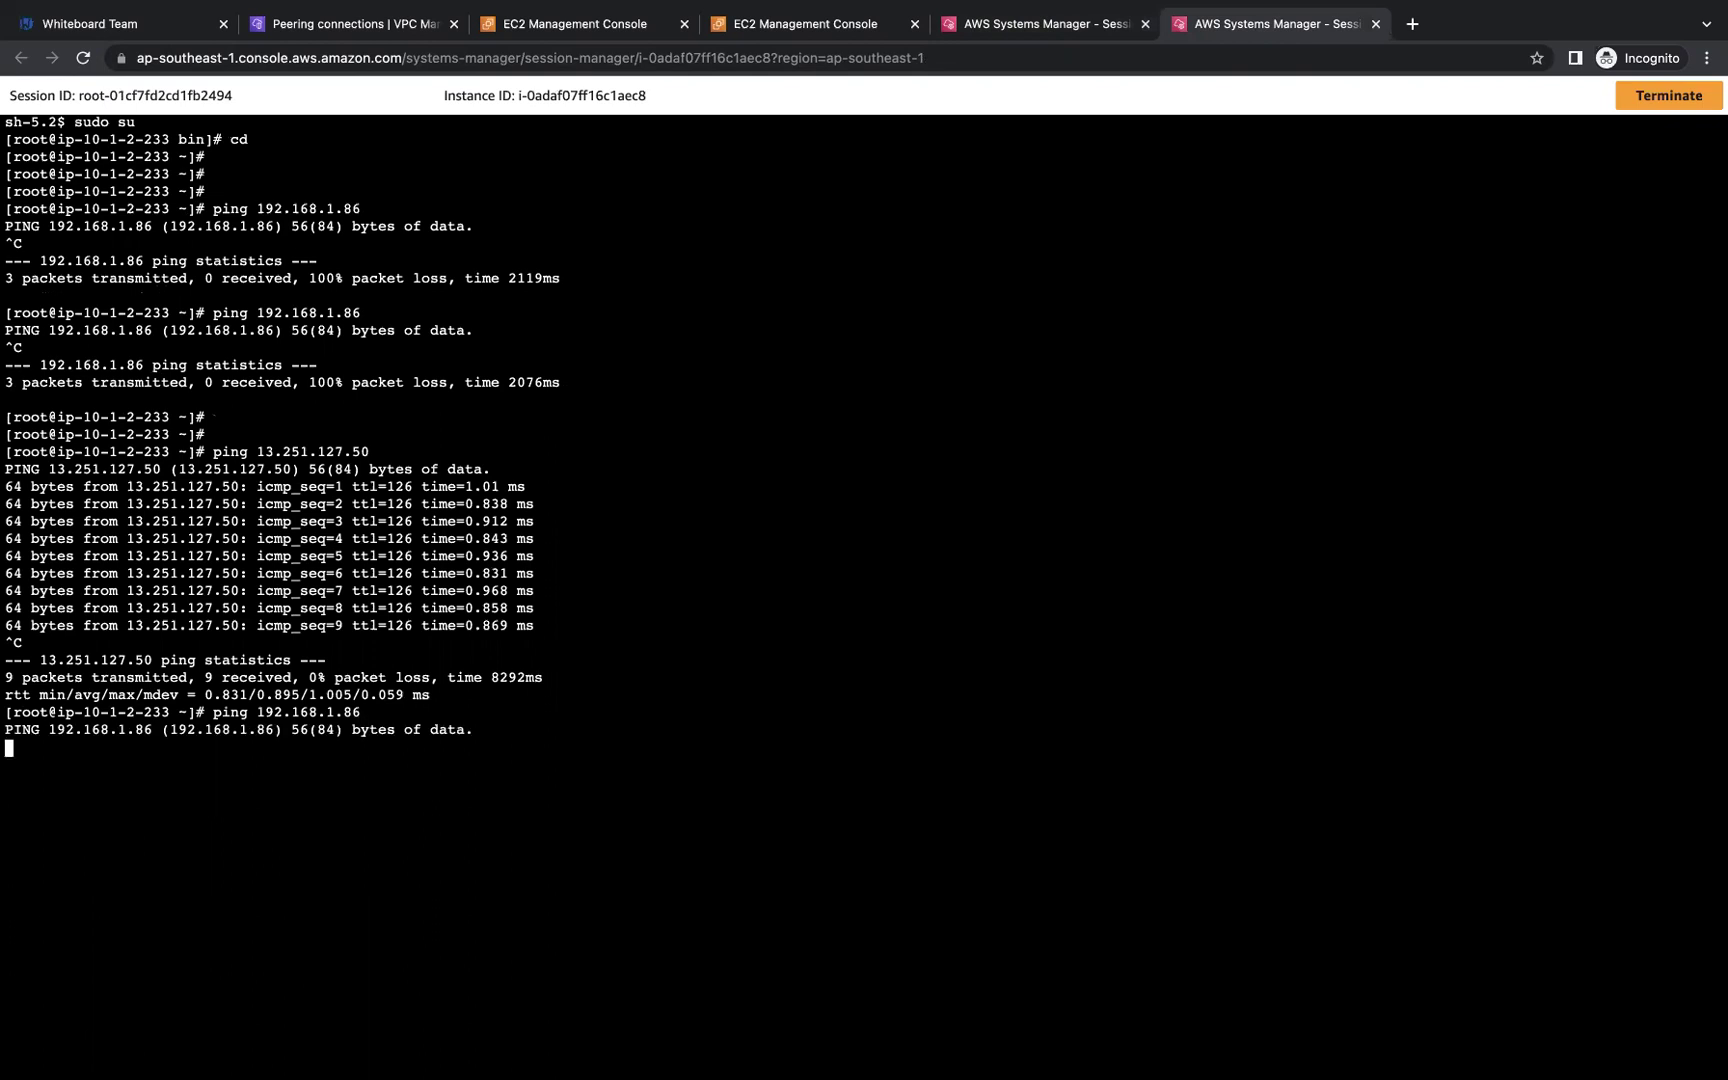
Step: On the whiteboard, link VPC-1's route table circle to a circled 10.1.0.0/16 and handwrite "VPC peer" beside it
{"action": "left_click", "coordinate": [110, 30]}
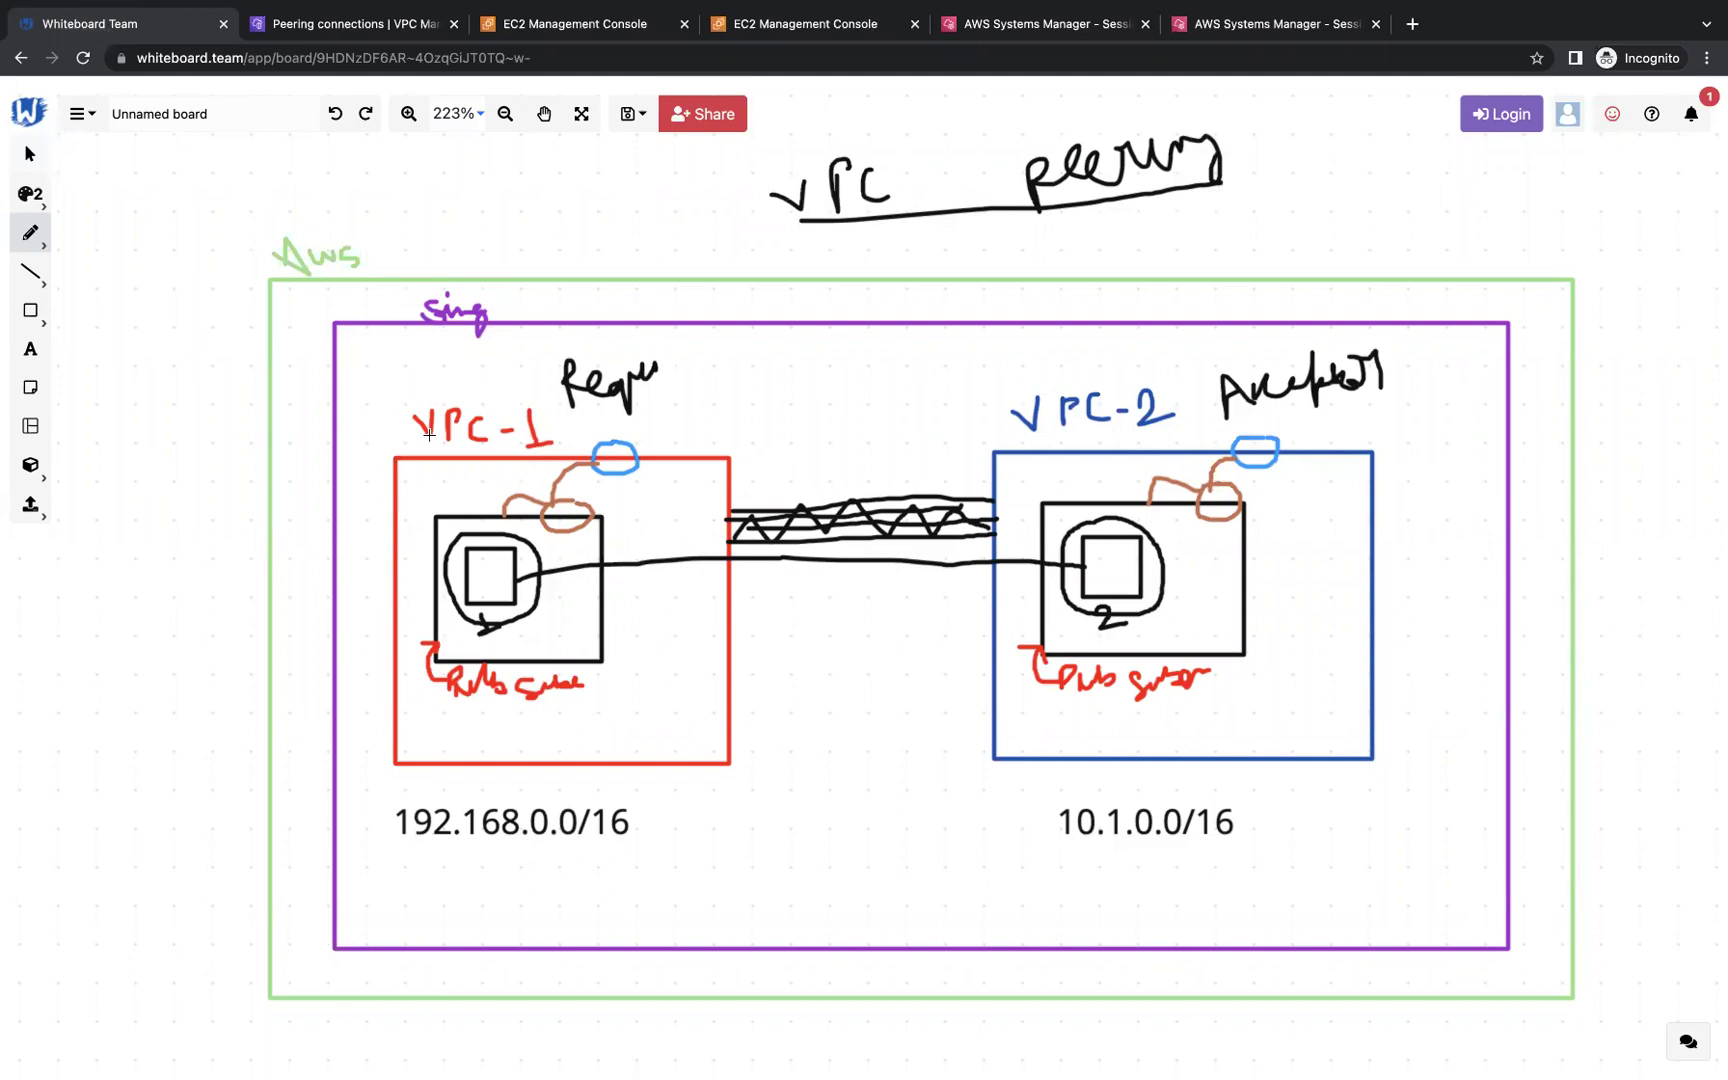
{"action": "left_click", "coordinate": [31, 235]}
{"action": "left_click", "coordinate": [77, 244]}
{"action": "mouse_move", "coordinate": [576, 504]}
{"action": "left_mouse_down"}
{"action": "mouse_move", "coordinate": [544, 518]}
{"action": "mouse_move", "coordinate": [585, 522]}
{"action": "mouse_move", "coordinate": [556, 506]}
{"action": "left_mouse_up"}
{"action": "mouse_move", "coordinate": [568, 512]}
{"action": "left_mouse_down"}
{"action": "mouse_move", "coordinate": [690, 555]}
{"action": "mouse_move", "coordinate": [935, 805]}
{"action": "mouse_move", "coordinate": [1049, 841]}
{"action": "mouse_move", "coordinate": [1208, 857]}
{"action": "mouse_move", "coordinate": [1260, 790]}
{"action": "mouse_move", "coordinate": [1085, 800]}
{"action": "mouse_move", "coordinate": [1040, 815]}
{"action": "mouse_move", "coordinate": [1046, 838]}
{"action": "left_mouse_up"}
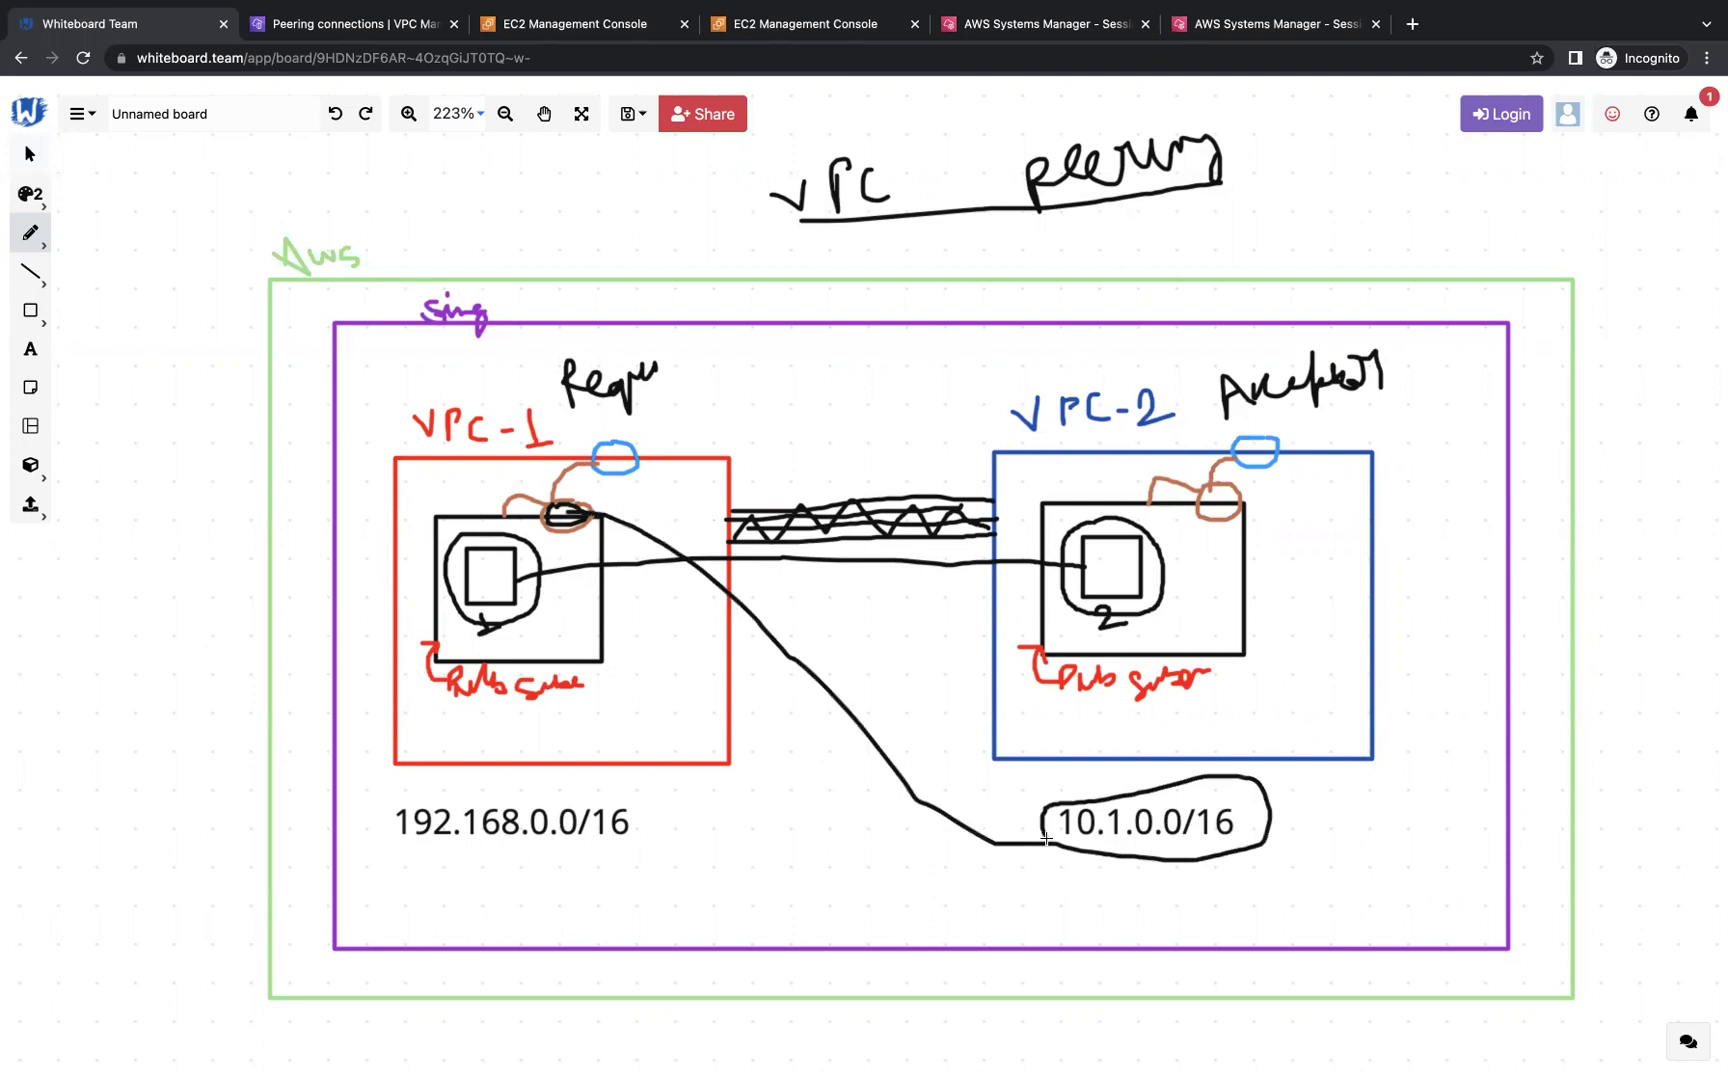
{"action": "mouse_move", "coordinate": [1266, 804]}
{"action": "left_mouse_down"}
{"action": "mouse_move", "coordinate": [1366, 808]}
{"action": "mouse_move", "coordinate": [1408, 788]}
{"action": "mouse_move", "coordinate": [1357, 858]}
{"action": "mouse_move", "coordinate": [1375, 826]}
{"action": "mouse_move", "coordinate": [1418, 819]}
{"action": "left_mouse_up"}
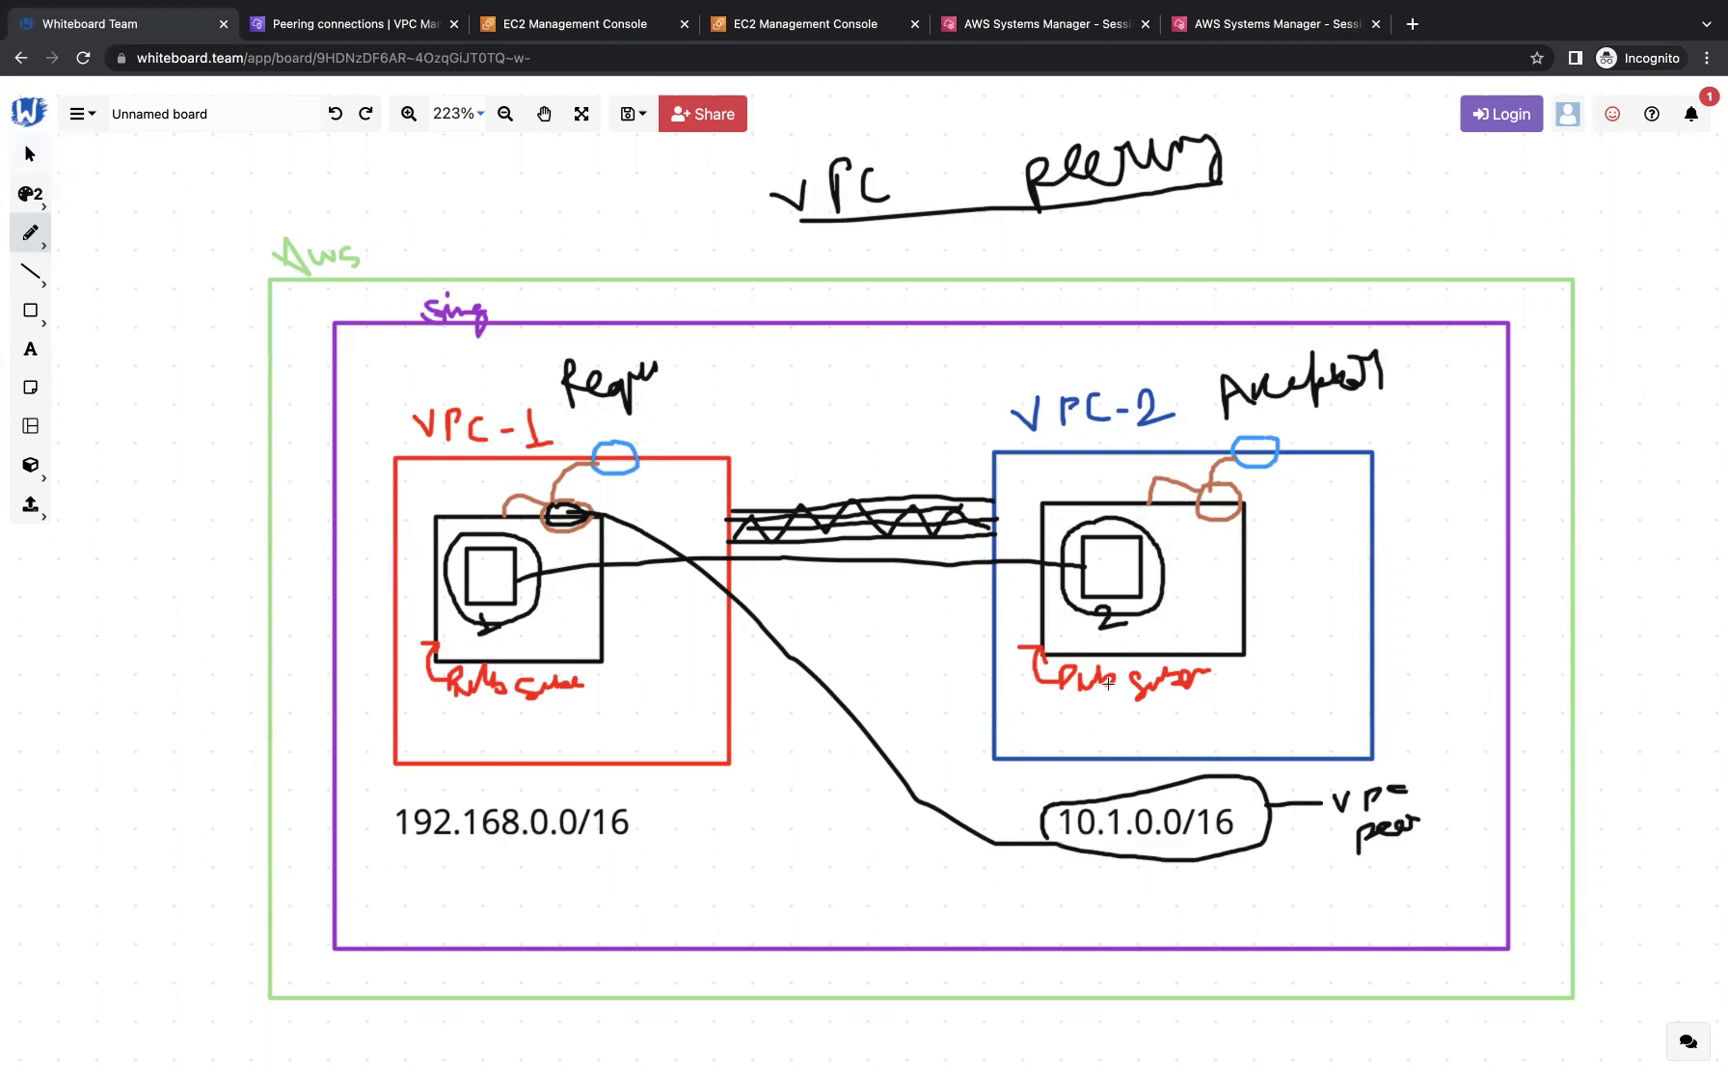
Step: Link VPC-2's server and route table circle to a circled 192.168.0.0/16, and handwrite "VPC peer" beside that range
{"action": "mouse_move", "coordinate": [1215, 487]}
{"action": "left_mouse_down"}
{"action": "mouse_move", "coordinate": [1213, 512]}
{"action": "mouse_move", "coordinate": [1236, 492]}
{"action": "mouse_move", "coordinate": [1214, 490]}
{"action": "left_mouse_up"}
{"action": "mouse_move", "coordinate": [1157, 549]}
{"action": "left_mouse_down"}
{"action": "mouse_move", "coordinate": [1223, 512]}
{"action": "mouse_move", "coordinate": [1152, 469]}
{"action": "mouse_move", "coordinate": [1068, 486]}
{"action": "mouse_move", "coordinate": [755, 788]}
{"action": "left_mouse_up"}
{"action": "mouse_move", "coordinate": [612, 861]}
{"action": "left_mouse_down"}
{"action": "mouse_move", "coordinate": [490, 876]}
{"action": "mouse_move", "coordinate": [390, 862]}
{"action": "mouse_move", "coordinate": [382, 805]}
{"action": "mouse_move", "coordinate": [464, 776]}
{"action": "mouse_move", "coordinate": [538, 782]}
{"action": "mouse_move", "coordinate": [621, 794]}
{"action": "mouse_move", "coordinate": [691, 860]}
{"action": "mouse_move", "coordinate": [737, 833]}
{"action": "mouse_move", "coordinate": [733, 868]}
{"action": "mouse_move", "coordinate": [749, 845]}
{"action": "mouse_move", "coordinate": [786, 843]}
{"action": "left_mouse_up"}
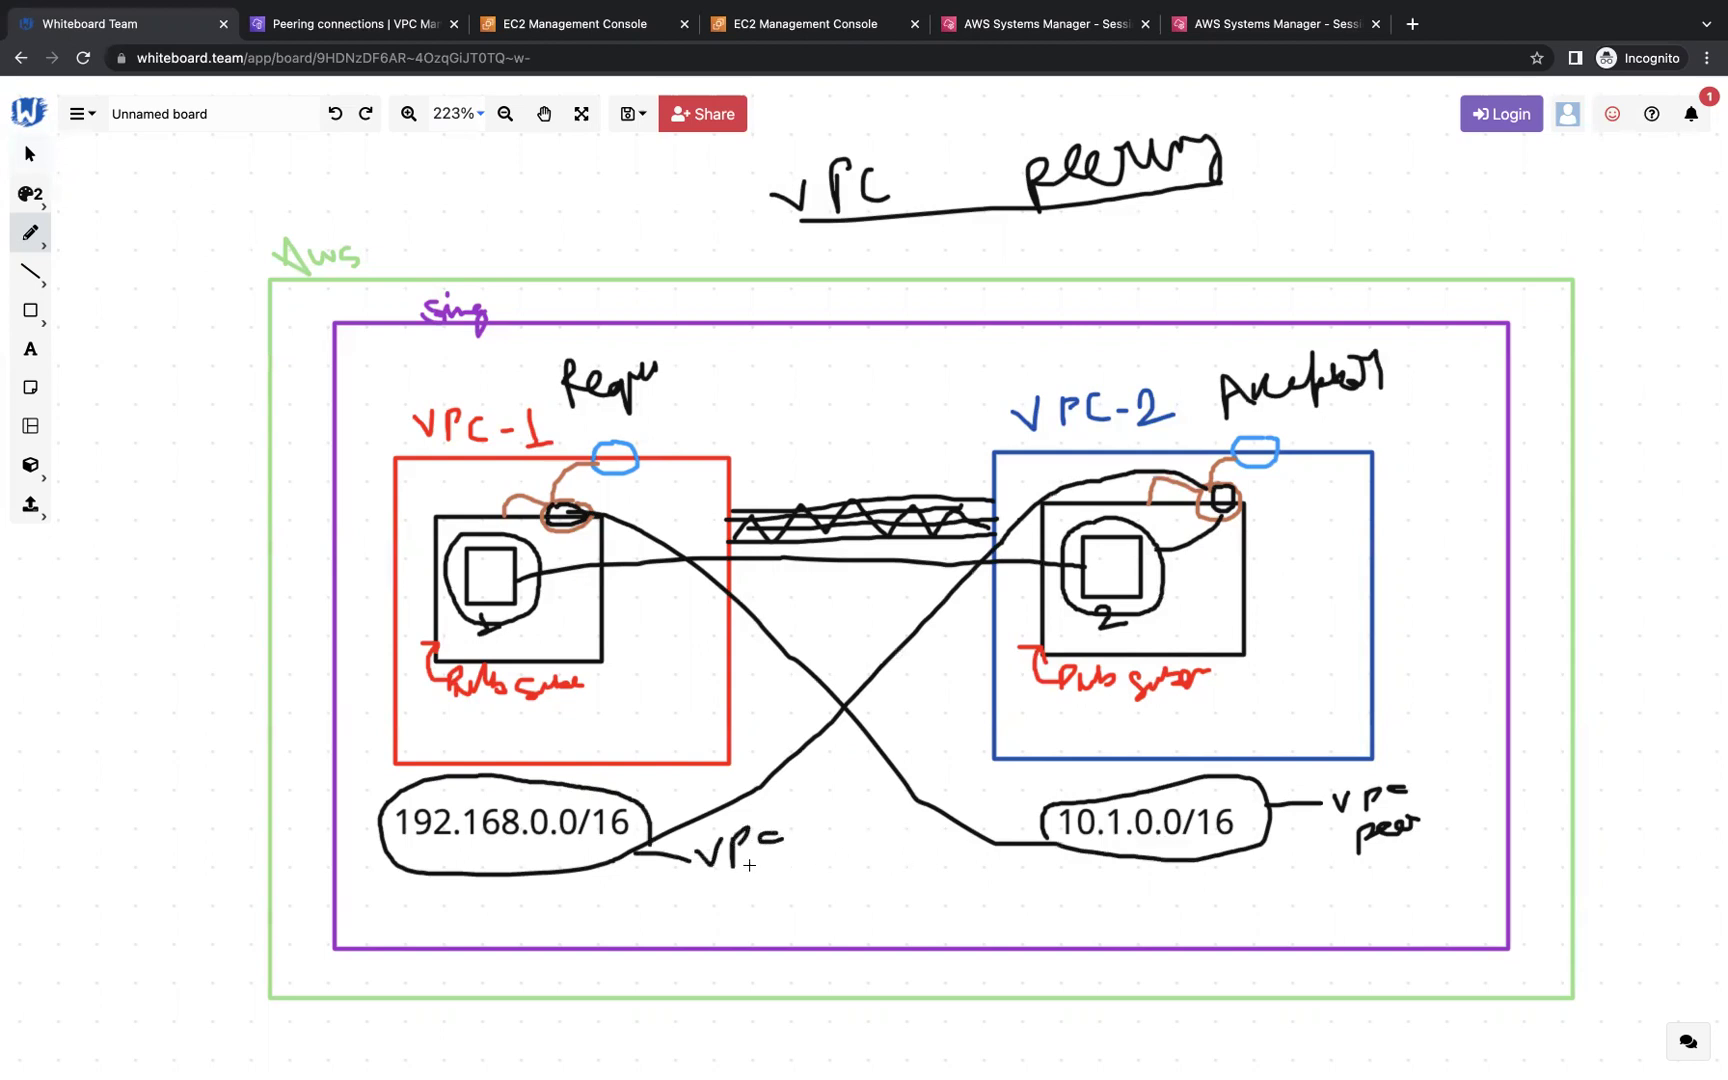
{"action": "mouse_move", "coordinate": [725, 862]}
{"action": "left_mouse_down"}
{"action": "mouse_move", "coordinate": [772, 878]}
{"action": "mouse_move", "coordinate": [800, 848]}
{"action": "mouse_move", "coordinate": [801, 870]}
{"action": "left_mouse_up"}
Step: Draw boxes around the 10.1 and 192.168 portions of the two CIDR ranges on the whiteboard
{"action": "mouse_move", "coordinate": [1056, 808]}
{"action": "left_mouse_down"}
{"action": "mouse_move", "coordinate": [1068, 840]}
{"action": "mouse_move", "coordinate": [1125, 836]}
{"action": "mouse_move", "coordinate": [1118, 800]}
{"action": "mouse_move", "coordinate": [1052, 805]}
{"action": "left_mouse_up"}
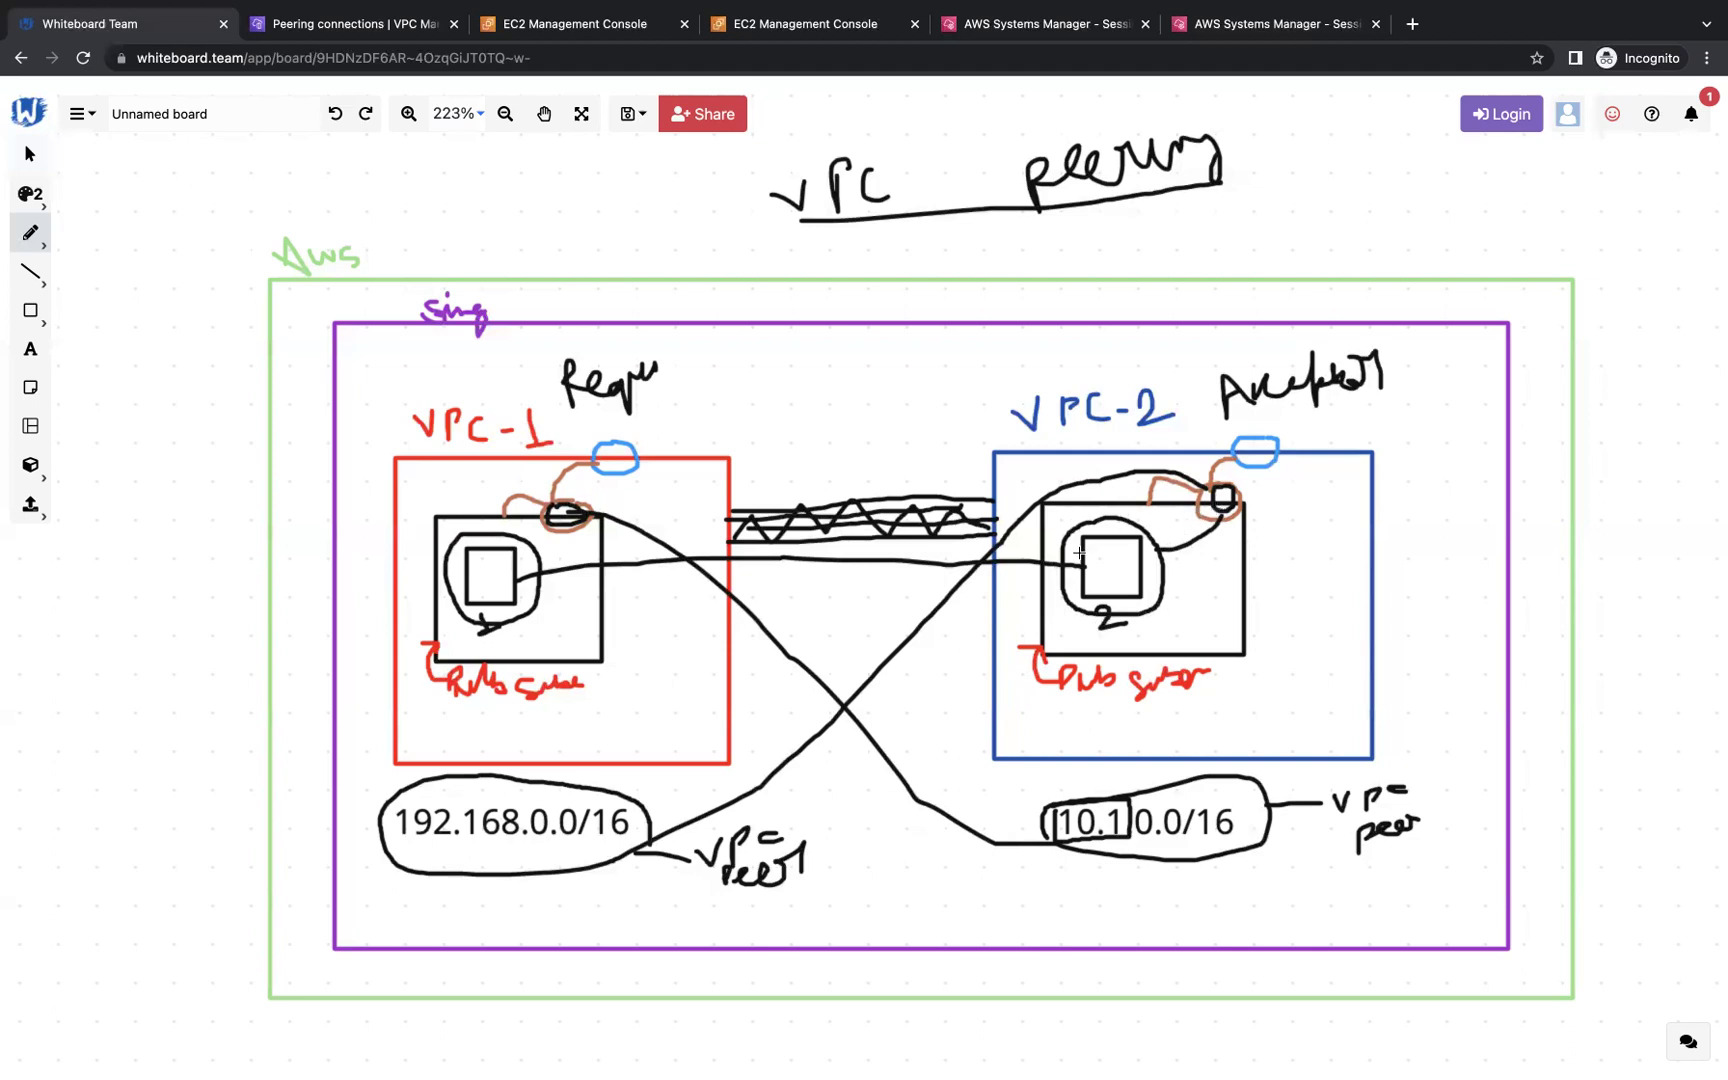
{"action": "left_click_drag", "start_coordinate": [400, 842], "coordinate": [520, 826]}
{"action": "mouse_move", "coordinate": [454, 793]}
{"action": "left_mouse_down"}
{"action": "mouse_move", "coordinate": [386, 808]}
{"action": "mouse_move", "coordinate": [389, 845]}
{"action": "mouse_move", "coordinate": [405, 846]}
{"action": "left_mouse_up"}
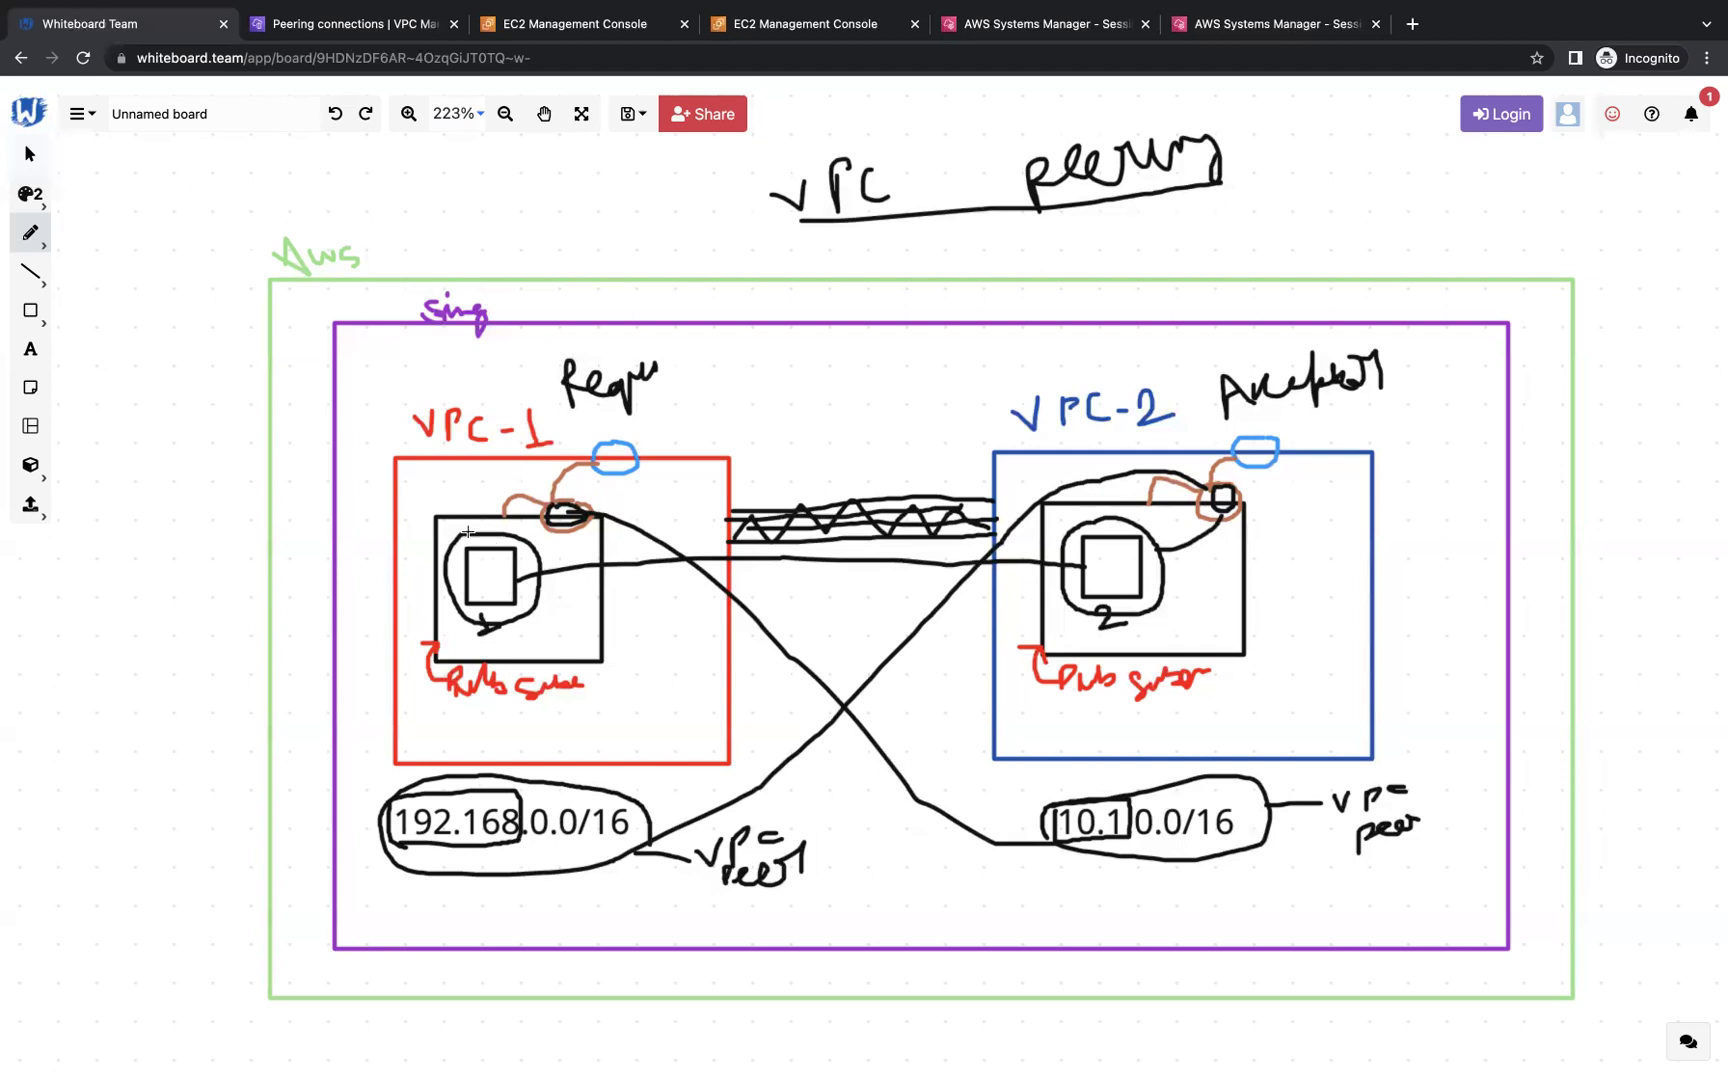
Step: Trace the traffic path from server 1 through VPC-1's route table and the peering band to VPC-2's route table and server 2
{"action": "left_click_drag", "start_coordinate": [523, 500], "coordinate": [553, 506]}
{"action": "left_click_drag", "start_coordinate": [554, 507], "coordinate": [587, 510]}
{"action": "left_click_drag", "start_coordinate": [583, 509], "coordinate": [748, 522]}
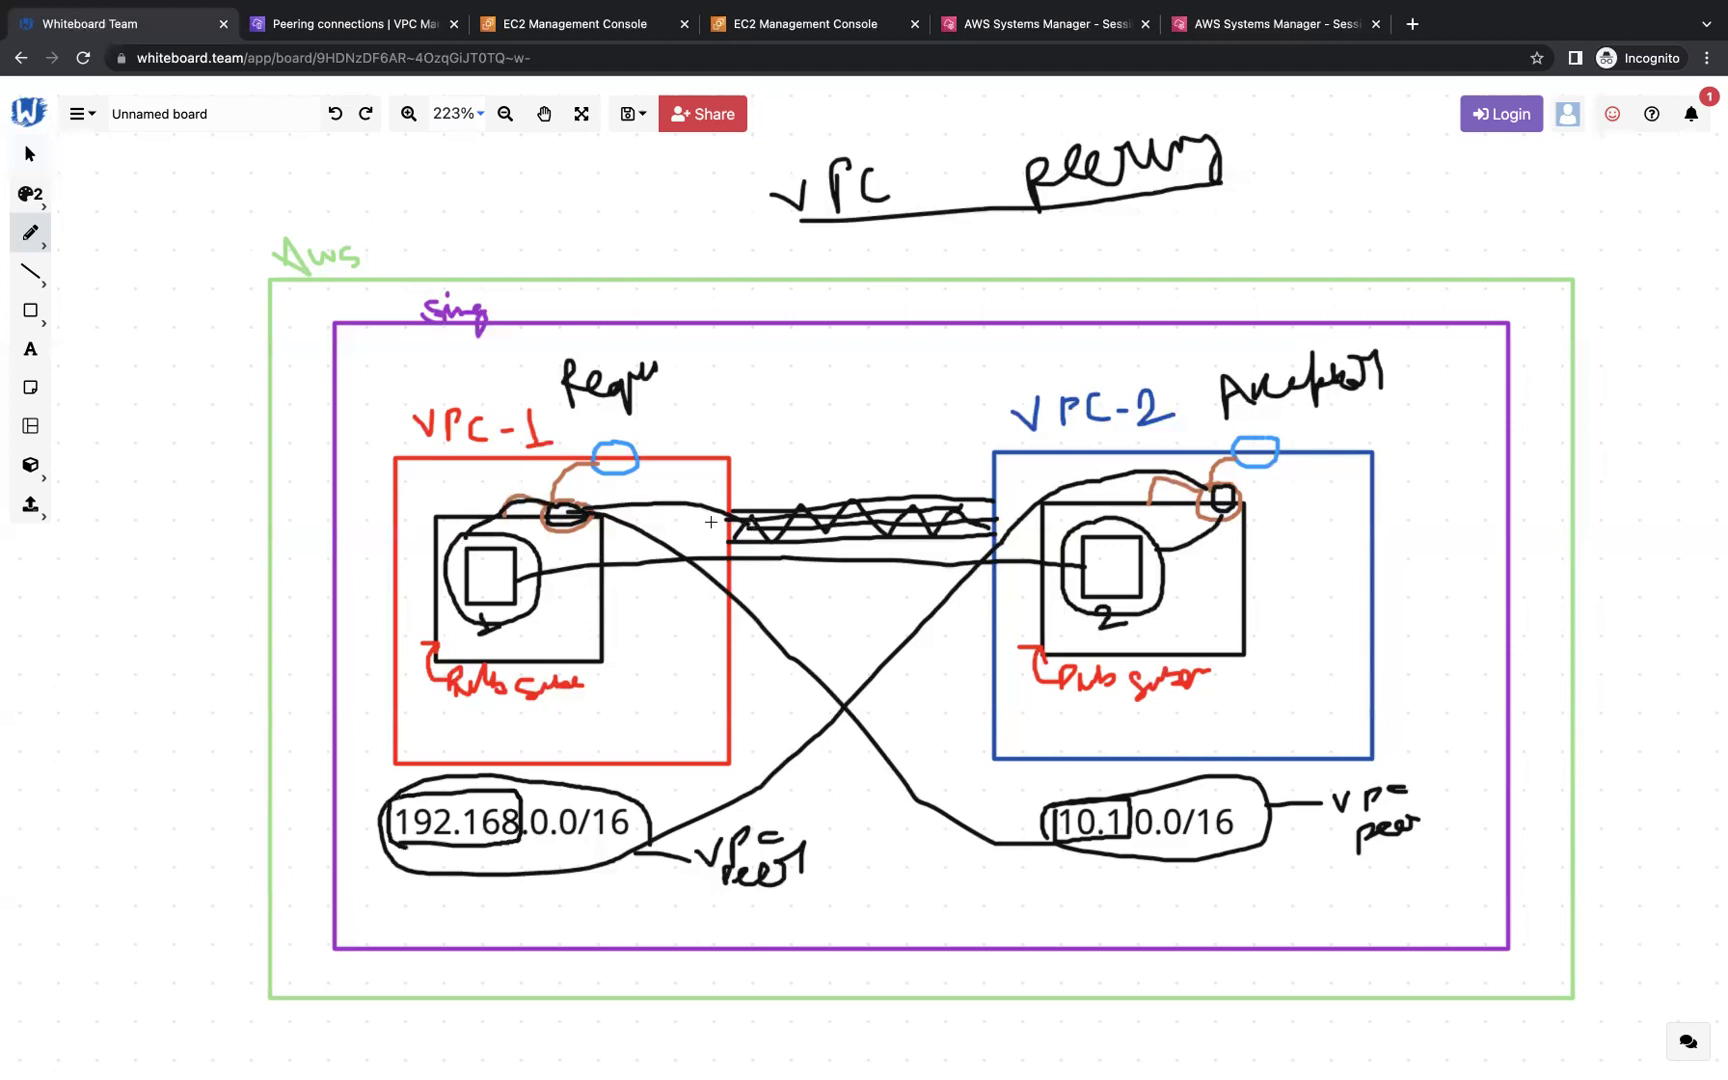
{"action": "left_click_drag", "start_coordinate": [531, 512], "coordinate": [565, 508]}
{"action": "left_click_drag", "start_coordinate": [1013, 507], "coordinate": [1054, 484]}
{"action": "mouse_move", "coordinate": [1052, 484]}
{"action": "left_mouse_down"}
{"action": "mouse_move", "coordinate": [1118, 500]}
{"action": "mouse_move", "coordinate": [1140, 527]}
{"action": "left_mouse_up"}
{"action": "mouse_move", "coordinate": [1167, 547]}
{"action": "left_mouse_down"}
{"action": "mouse_move", "coordinate": [1222, 497]}
{"action": "mouse_move", "coordinate": [1135, 482]}
{"action": "mouse_move", "coordinate": [992, 502]}
{"action": "mouse_move", "coordinate": [942, 535]}
{"action": "left_mouse_up"}
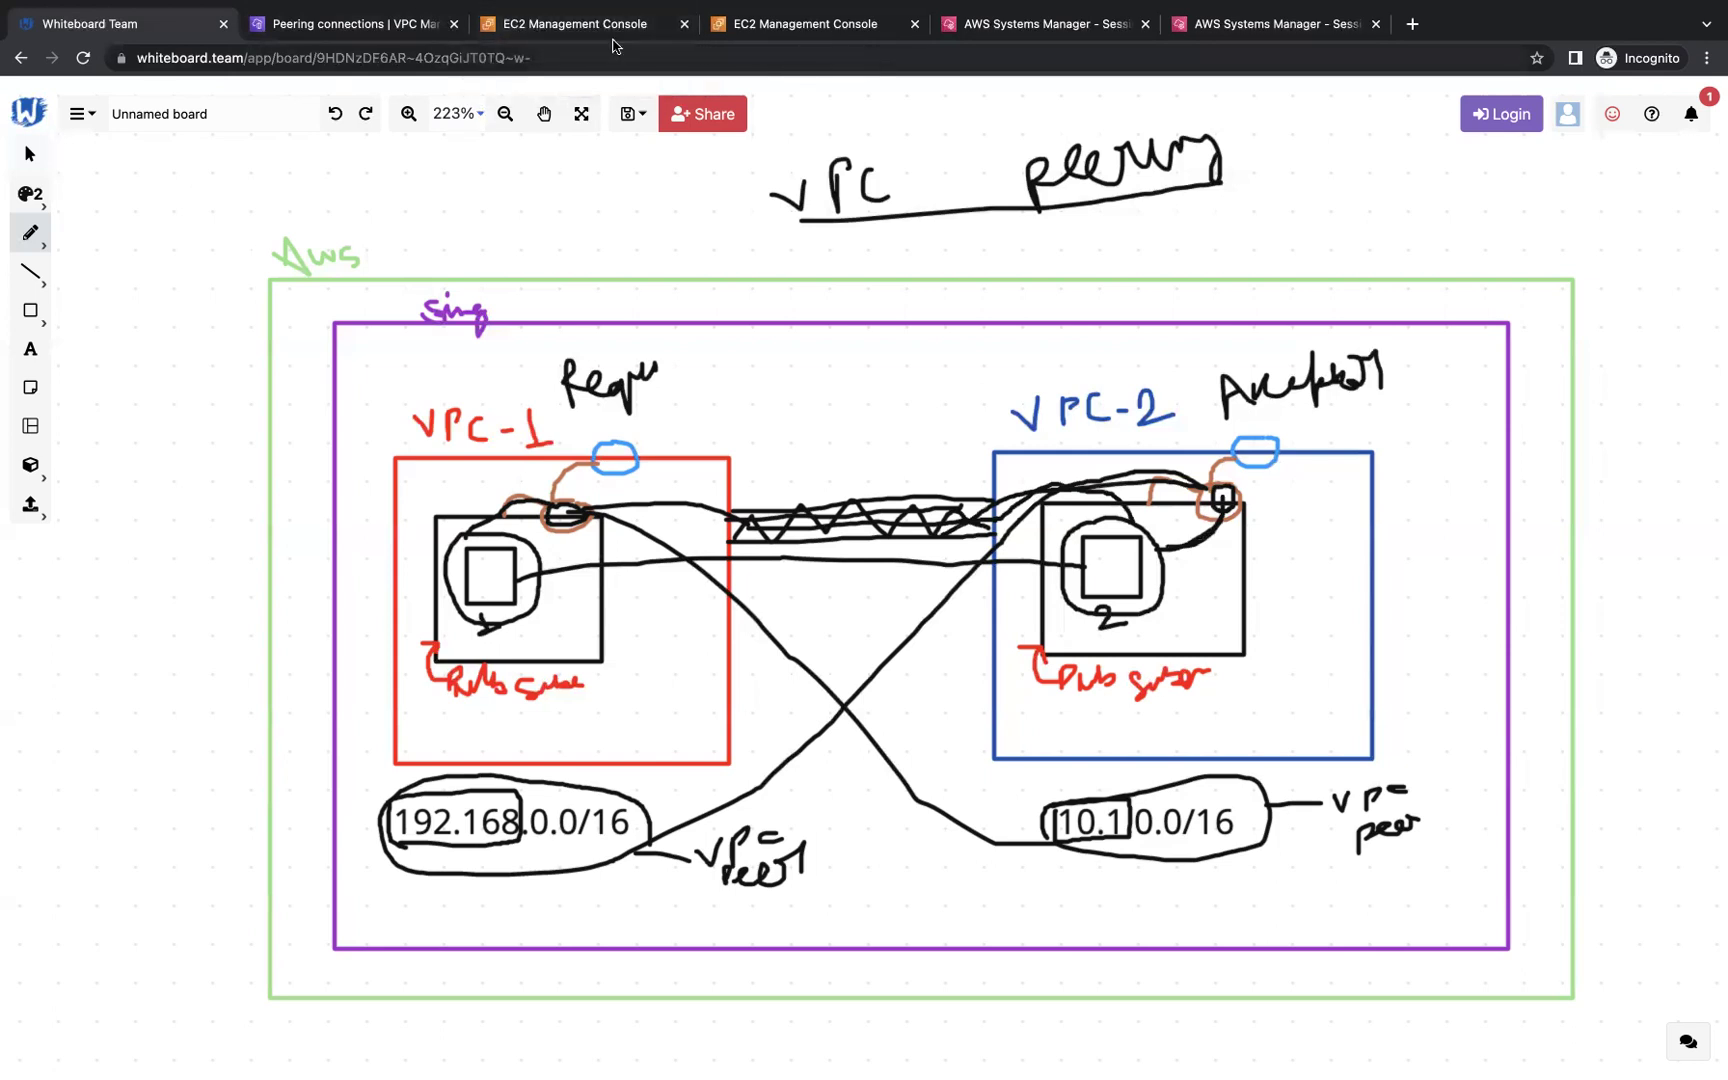
Step: Switch to the VPC console and open rt-public-subnet-vpc-1, the route table of public-subnet-vpc-1, for route editing
{"action": "left_click", "coordinate": [400, 35]}
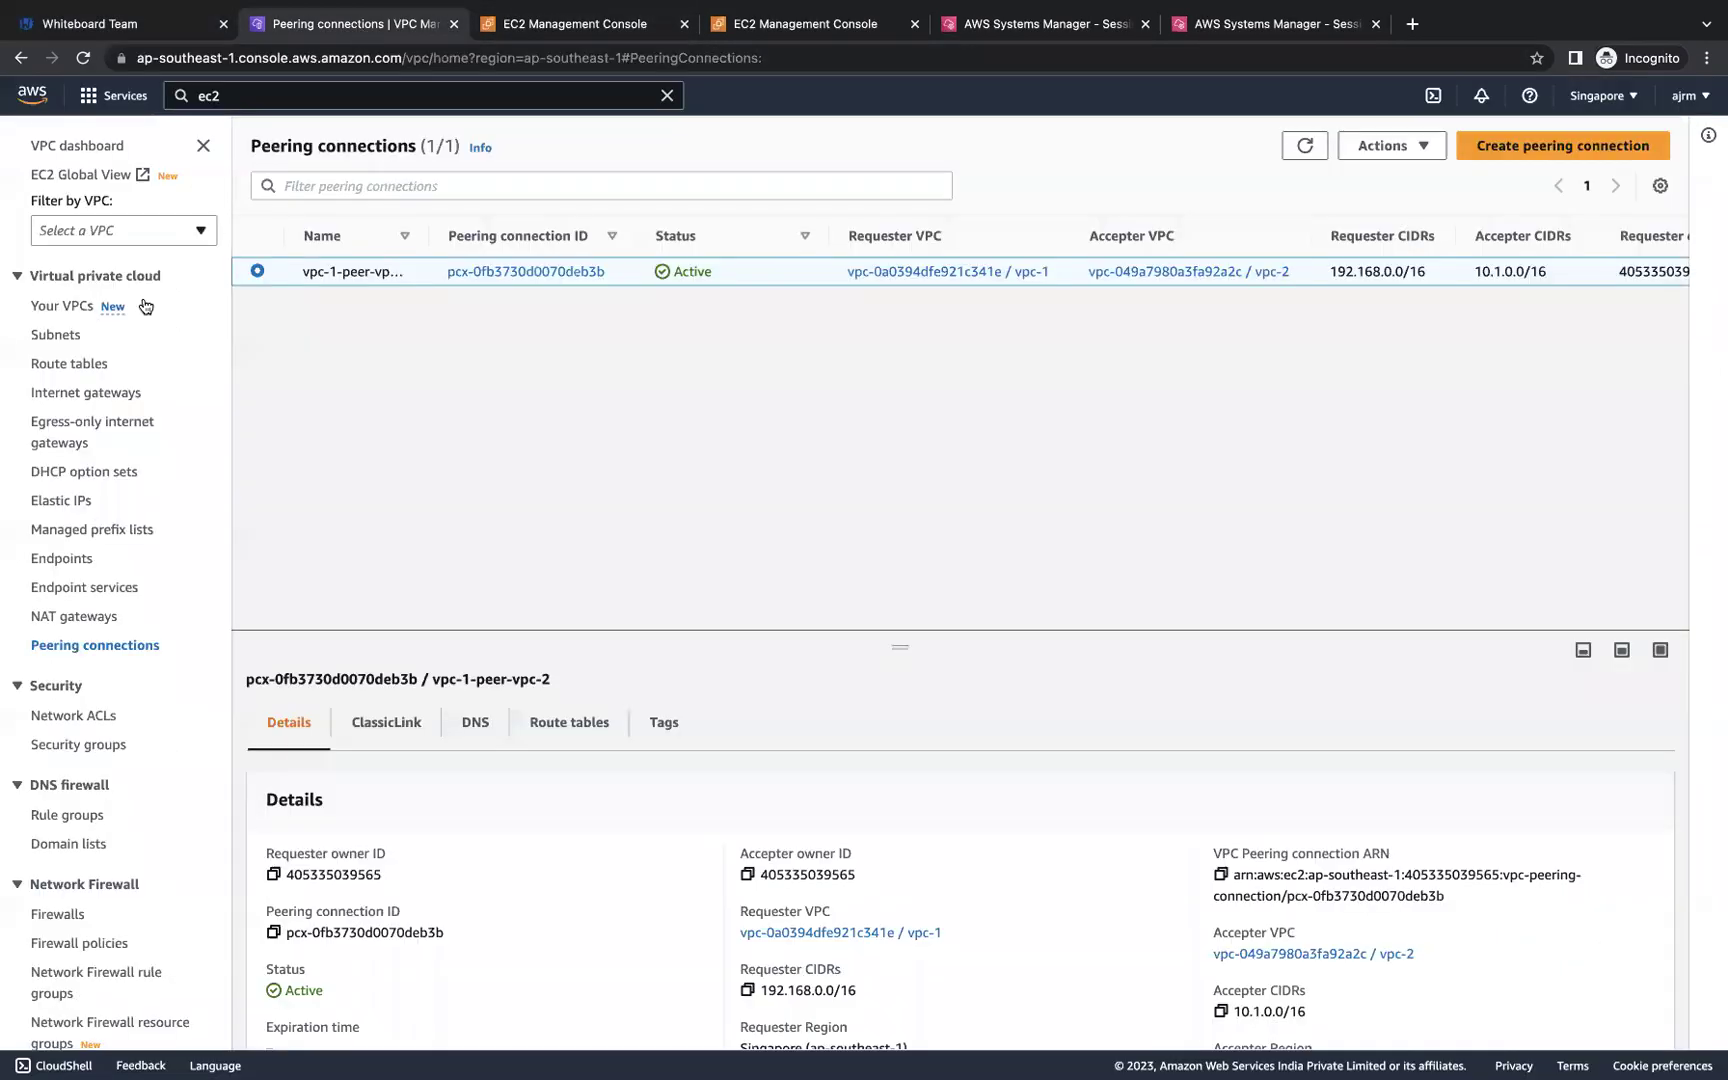
{"action": "left_click", "coordinate": [54, 337]}
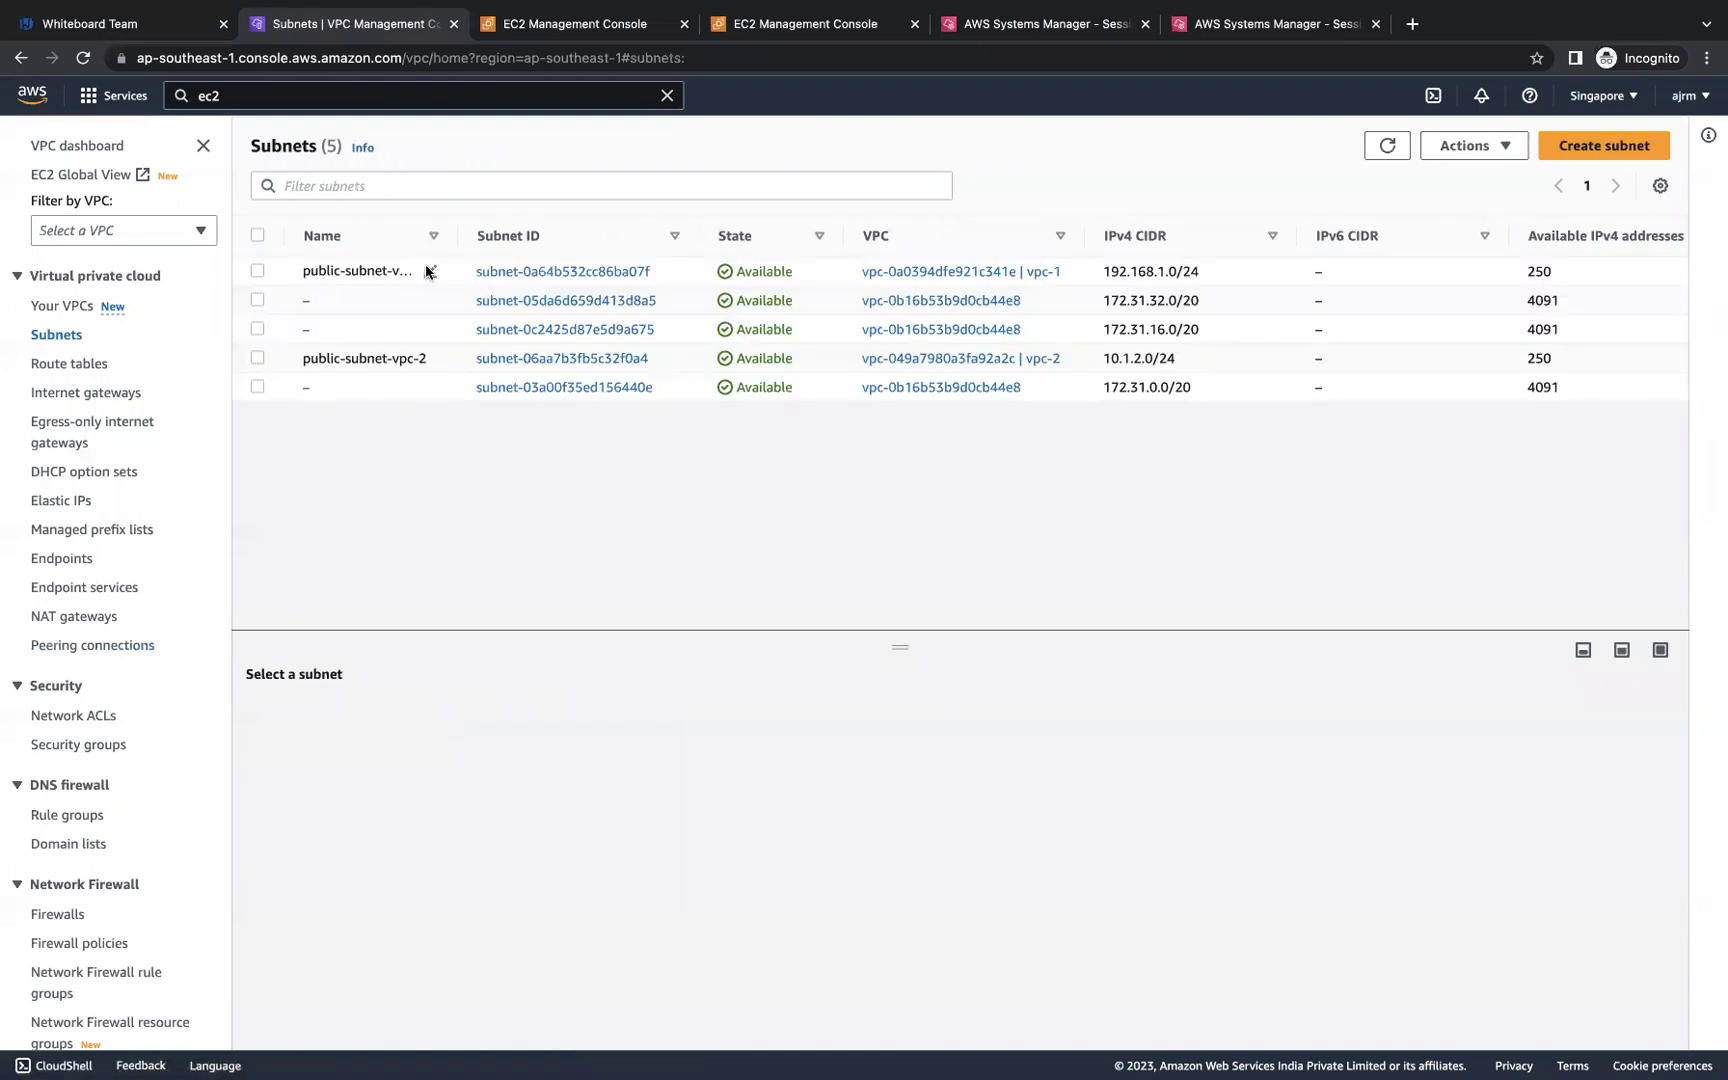
{"action": "left_click", "coordinate": [565, 271]}
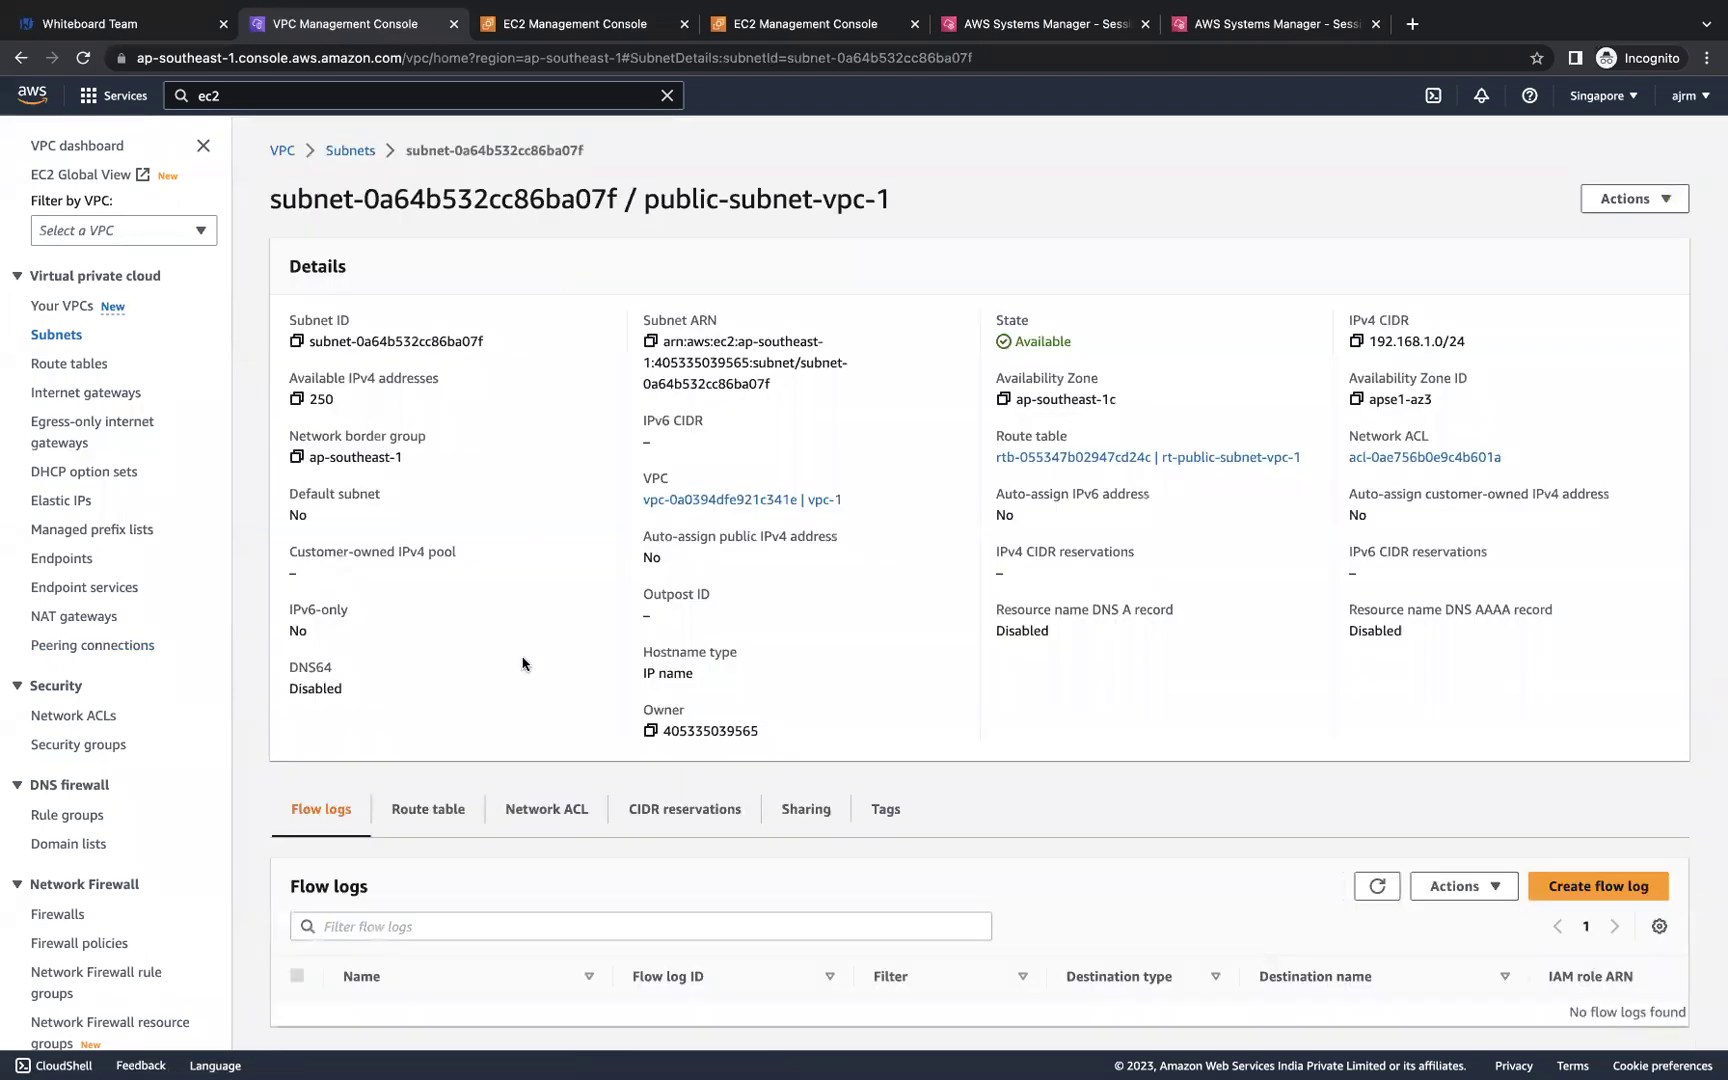
{"action": "left_click", "coordinate": [432, 808]}
{"action": "scroll", "coordinate": [641, 815], "scroll_direction": "down", "scroll_amount": 2}
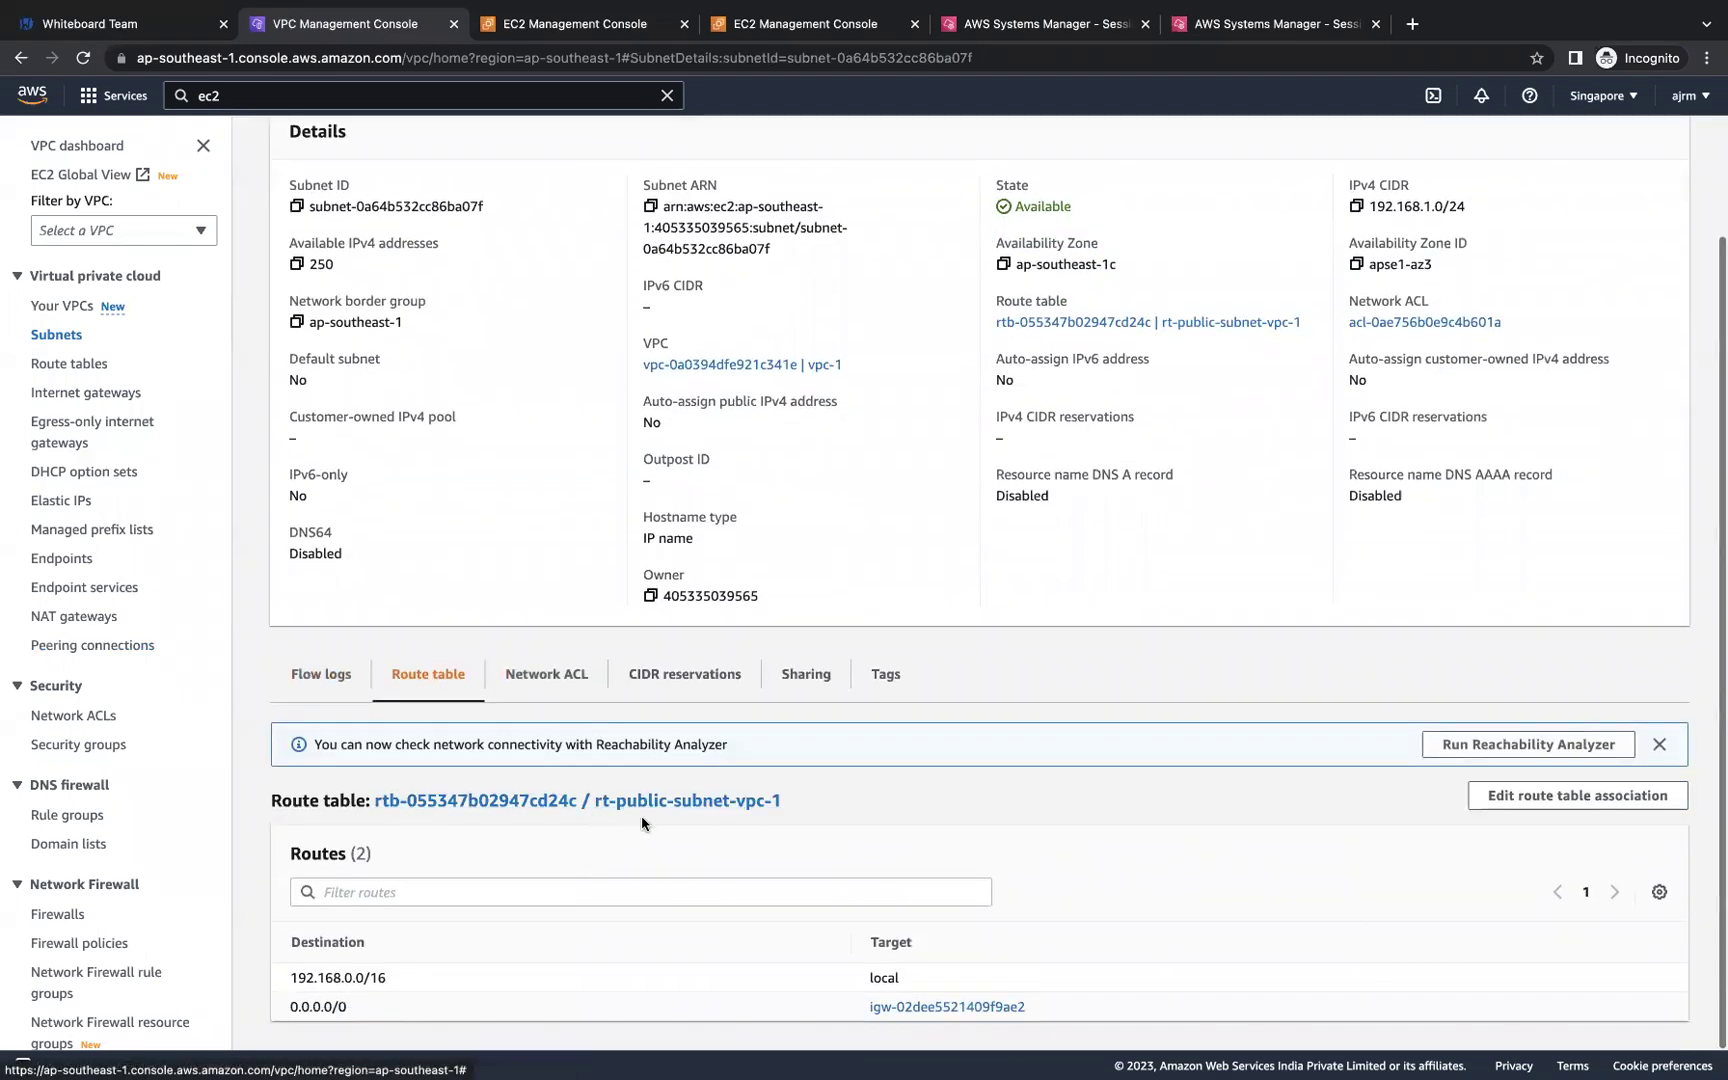
{"action": "left_click", "coordinate": [677, 802]}
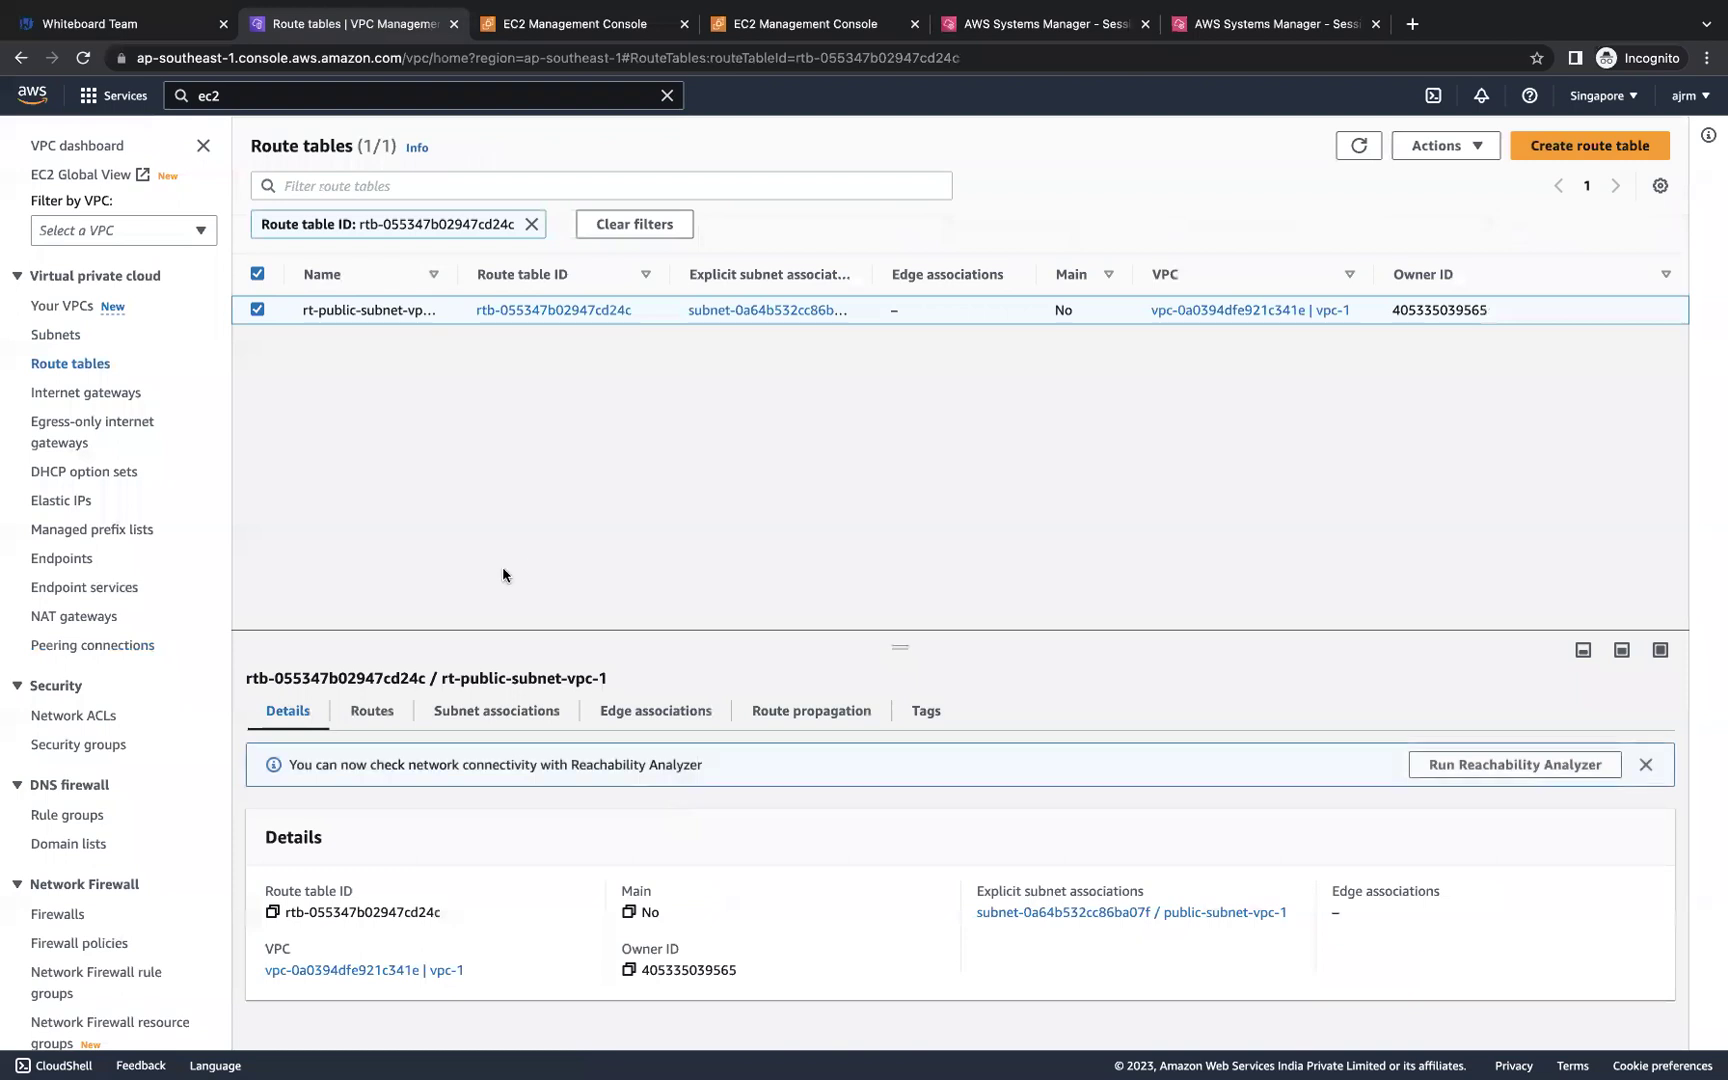
{"action": "left_click", "coordinate": [372, 711]}
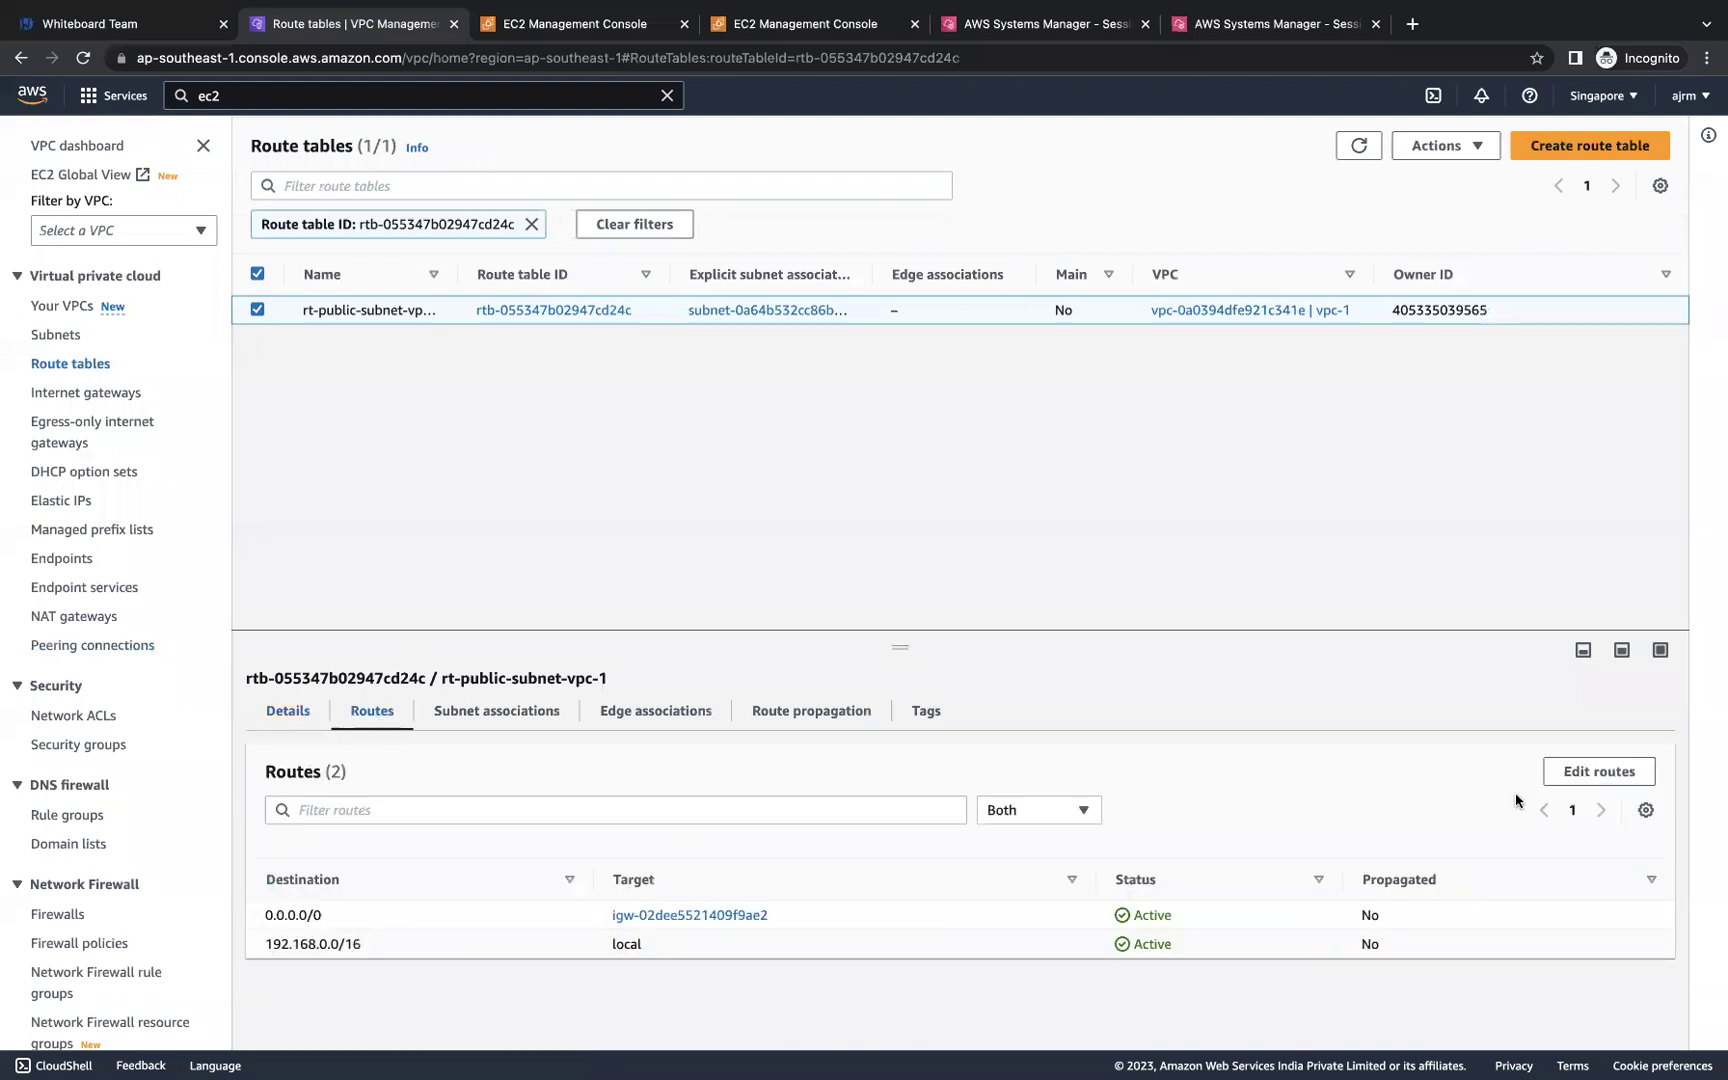
{"action": "left_click", "coordinate": [1603, 778]}
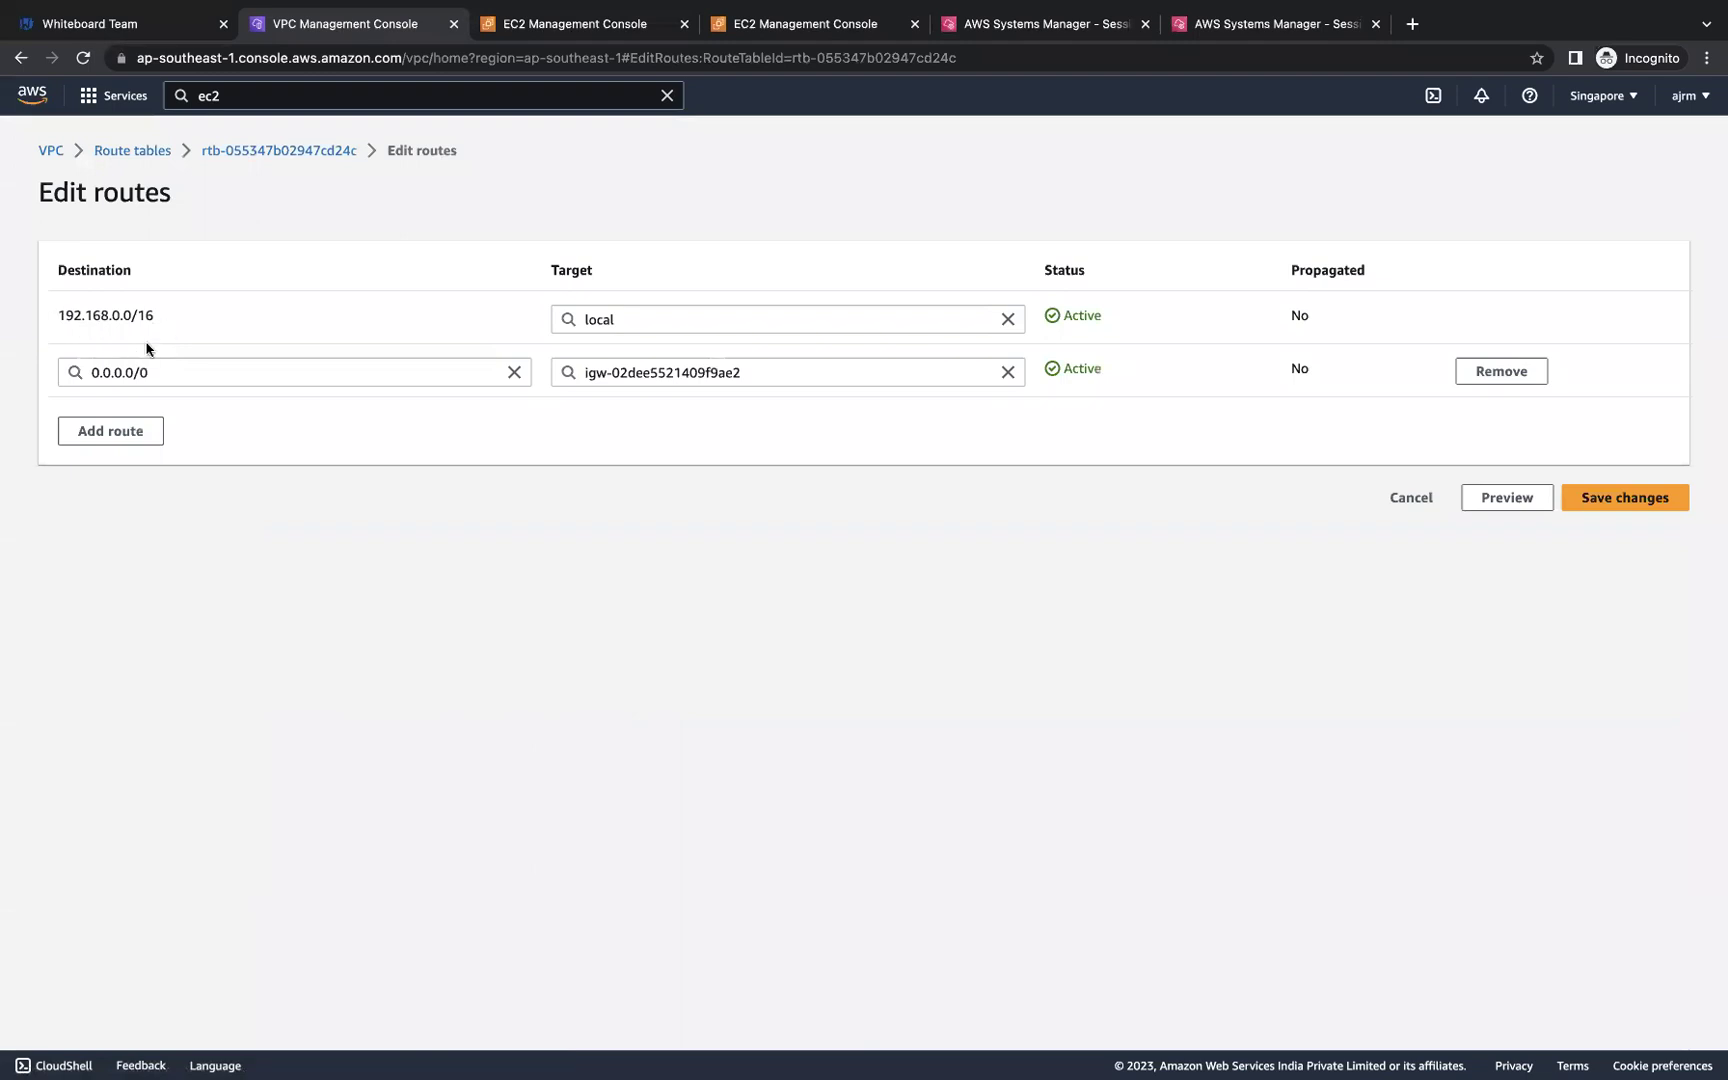
Step: Add a route for 10.1.0.0/16 targeting the vpc-1-peer-vpc-2 peering connection and save the route table
{"action": "left_click", "coordinate": [133, 434]}
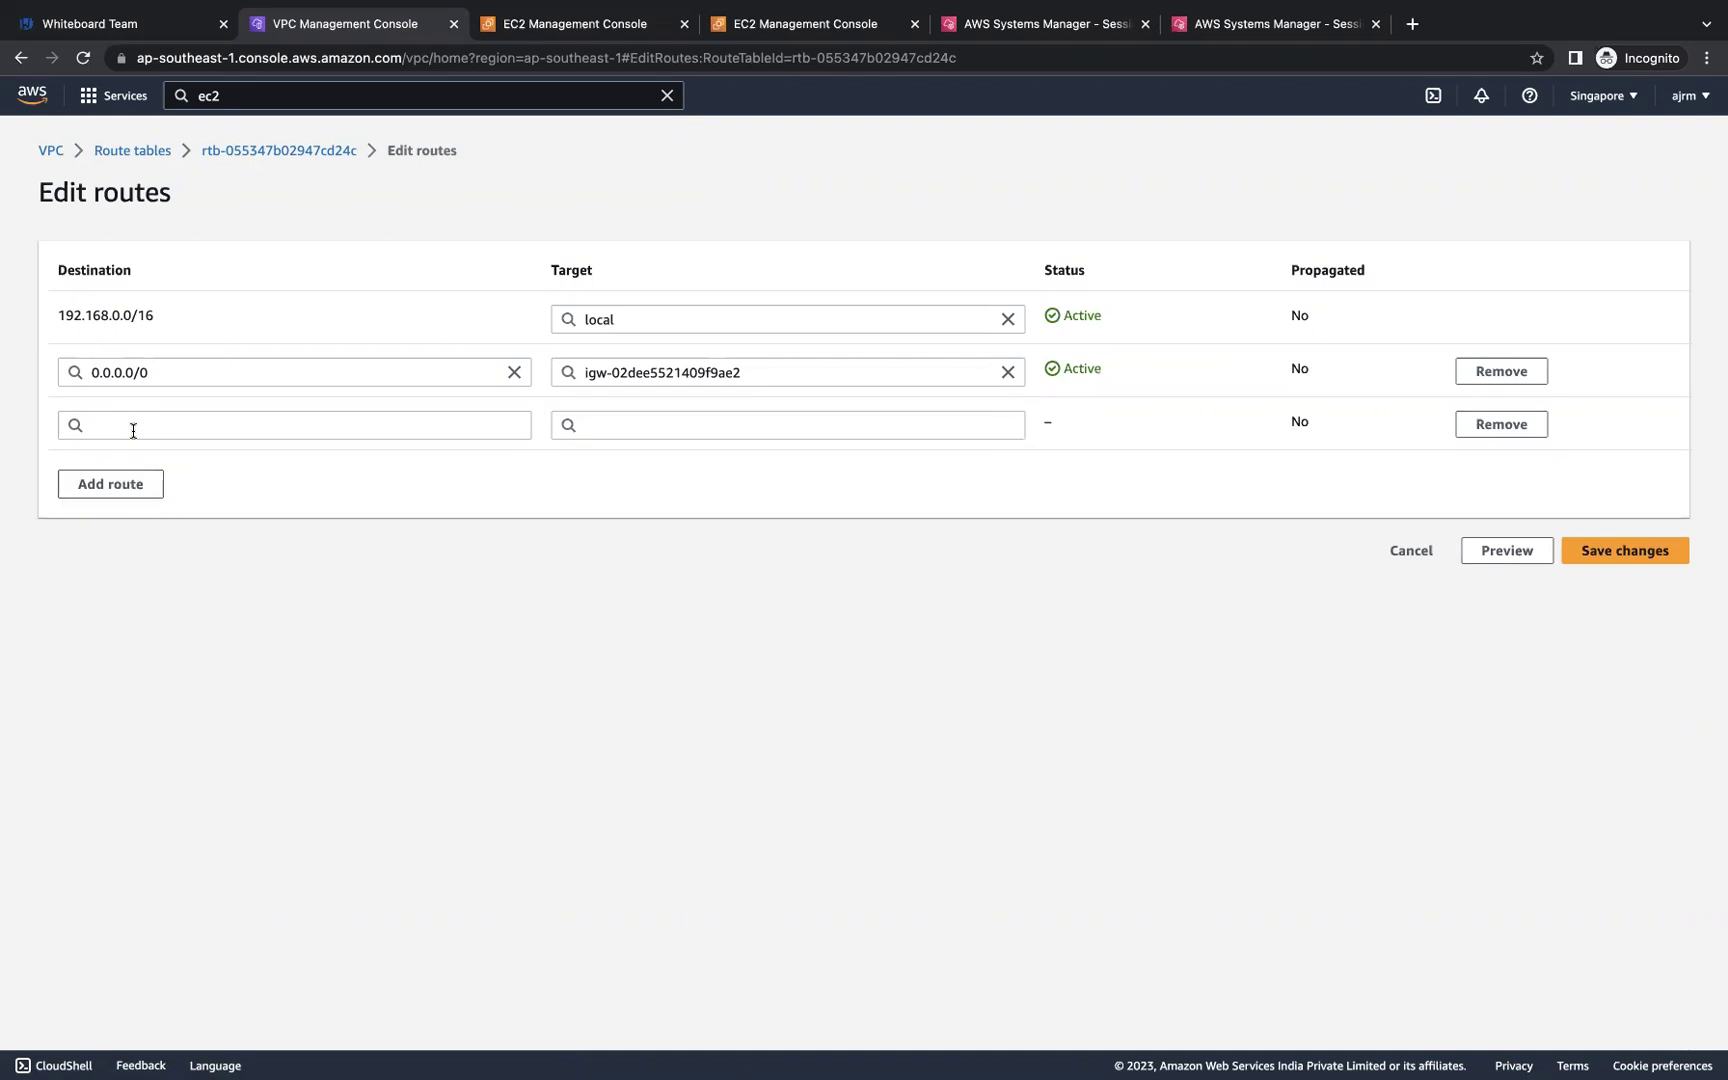
{"action": "left_click", "coordinate": [108, 427]}
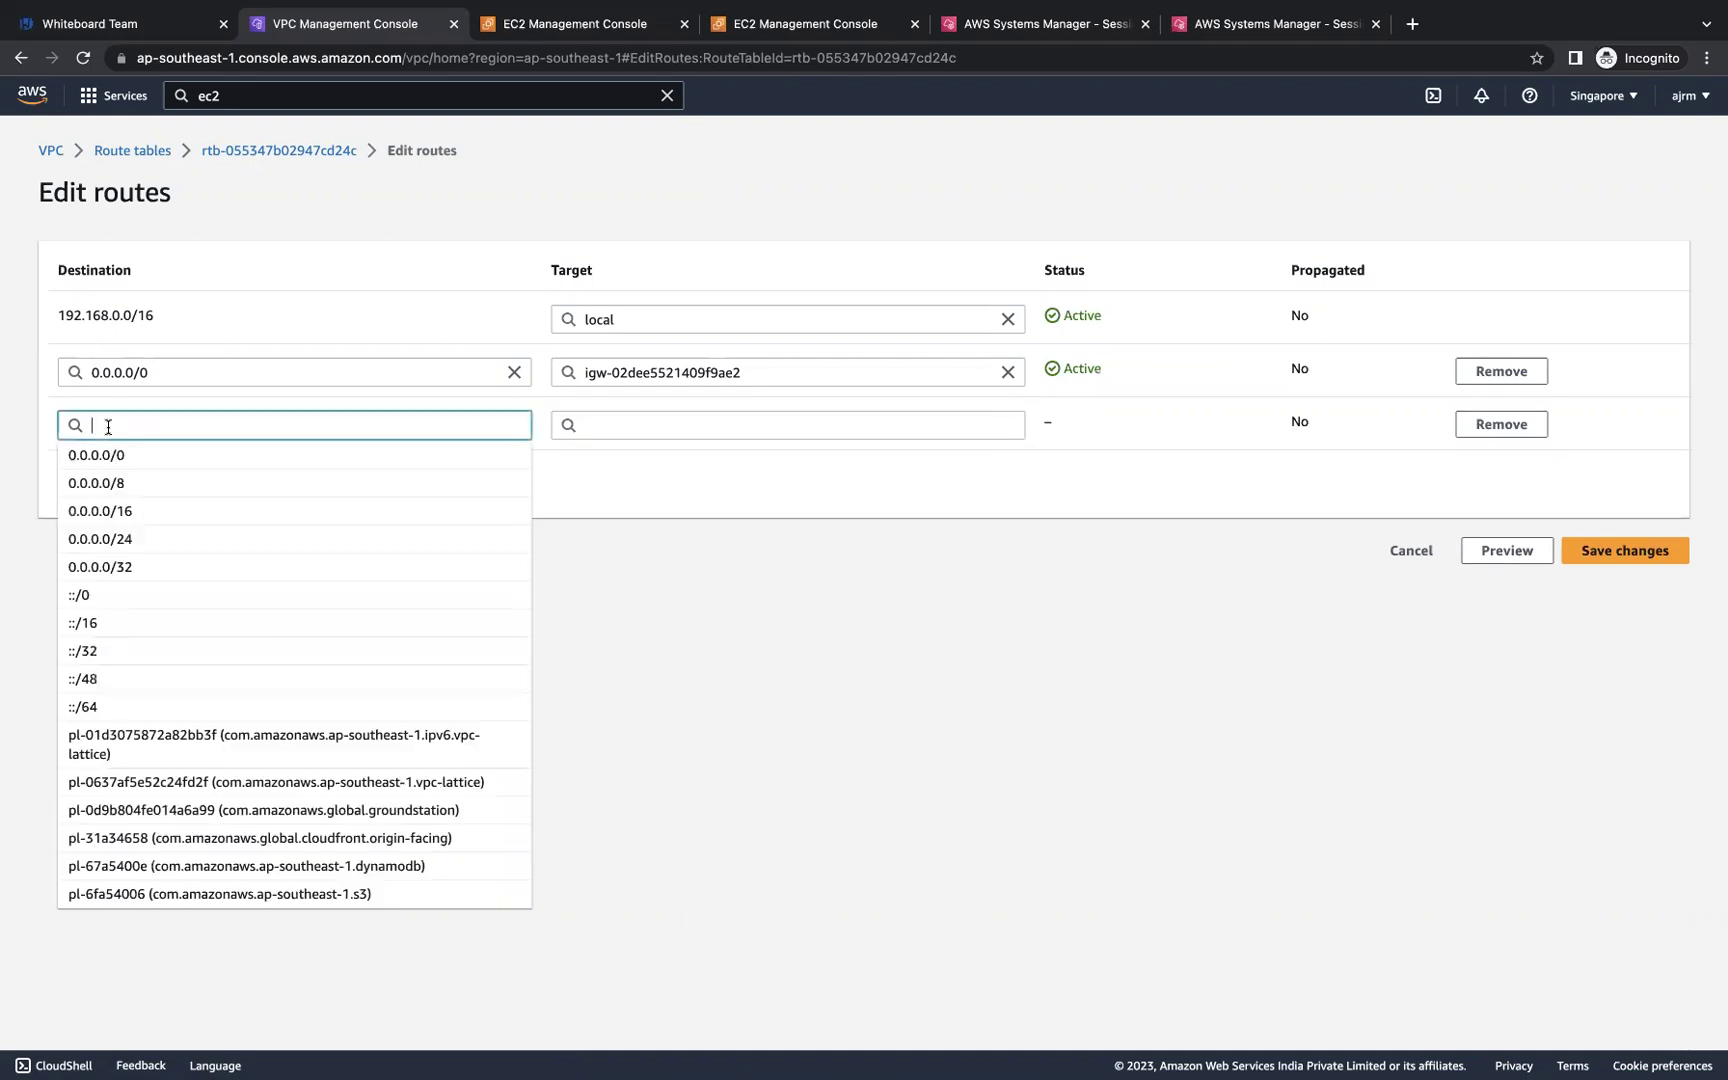
{"action": "type", "text": "10.1."}
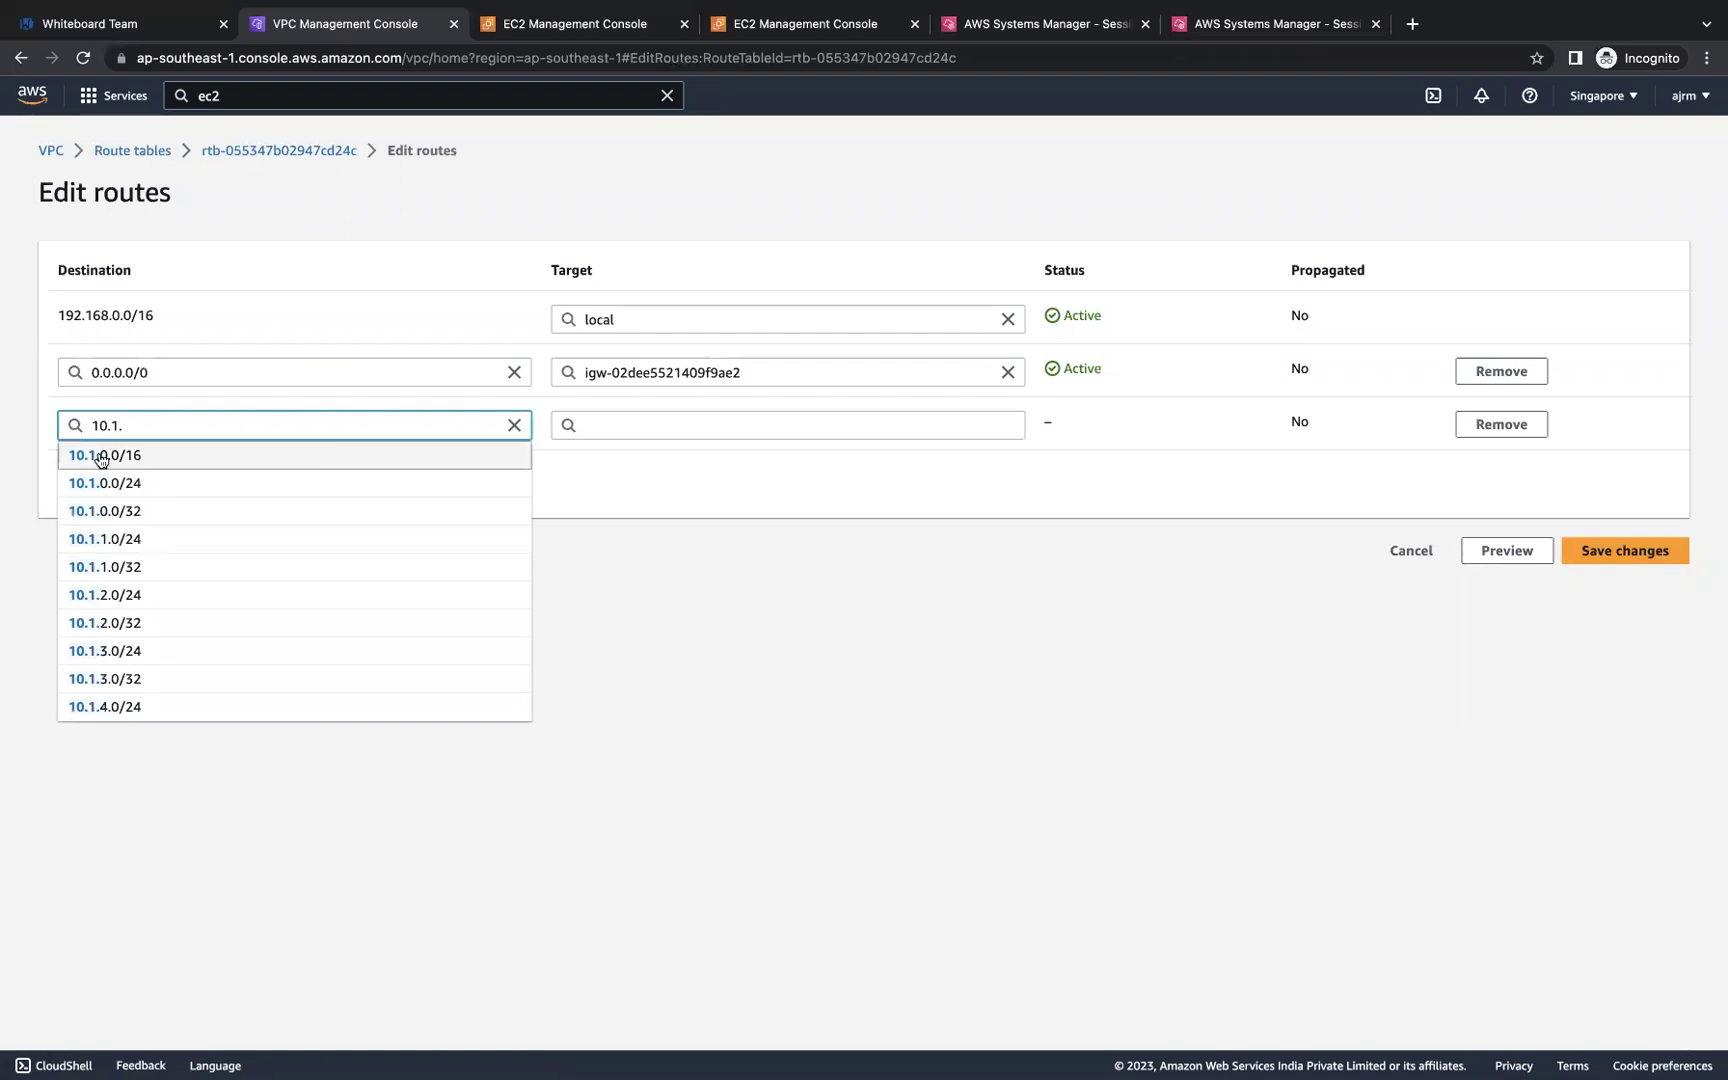
{"action": "left_click", "coordinate": [103, 457]}
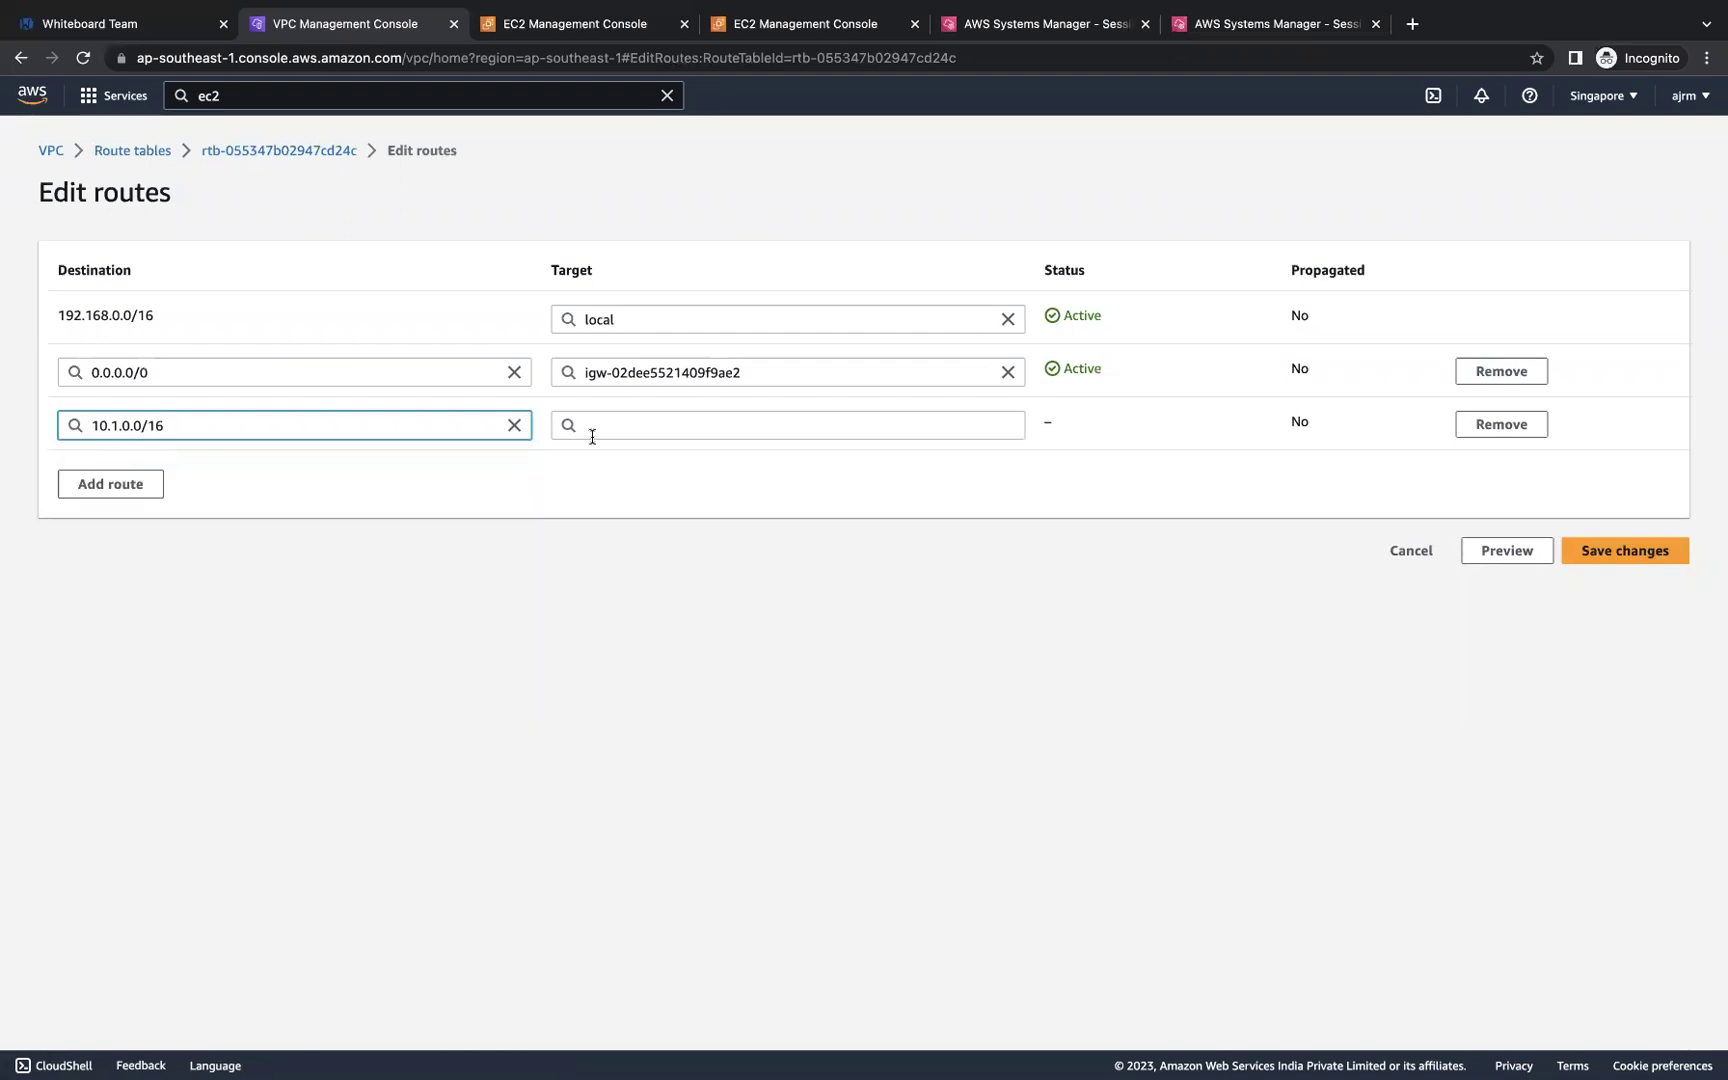
{"action": "left_click", "coordinate": [652, 427]}
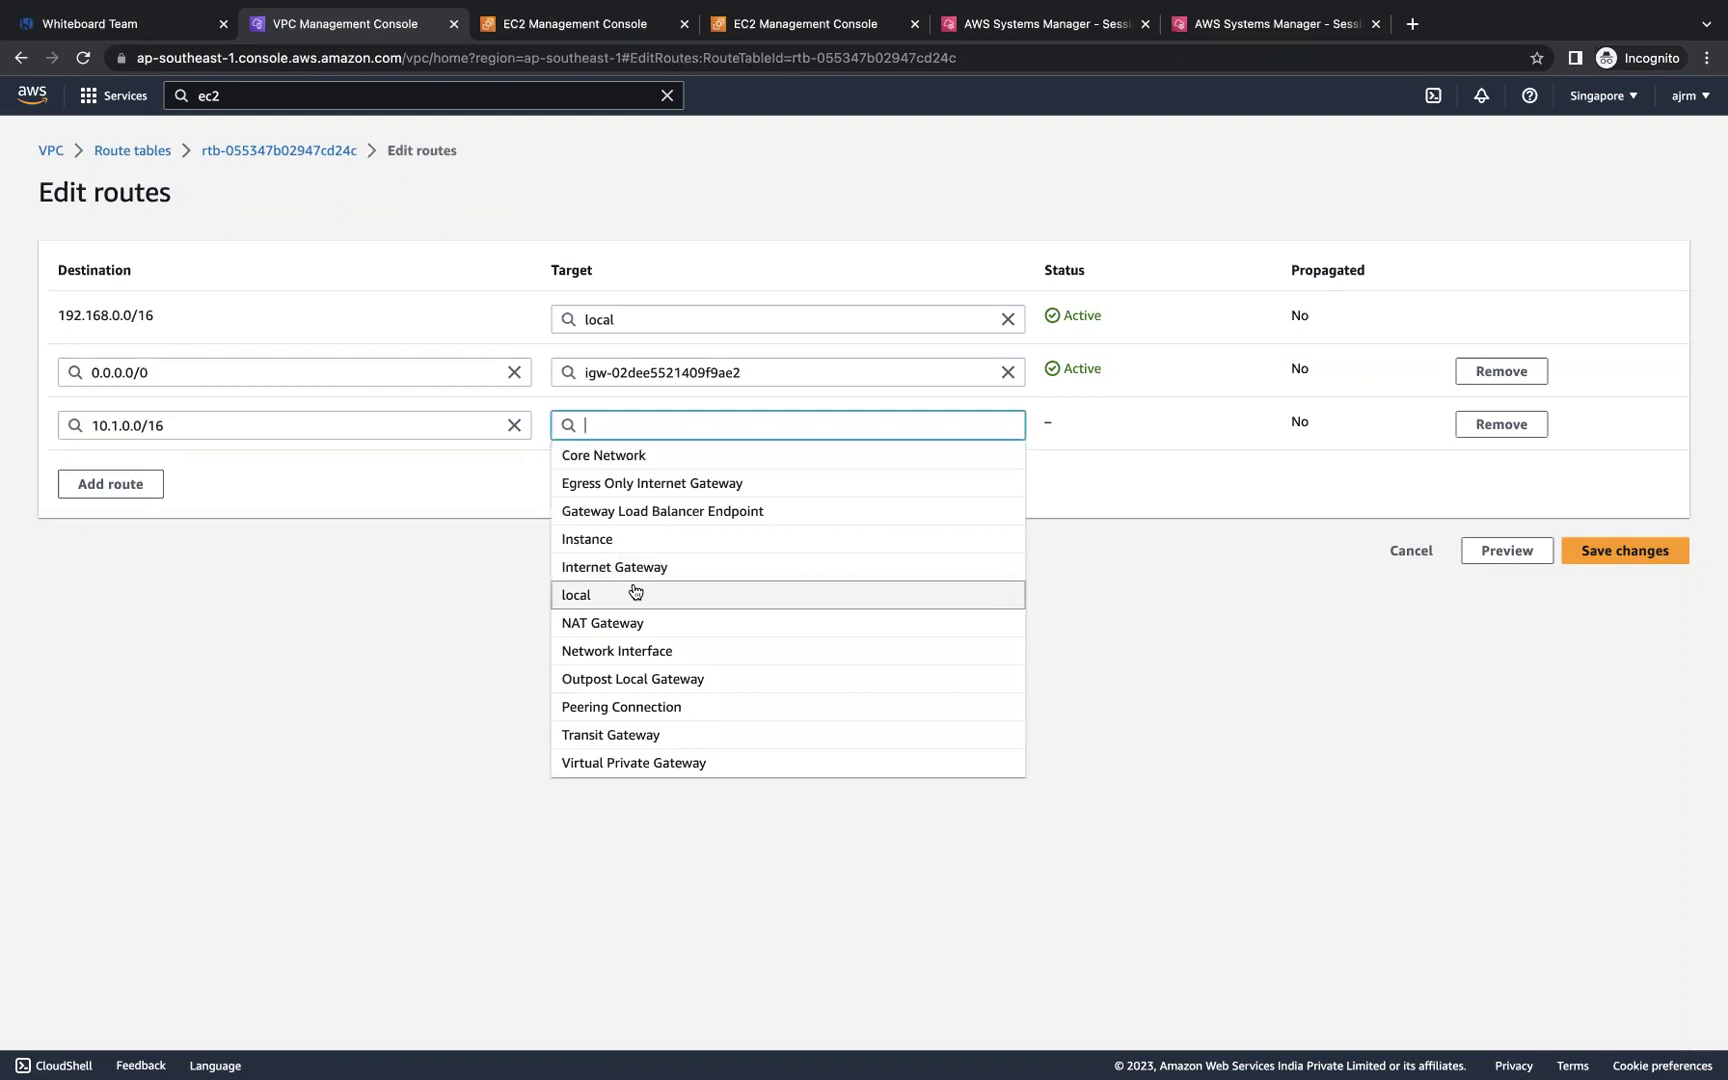
{"action": "left_click", "coordinate": [602, 706]}
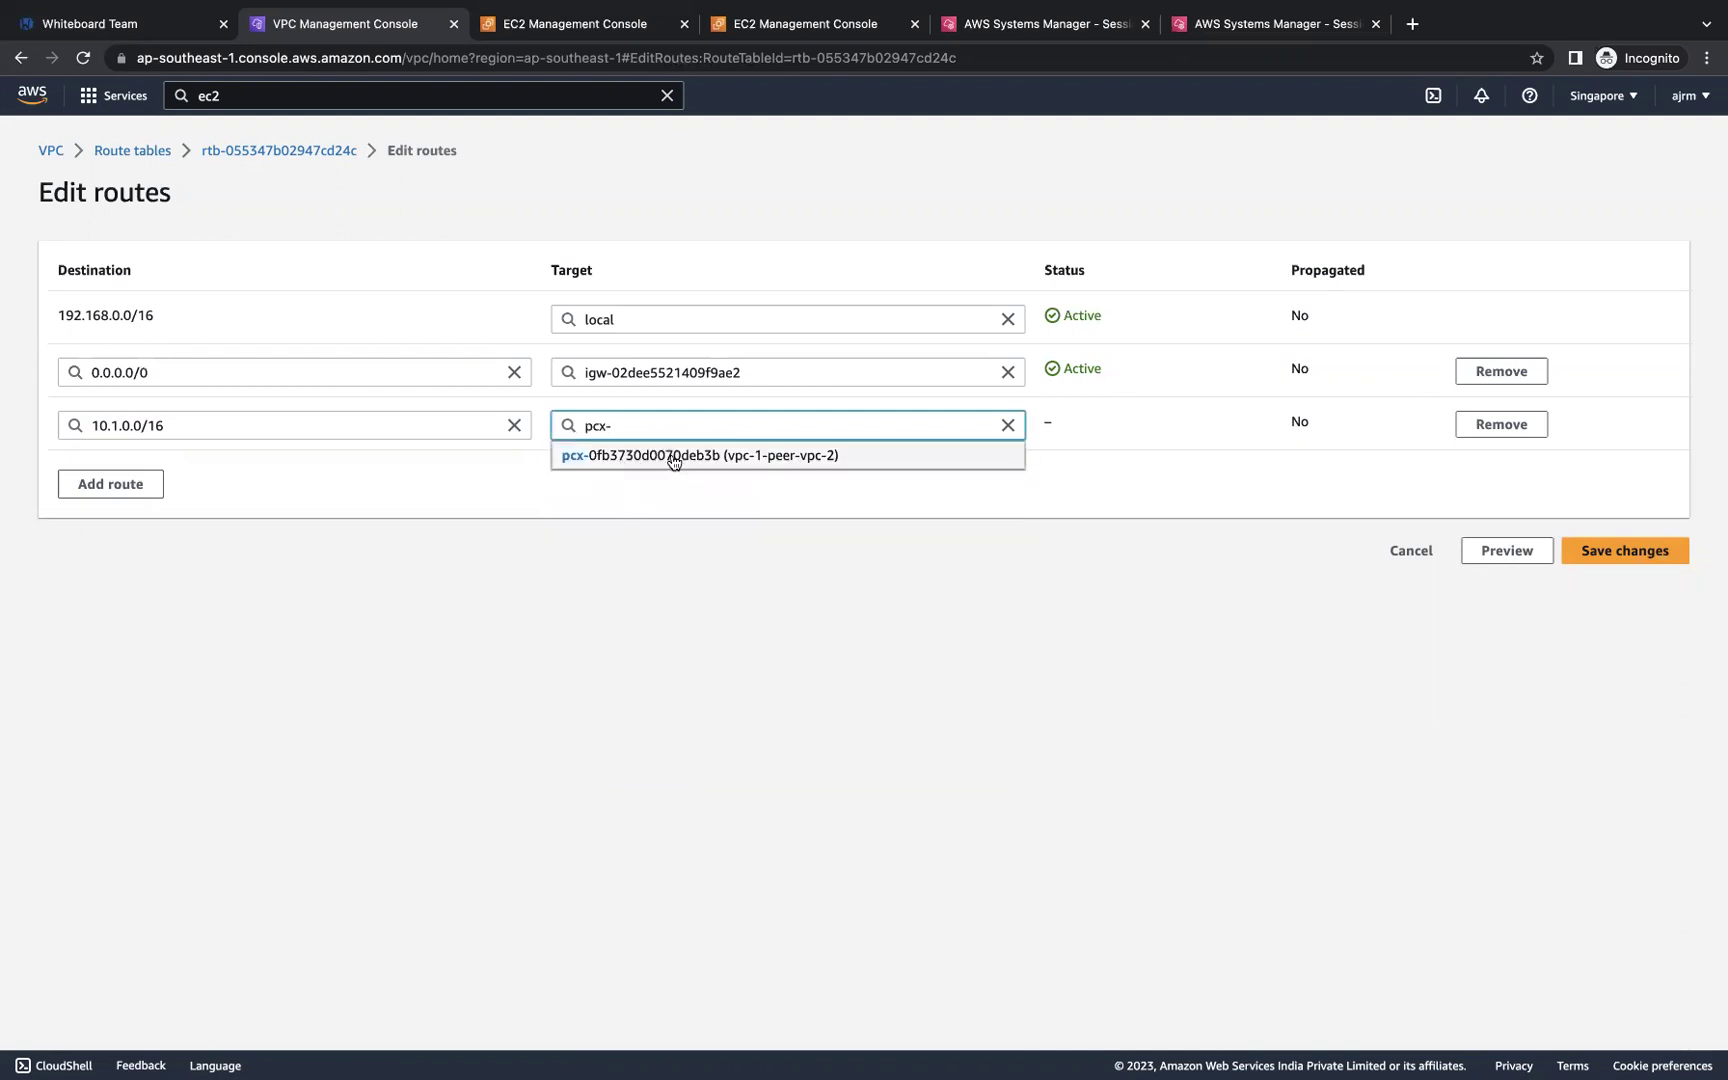
{"action": "left_click", "coordinate": [750, 457]}
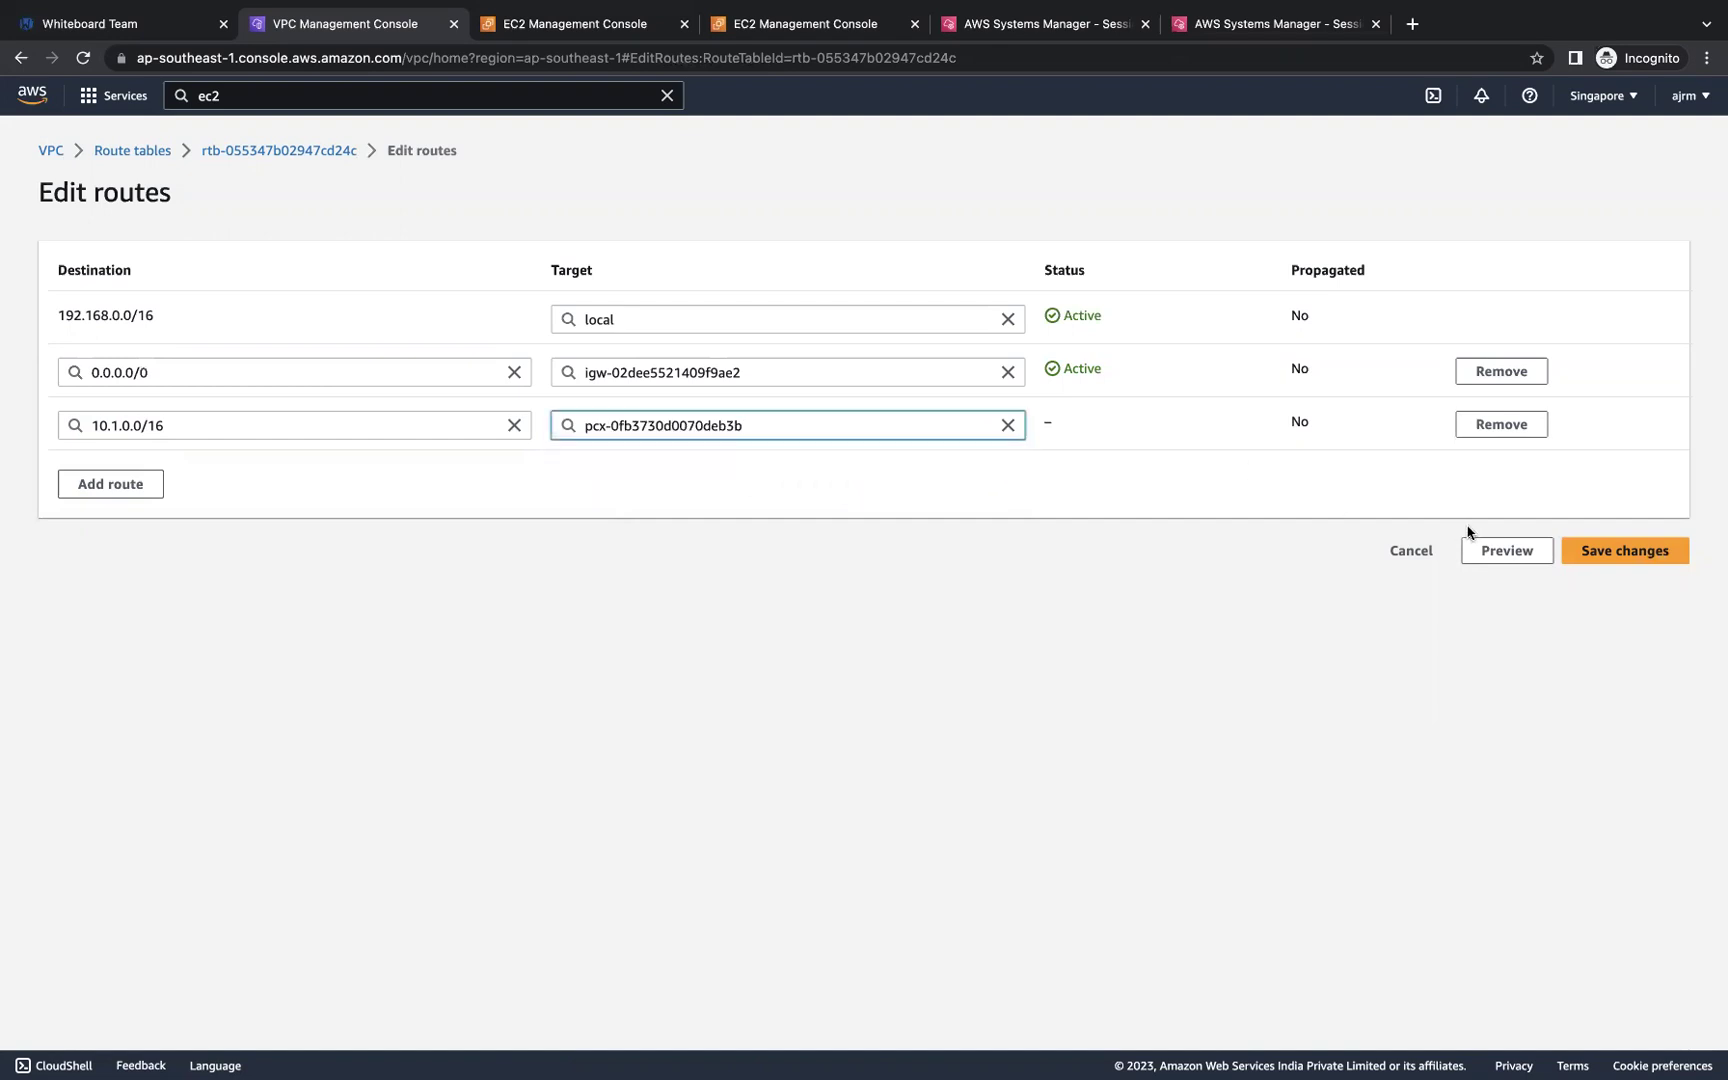
{"action": "left_click", "coordinate": [1594, 549]}
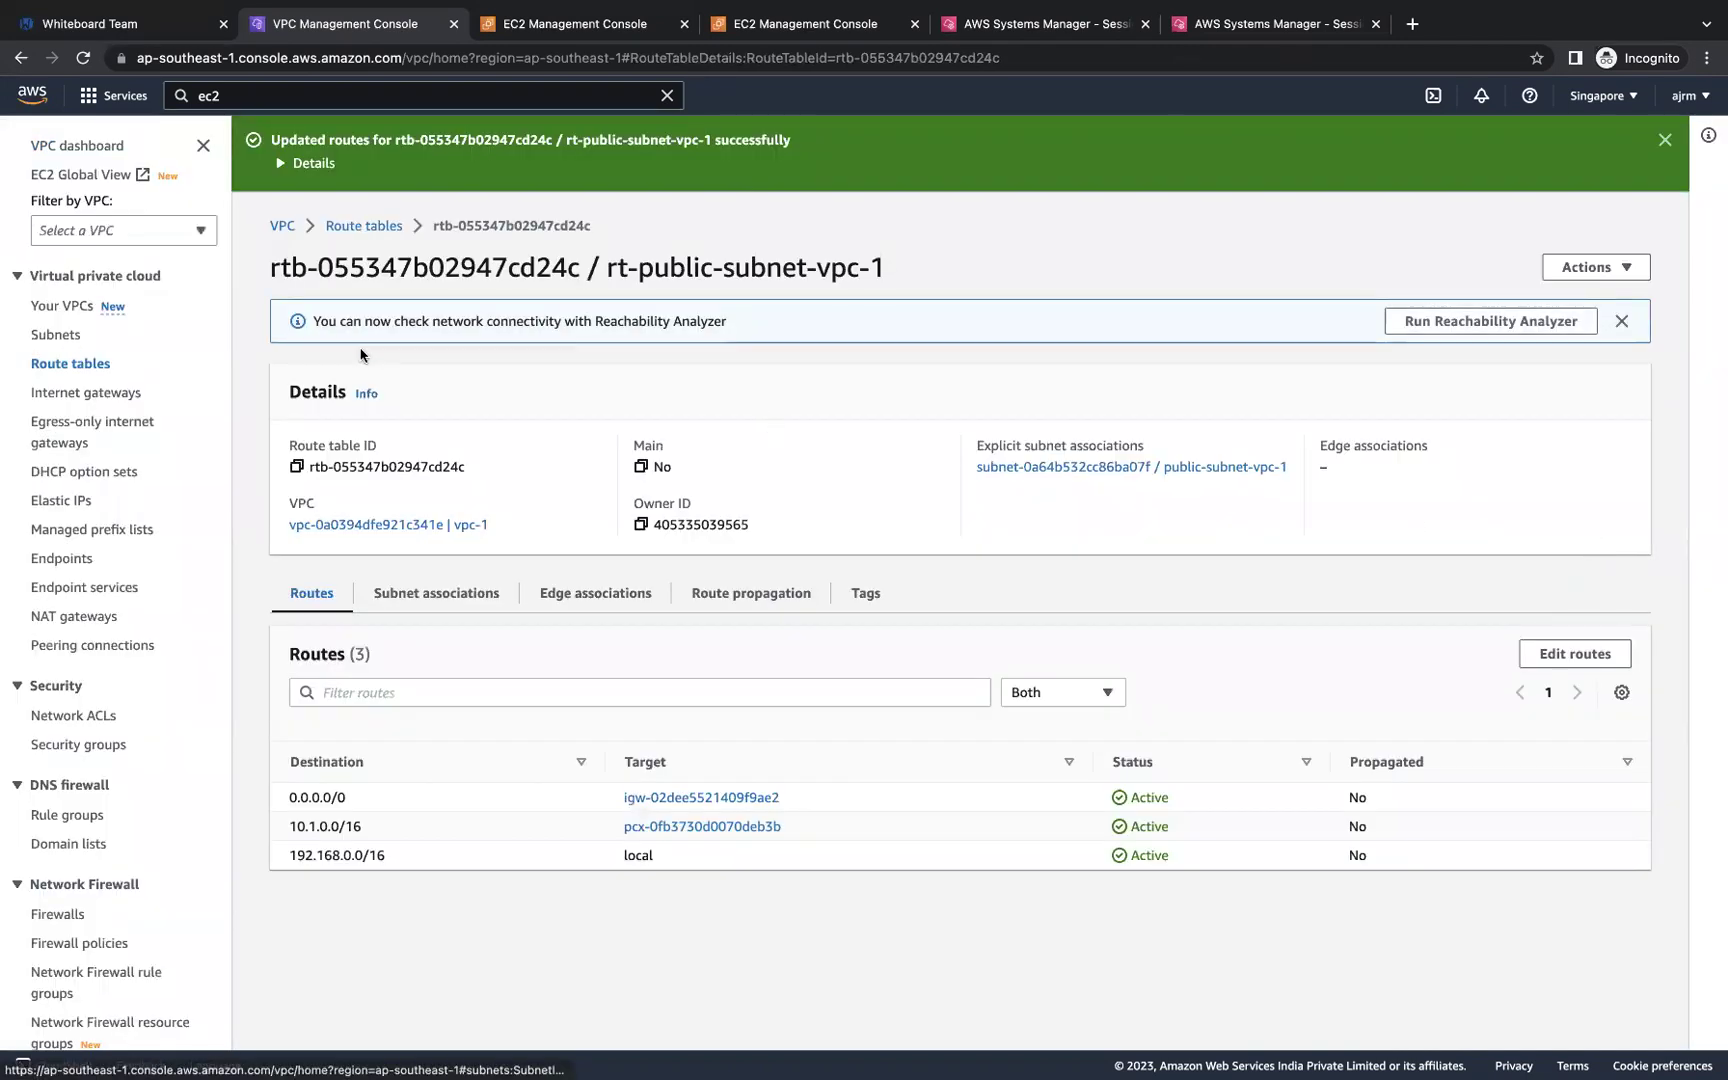
Step: Open rt-public-subnet-vpc-2, the route table of public-subnet-vpc-2, for route editing
{"action": "left_click", "coordinate": [58, 338]}
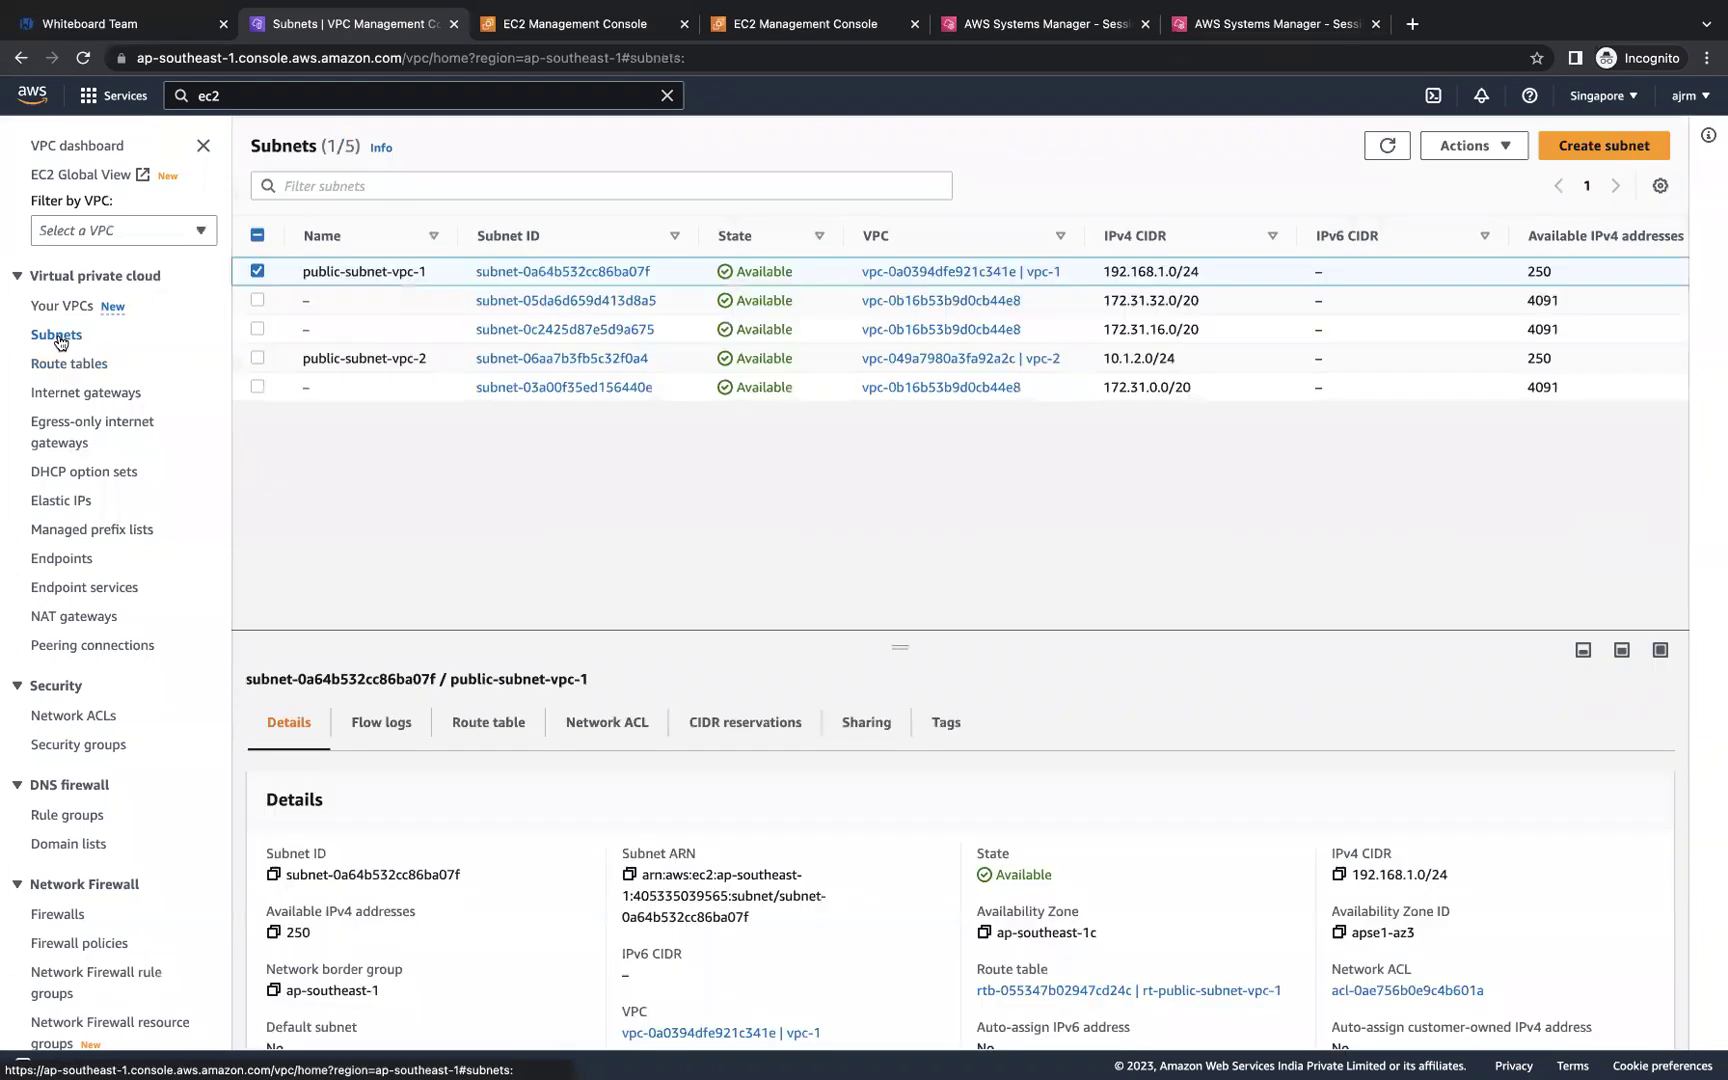
{"action": "left_click", "coordinate": [372, 356]}
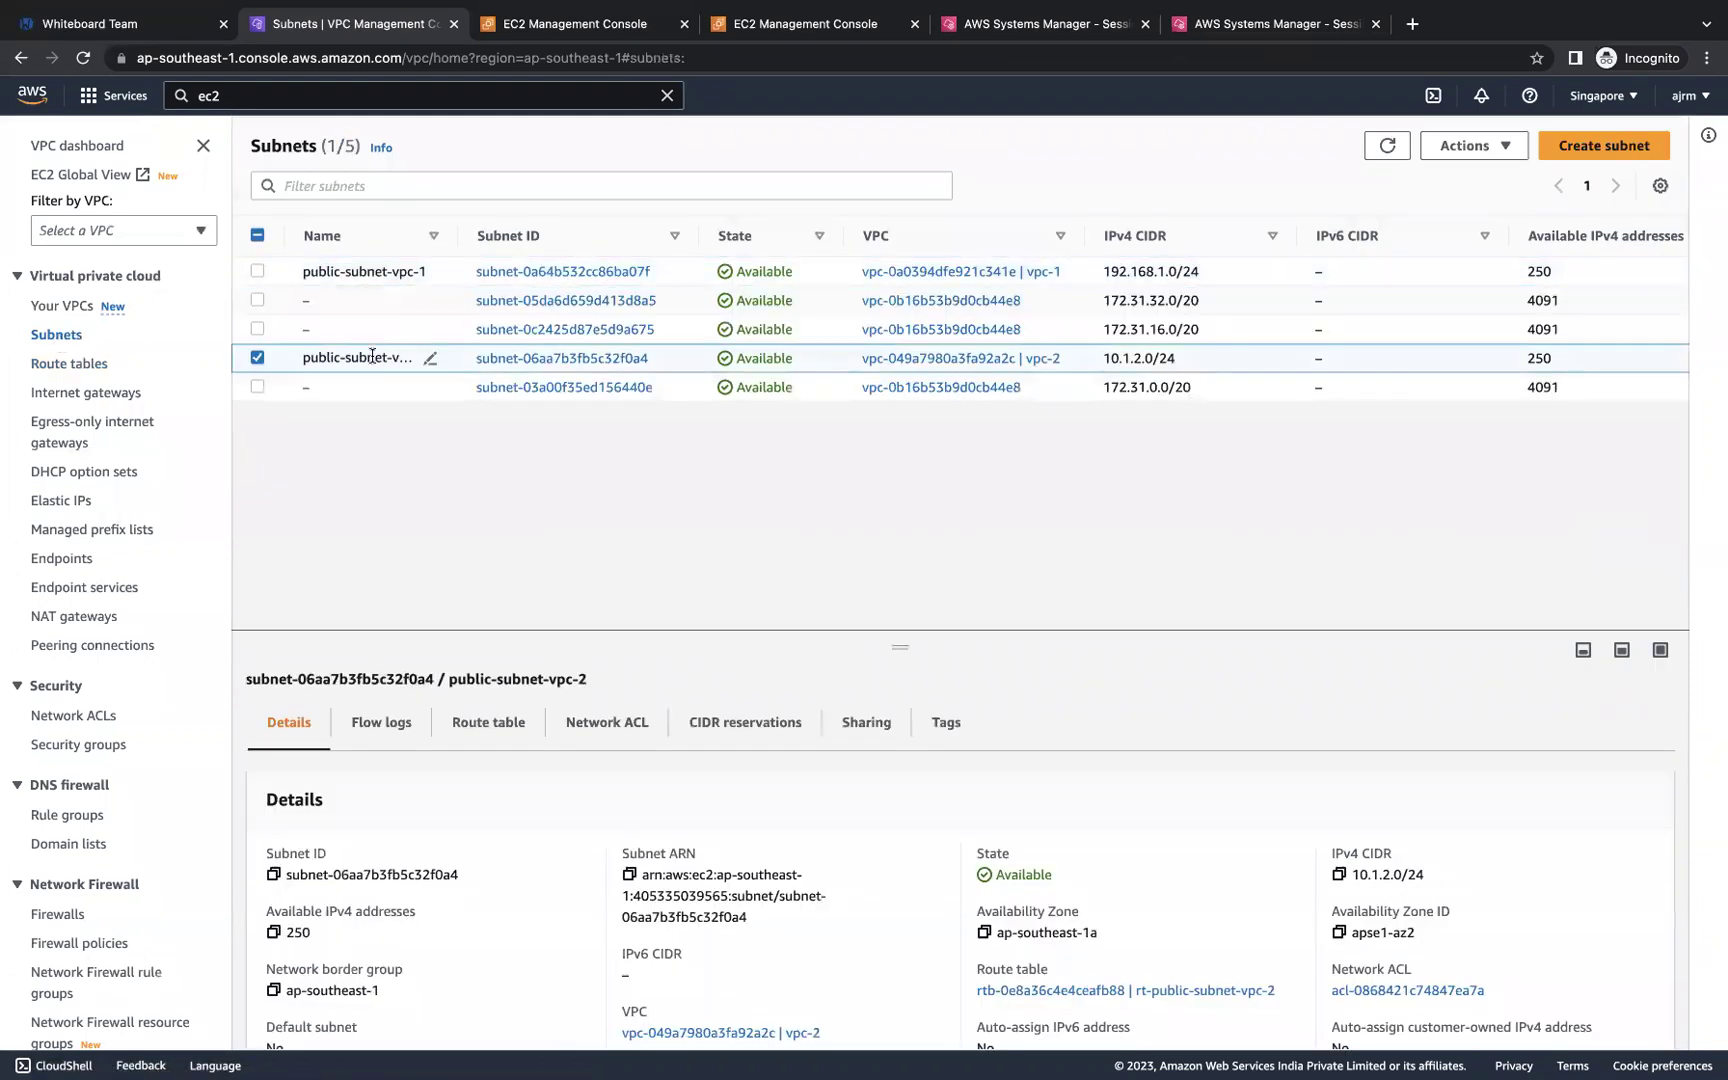
{"action": "left_click", "coordinate": [533, 357]}
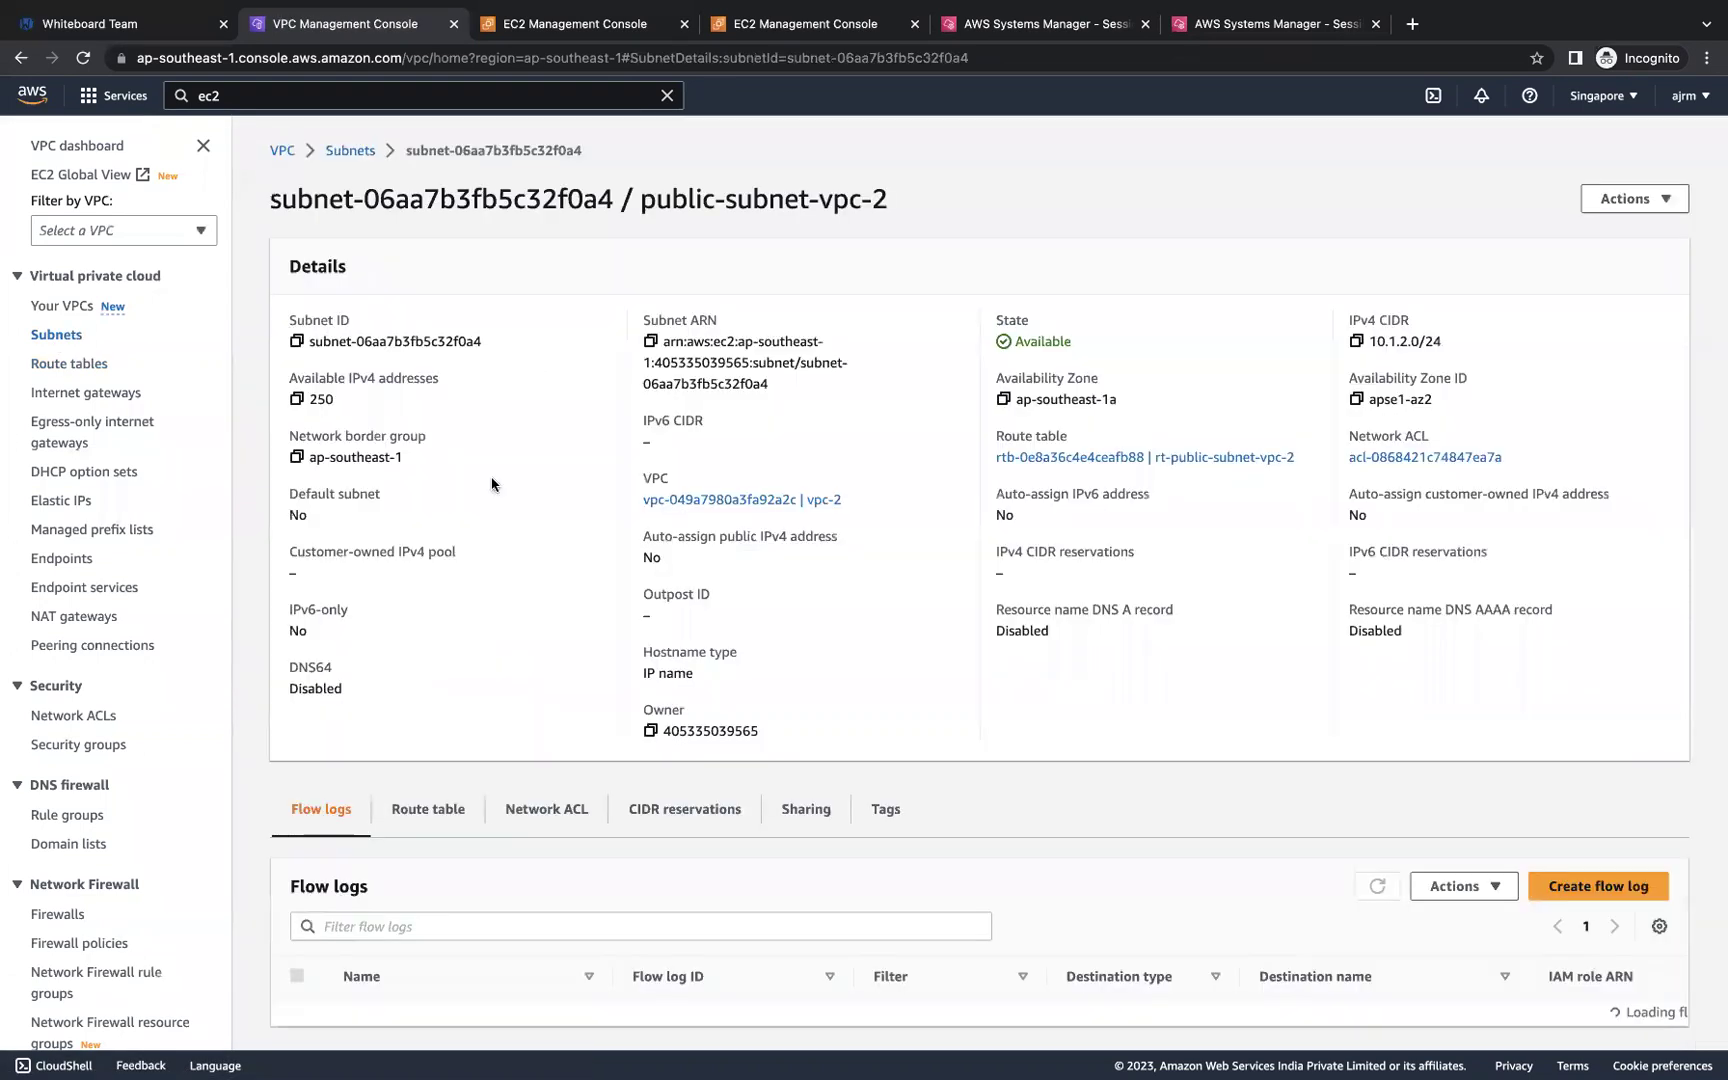
{"action": "left_click", "coordinate": [430, 810]}
{"action": "scroll", "coordinate": [614, 822], "scroll_direction": "down", "scroll_amount": 2}
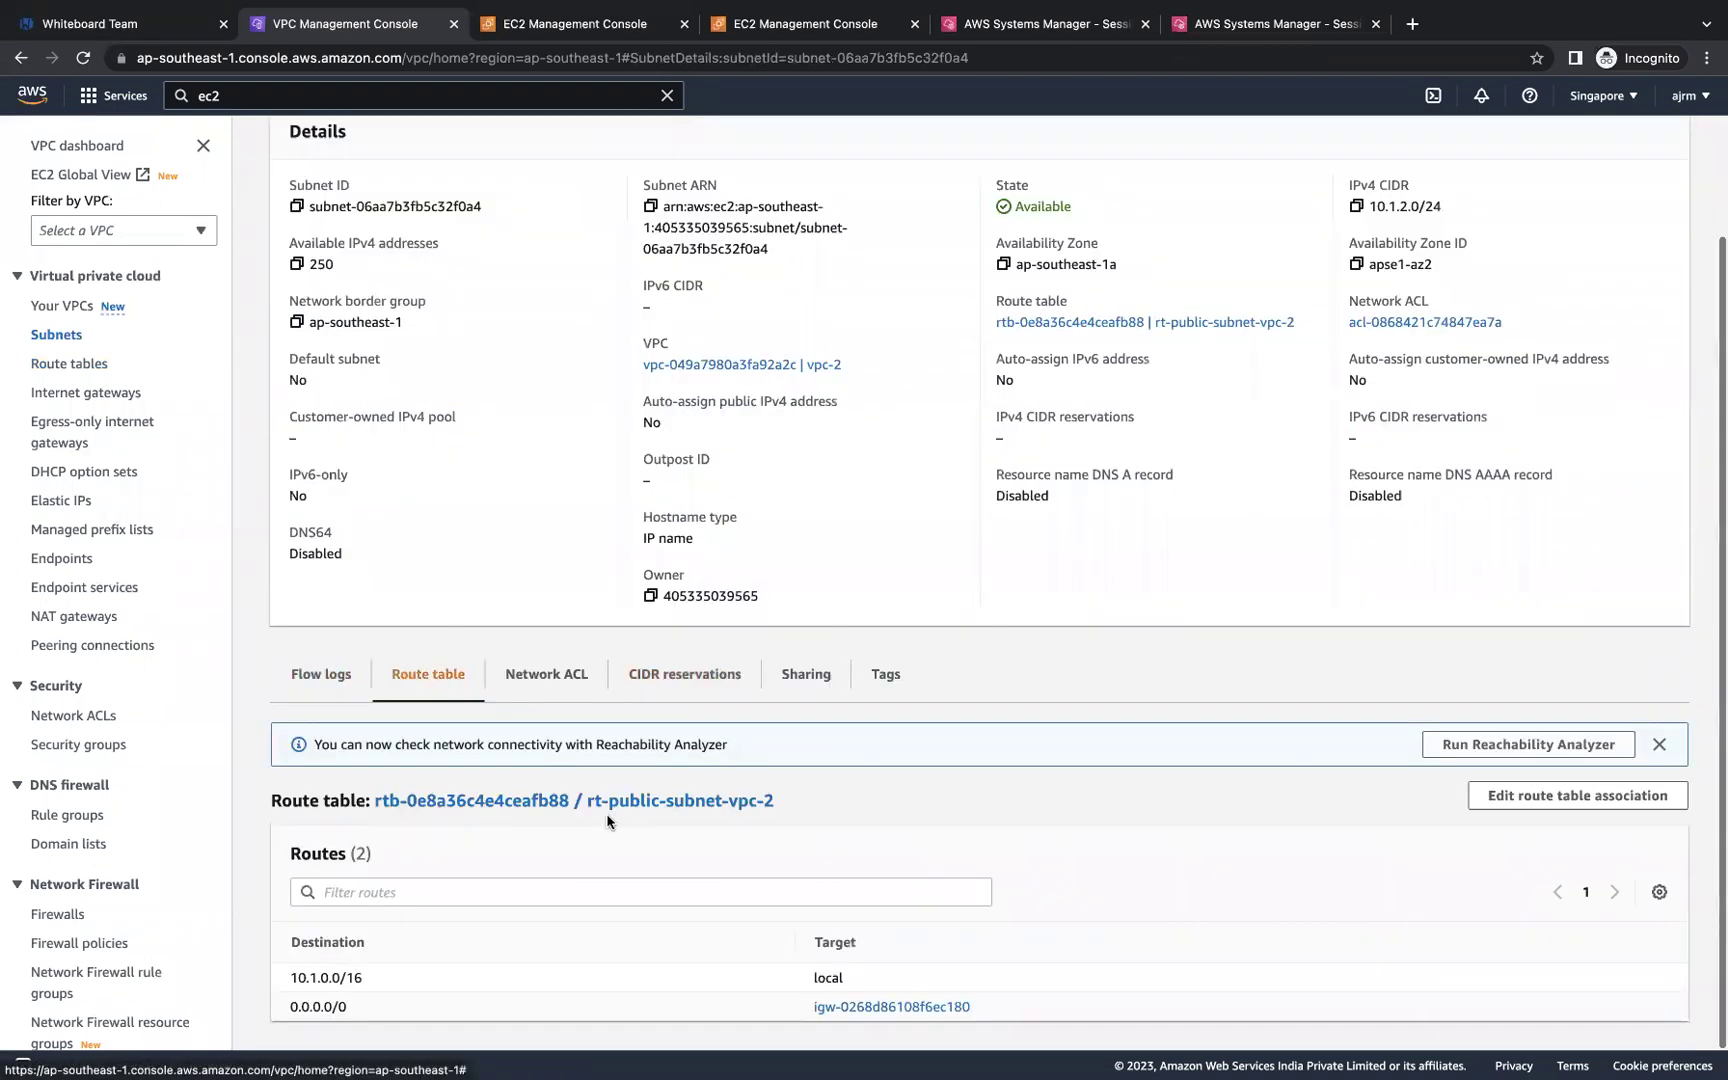
{"action": "left_click", "coordinate": [620, 796]}
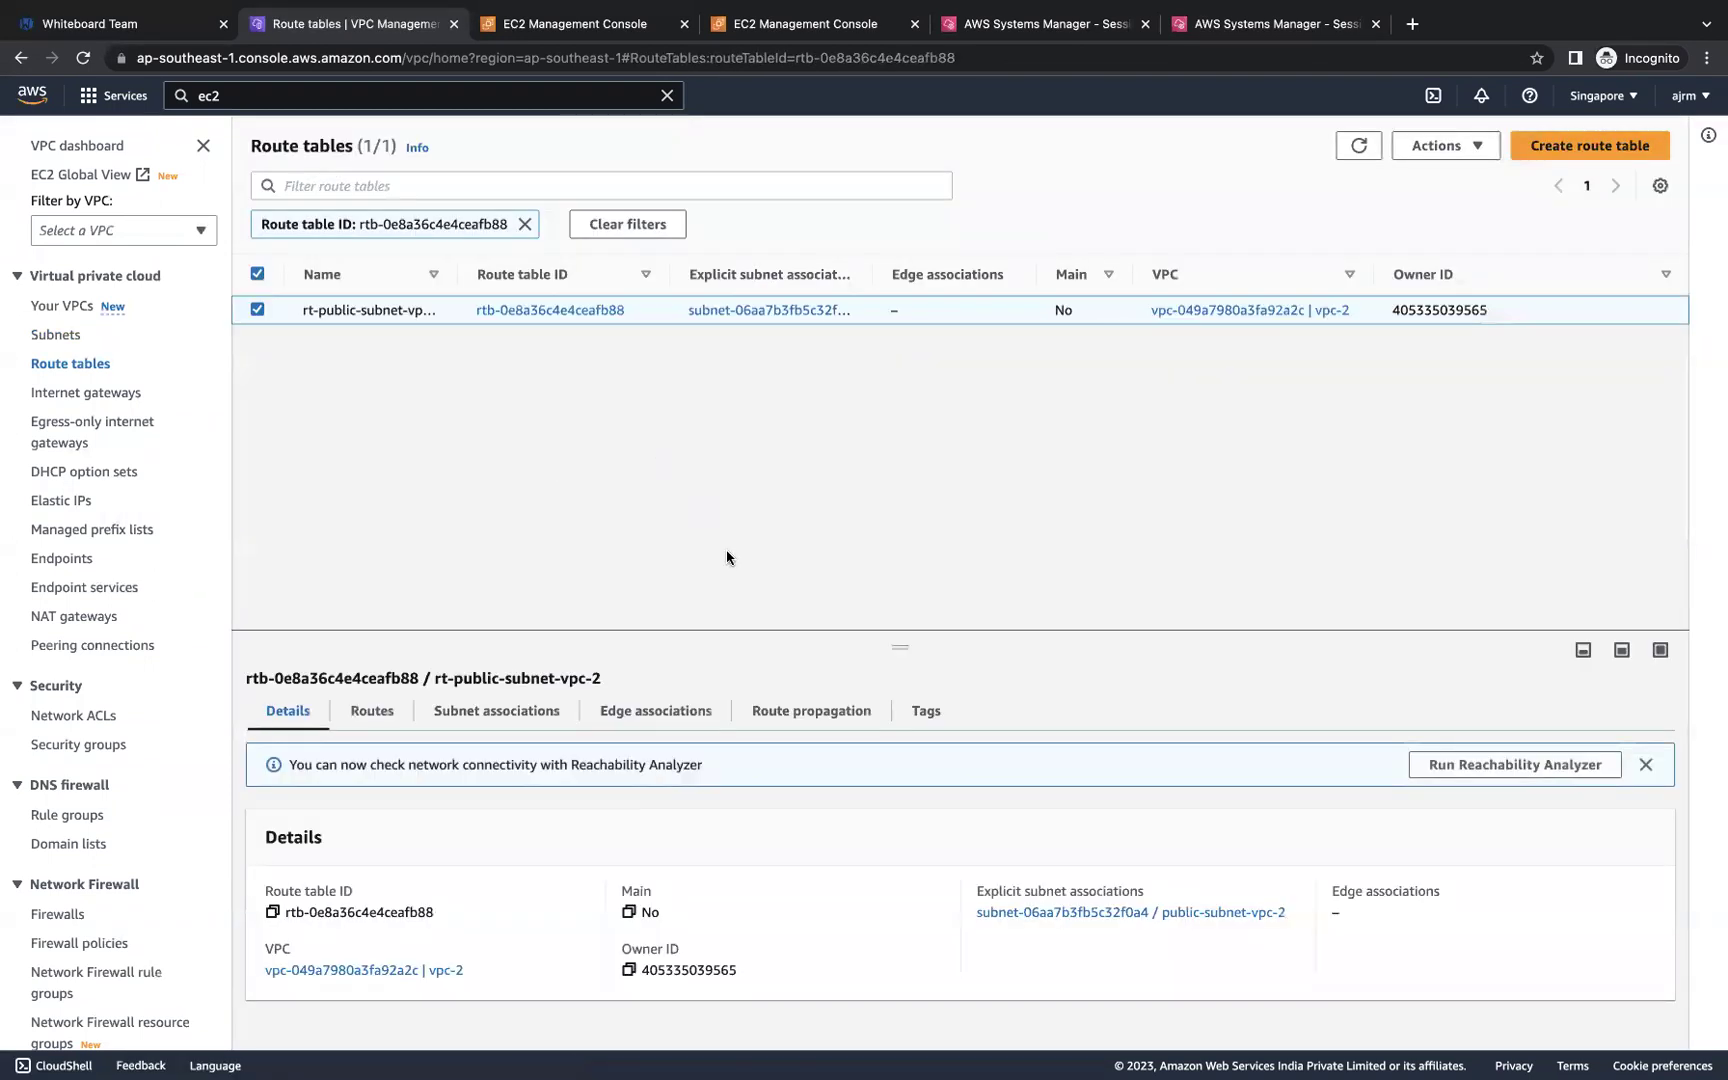
{"action": "left_click", "coordinate": [371, 724]}
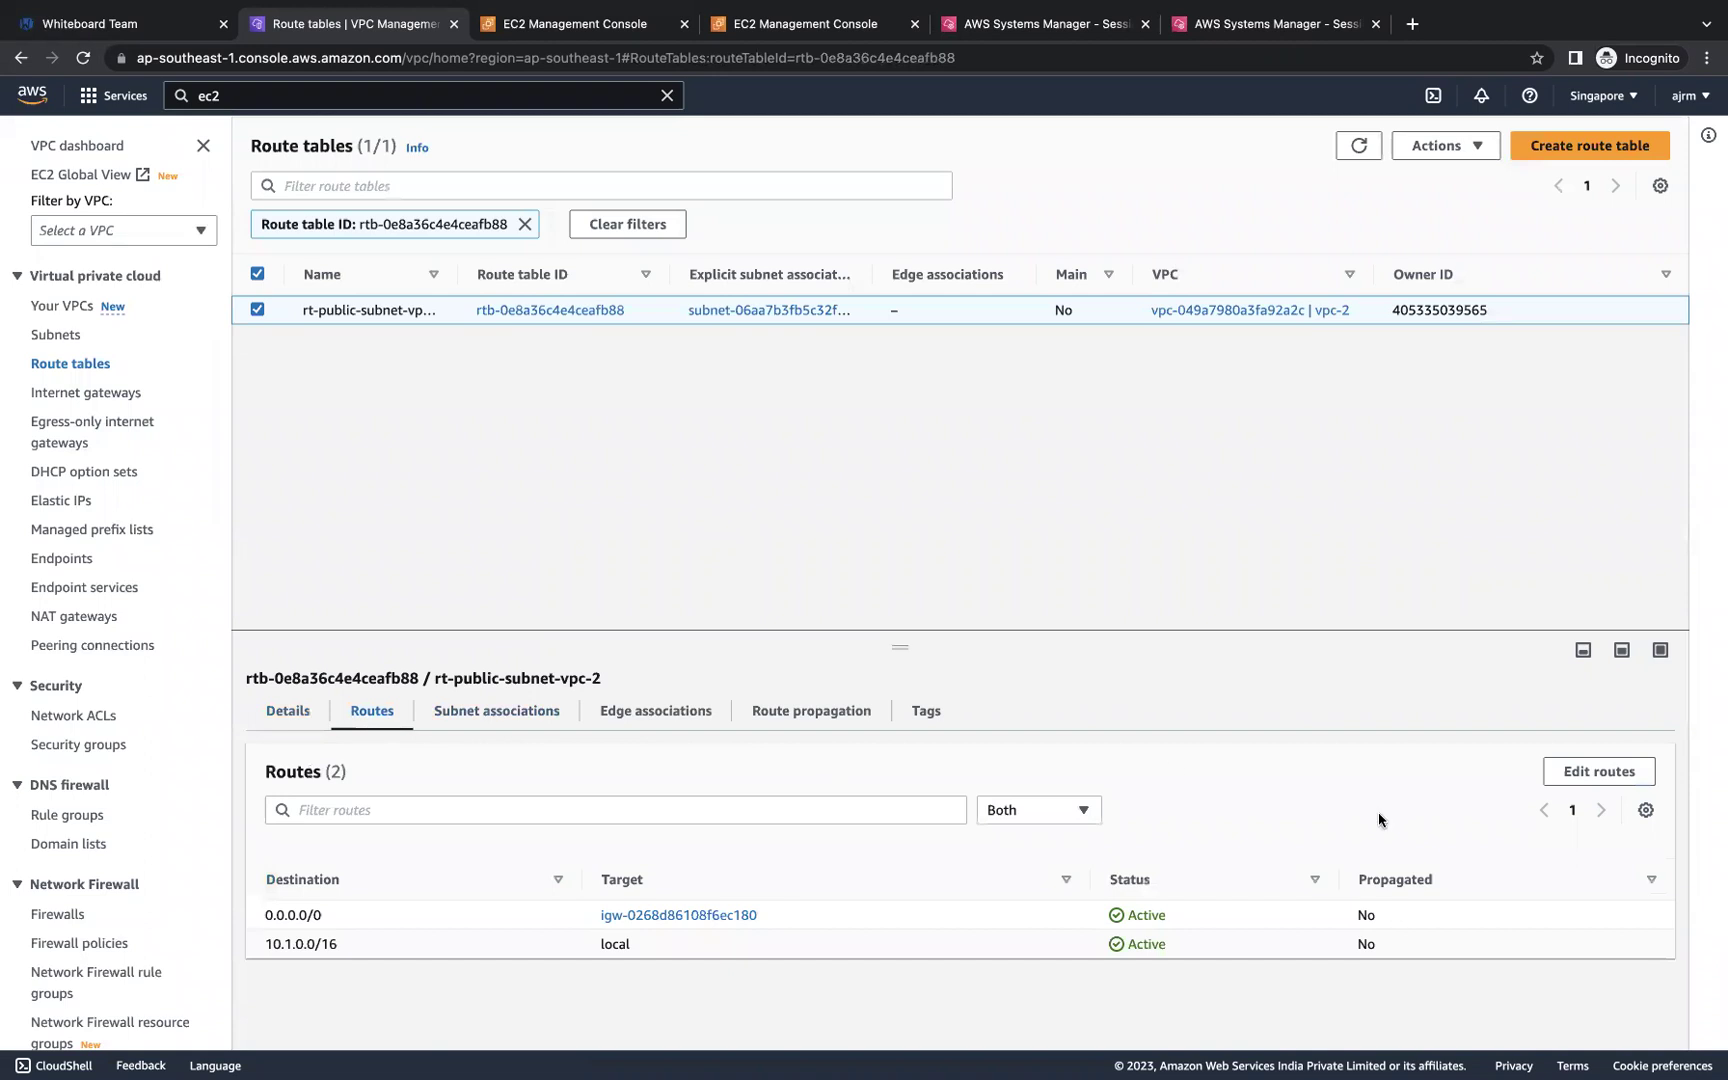
{"action": "left_click", "coordinate": [1599, 771]}
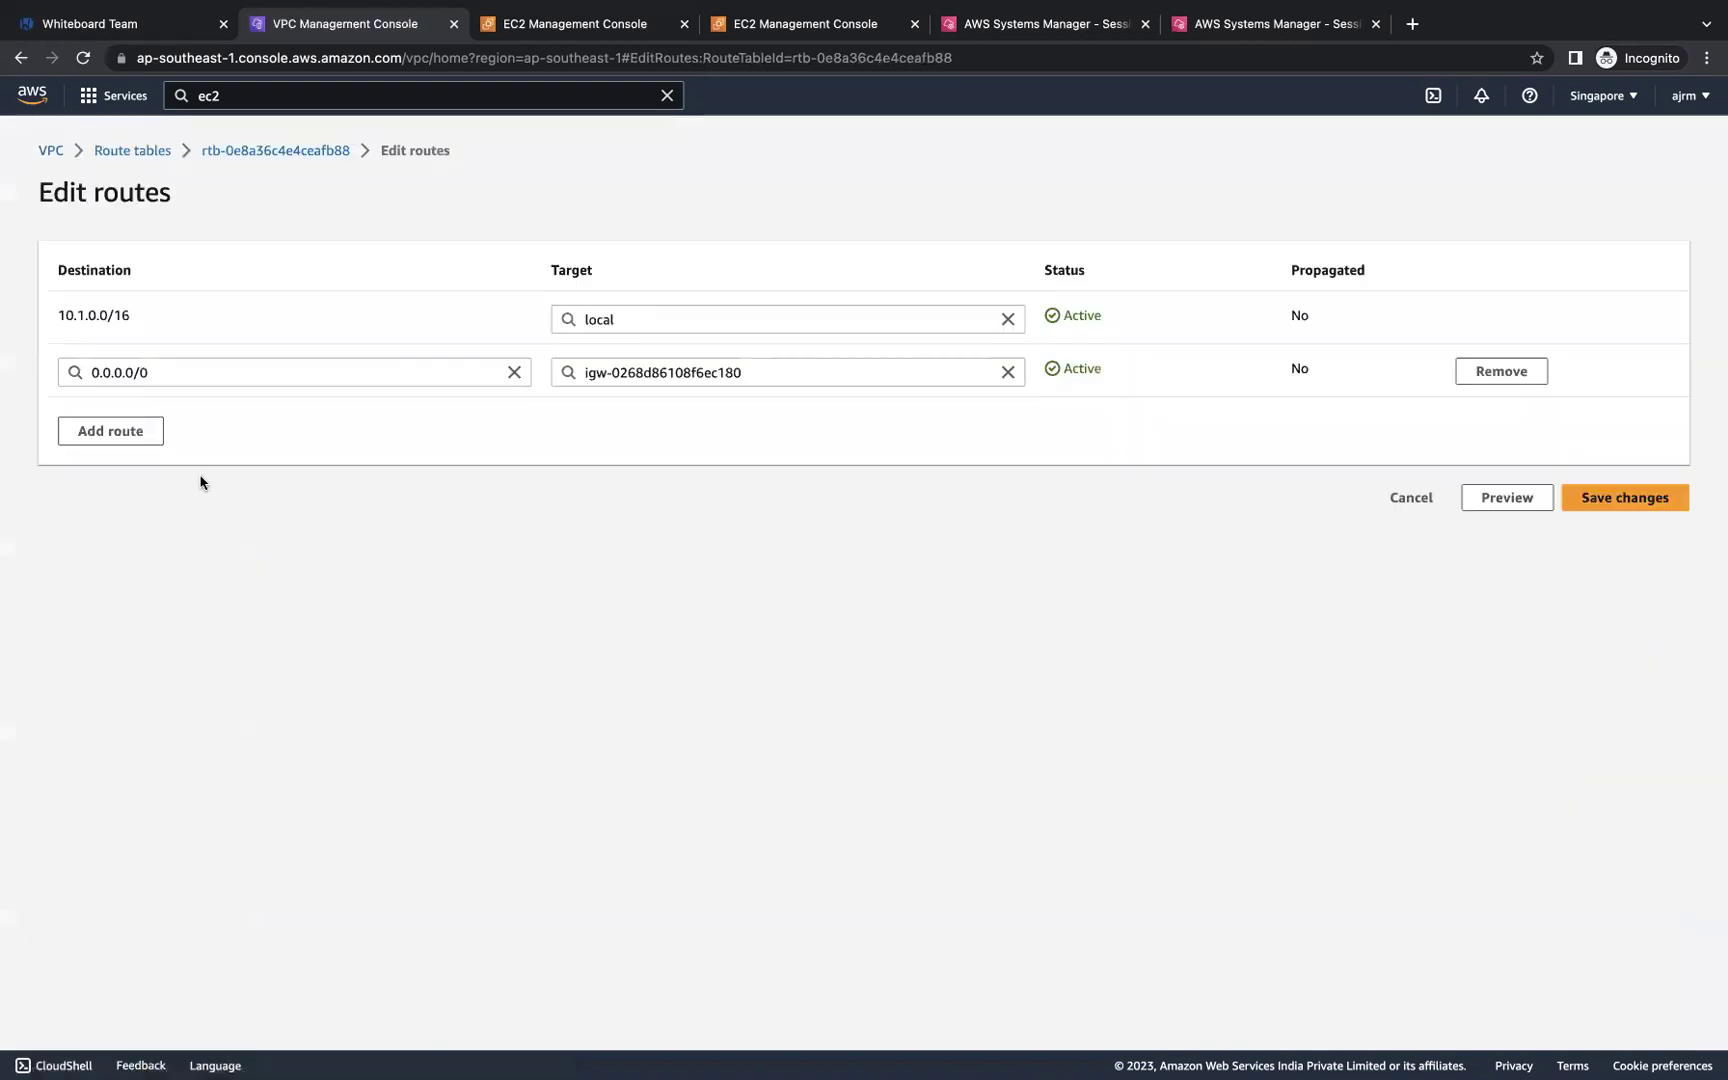
Step: Add a route for 192.168.0.0/16 targeting the vpc-1-peer-vpc-2 peering connection and save VPC-2's route table
{"action": "left_click", "coordinate": [145, 432]}
{"action": "left_click", "coordinate": [197, 434]}
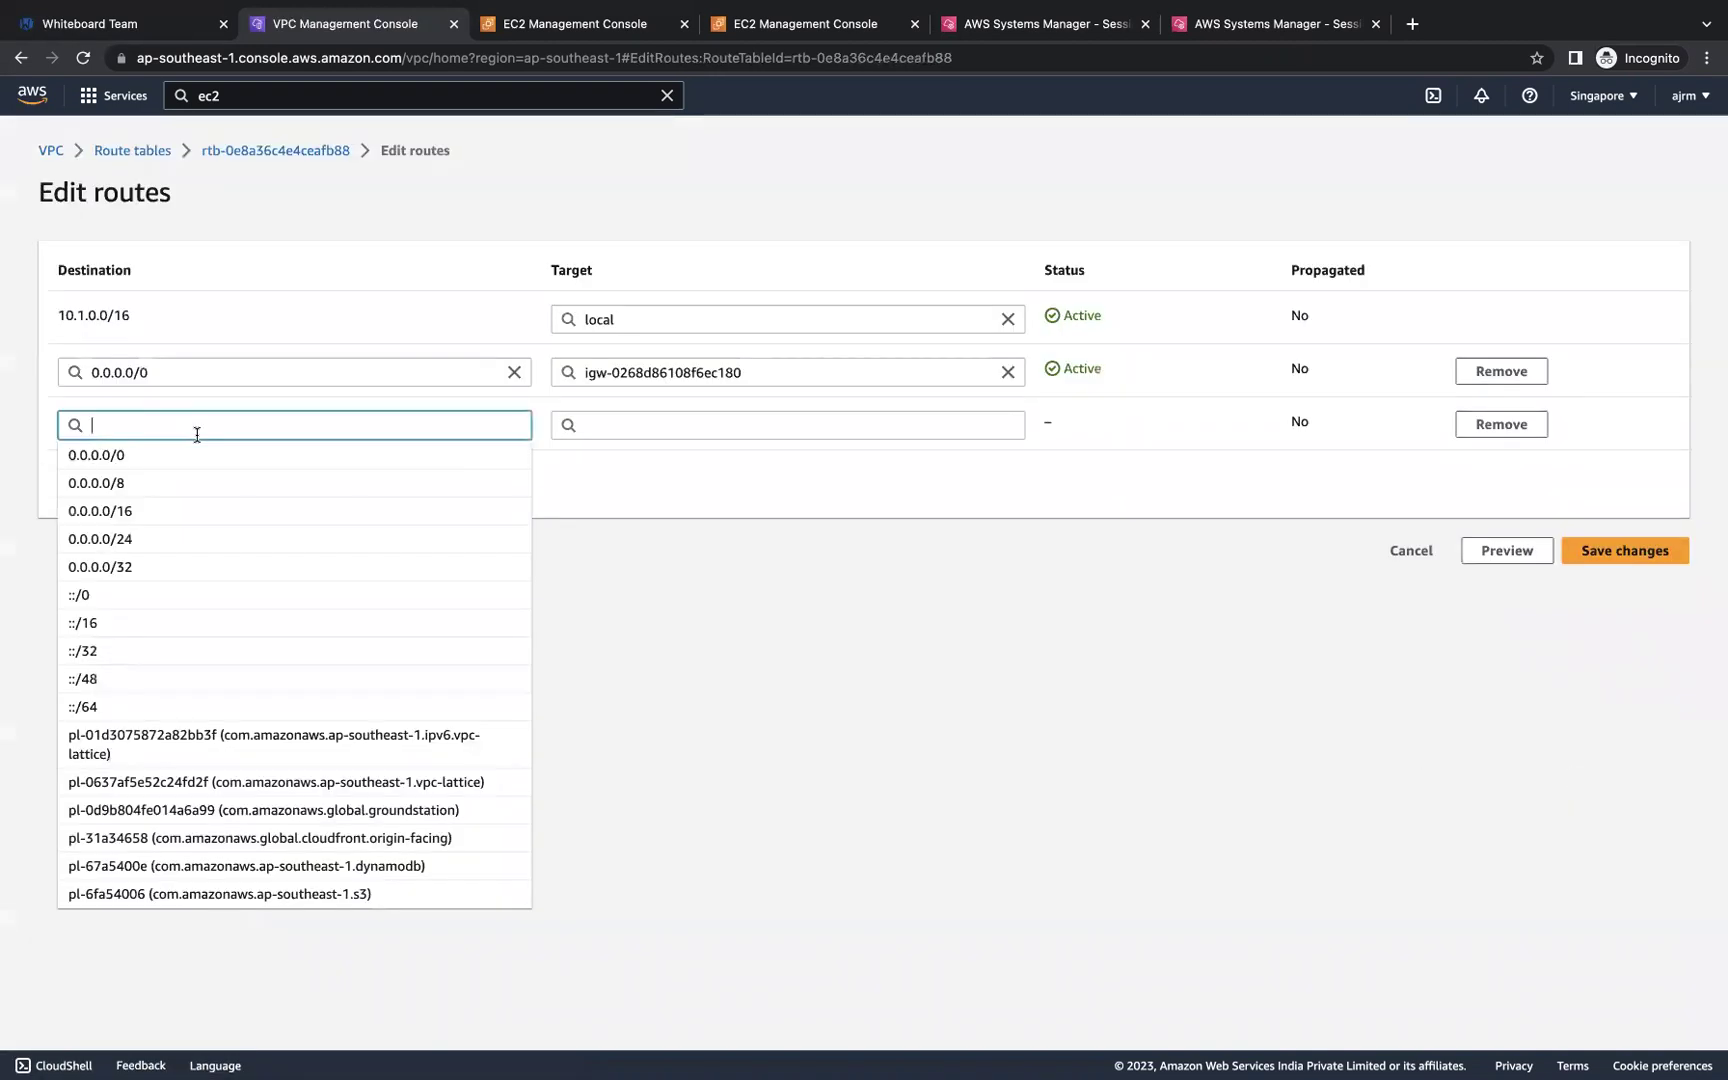
{"action": "type", "text": "19"}
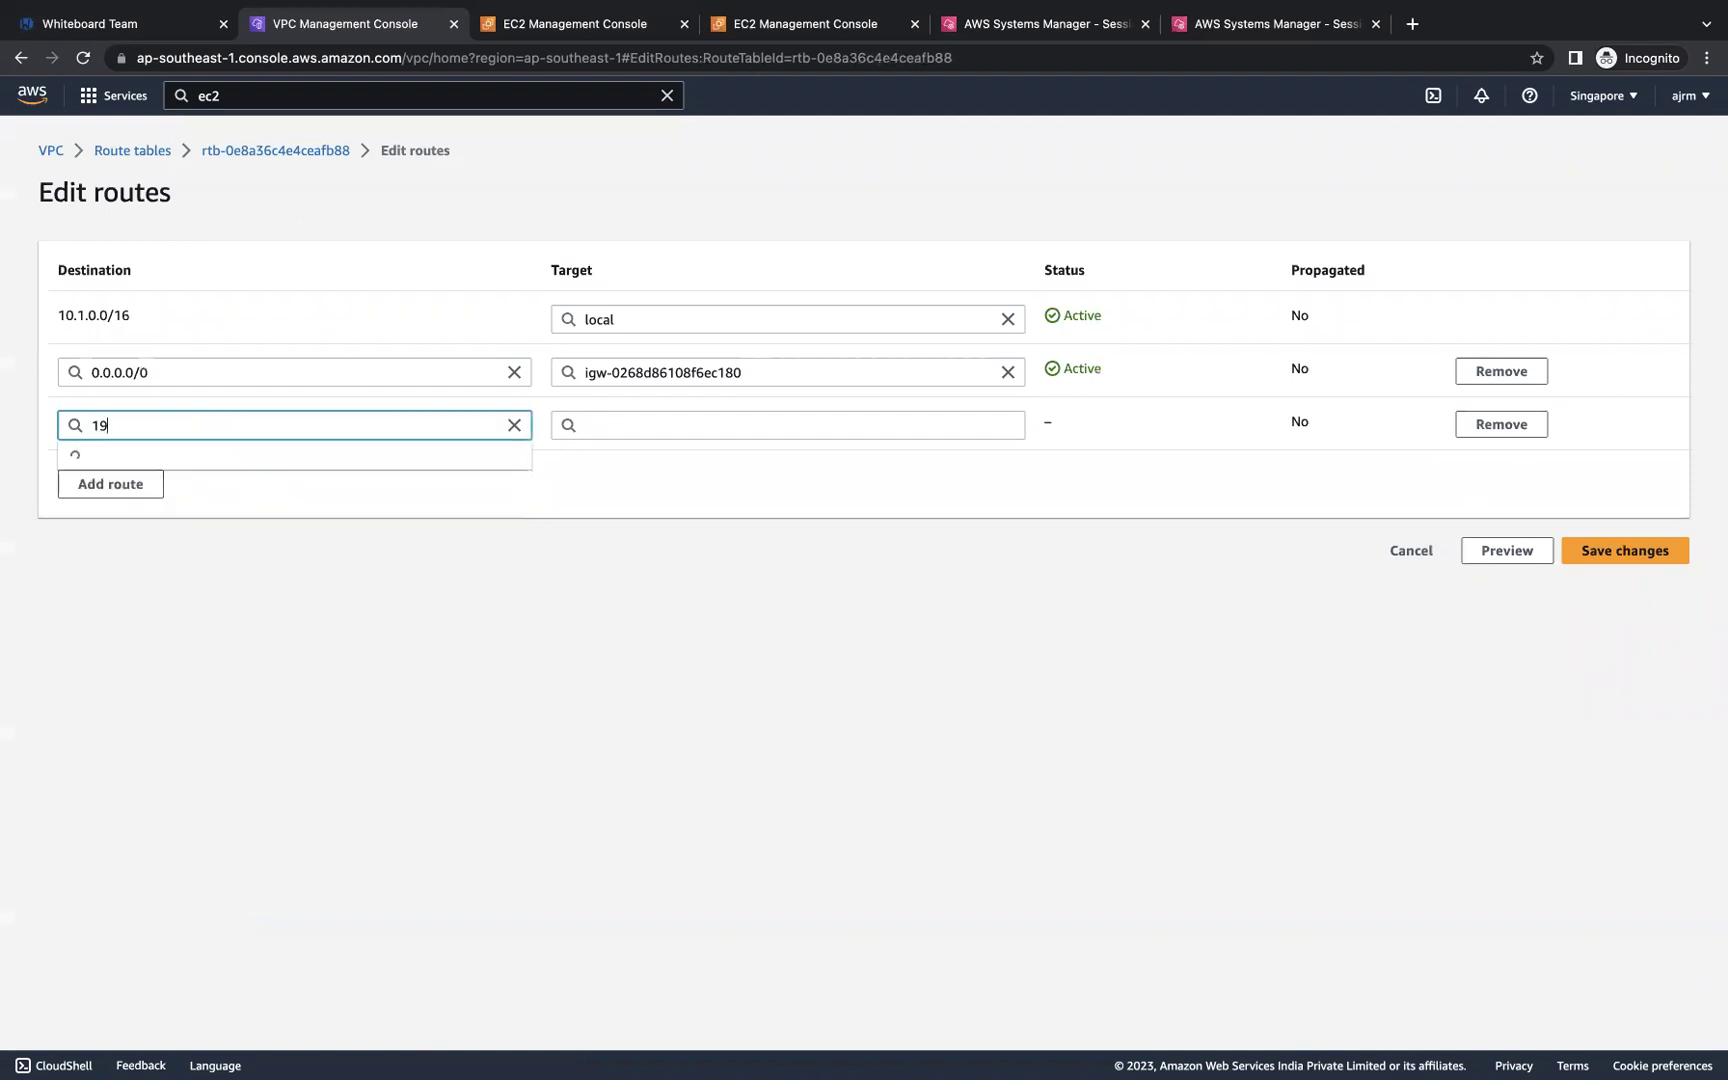
{"action": "type", "text": "2.168"}
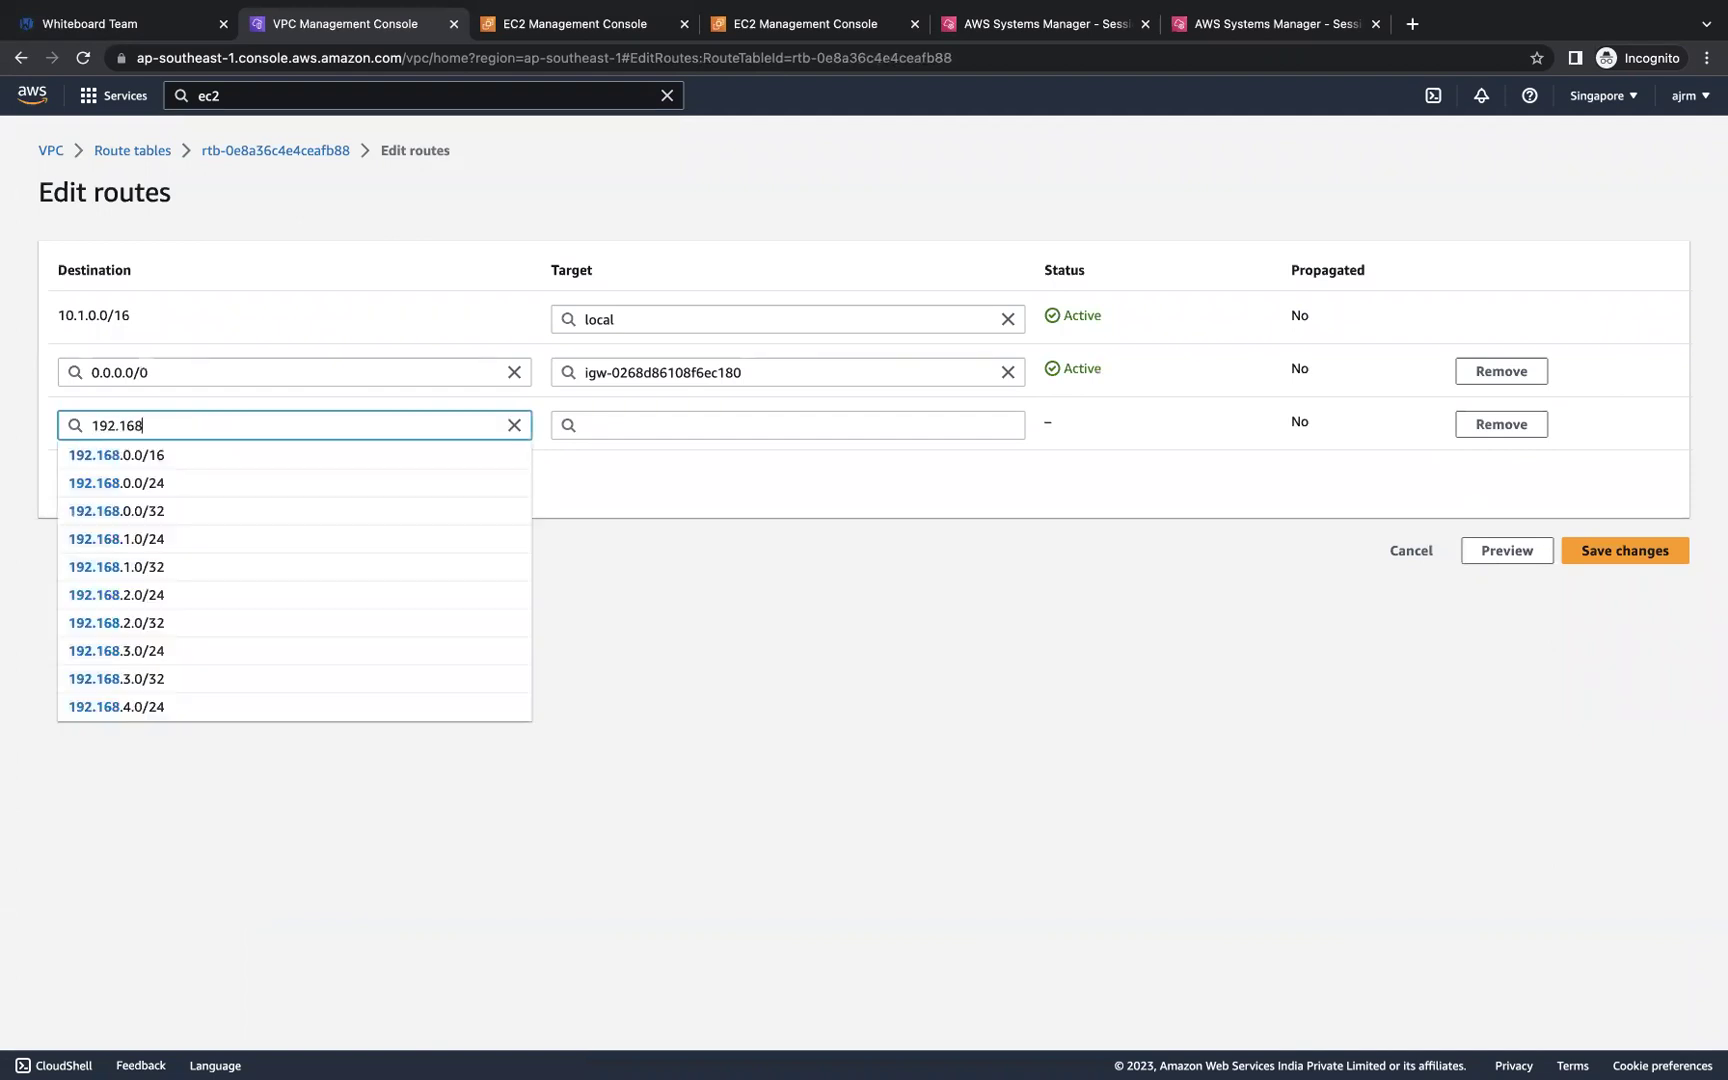
{"action": "type", "text": ".0.0/16"}
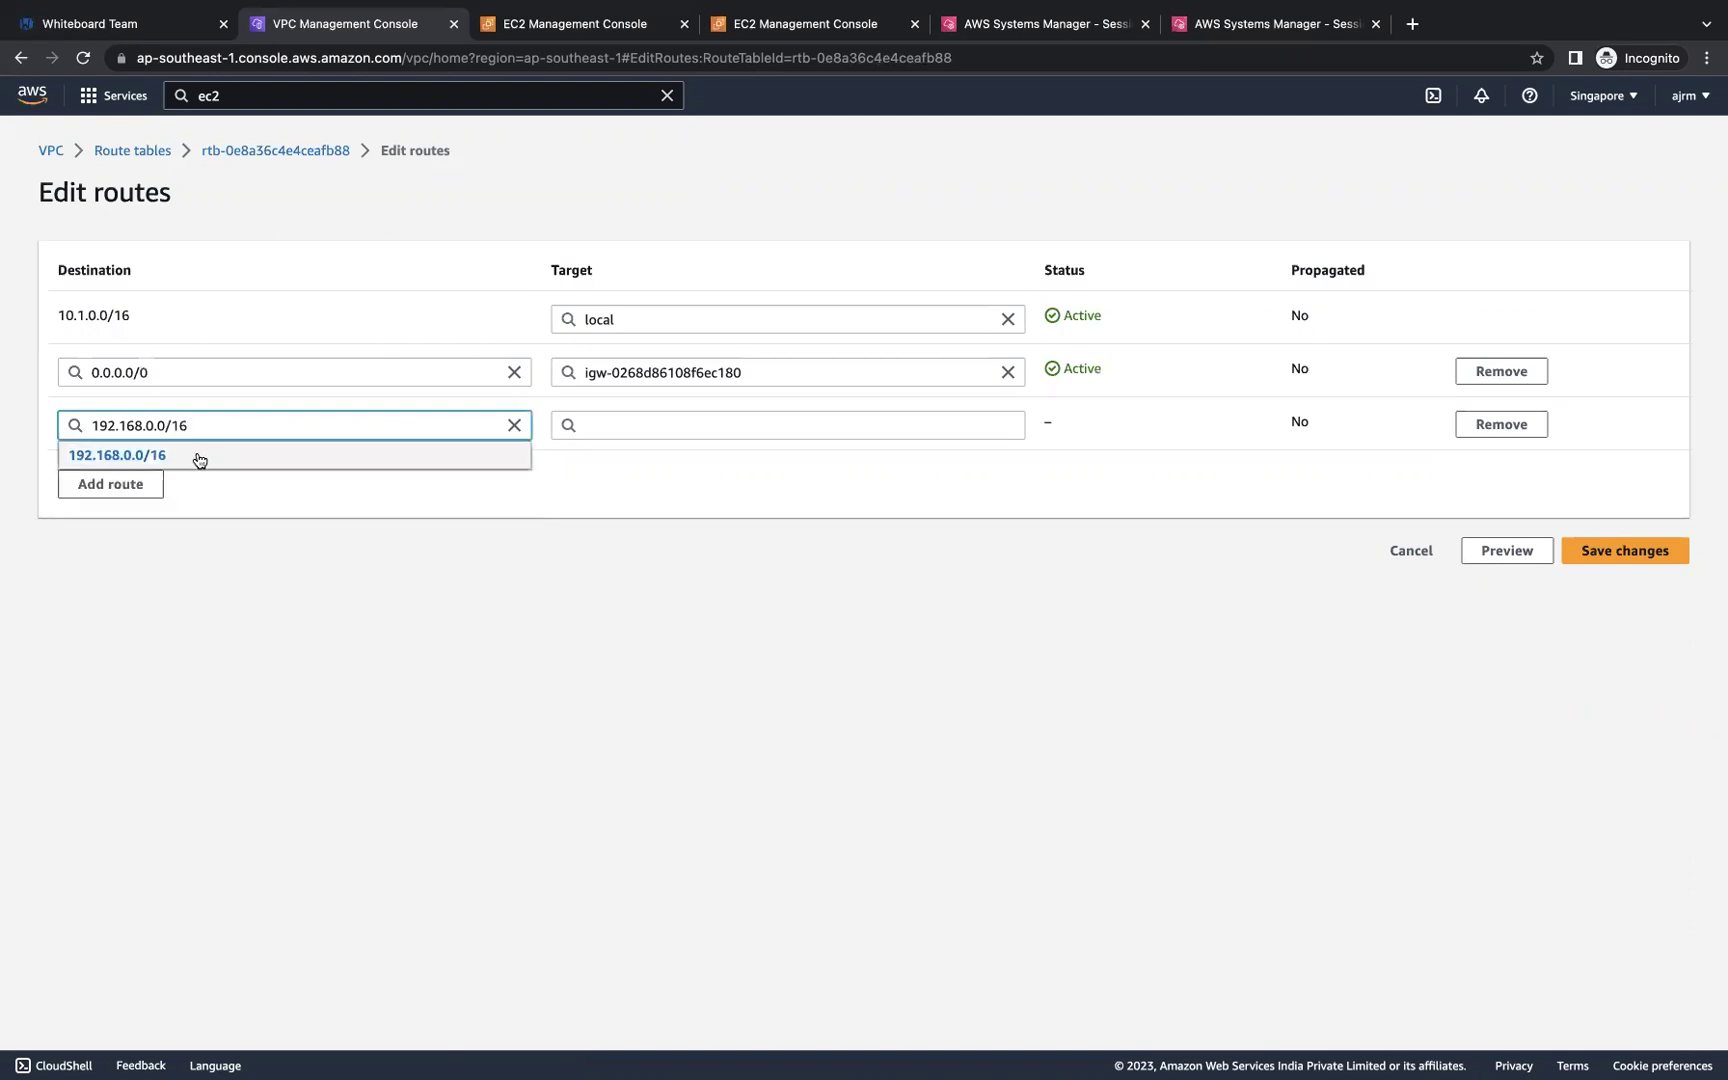
{"action": "left_click", "coordinate": [162, 458]}
{"action": "left_click", "coordinate": [665, 428]}
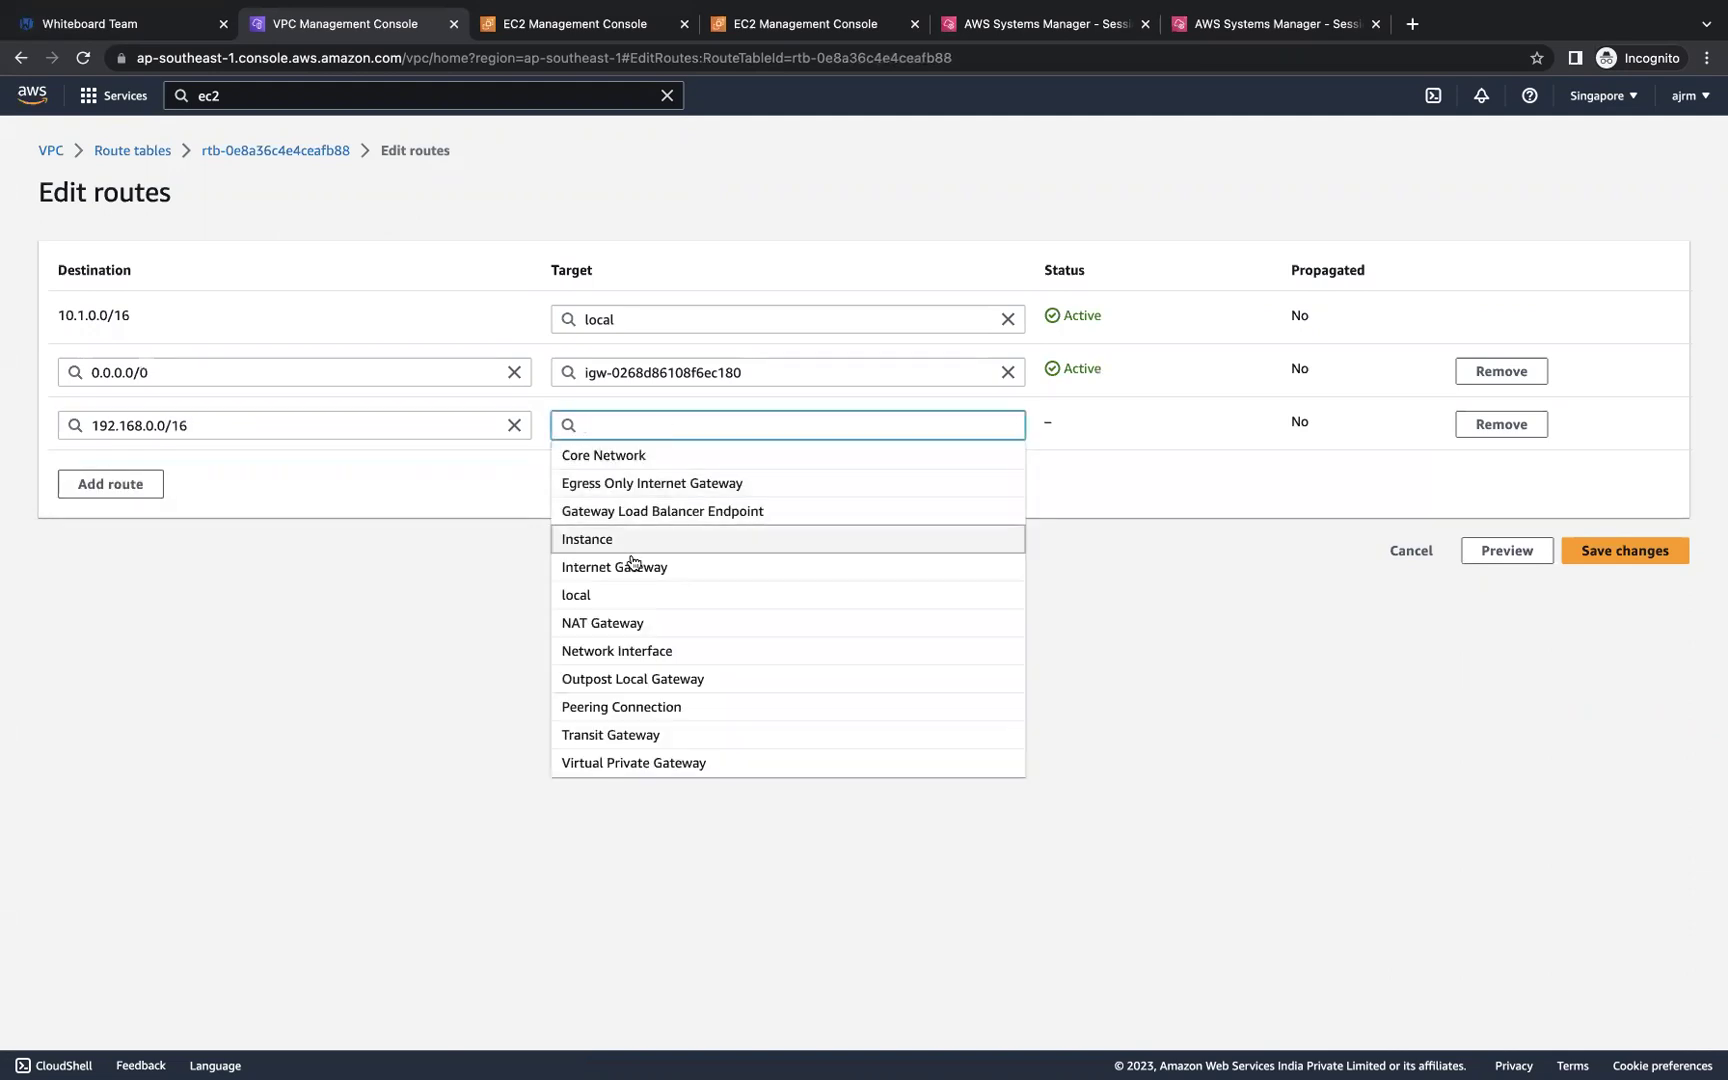
{"action": "left_click", "coordinate": [643, 708]}
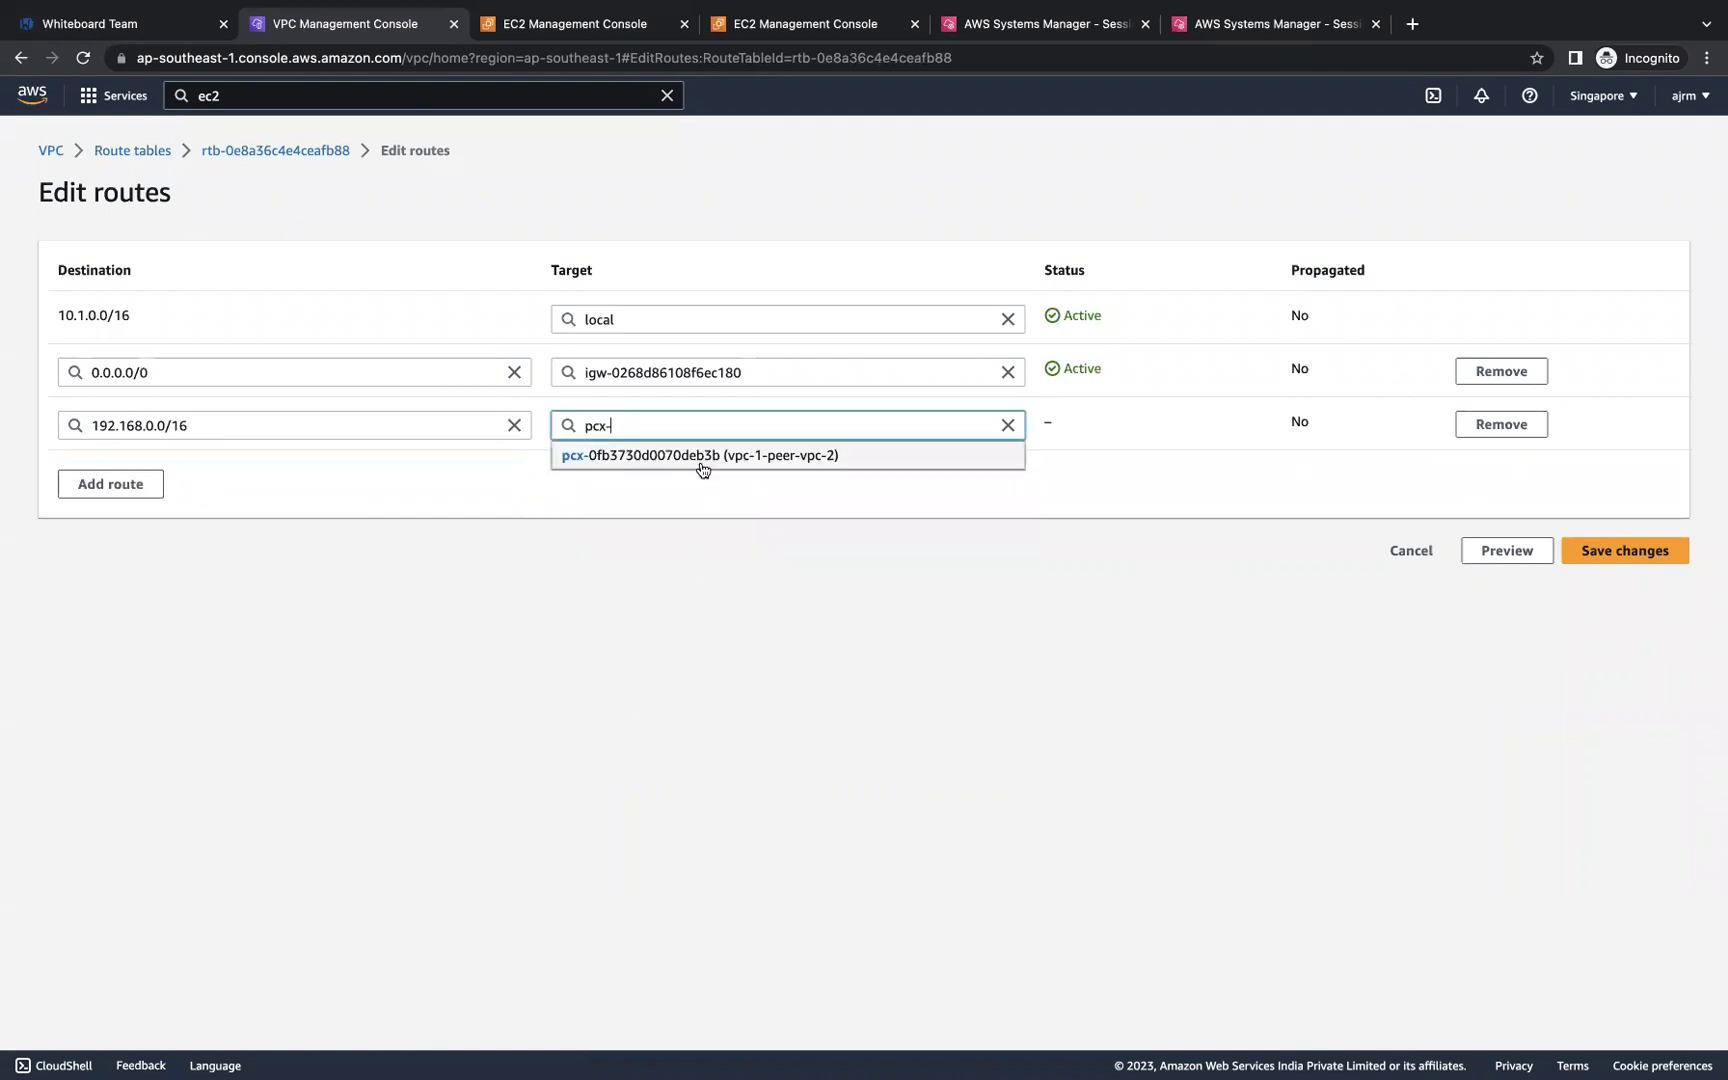
{"action": "left_click", "coordinate": [702, 458]}
{"action": "left_click", "coordinate": [1604, 552]}
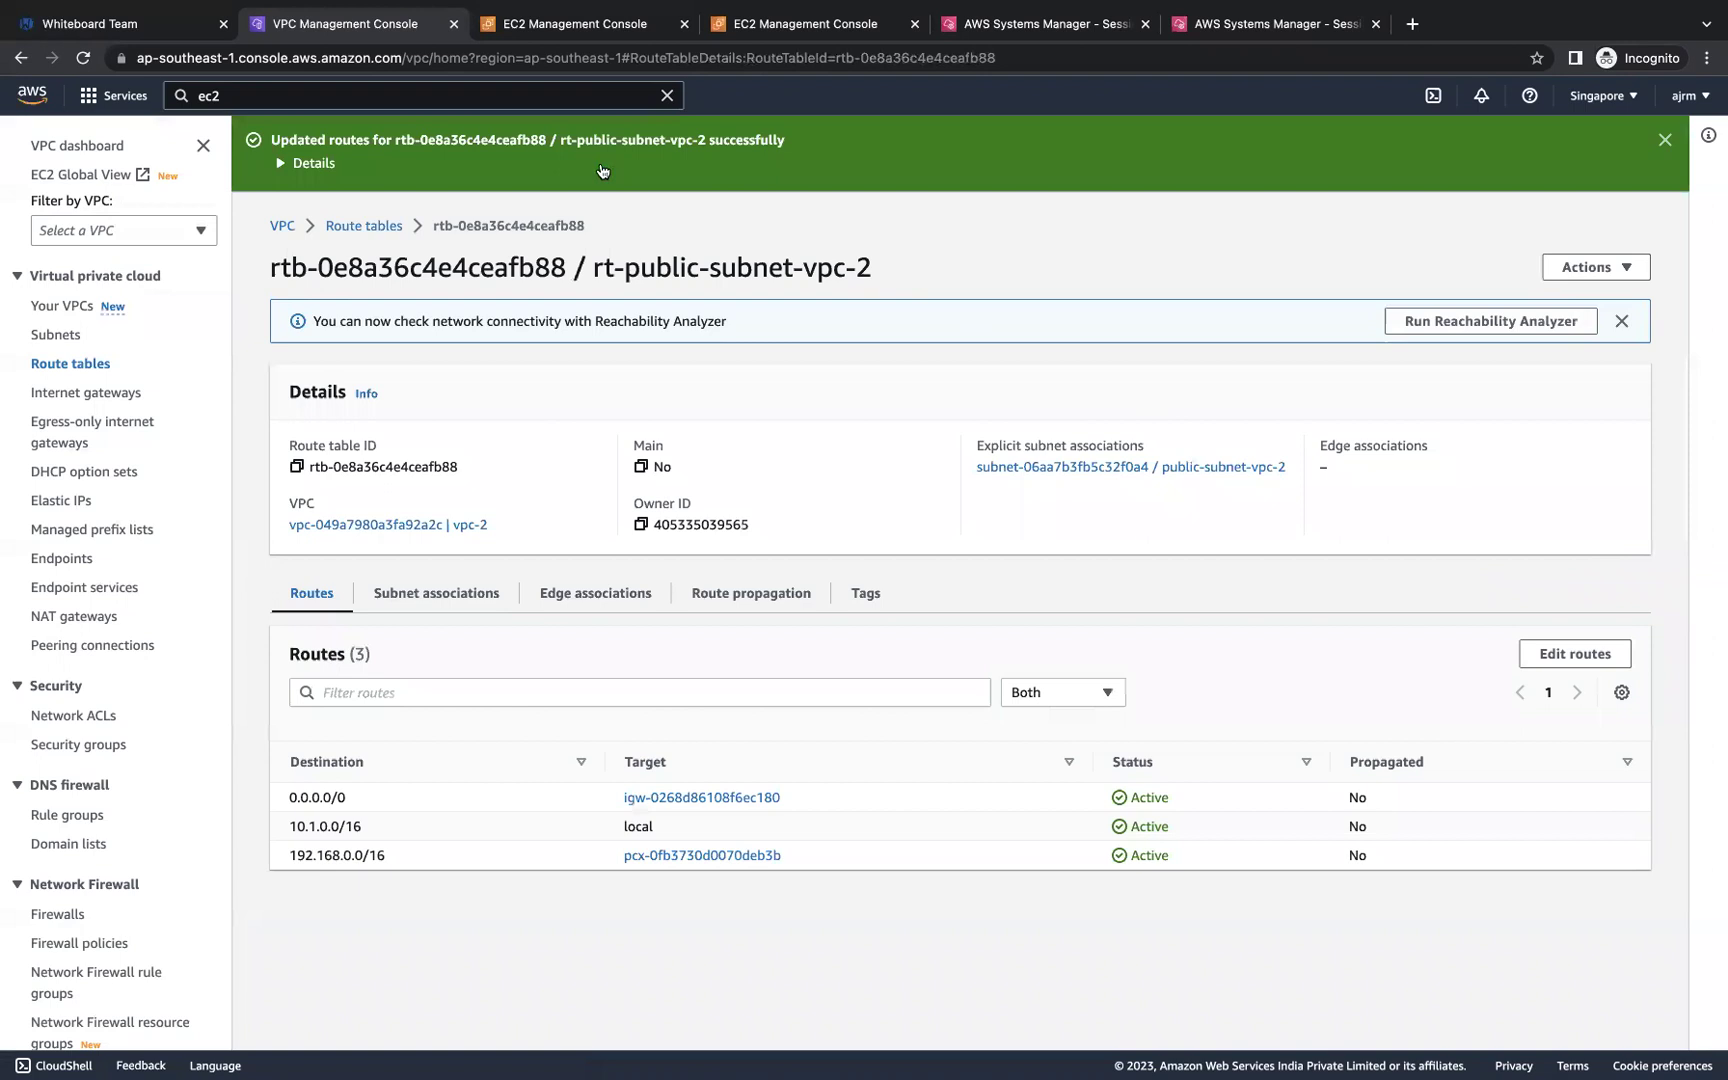
Step: Review the whiteboard's peering diagram, then examine the running private-IP pings in the server-1 and server-2 sessions
{"action": "left_click", "coordinate": [140, 24]}
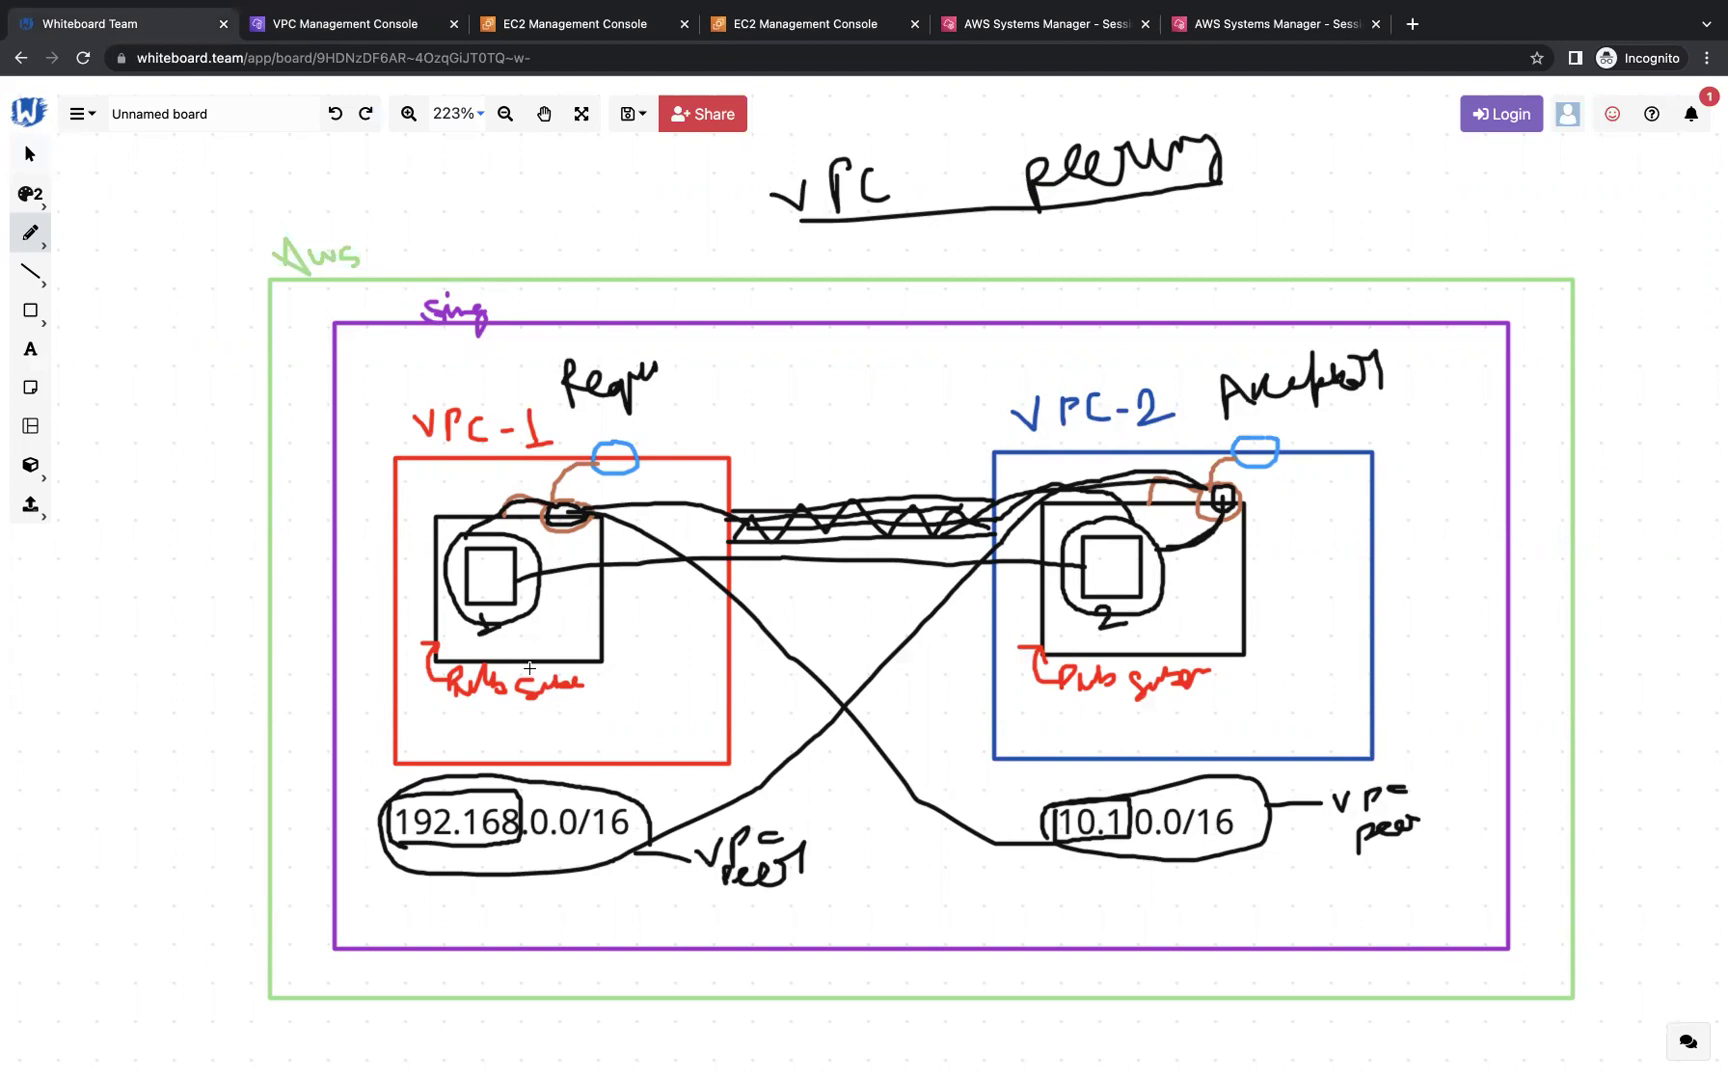
{"action": "left_click", "coordinate": [1088, 28]}
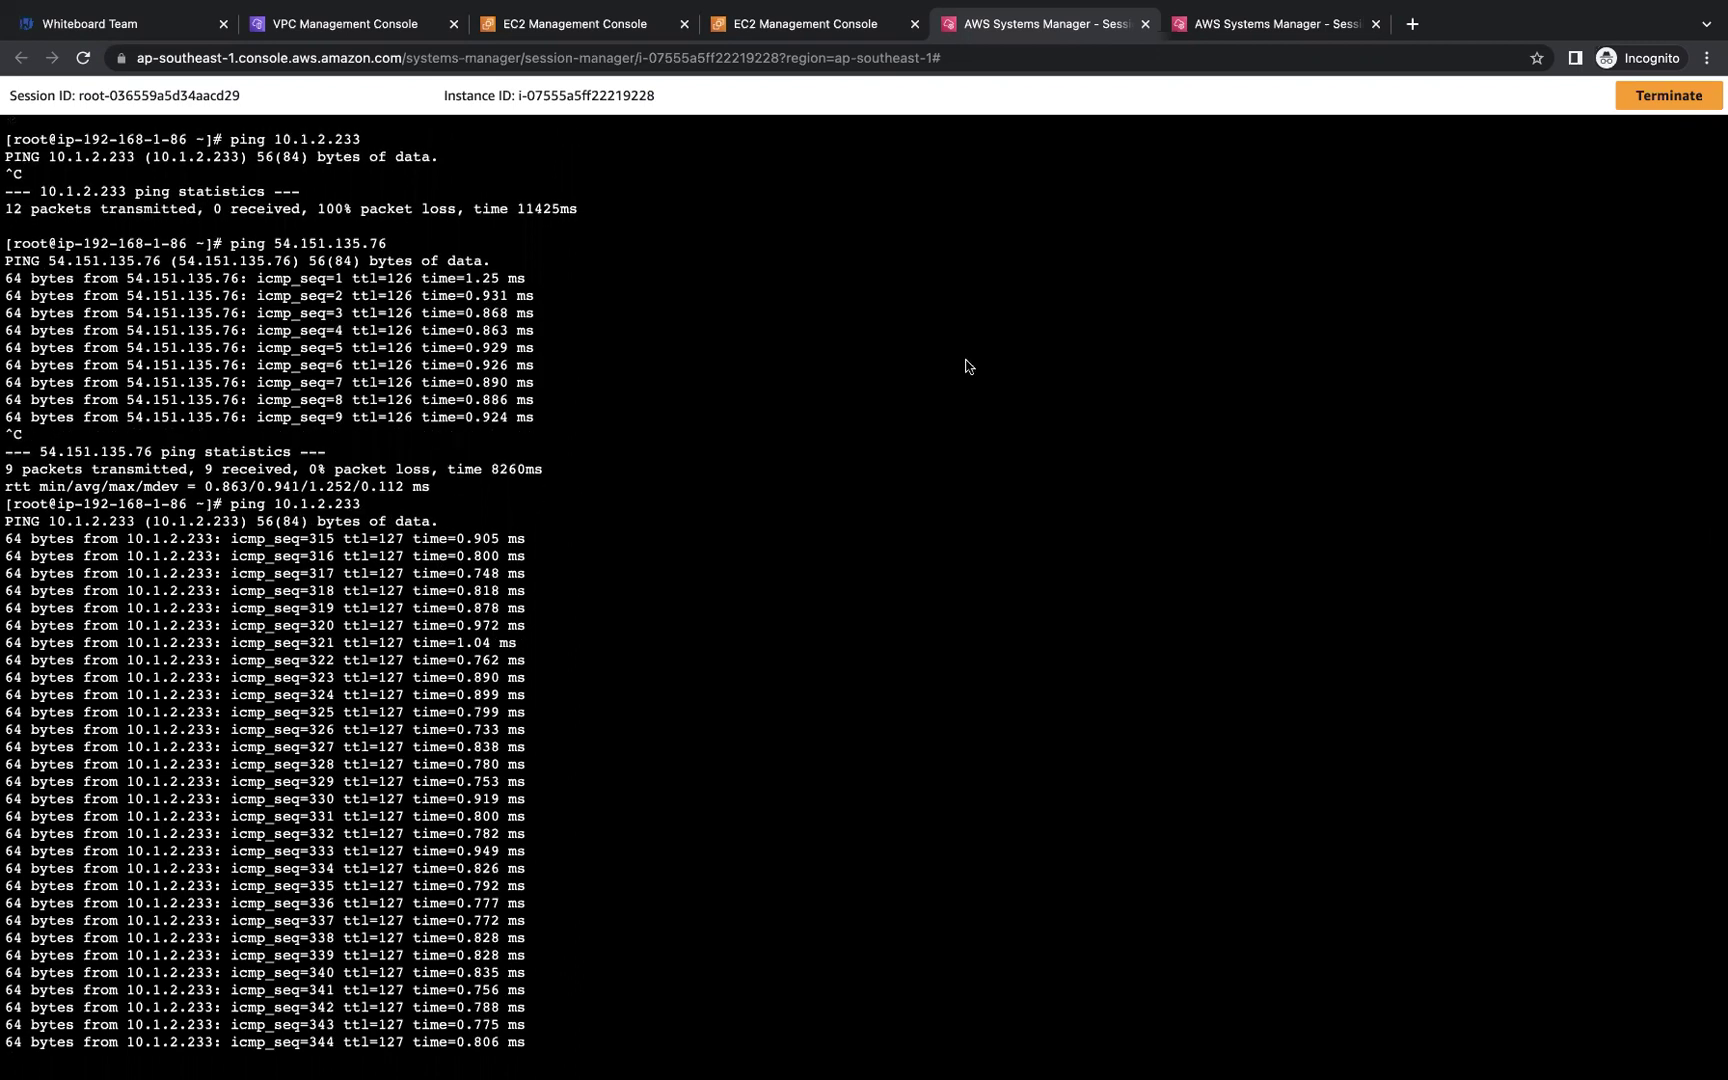
{"action": "left_click", "coordinate": [1251, 32]}
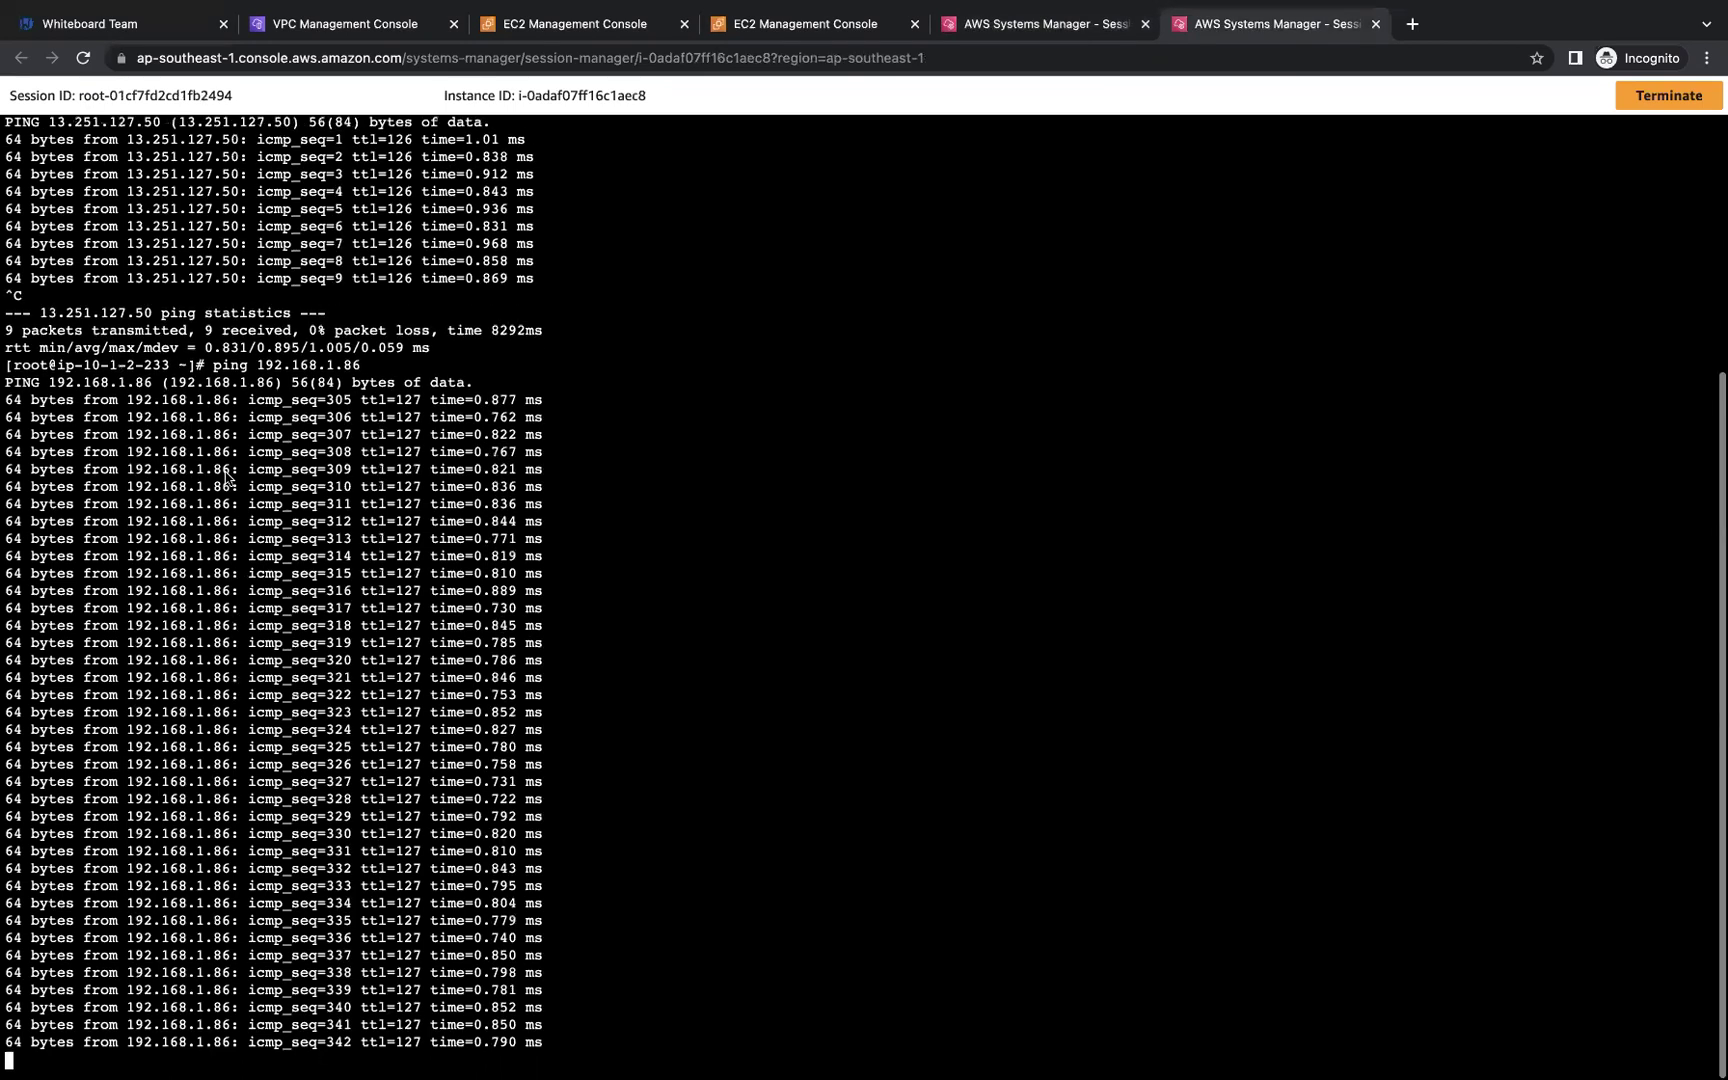
Step: Stop the running ping in server-1's session and recall the command ping 10.1.2.233 at a fresh prompt
{"action": "left_click", "coordinate": [1089, 28]}
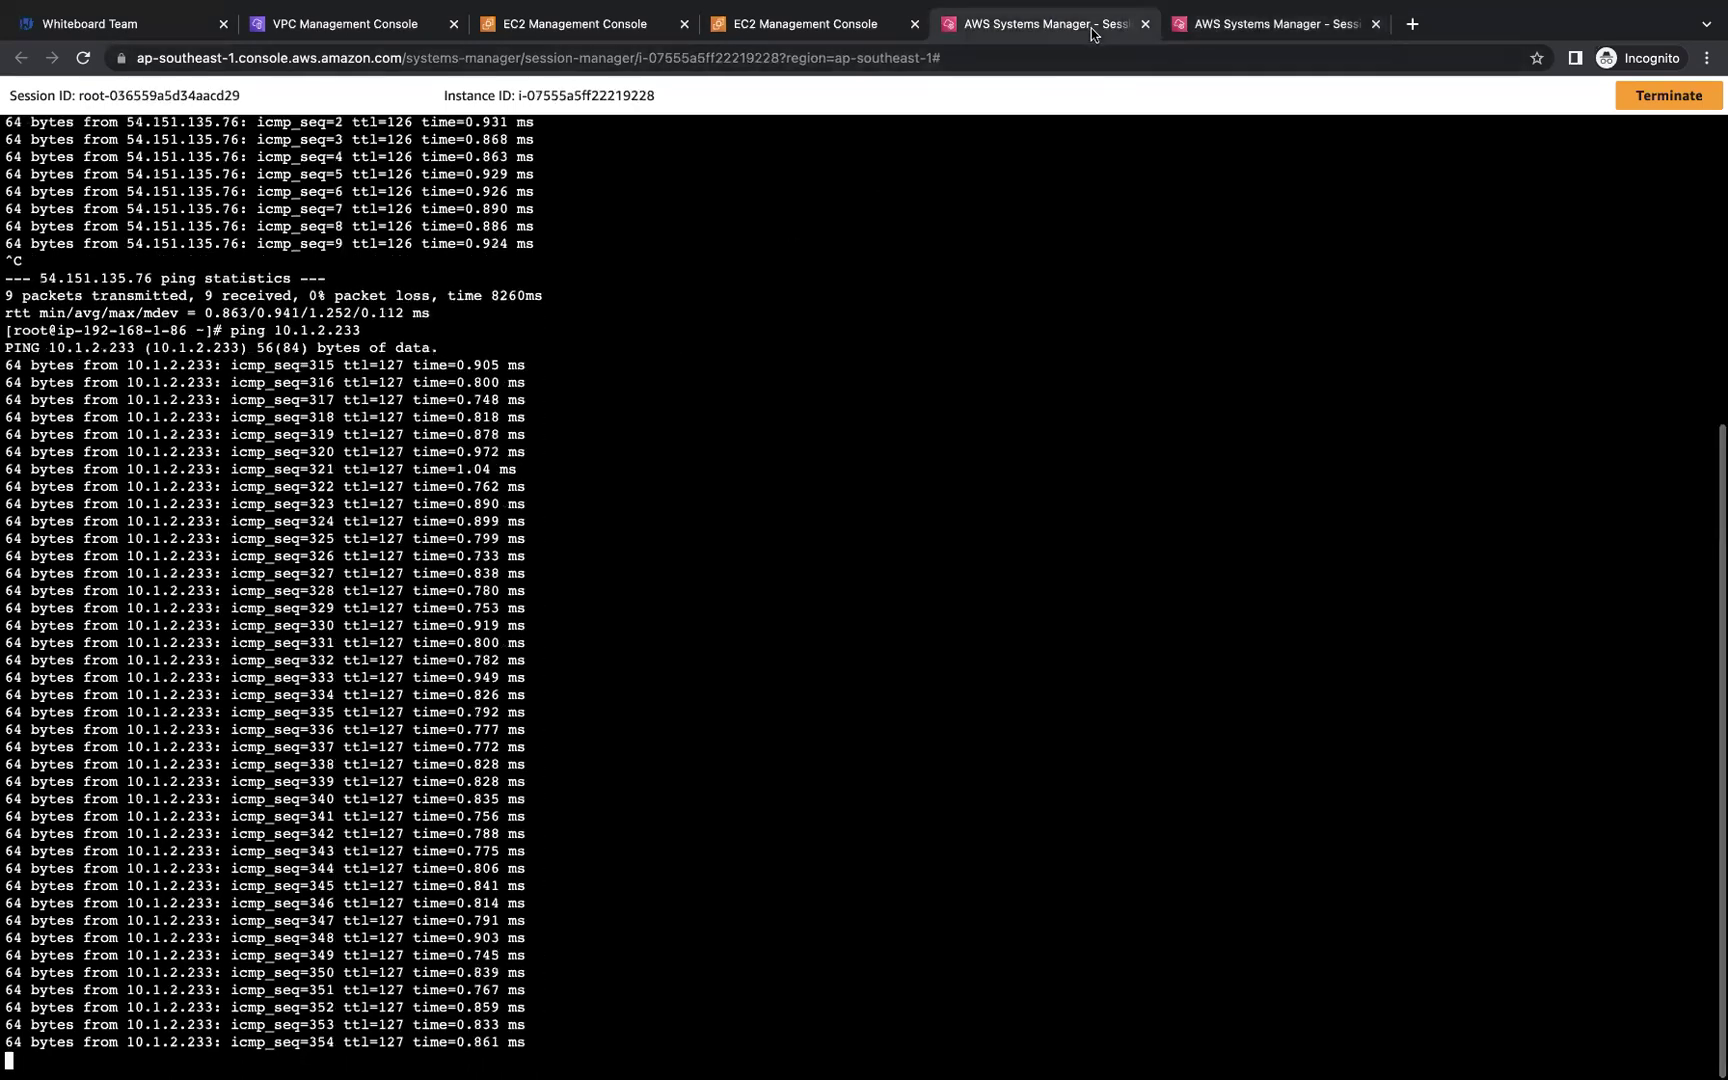
{"action": "key", "text": "ctrl+c"}
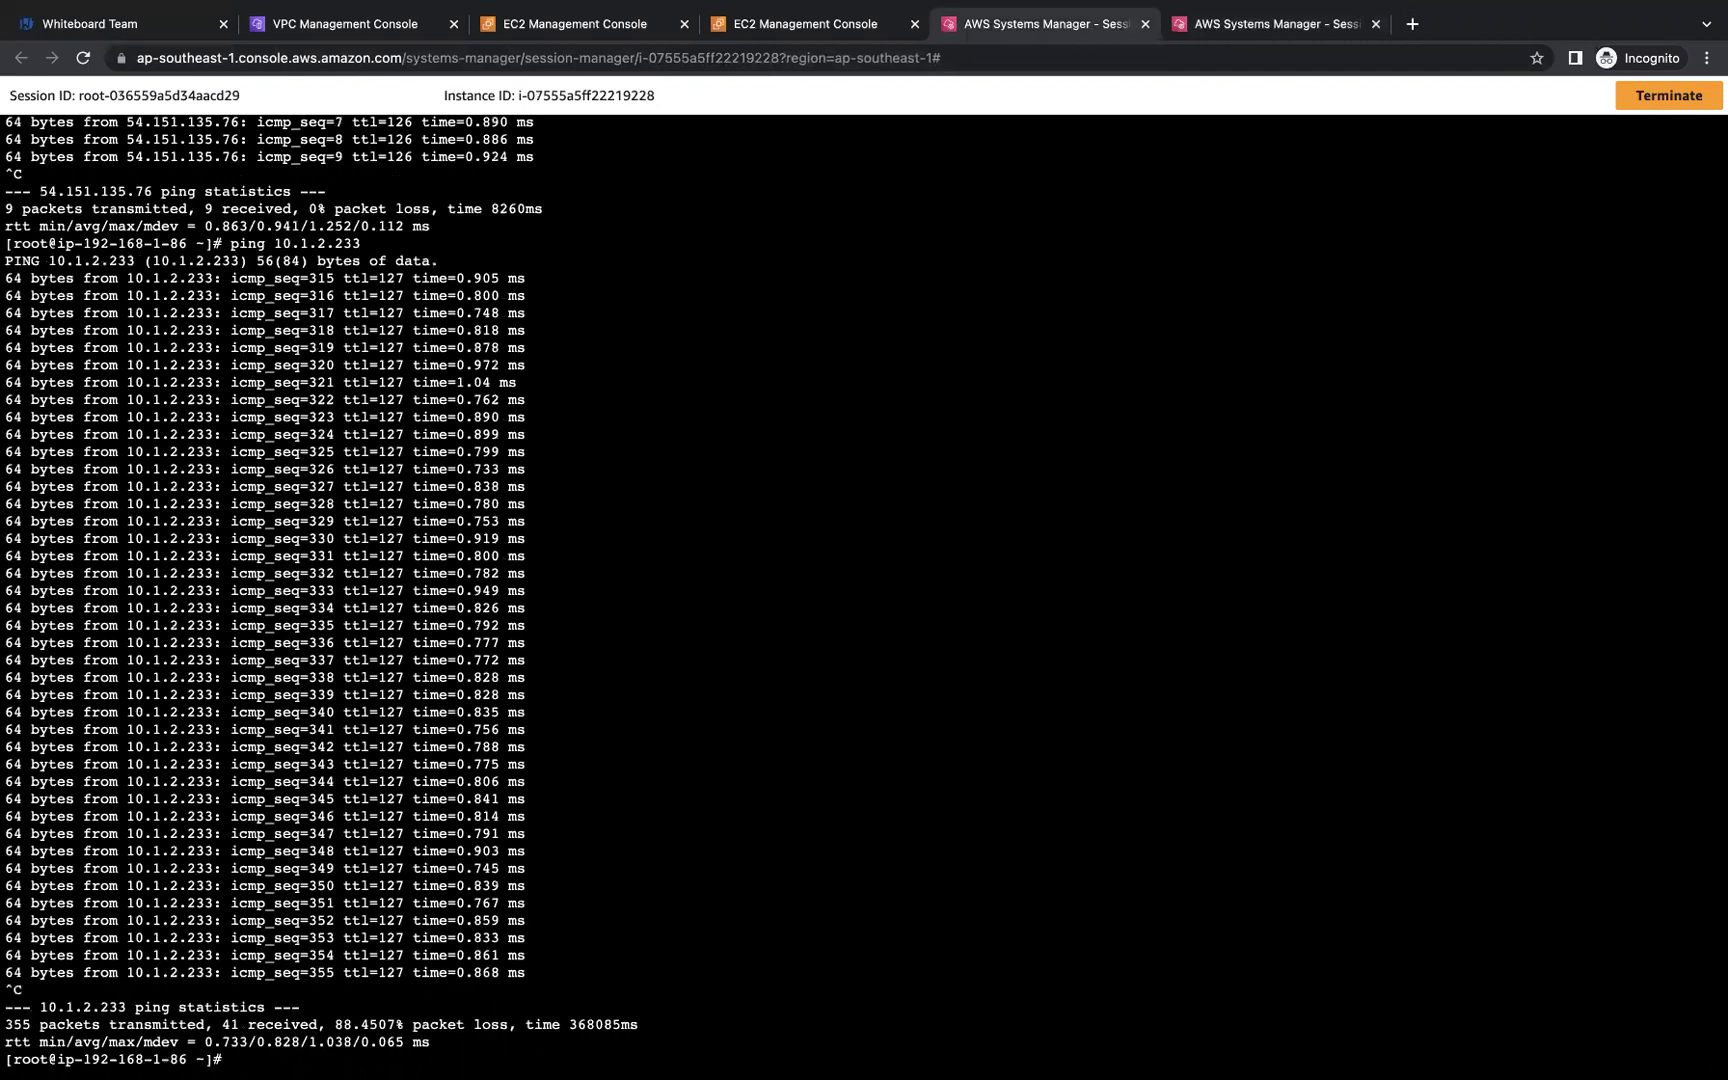
{"action": "key", "text": "Return"}
{"action": "key", "text": "Return"}
{"action": "key", "text": "Return"}
{"action": "key", "text": "Return"}
{"action": "key", "text": "Up"}
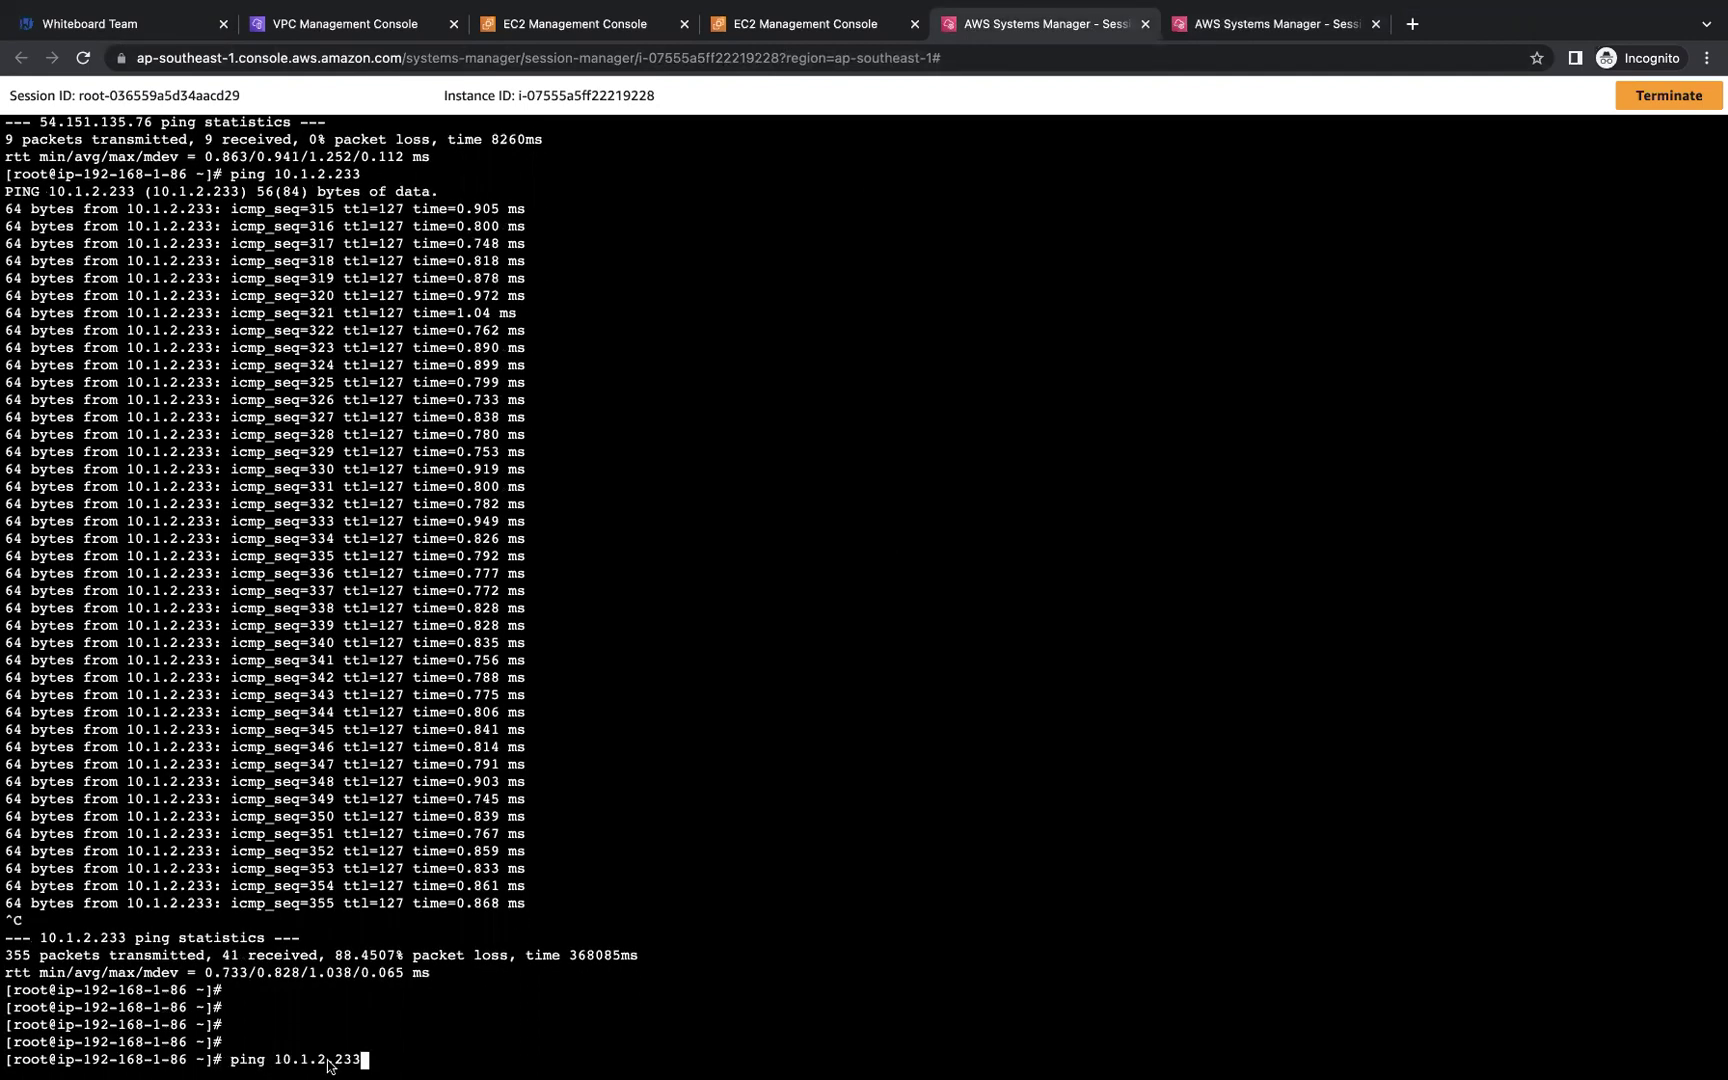
Step: Check server-2's private IPv4 address in the EC2 instance list, then run ping 10.1.2.233 from server-1's session
{"action": "left_click", "coordinate": [757, 30]}
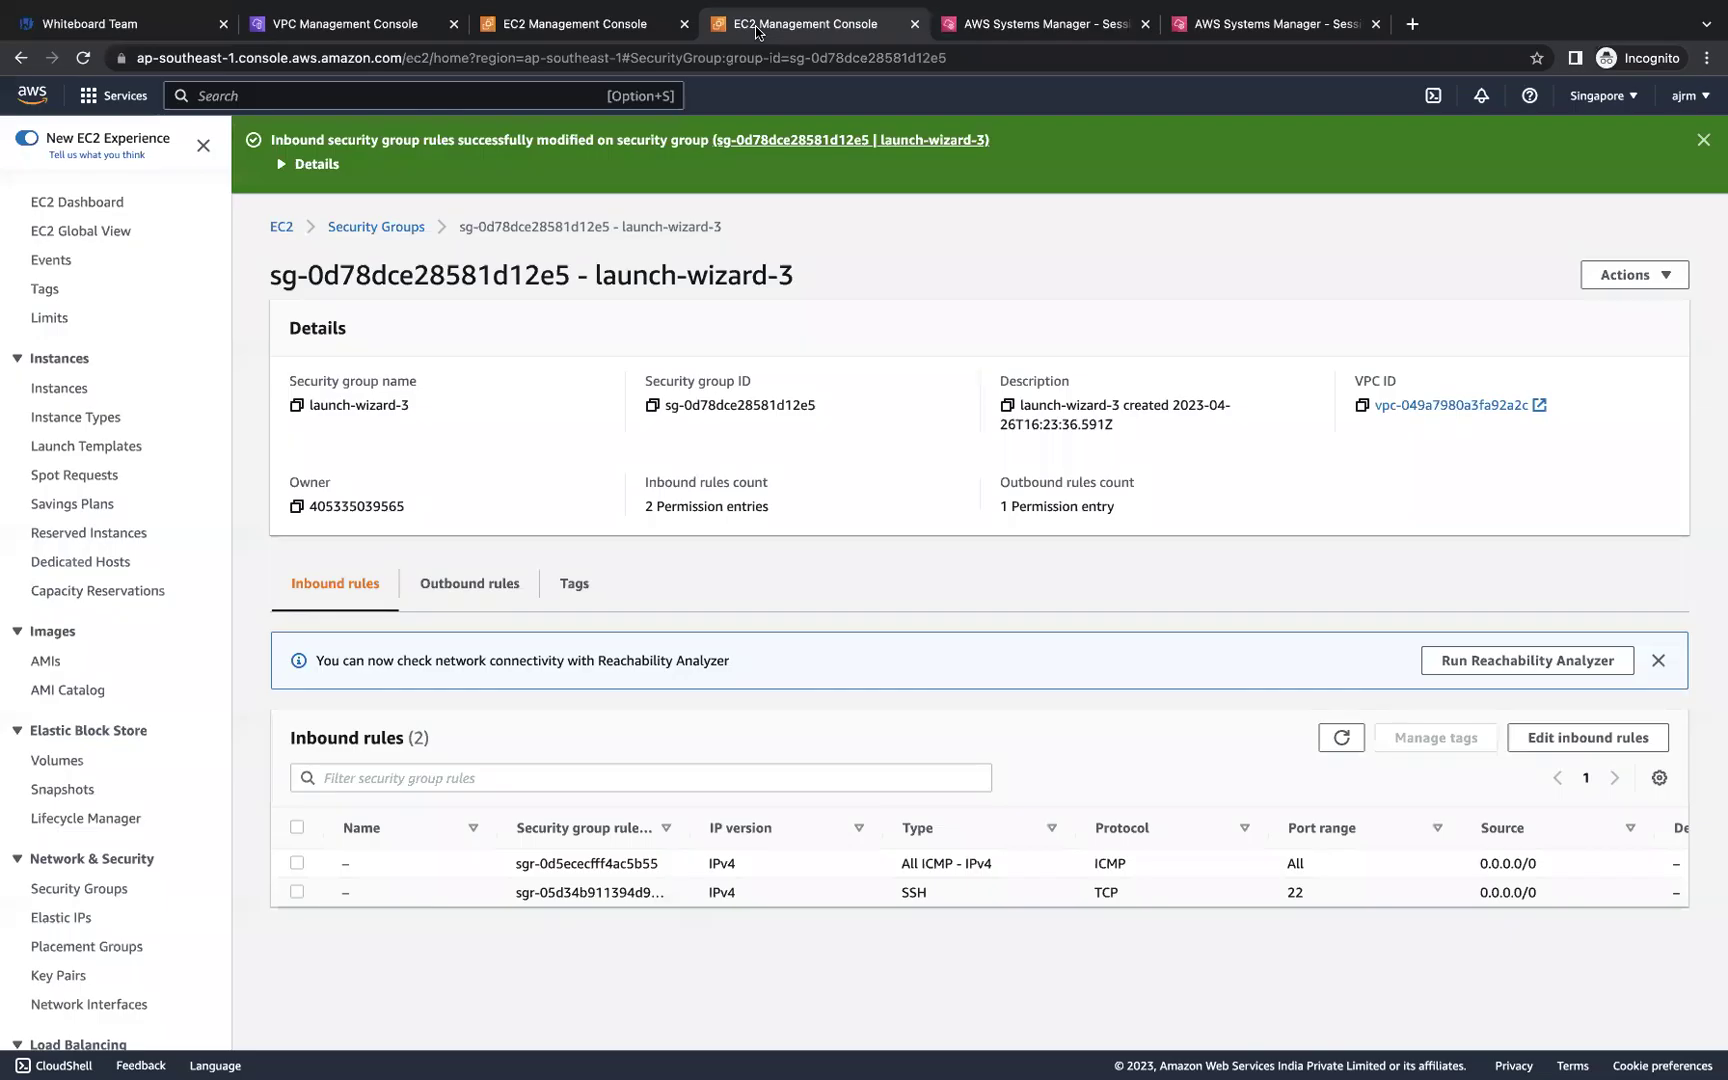
{"action": "left_click", "coordinate": [75, 388]}
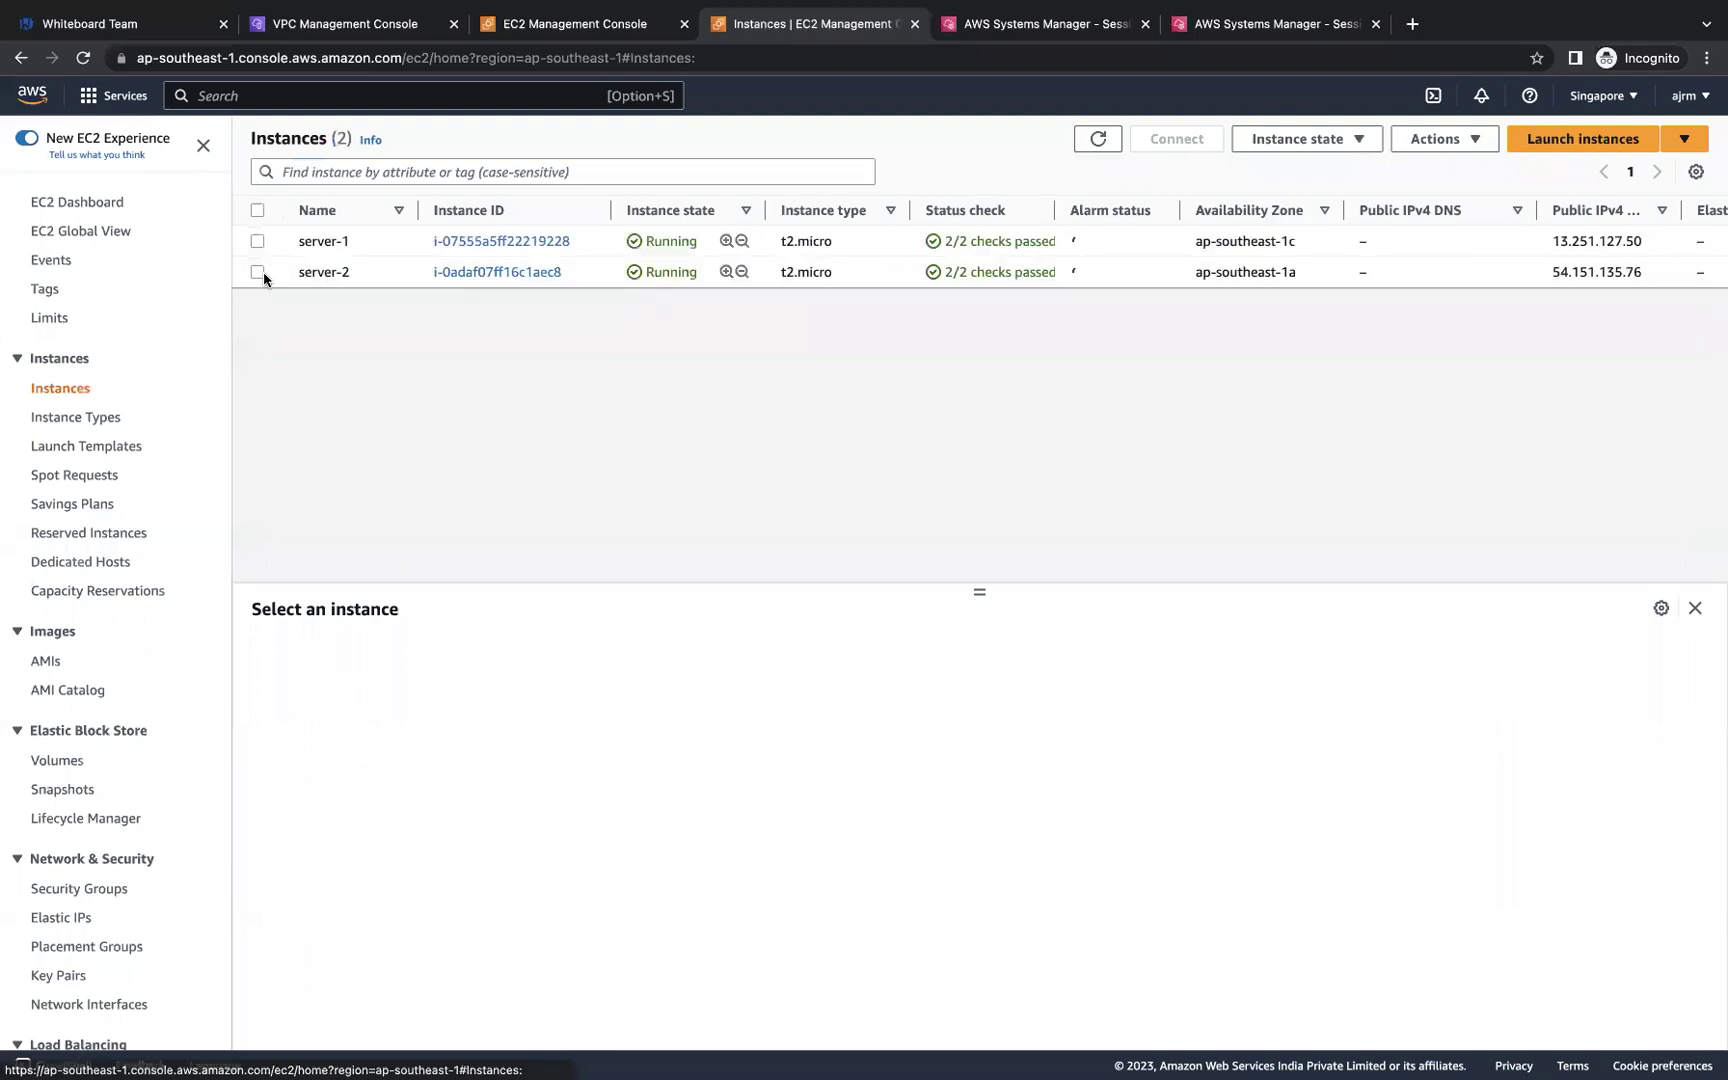
{"action": "left_click", "coordinate": [258, 272]}
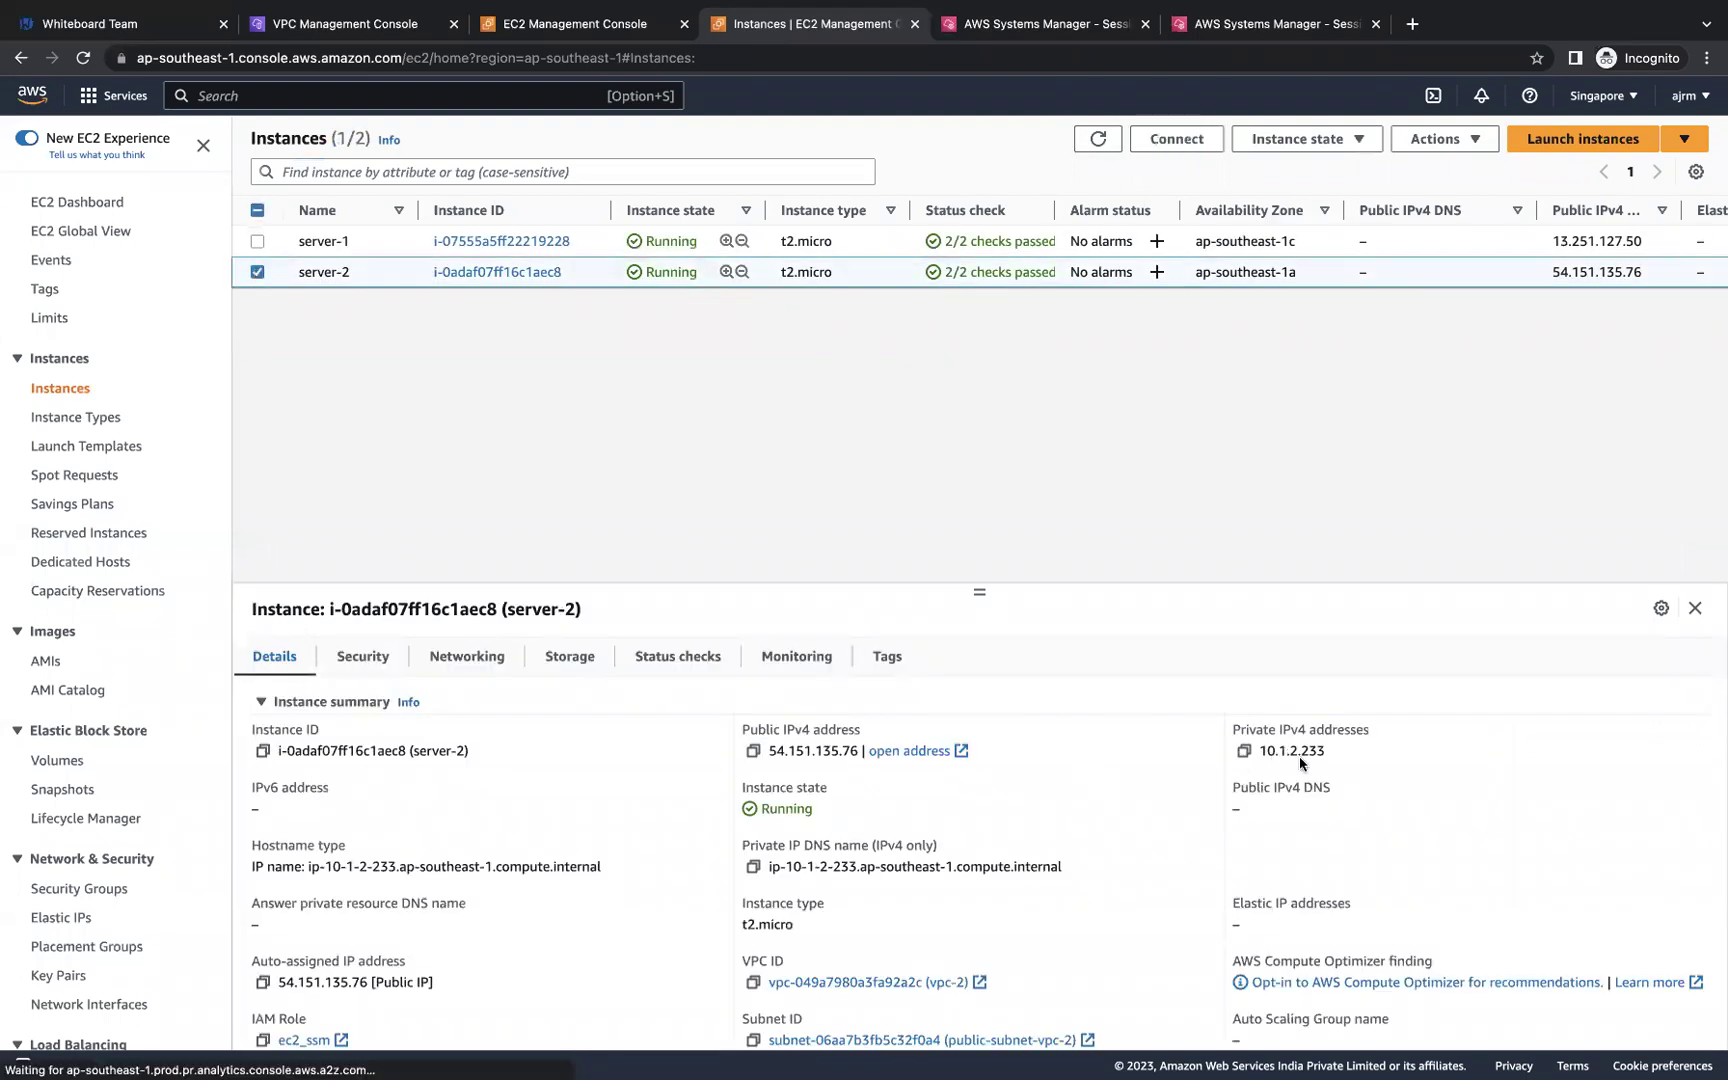
{"action": "left_click", "coordinate": [1066, 30]}
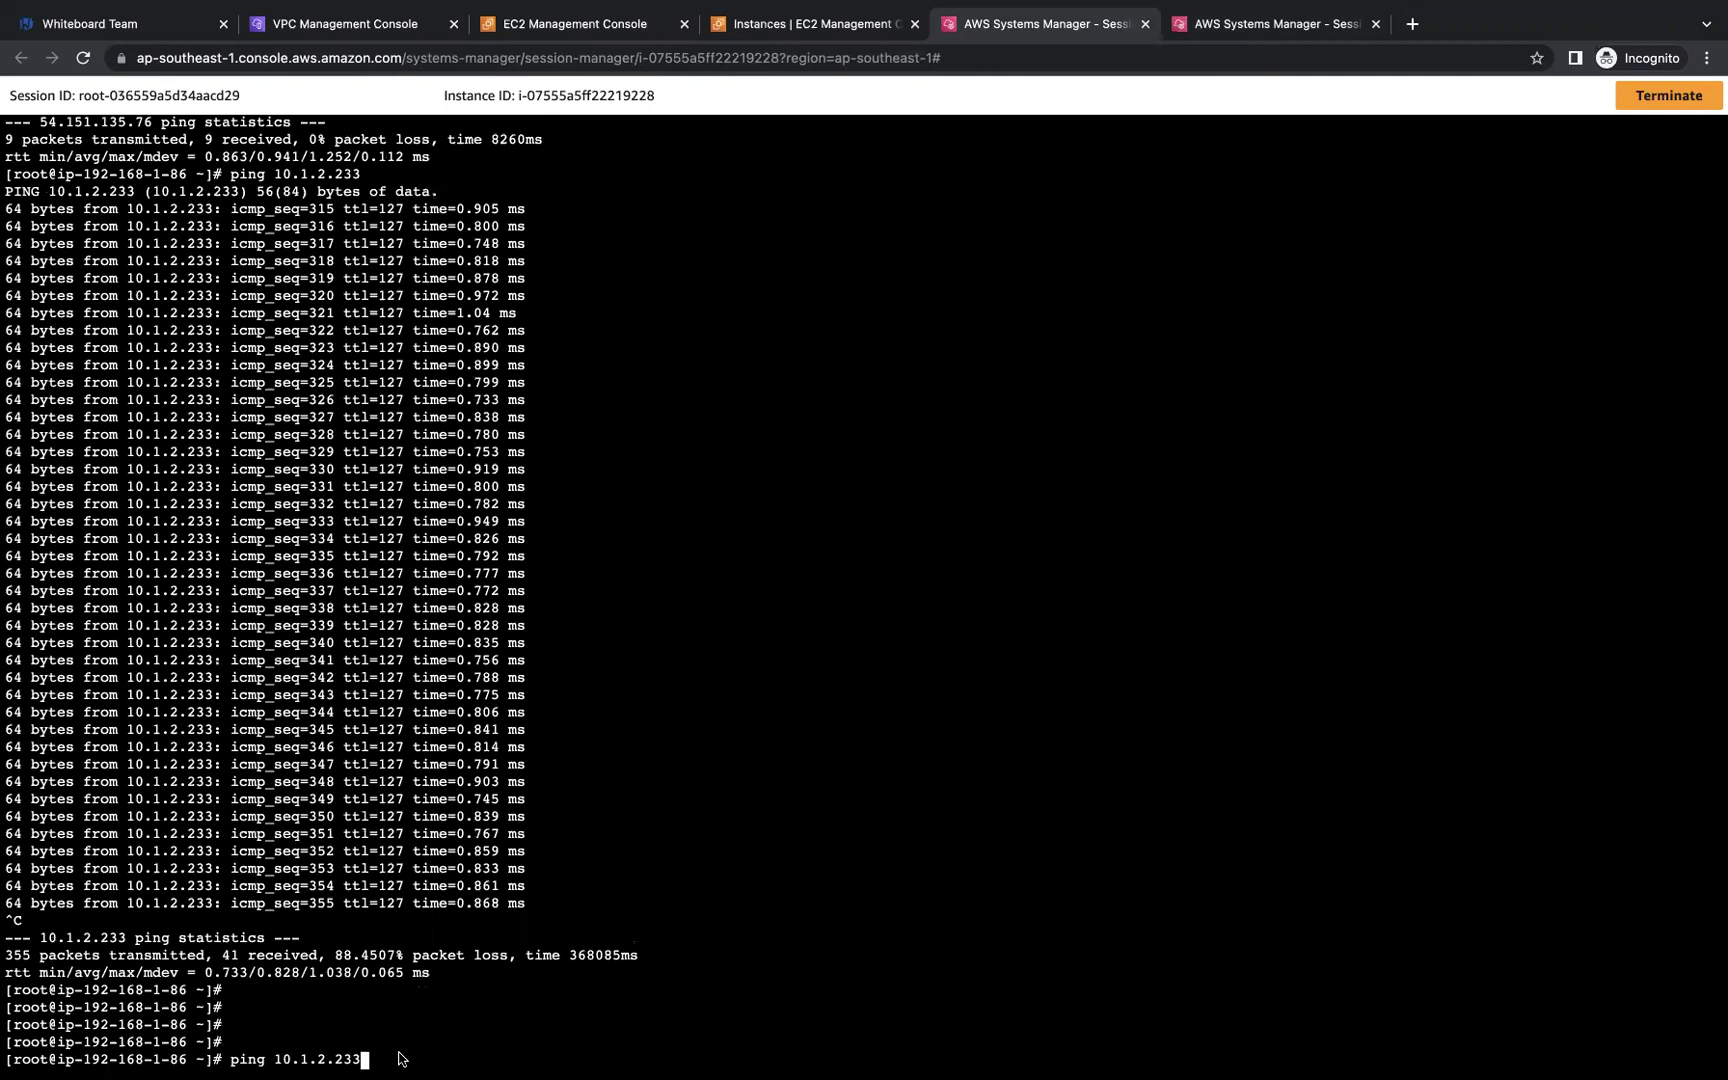
{"action": "key", "text": "Return"}
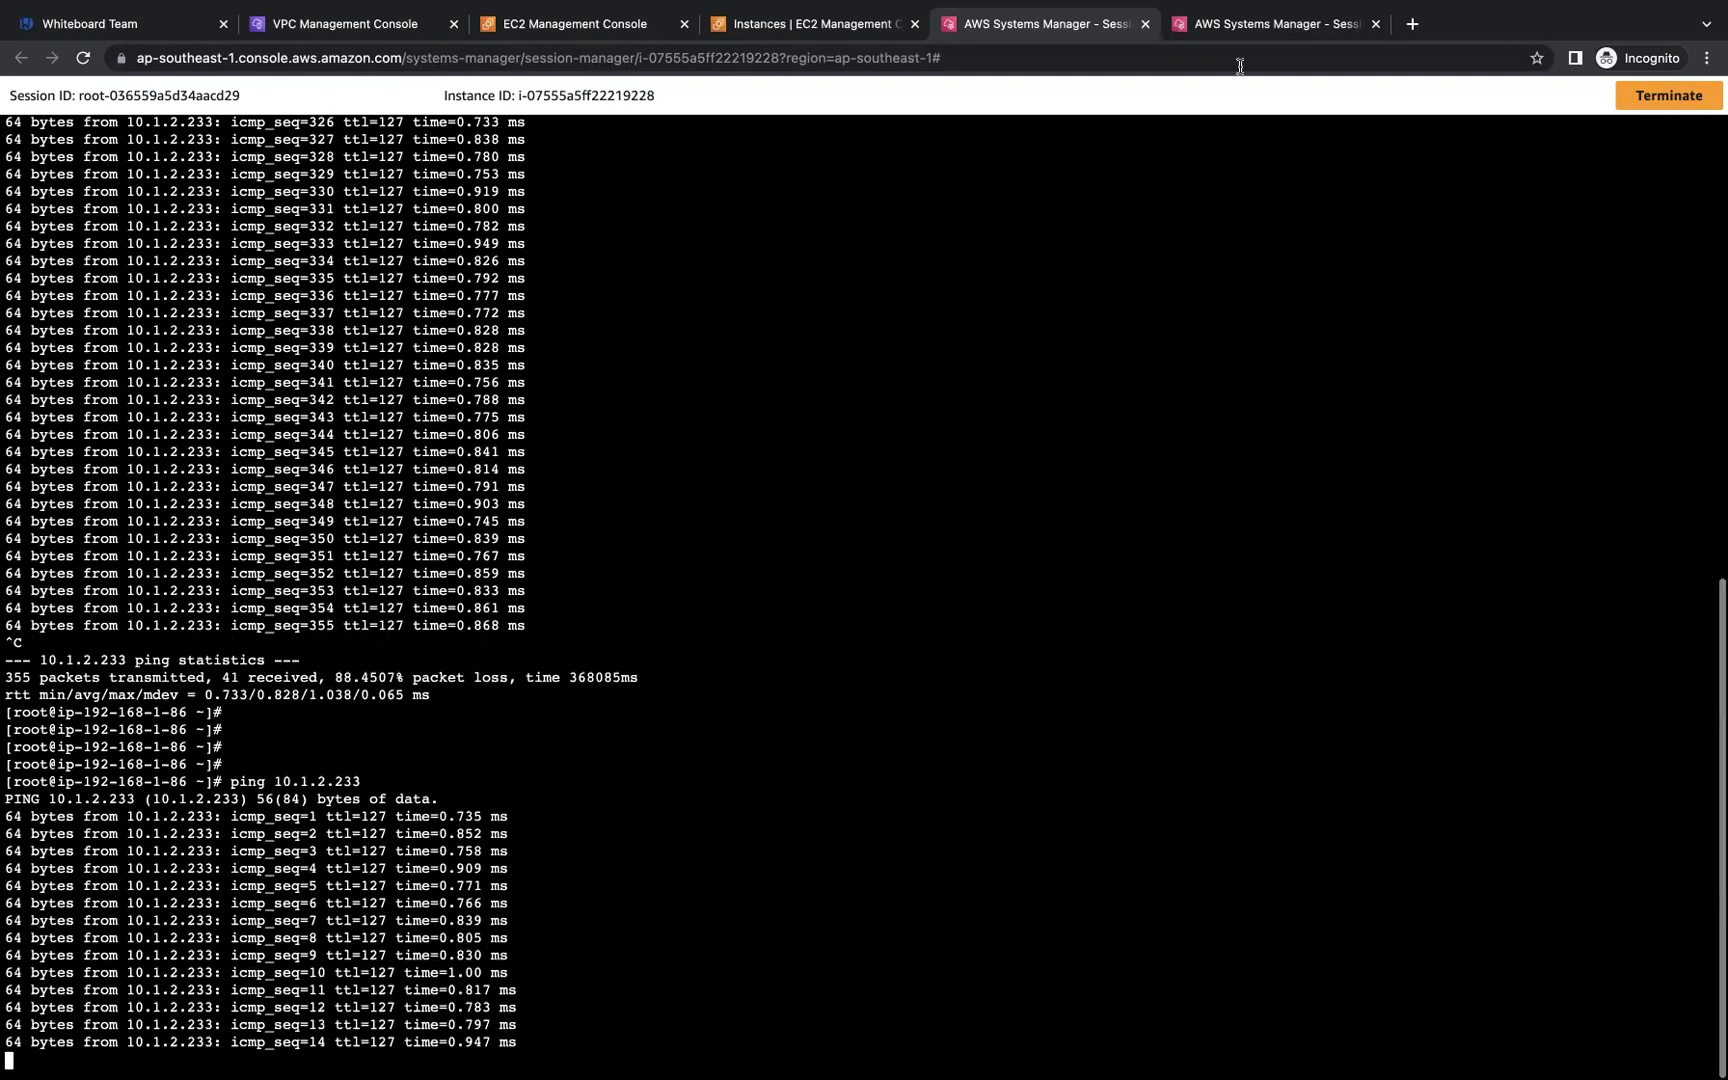
Step: Stop the running ping in server-2's session and recall the command ping 192.168.1.86 at a fresh prompt
{"action": "left_click", "coordinate": [1250, 24]}
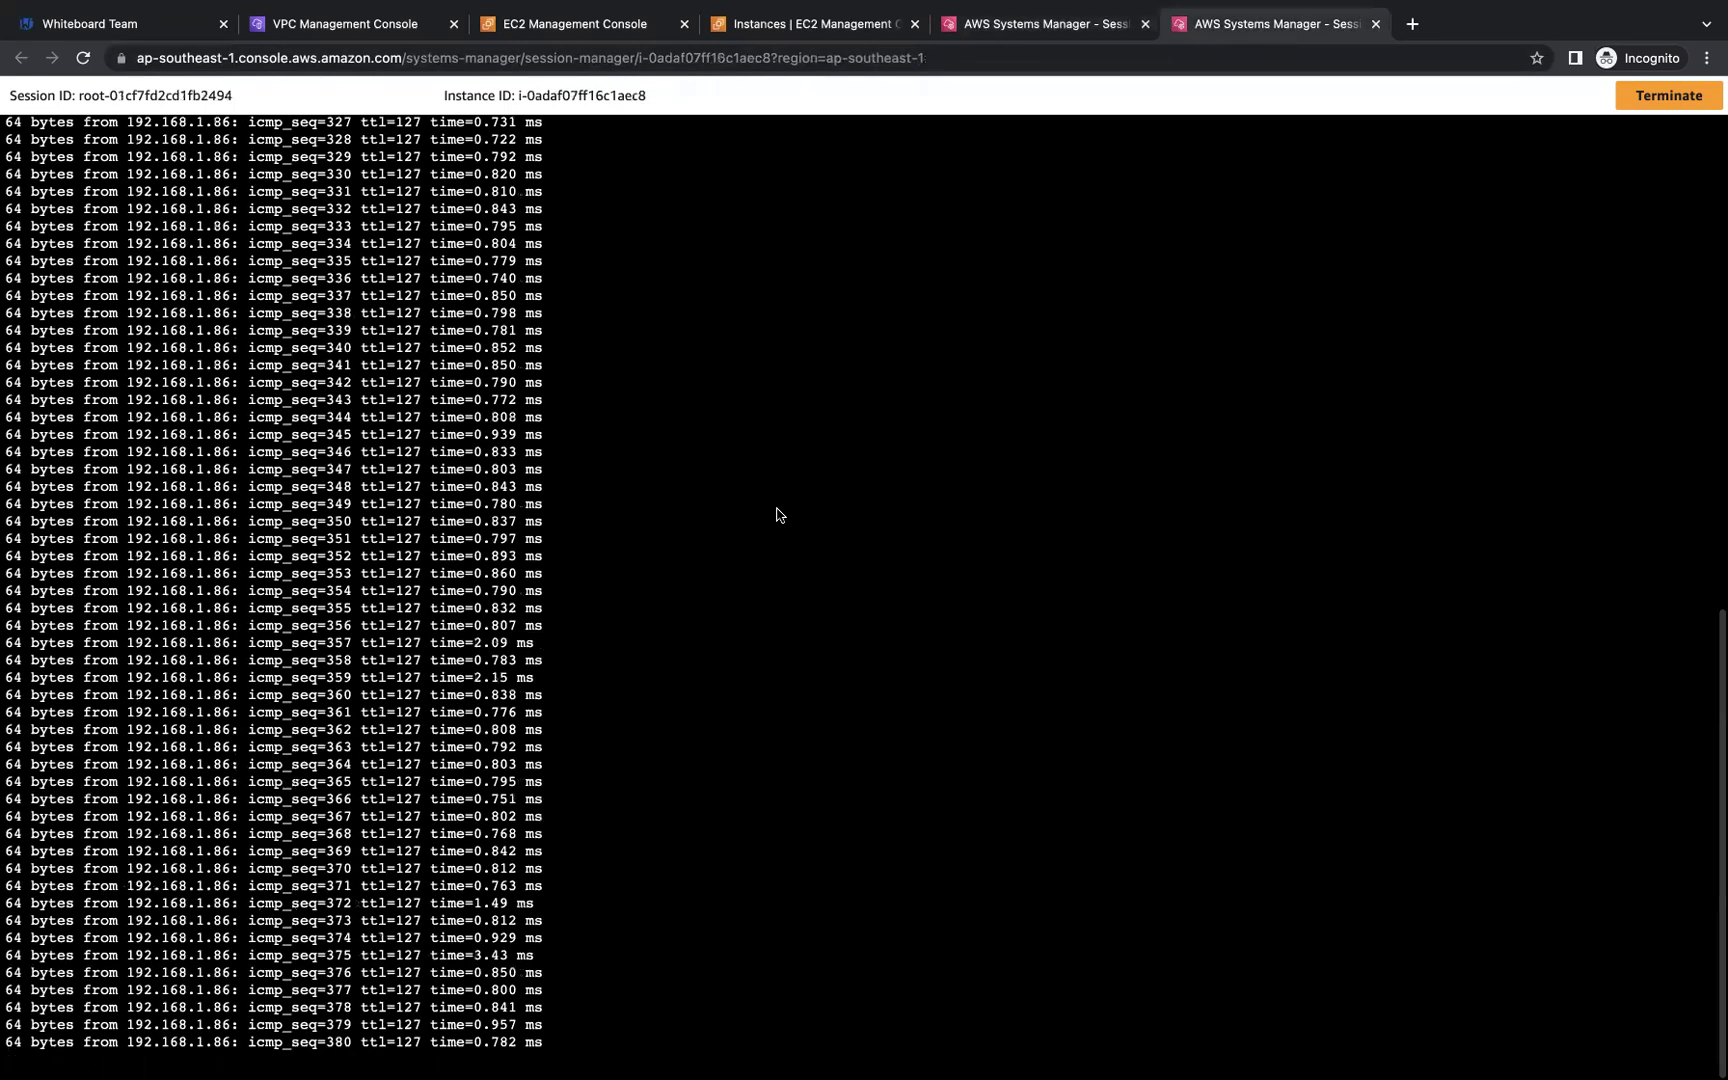
{"action": "key", "text": "ctrl+c"}
{"action": "key", "text": "Return"}
{"action": "key", "text": "Return"}
{"action": "key", "text": "Return"}
{"action": "key", "text": "Up"}
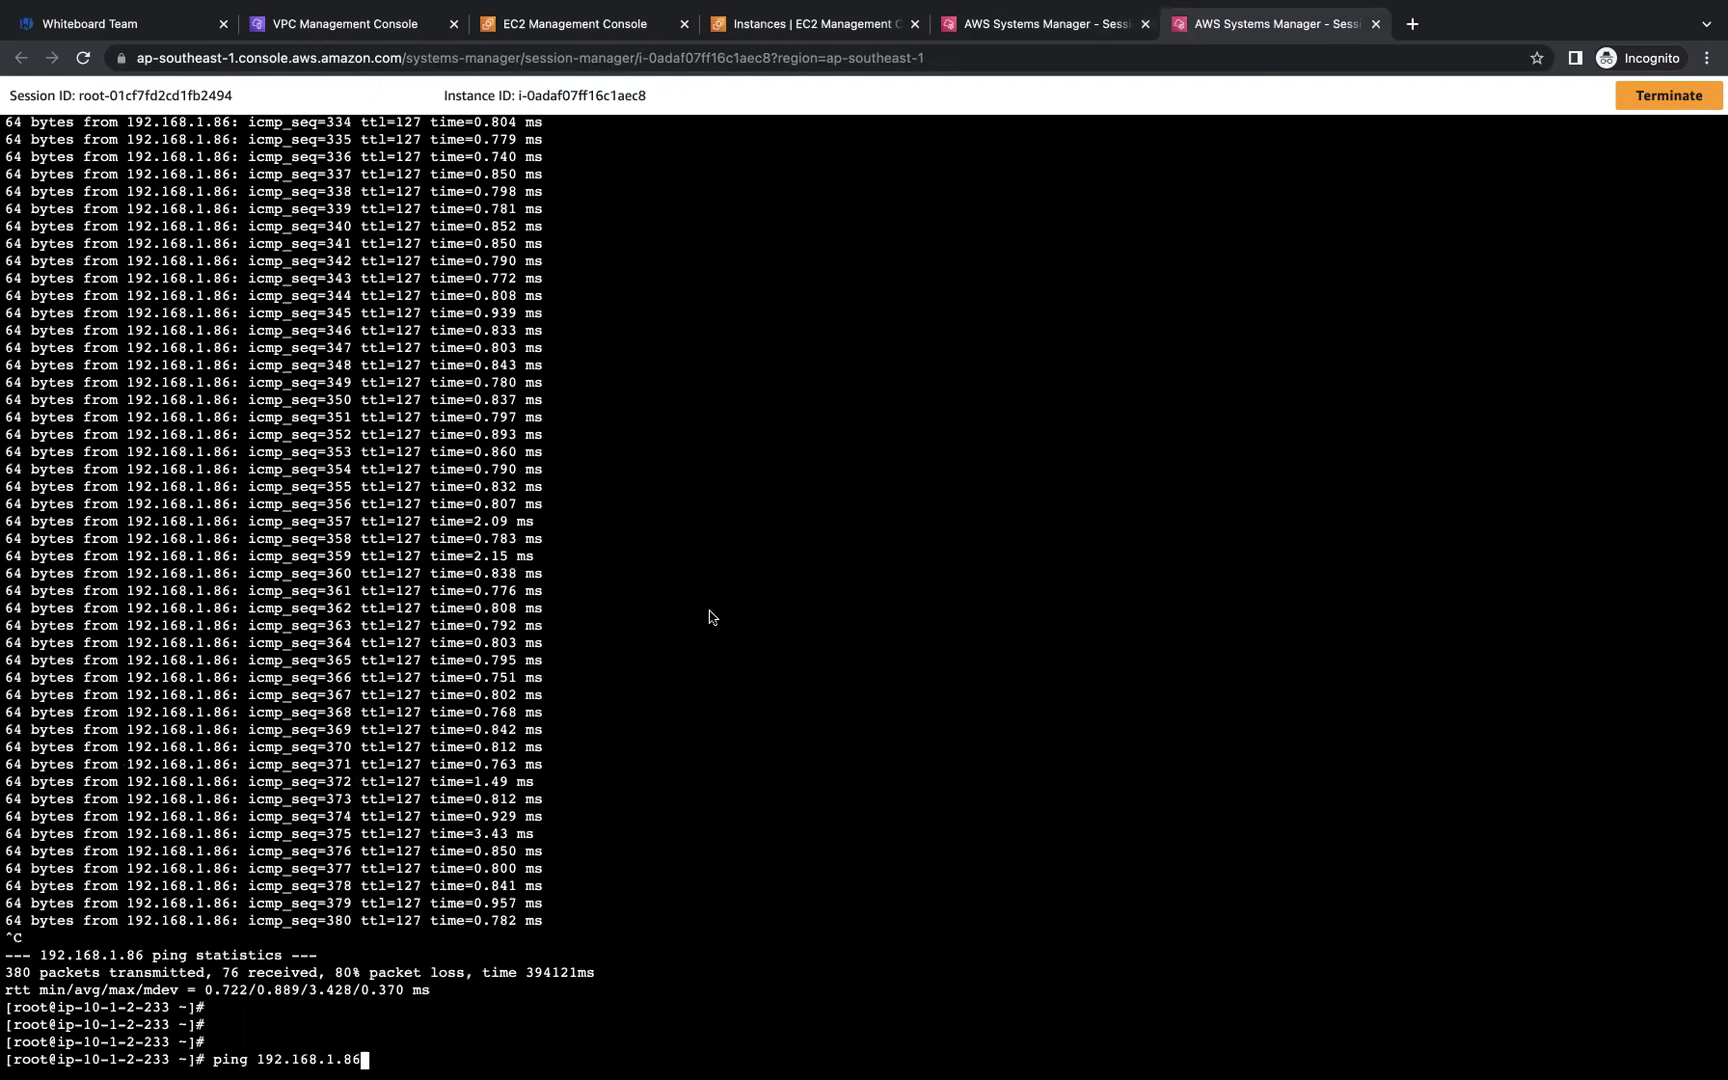
Step: Check server-1's private IPv4 address in the EC2 instance list, then run ping 192.168.1.86 from server-2's session
{"action": "left_click", "coordinate": [745, 38]}
{"action": "left_click", "coordinate": [259, 274]}
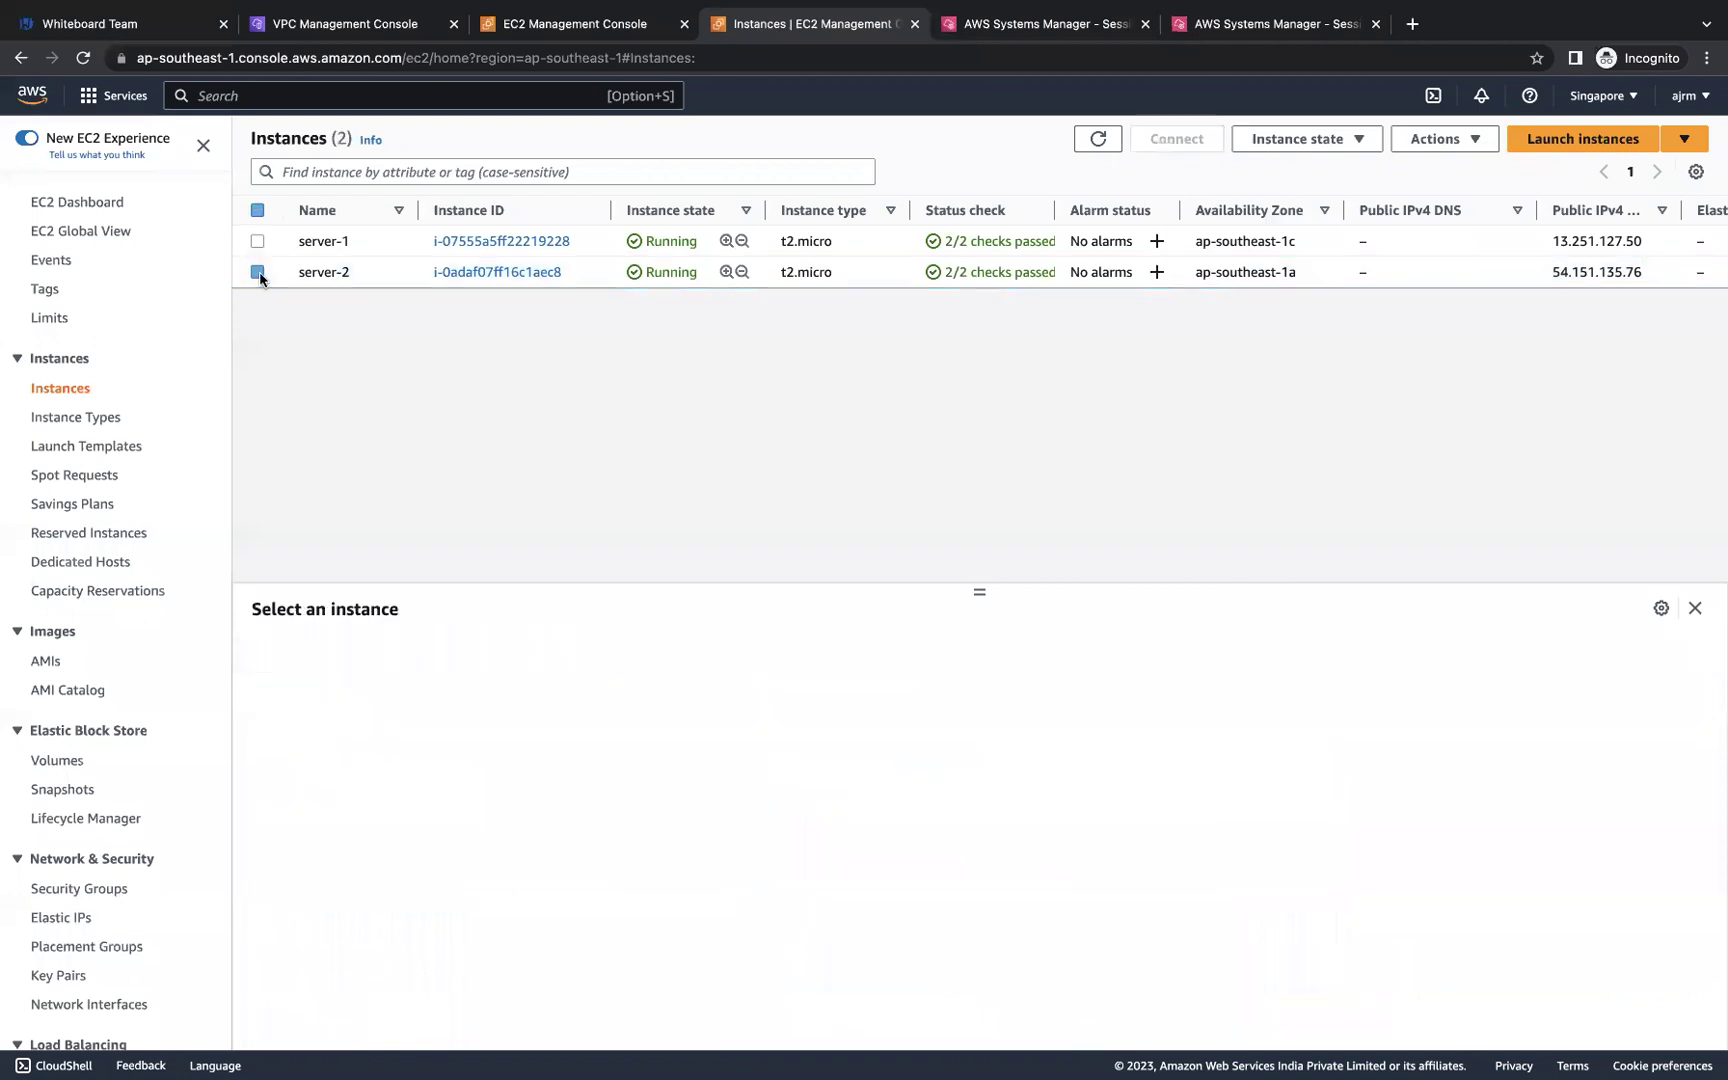
{"action": "left_click", "coordinate": [257, 241]}
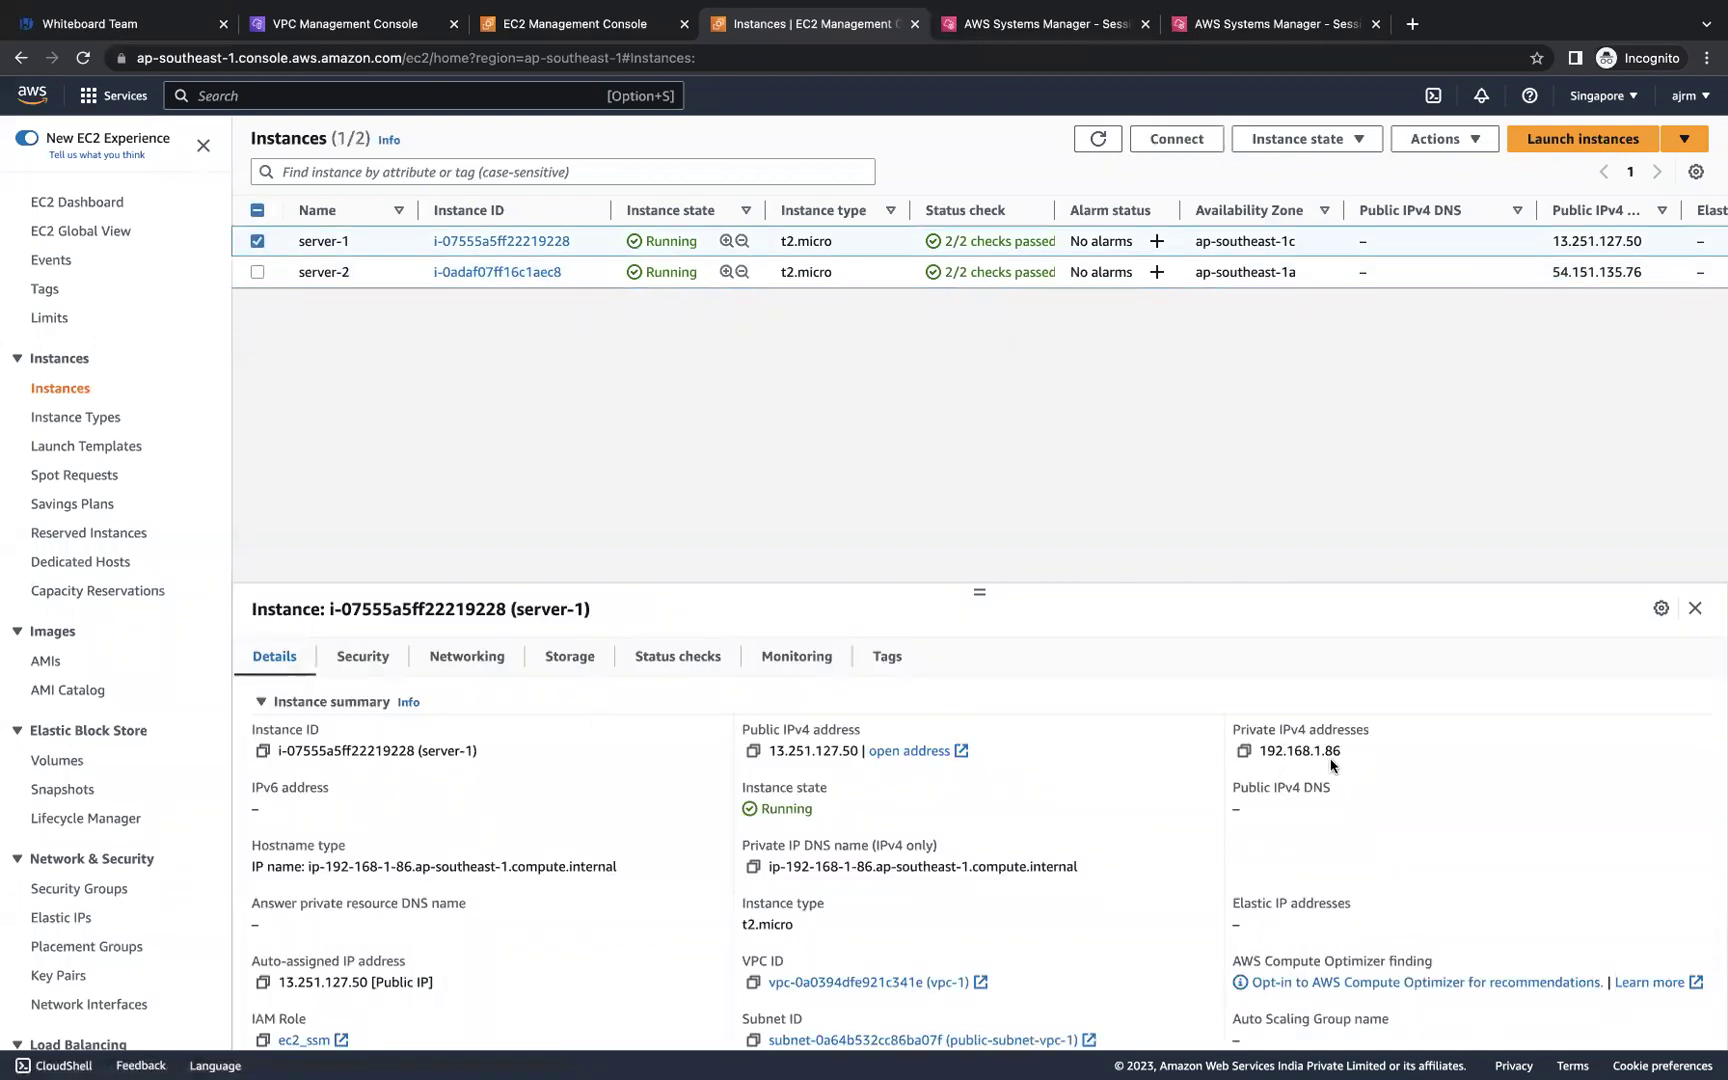
{"action": "left_click", "coordinate": [1277, 27]}
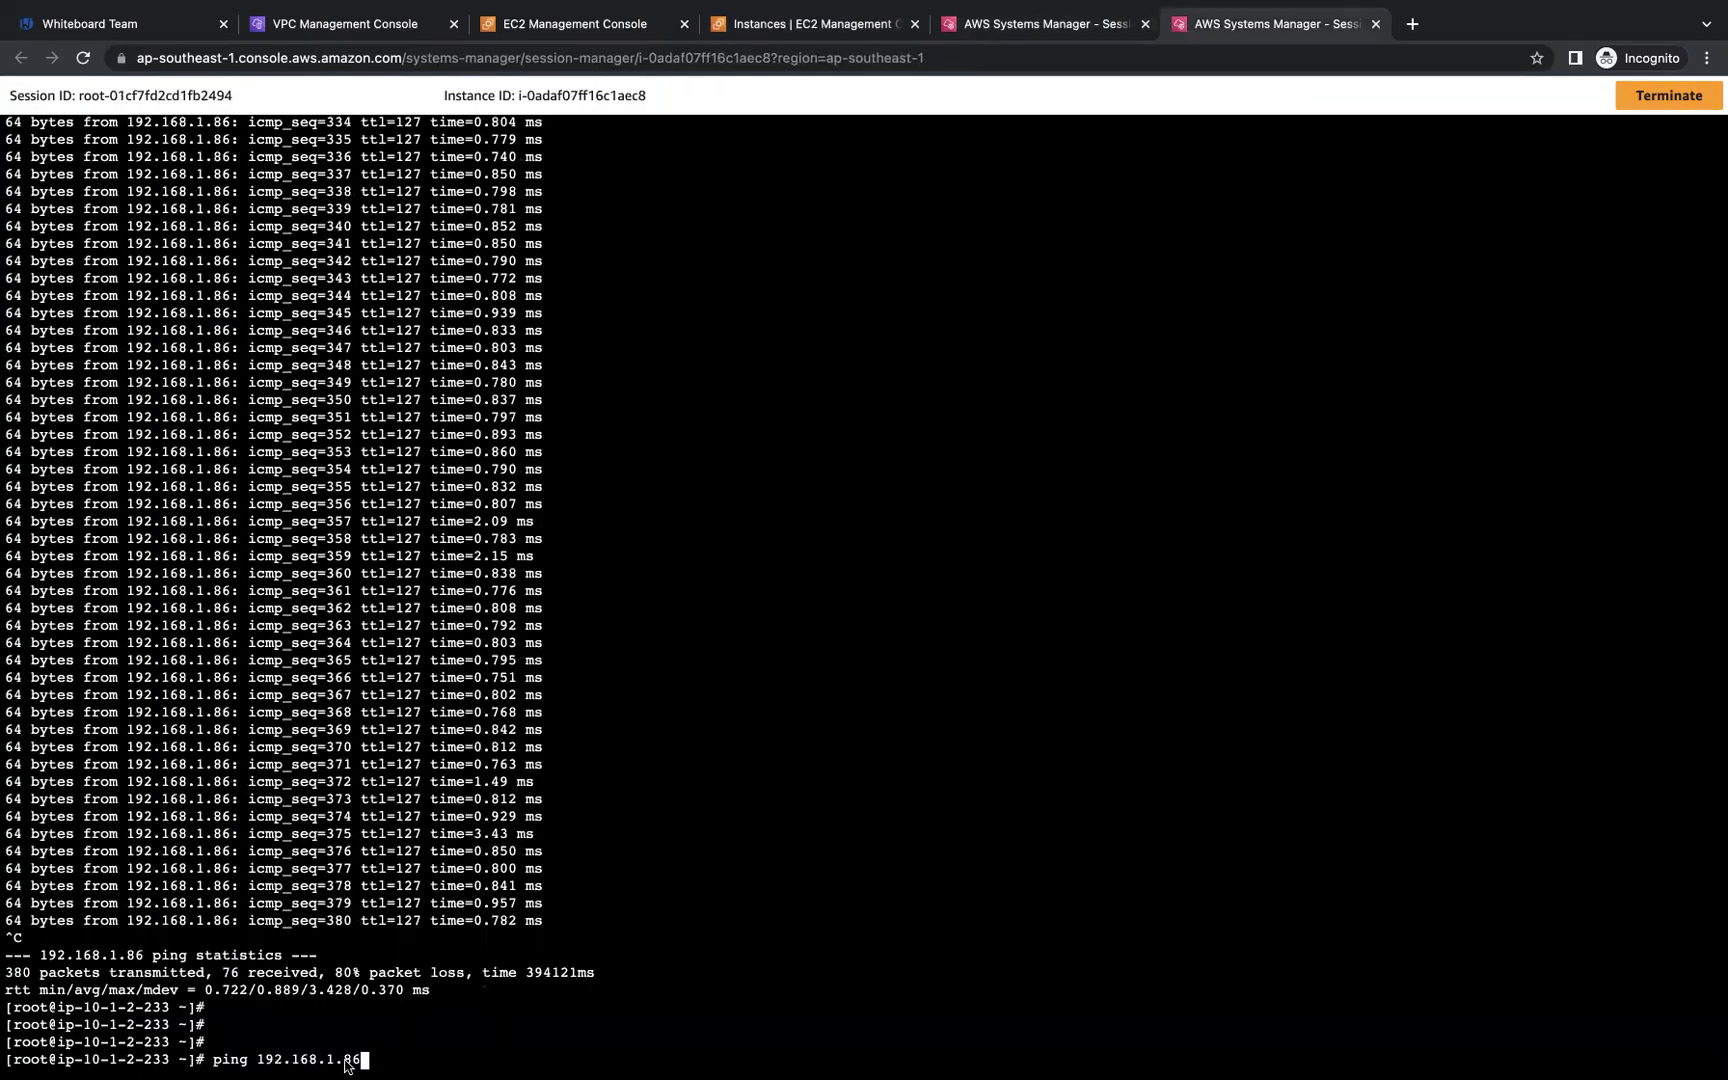
{"action": "key", "text": "Return"}
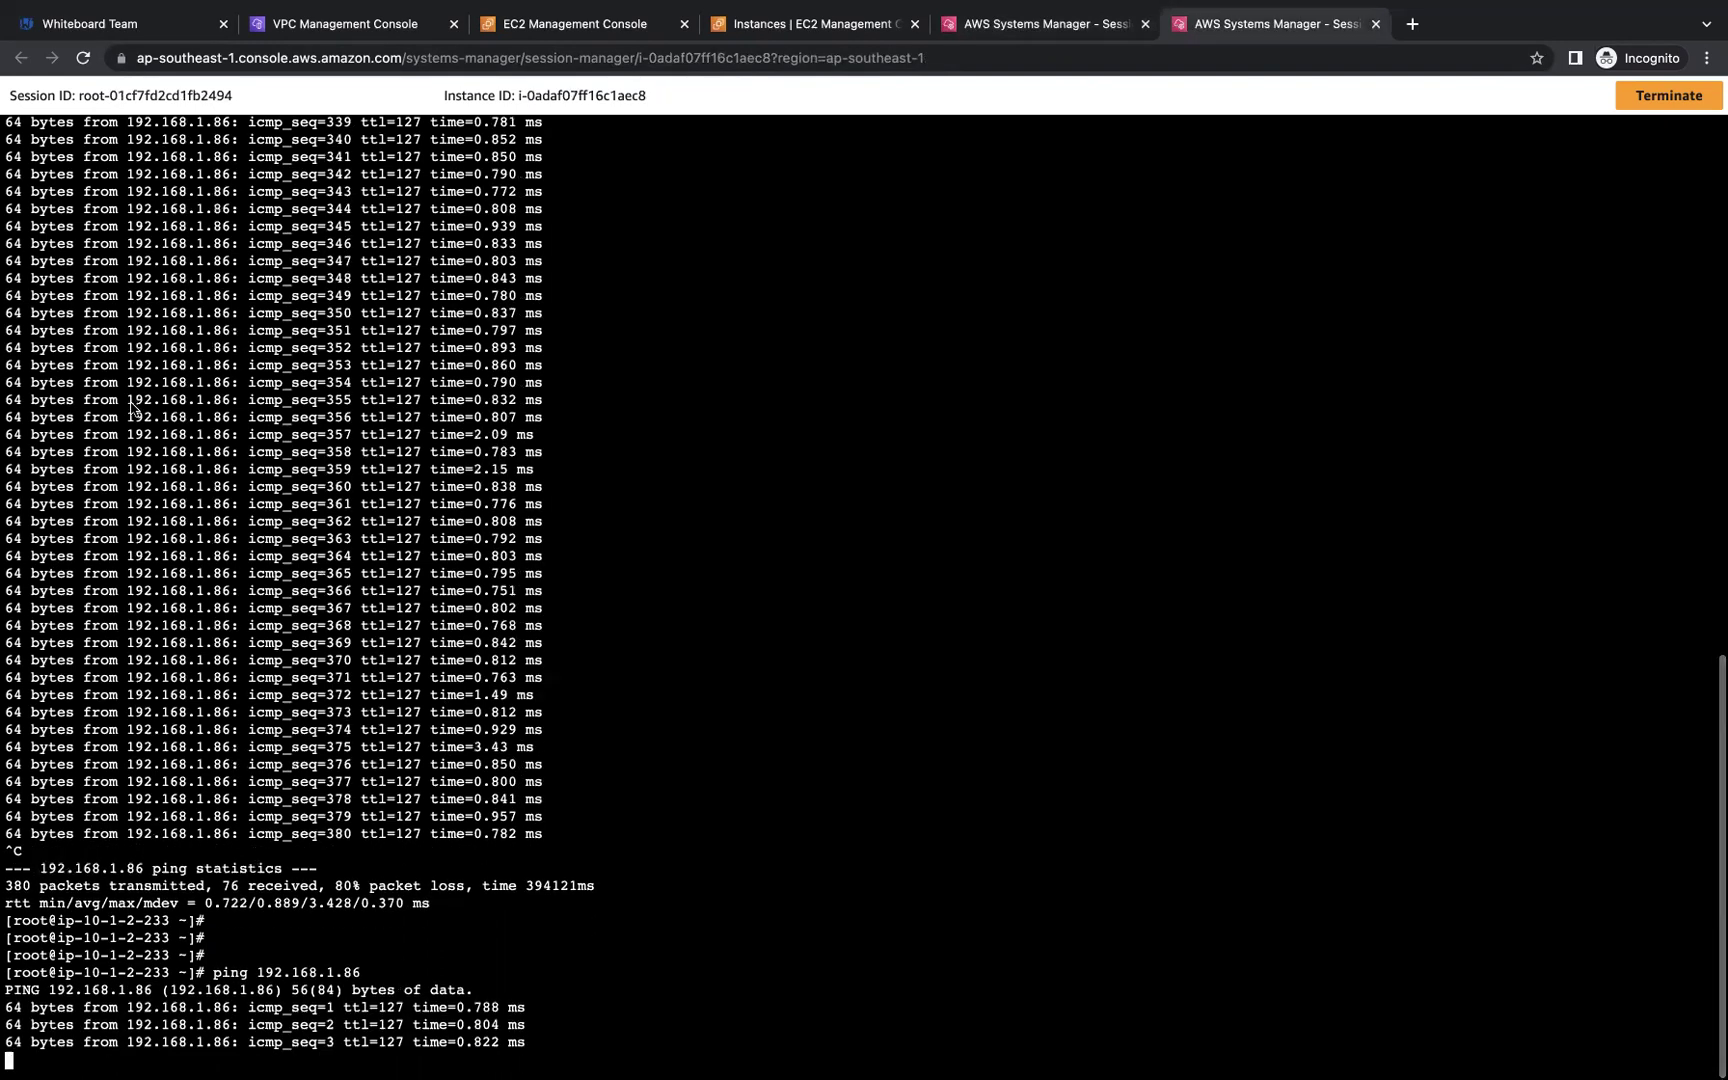
Step: Switch to the whiteboard and sketch extra resources as two circles inside VPC-1 and four circles inside VPC-2
{"action": "left_click", "coordinate": [148, 26]}
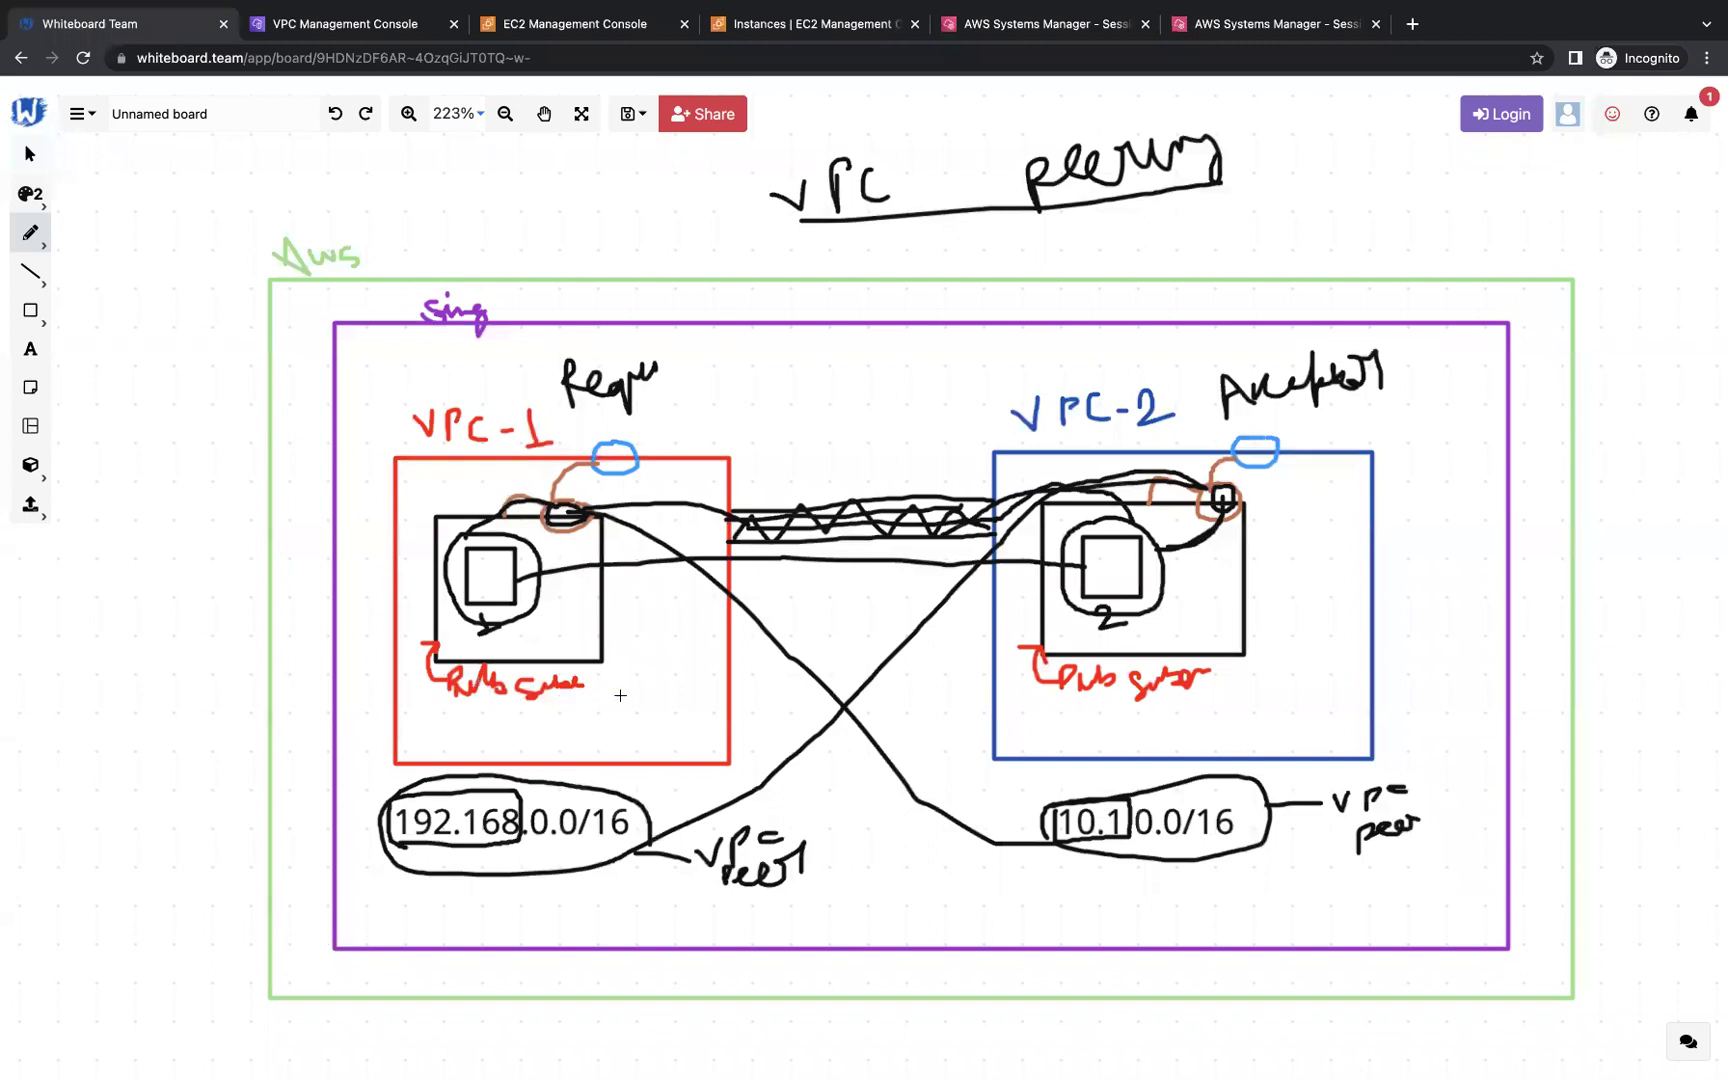
{"action": "mouse_move", "coordinate": [618, 695]}
{"action": "left_mouse_down"}
{"action": "mouse_move", "coordinate": [638, 733]}
{"action": "mouse_move", "coordinate": [624, 699]}
{"action": "left_mouse_up"}
{"action": "mouse_move", "coordinate": [668, 626]}
{"action": "left_mouse_down"}
{"action": "mouse_move", "coordinate": [658, 672]}
{"action": "mouse_move", "coordinate": [692, 642]}
{"action": "mouse_move", "coordinate": [664, 628]}
{"action": "left_mouse_up"}
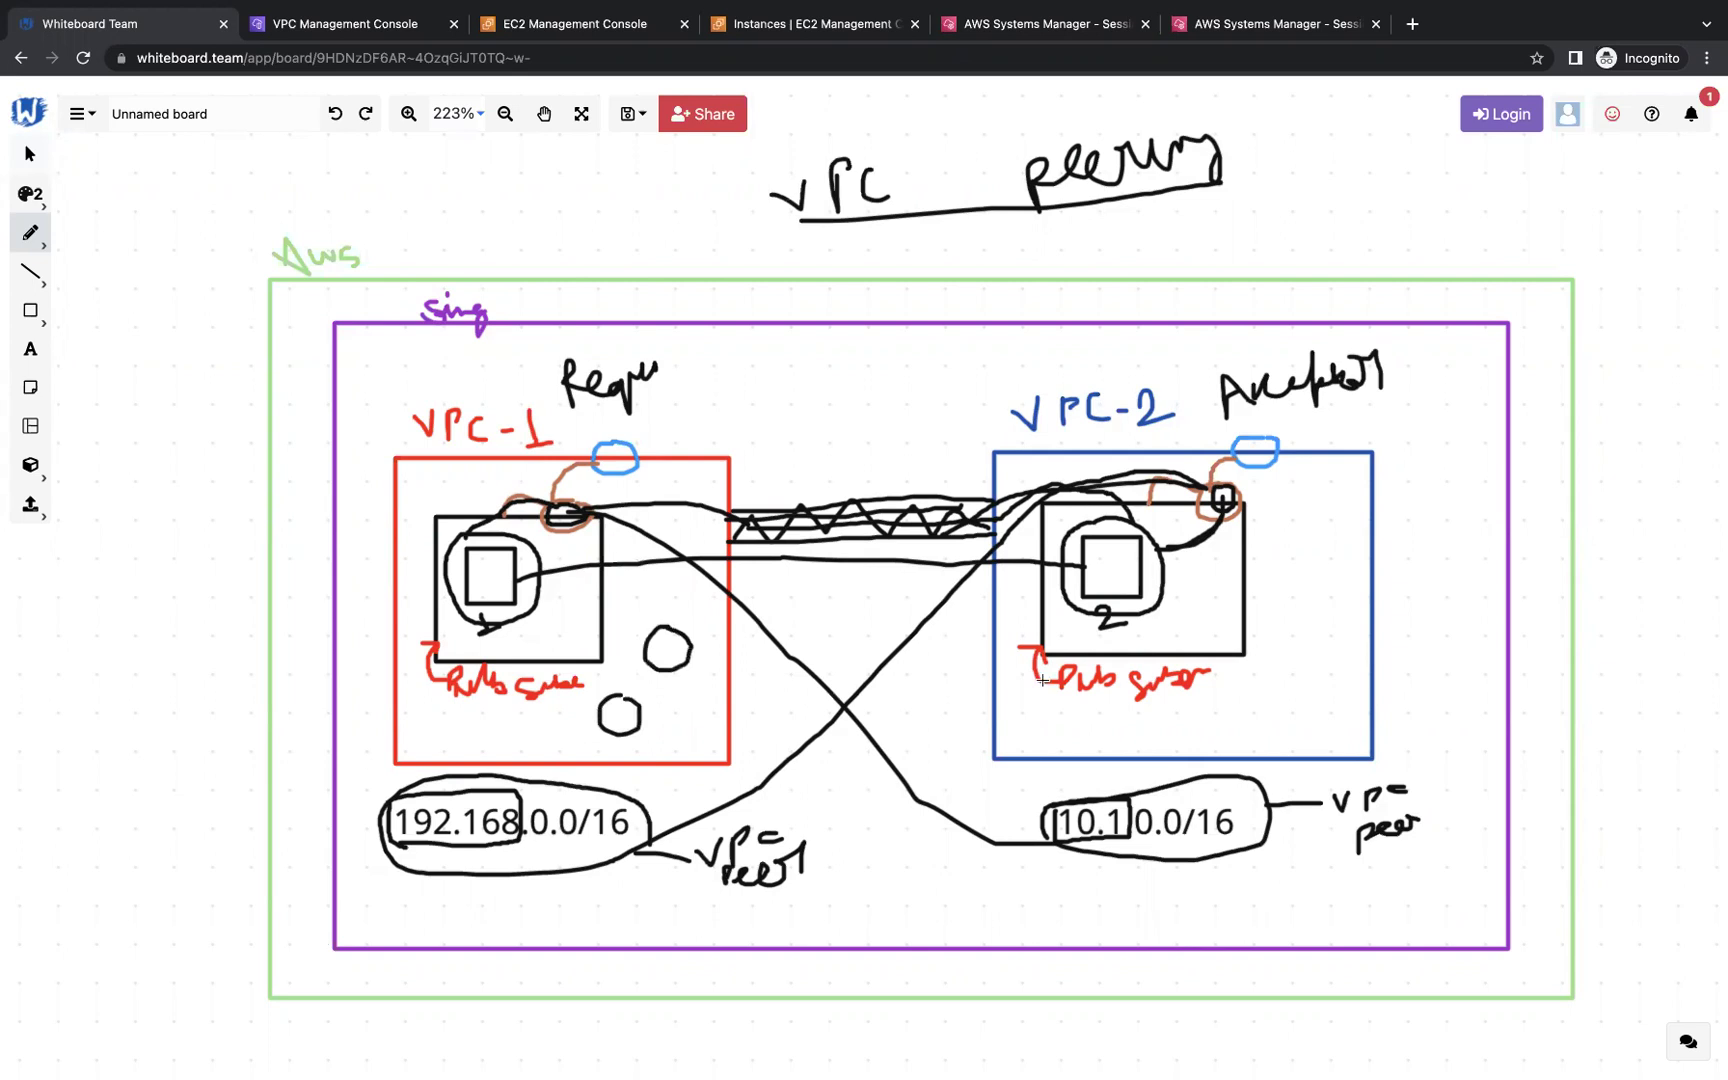
{"action": "mouse_move", "coordinate": [1296, 656]}
{"action": "left_mouse_down"}
{"action": "mouse_move", "coordinate": [1270, 677]}
{"action": "mouse_move", "coordinate": [1308, 659]}
{"action": "left_mouse_up"}
{"action": "mouse_move", "coordinate": [1304, 568]}
{"action": "left_mouse_down"}
{"action": "mouse_move", "coordinate": [1322, 606]}
{"action": "mouse_move", "coordinate": [1335, 568]}
{"action": "left_mouse_up"}
{"action": "mouse_move", "coordinate": [1315, 503]}
{"action": "left_mouse_down"}
{"action": "mouse_move", "coordinate": [1300, 534]}
{"action": "mouse_move", "coordinate": [1318, 506]}
{"action": "left_mouse_up"}
{"action": "mouse_move", "coordinate": [1210, 707]}
{"action": "left_mouse_down"}
{"action": "mouse_move", "coordinate": [1229, 712]}
{"action": "mouse_move", "coordinate": [1186, 703]}
{"action": "left_mouse_up"}
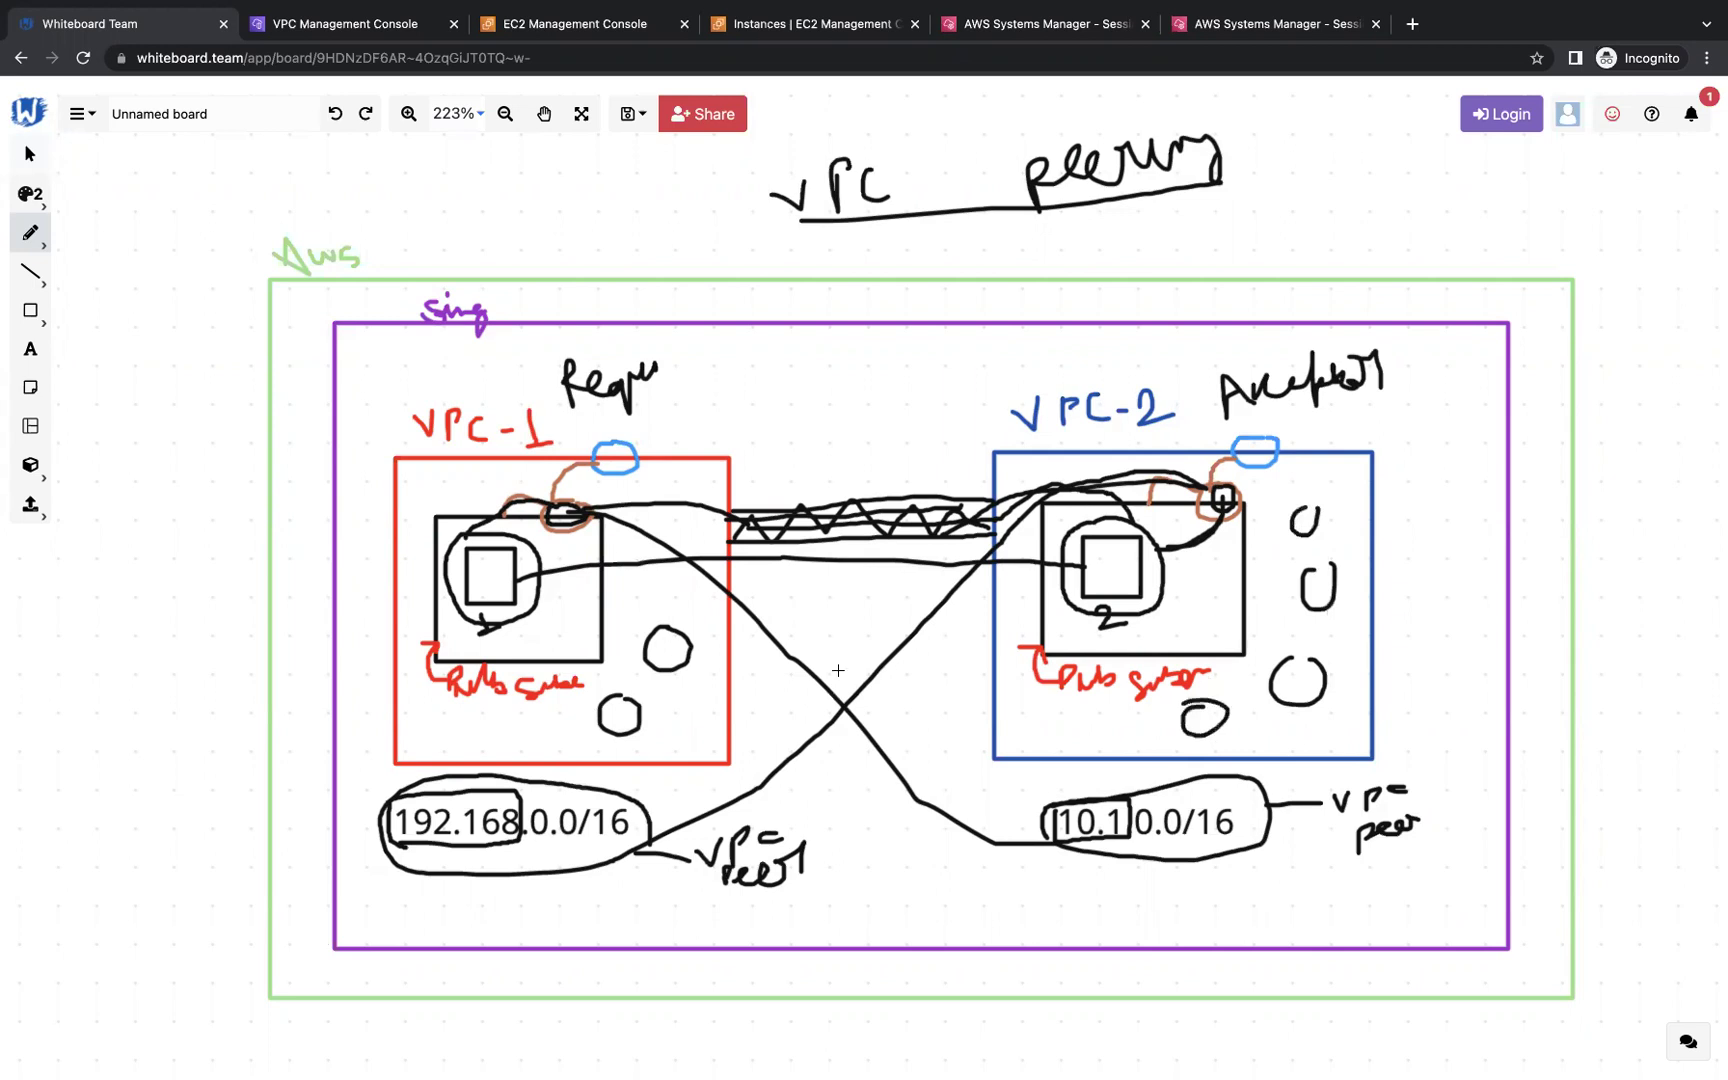
Step: Draw lines from both VPC-1 circles through the peering link to VPC-2's lowest circle, and box the VPC peering title
{"action": "mouse_move", "coordinate": [662, 639]}
{"action": "left_mouse_down"}
{"action": "mouse_move", "coordinate": [659, 566]}
{"action": "mouse_move", "coordinate": [700, 522]}
{"action": "mouse_move", "coordinate": [911, 502]}
{"action": "mouse_move", "coordinate": [999, 518]}
{"action": "mouse_move", "coordinate": [1116, 720]}
{"action": "mouse_move", "coordinate": [1188, 706]}
{"action": "left_mouse_up"}
{"action": "mouse_move", "coordinate": [631, 703]}
{"action": "left_mouse_down"}
{"action": "mouse_move", "coordinate": [624, 602]}
{"action": "mouse_move", "coordinate": [670, 520]}
{"action": "mouse_move", "coordinate": [751, 515]}
{"action": "left_mouse_up"}
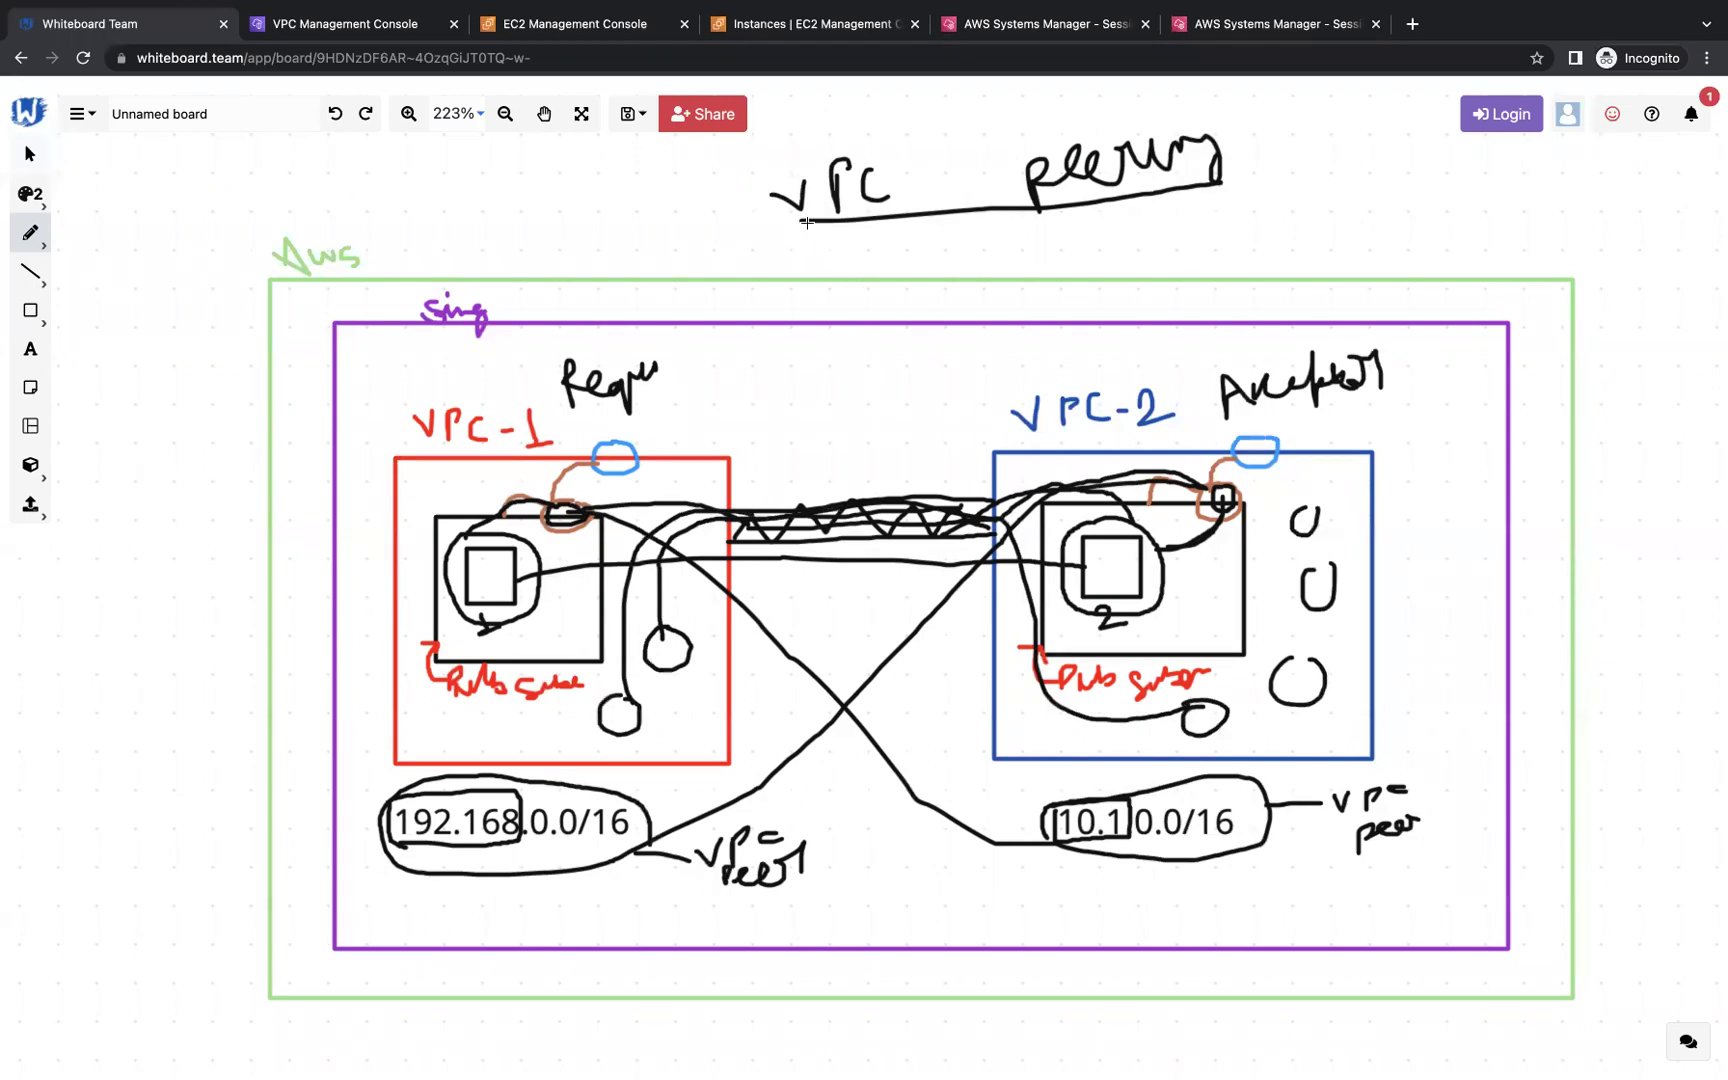
{"action": "mouse_move", "coordinate": [810, 218]}
{"action": "left_mouse_down"}
{"action": "mouse_move", "coordinate": [770, 208]}
{"action": "mouse_move", "coordinate": [761, 156]}
{"action": "mouse_move", "coordinate": [1132, 115]}
{"action": "mouse_move", "coordinate": [1240, 145]}
{"action": "mouse_move", "coordinate": [1198, 179]}
{"action": "left_mouse_up"}
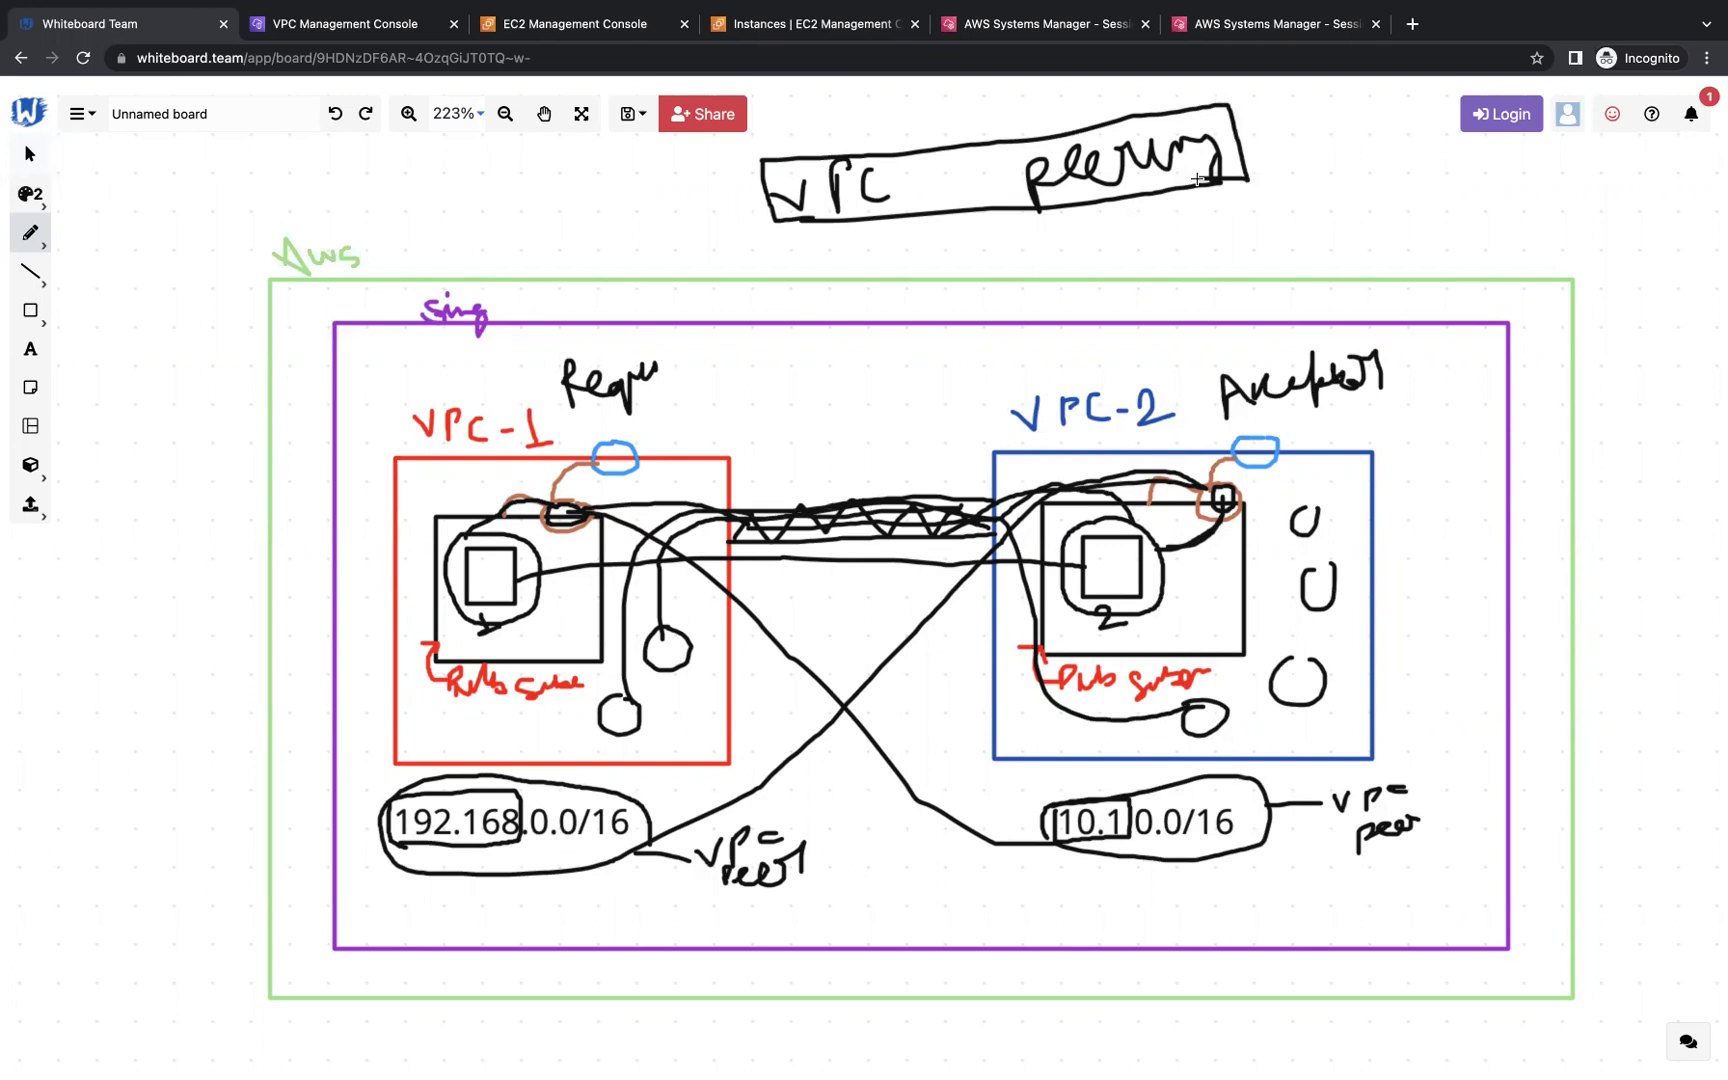
{"action": "mouse_move", "coordinate": [1120, 8]}
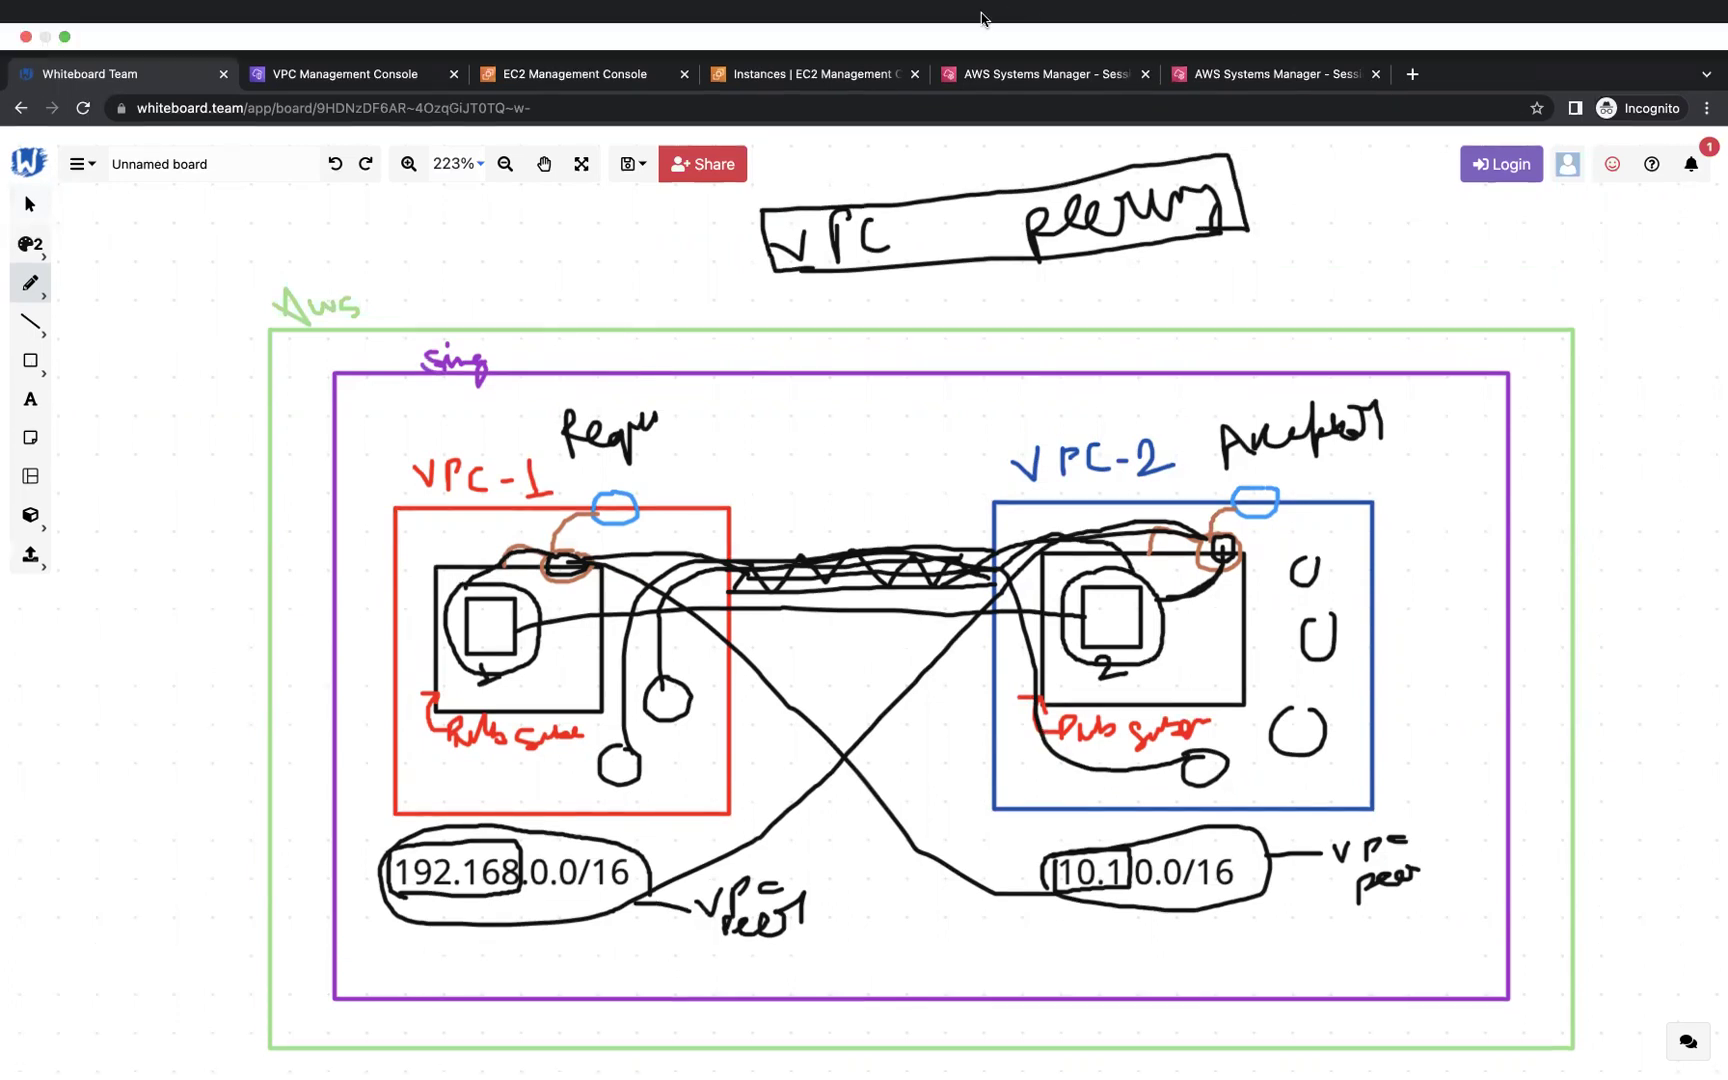